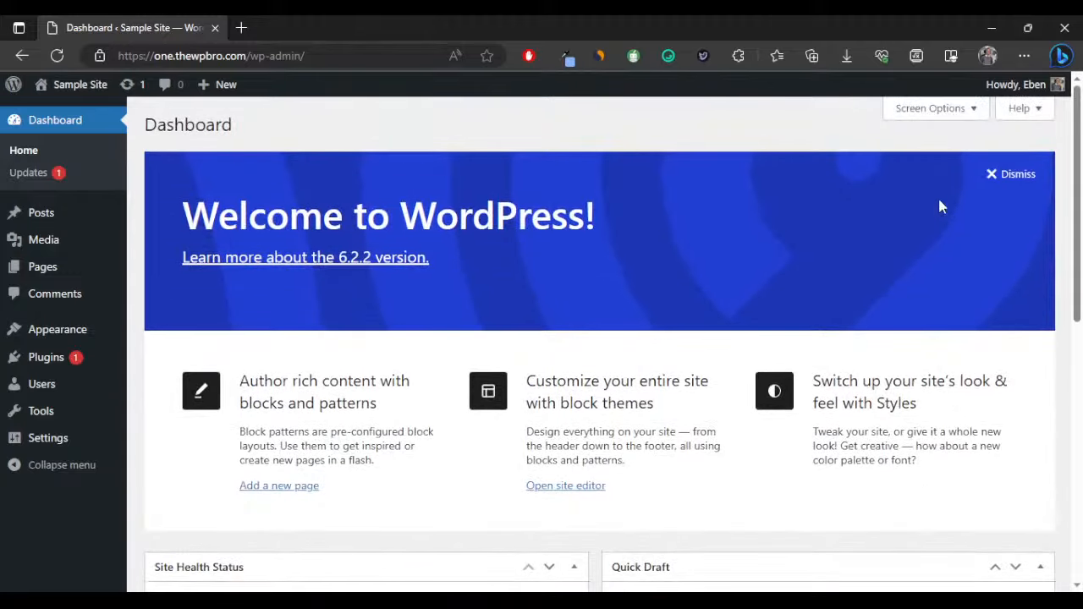
Hide the Welcome, Events and News, Quick Draft, Activity, At a Glance and Site Health boxes, then go to Pages.
click(928, 110)
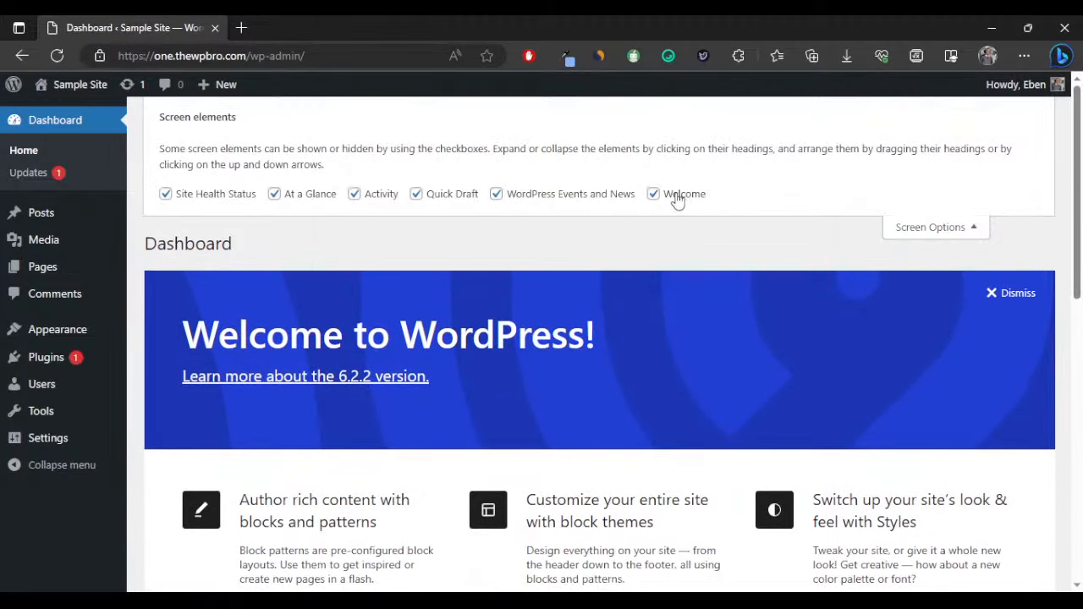
click(677, 198)
click(597, 197)
click(427, 197)
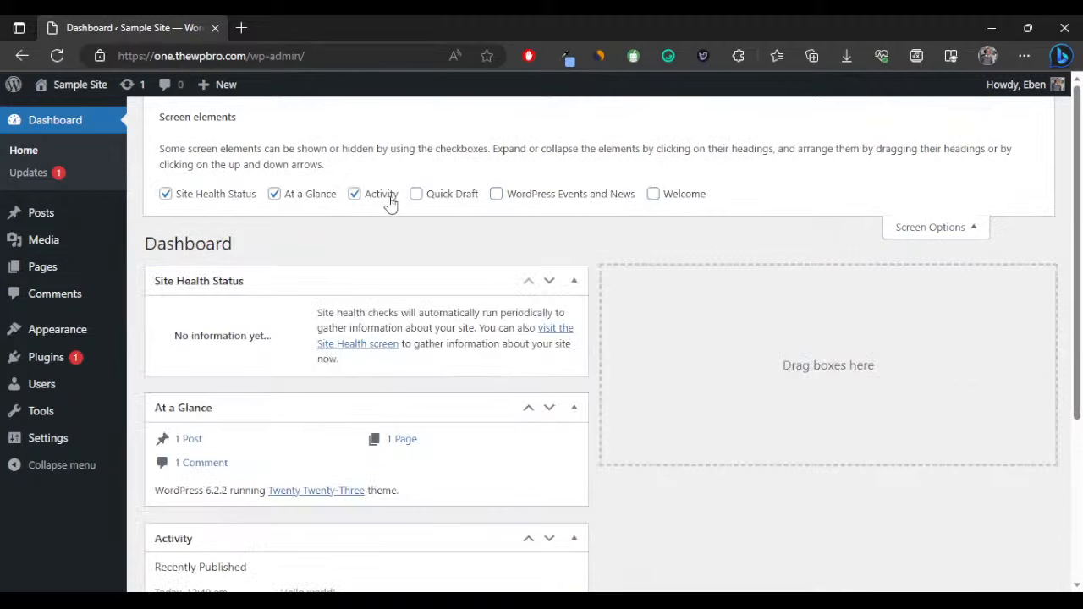
click(389, 202)
click(304, 202)
click(233, 200)
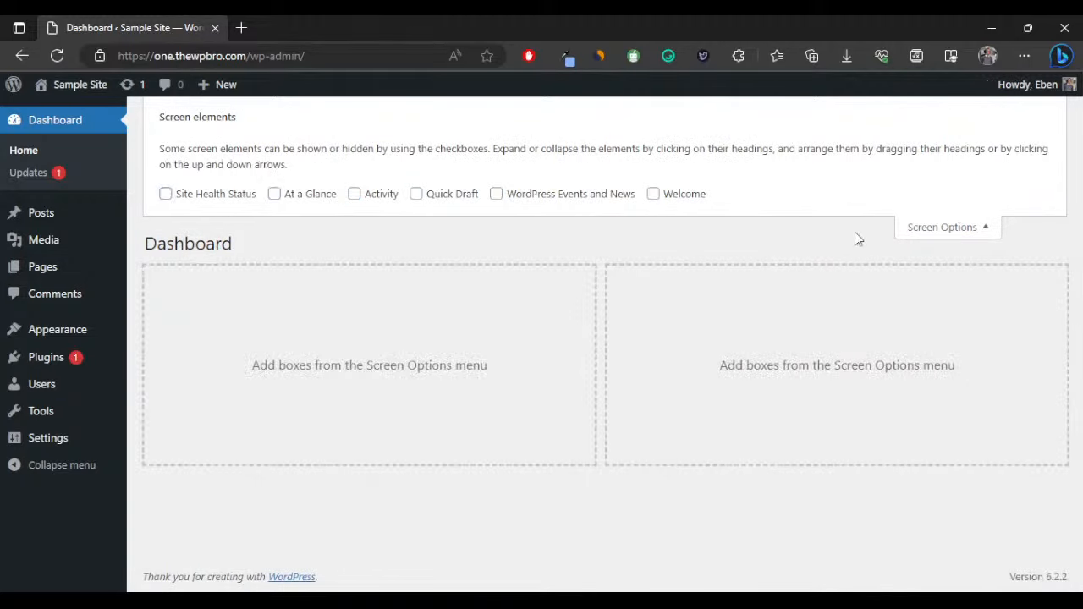
click(921, 229)
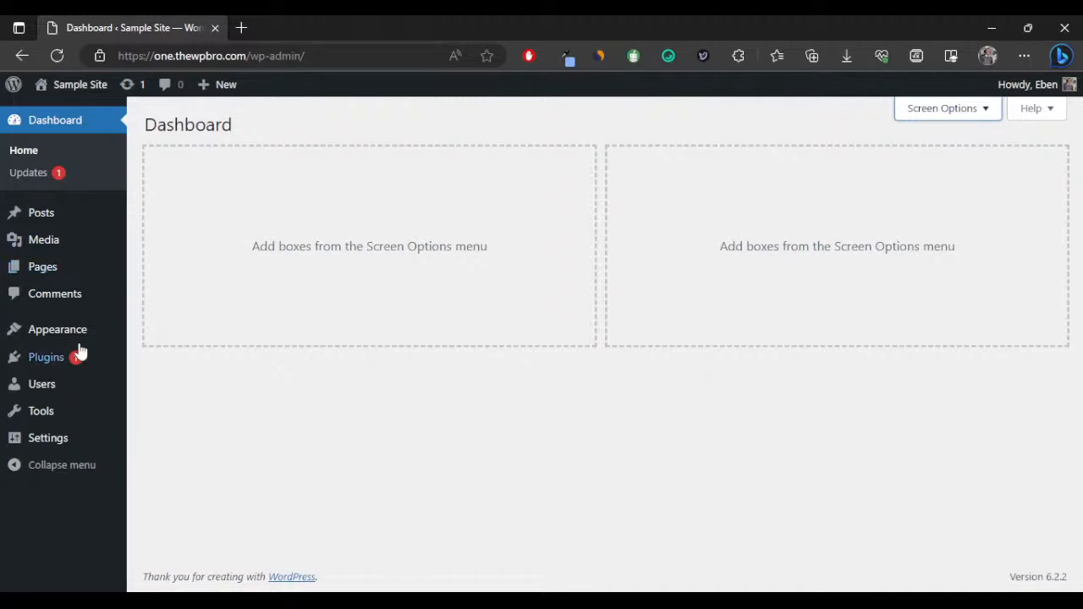
mouse_move(103, 217)
click(88, 269)
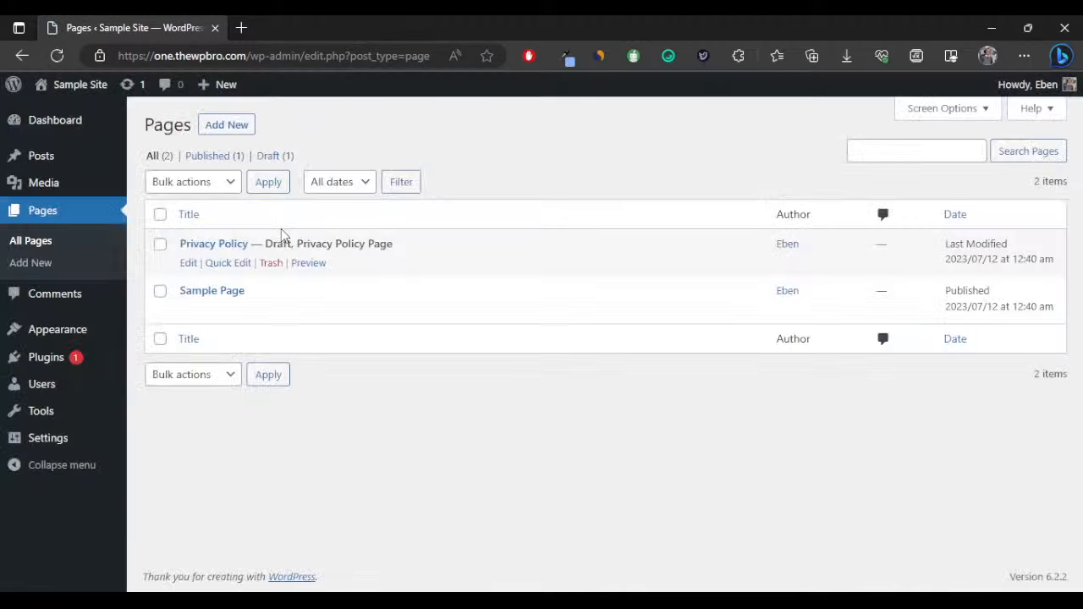
Bulk-trash the Privacy Policy and Sample Page pages.
click(160, 214)
click(200, 184)
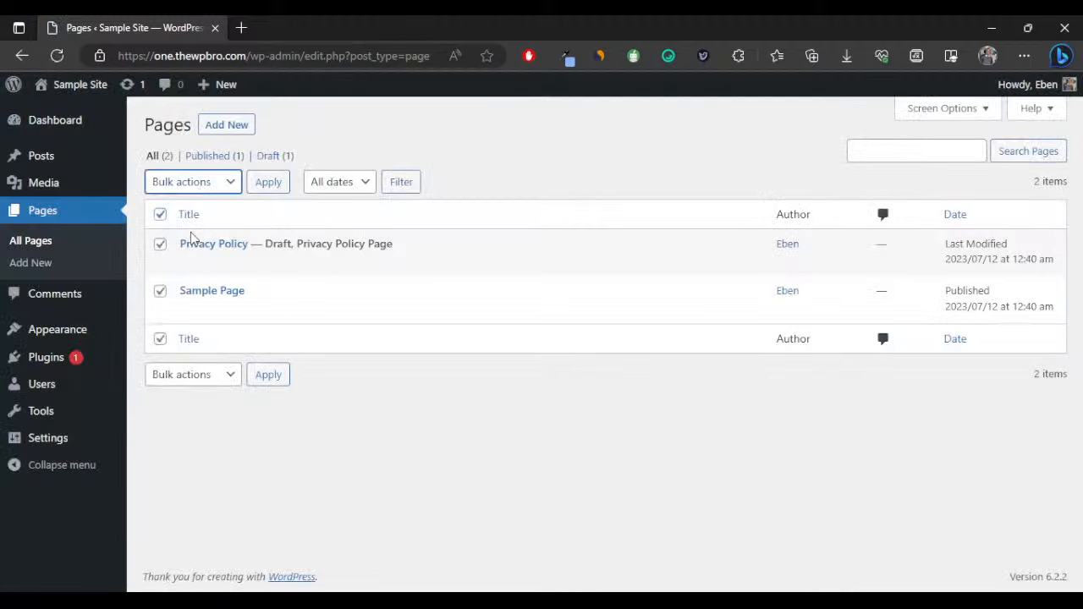
click(192, 238)
click(265, 185)
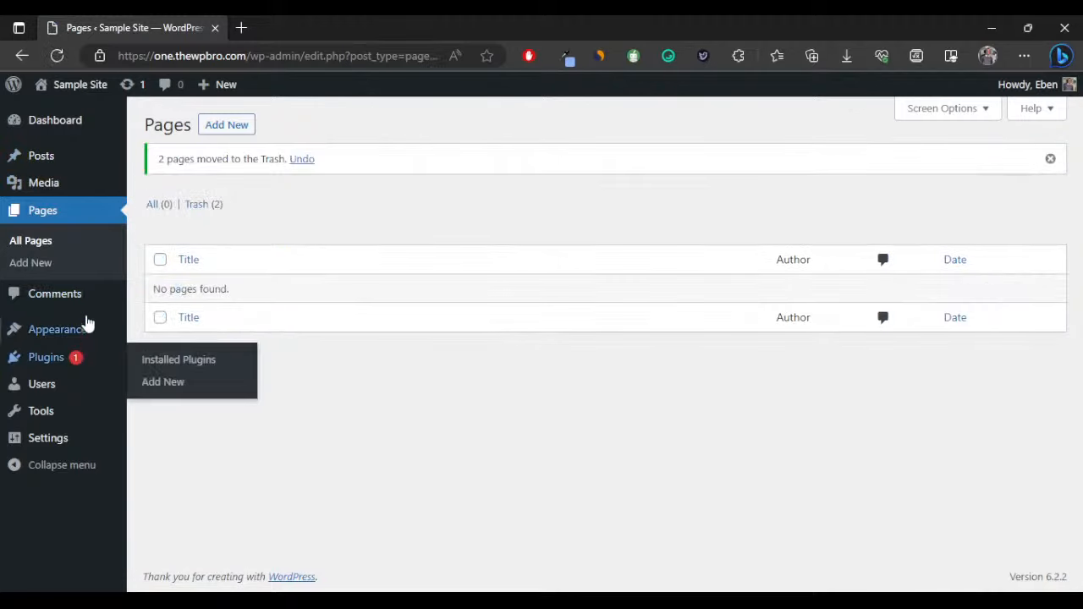
In Posts, bulk-trash the Hello world! post.
click(74, 167)
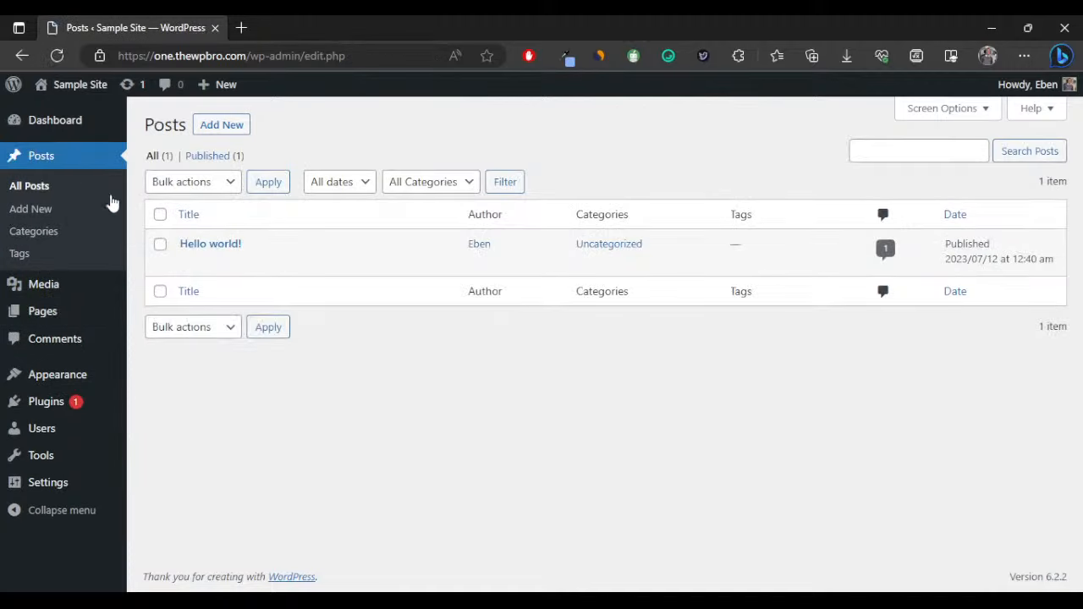
click(160, 215)
click(180, 184)
click(199, 238)
click(265, 185)
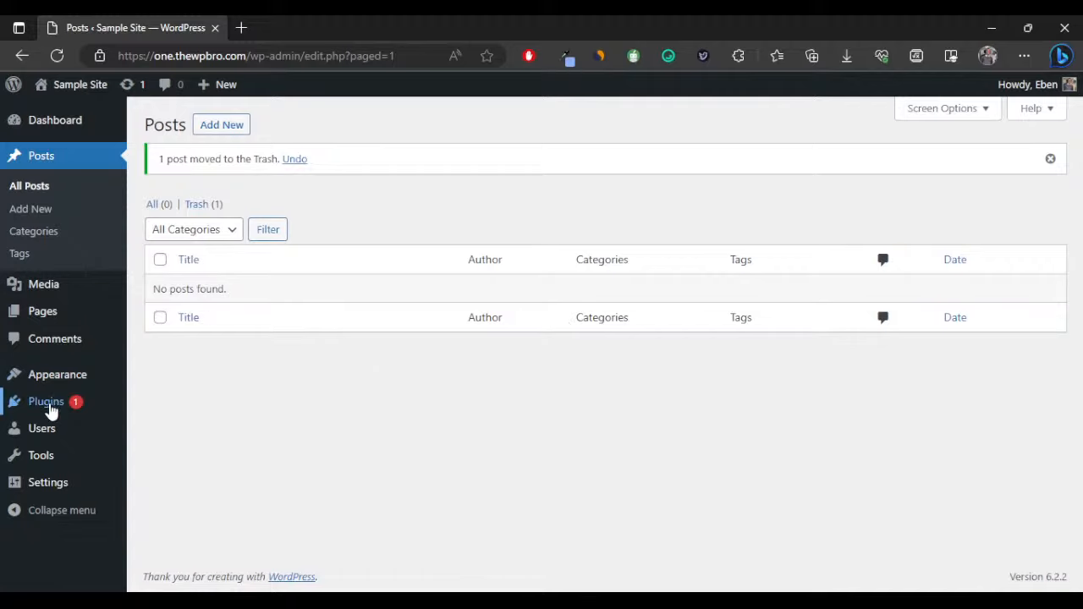
Bulk-delete both installed plugins, Akismet Anti-Spam and Hello Dolly, confirming the deletion.
click(51, 409)
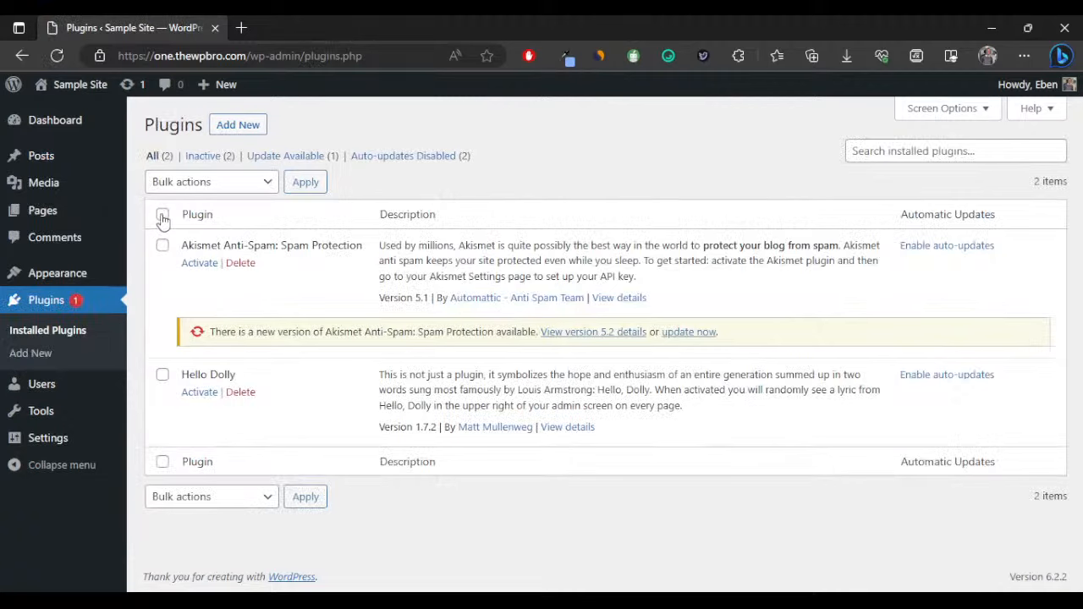
click(162, 219)
click(193, 184)
click(202, 268)
click(305, 185)
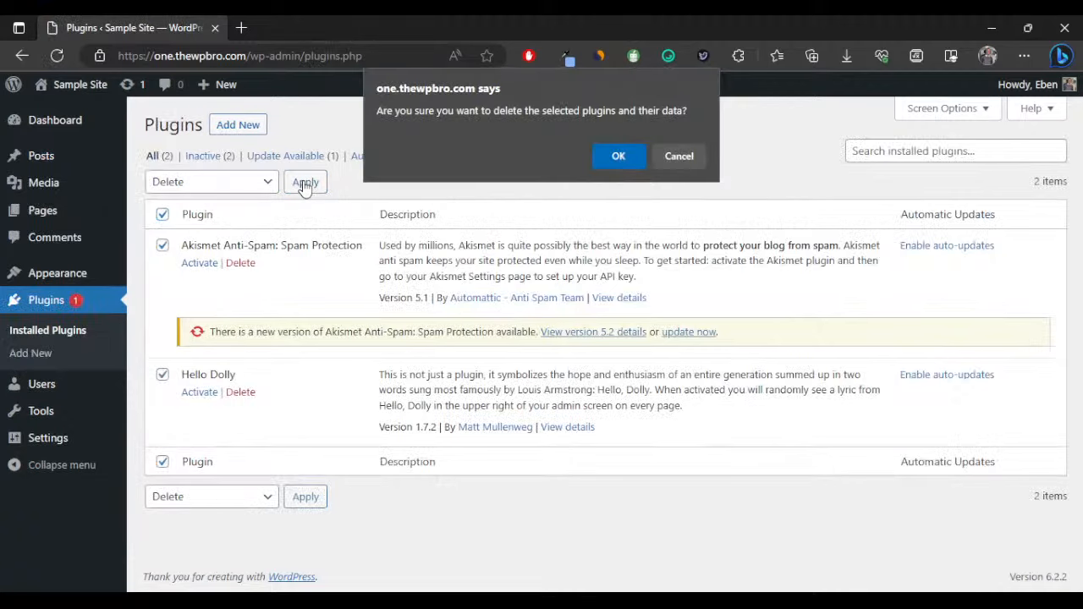
click(618, 154)
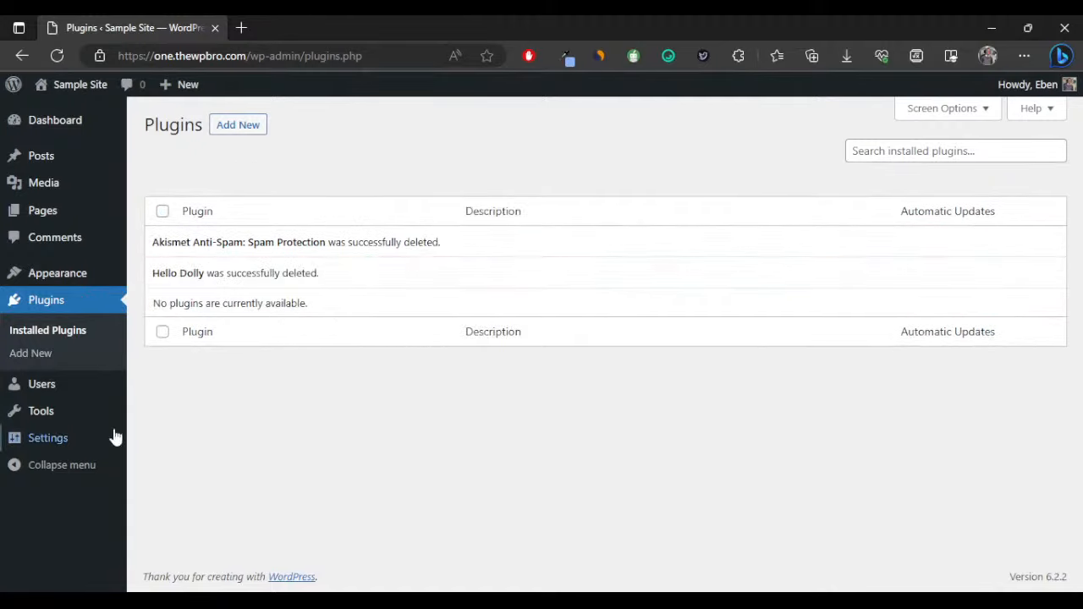
mouse_move(81, 439)
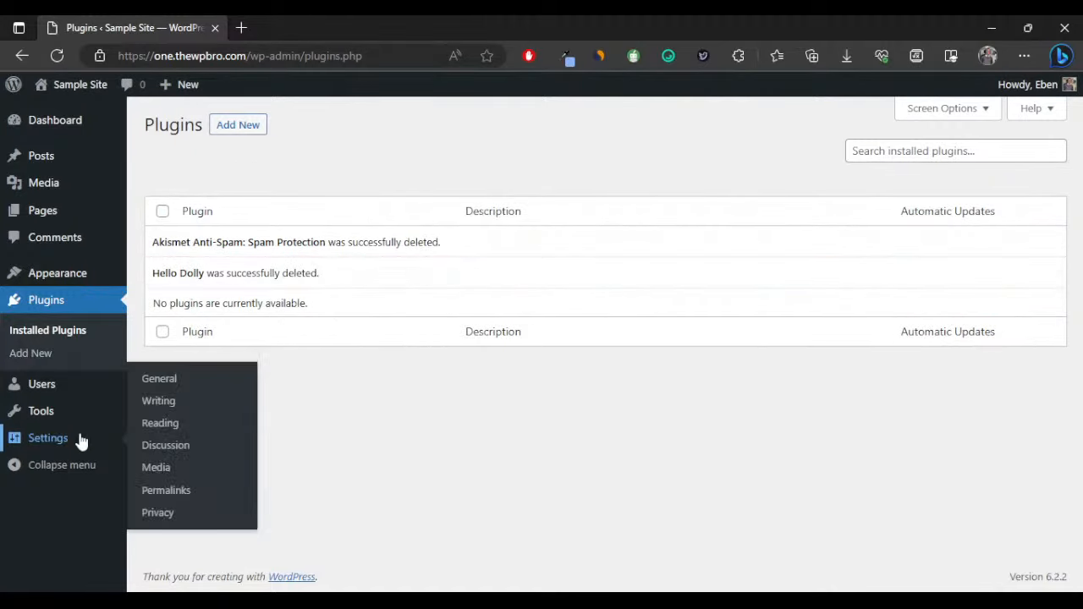
In Permalink settings, choose the Post name structure and save changes.
click(172, 493)
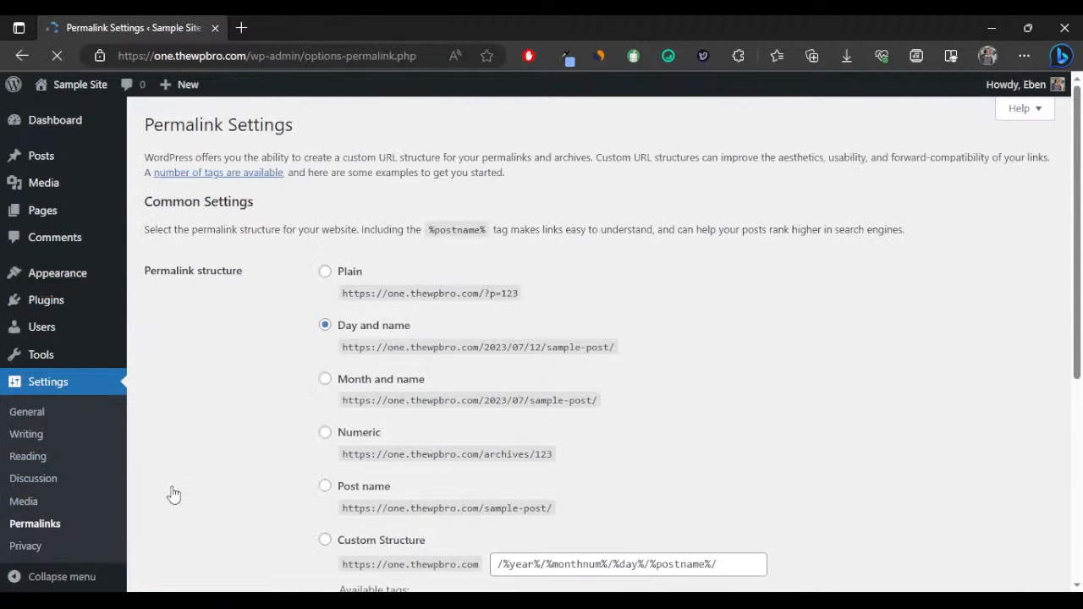
scroll(324, 347, down, 2)
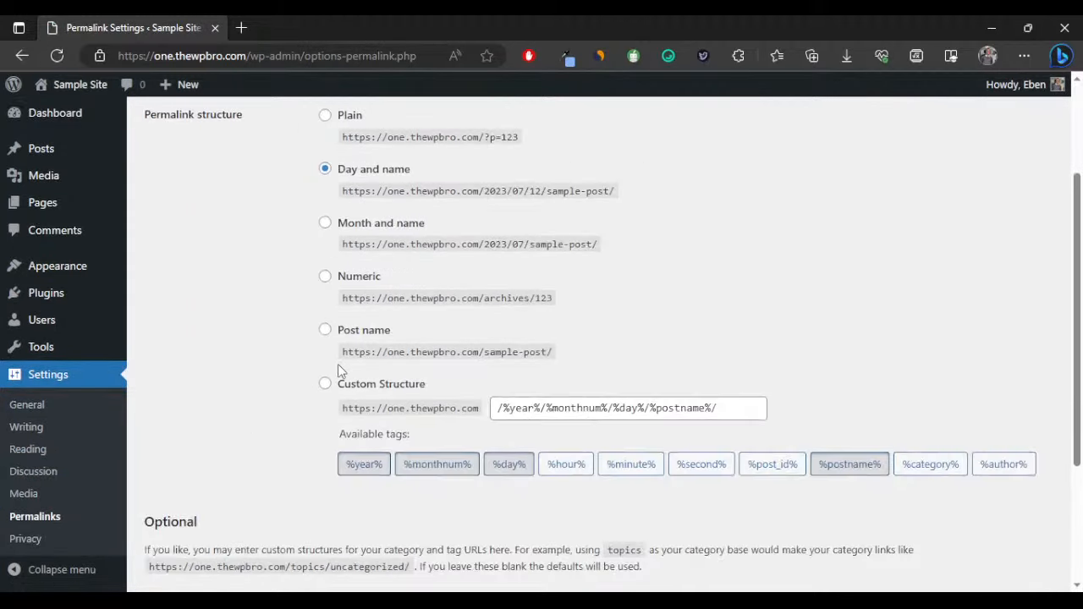
click(325, 332)
scroll(267, 399, down, 3)
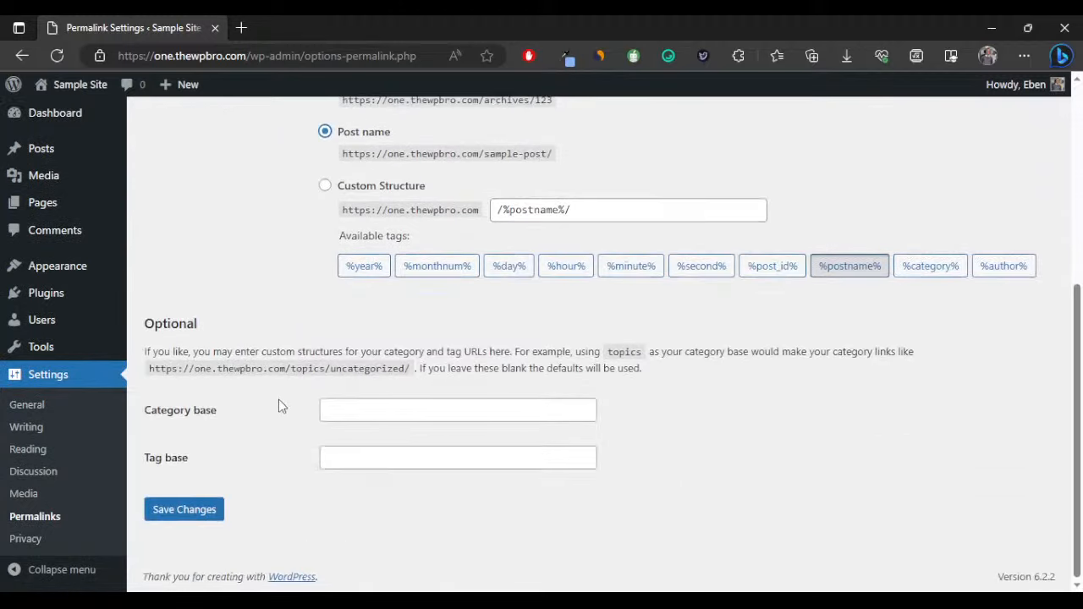
click(199, 512)
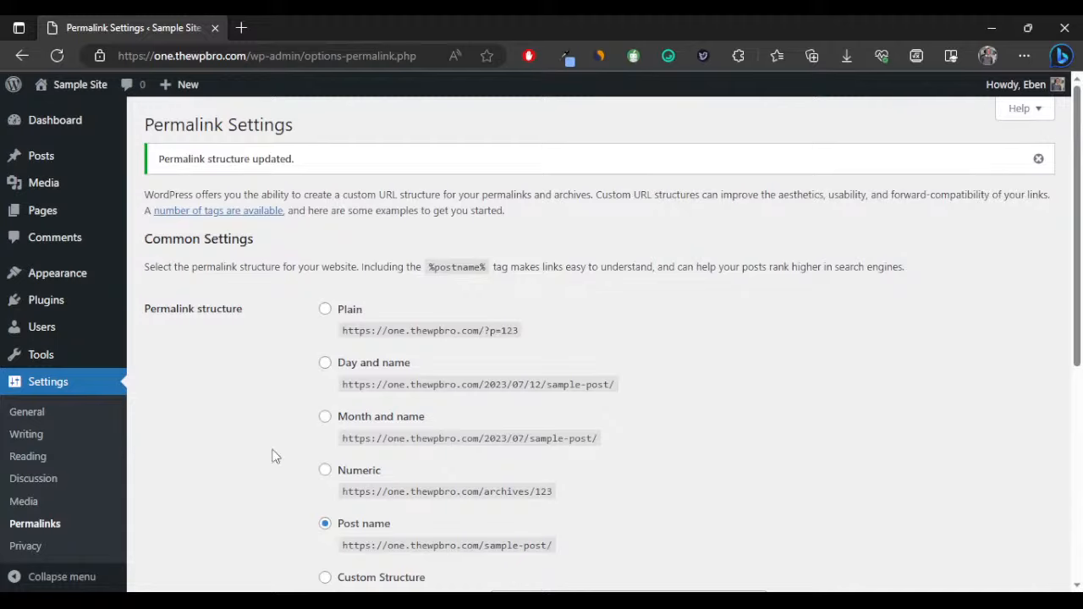
Go to Add Plugins and open the live site in a new tab.
mouse_move(100, 308)
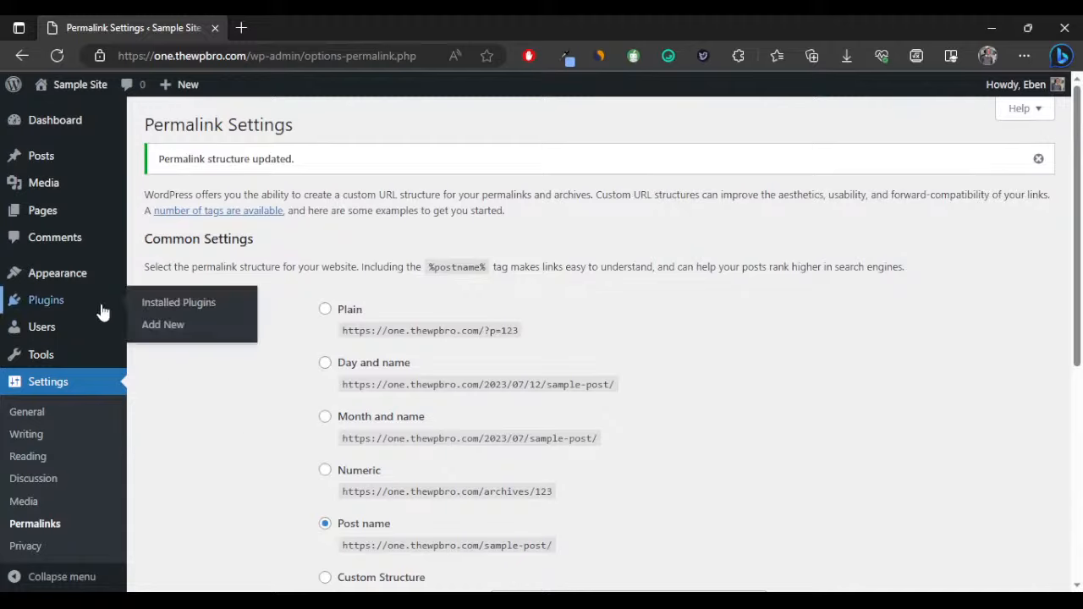
click(181, 325)
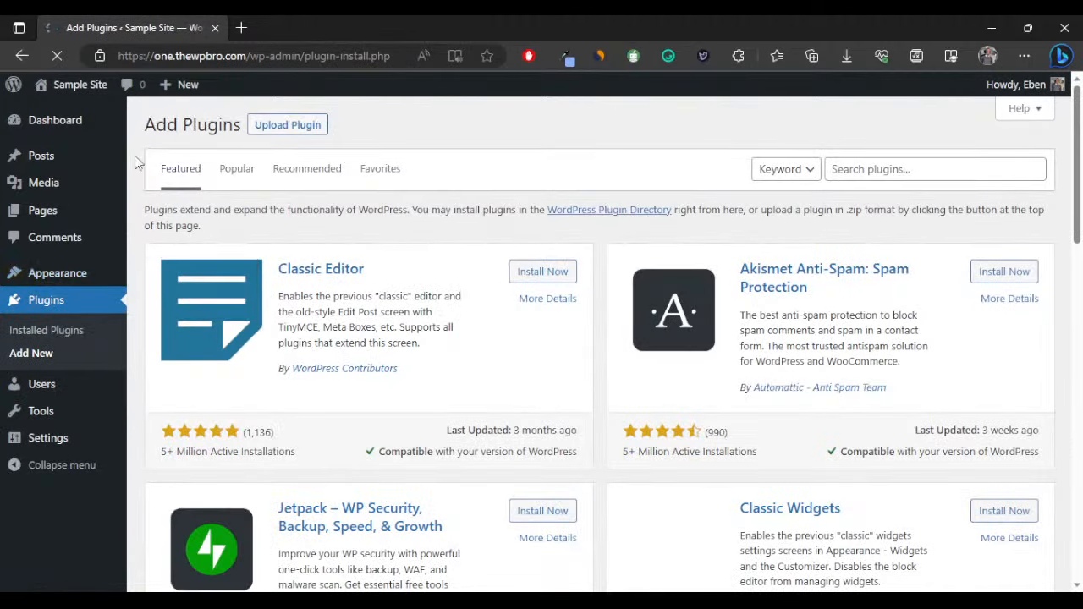
middle_click(90, 105)
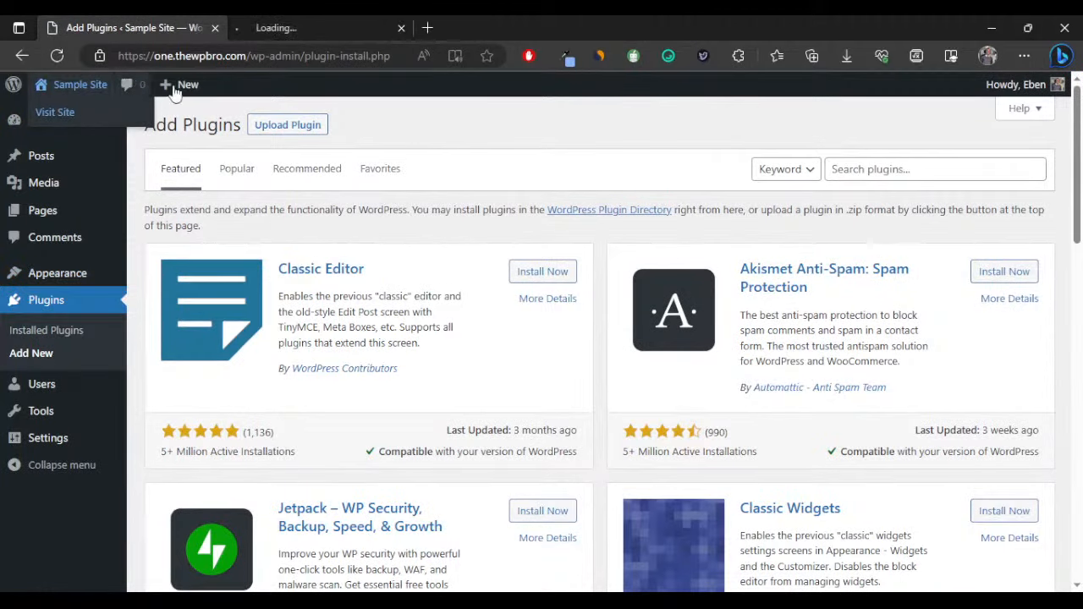
click(281, 31)
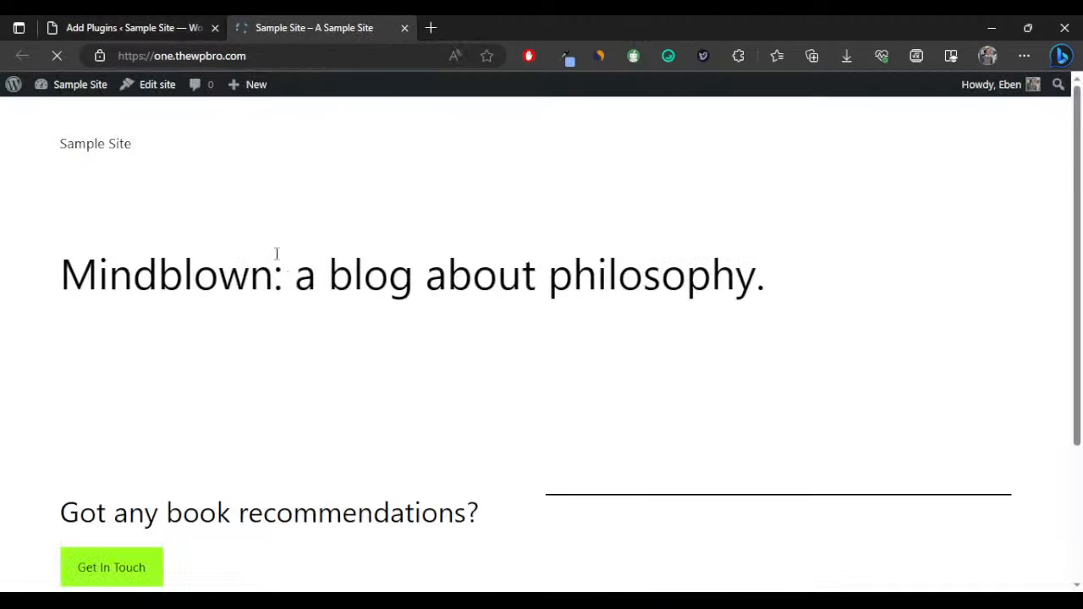
Look over the live site's Mindblown page, then return to the Add Plugins tab.
drag(67, 269, 589, 253)
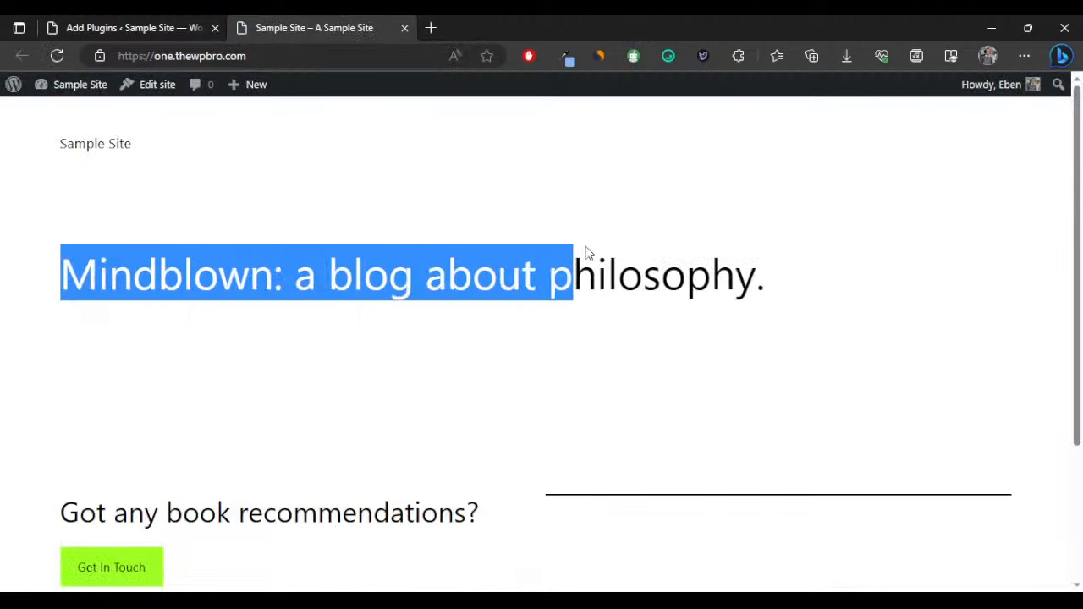
click(392, 281)
scroll(392, 279, down, 2)
scroll(420, 267, up, 2)
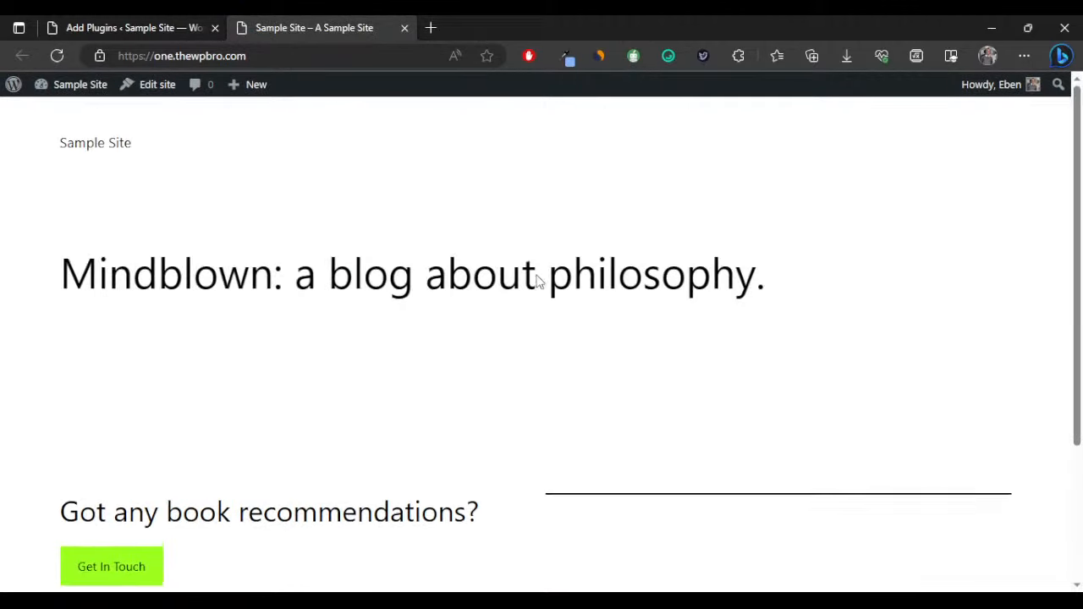
scroll(313, 313, down, 1)
scroll(313, 313, down, 2)
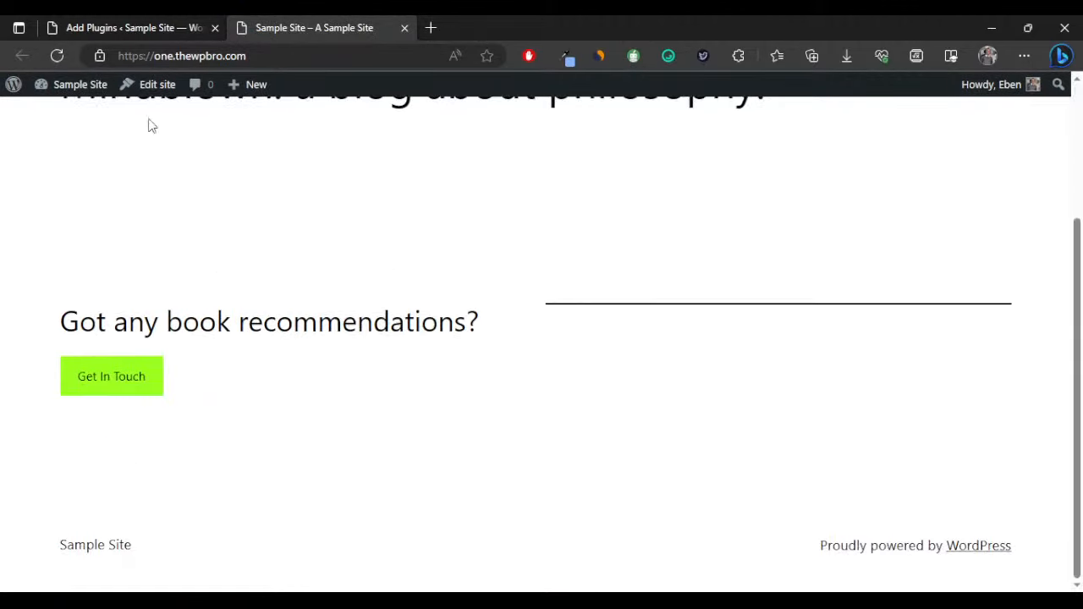
click(152, 25)
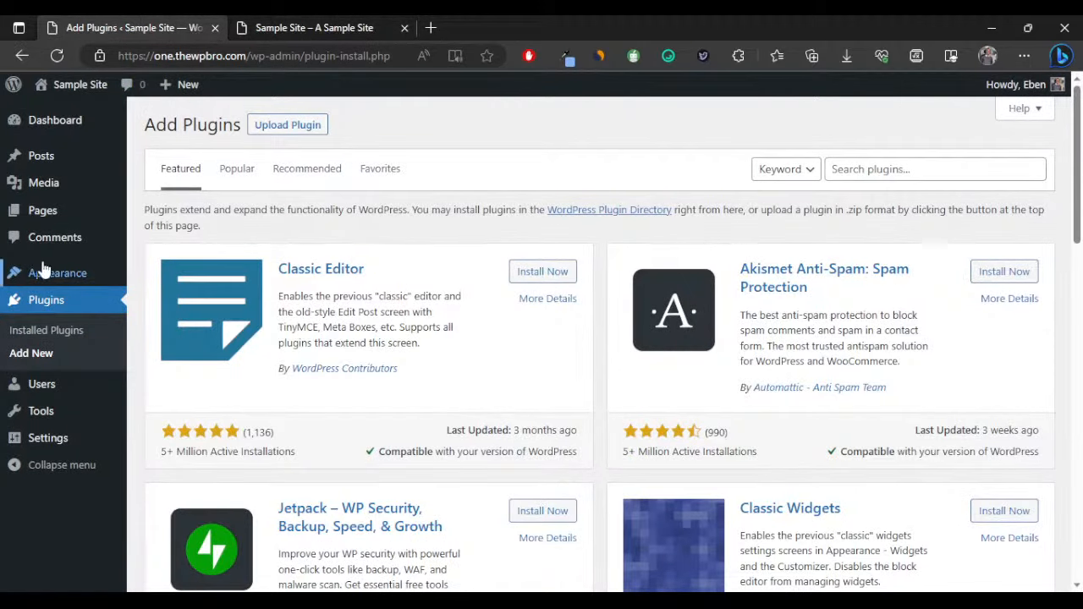
Search Add Themes for 'blocksy', install the Blocksy theme and activate it.
mouse_move(123, 277)
click(186, 278)
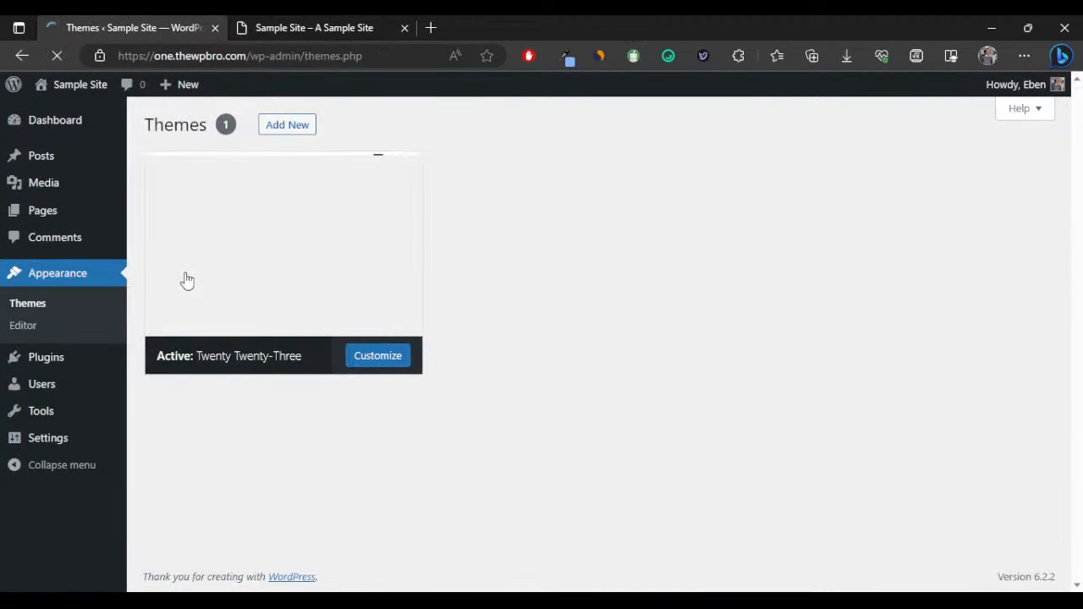
click(307, 131)
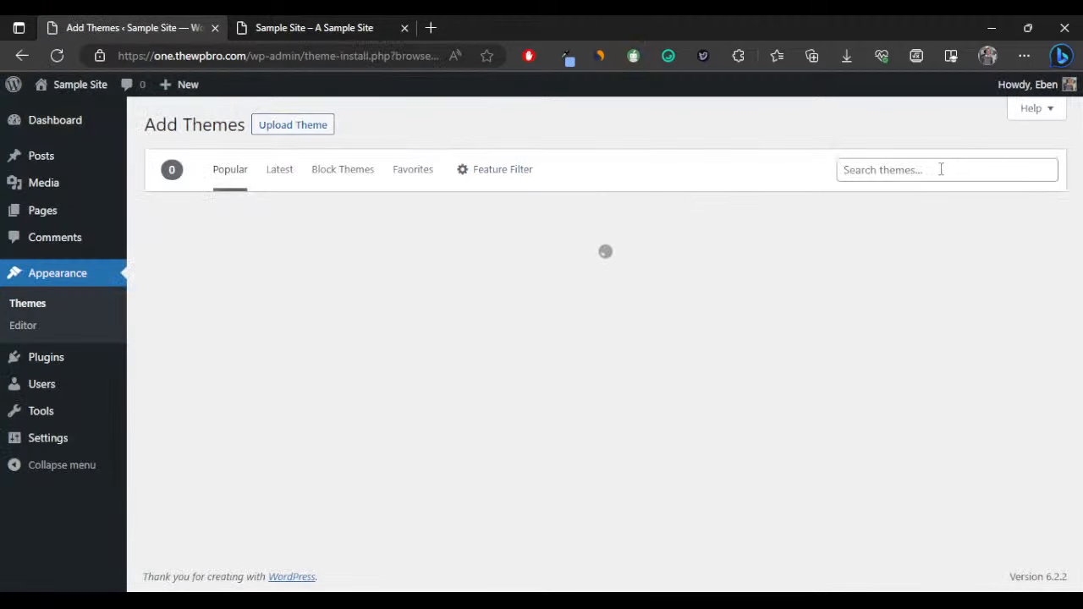
click(929, 171)
text(blocksy)
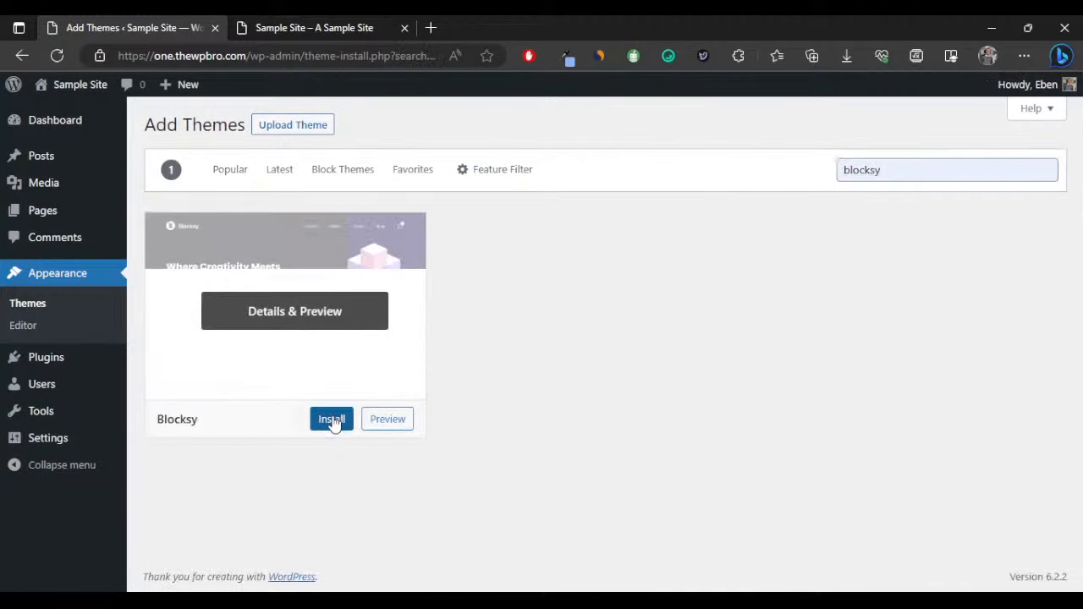
click(333, 420)
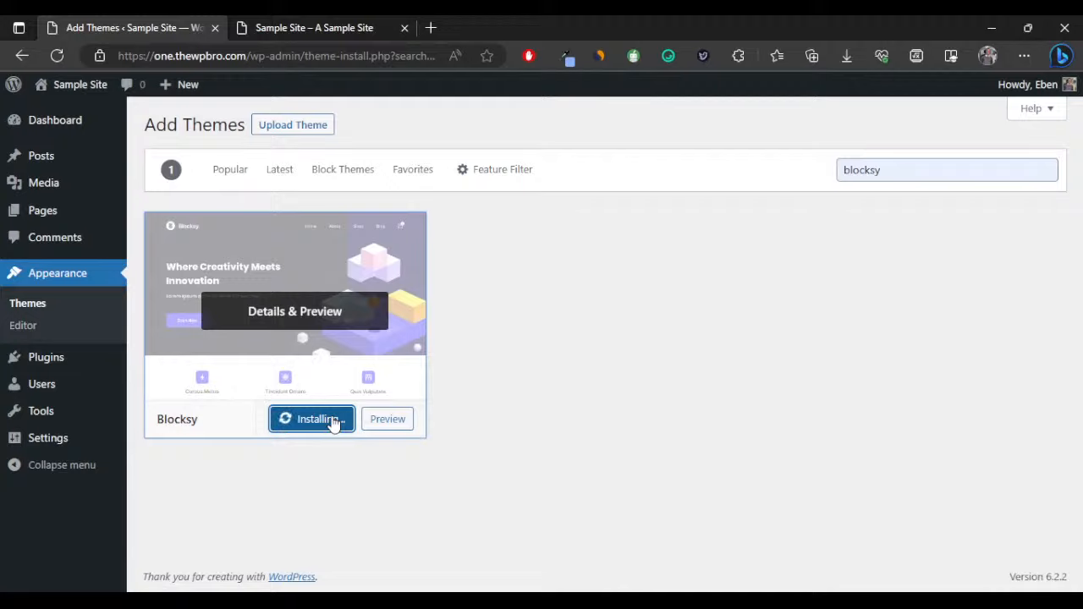
click(317, 421)
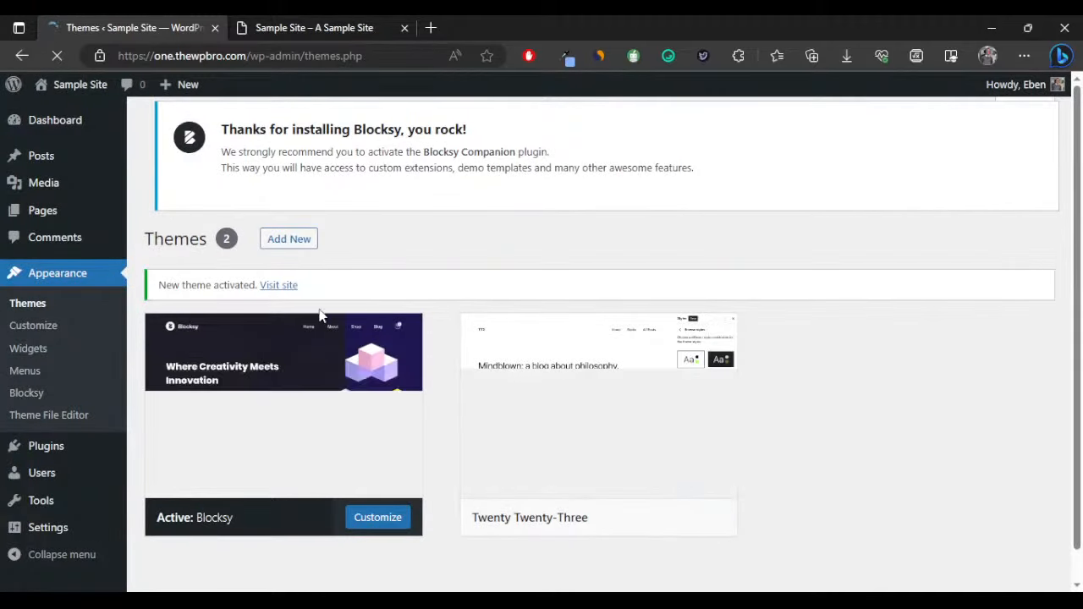
Delete the Twenty Twenty-Three theme from its Theme Details, confirming with OK.
scroll(351, 313, down, 1)
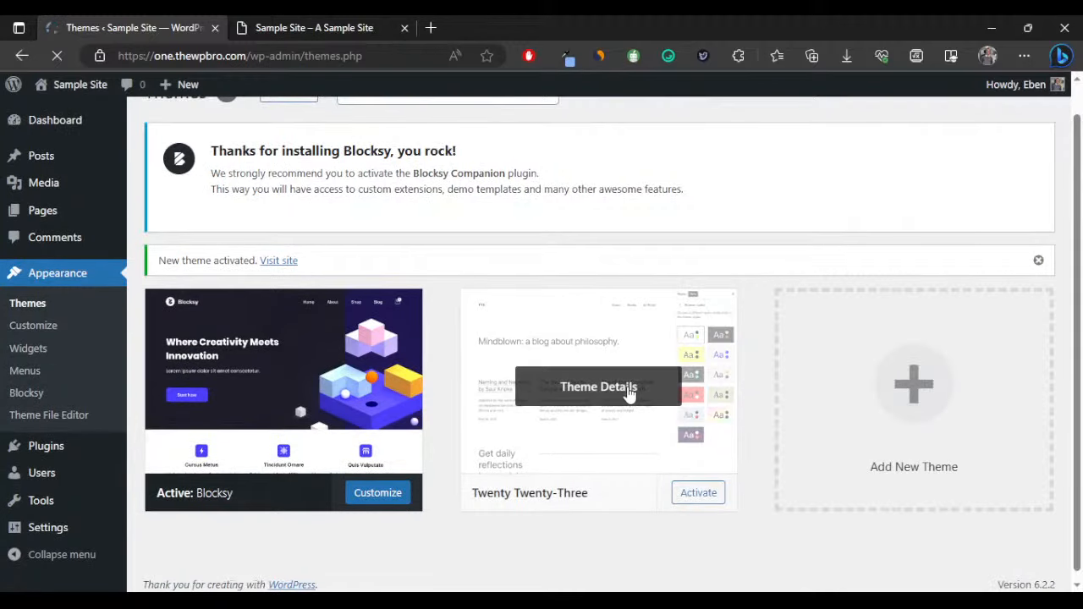
click(621, 412)
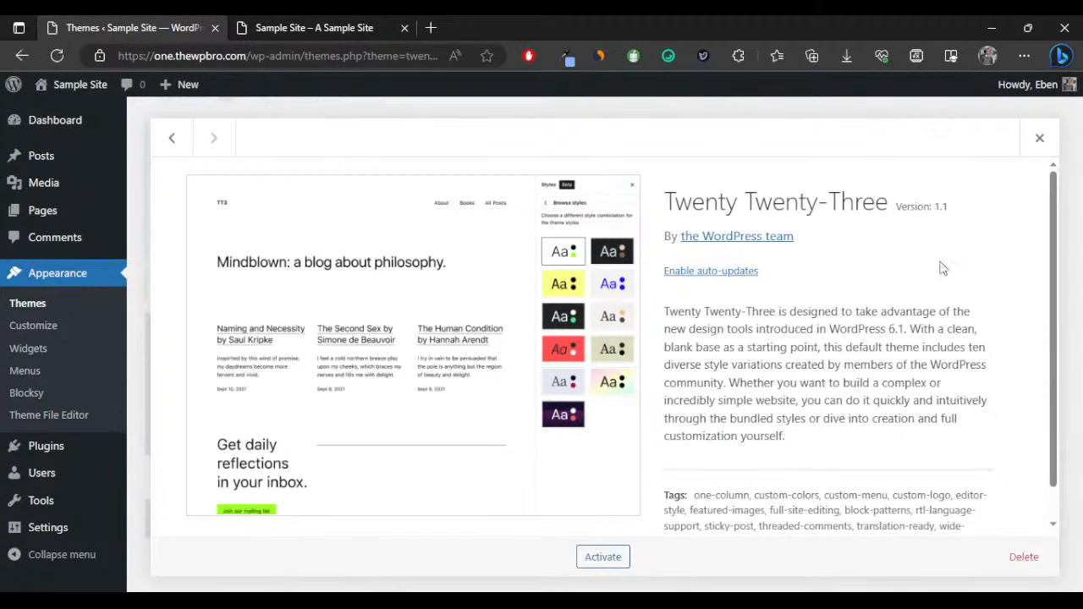
click(1021, 557)
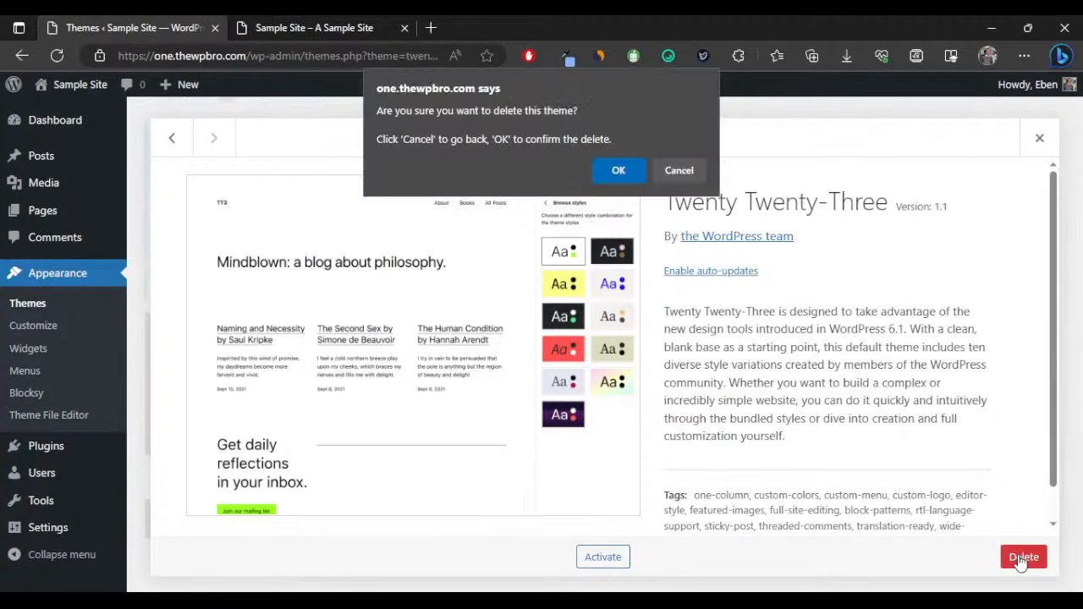
click(616, 170)
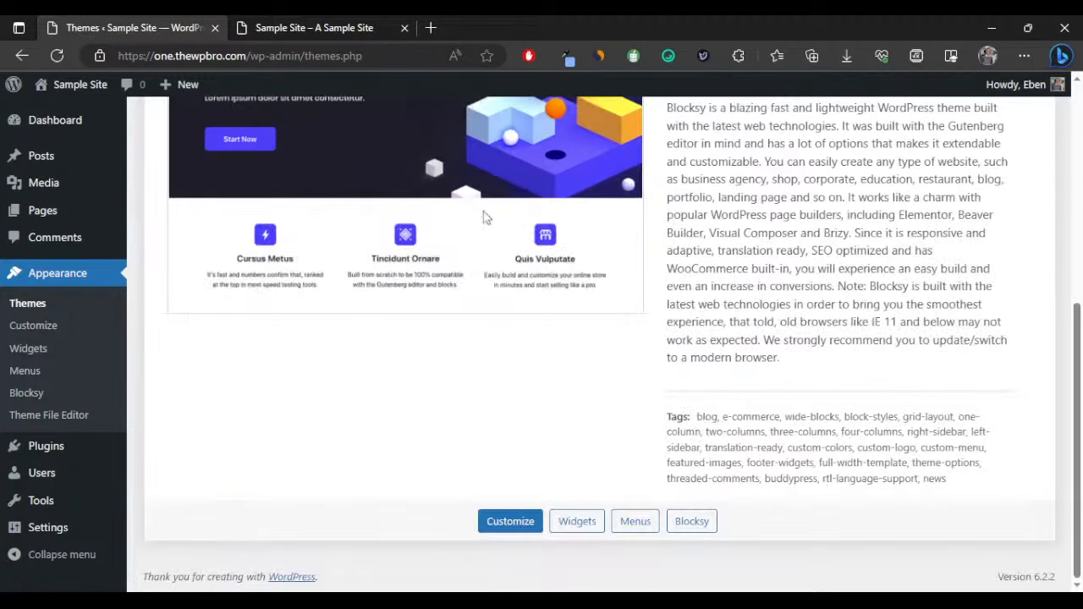
Dismiss the Blocksy Companion notice and the 'New theme activated' notice.
scroll(487, 218, up, 6)
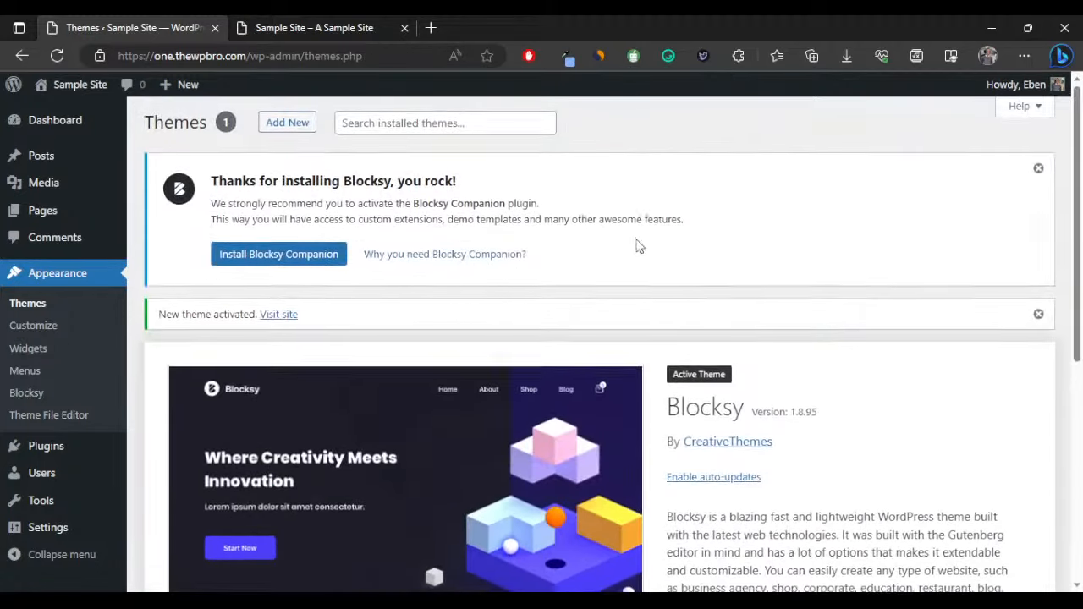
click(1043, 171)
click(1045, 173)
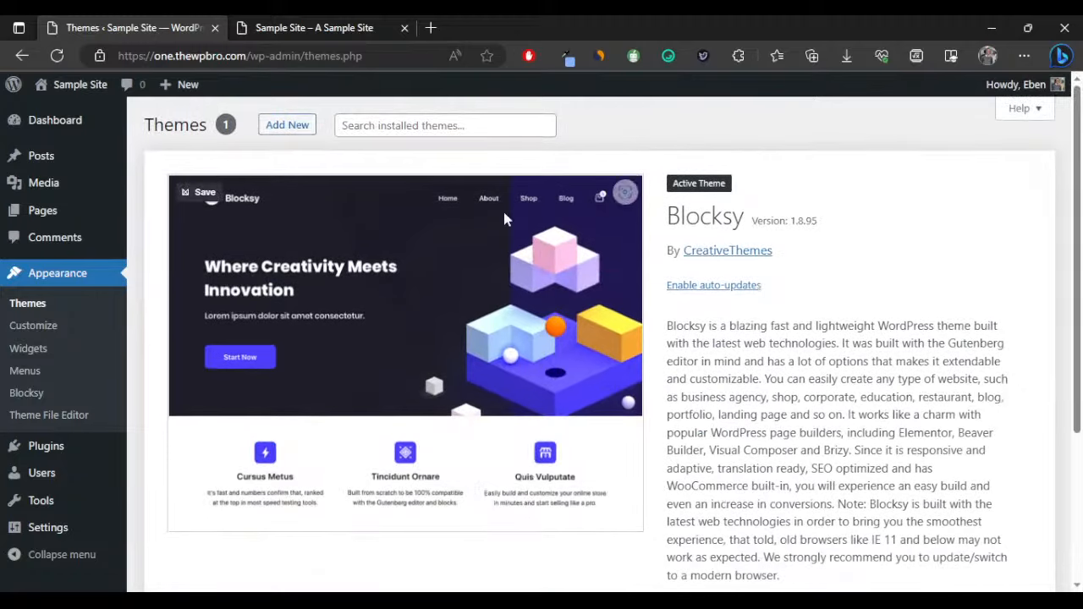
On Add Plugins, search for 'elementor'.
mouse_move(68, 457)
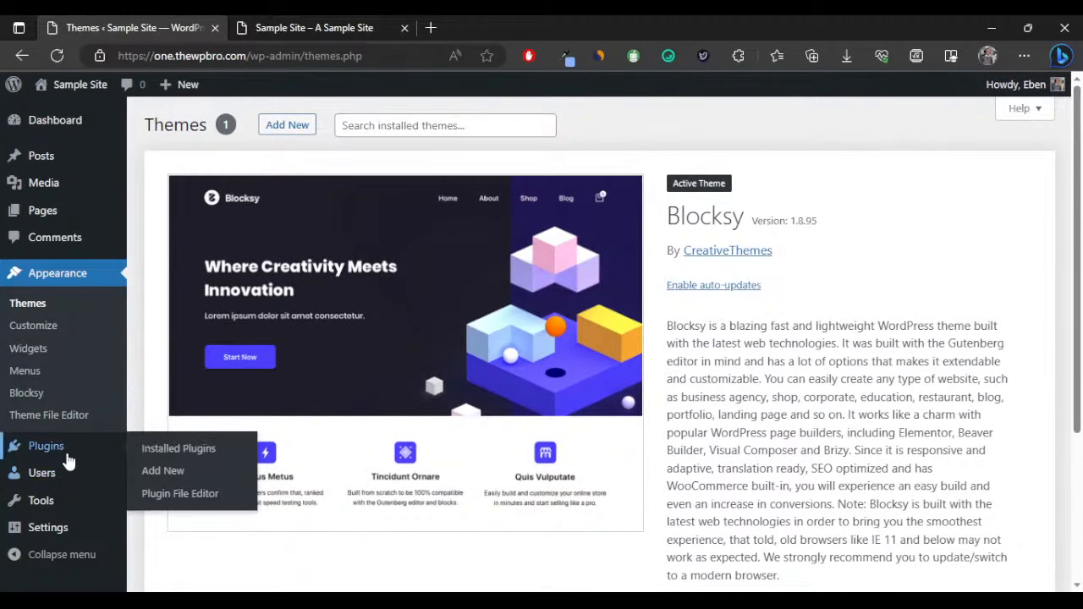
click(160, 470)
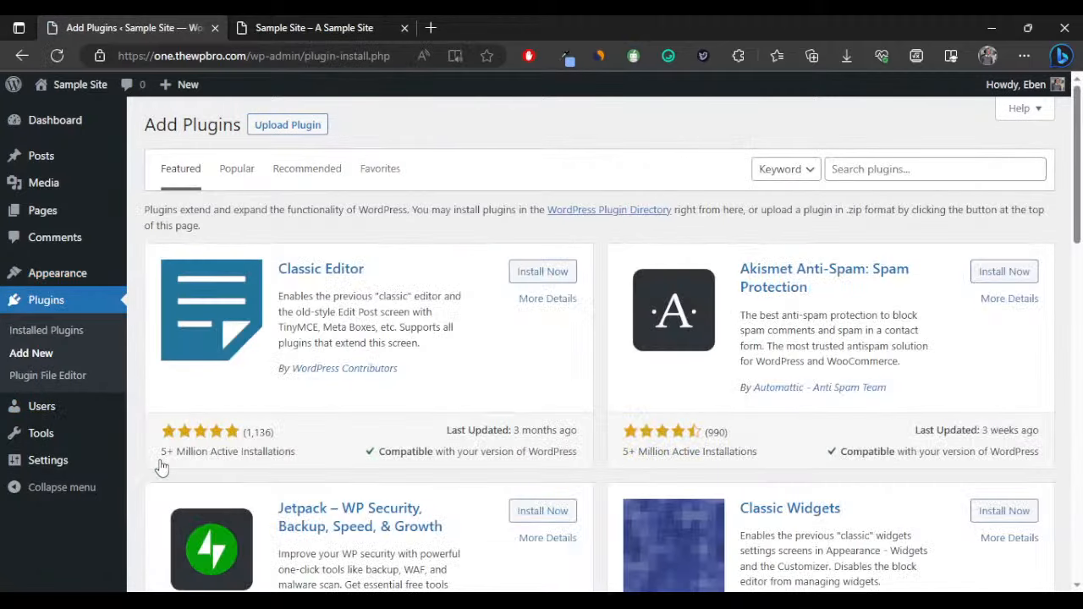
click(844, 173)
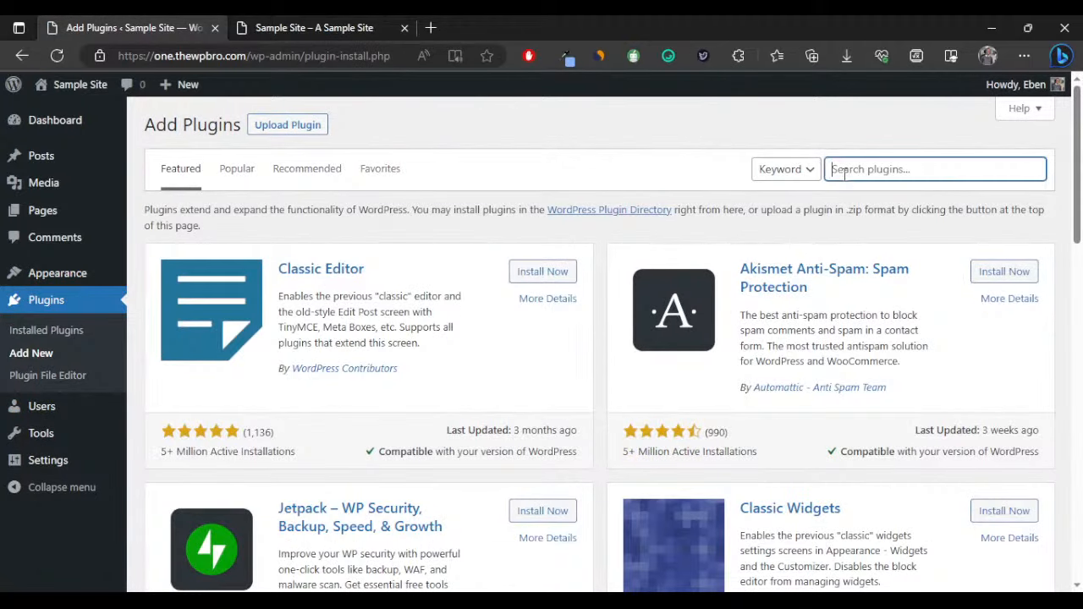
text(elemt)
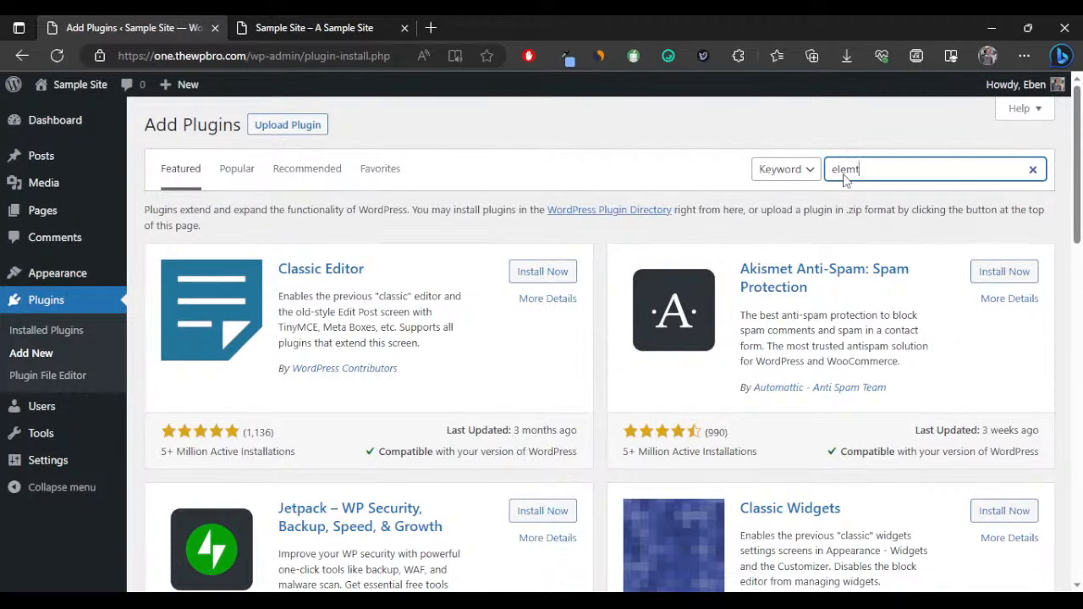
key(BackSpace)
text(e)
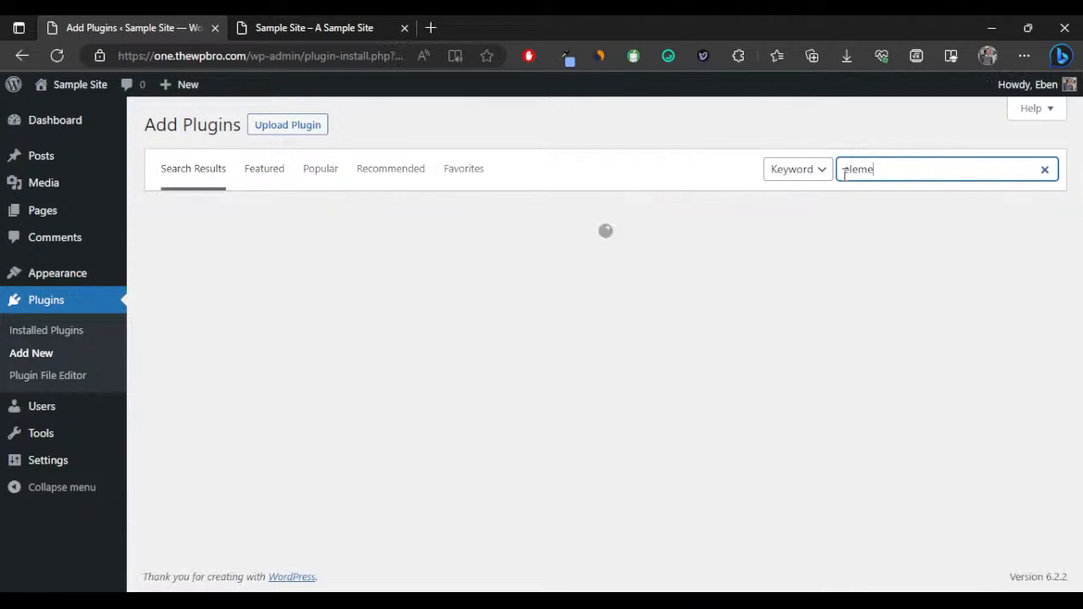
text(ntor)
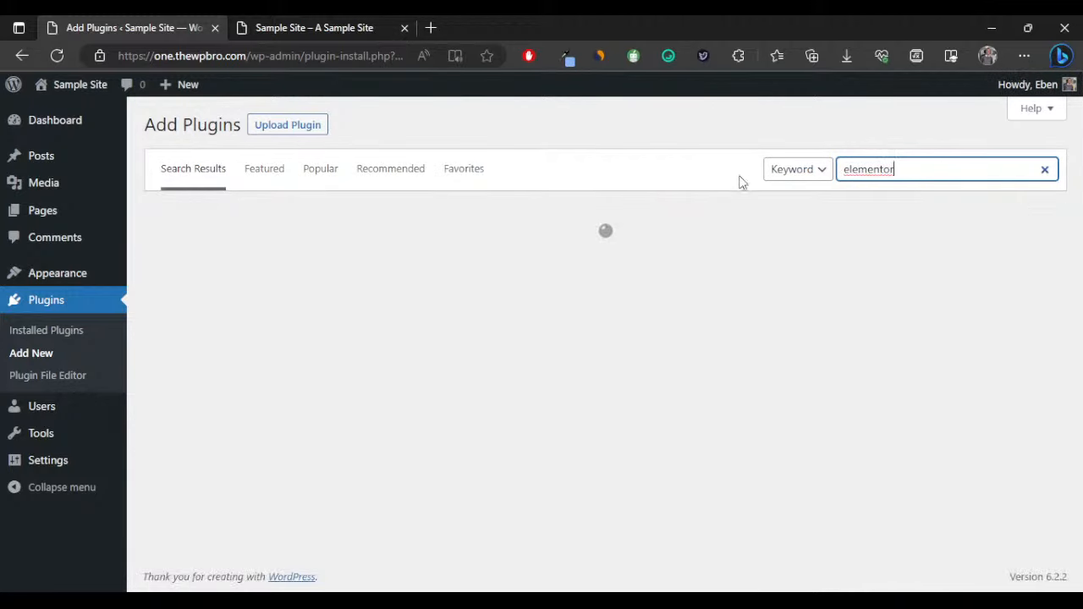
click(709, 176)
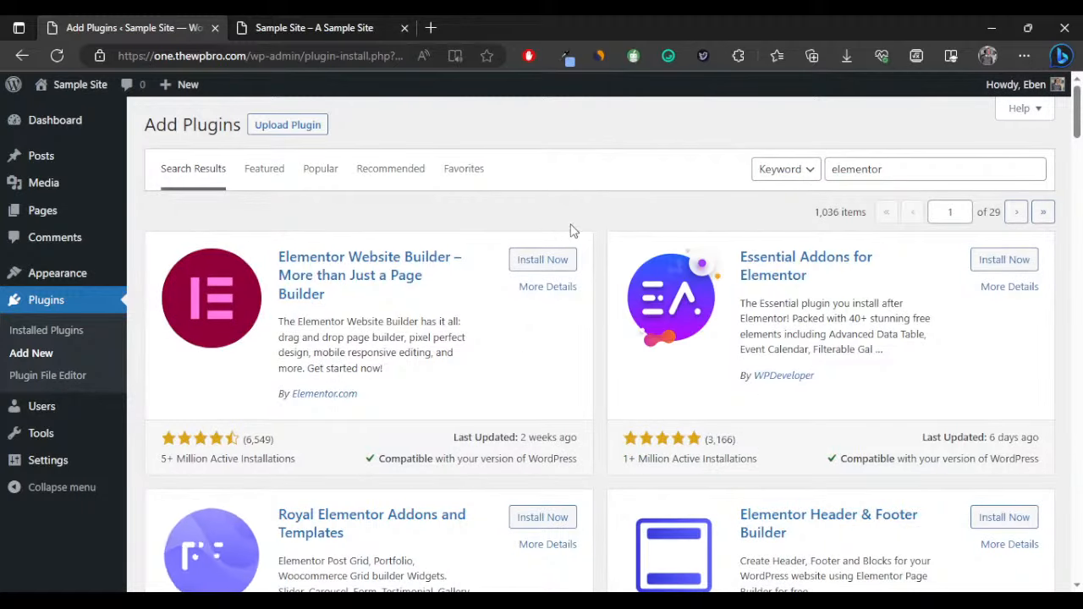
Install Elementor Website Builder and the ElementsKit Elementor addons plugin, checking the live site tab.
click(540, 260)
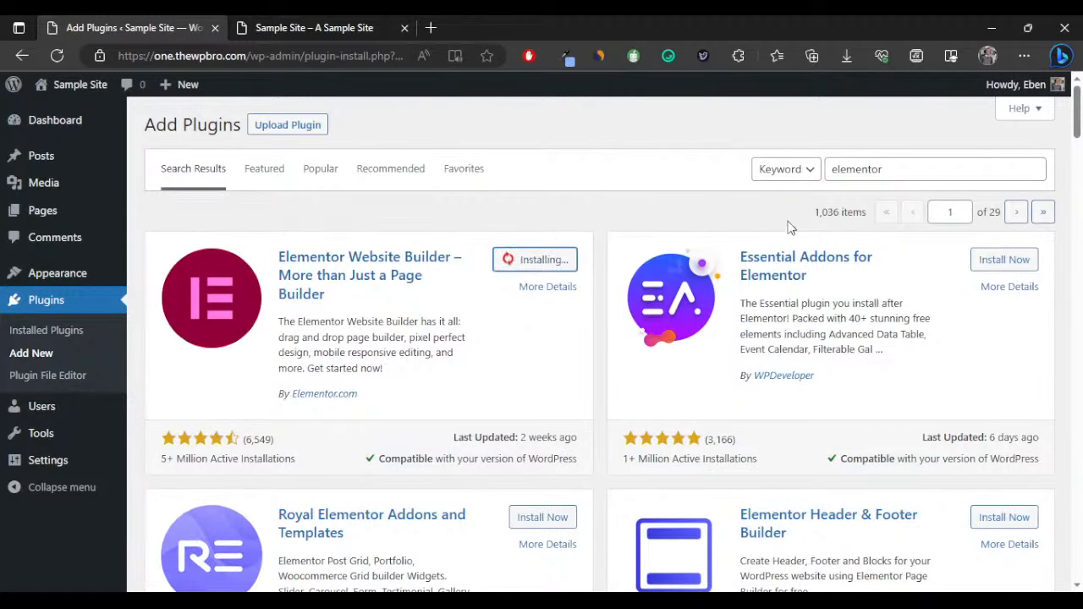
scroll(603, 236, down, 3)
scroll(603, 236, down, 2)
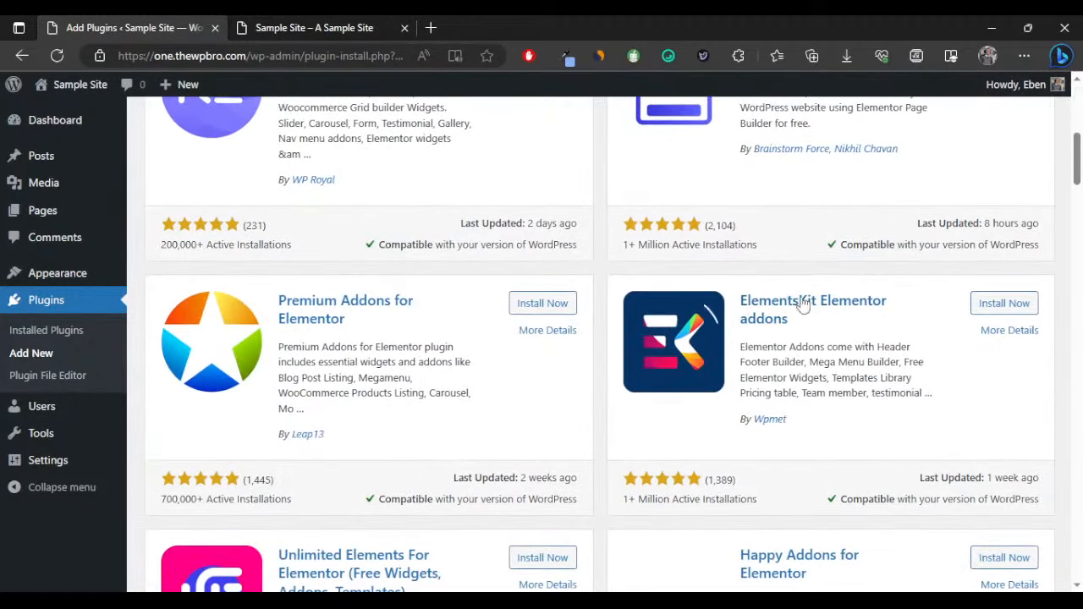
click(990, 303)
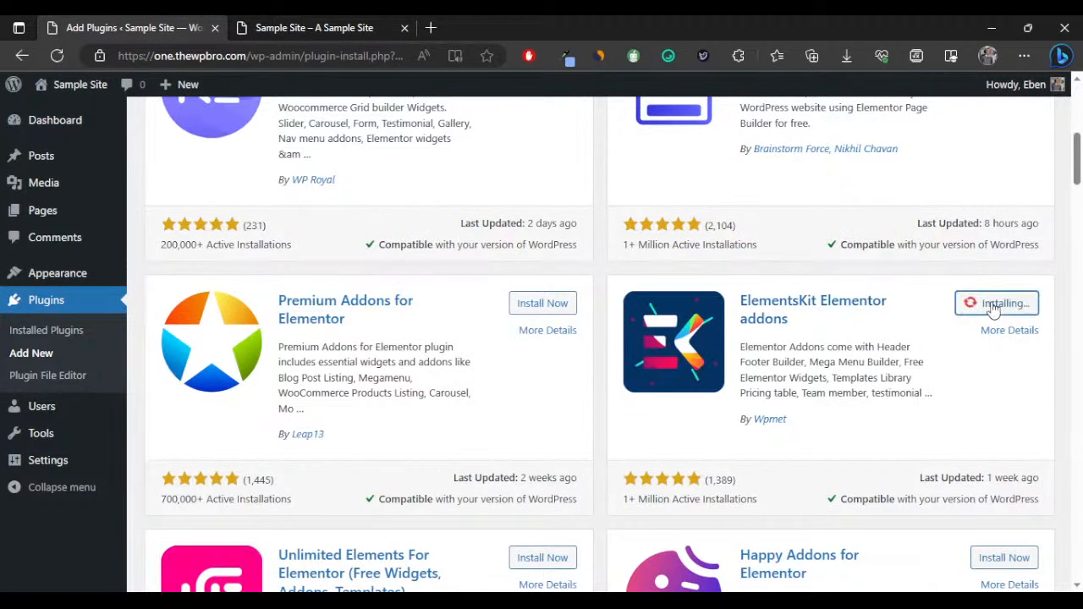
scroll(679, 343, up, 6)
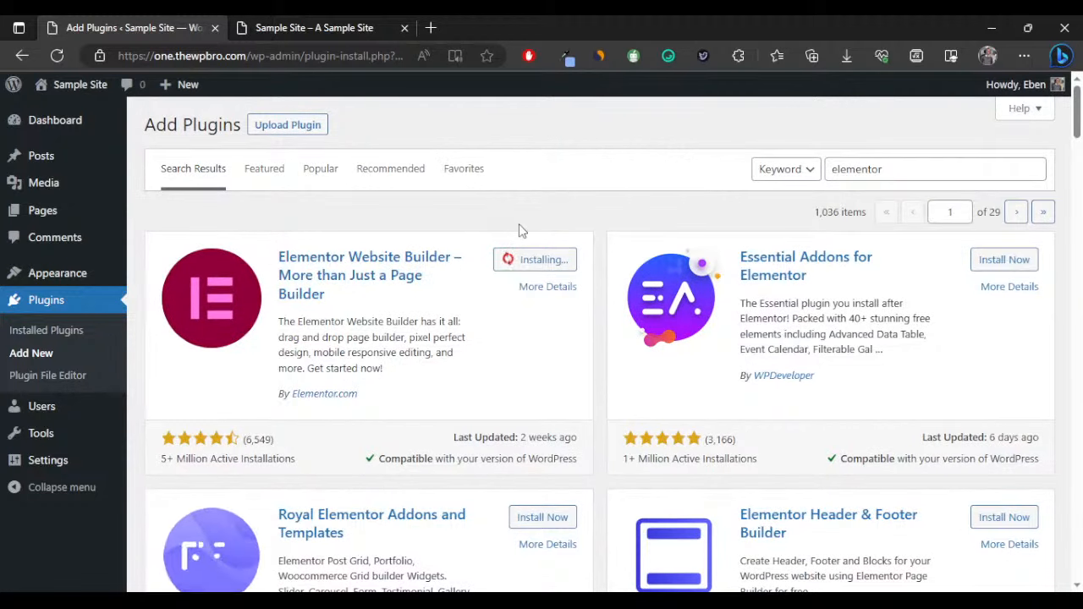
click(334, 27)
click(196, 30)
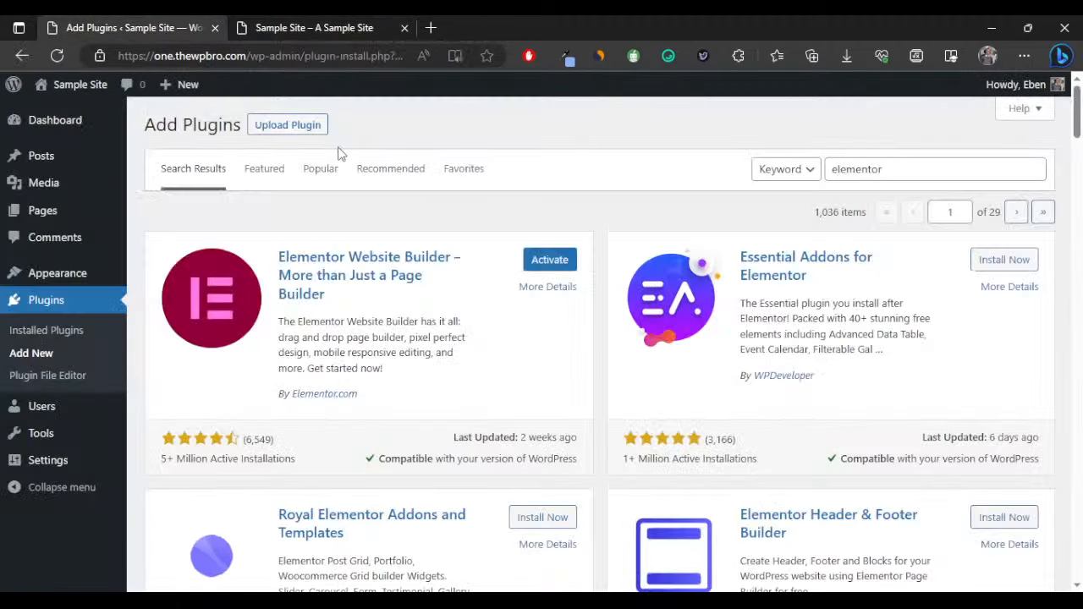
Reload the Sample Site tab to show the new Blocksy layout.
click(314, 28)
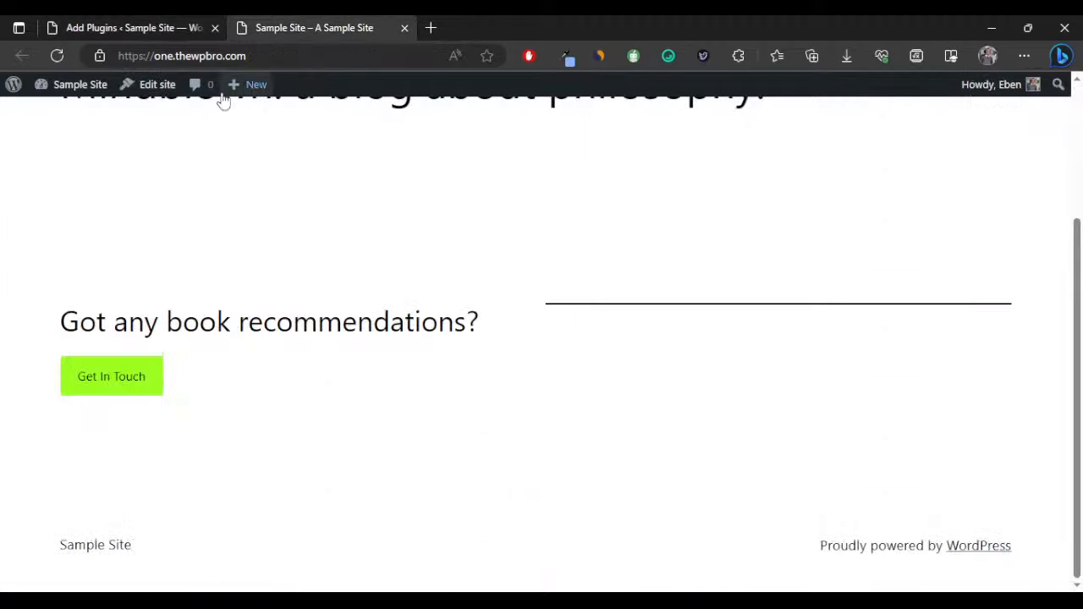
scroll(260, 251, up, 2)
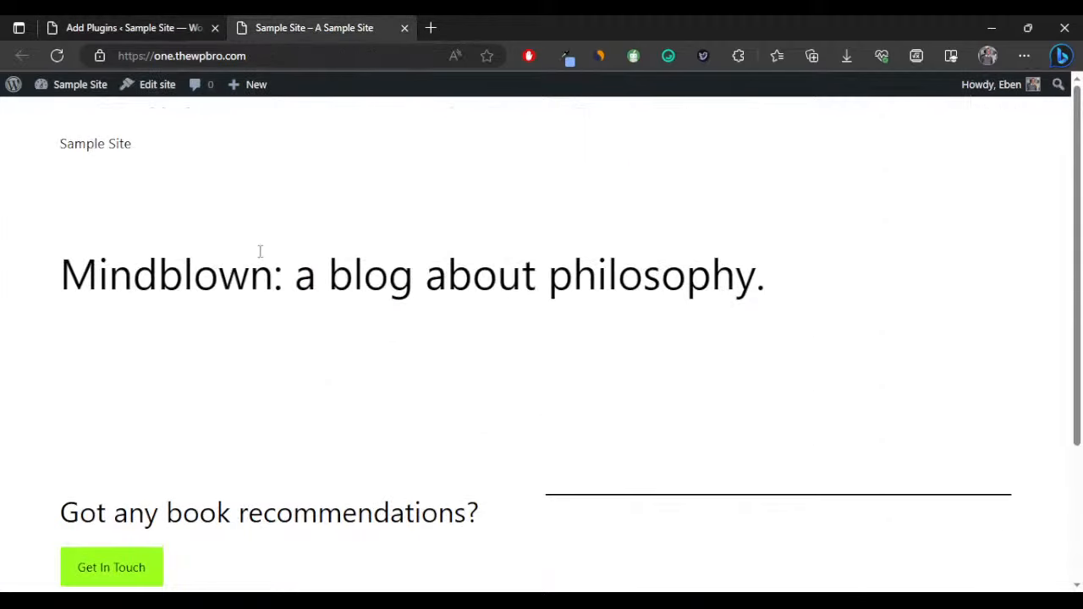
click(57, 56)
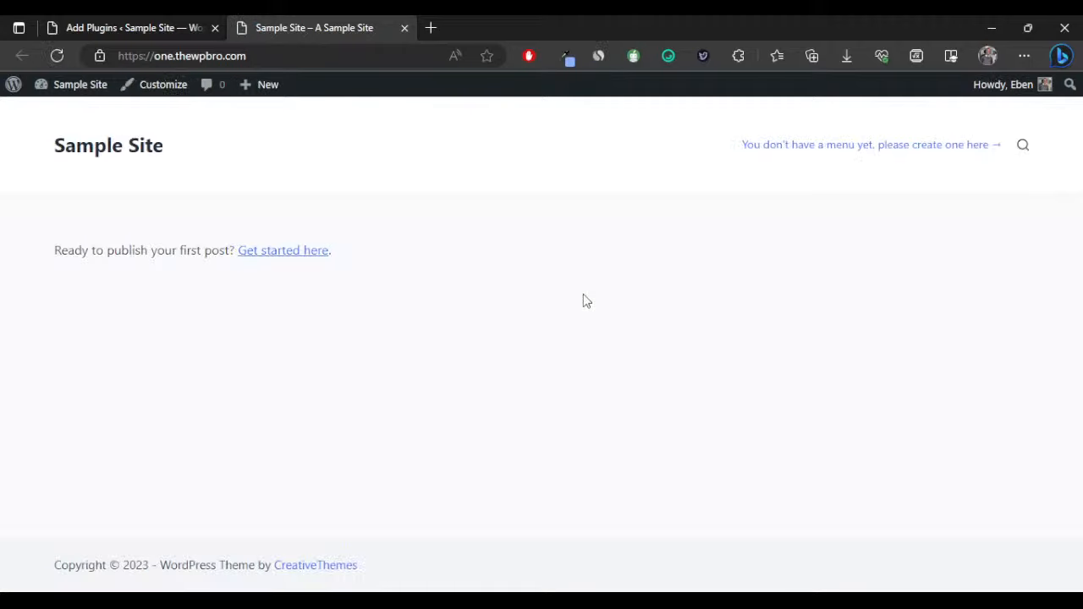
In Installed Plugins, select Elementor and ElementsKit Lite and apply the Activate bulk action.
click(160, 28)
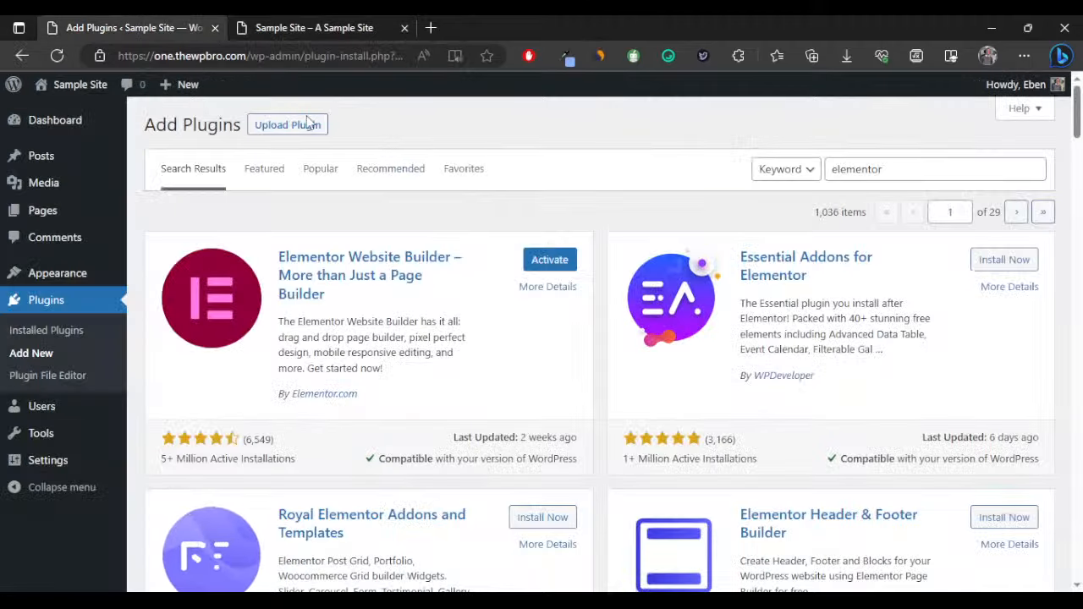
scroll(819, 288, down, 5)
scroll(819, 287, up, 6)
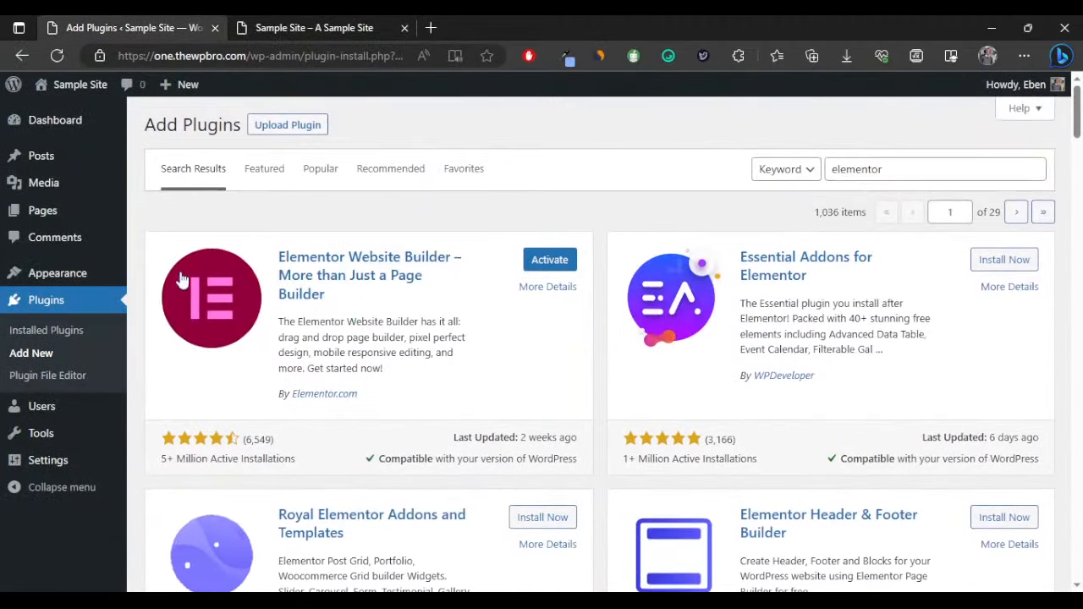
click(72, 326)
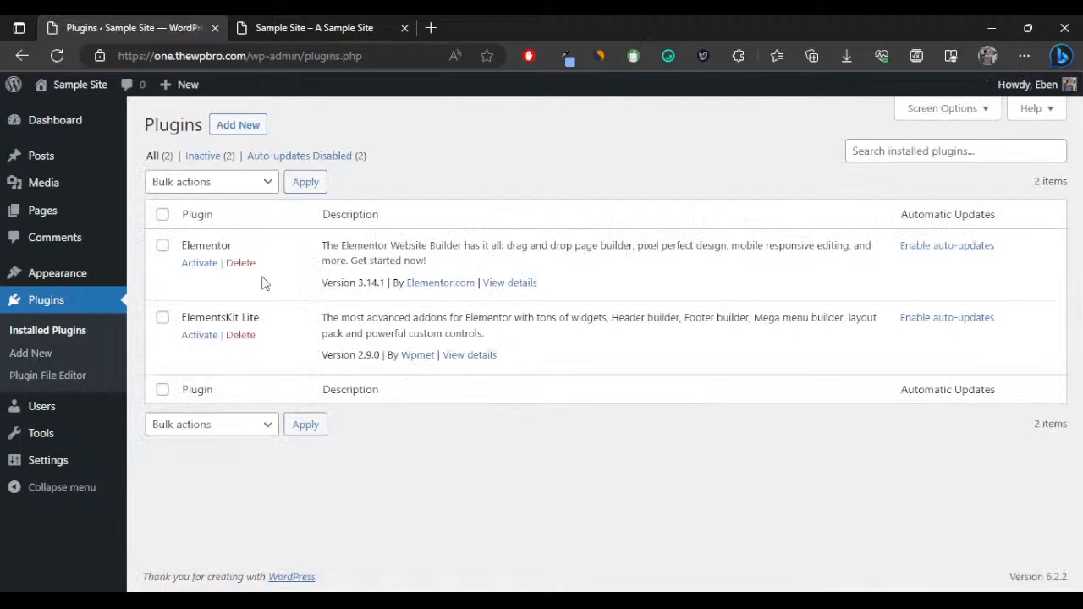
click(163, 216)
click(181, 183)
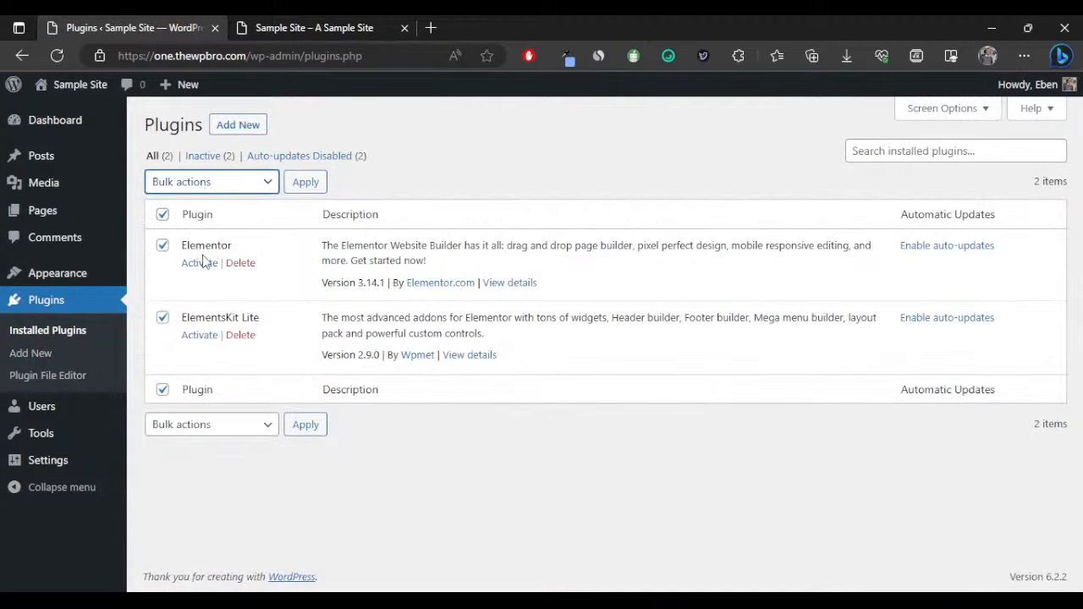
key(Down)
click(309, 184)
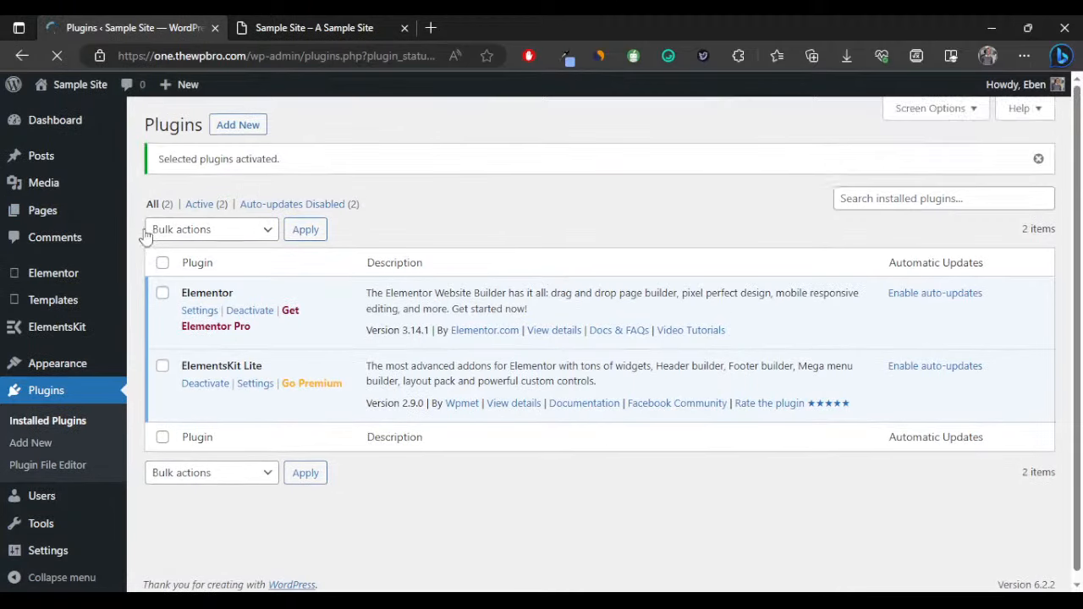
Start a new page from Pages > Add New in the admin sidebar.
mouse_move(26, 218)
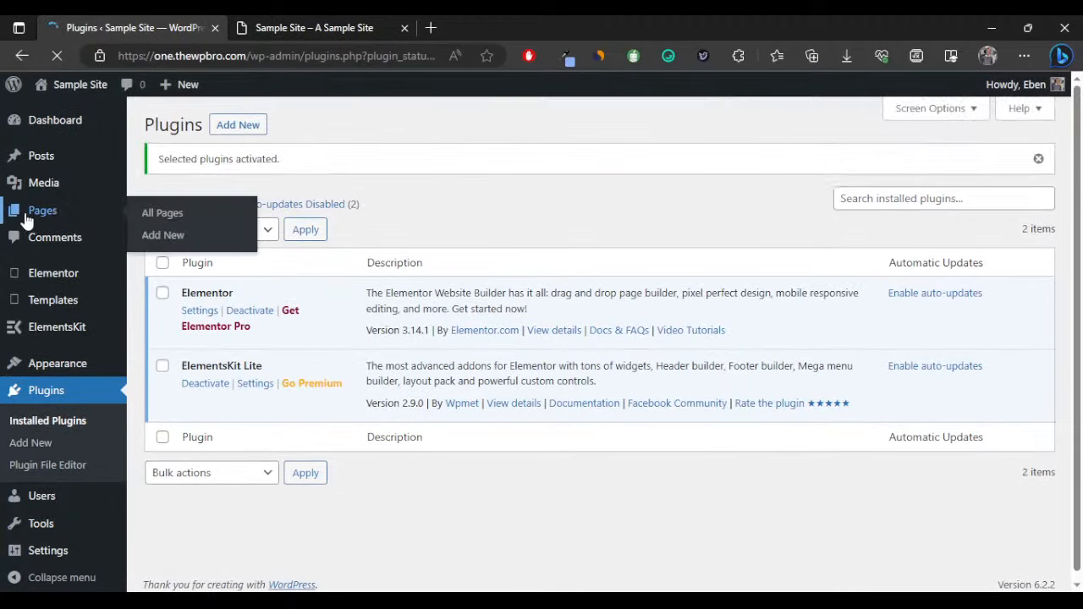
click(134, 236)
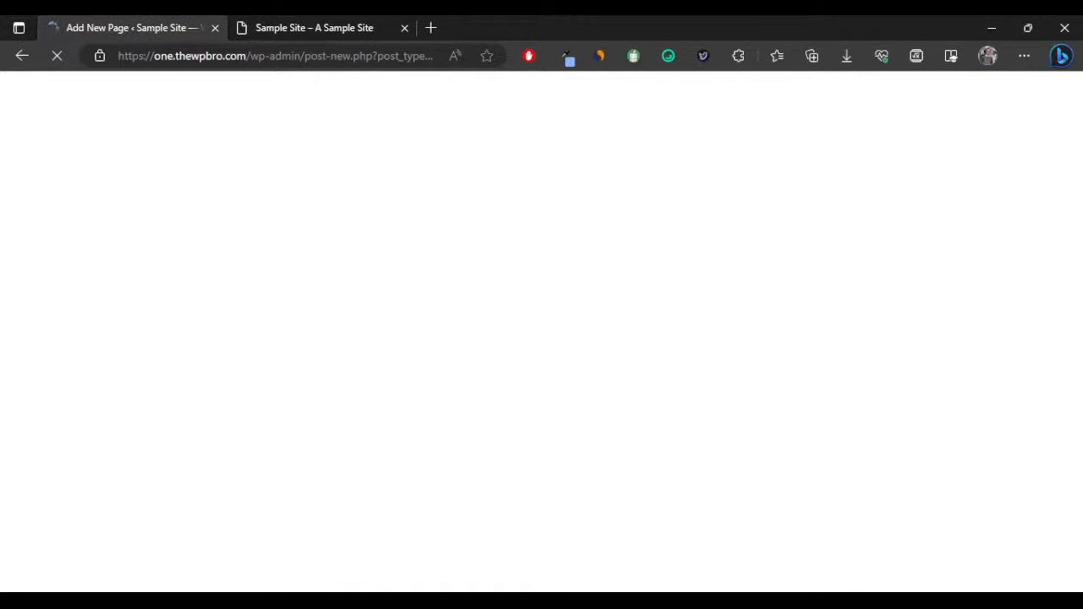
Dismiss the block editor welcome guide and title the new page 'Home'.
click(374, 37)
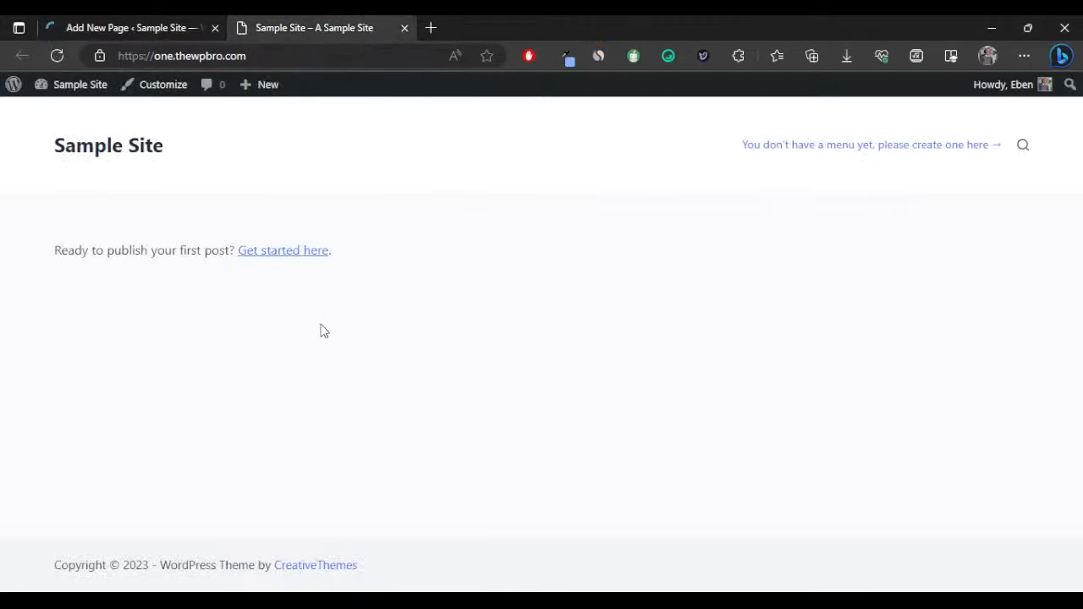
click(105, 23)
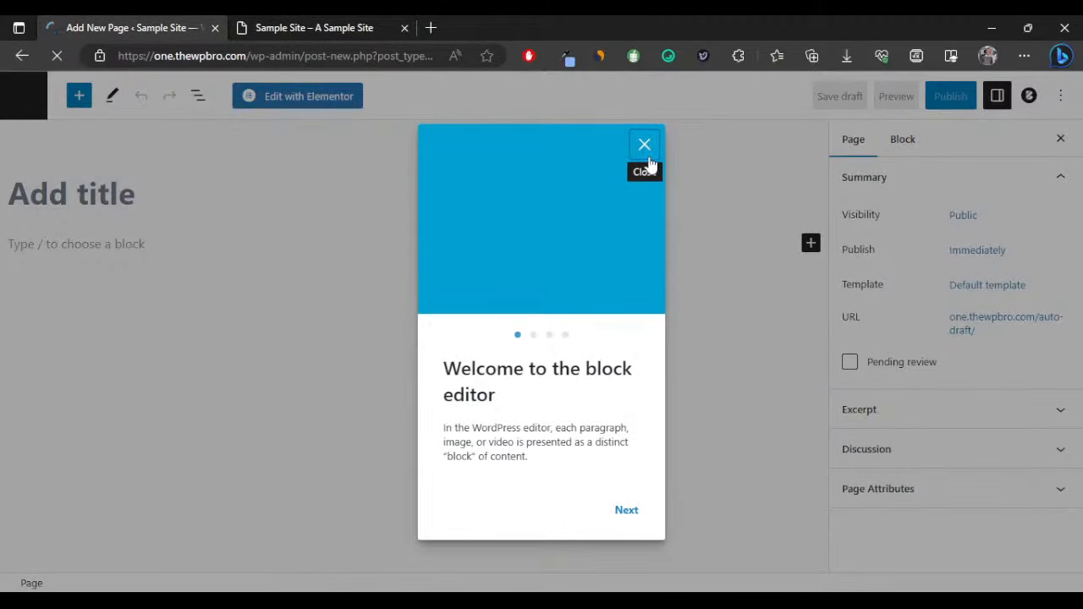
click(662, 168)
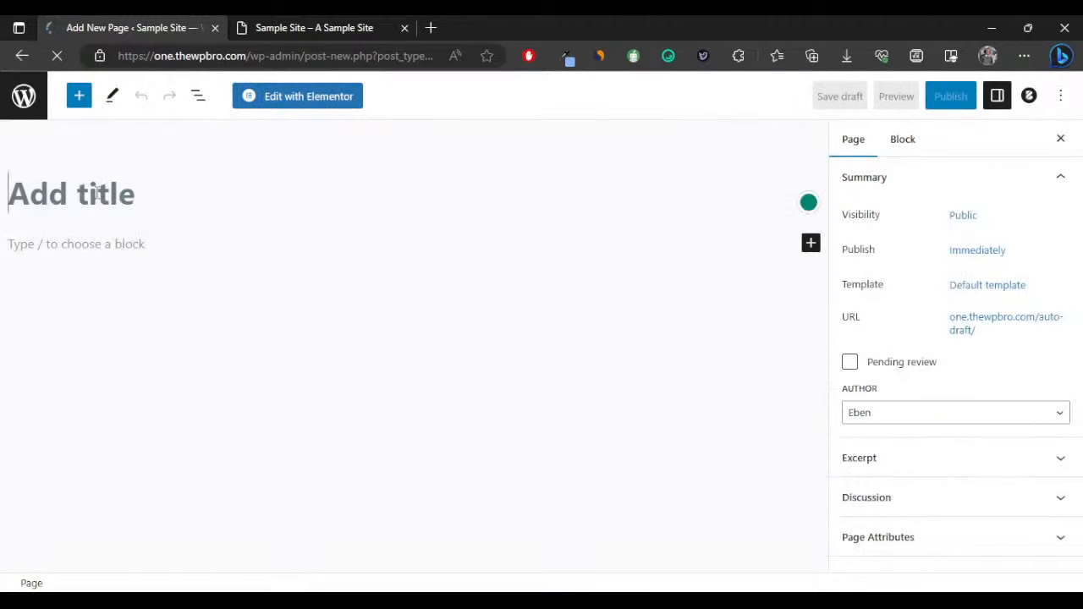
text(H)
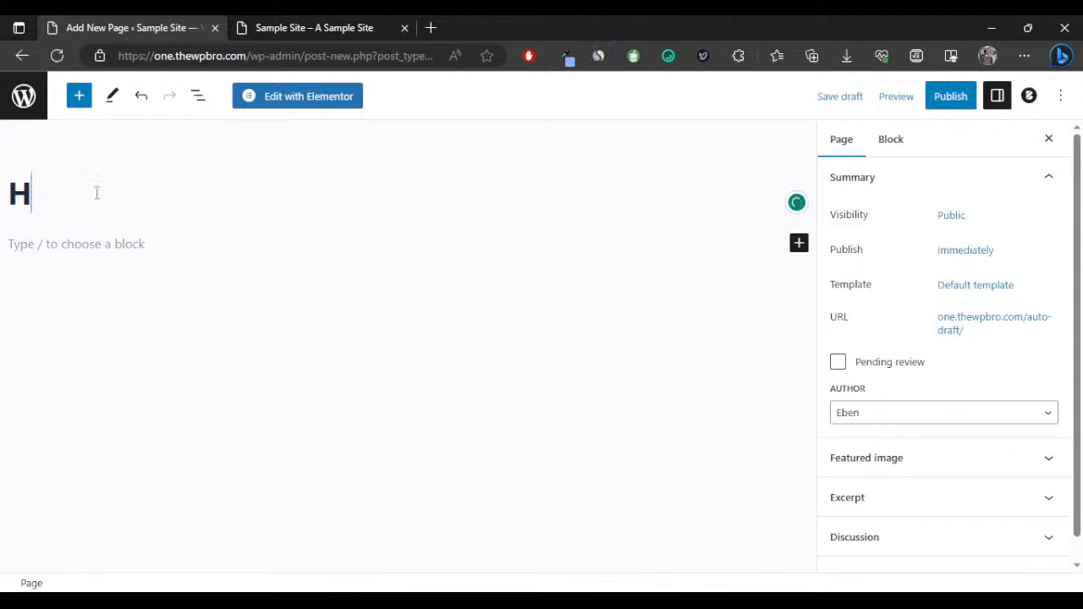
text(ome)
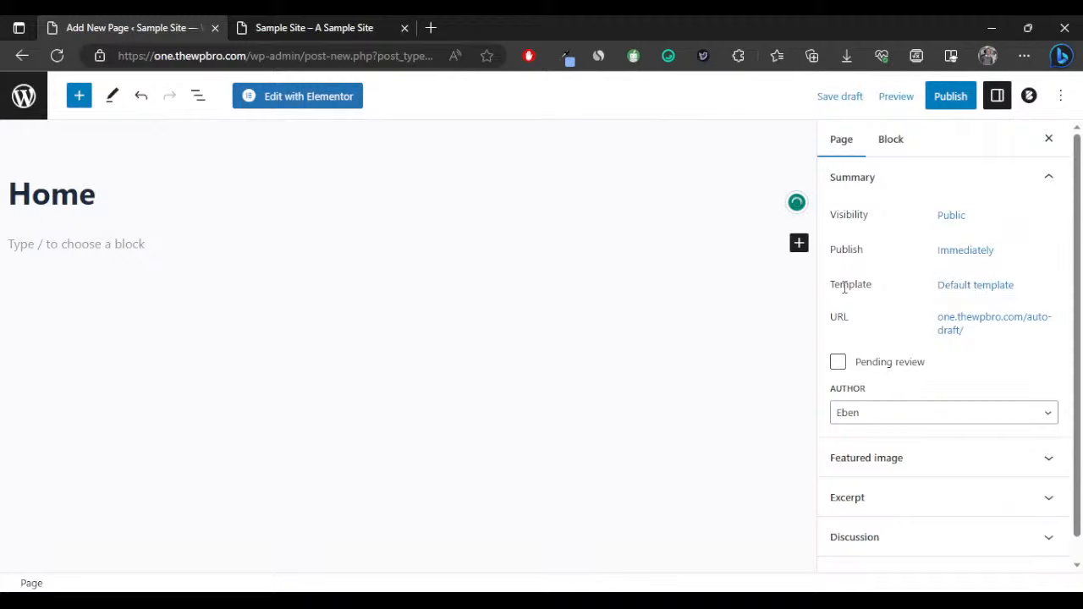
Change the Home page template from Default template to Elementor Full Width.
drag(830, 288, 883, 284)
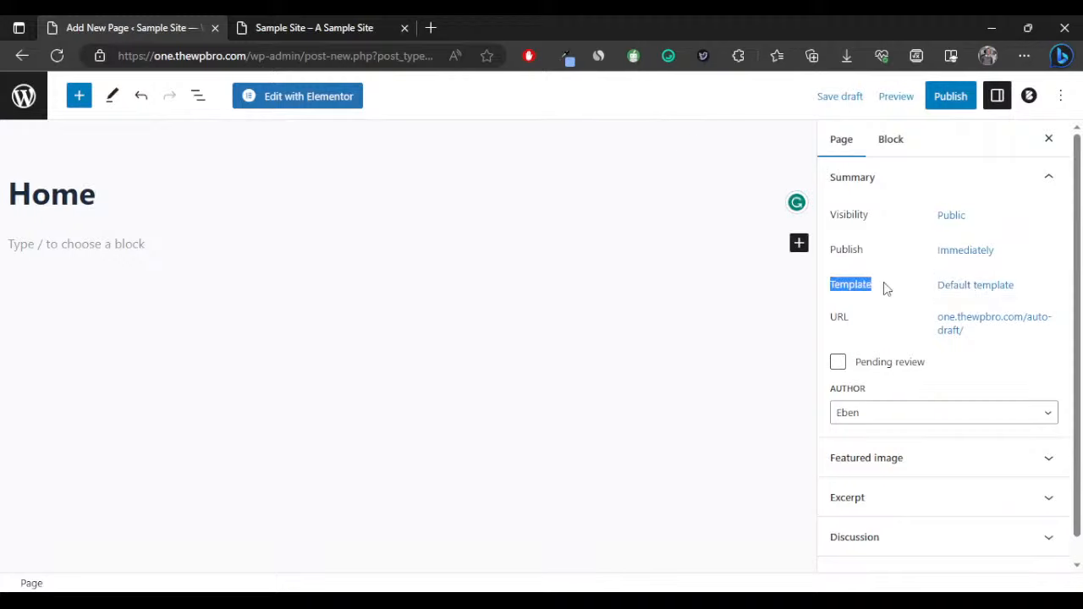
click(949, 291)
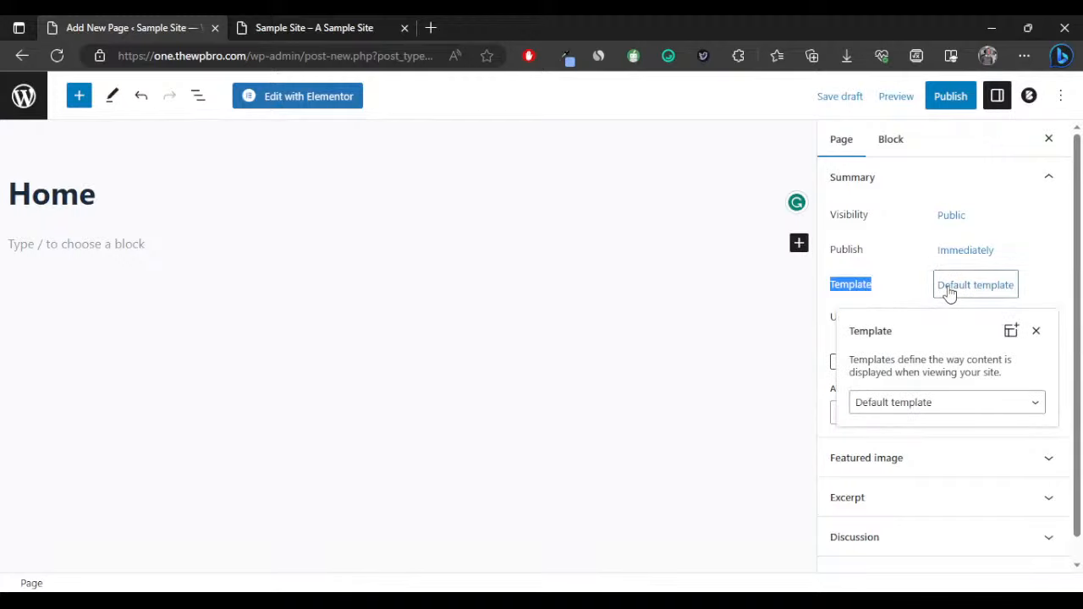
click(914, 409)
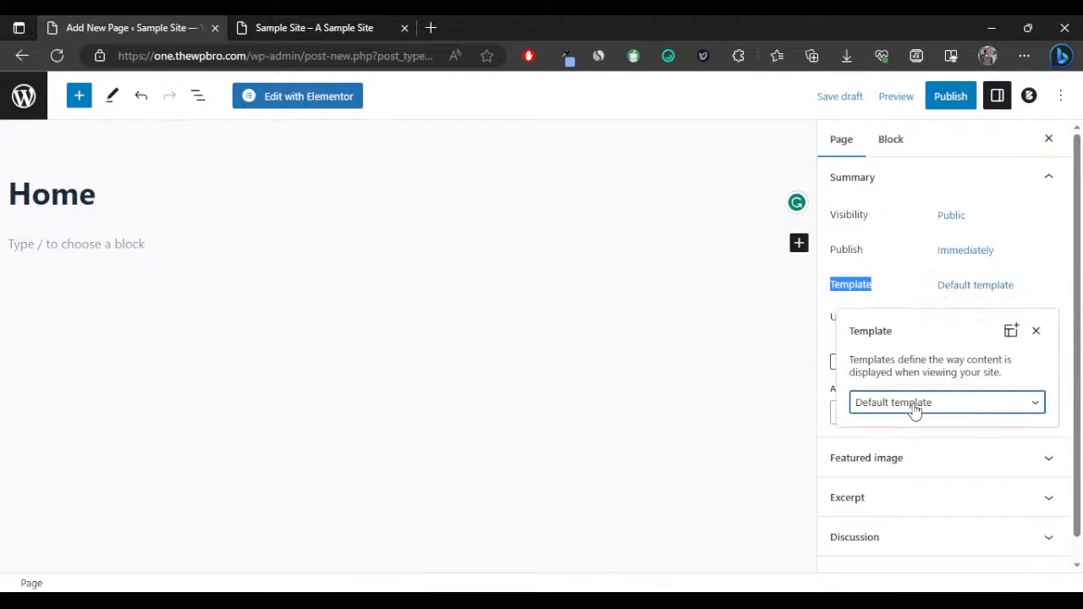
click(914, 454)
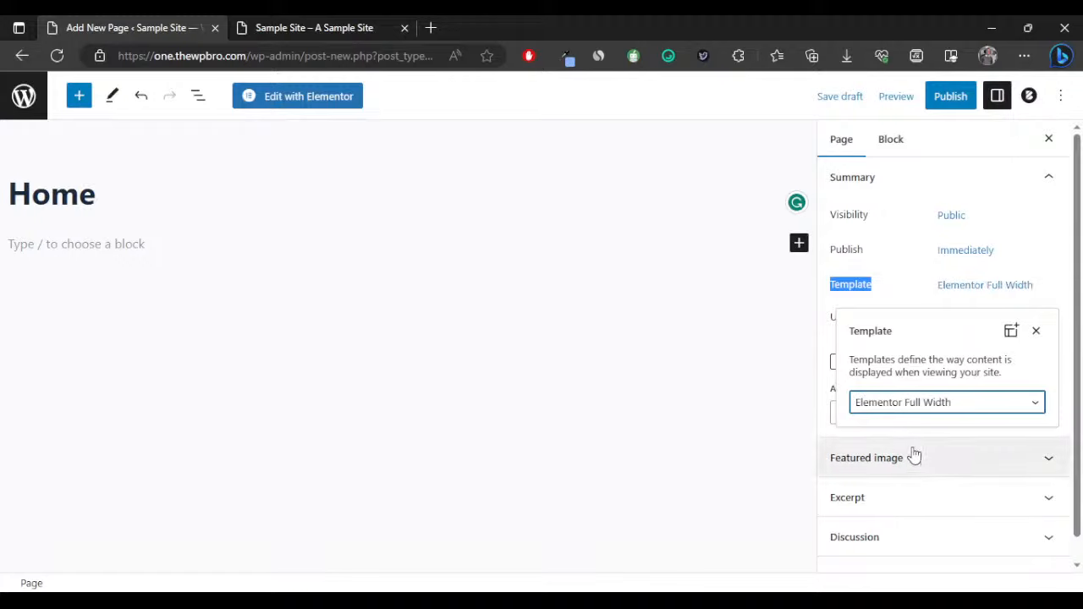
click(914, 284)
click(914, 283)
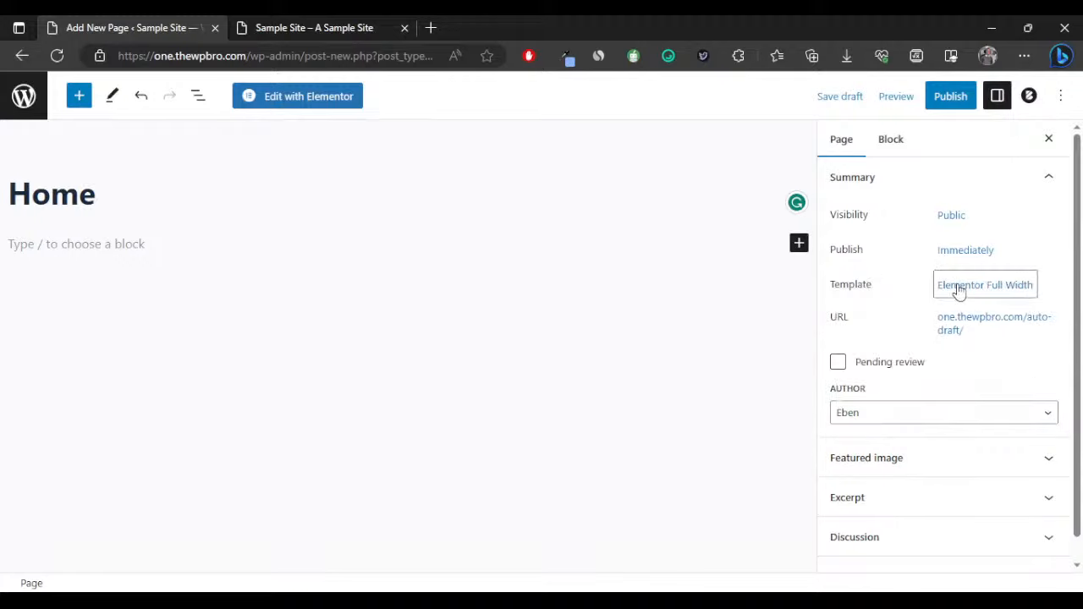
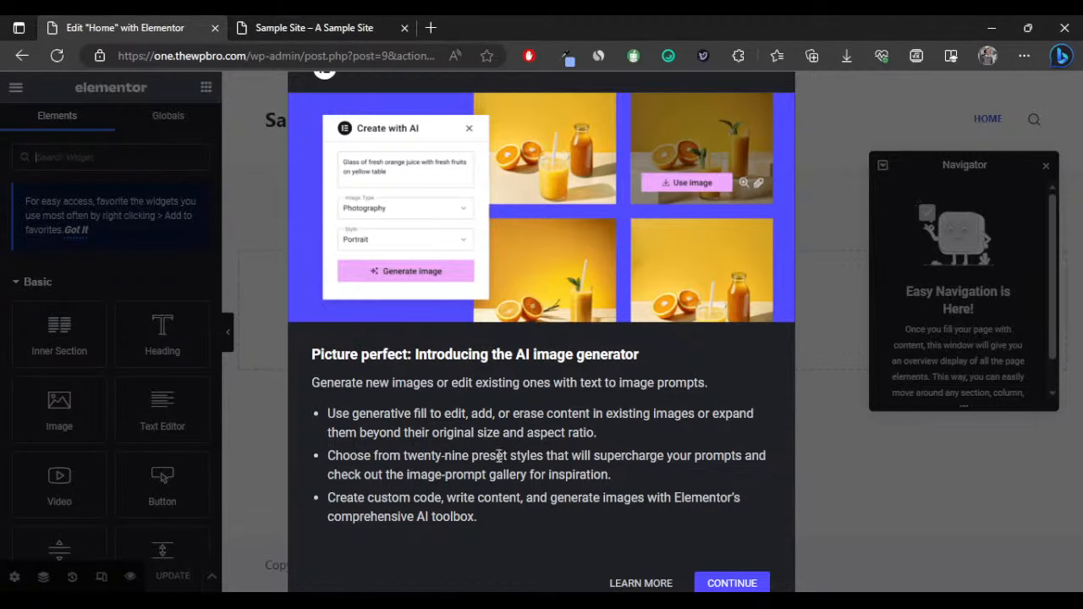
Dismiss the What's New announcement and open Elementor settings via Activate Container.
click(715, 582)
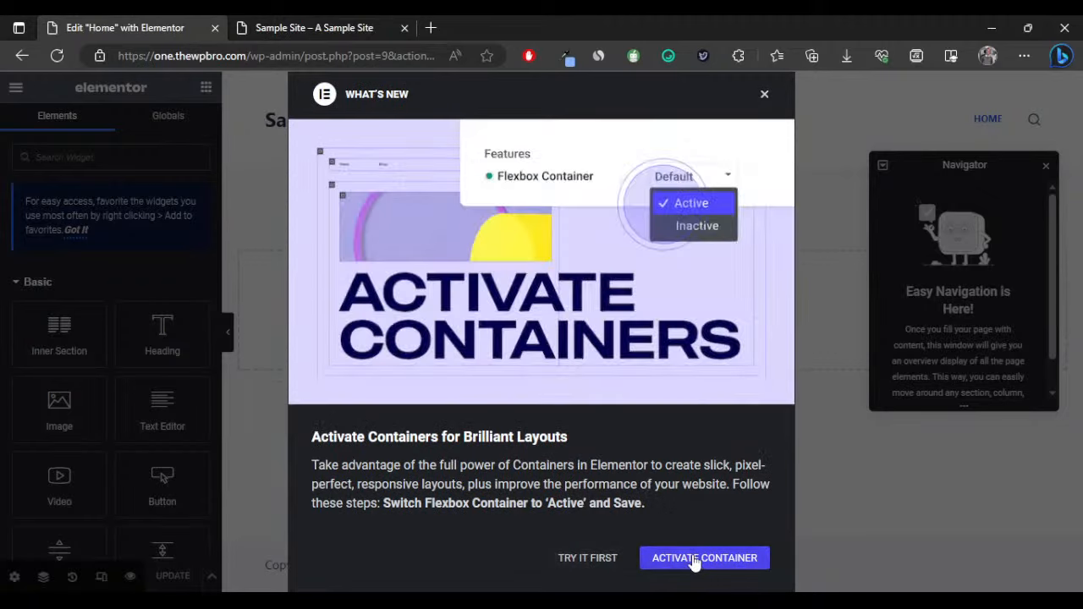
click(693, 560)
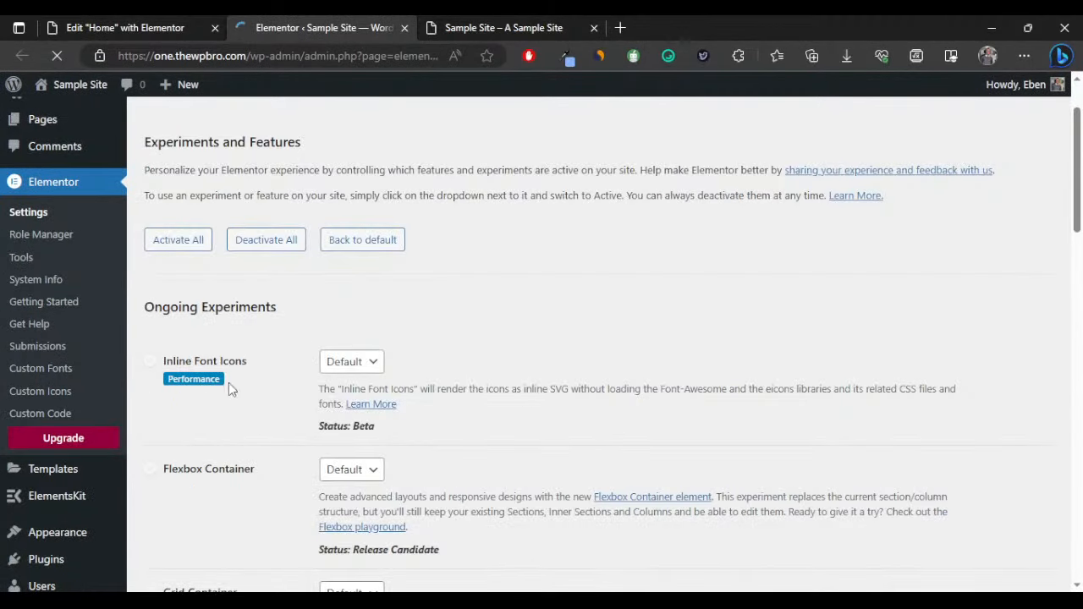
Set Flexbox Container, Grid Container and Lazy Load Background Images experiments to Active.
scroll(229, 382, down, 3)
click(338, 244)
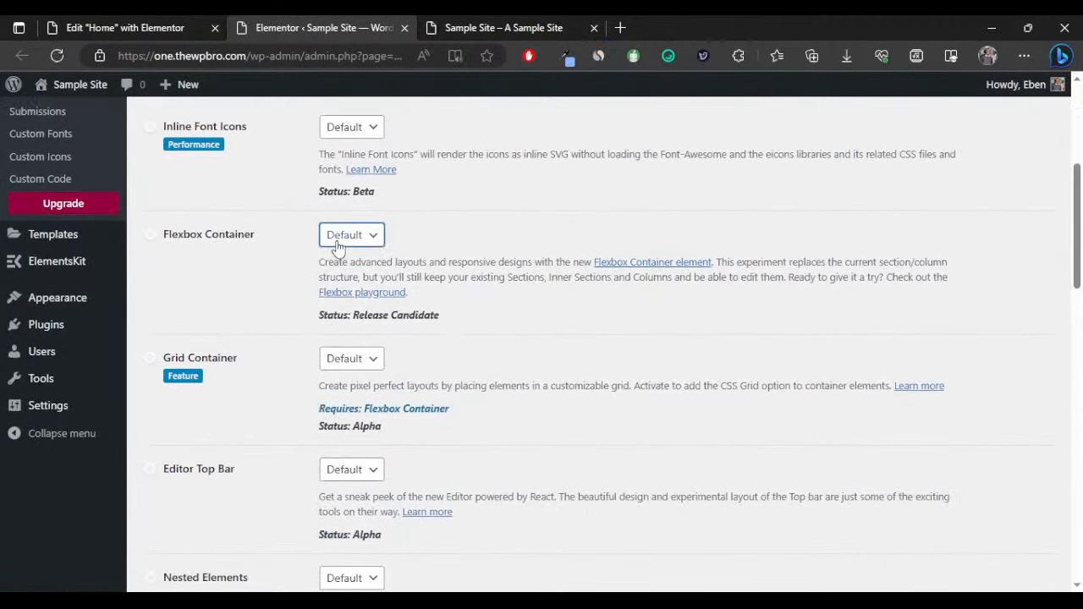
click(351, 273)
scroll(353, 322, down, 1)
click(353, 287)
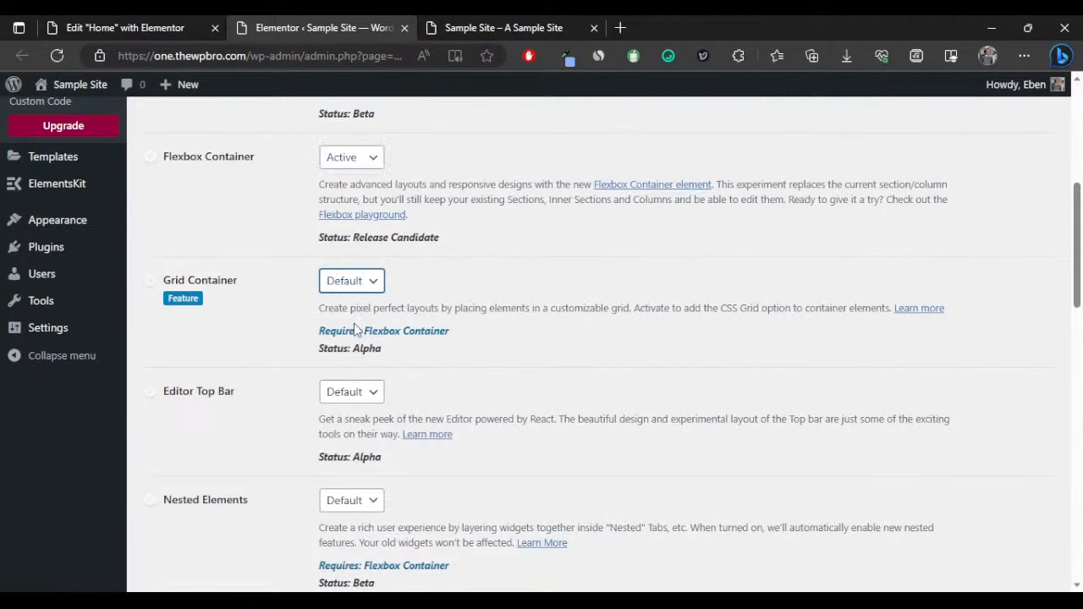
click(355, 330)
scroll(326, 332, up, 3)
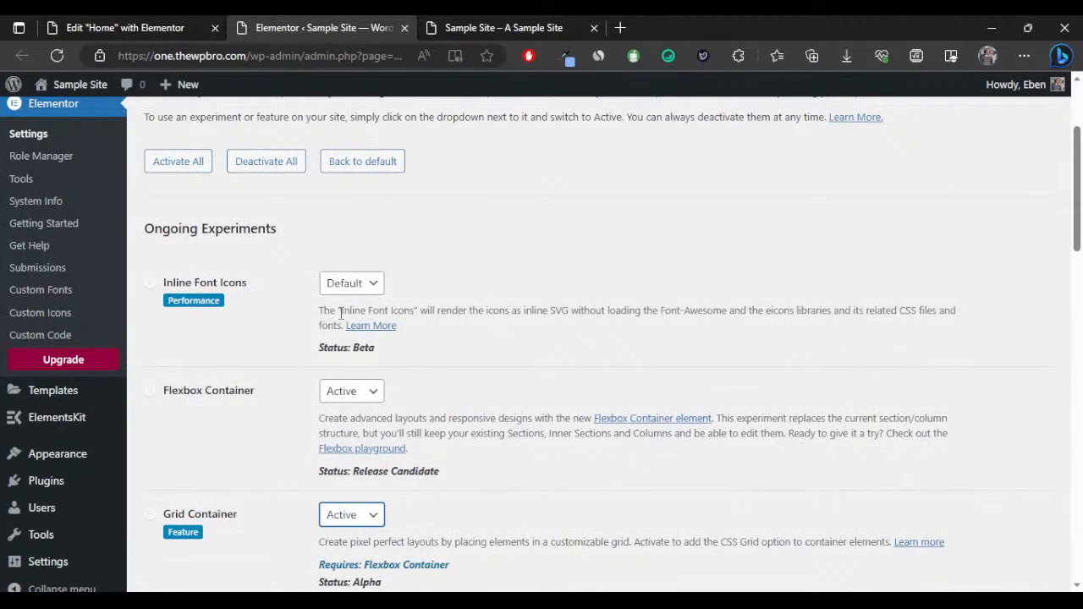
scroll(356, 318, down, 8)
scroll(363, 311, up, 1)
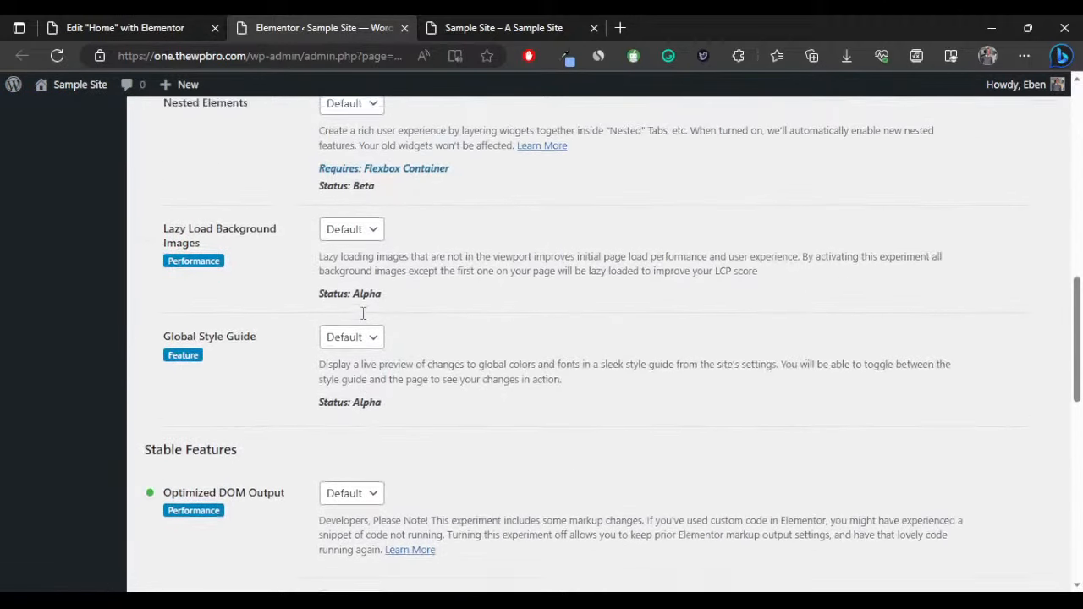
click(358, 241)
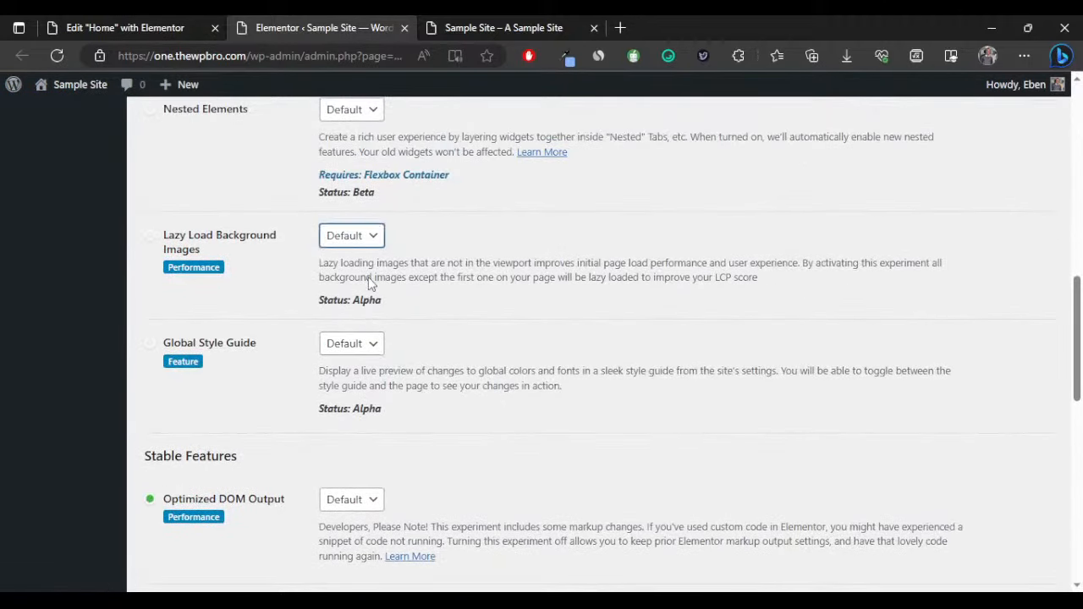
click(367, 278)
Save the experiment settings and return to the page editor tab.
scroll(372, 292, down, 5)
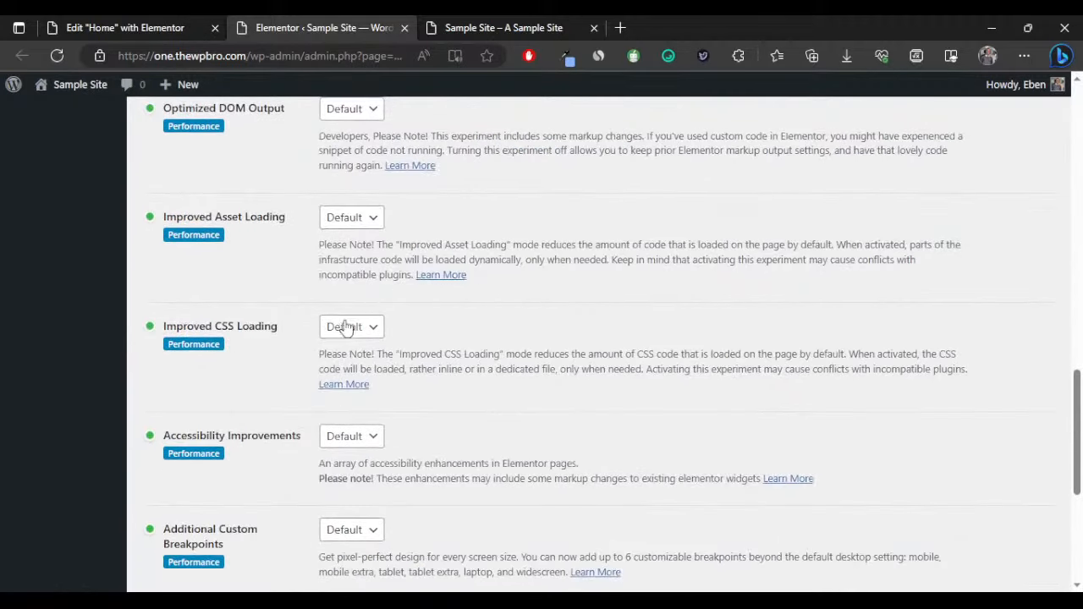
scroll(350, 324, up, 7)
scroll(345, 326, up, 7)
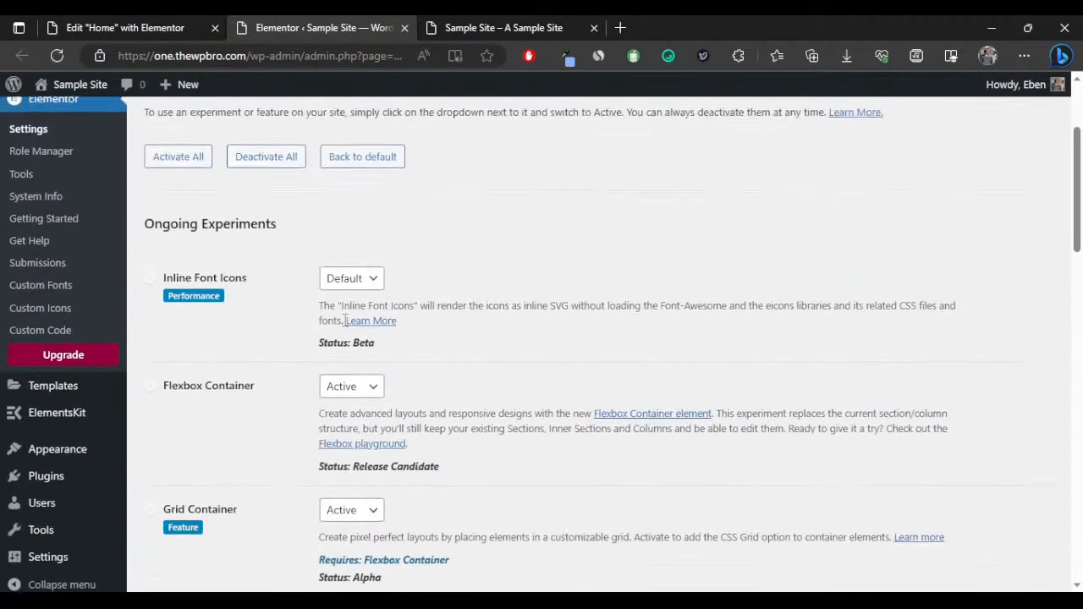
scroll(380, 325, down, 15)
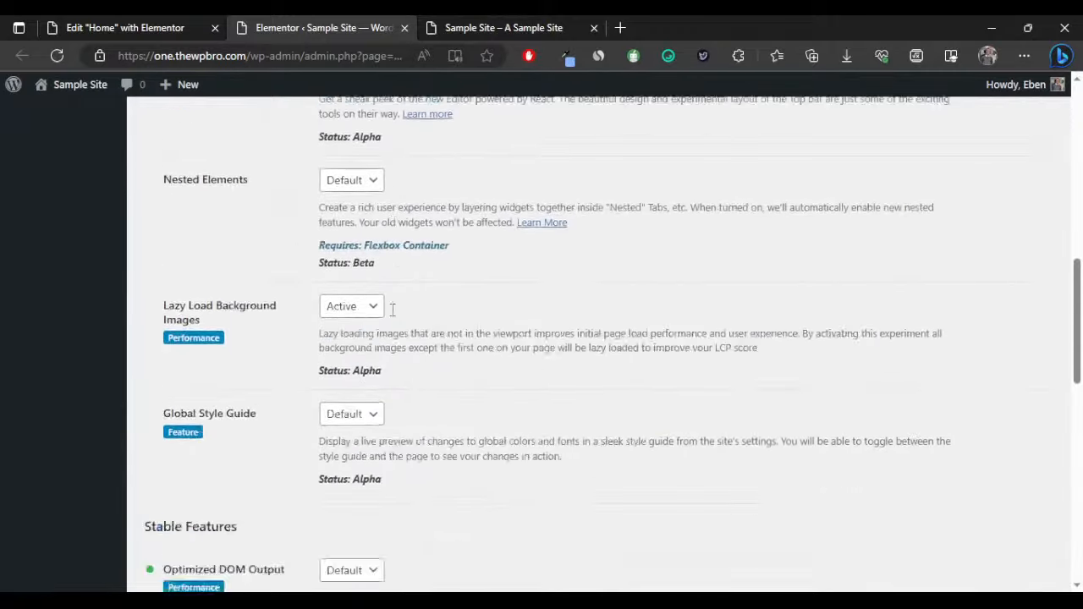
click(181, 508)
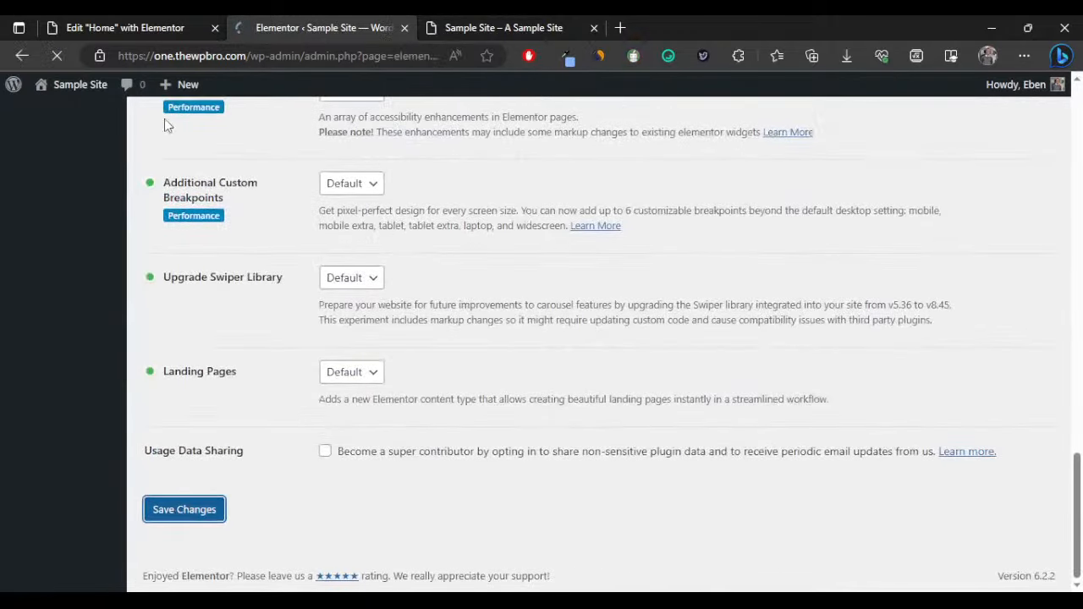
click(124, 27)
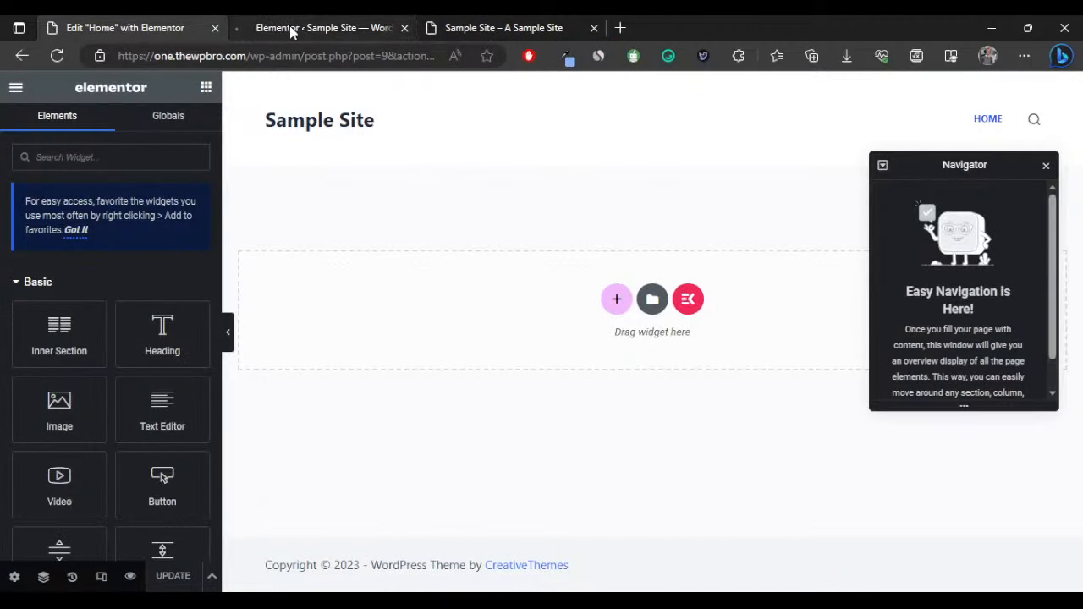
Reload the editor, close the Elementor settings tab, and close the Navigator panel.
click(289, 27)
click(157, 22)
click(56, 55)
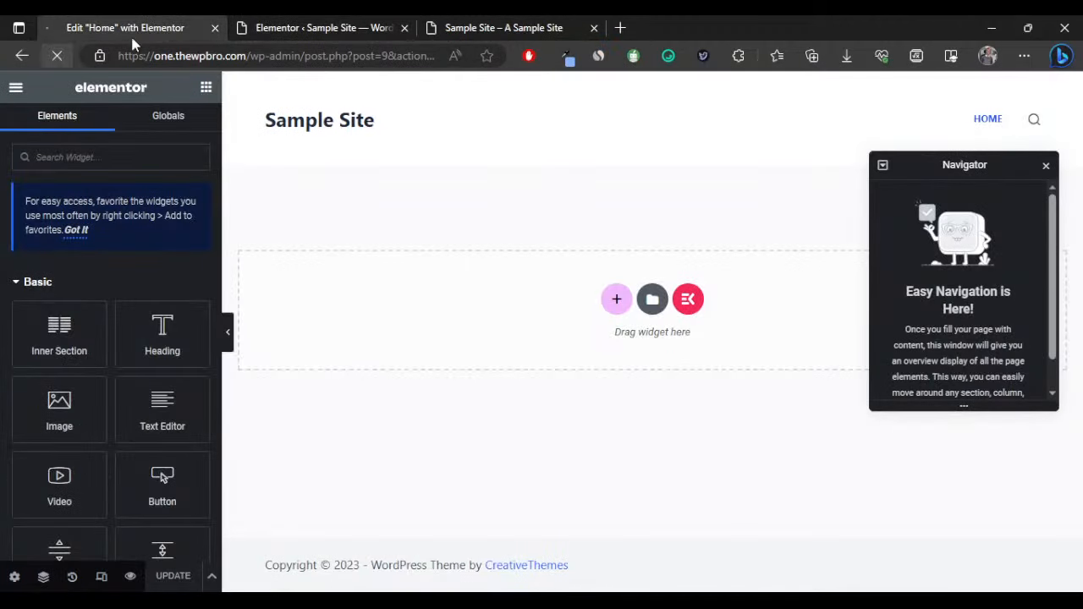
click(287, 27)
click(403, 28)
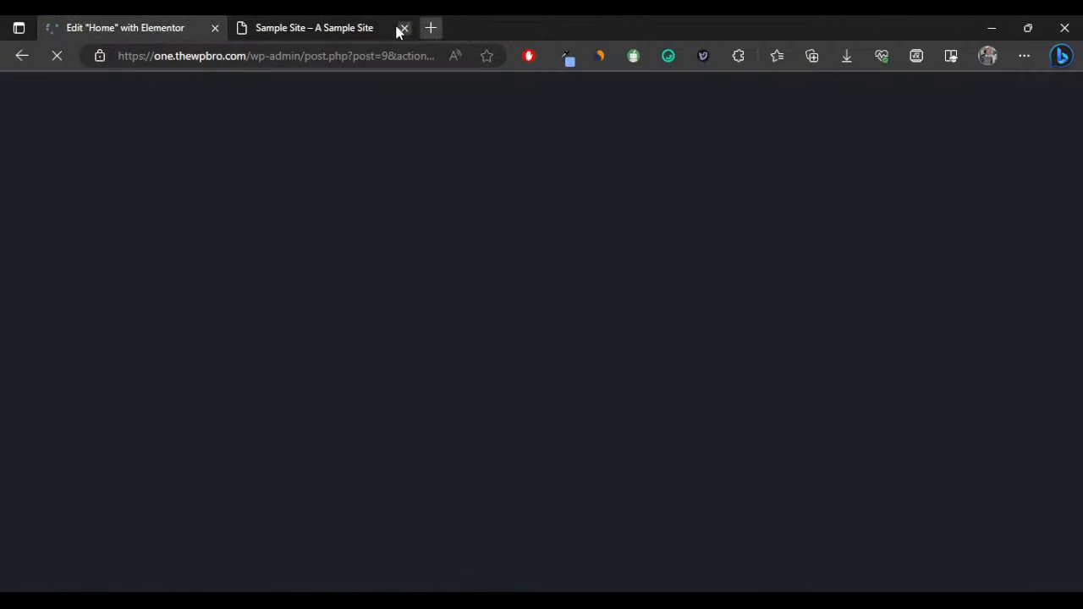
click(325, 27)
click(88, 27)
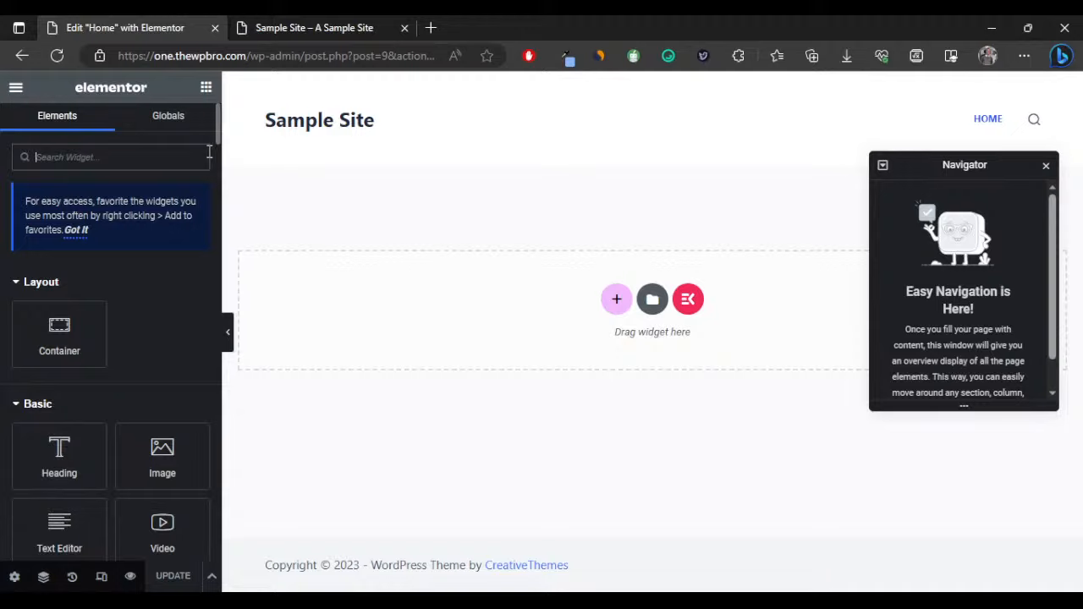
click(1046, 168)
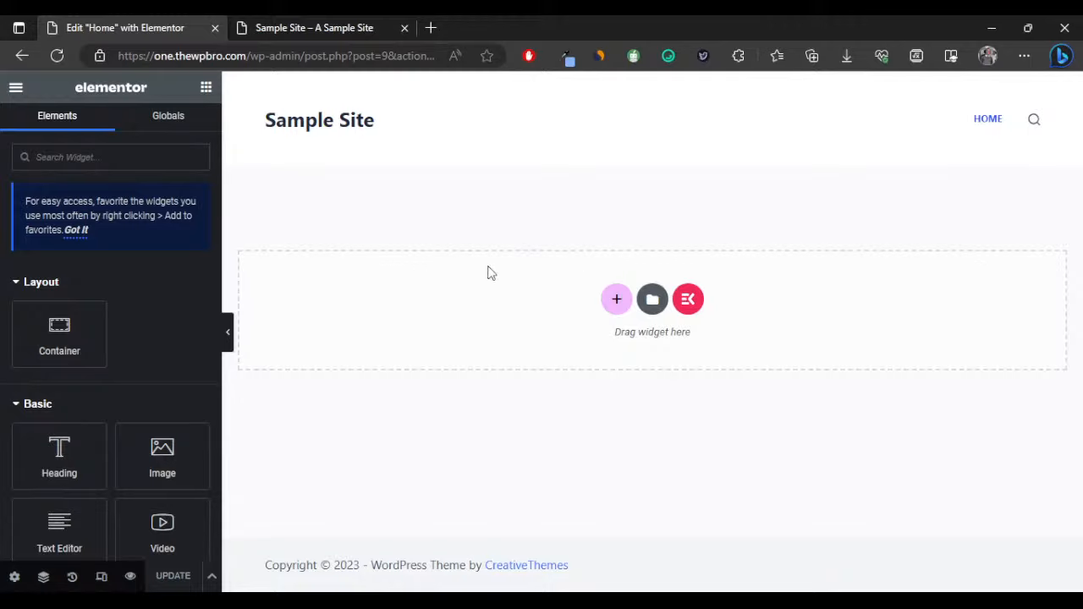
Insert a two-column flexbox container, then delete it.
click(617, 299)
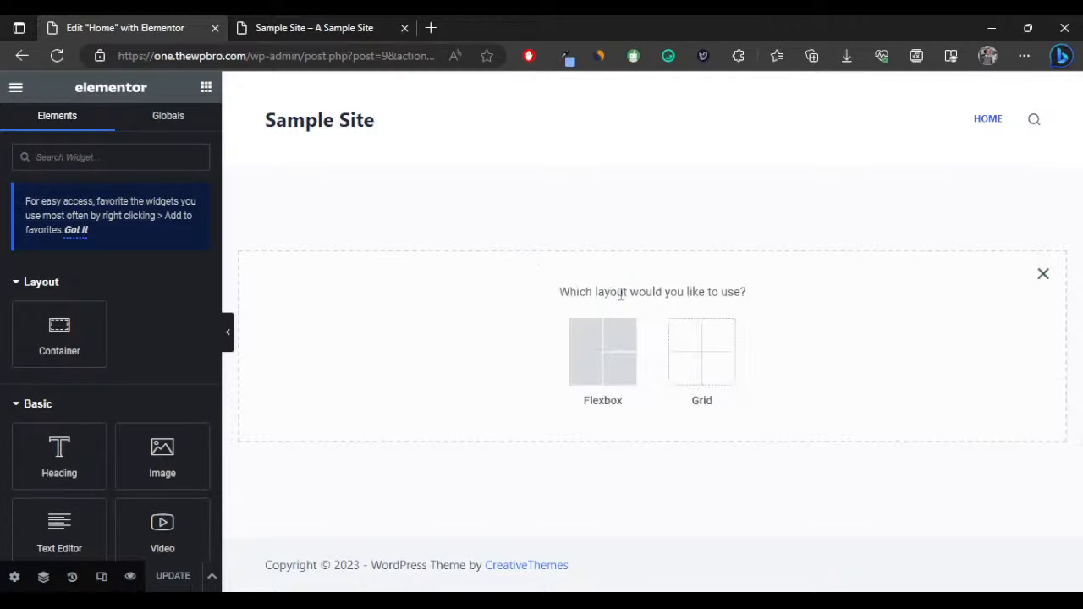
click(616, 359)
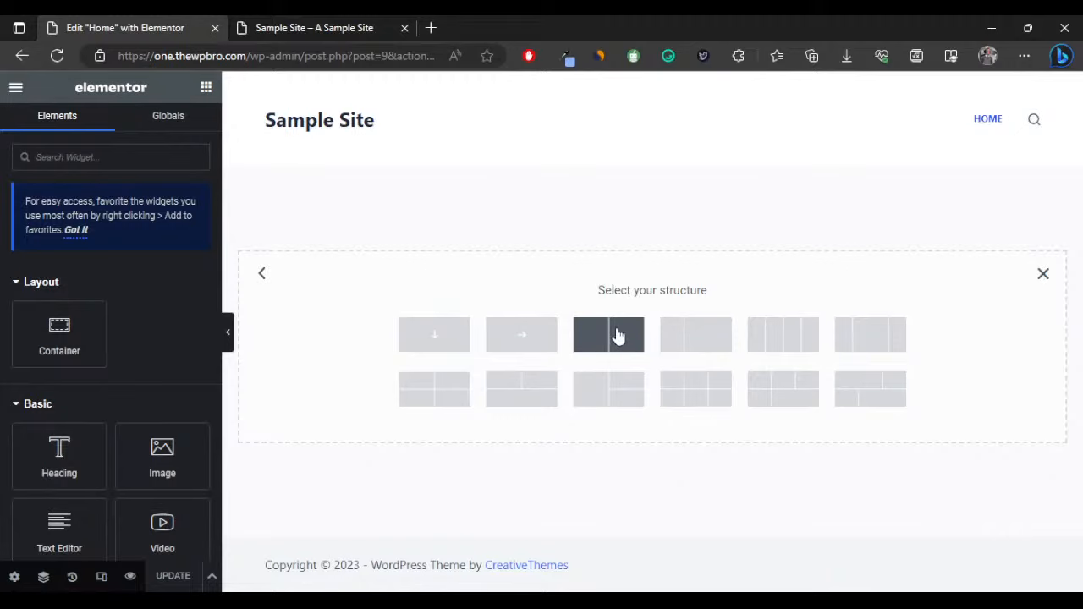
click(617, 335)
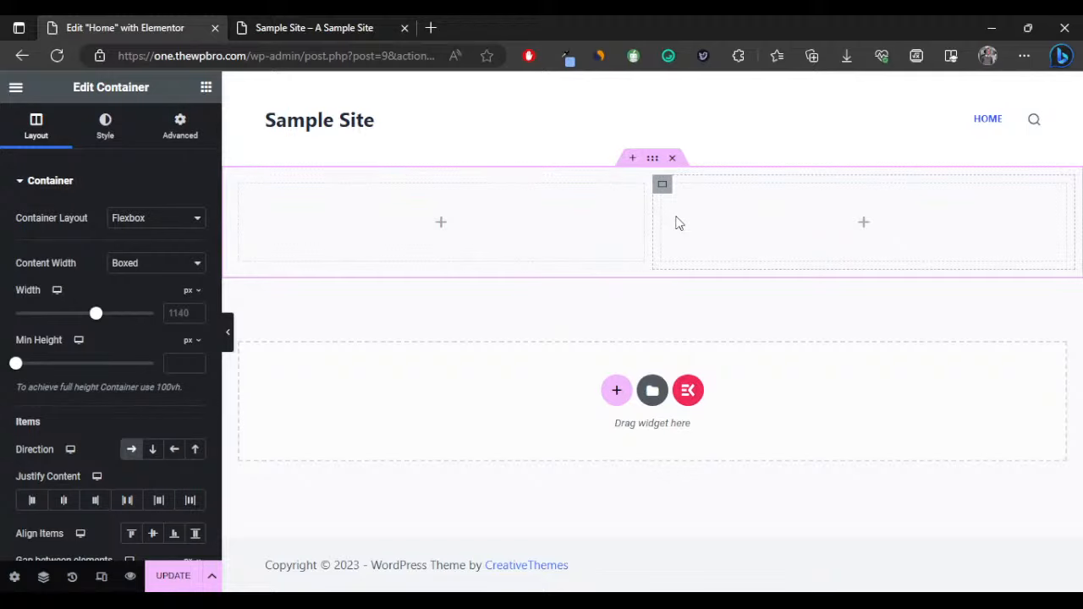
click(673, 159)
Insert a single-row flexbox container on the Home page instead.
click(616, 300)
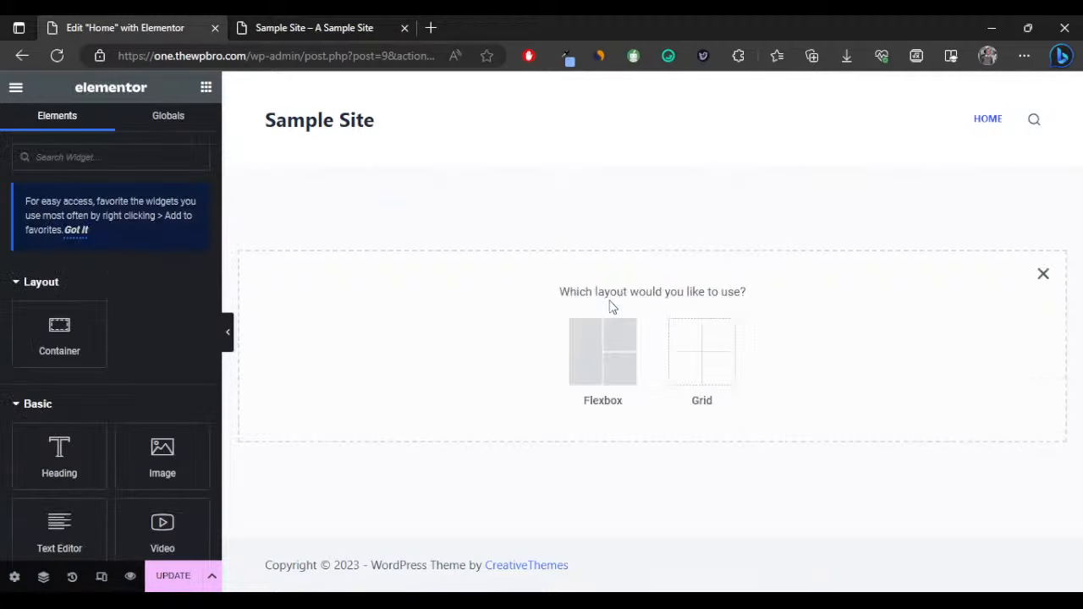
click(609, 351)
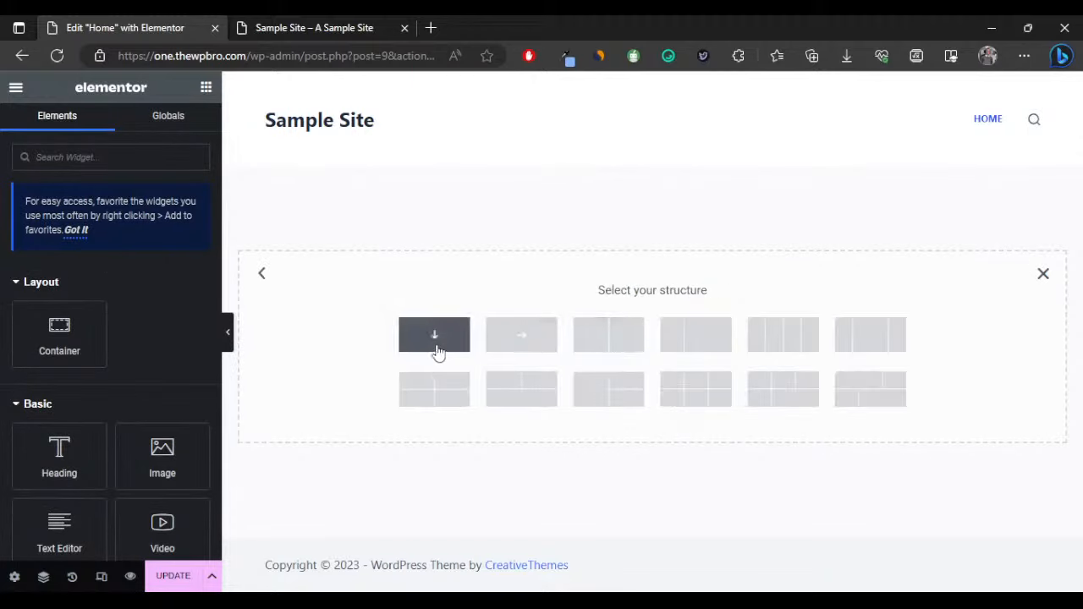
click(511, 345)
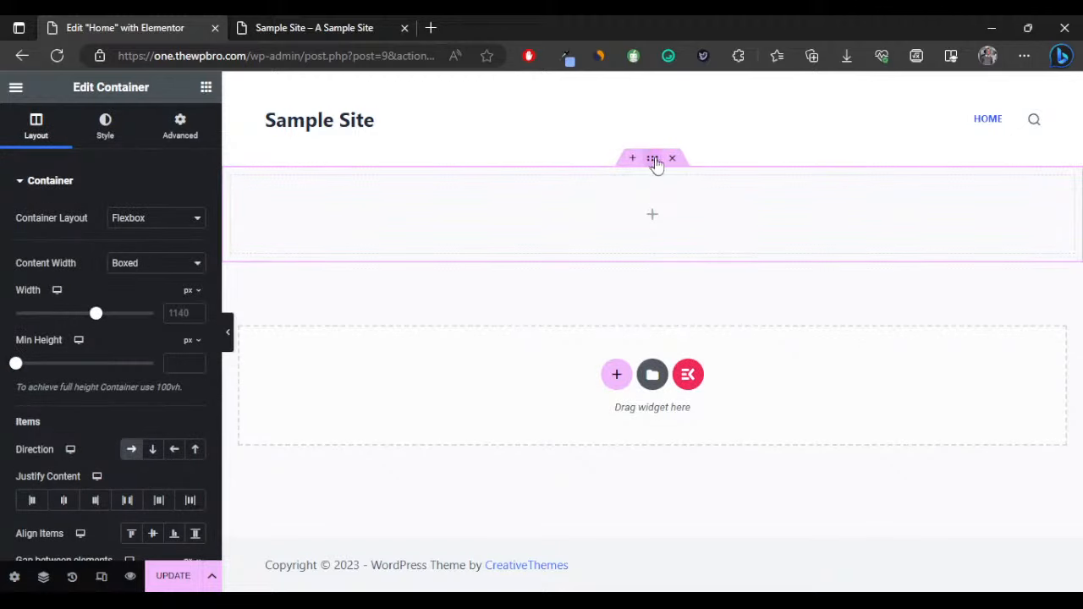
Give the container a Classic background colour of #1a1a1a.
click(105, 131)
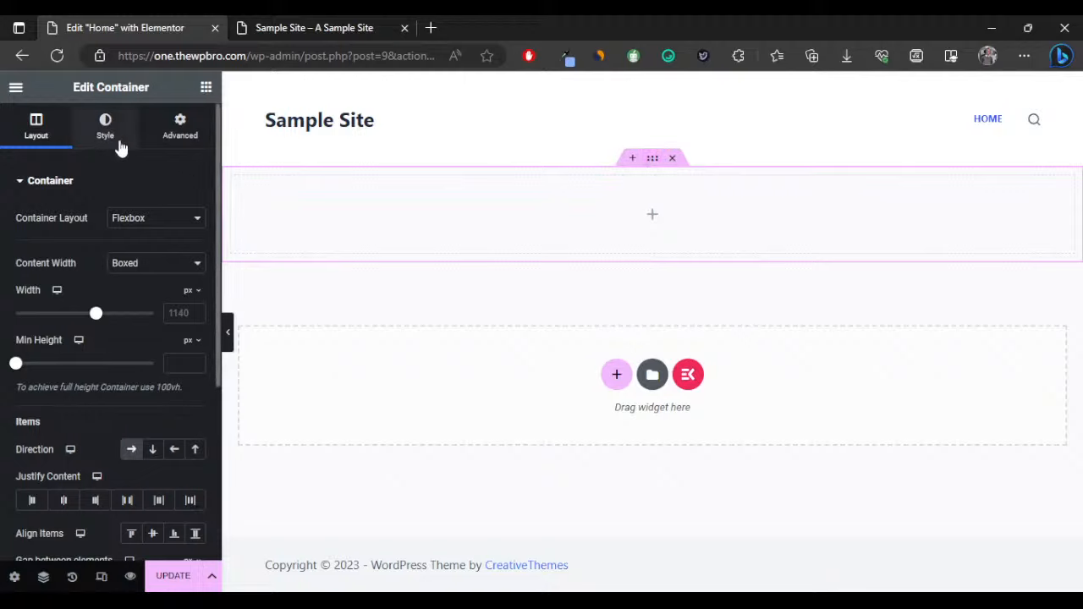
click(128, 252)
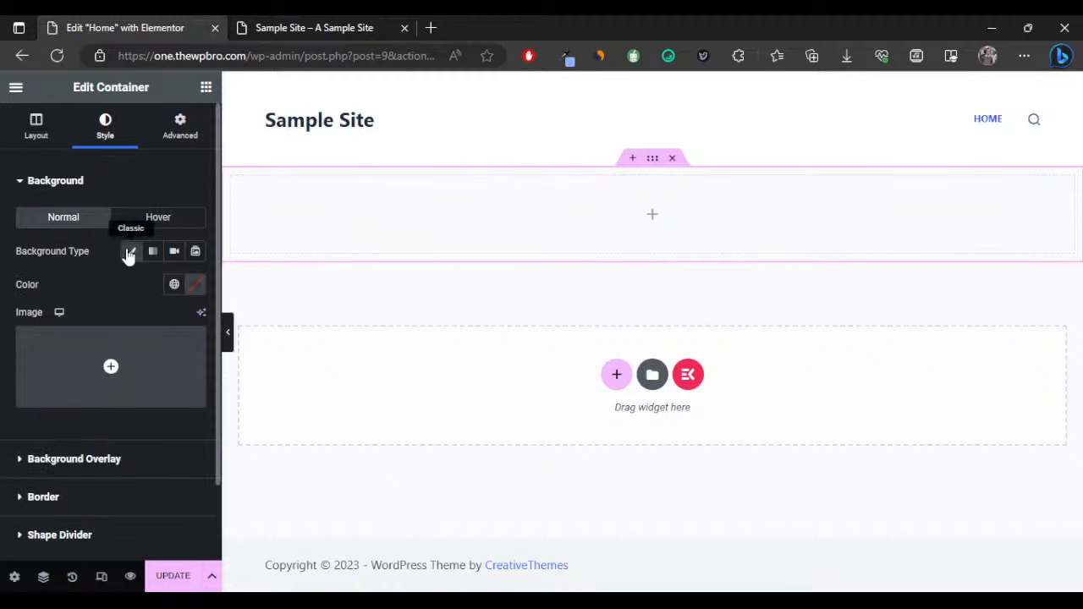
click(195, 285)
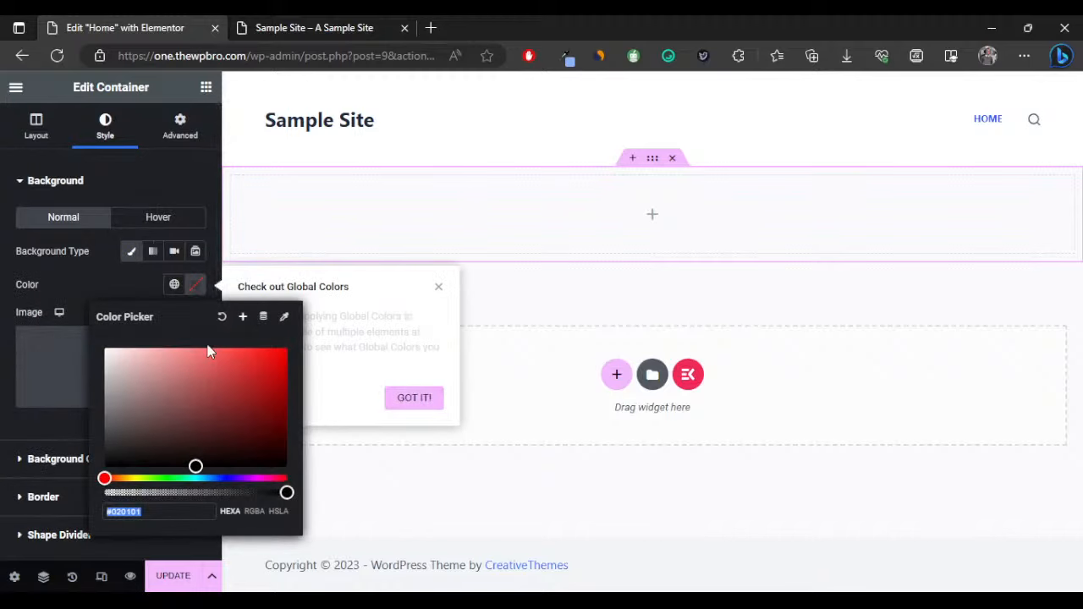
text(1a1a1a)
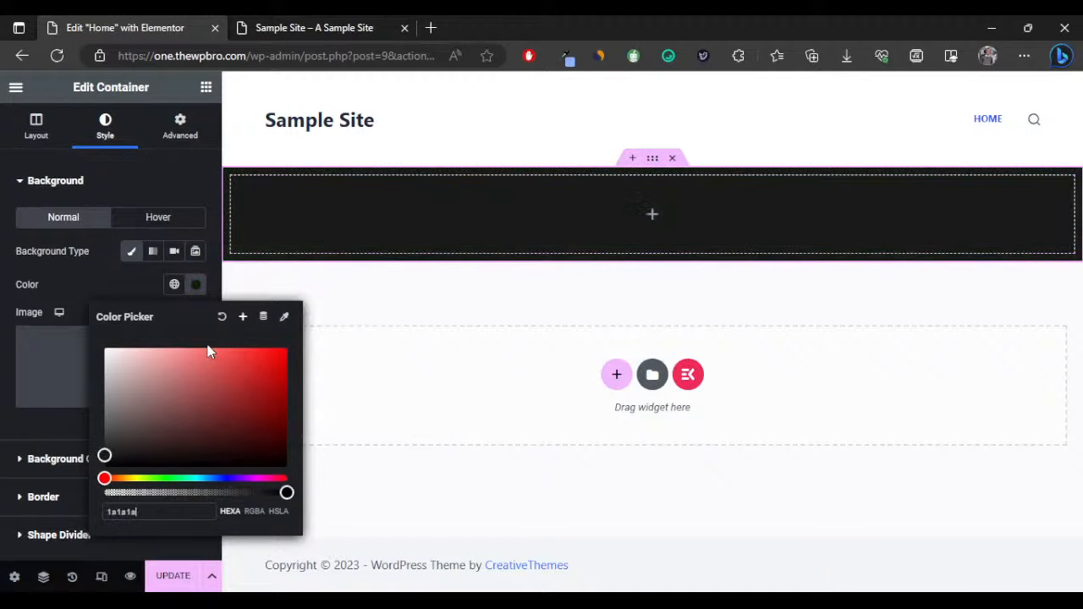
click(415, 317)
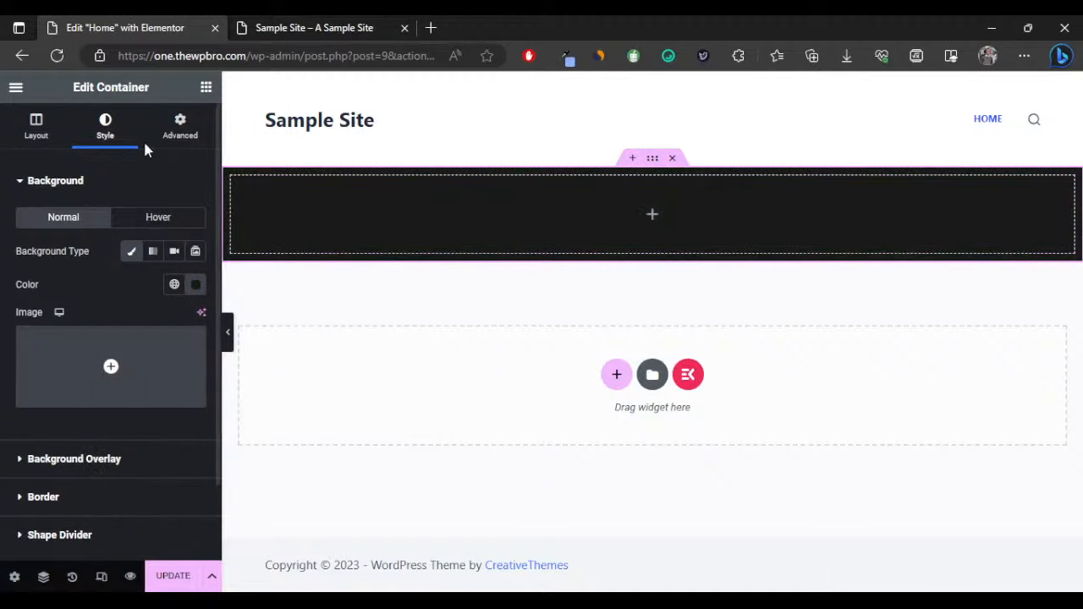
click(207, 91)
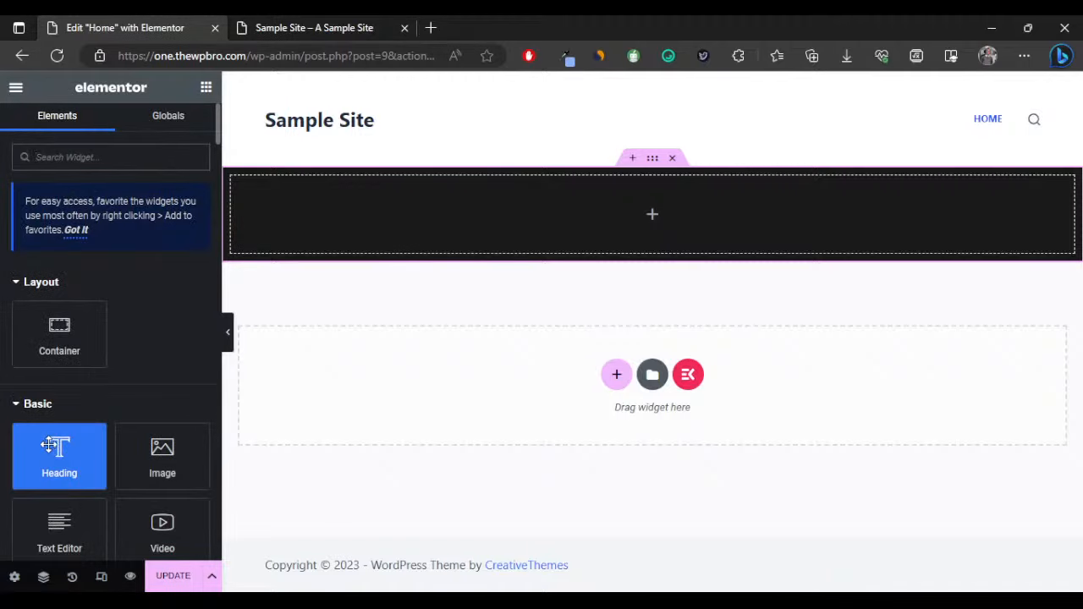
Drop a Heading and a Text Editor widget into the dark container and set Direction to Column.
drag(56, 442, 356, 216)
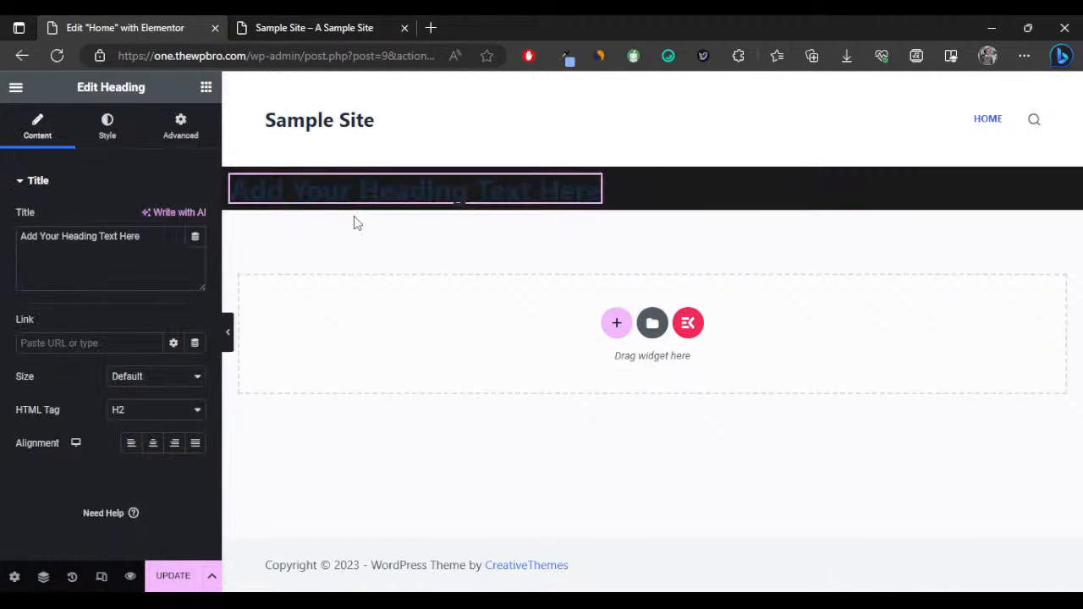
click(205, 88)
drag(58, 529, 575, 182)
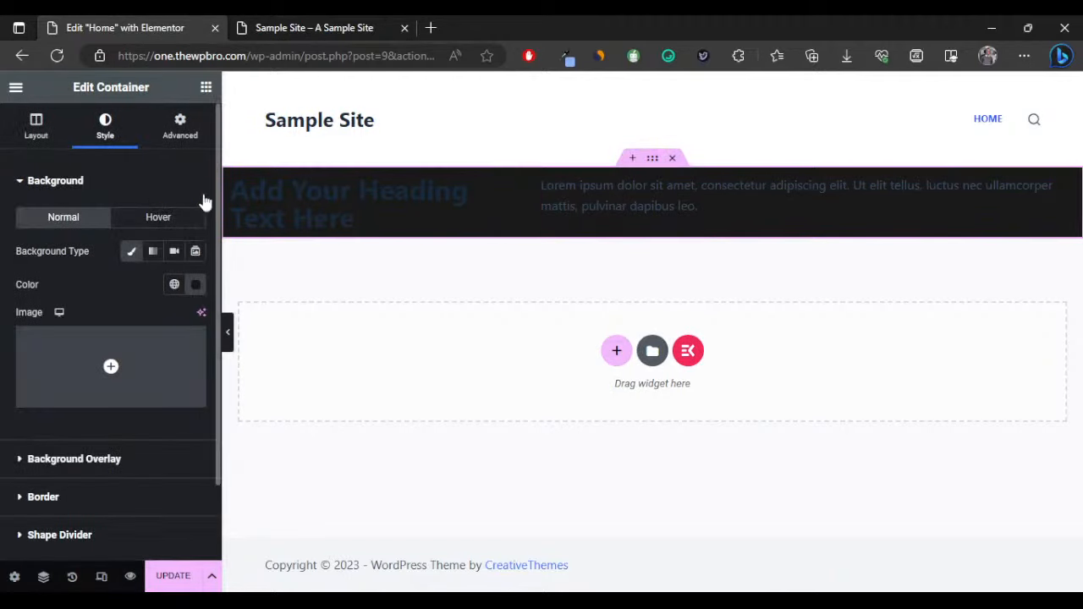
click(42, 133)
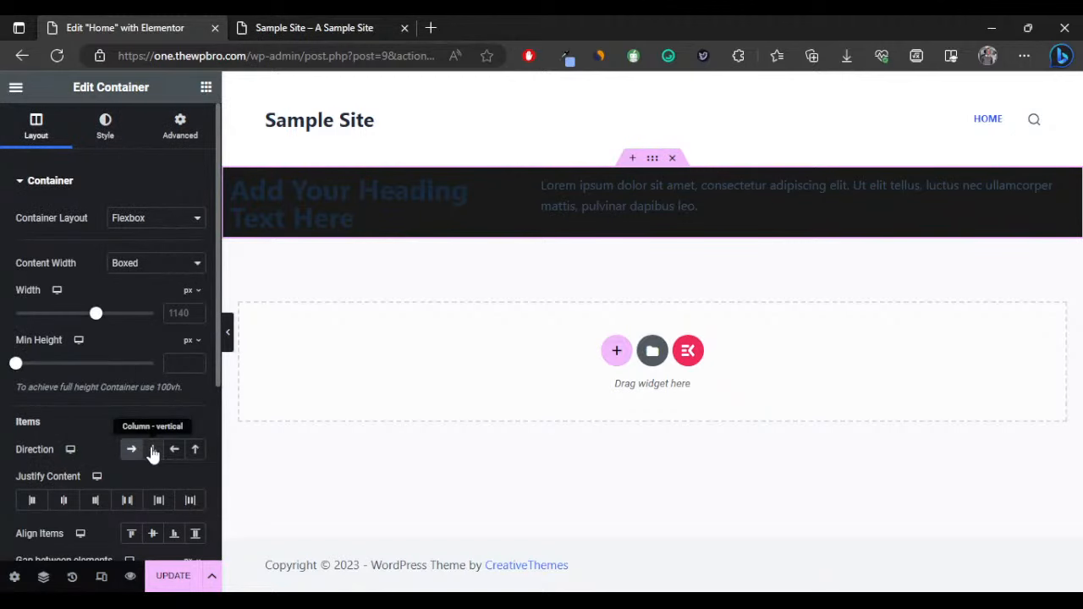
click(152, 449)
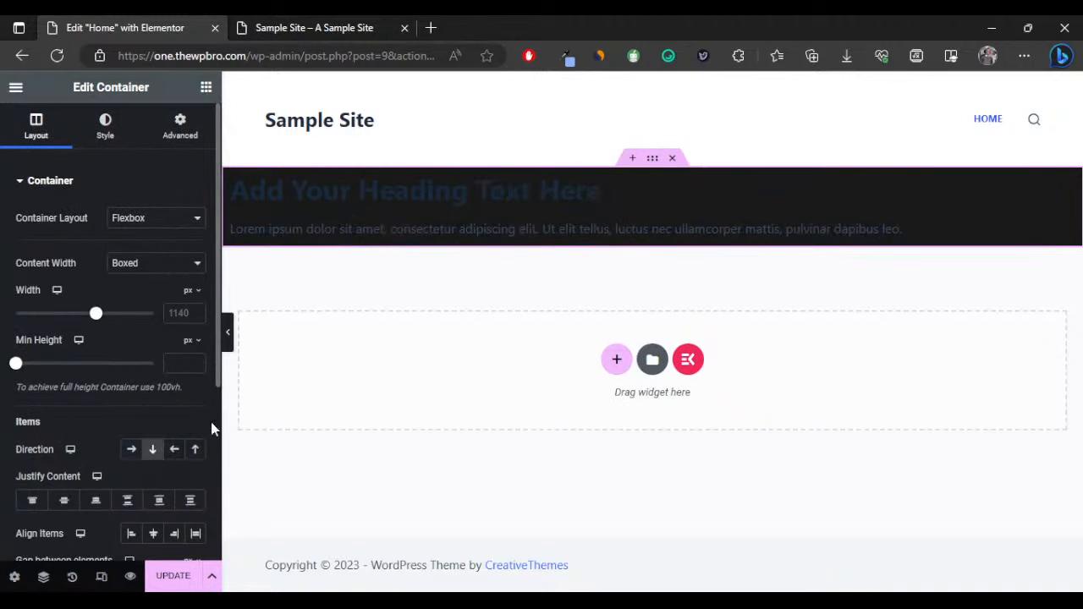
Add a Button widget below the paragraph and preview the hero section.
click(205, 87)
scroll(148, 345, down, 3)
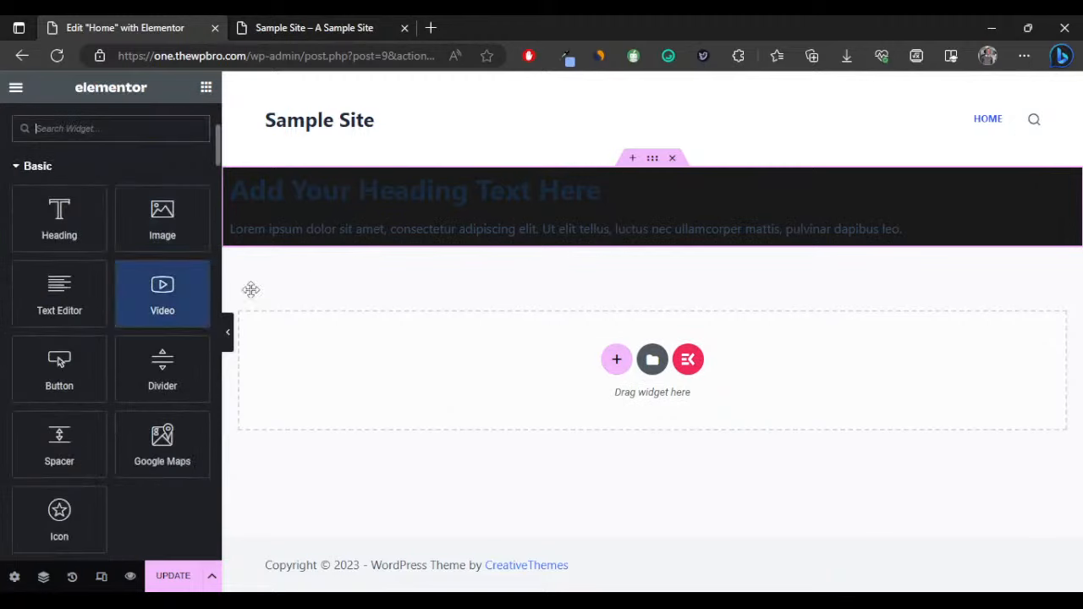
scroll(176, 212, up, 3)
scroll(160, 245, down, 4)
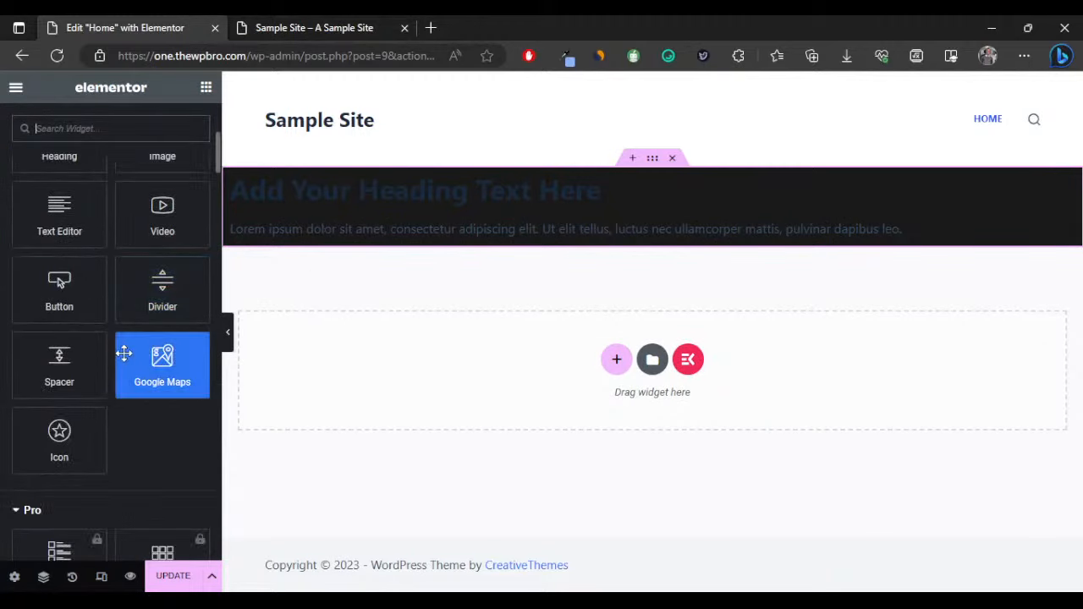
scroll(125, 364, down, 2)
scroll(126, 423, down, 1)
scroll(126, 423, up, 5)
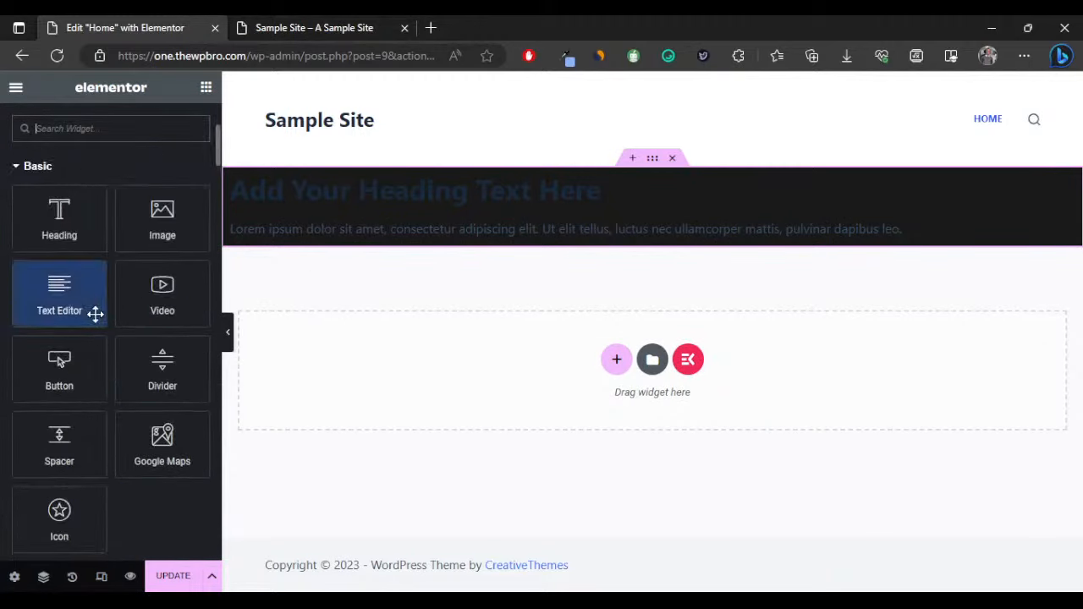
drag(58, 443, 336, 234)
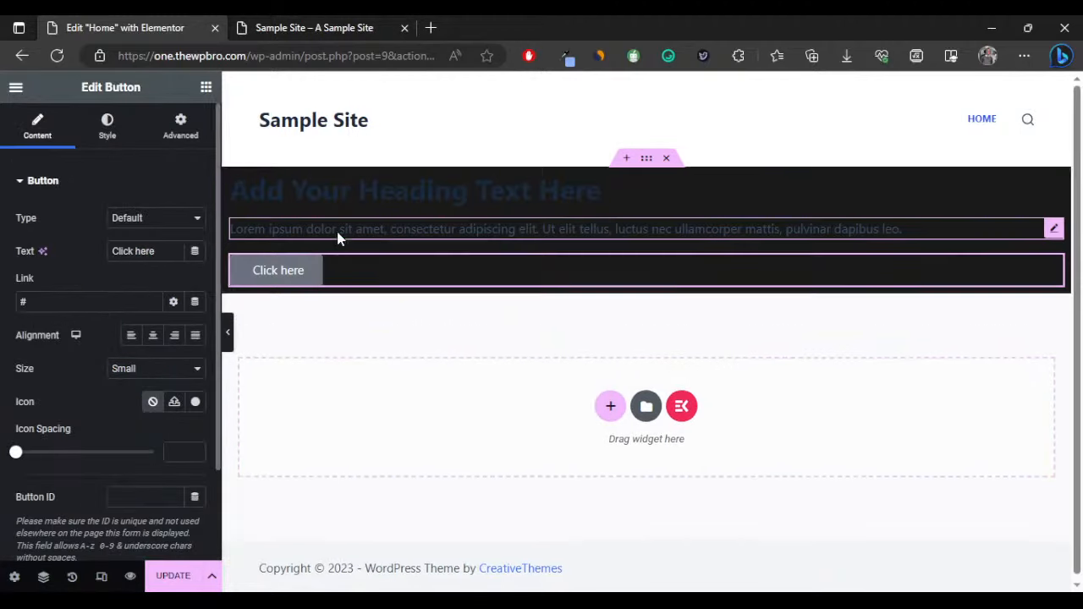
click(229, 334)
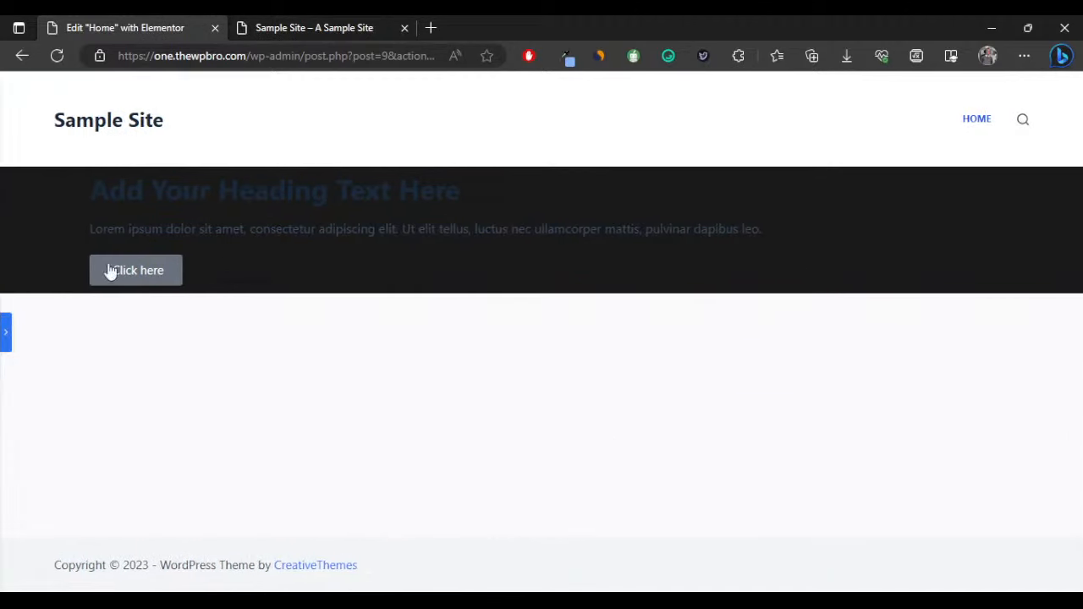
click(6, 334)
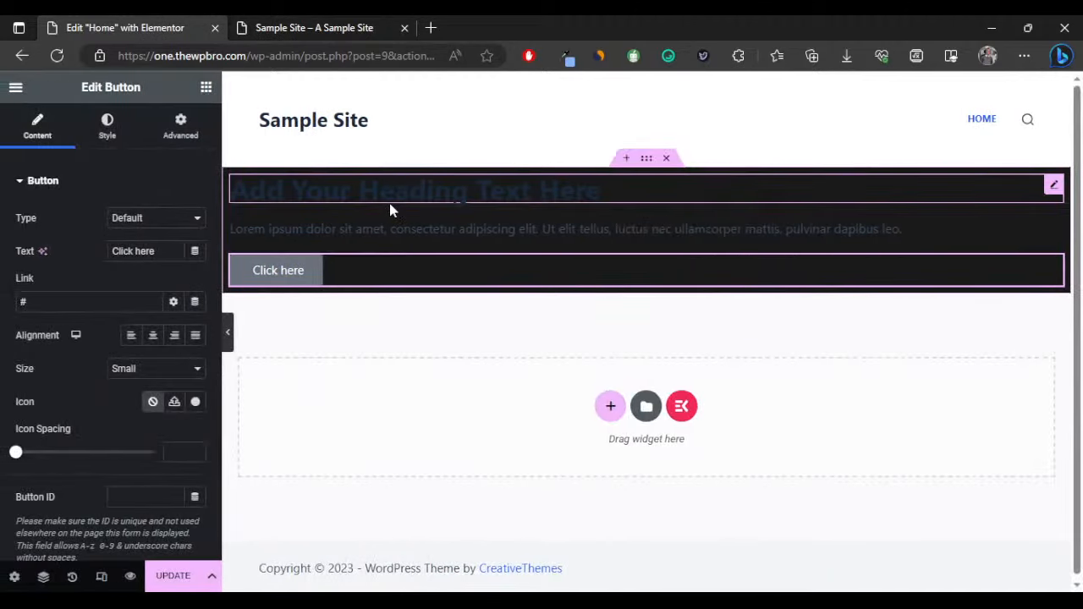
Replace the heading text with 'Scale up your business with our services'.
click(389, 203)
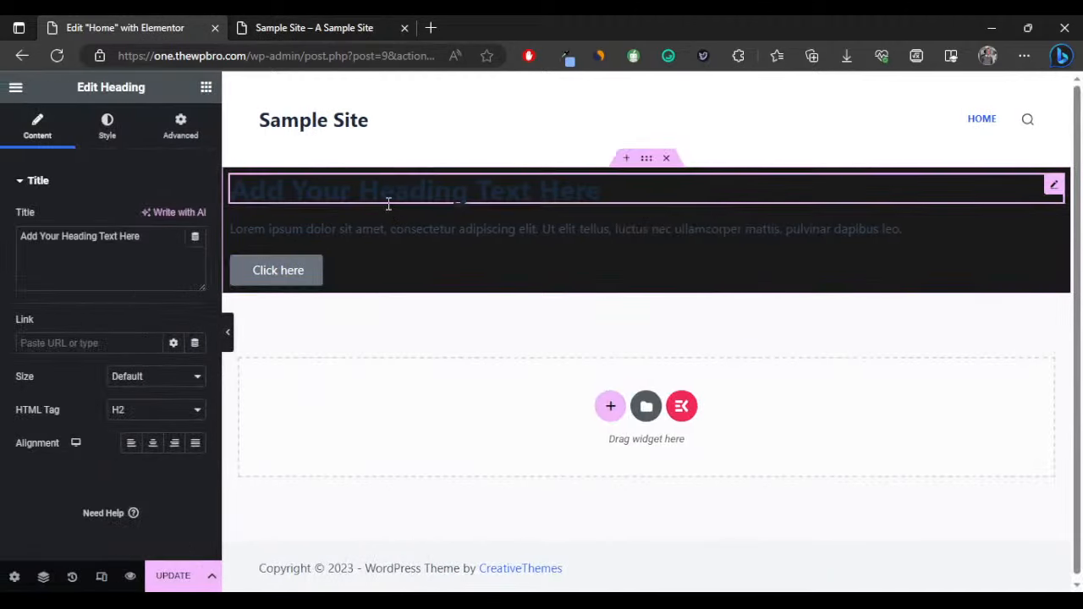
triple_click(128, 239)
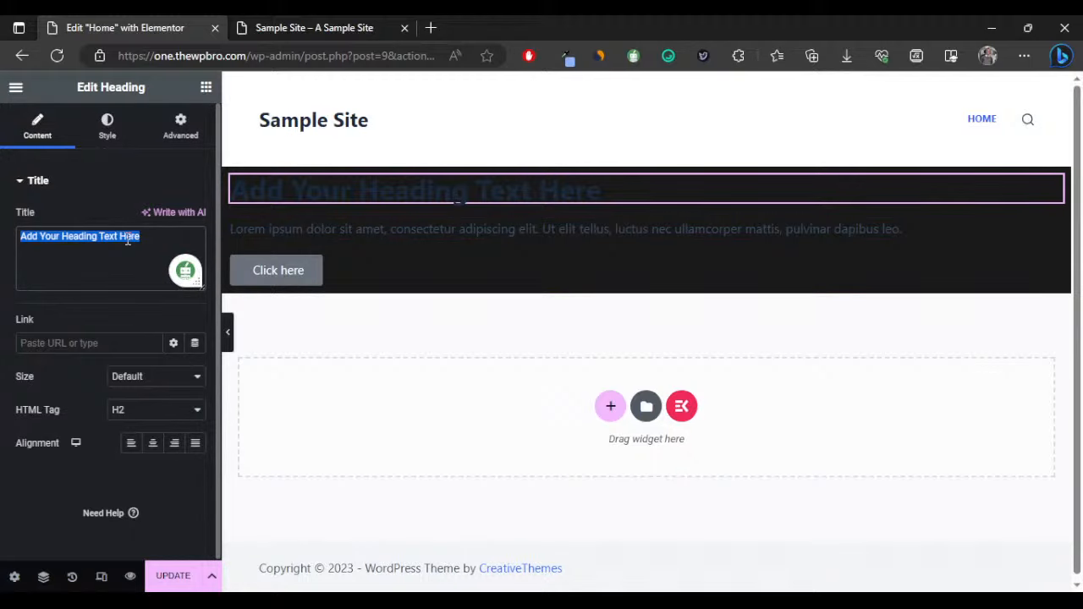
text(Scale)
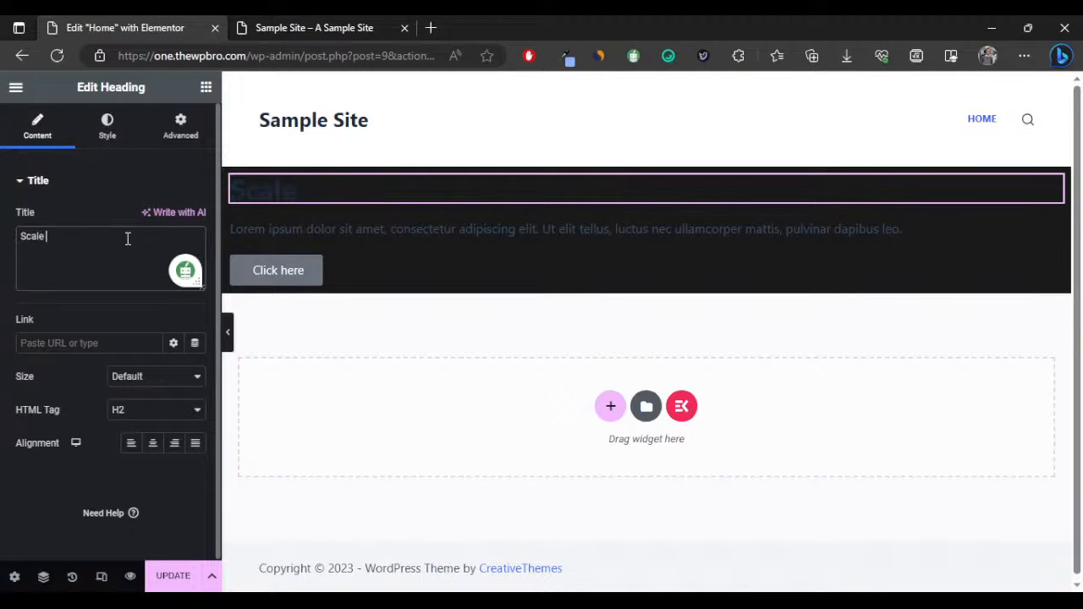
text( up your business wi)
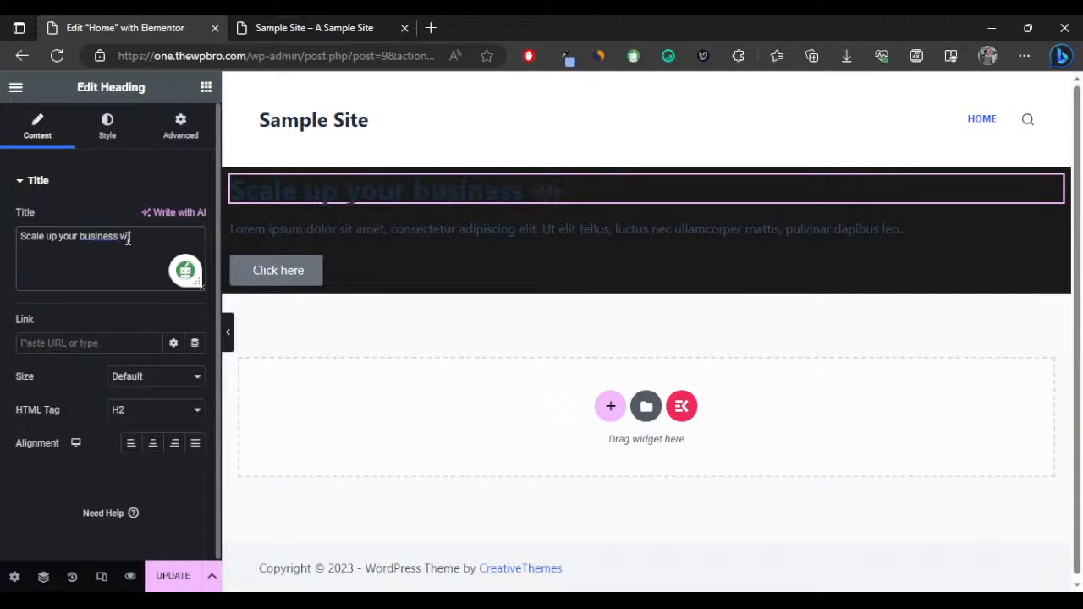
text(ervices)
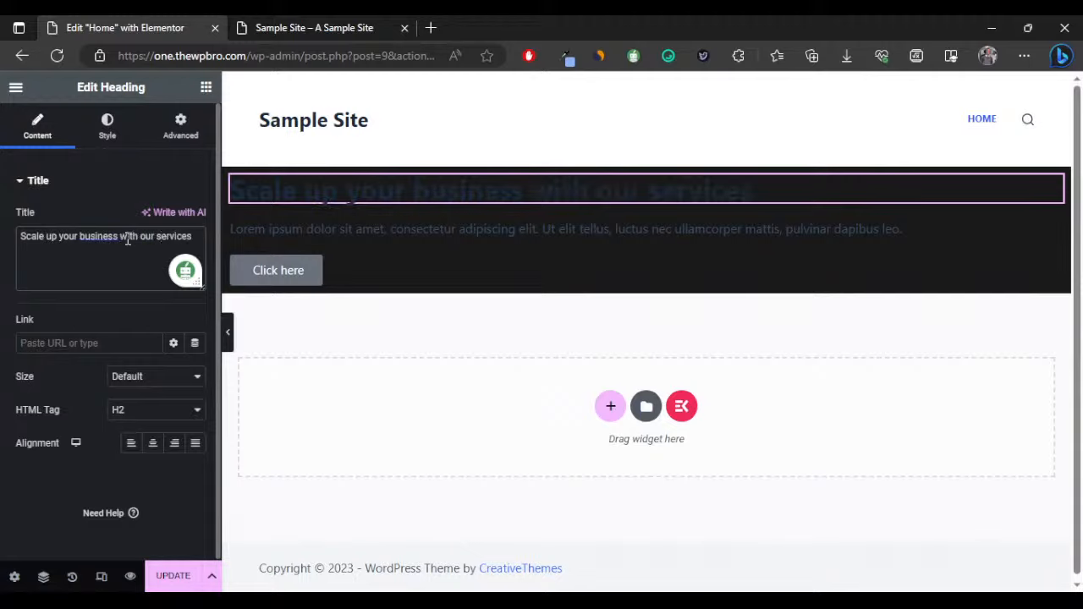
click(330, 237)
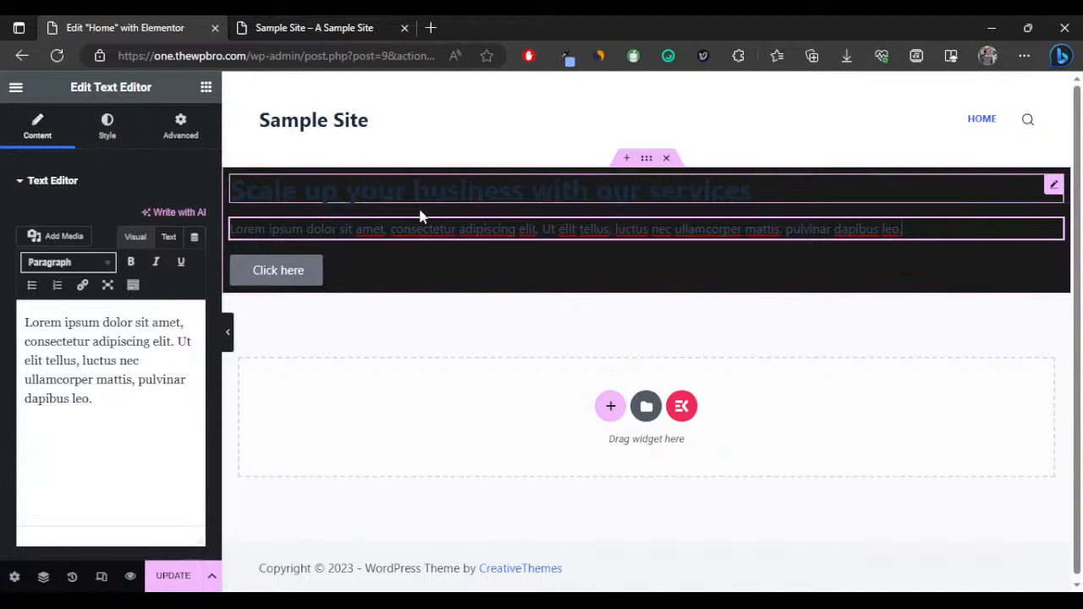
Change the button label from 'Click here' to 'Learn more'.
click(296, 271)
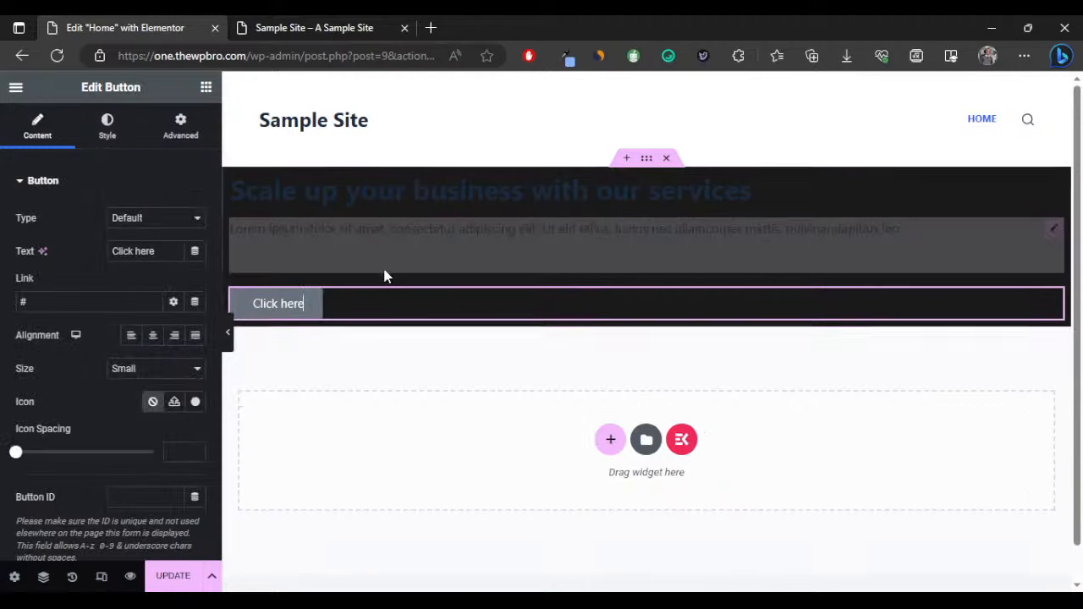
triple_click(162, 247)
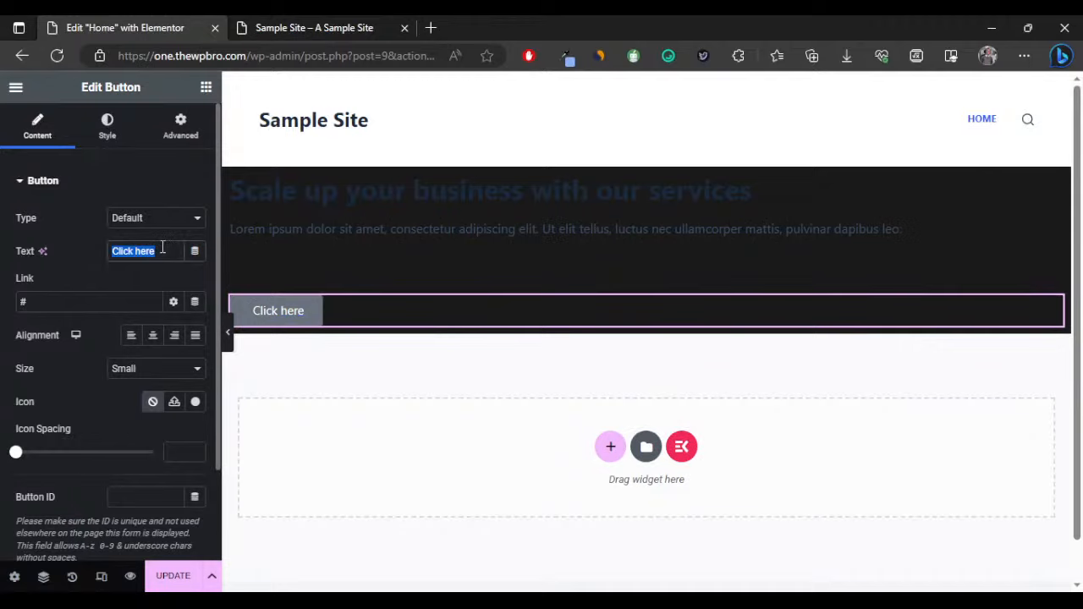
text(Lea)
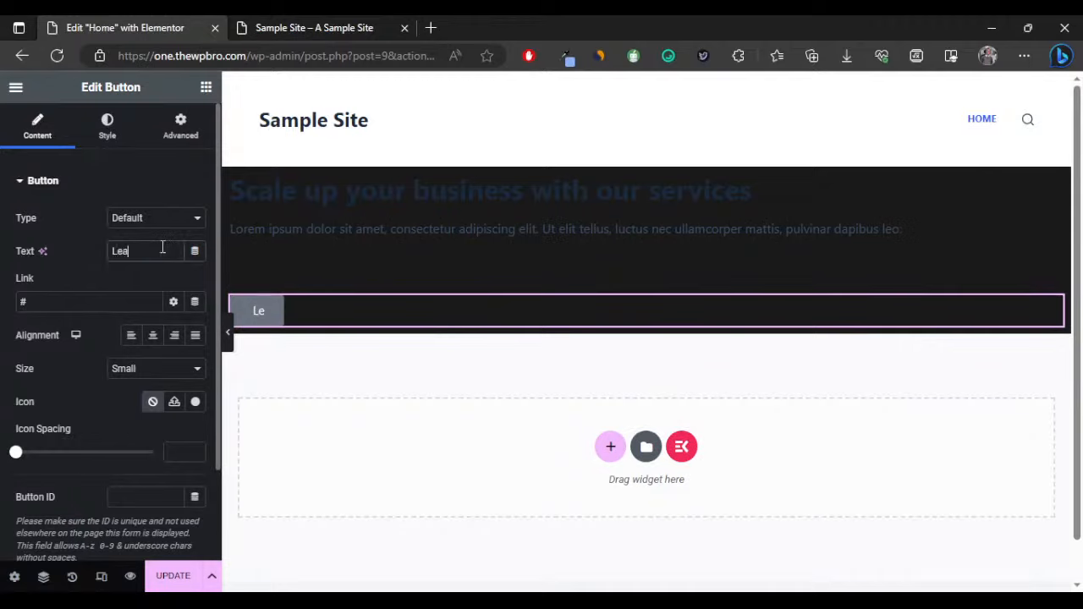
text(rn more)
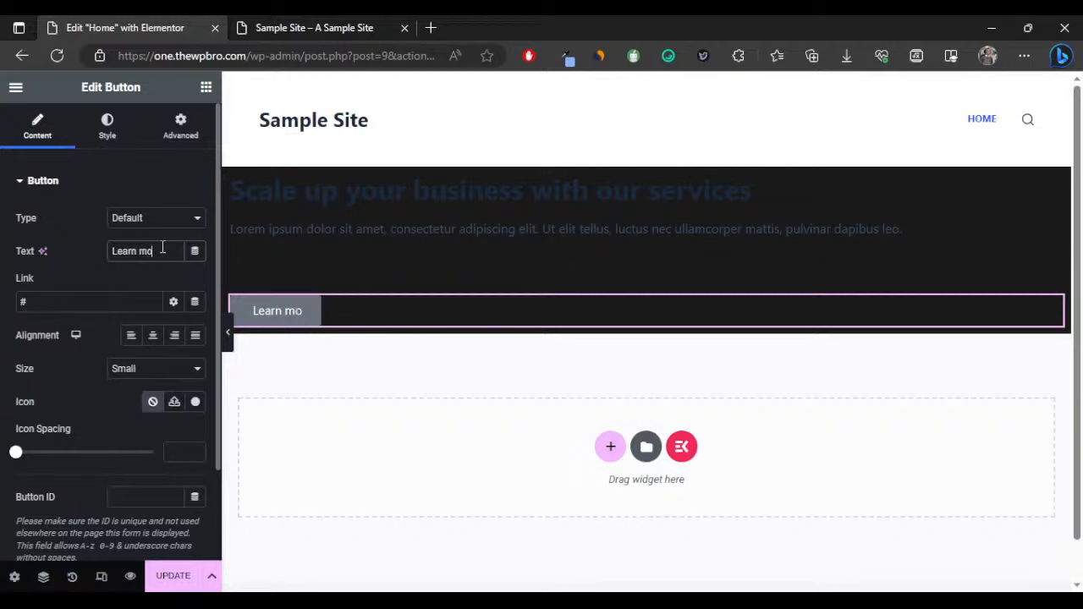
click(329, 262)
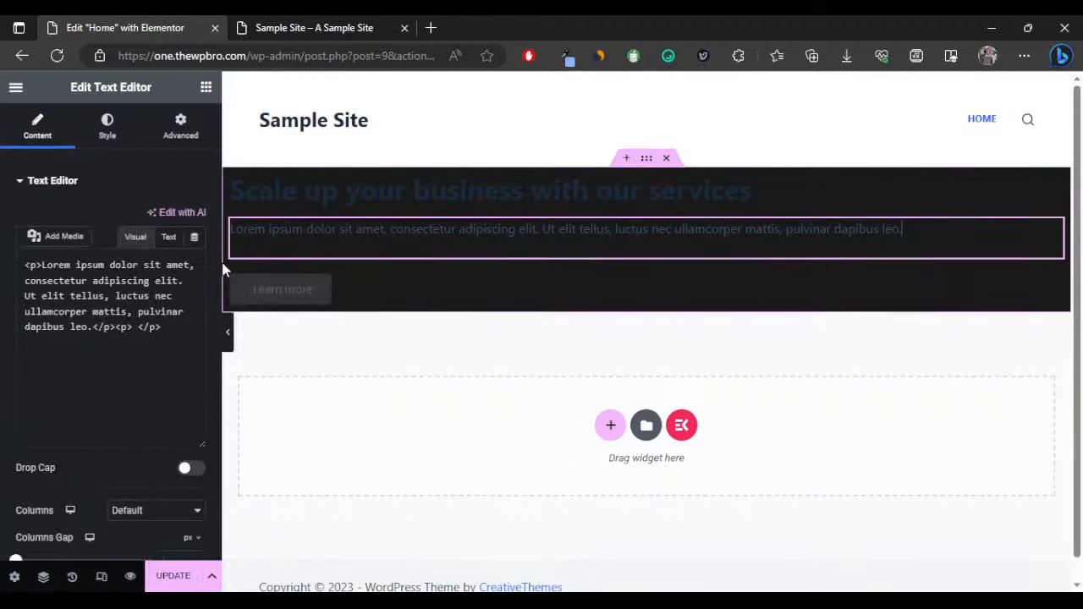
Make the hero heading text colour white.
click(341, 200)
click(118, 128)
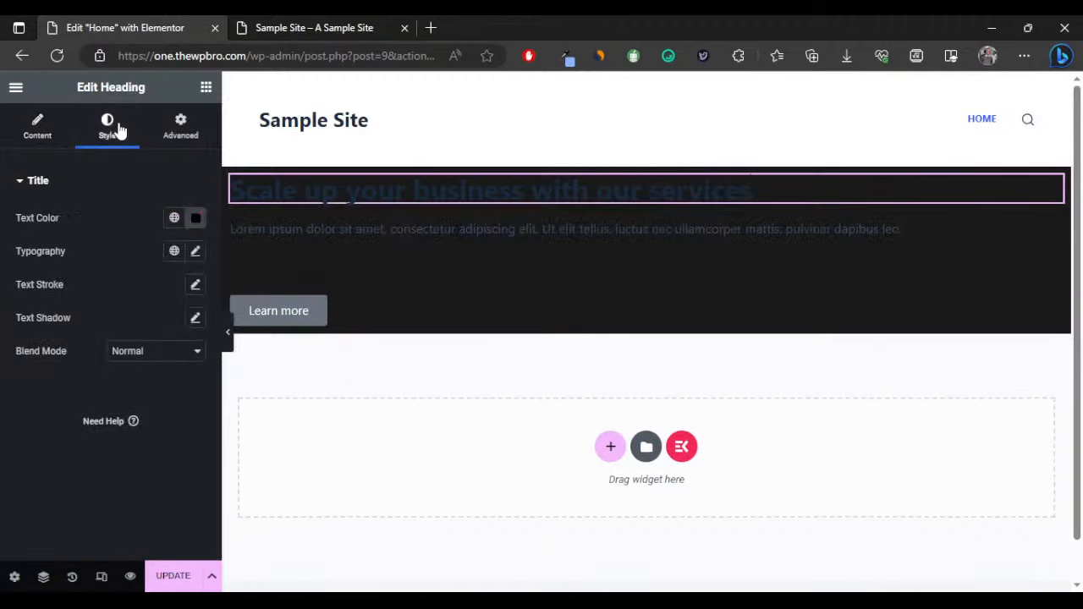
click(195, 217)
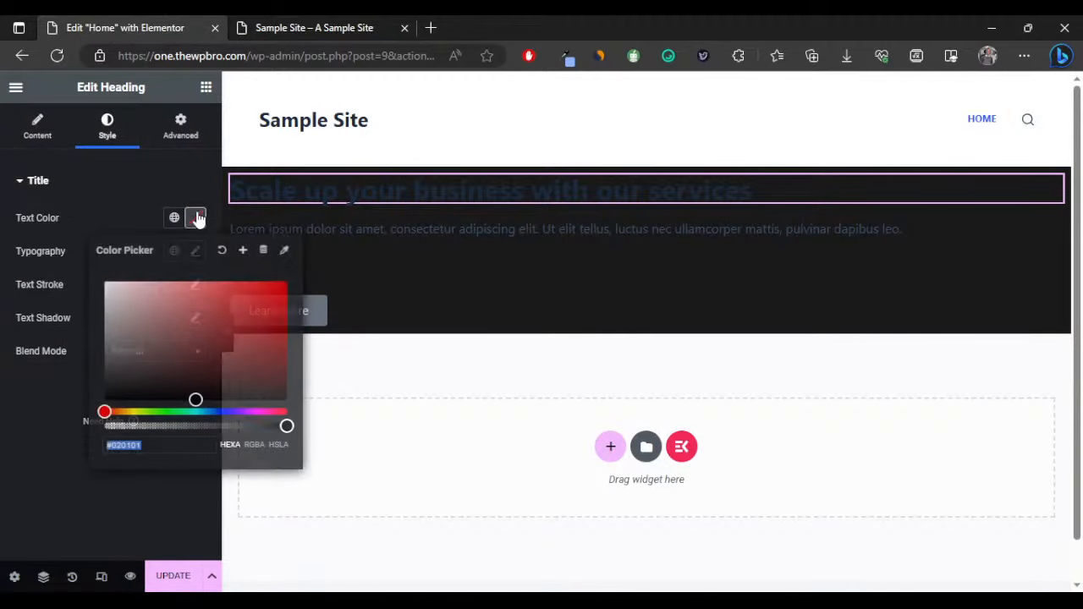
drag(148, 297, 65, 267)
click(161, 200)
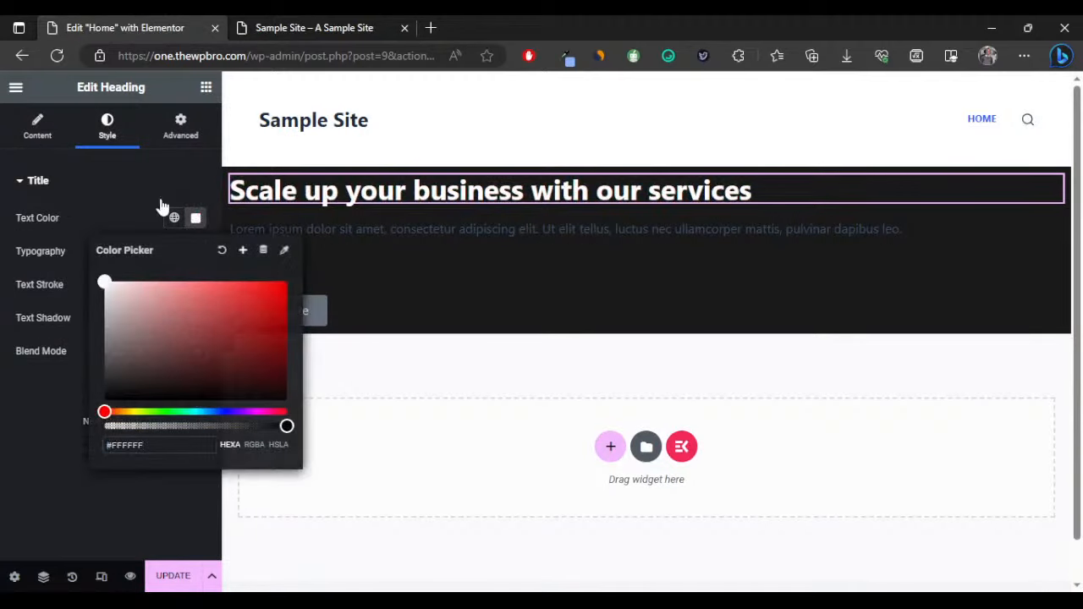
click(169, 209)
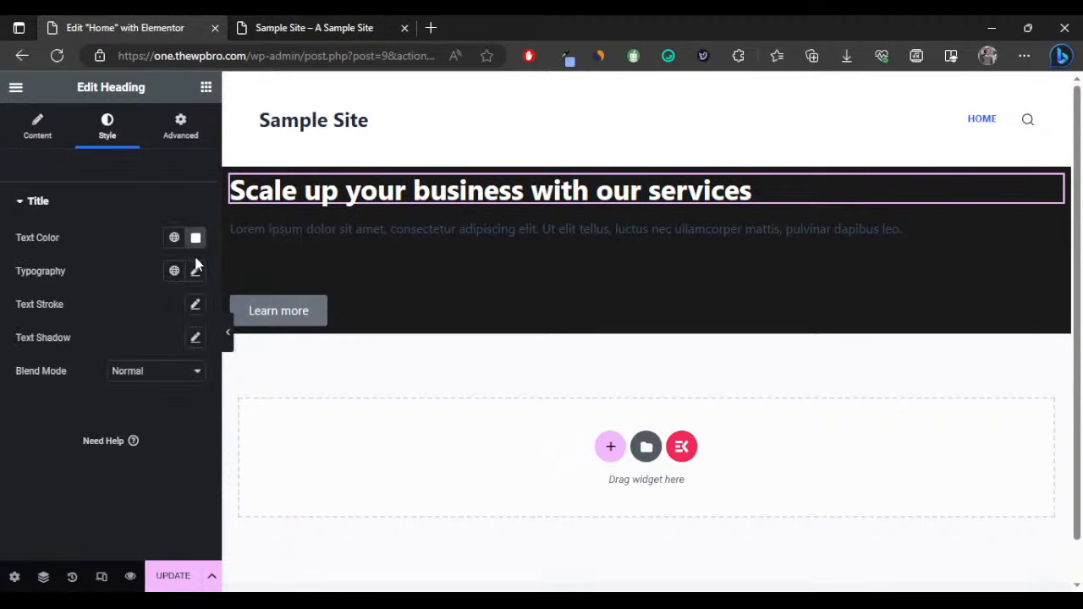
Set the heading typography to Inter Tight at 60 px and preview it.
click(196, 271)
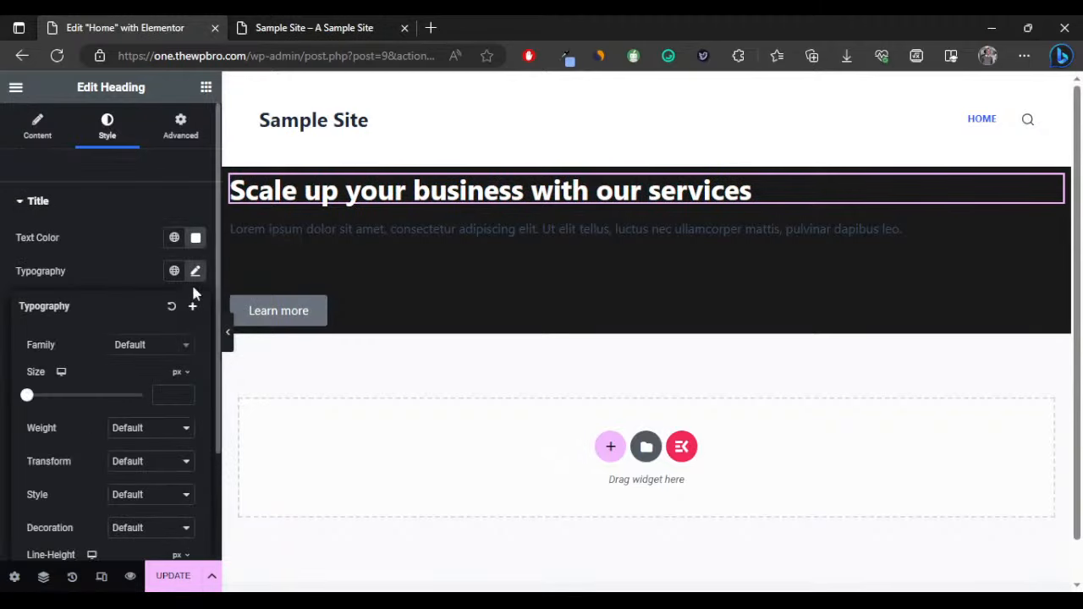
click(154, 366)
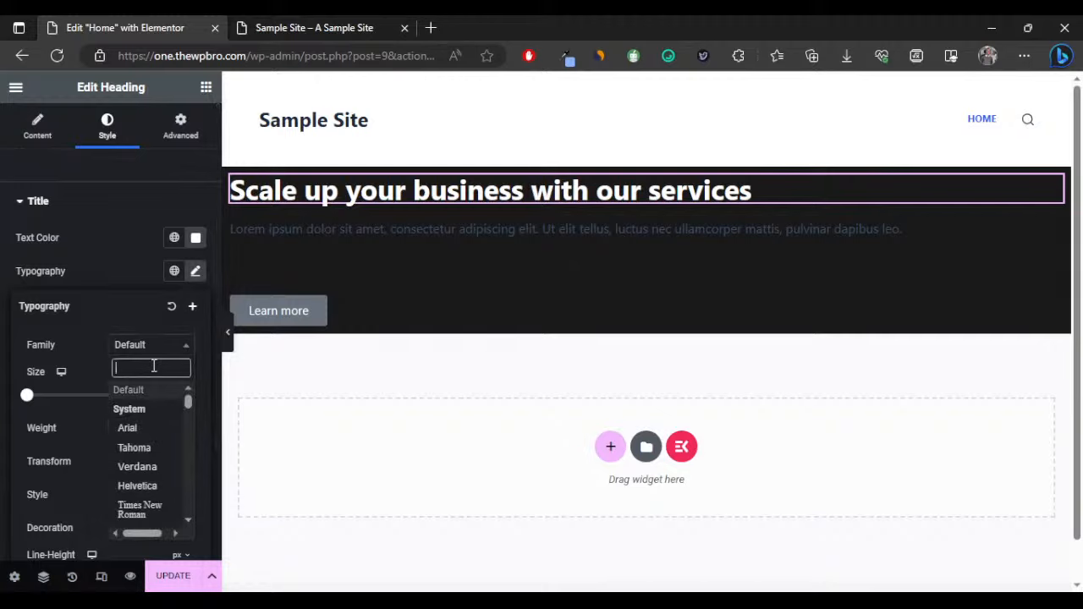
text(inter)
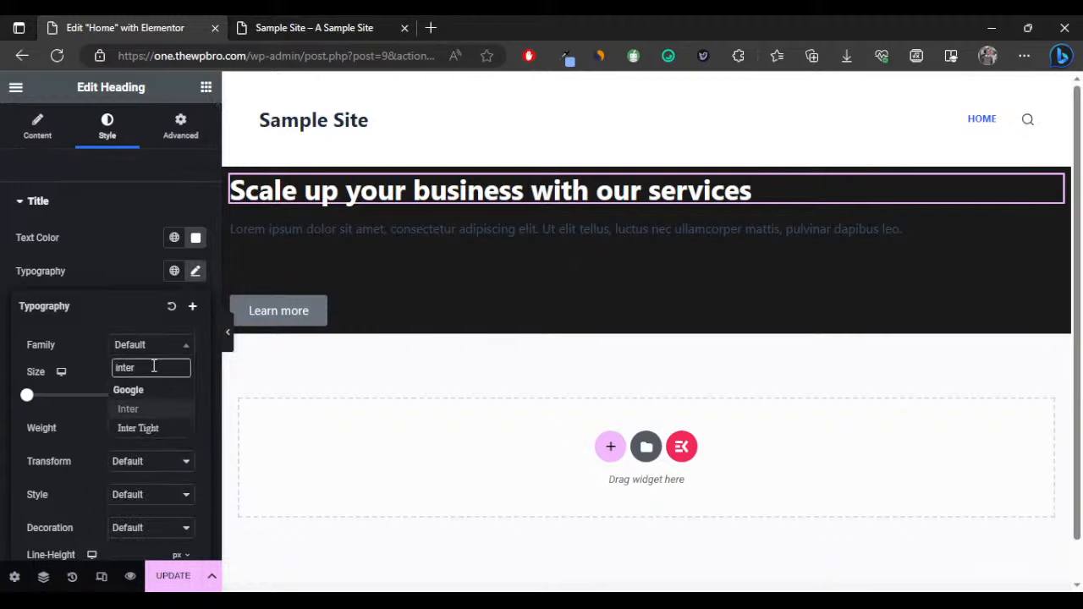
click(149, 427)
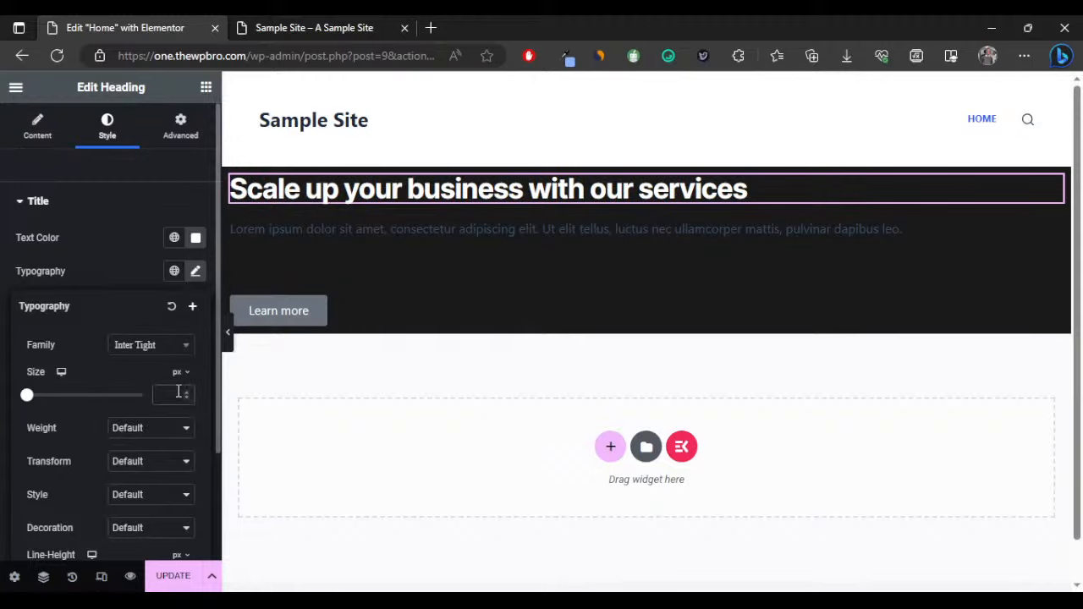
click(173, 395)
text(45)
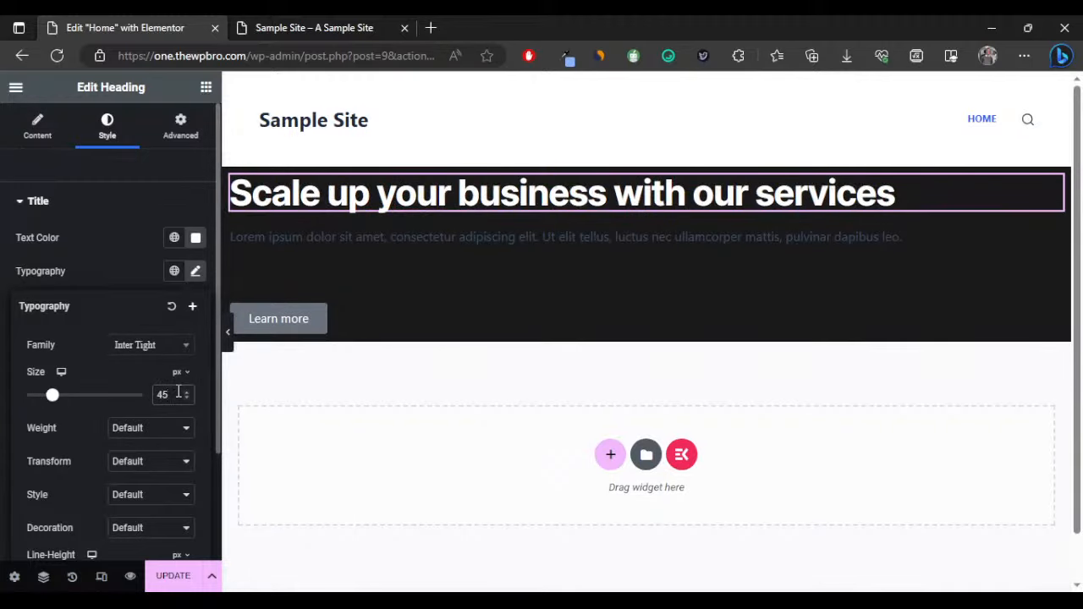
key(BackSpace)
key(BackSpace)
text(6)
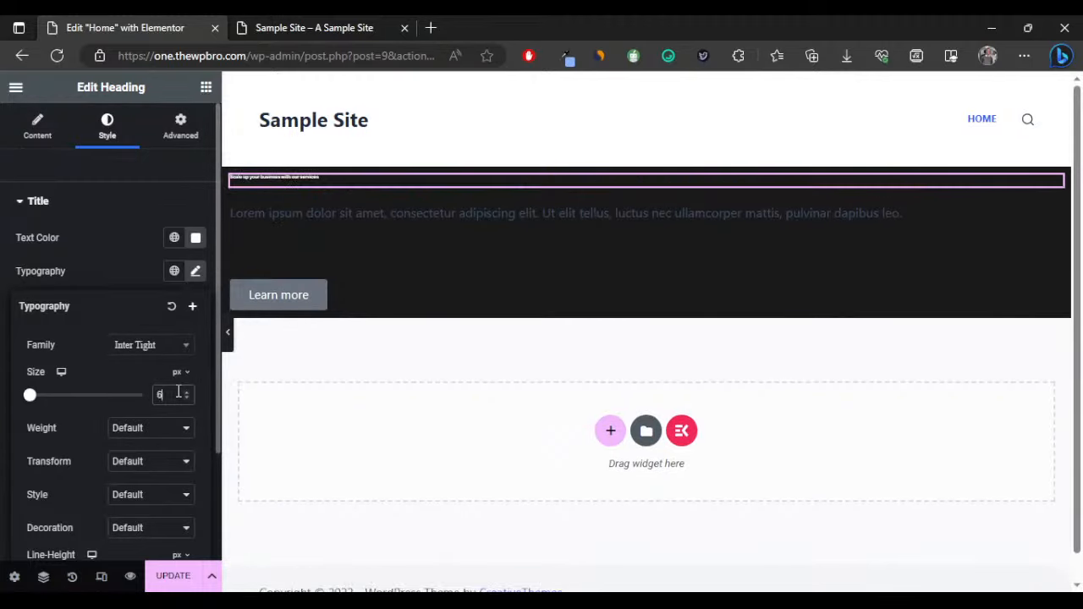
text(0)
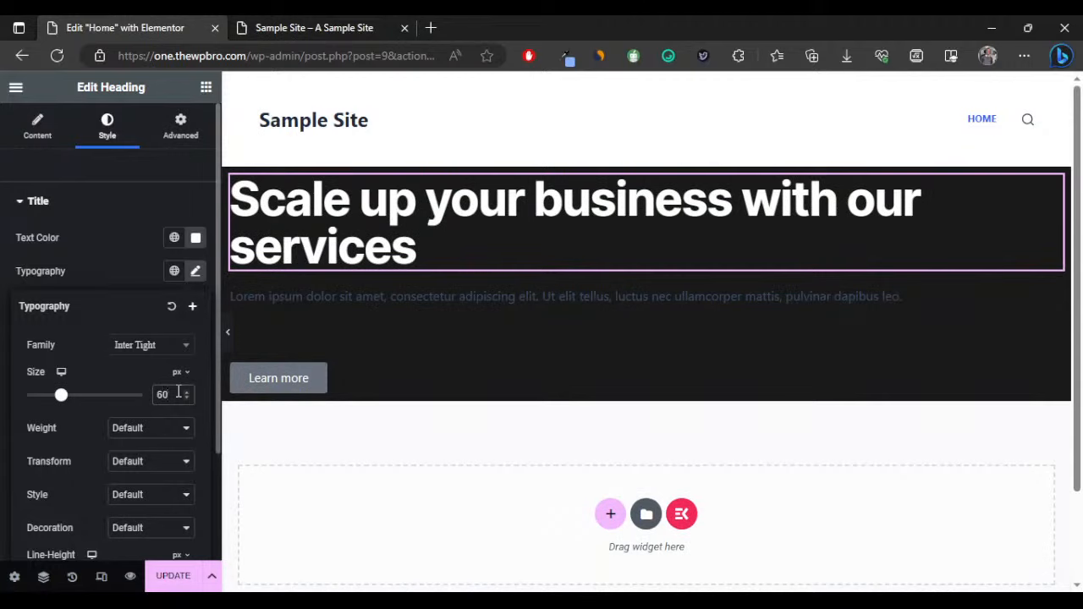
click(228, 332)
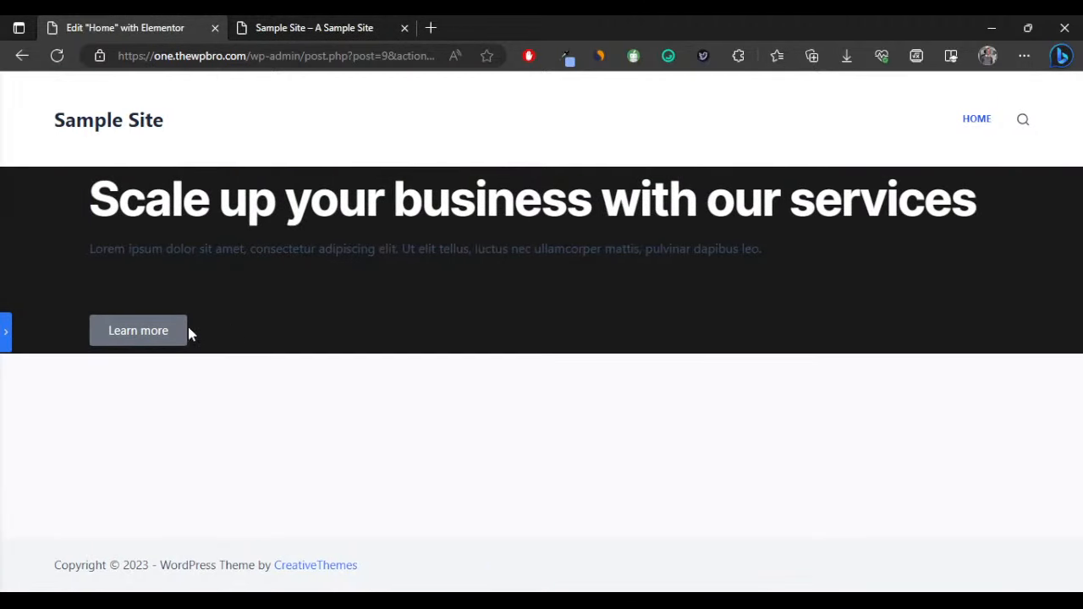
click(4, 337)
Lower the heading font size to 55 px so it fits on one line.
click(195, 272)
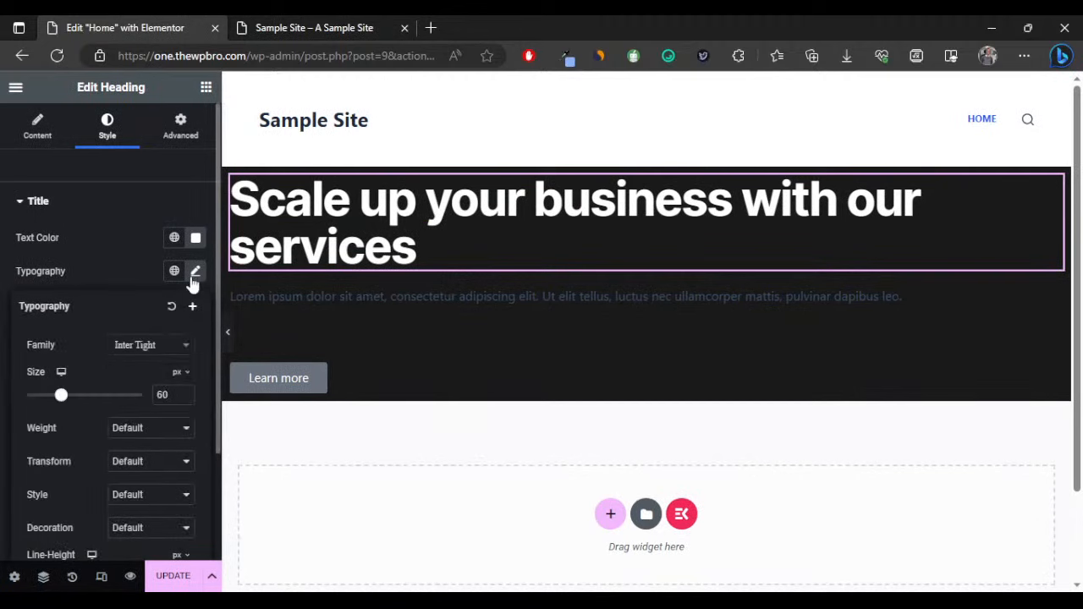
click(187, 398)
click(187, 398)
click(187, 399)
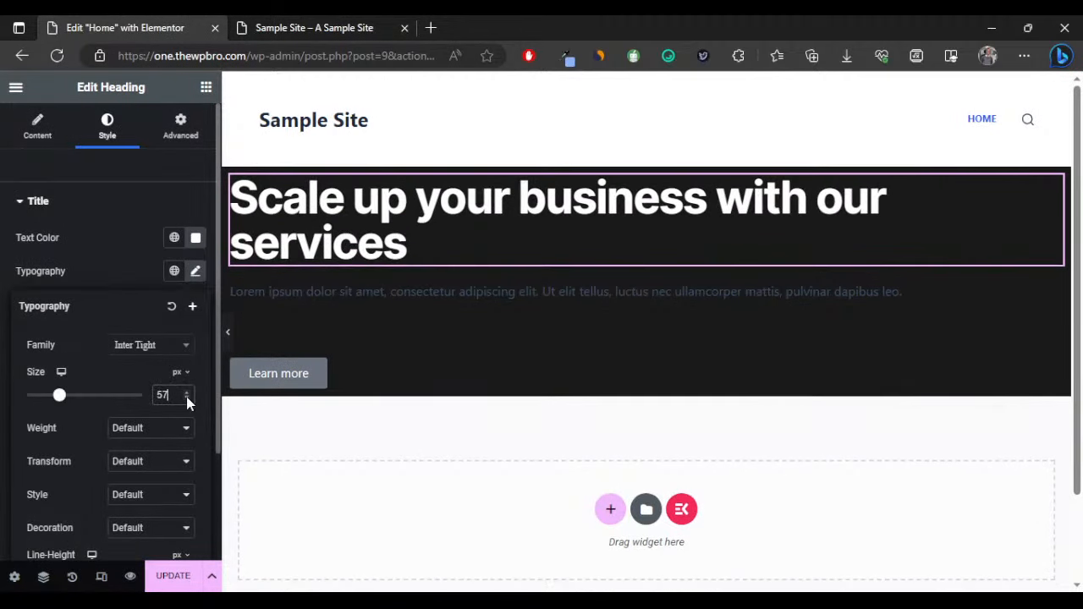
click(187, 398)
click(187, 399)
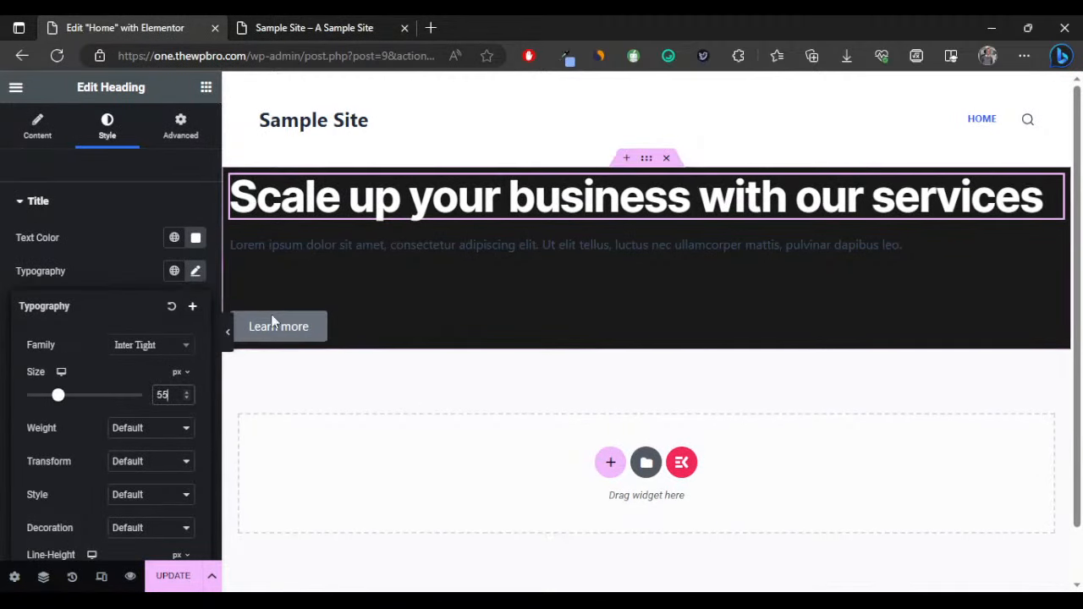
Style the hero paragraph as white Inter Tight text at 15 px.
click(437, 248)
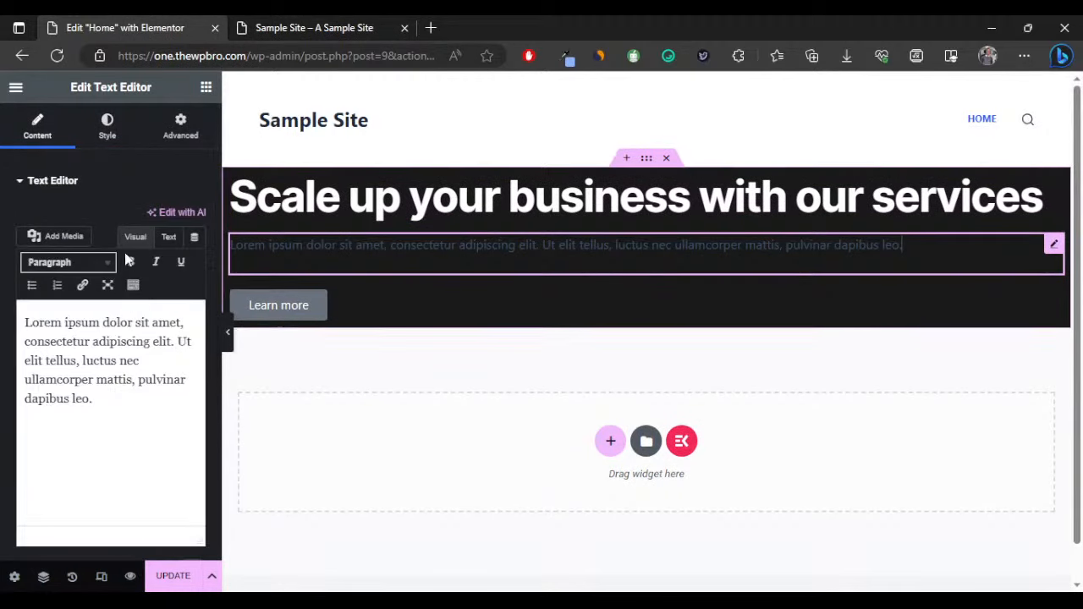
click(108, 125)
click(196, 251)
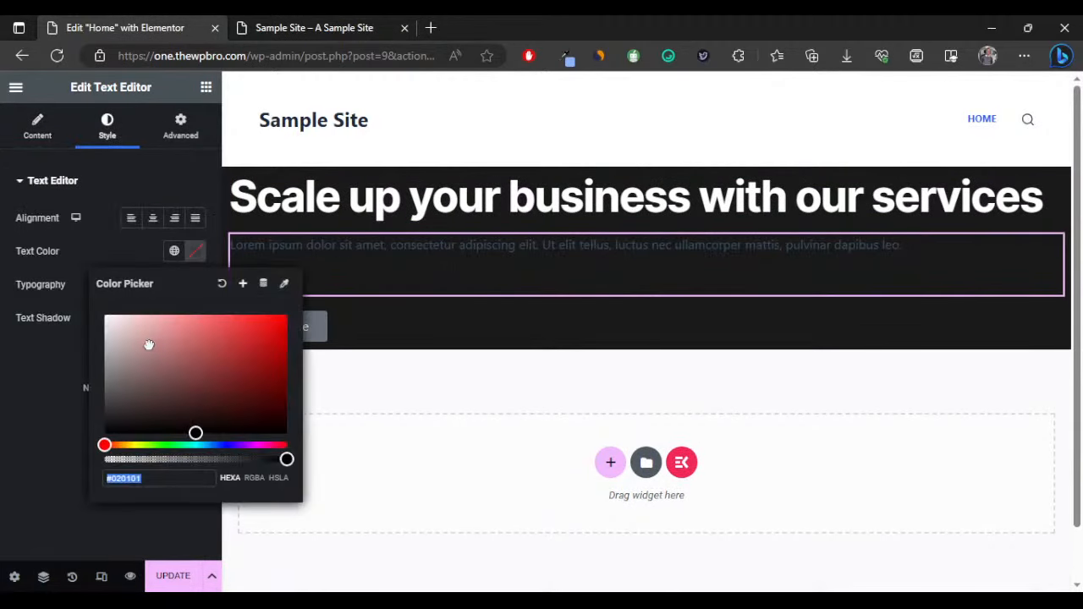
drag(150, 346, 69, 290)
click(196, 284)
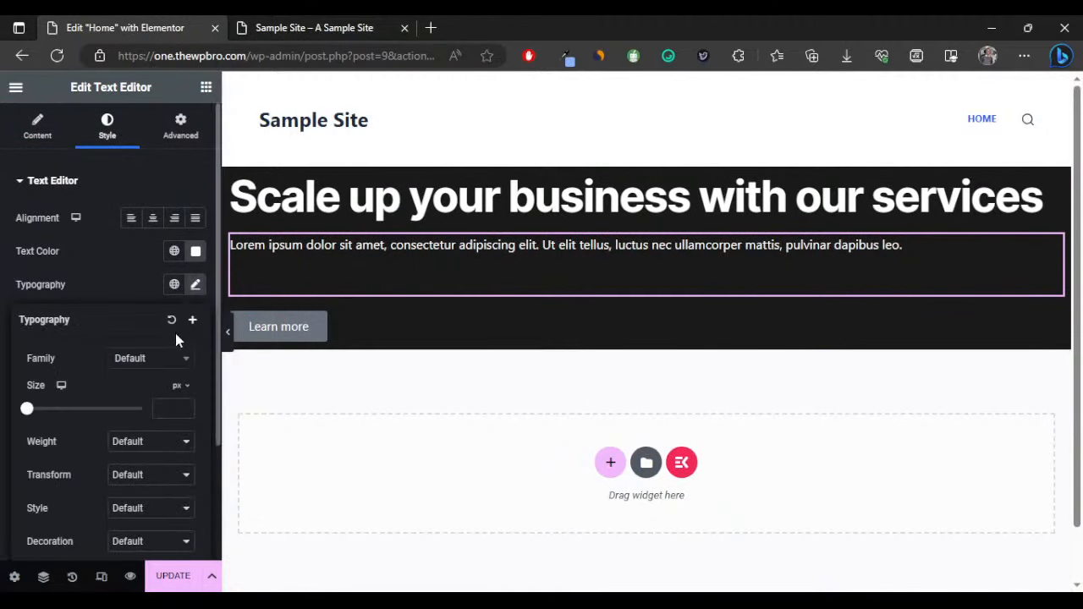
click(153, 358)
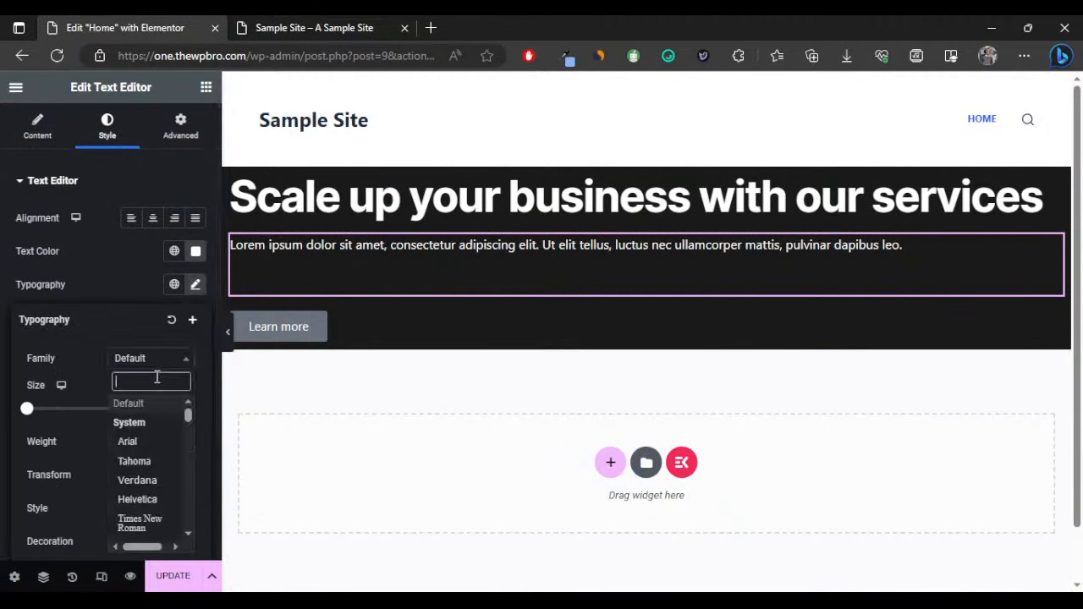
text(inter)
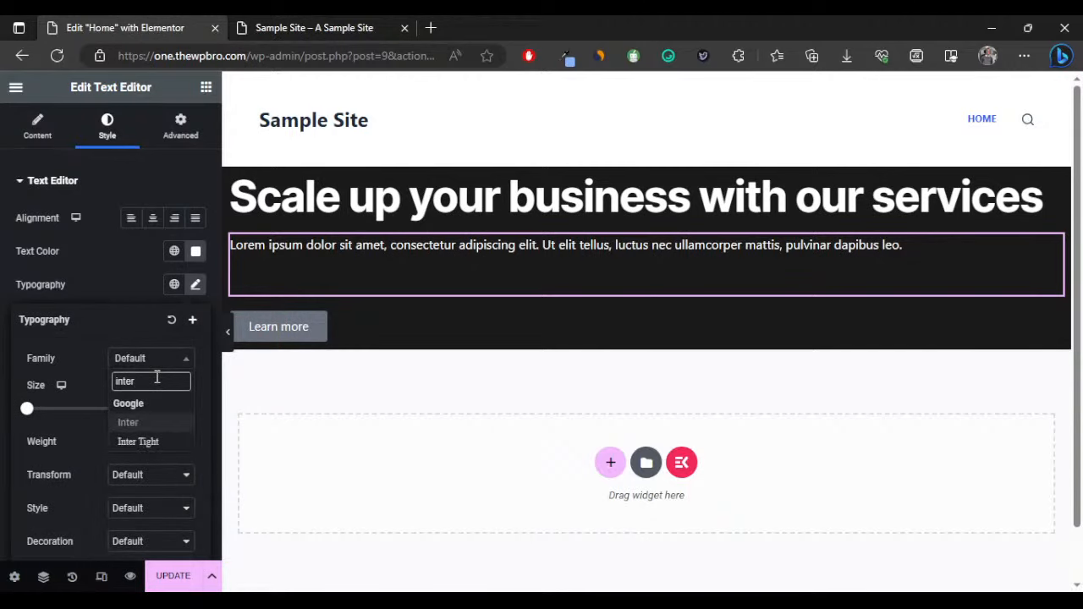
key(Down)
key(Return)
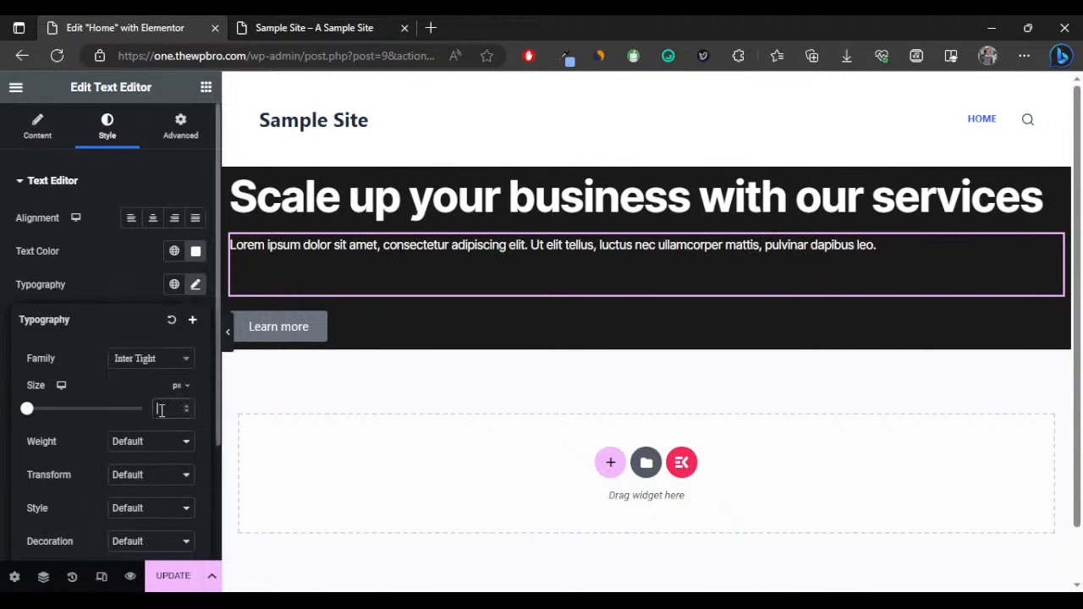
click(162, 409)
text(15)
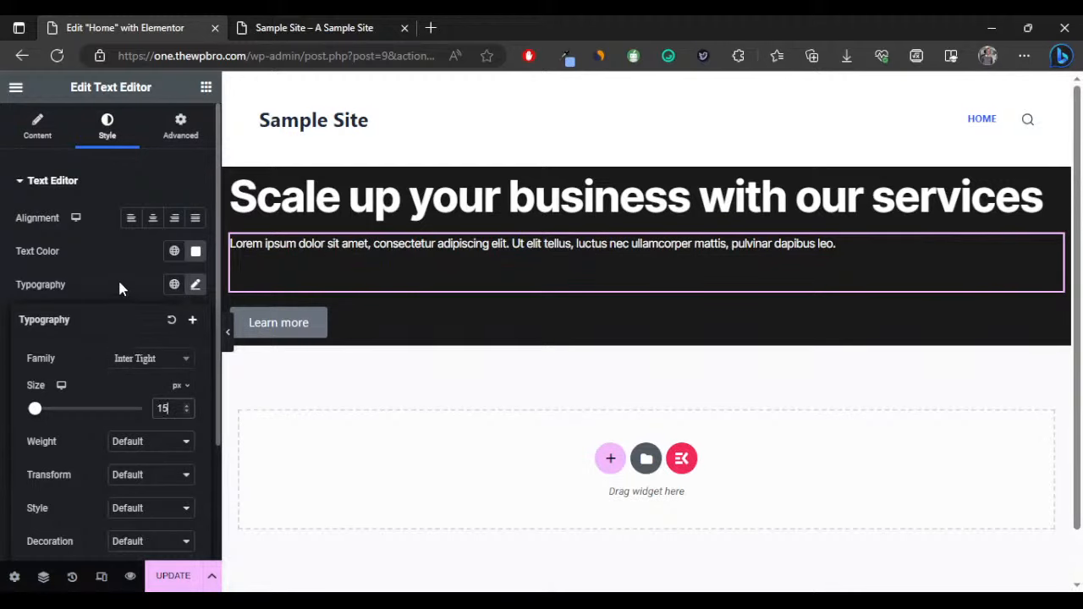
Switch the paragraph editor to Text view, then select the Learn more button.
click(36, 139)
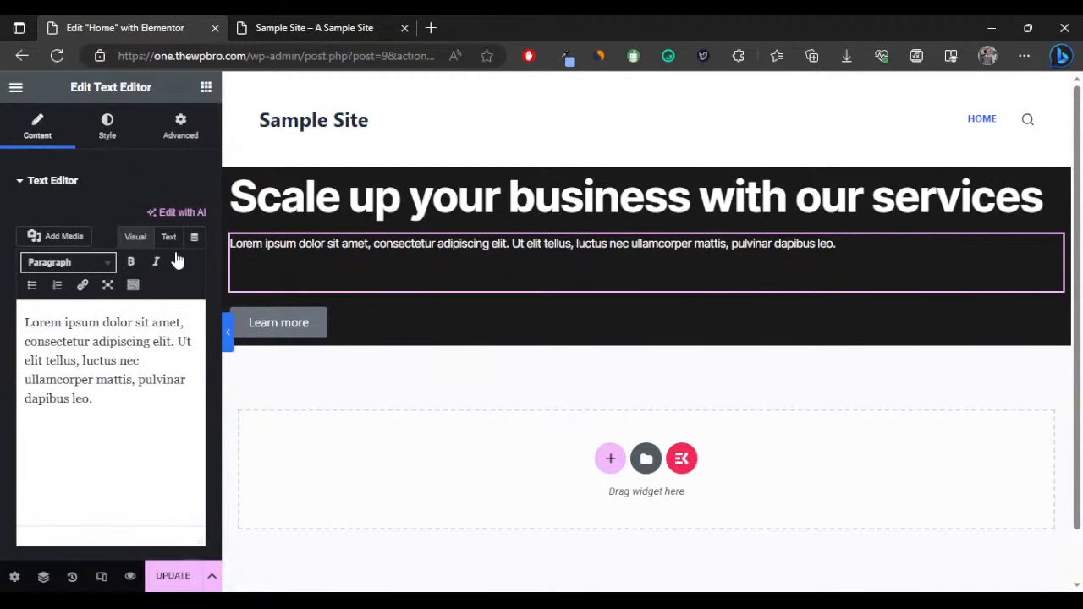
click(172, 240)
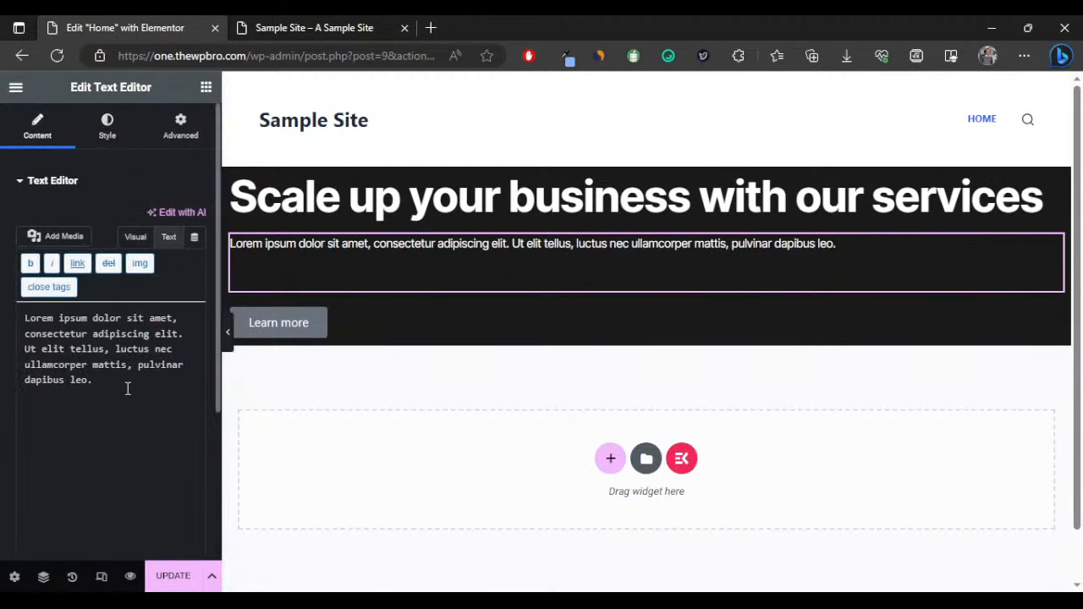
click(285, 282)
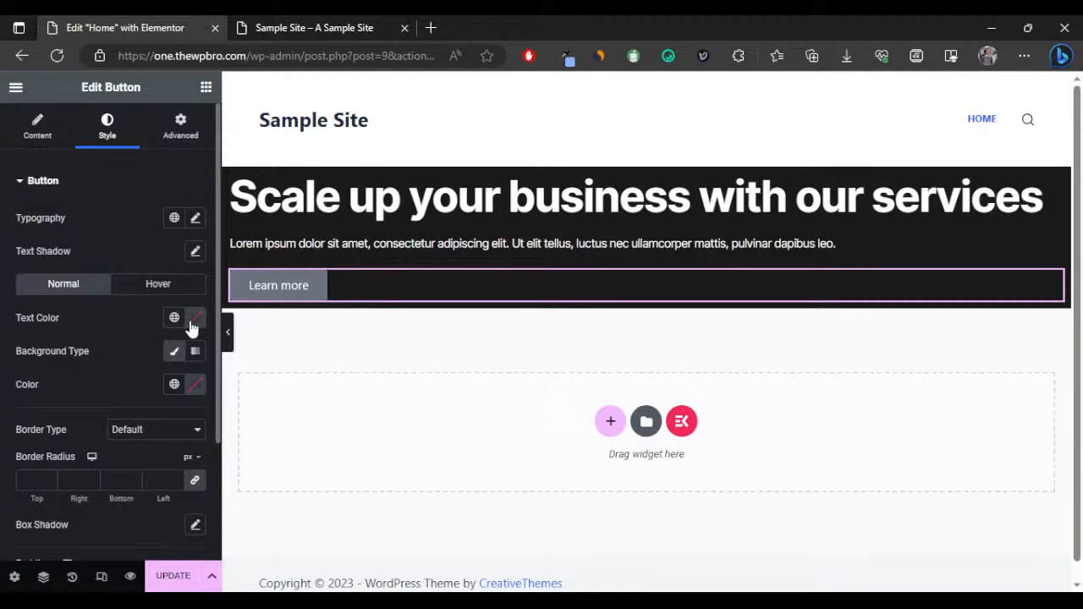
Make the button text white and its background blue #0055de.
click(194, 320)
text(0055de)
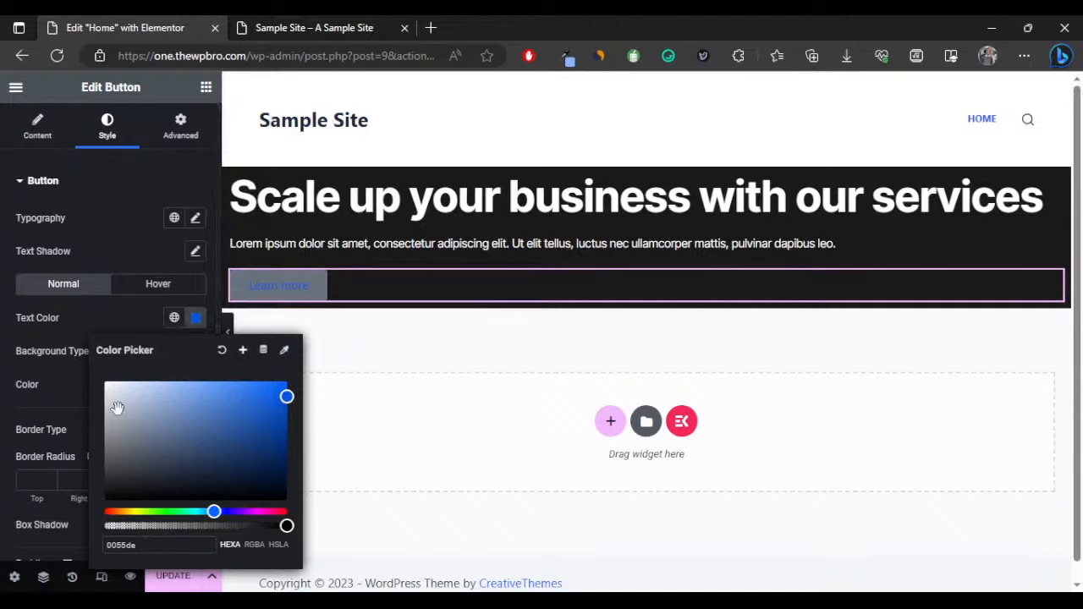
drag(121, 401, 73, 356)
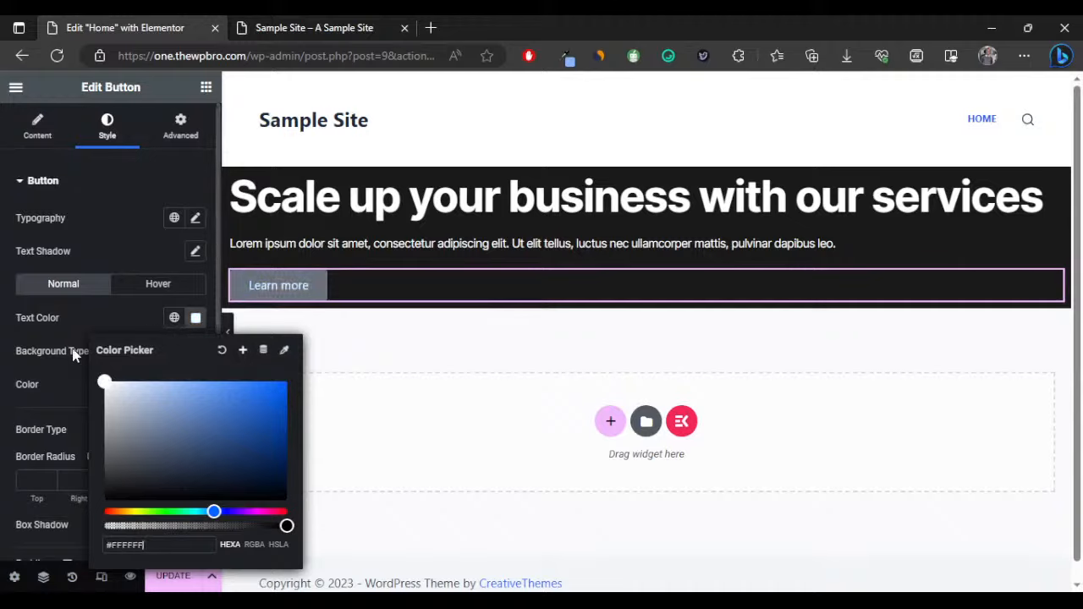
click(141, 310)
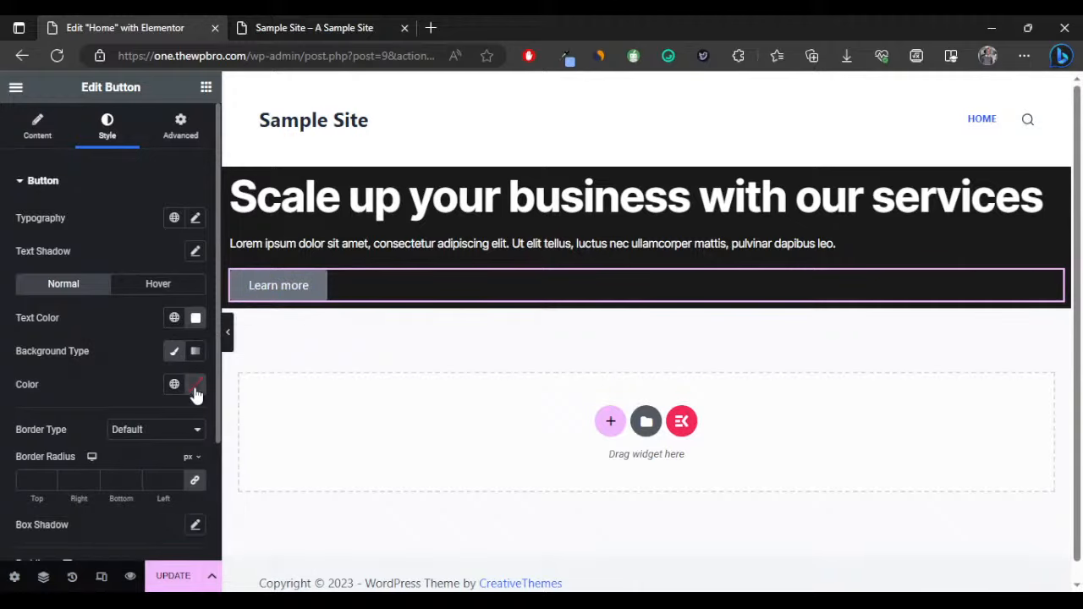
click(196, 389)
text(0055de)
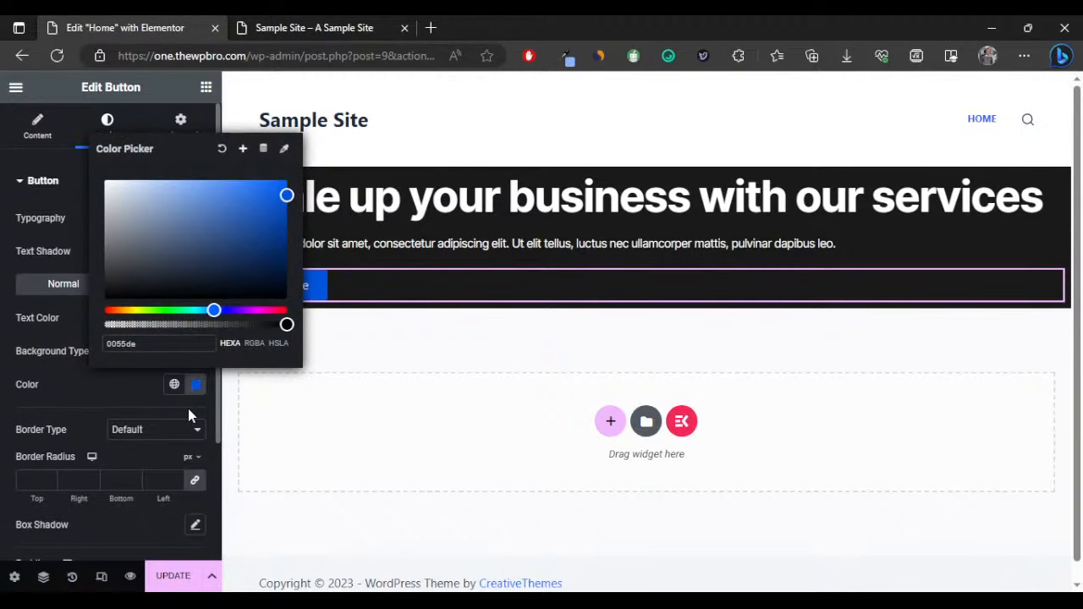
click(139, 395)
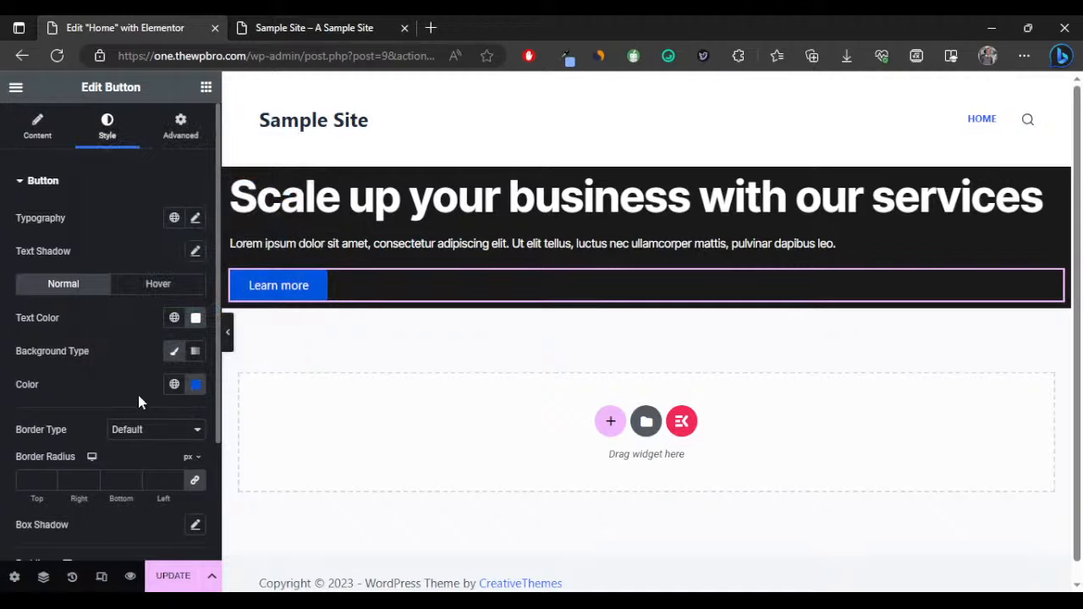
Set the button font to Inter Tight at size 15, keeping Normal weight.
click(196, 217)
click(159, 301)
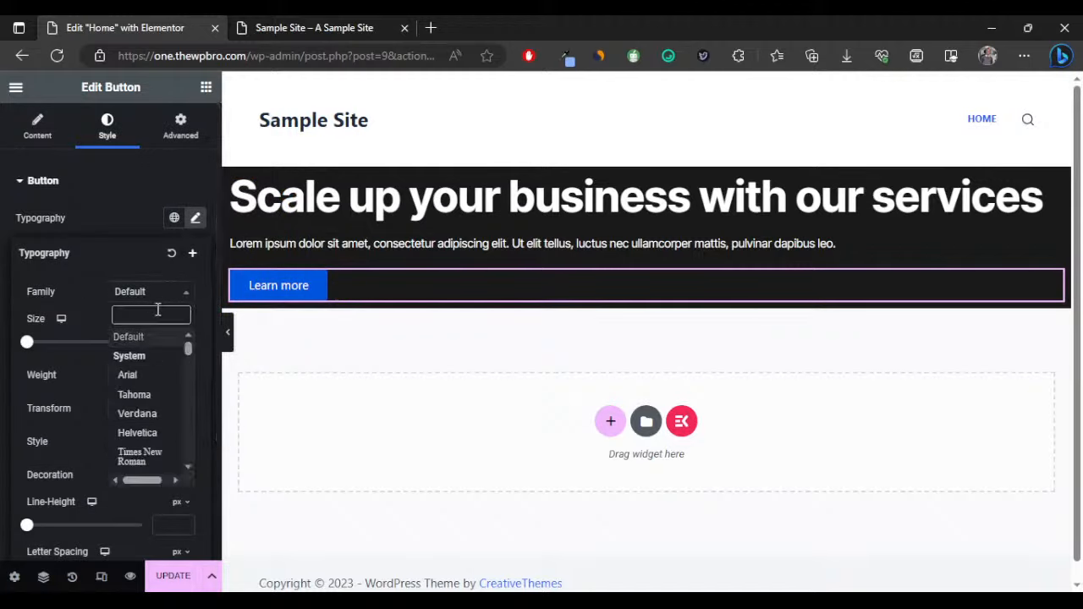
text(inter)
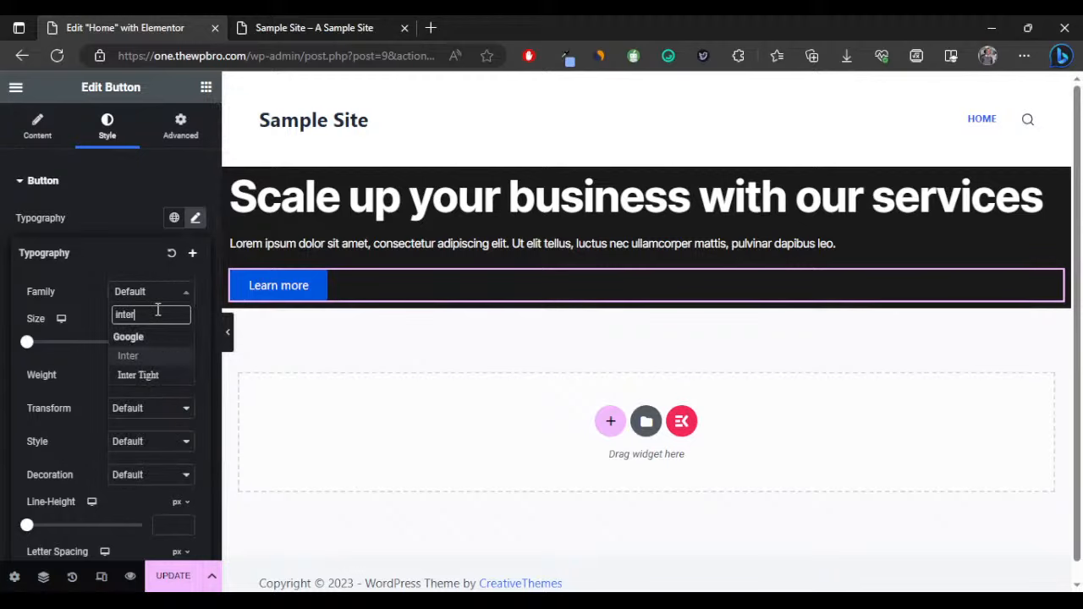
key(Down)
key(Return)
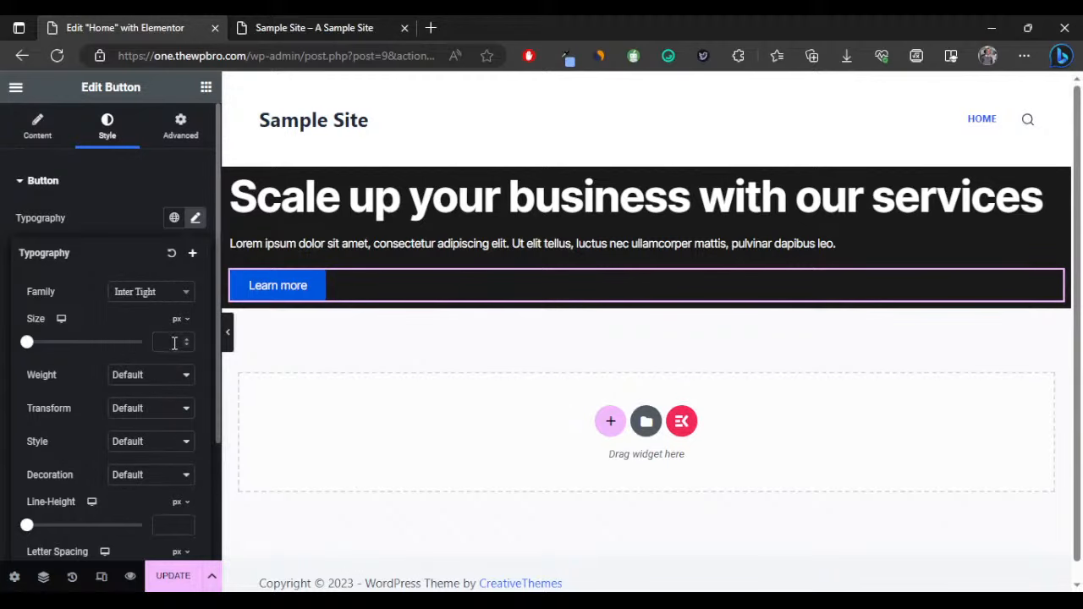
click(144, 382)
click(145, 448)
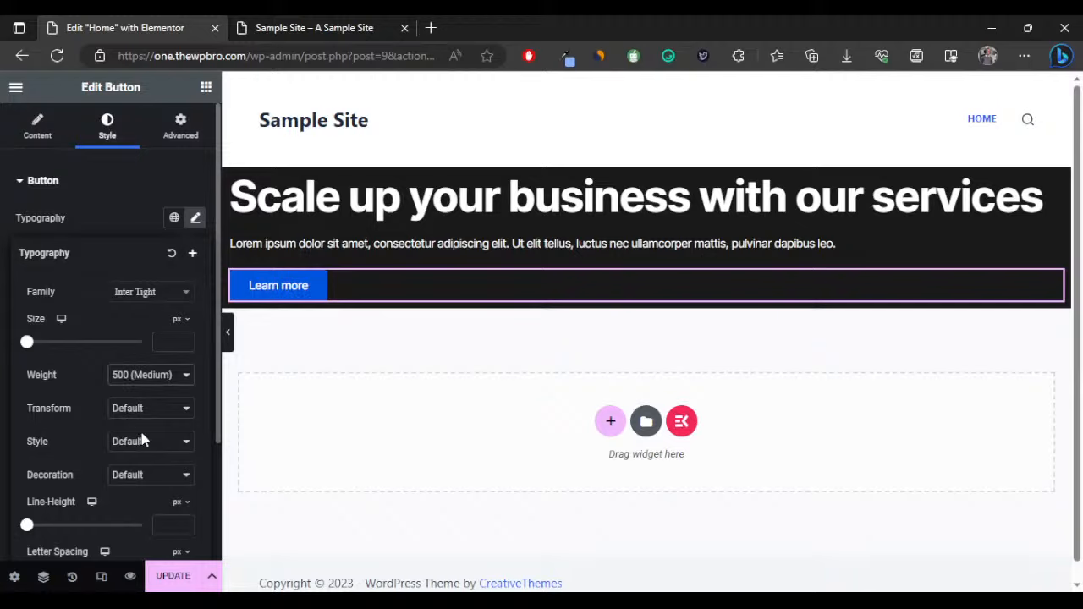
key(ctrl+z)
click(165, 342)
text(1)
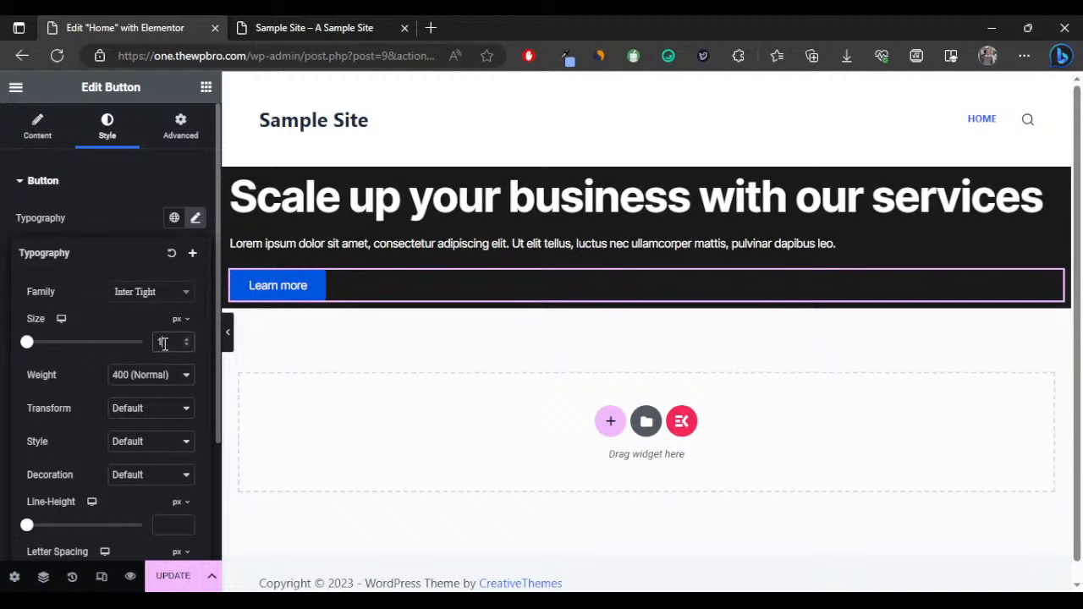
text(5)
Set the button padding to 20 px top and bottom, 50 px left and right.
click(116, 216)
scroll(116, 216, down, 2)
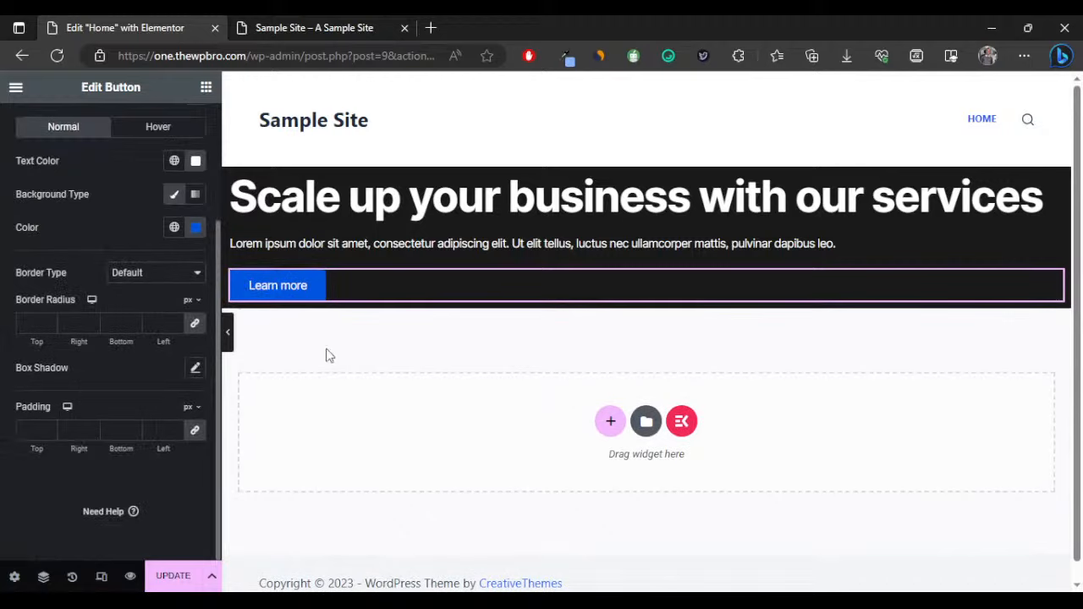
click(195, 431)
click(23, 430)
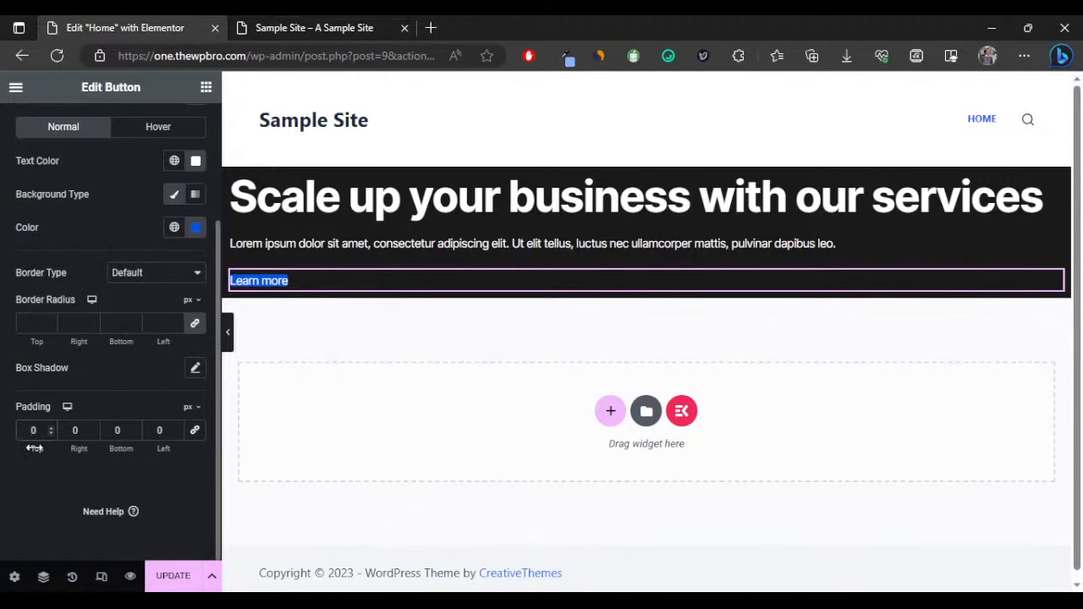
text(20)
click(73, 433)
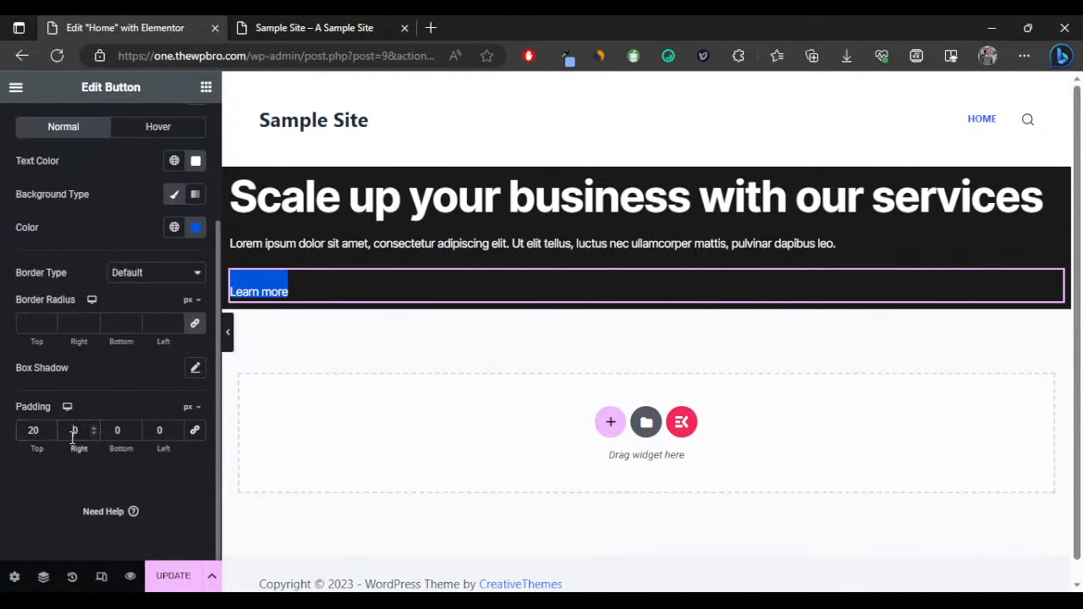
click(117, 429)
text(2)
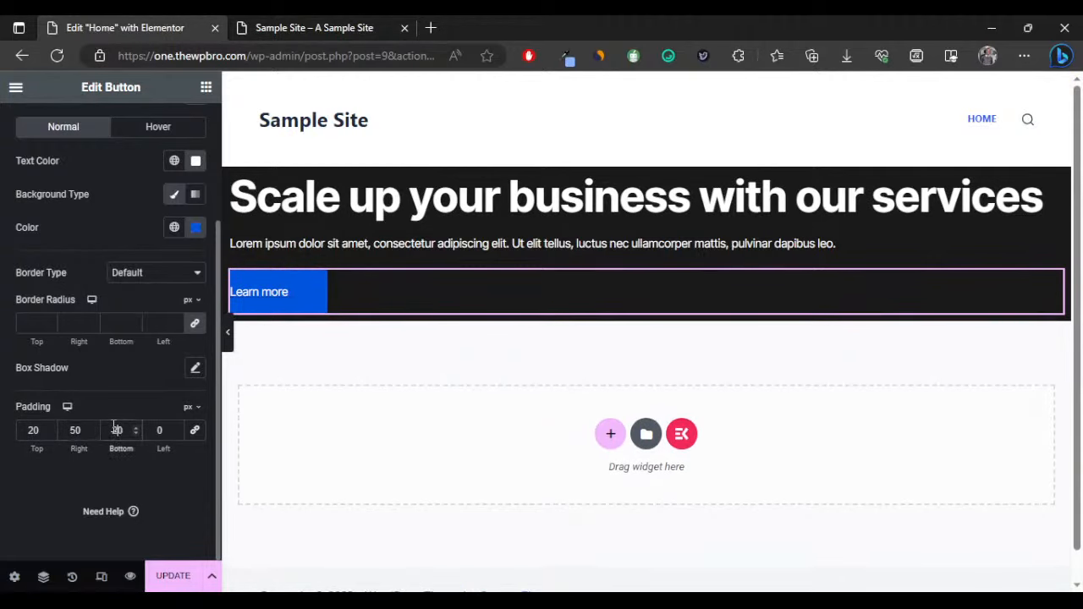
click(155, 427)
text(5)
Set the button's border radius to 0 for square corners and preview it.
click(227, 332)
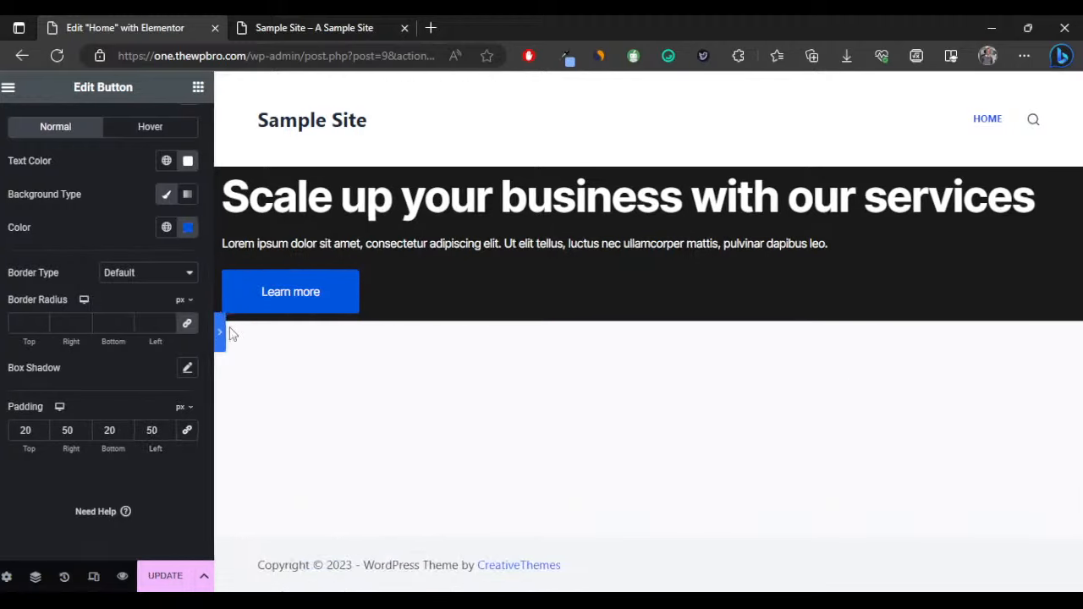
click(5, 332)
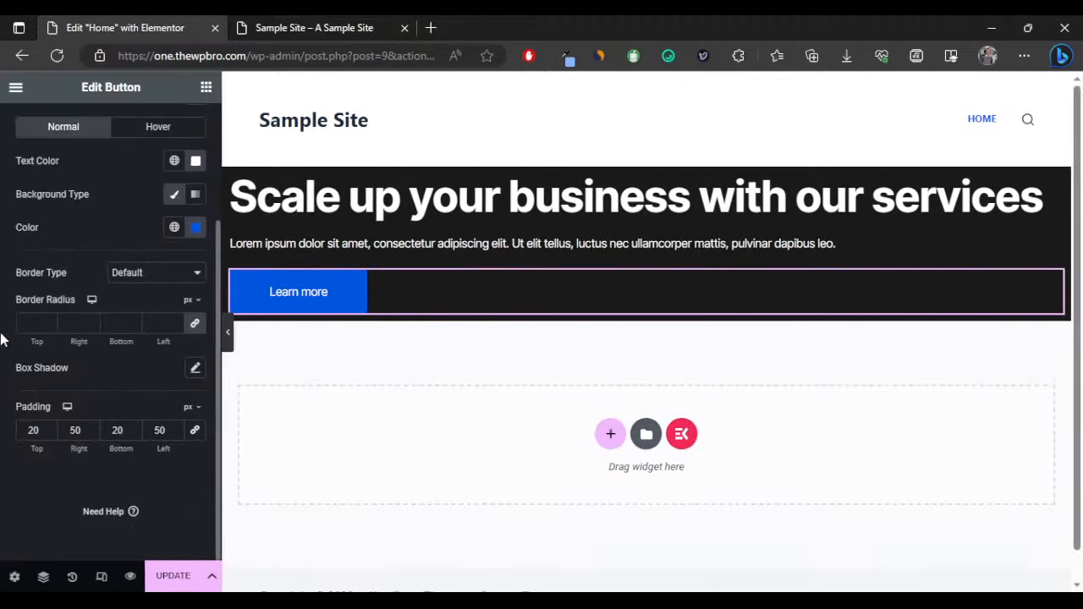
click(32, 324)
text(0)
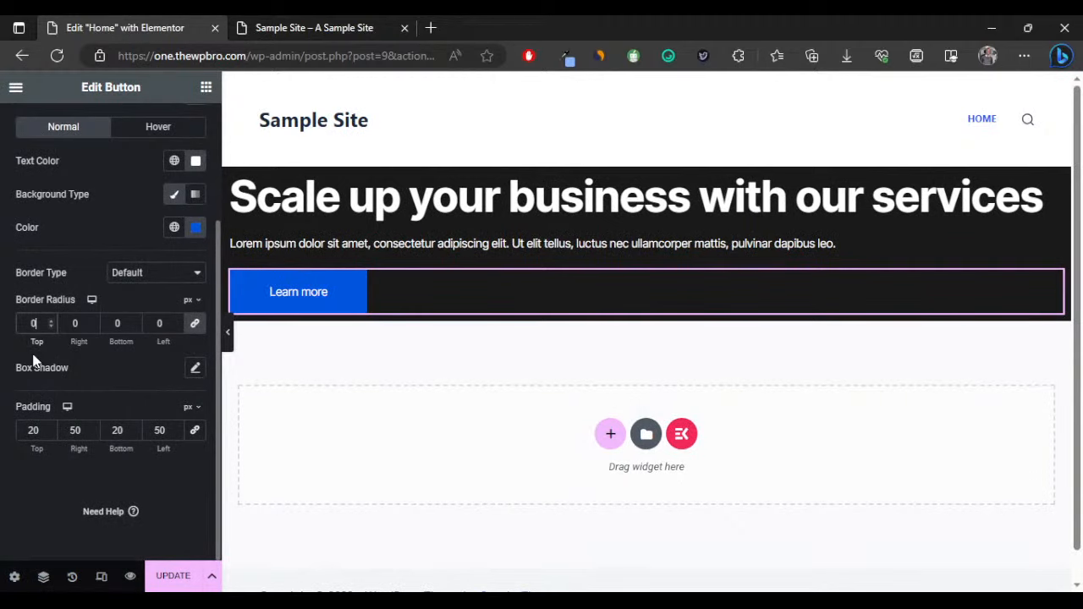
click(228, 333)
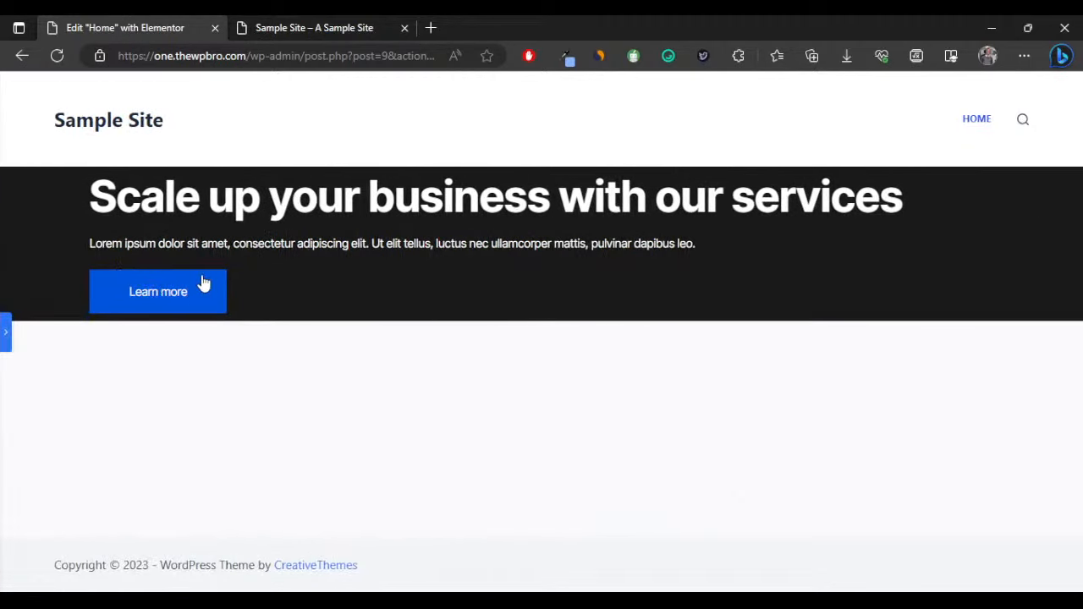
click(5, 334)
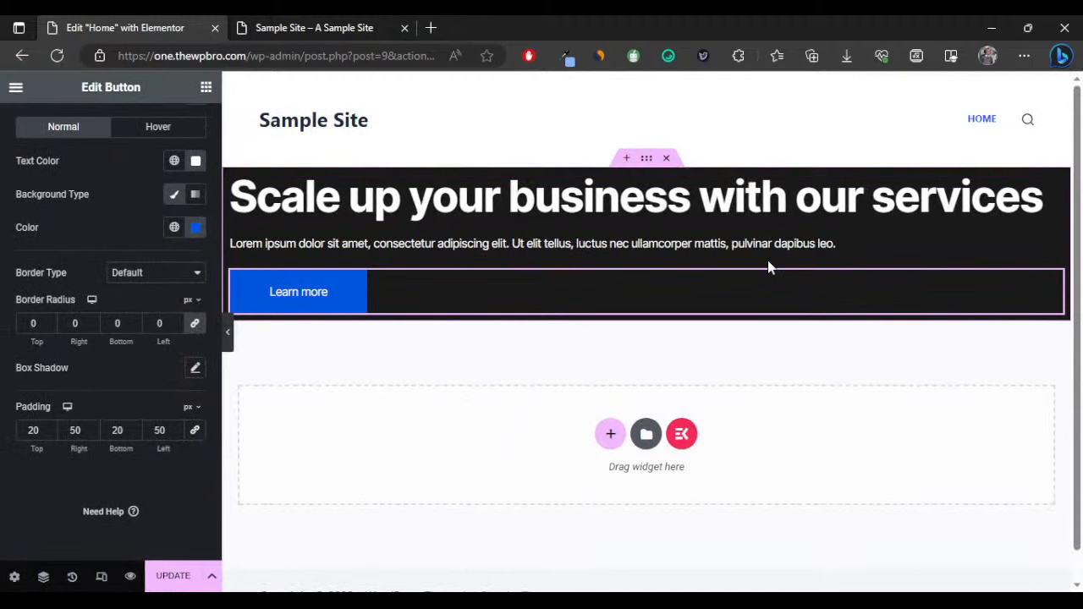
Select the hero container and give it 50 px padding on all sides.
click(647, 159)
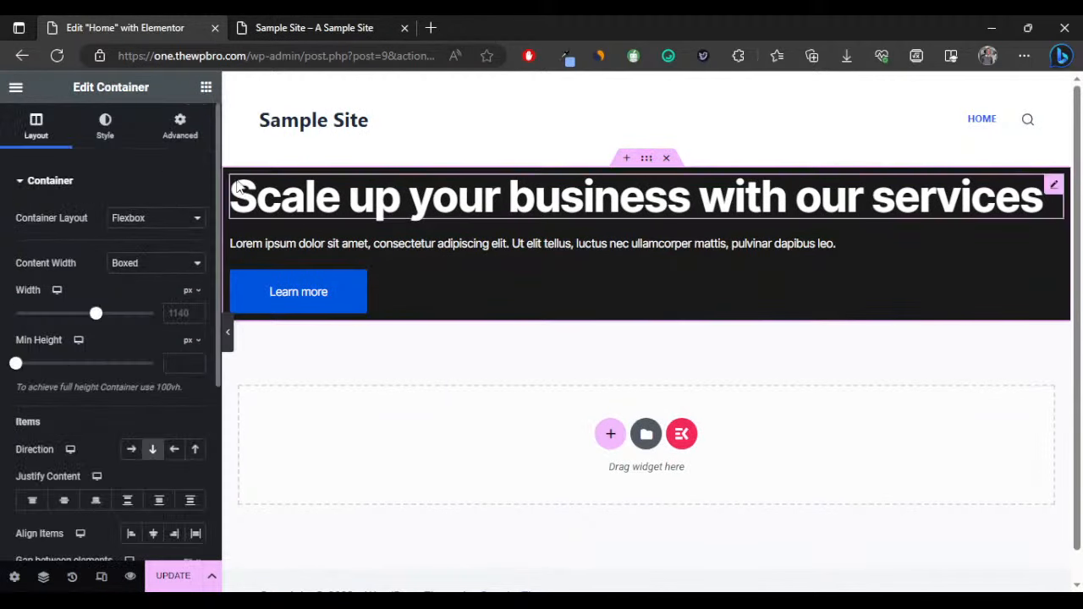
click(180, 125)
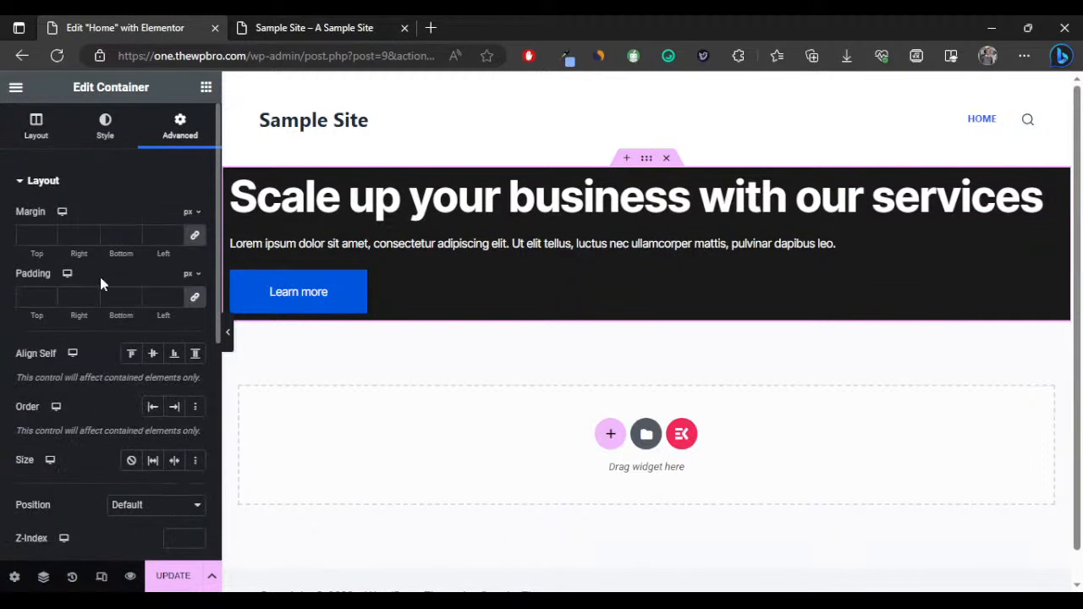
click(21, 296)
text(50)
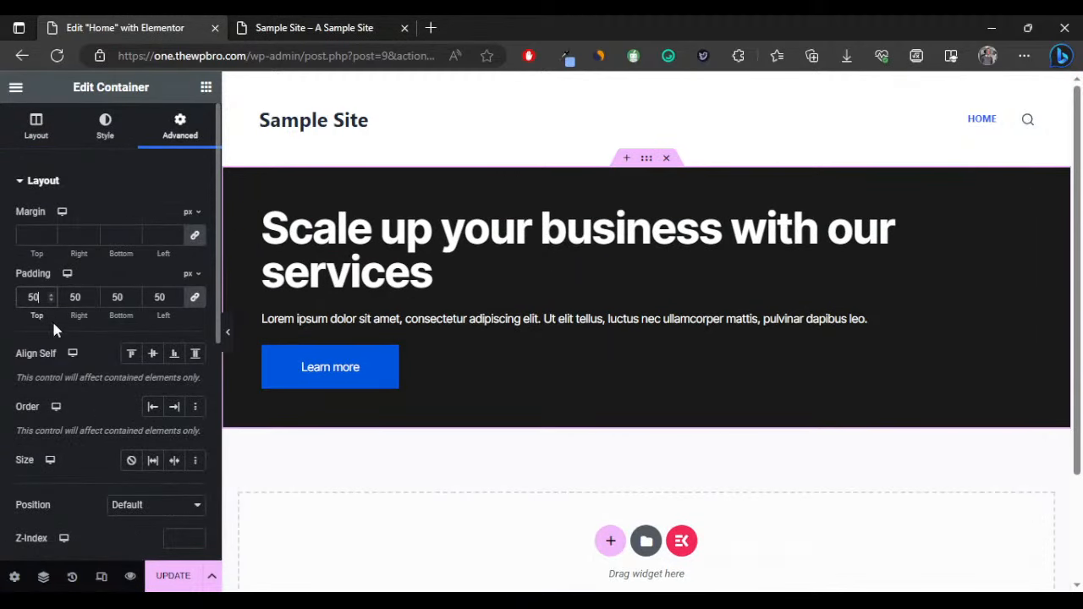
click(226, 332)
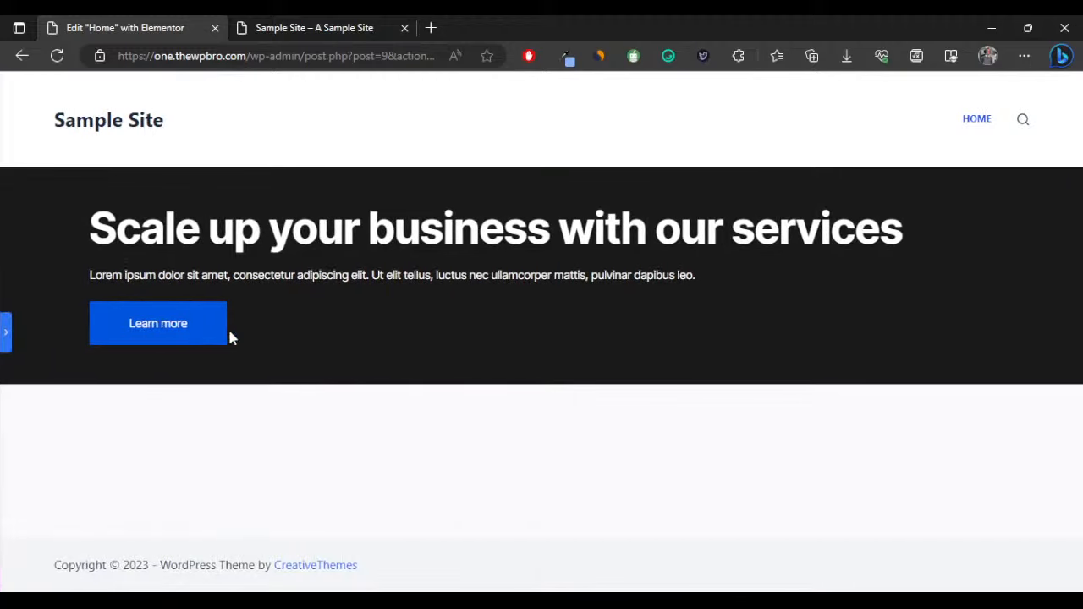
click(5, 330)
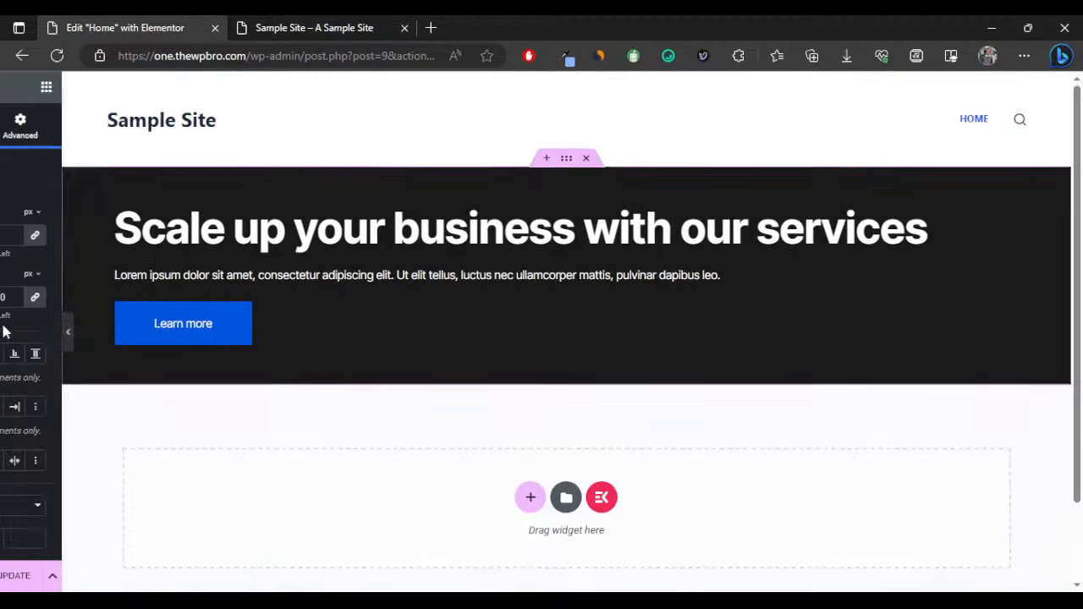
Unlink the hero padding and raise top and bottom to 150 px.
click(195, 298)
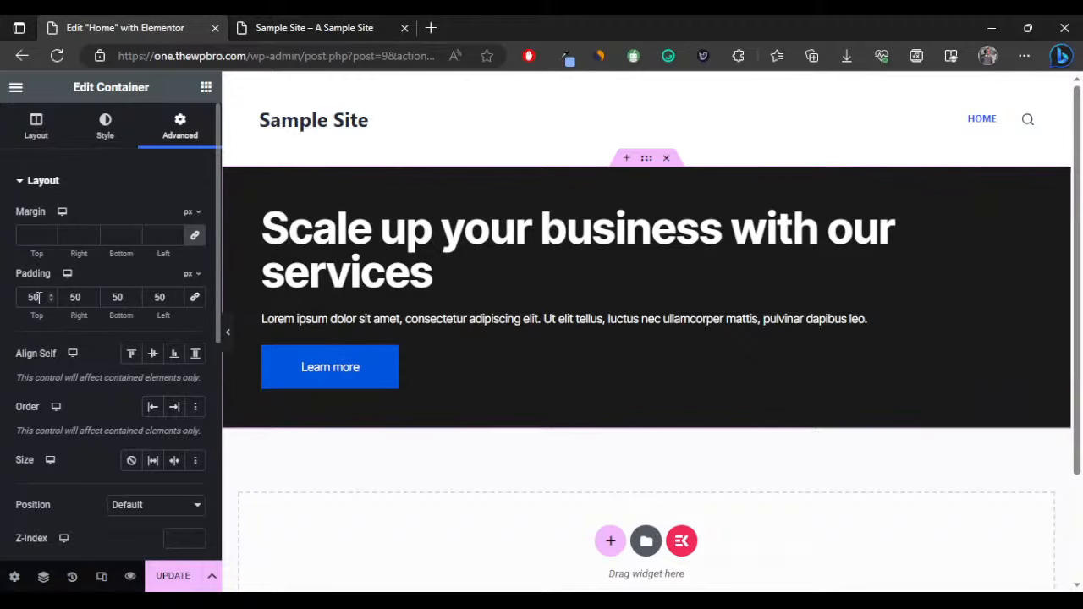
click(33, 299)
text(1)
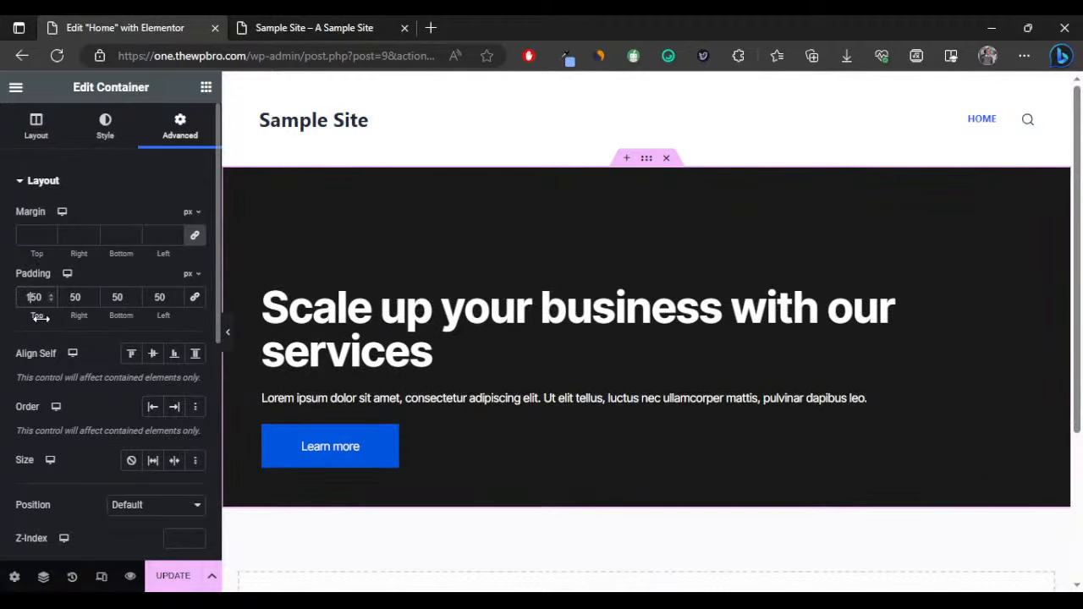
click(112, 298)
text(1)
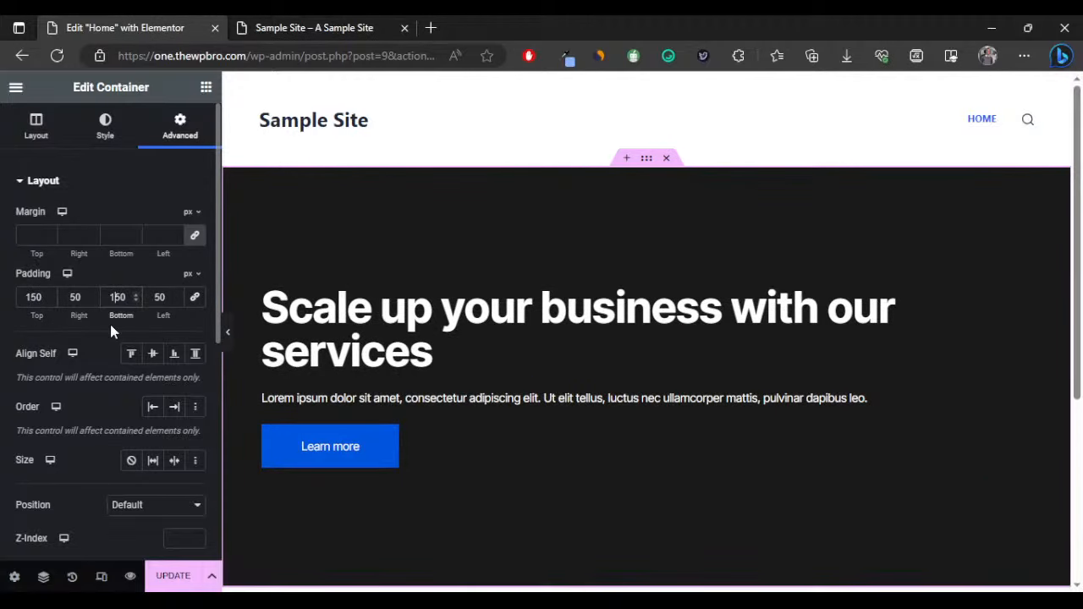
click(228, 337)
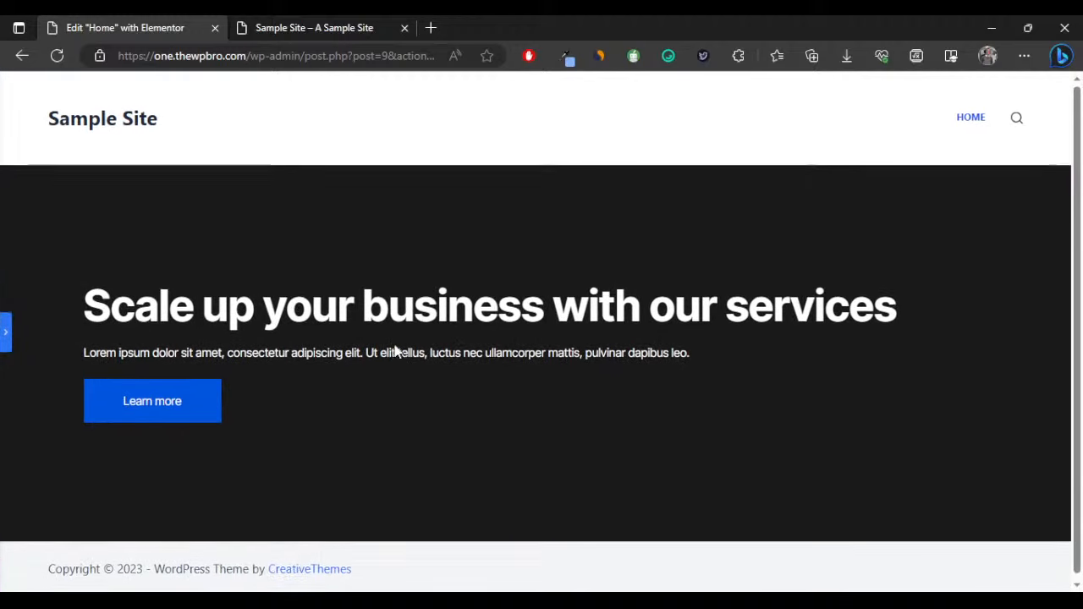
click(5, 332)
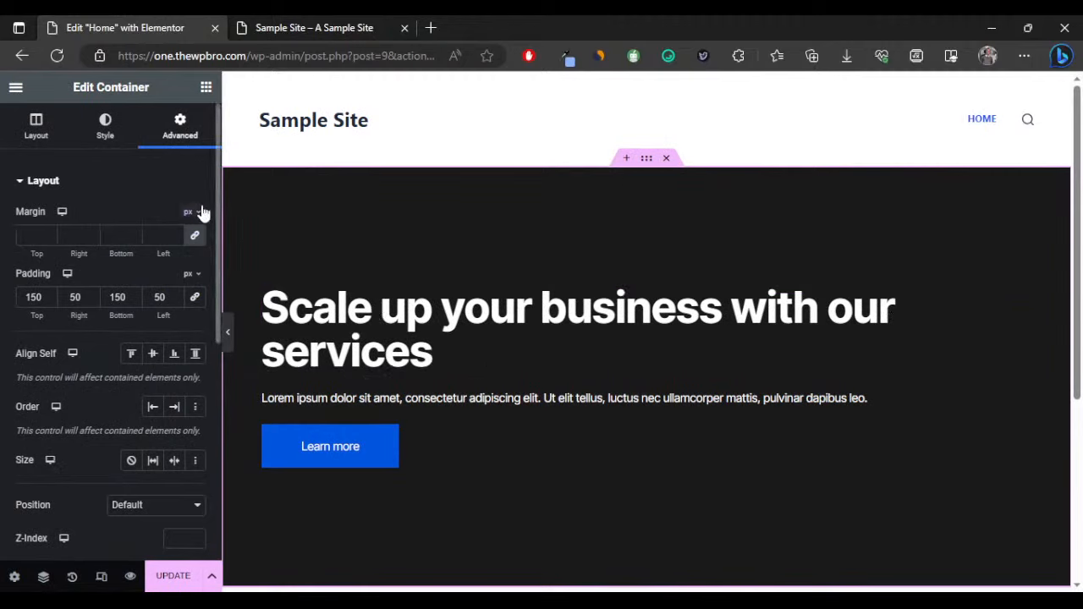
Set the hero container's Justify Content and Align Items to Center.
click(37, 129)
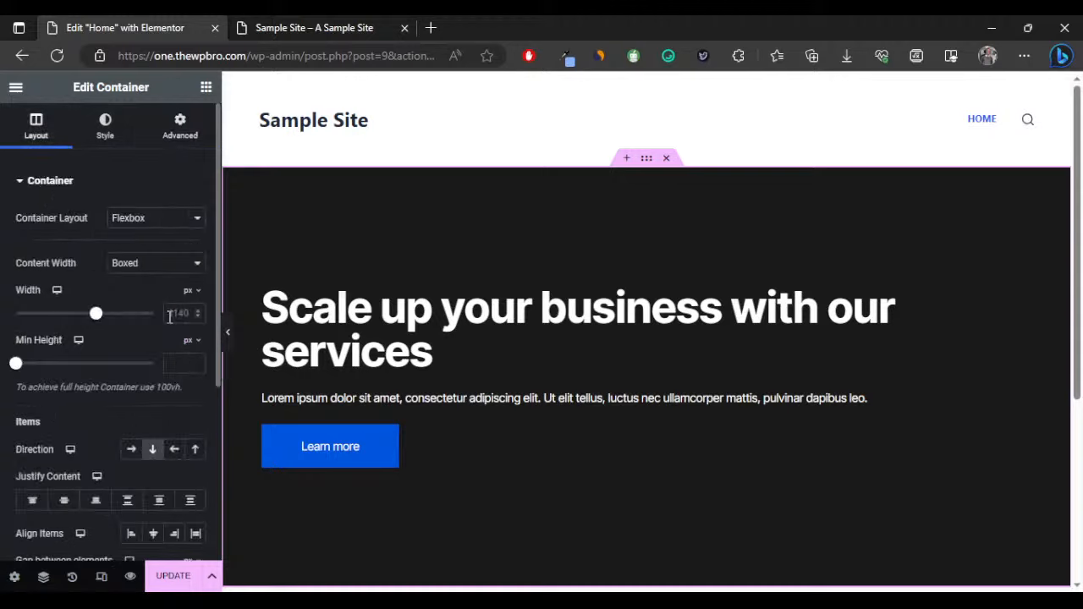
scroll(168, 319, down, 2)
click(66, 347)
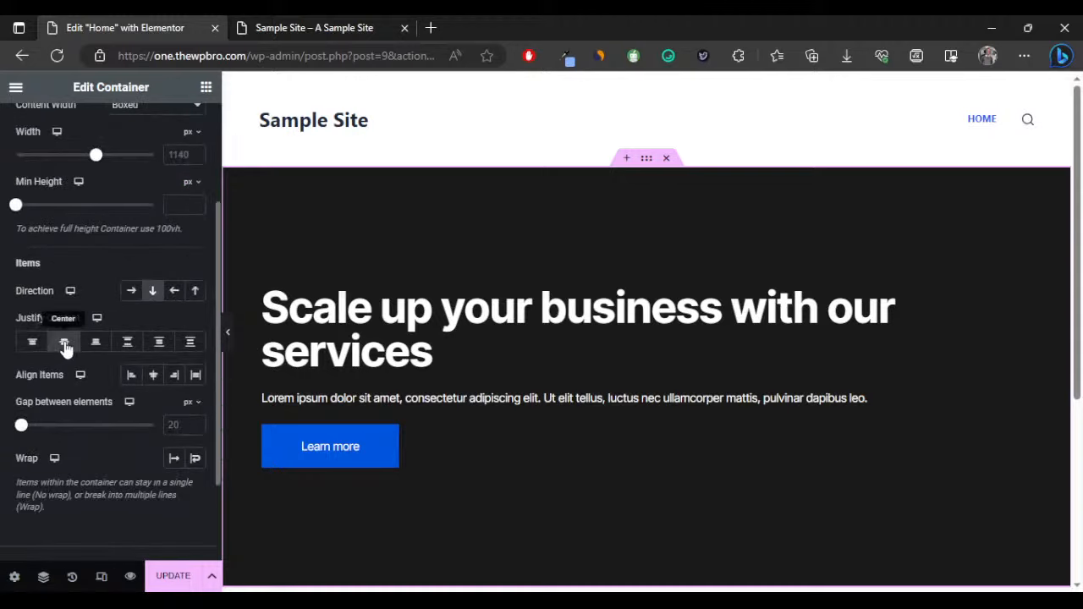
click(153, 376)
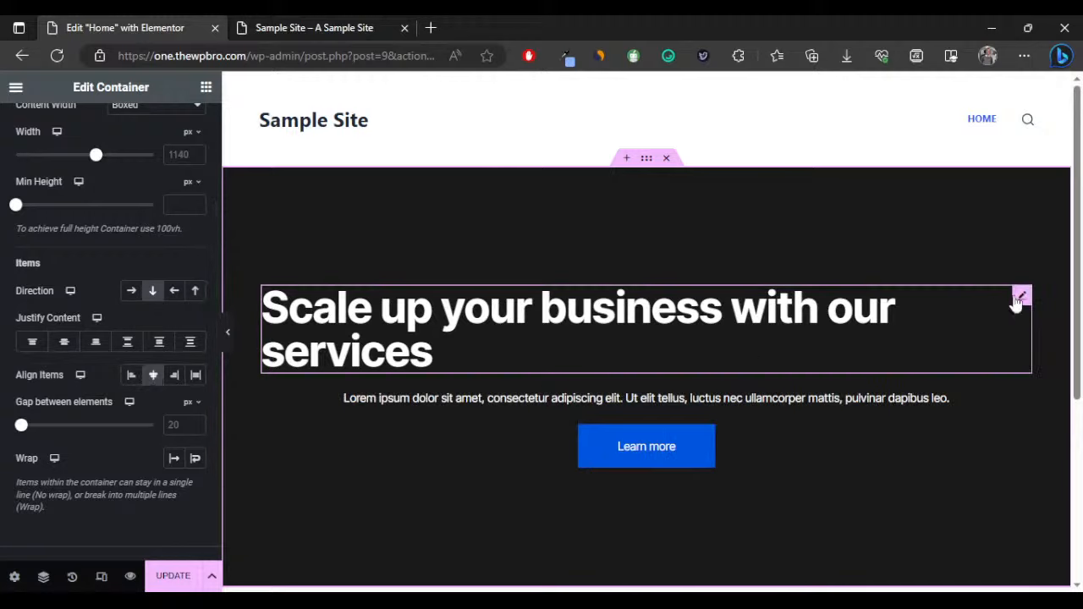
Centre-align the hero heading text and check the result.
click(1022, 295)
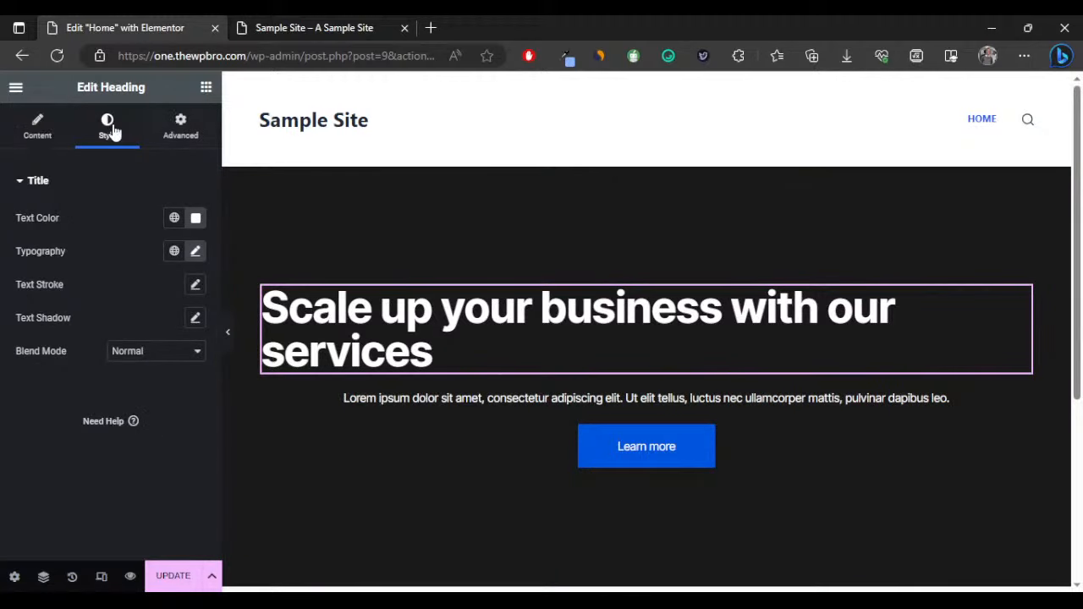
click(42, 131)
click(153, 442)
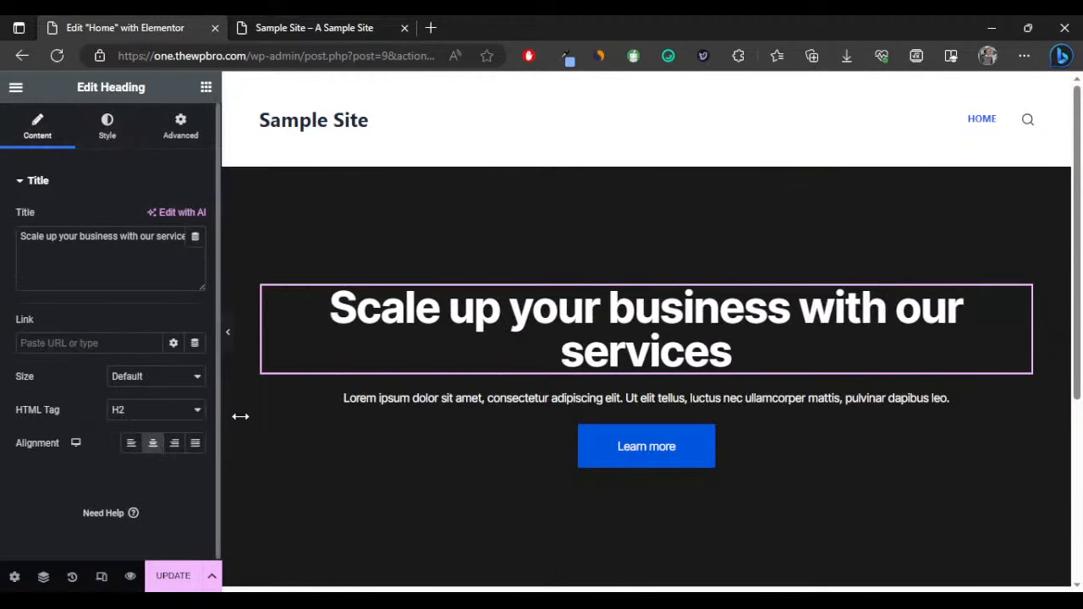
click(228, 333)
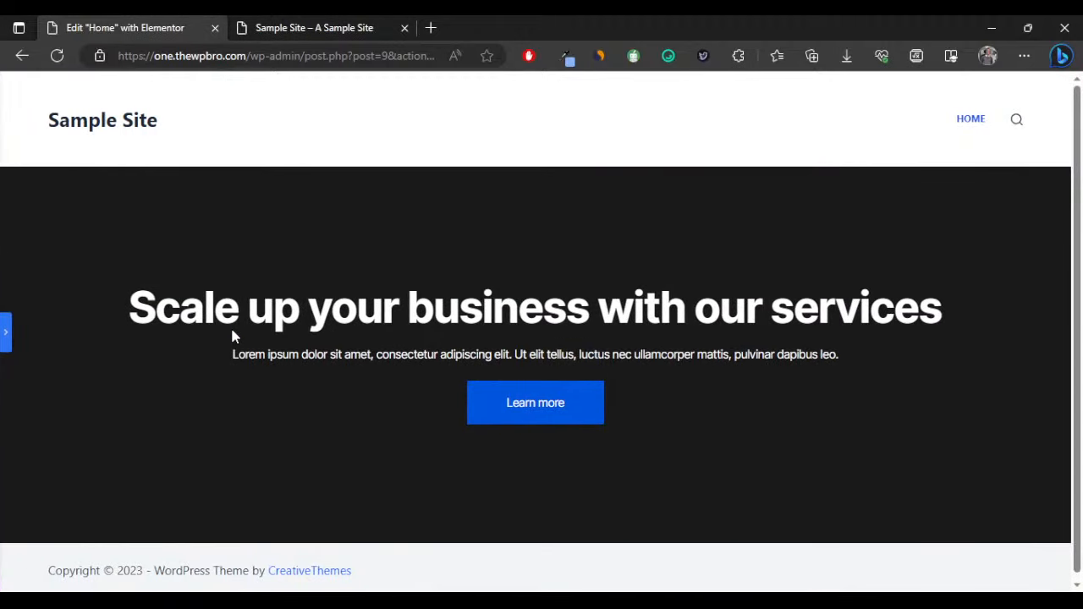
scroll(808, 383, down, 1)
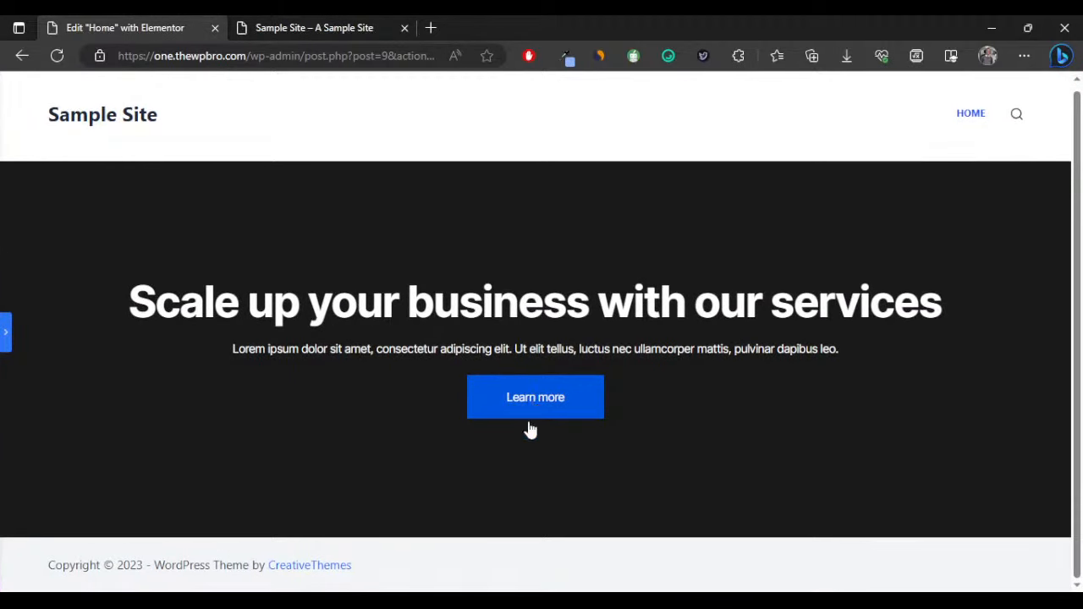
click(3, 340)
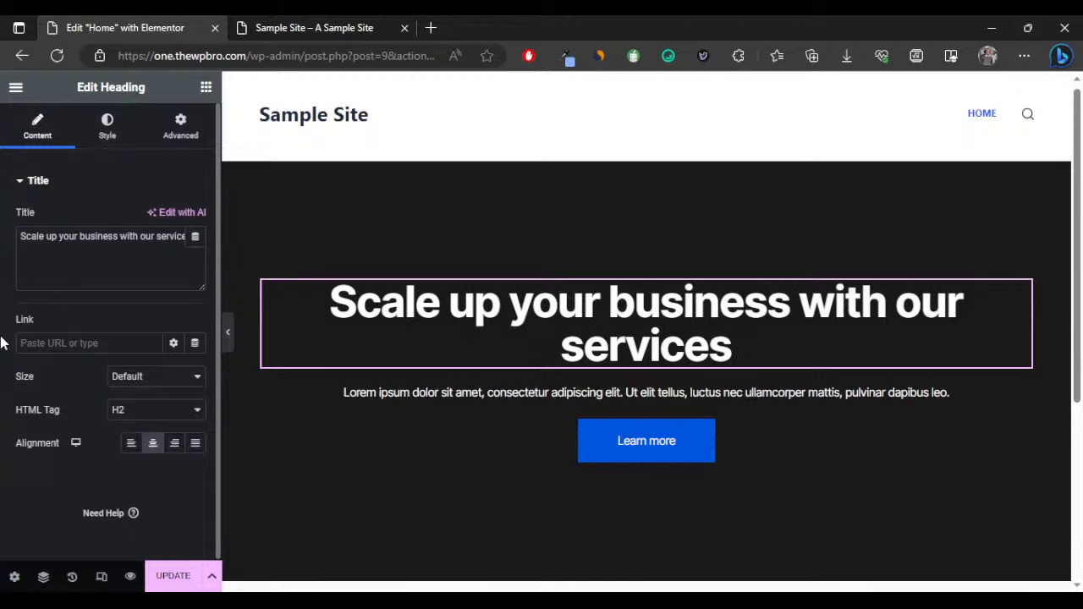
scroll(626, 423, down, 3)
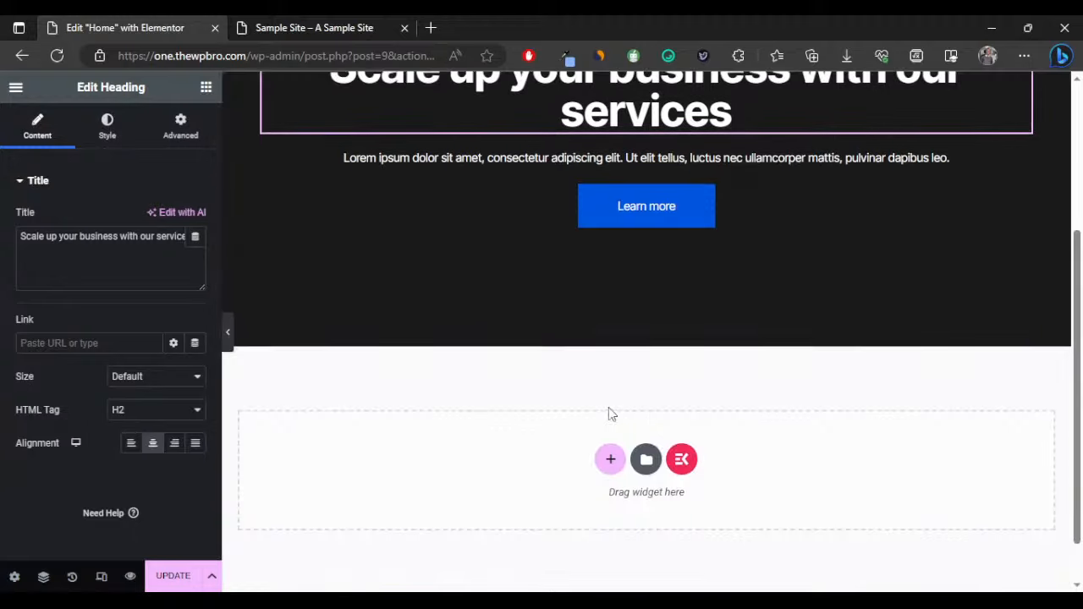
scroll(426, 435, up, 3)
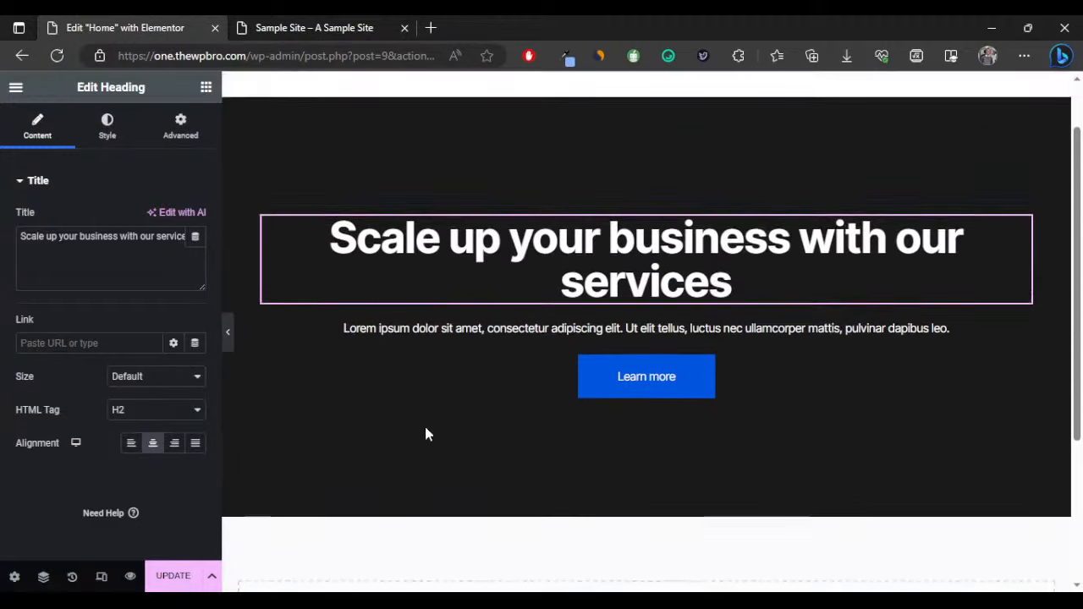
In tablet preview, centre-align the hero paragraph text.
click(102, 577)
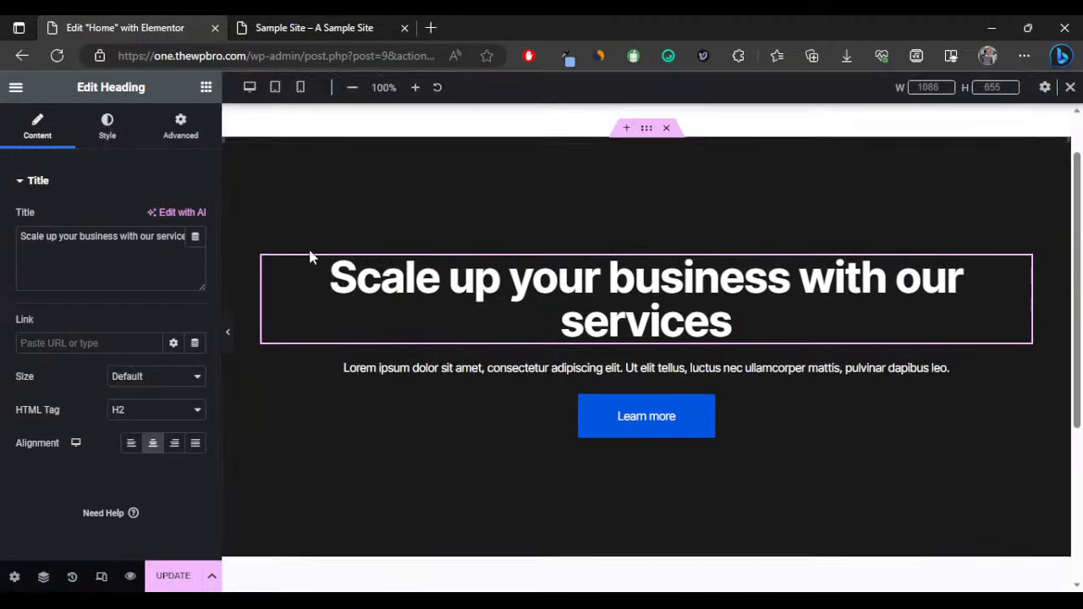
click(276, 88)
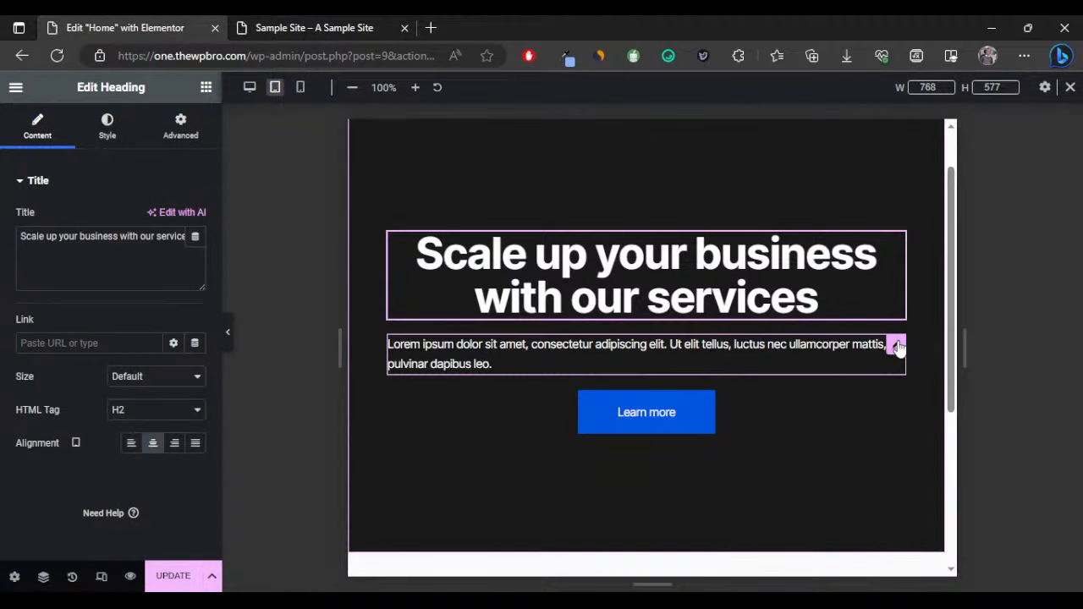
click(895, 345)
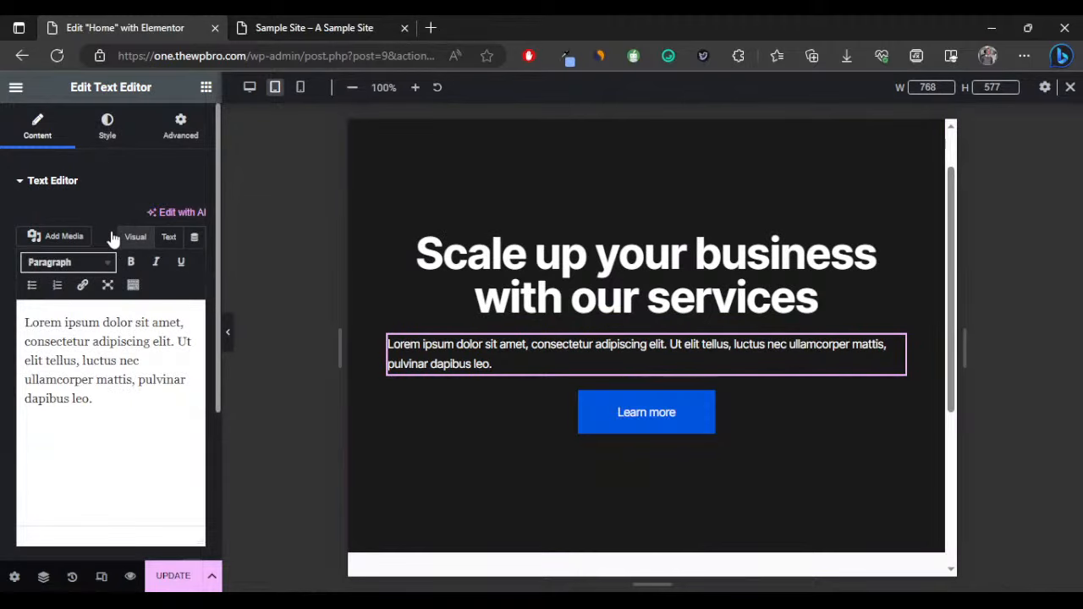
click(115, 133)
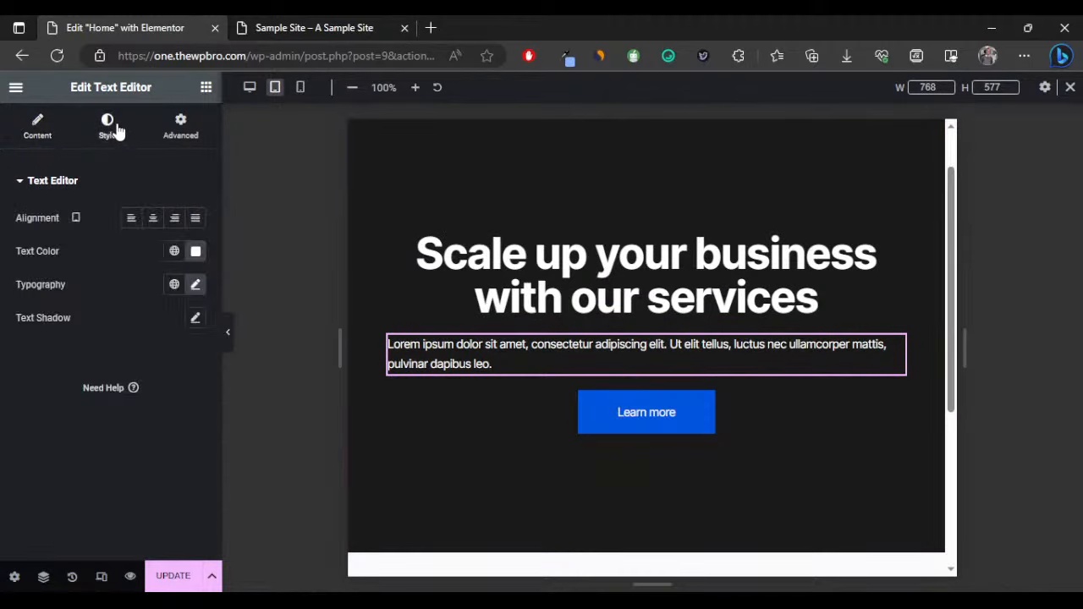
click(153, 219)
click(225, 329)
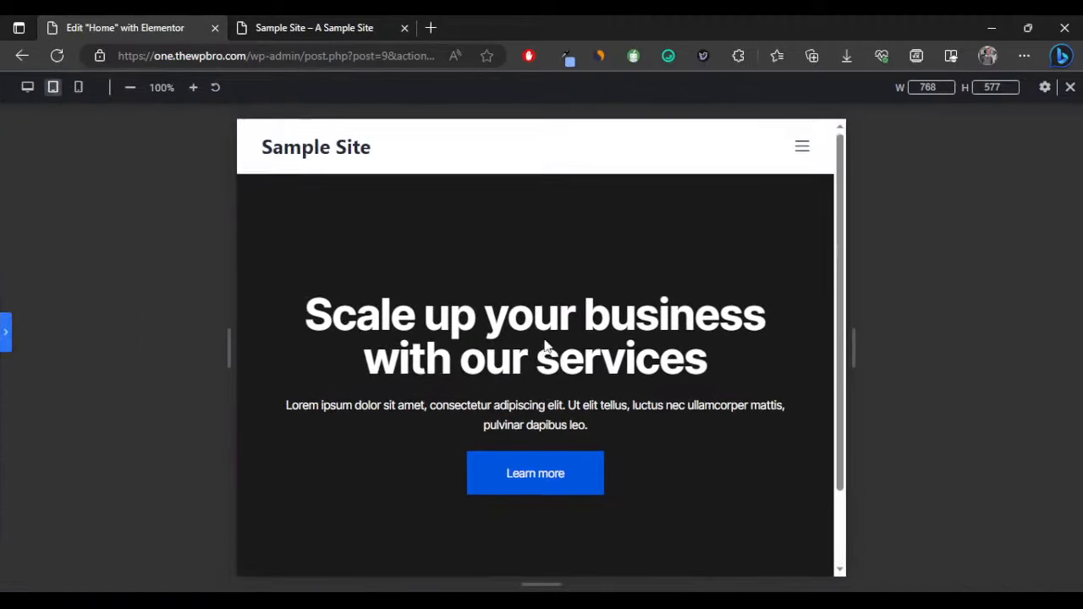
scroll(665, 345, down, 1)
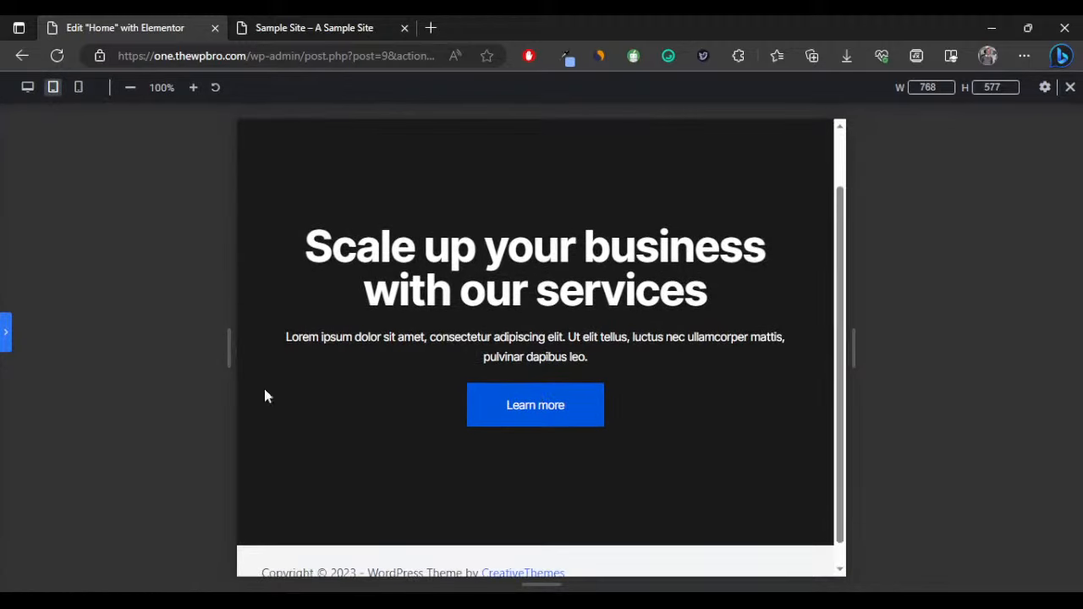
click(5, 333)
Check the hero at mobile width, then return to desktop view.
click(300, 87)
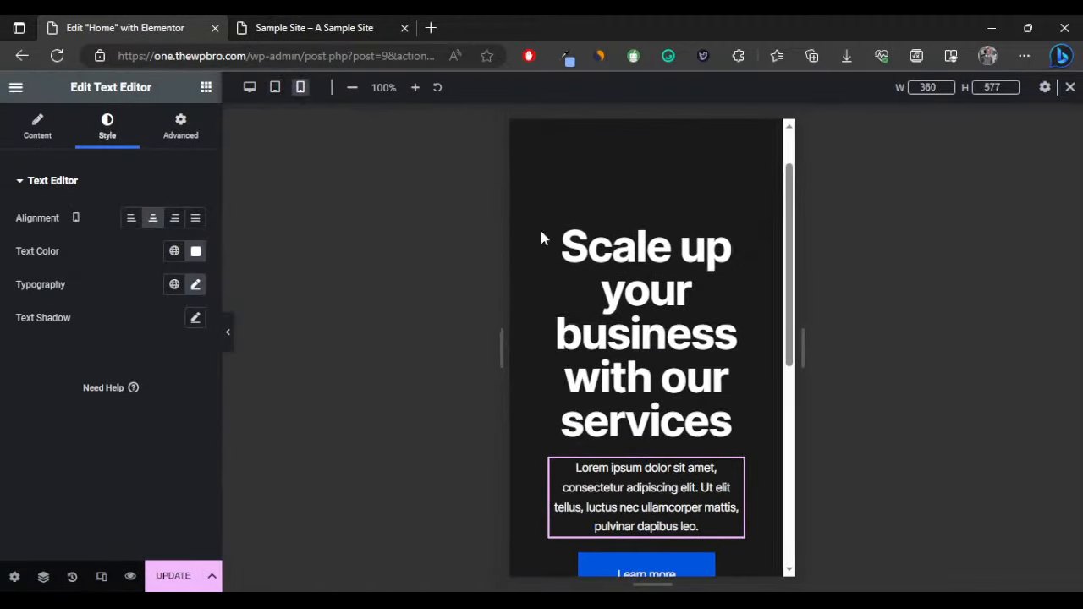
scroll(689, 314, down, 3)
scroll(687, 370, up, 4)
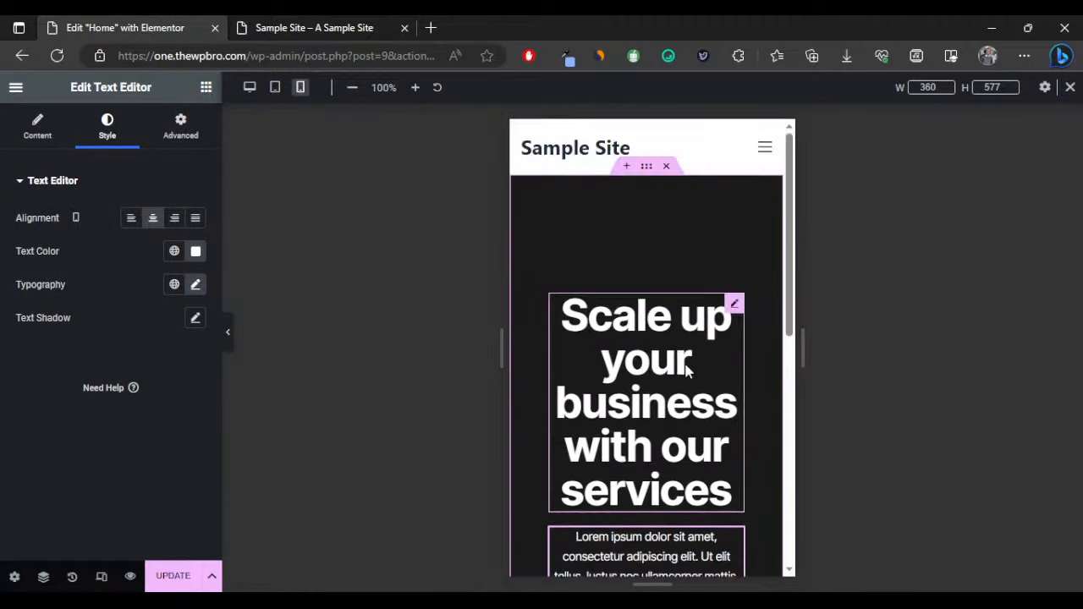
scroll(687, 369, down, 2)
click(250, 87)
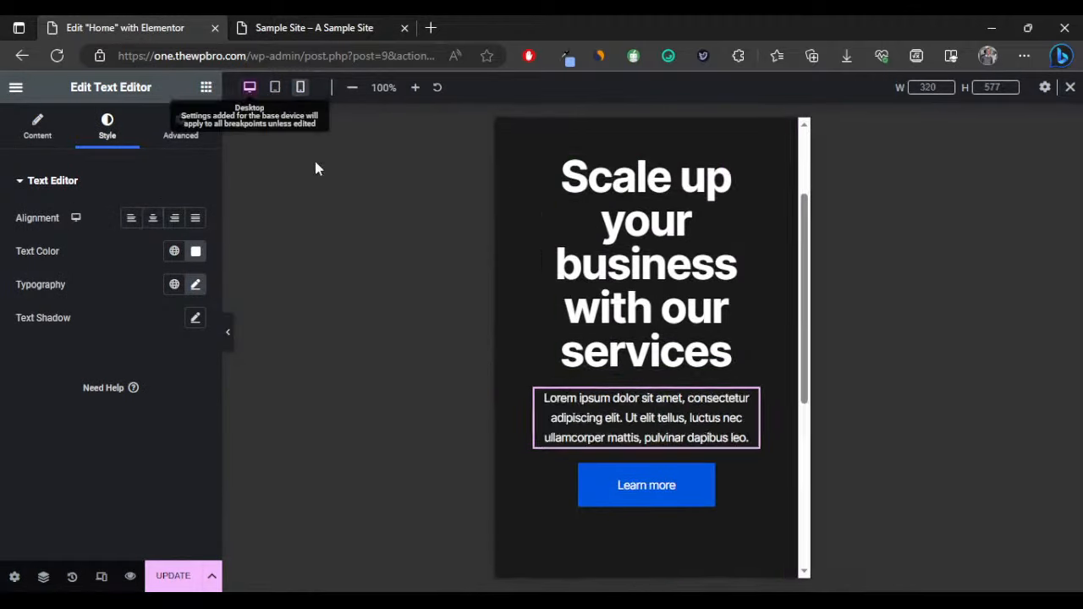
scroll(601, 297, down, 2)
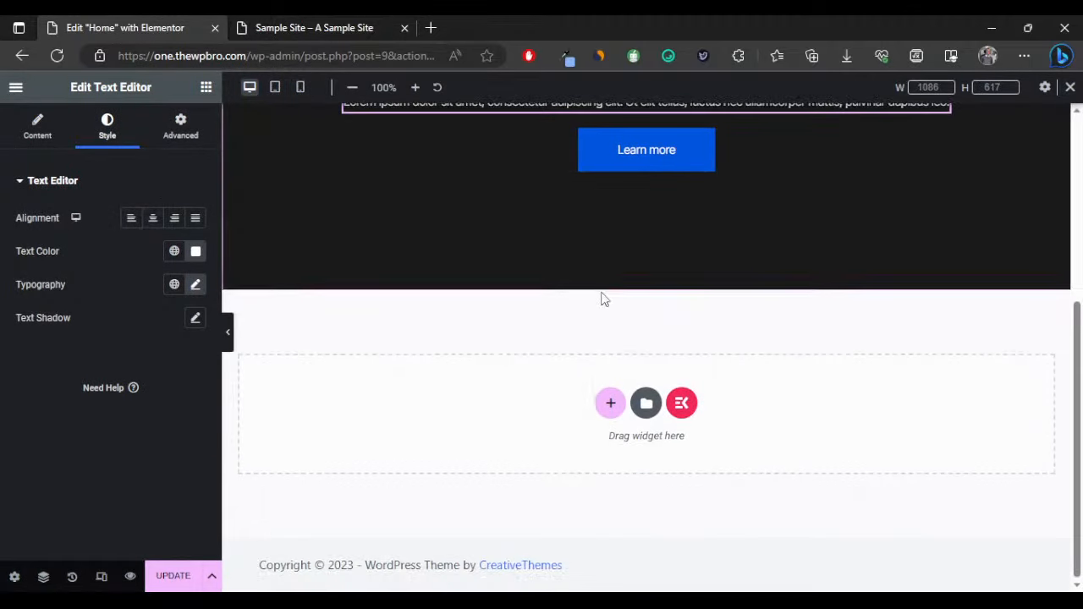
Add a flexbox section with the two-column structure below the hero.
click(610, 403)
click(613, 440)
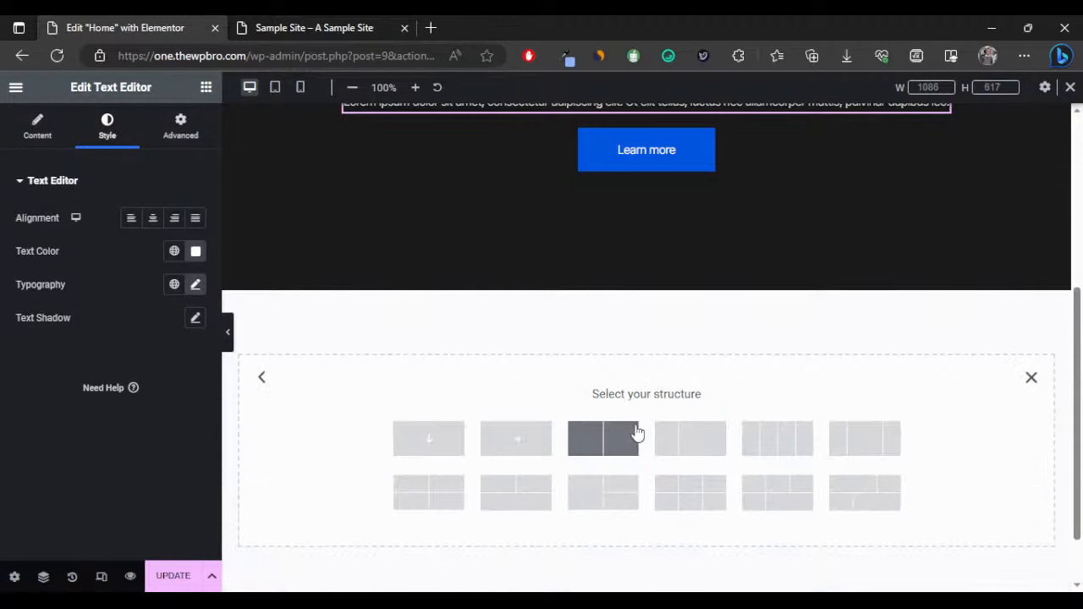
click(620, 436)
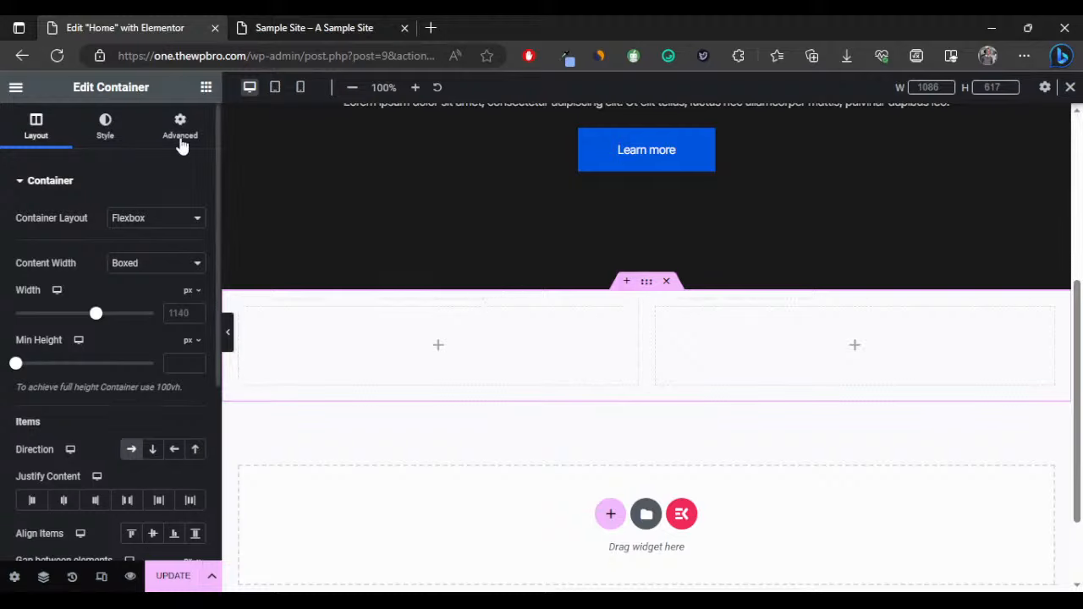
Give the new container a Classic background in light grey #f4f4f4.
click(110, 125)
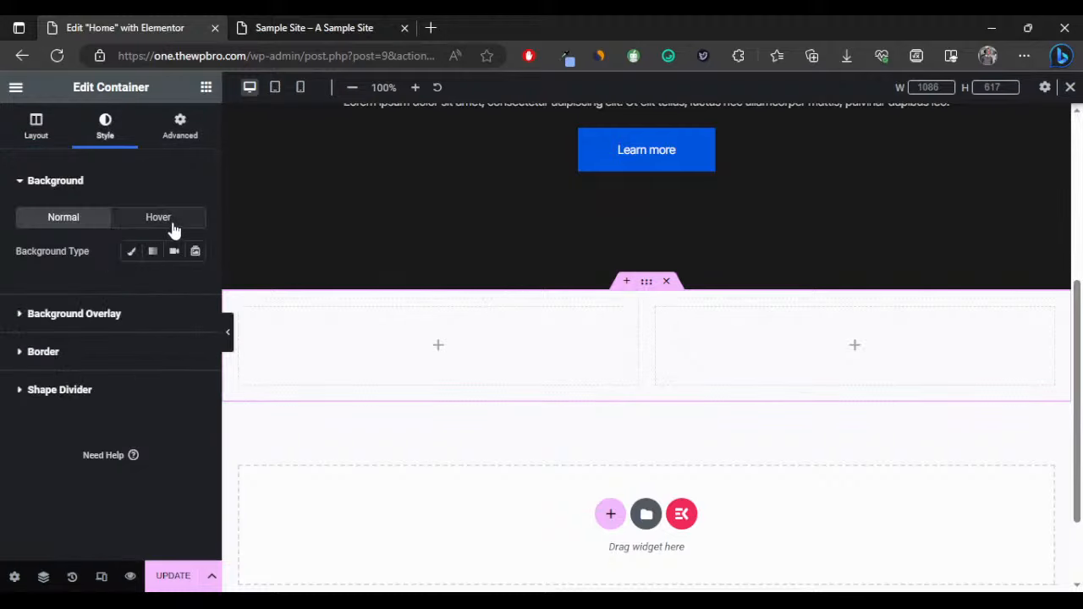
click(131, 250)
click(187, 285)
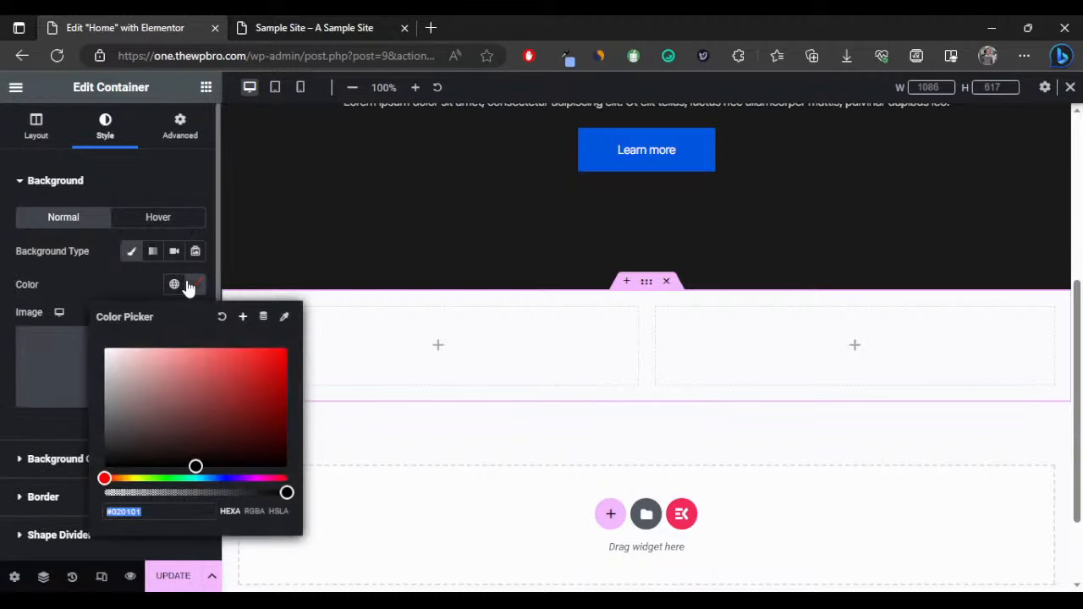
text(f4f4f4)
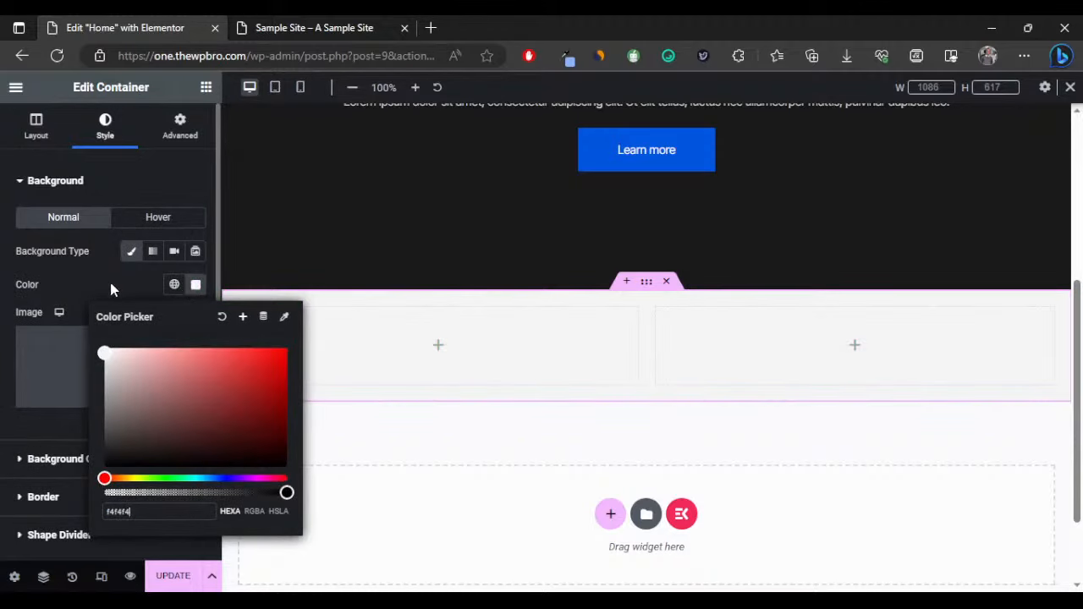
click(225, 333)
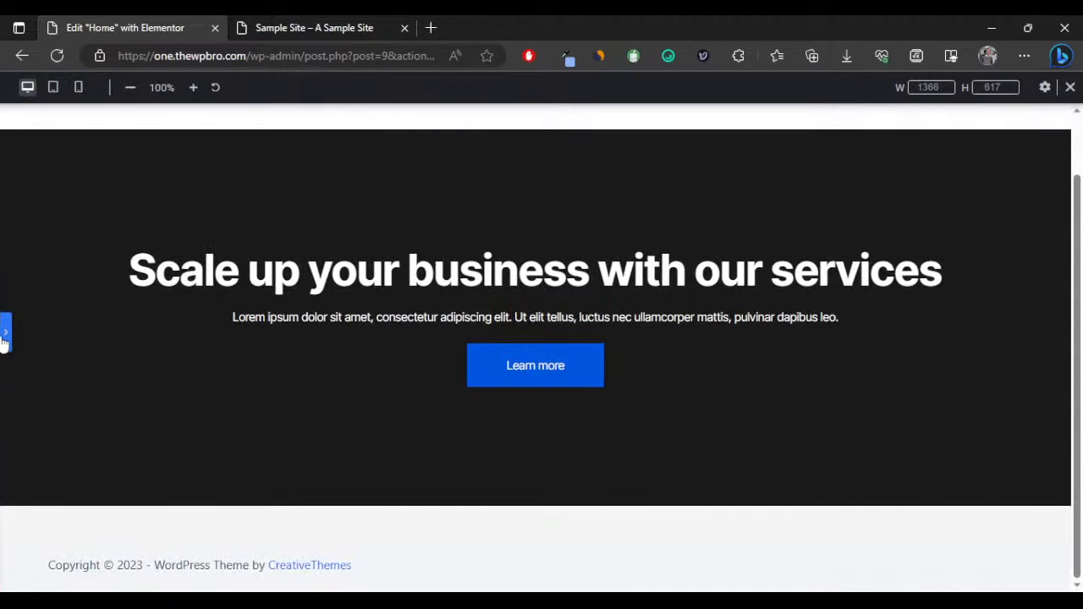
click(6, 334)
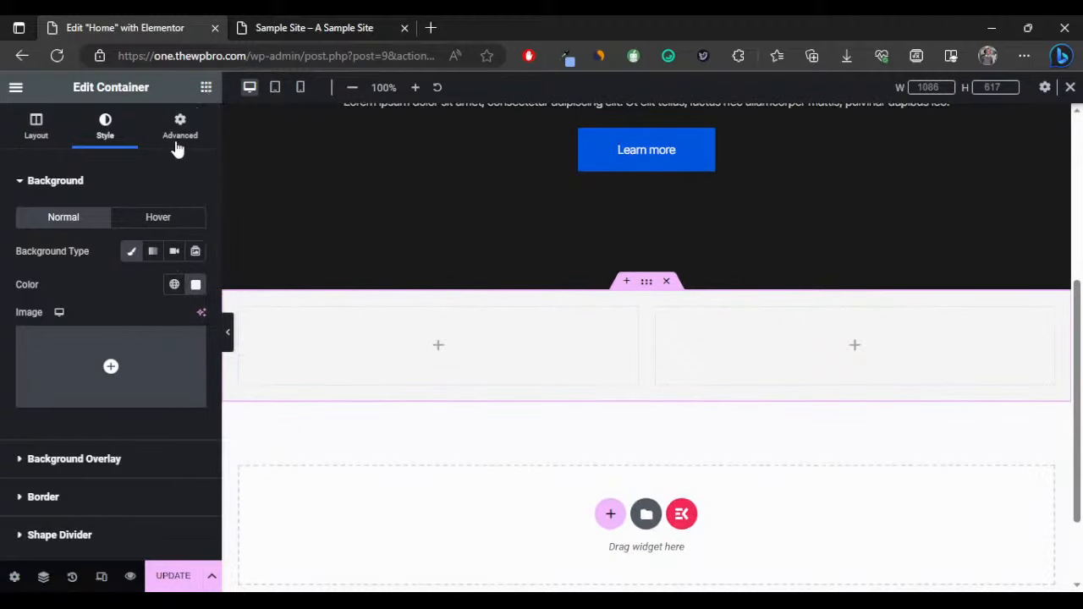
click(206, 87)
Drag a Heading widget and a Text Editor widget into the left column.
scroll(117, 360, down, 2)
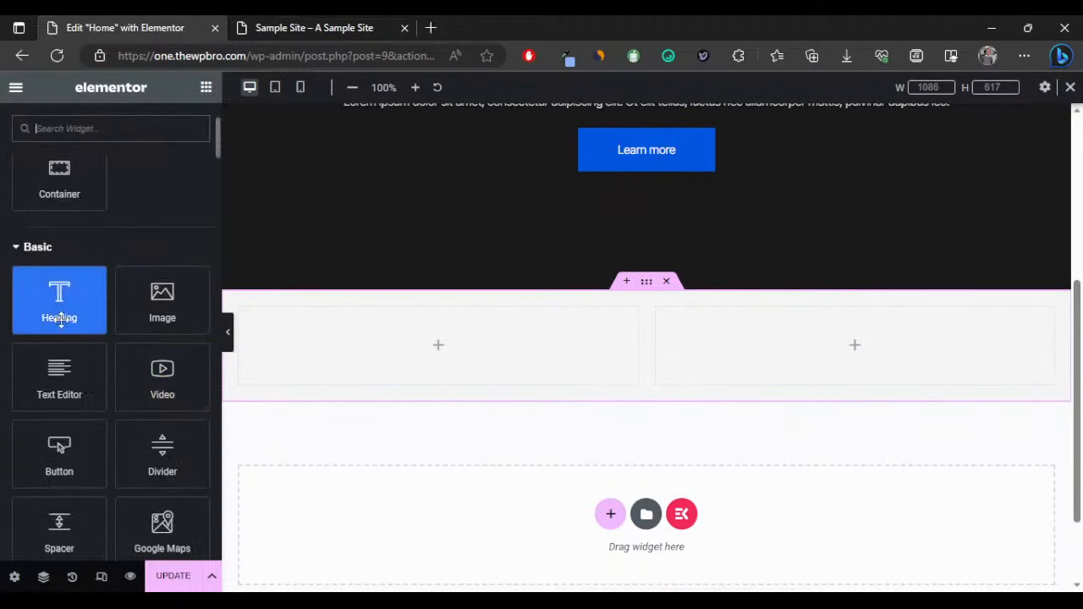
drag(58, 287, 357, 325)
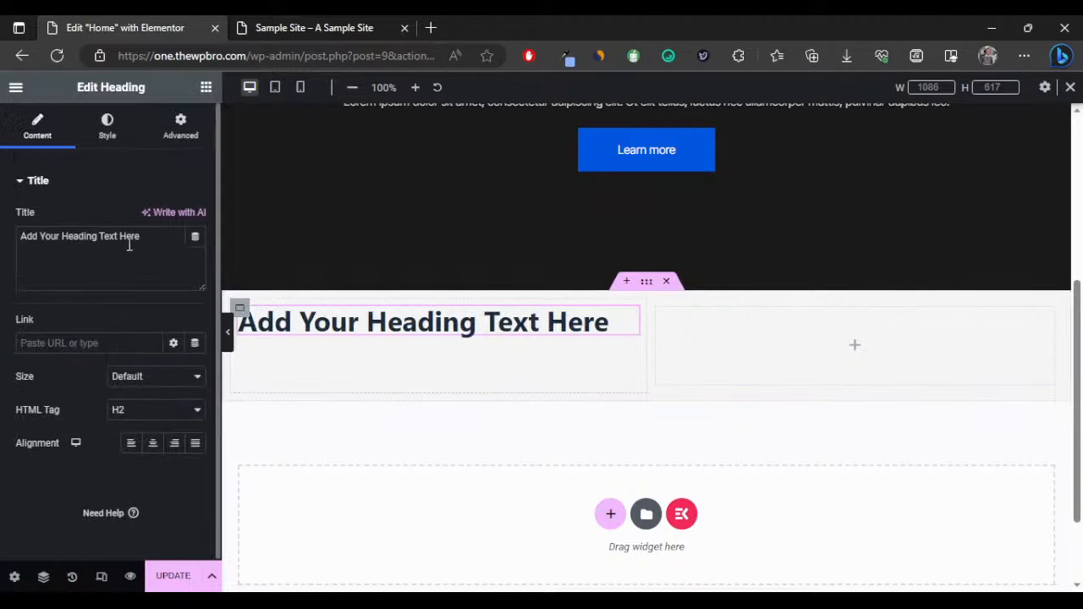
click(206, 88)
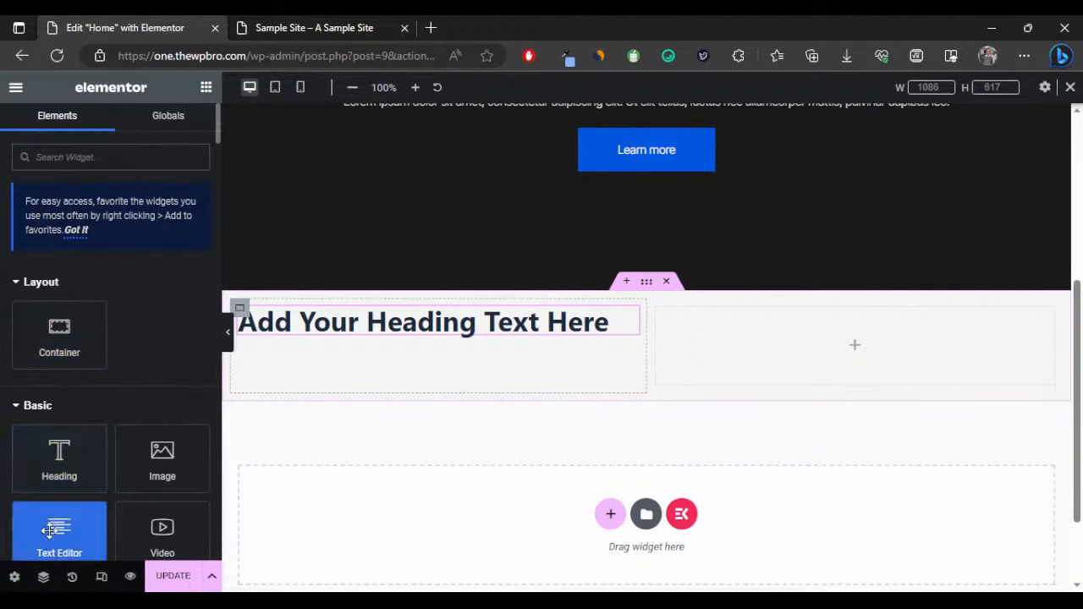
scroll(60, 529, down, 1)
drag(59, 457, 427, 323)
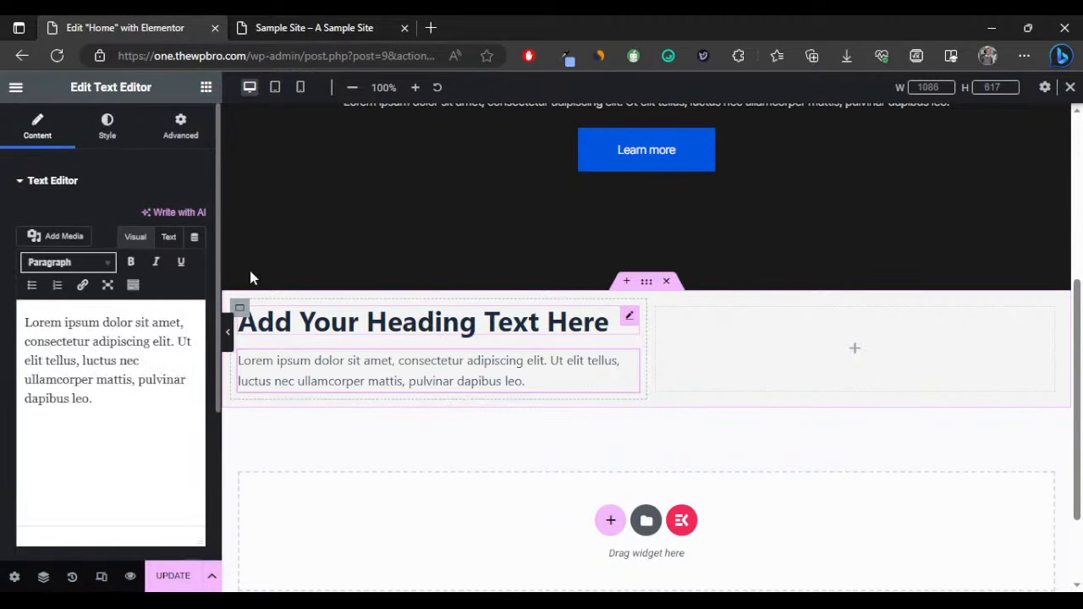
scroll(528, 241, up, 1)
scroll(307, 455, down, 1)
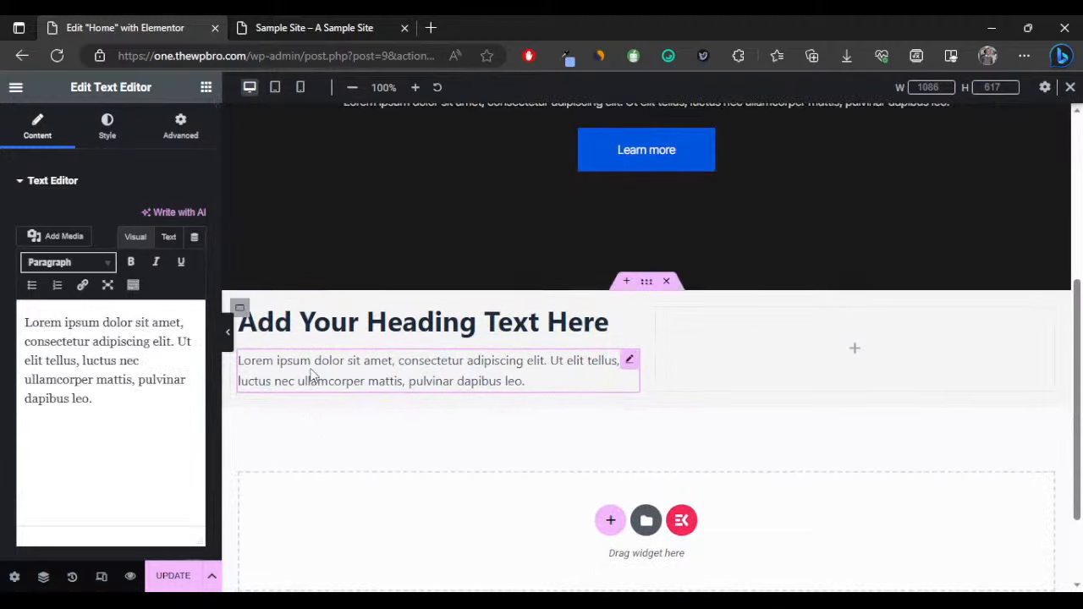
Copy the hero's Learn more button and paste it below the left-column paragraph.
right_click(653, 181)
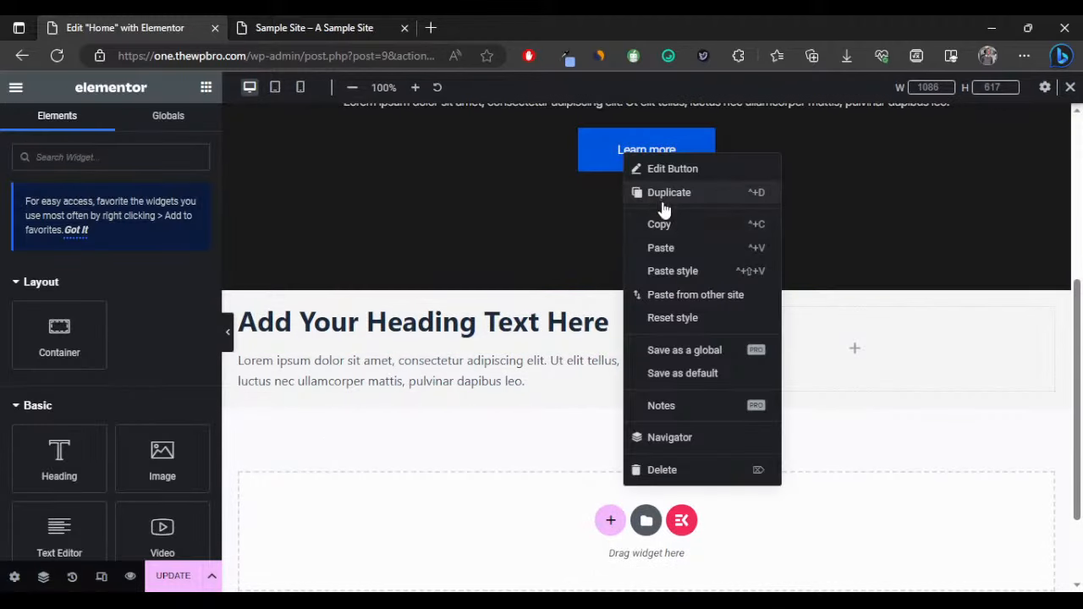
click(664, 224)
right_click(336, 390)
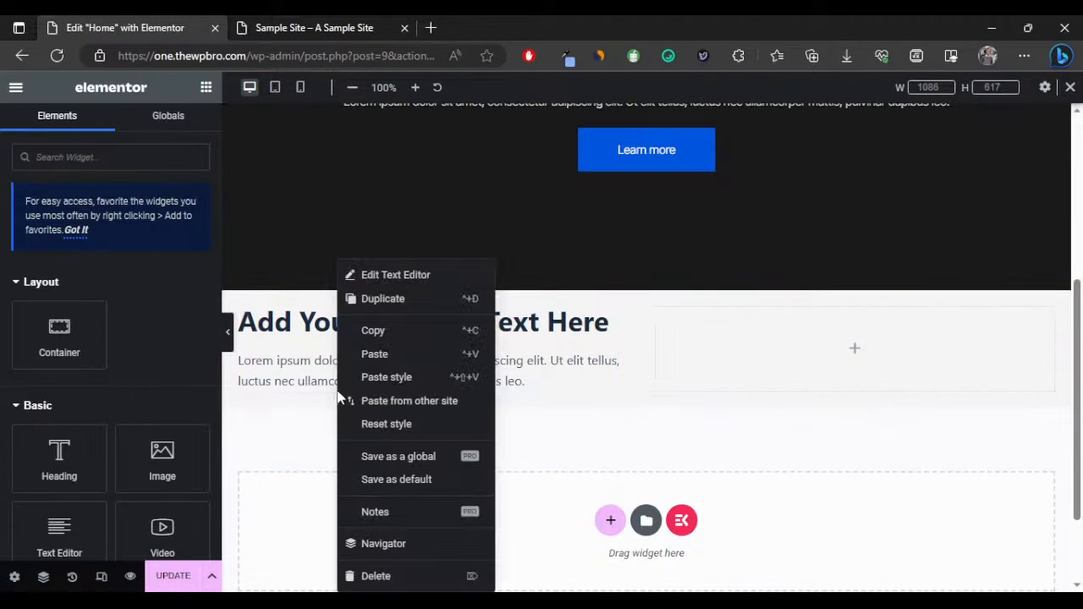
click(376, 353)
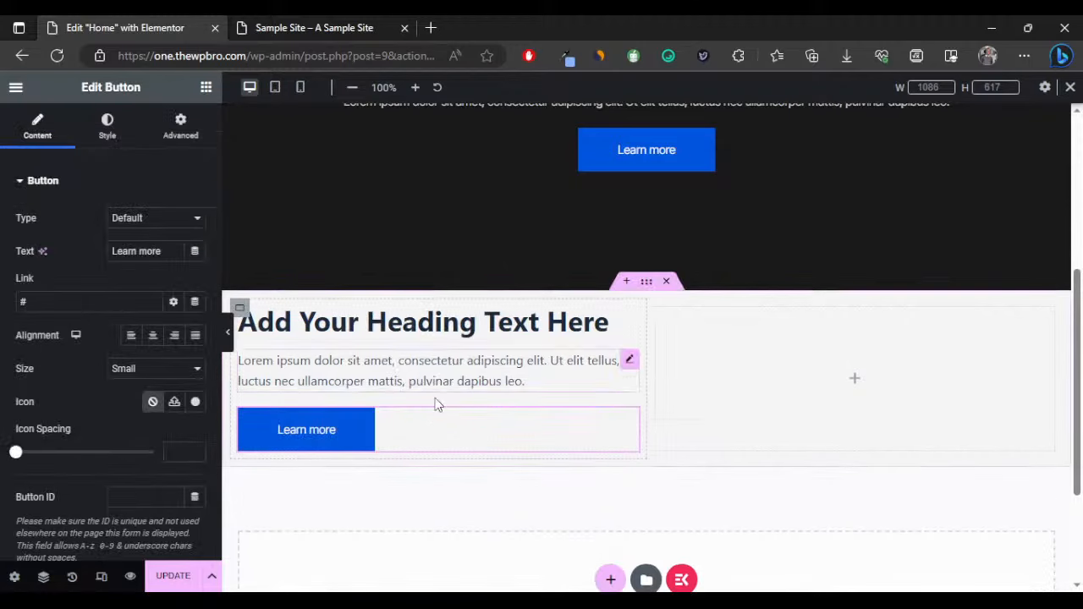
scroll(456, 325, up, 2)
scroll(471, 310, down, 2)
scroll(453, 271, up, 1)
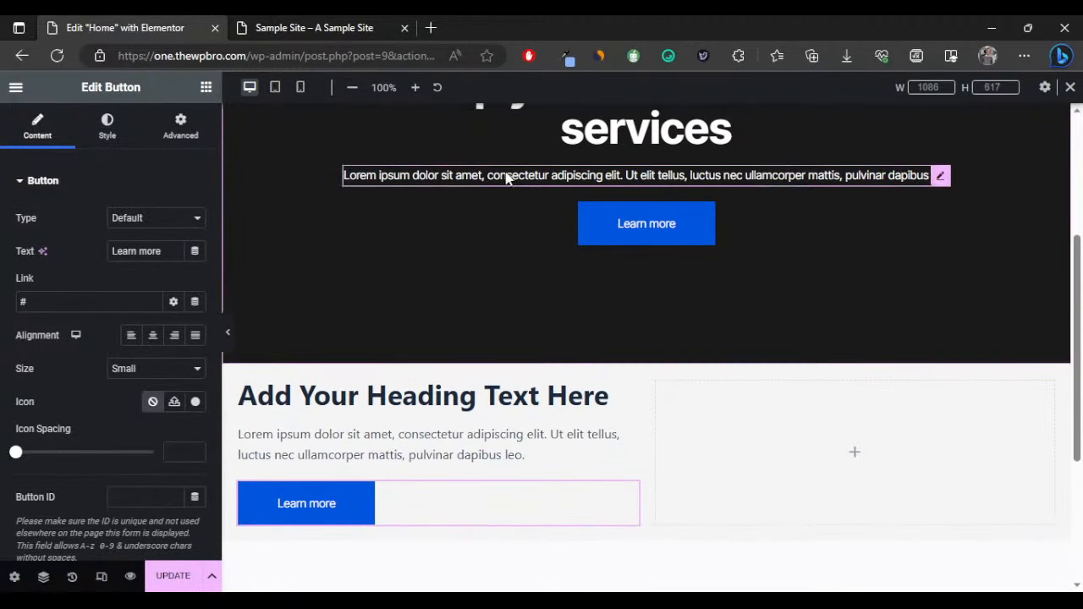
scroll(491, 179, up, 1)
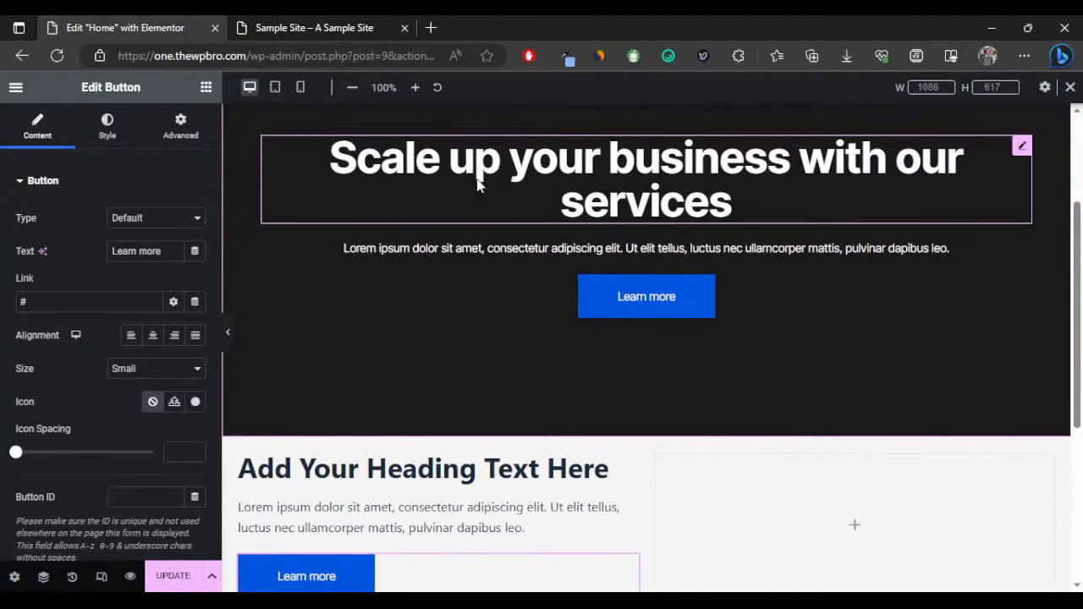
scroll(254, 456, down, 1)
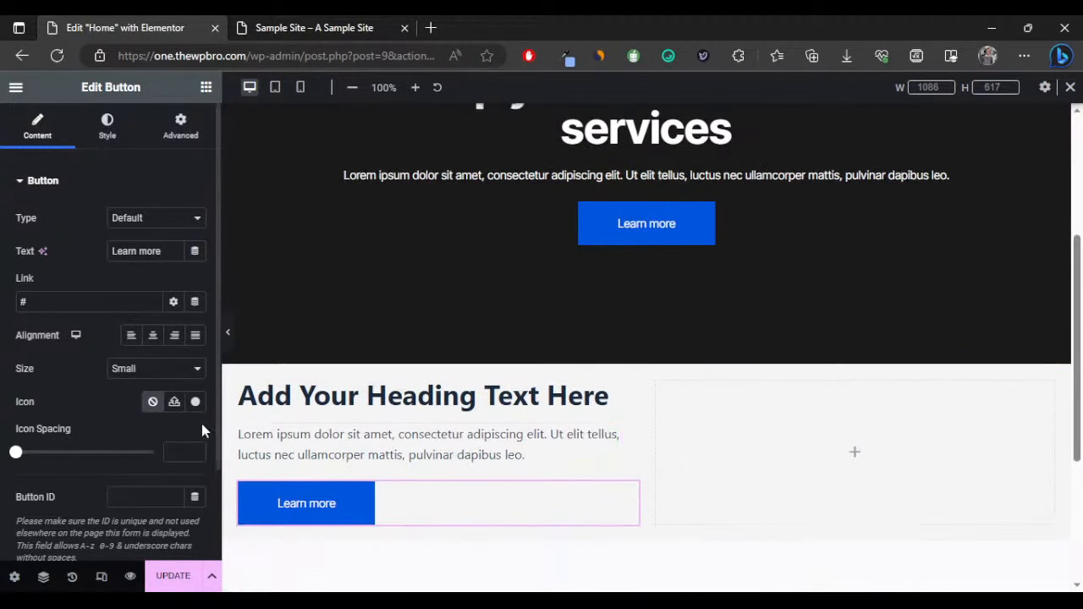
Set the left-column paragraph's text colour to dark grey #1A1A1A.
click(368, 437)
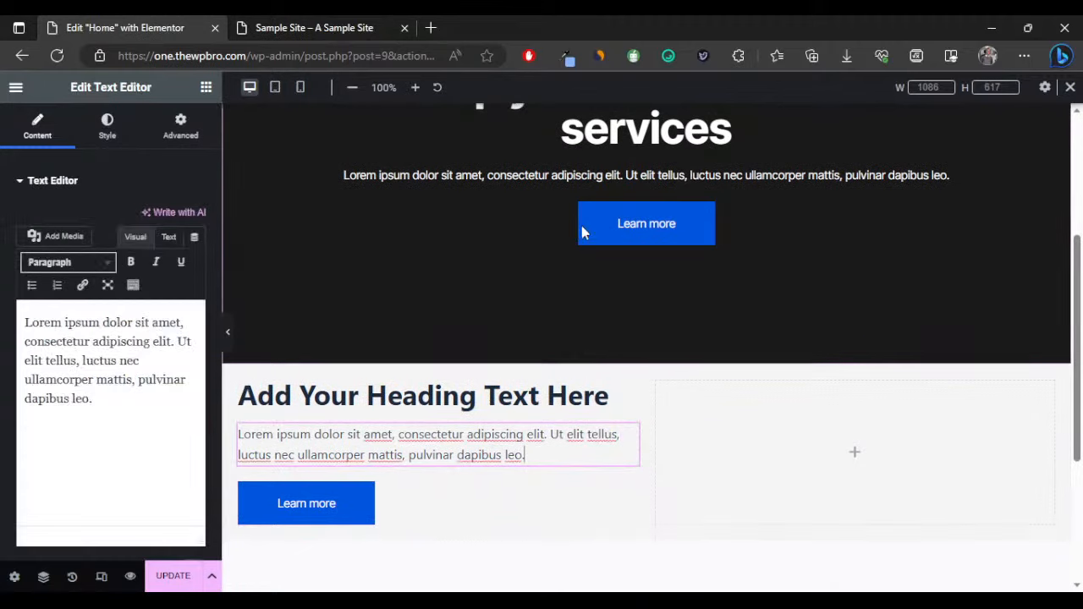
click(107, 125)
click(197, 254)
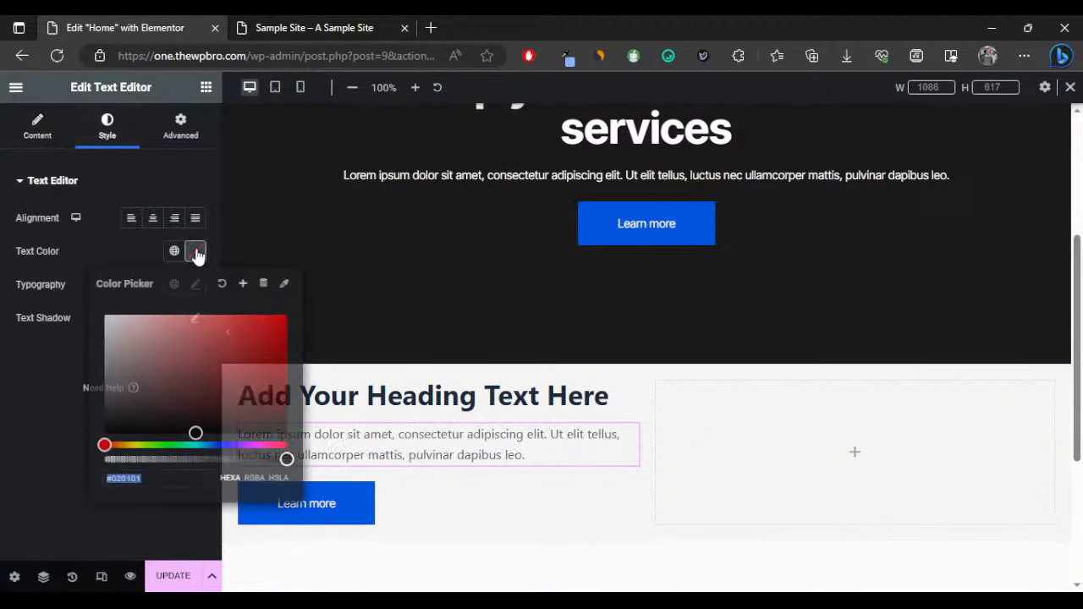
text(1)
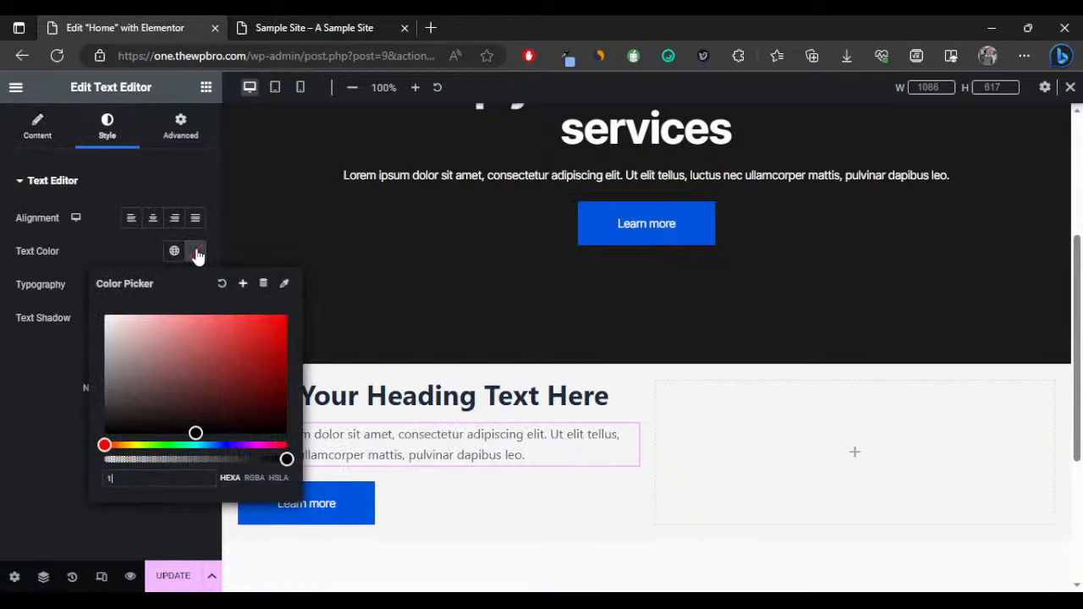
text(a1a)
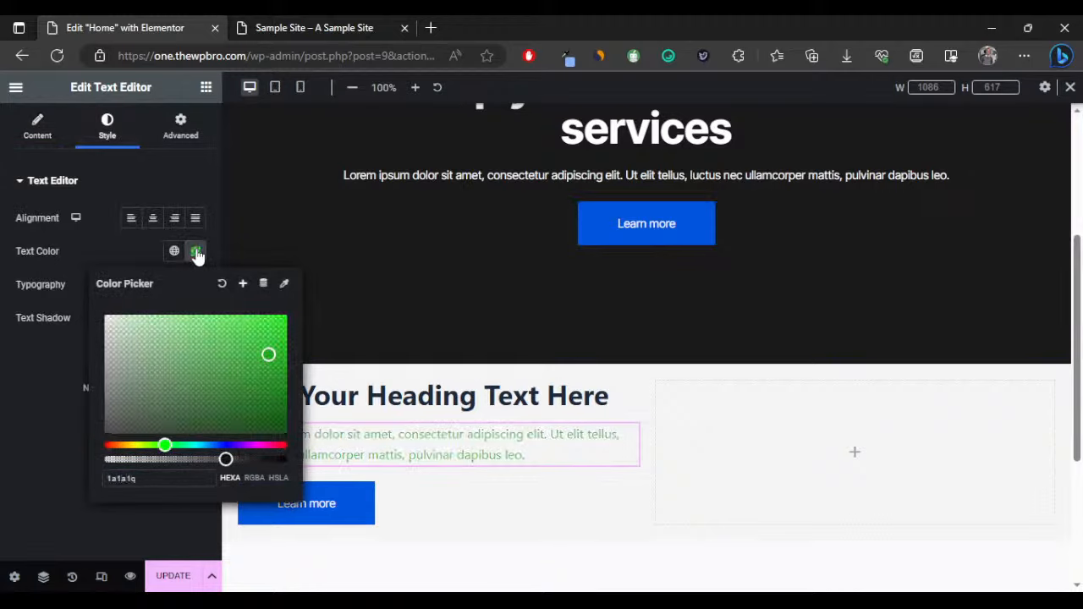
text(1a)
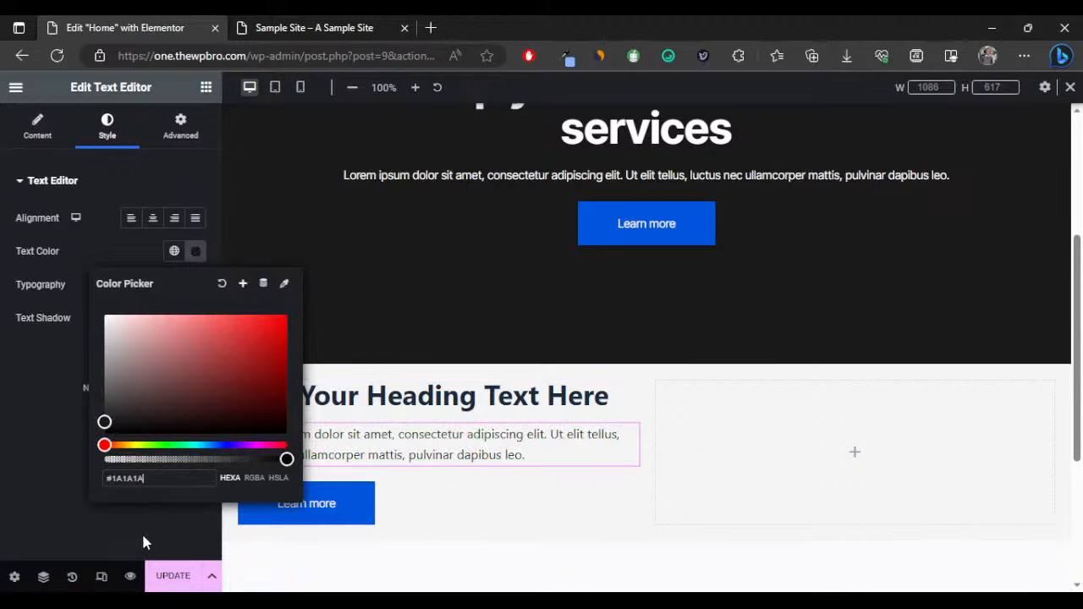
click(50, 461)
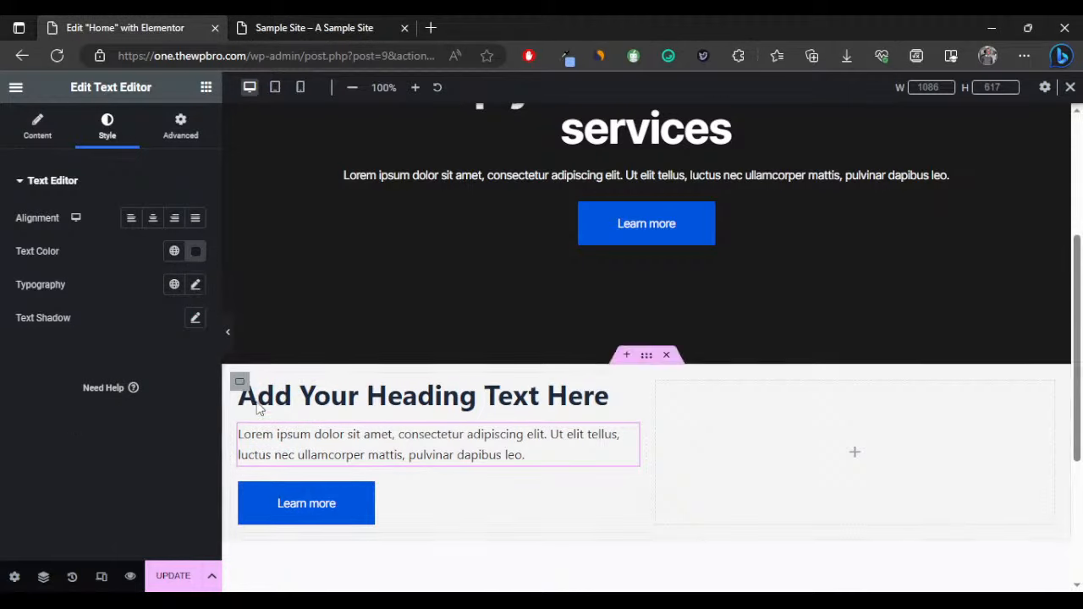
Set the paragraph font to Inter Tight at 15 px.
click(195, 285)
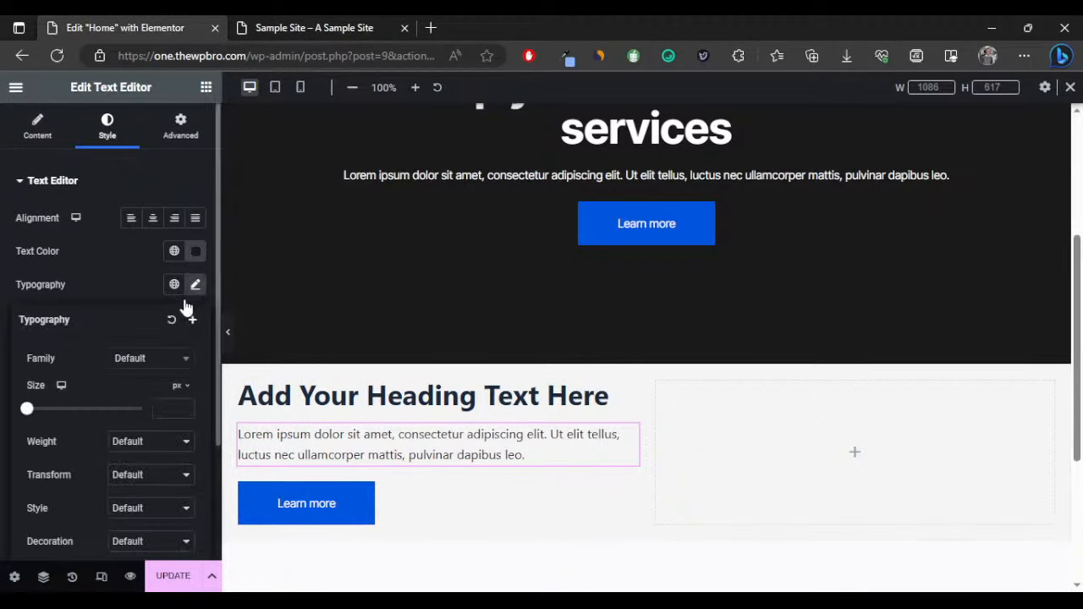
click(148, 359)
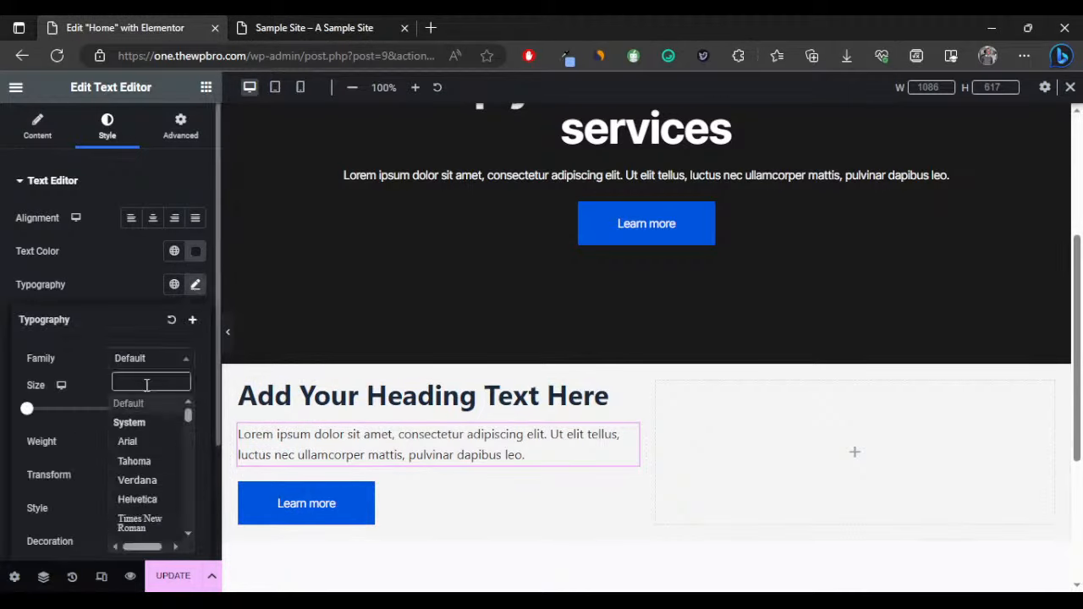
text(inter)
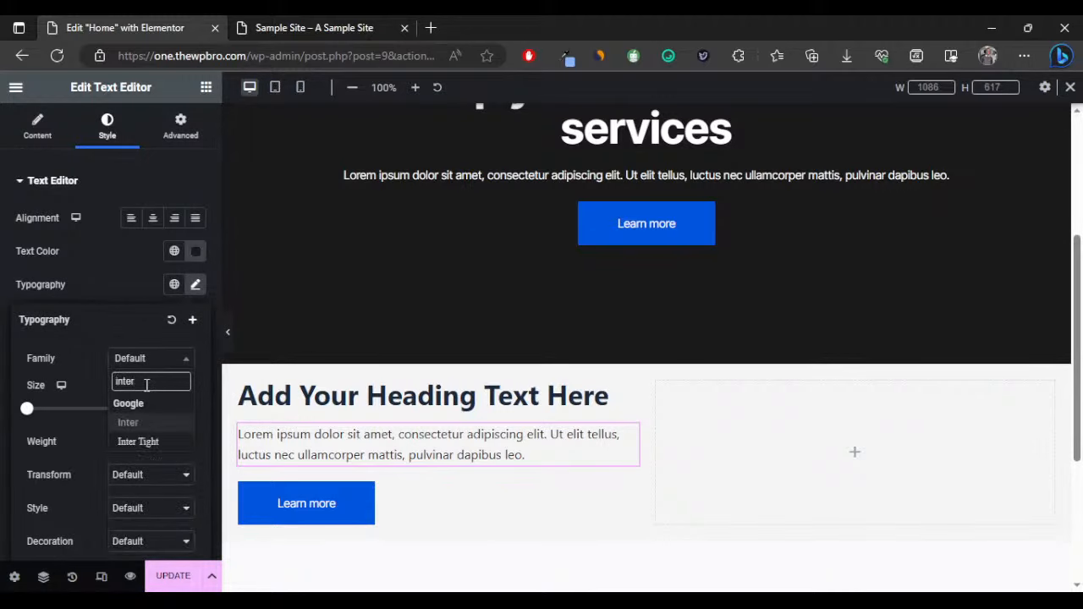
key(Down)
key(Return)
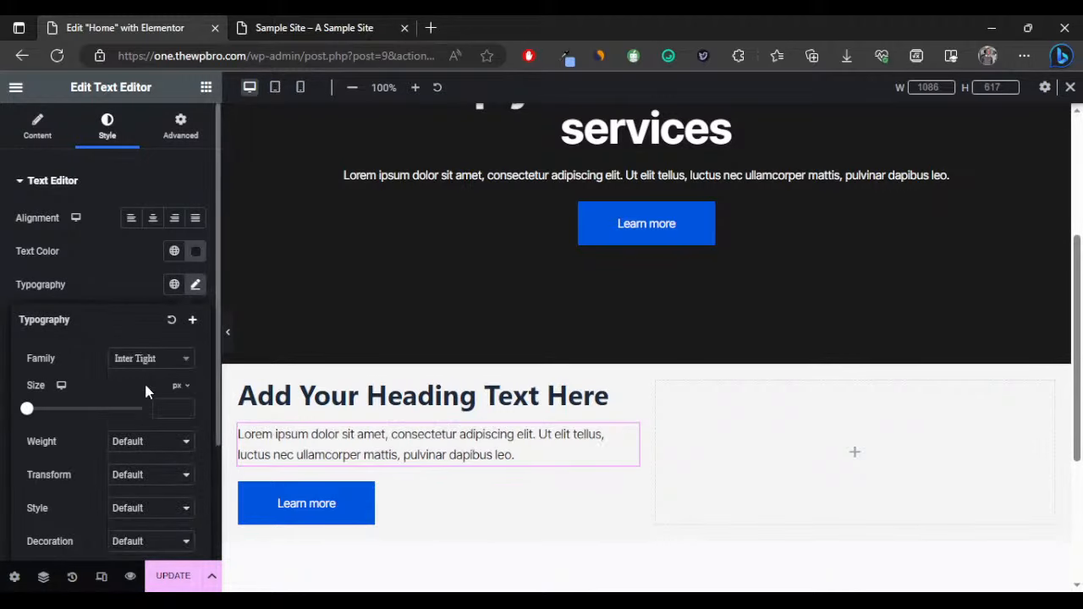
click(164, 407)
text(14)
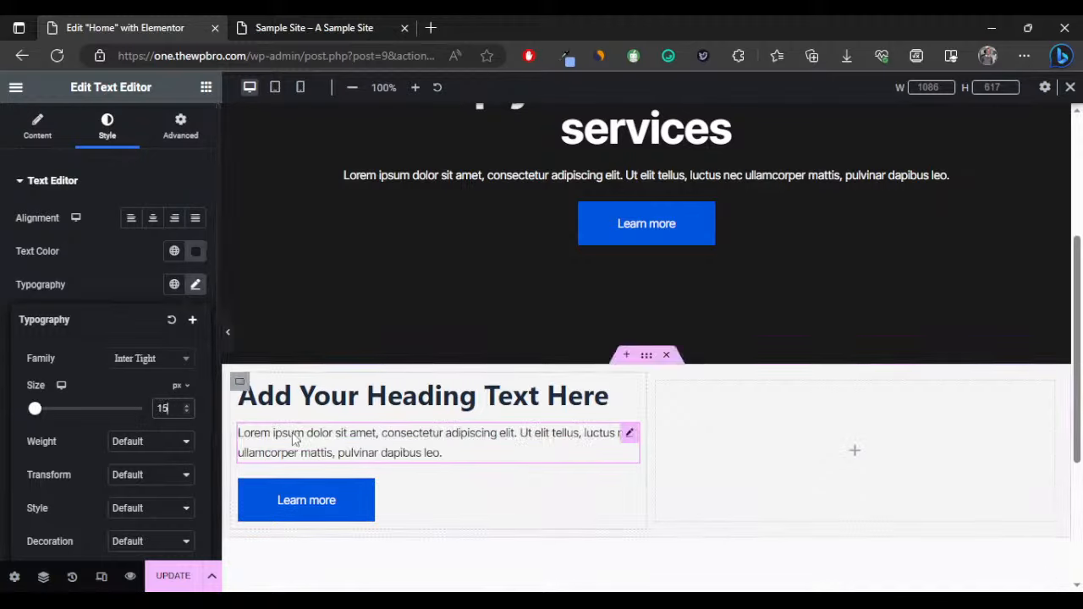
Replace the placeholder heading title with 'Creating solutions for your business since 2020'.
click(316, 387)
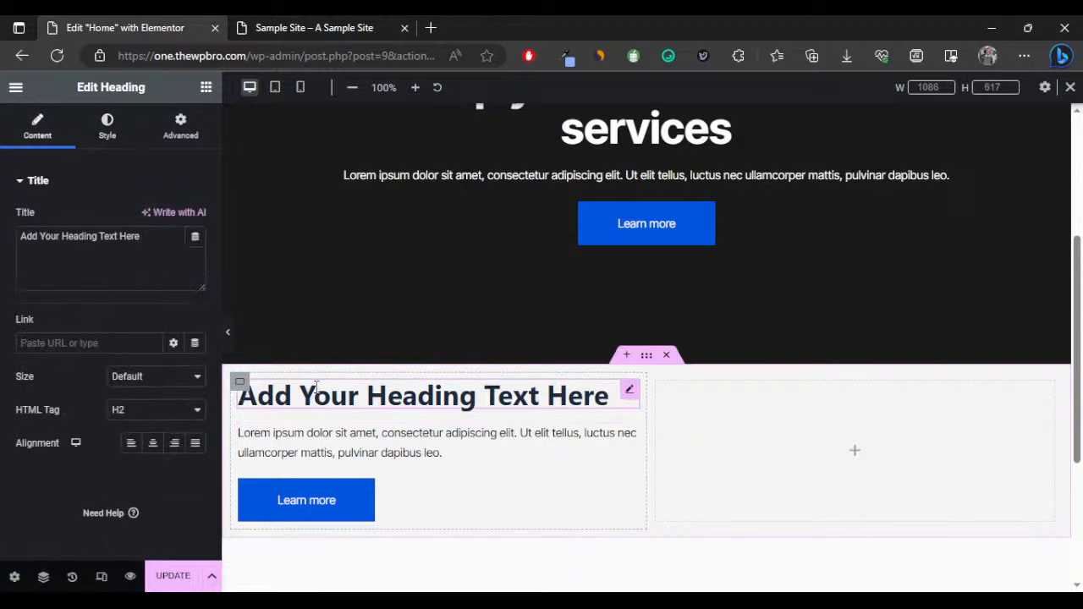
triple_click(62, 235)
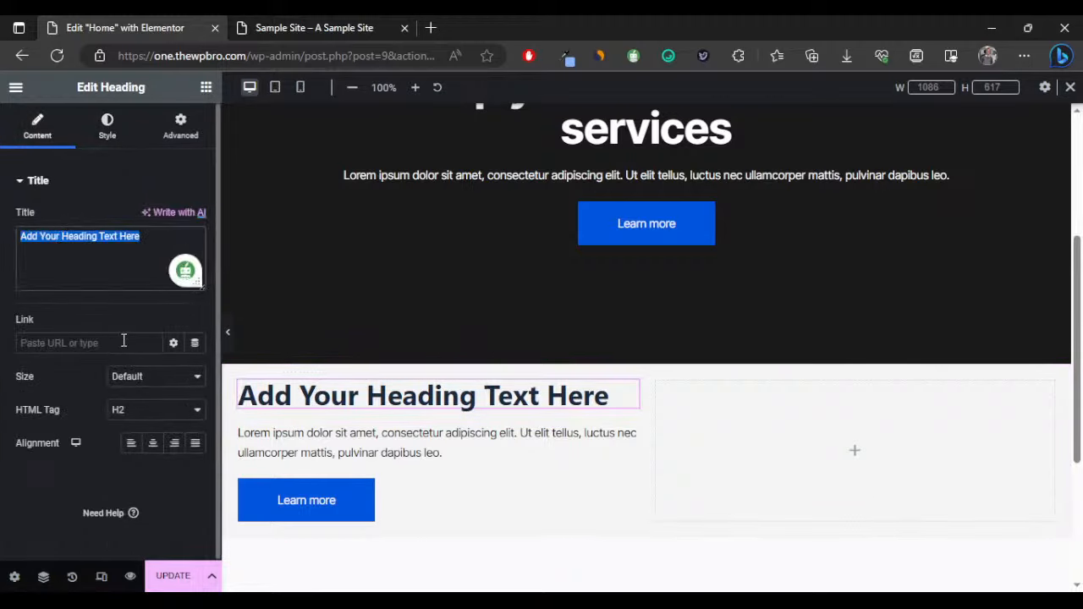
text(Crea)
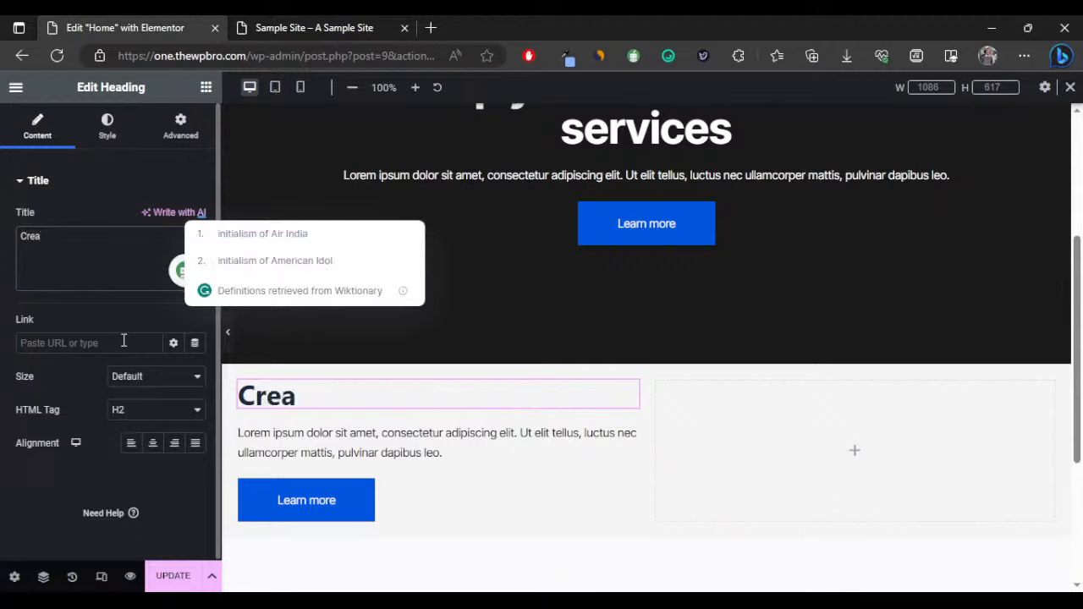
text(ting sc)
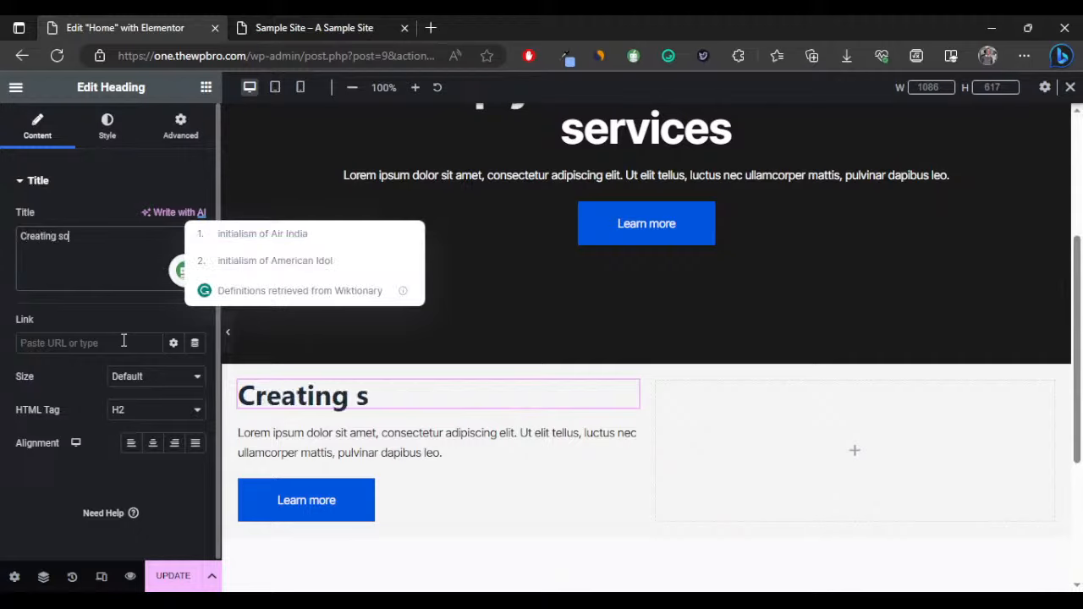
text(lution)
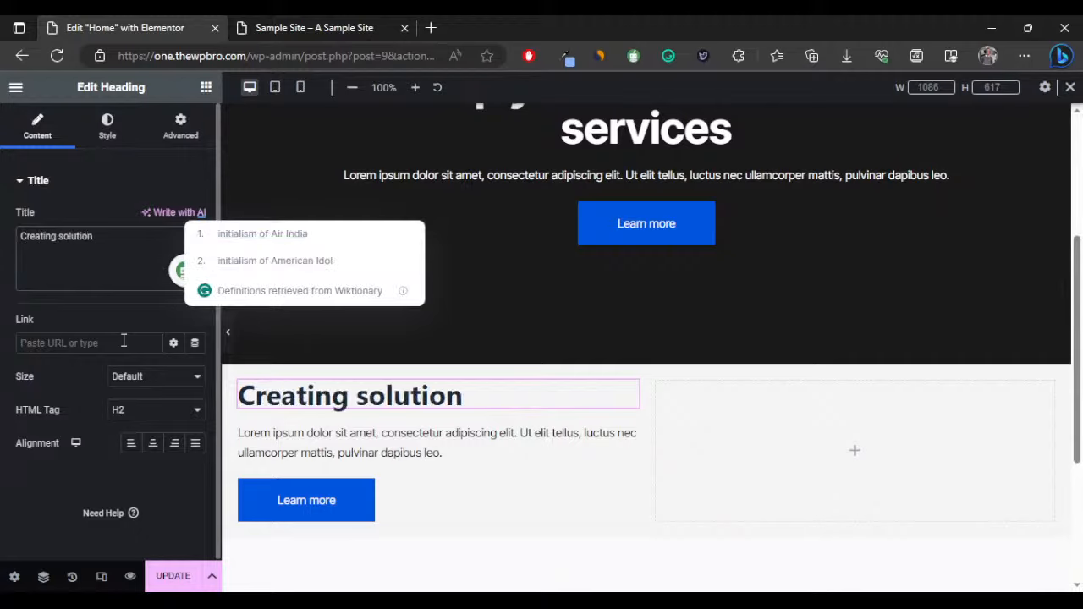
text(s for )
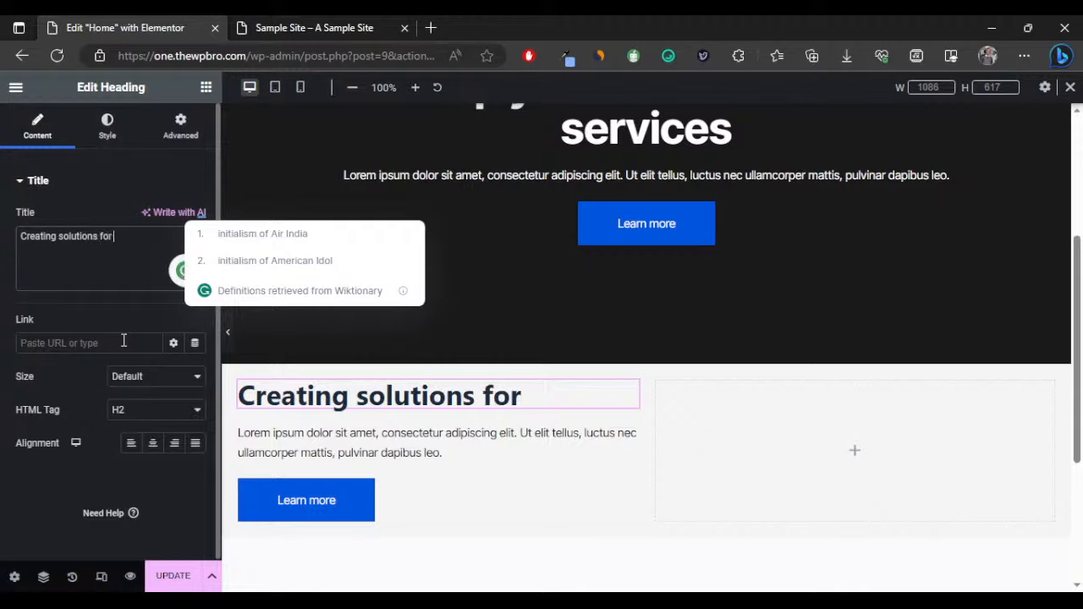
text(your)
text( bu)
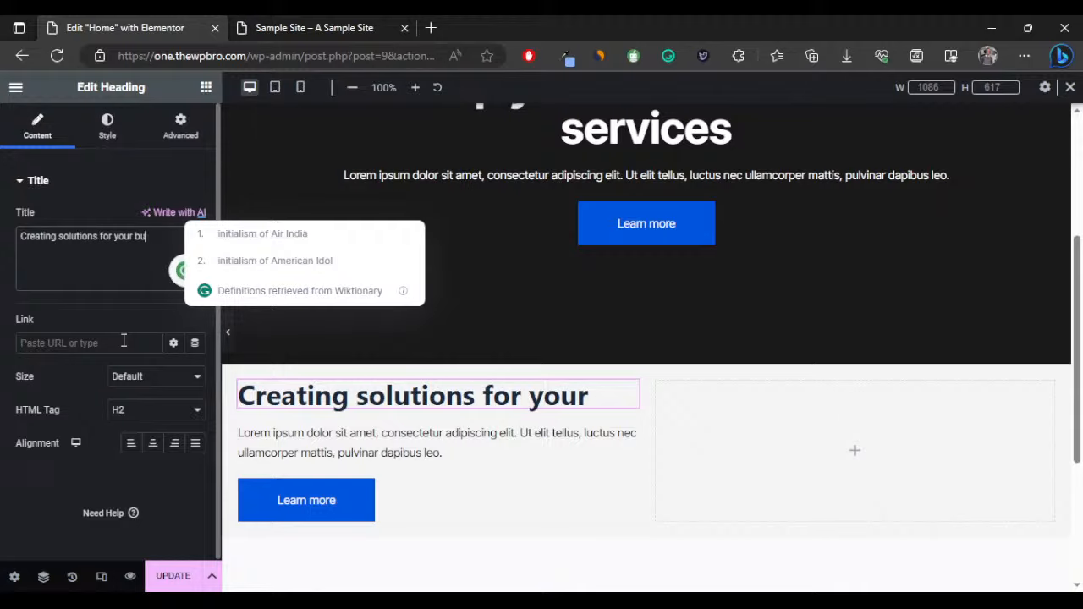
text(sines)
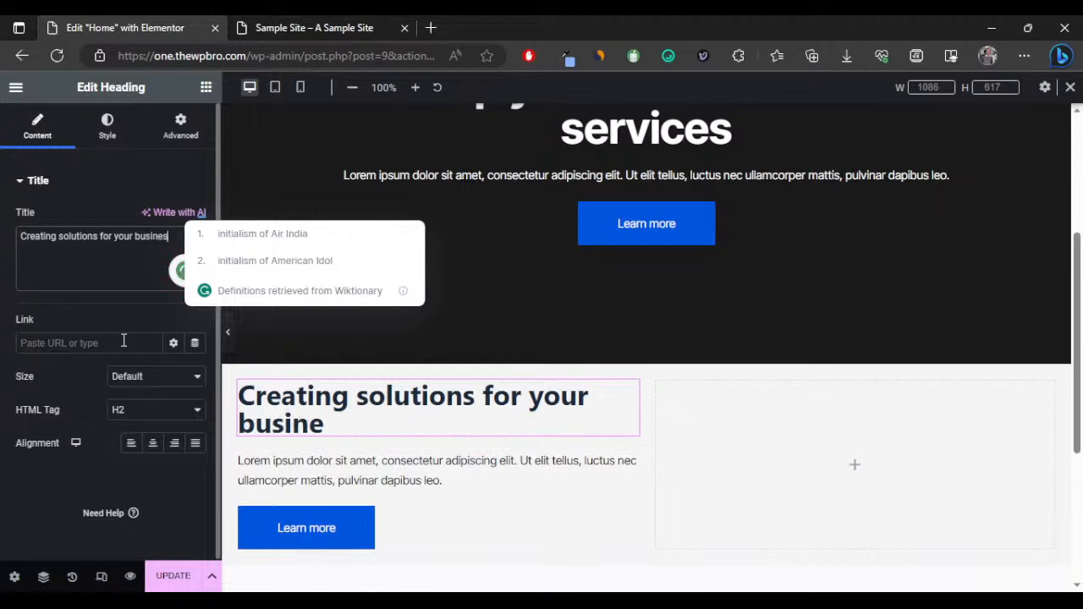
text(s sinc)
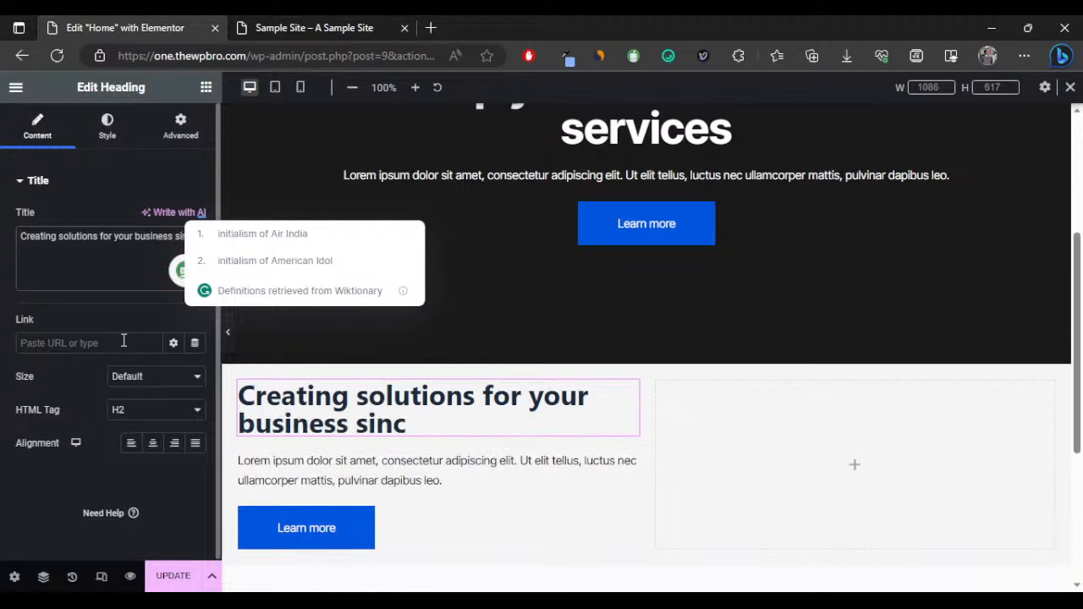
text(e 2020)
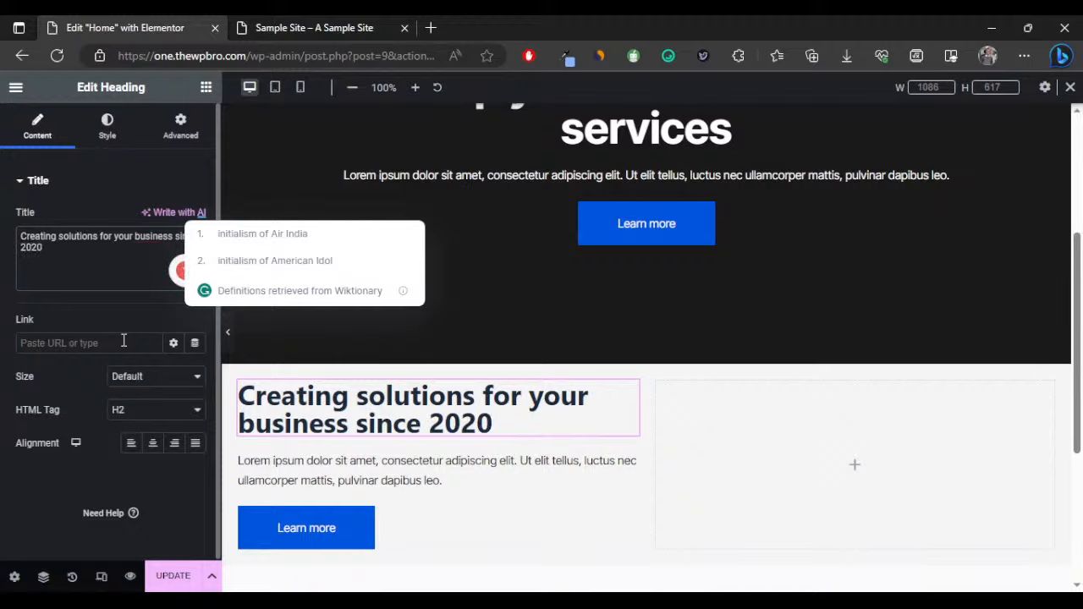
click(132, 123)
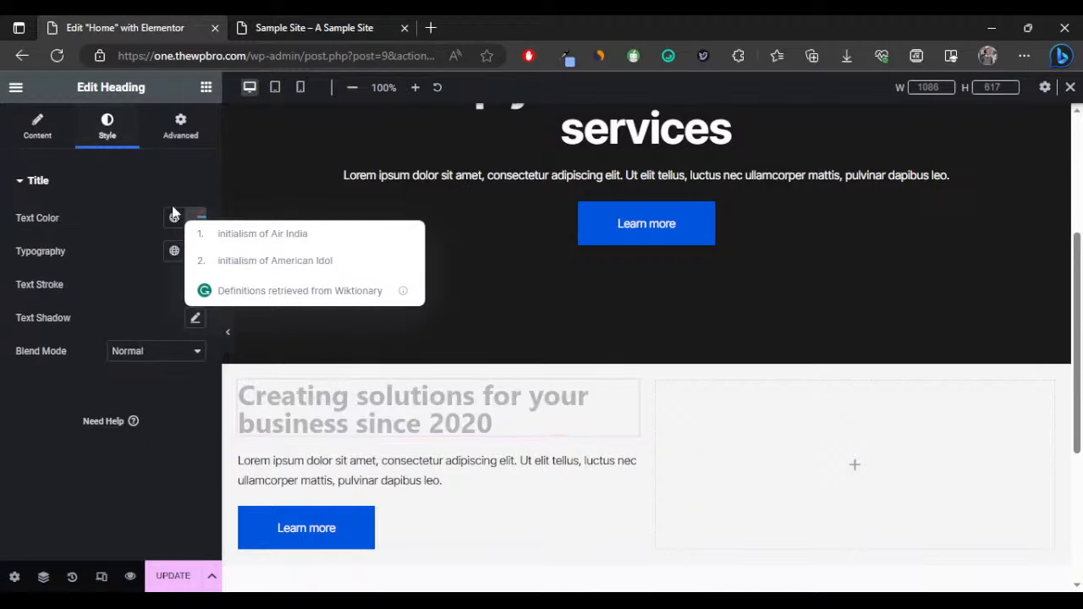
click(196, 219)
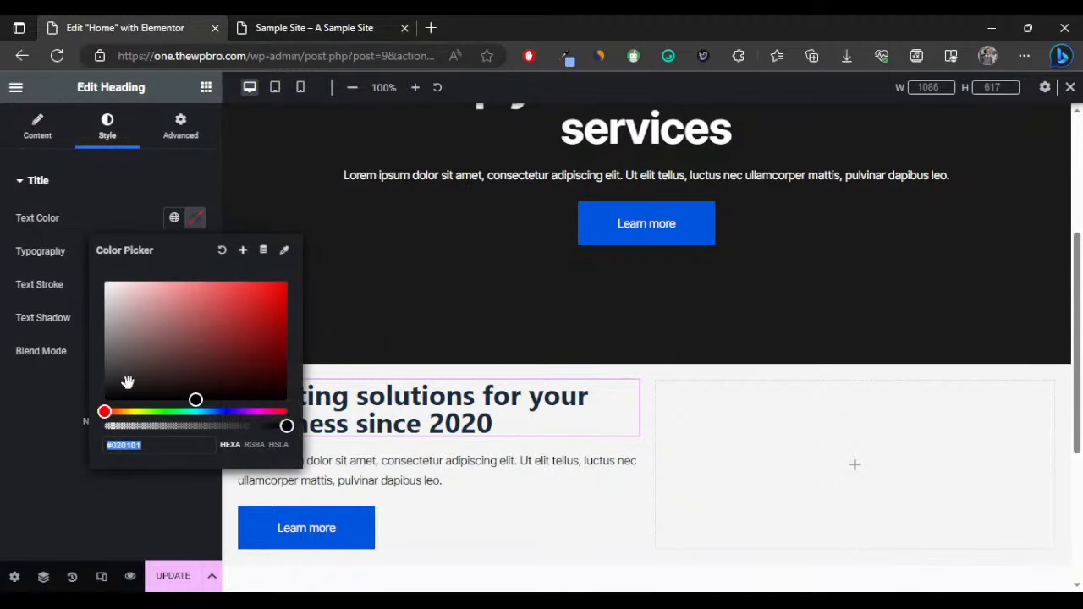
Set the heading colour to #1a1a1a and its font family to Inter Tight.
text(1a1a1a)
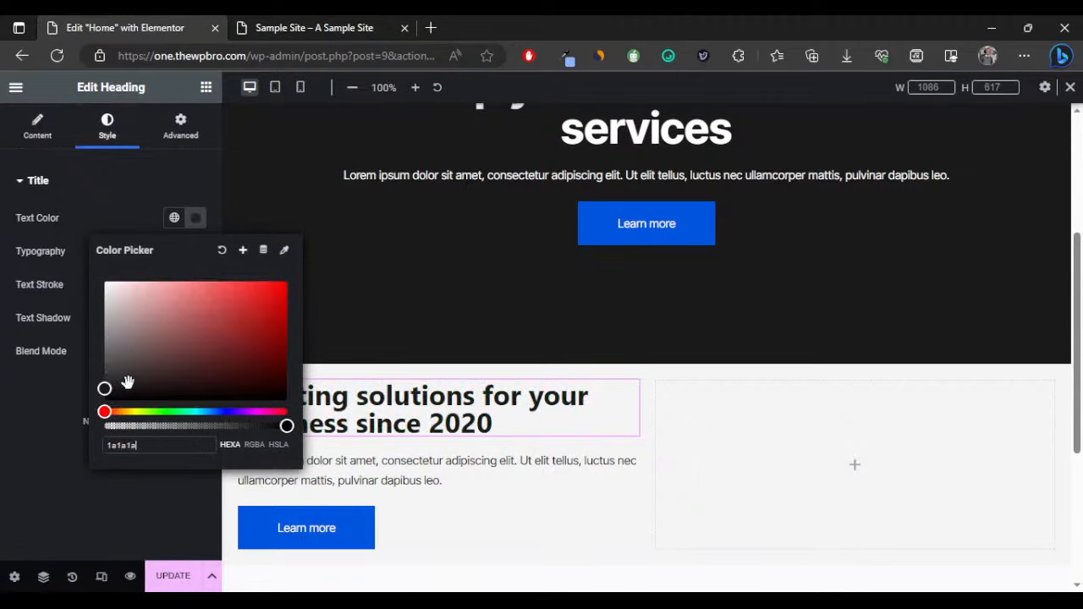
click(3, 449)
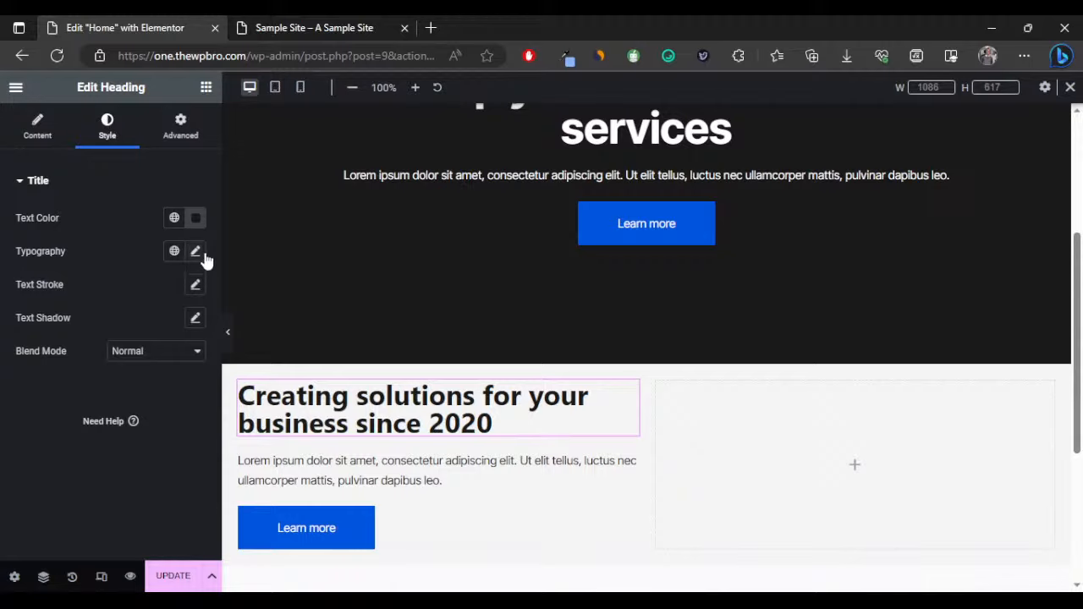
click(195, 252)
click(152, 328)
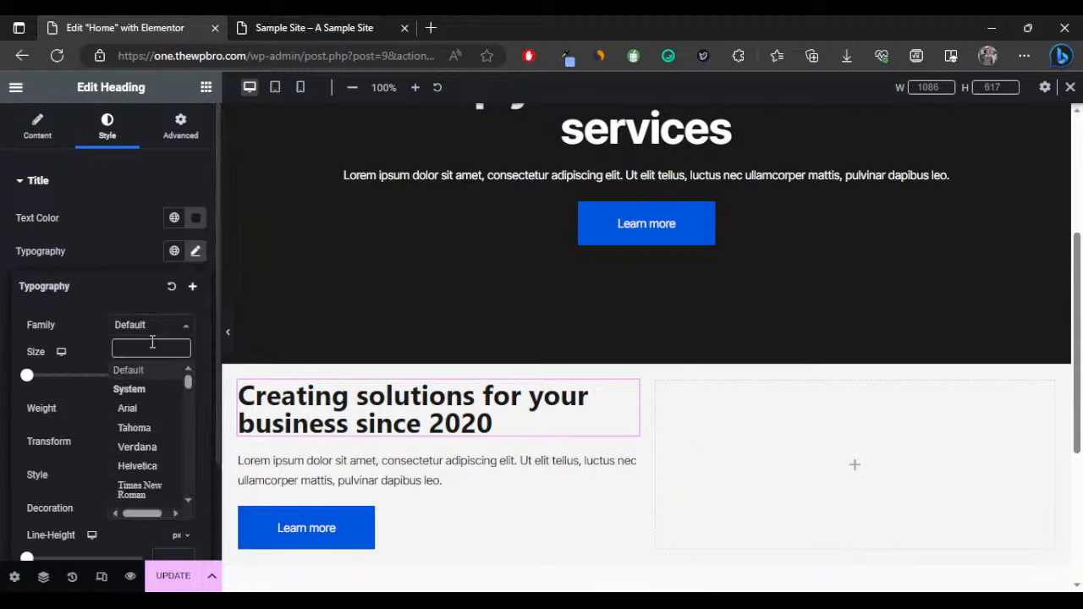
text(inter)
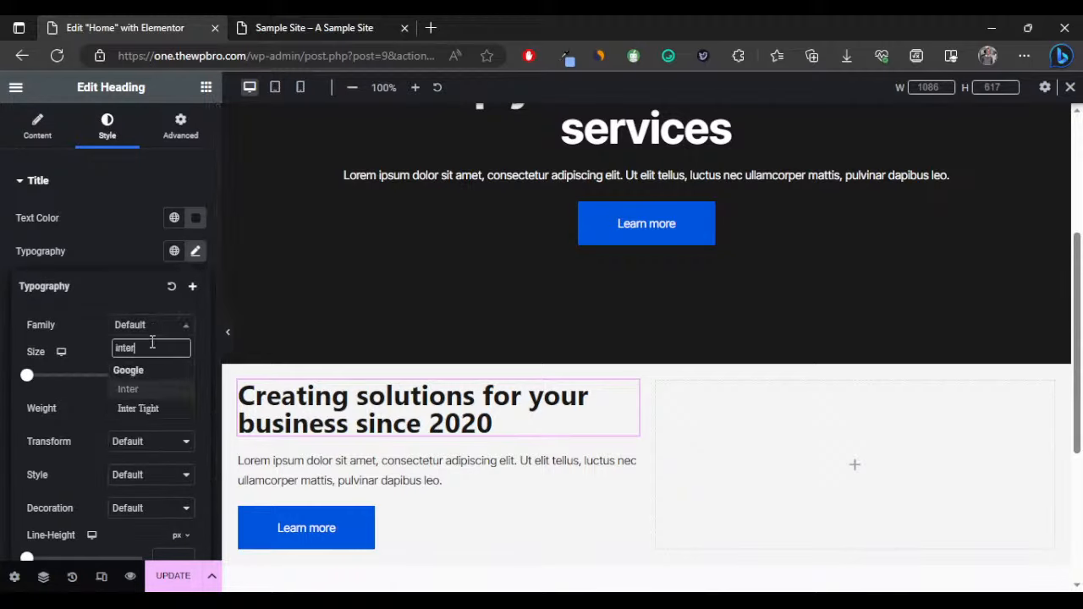
key(Down)
key(Return)
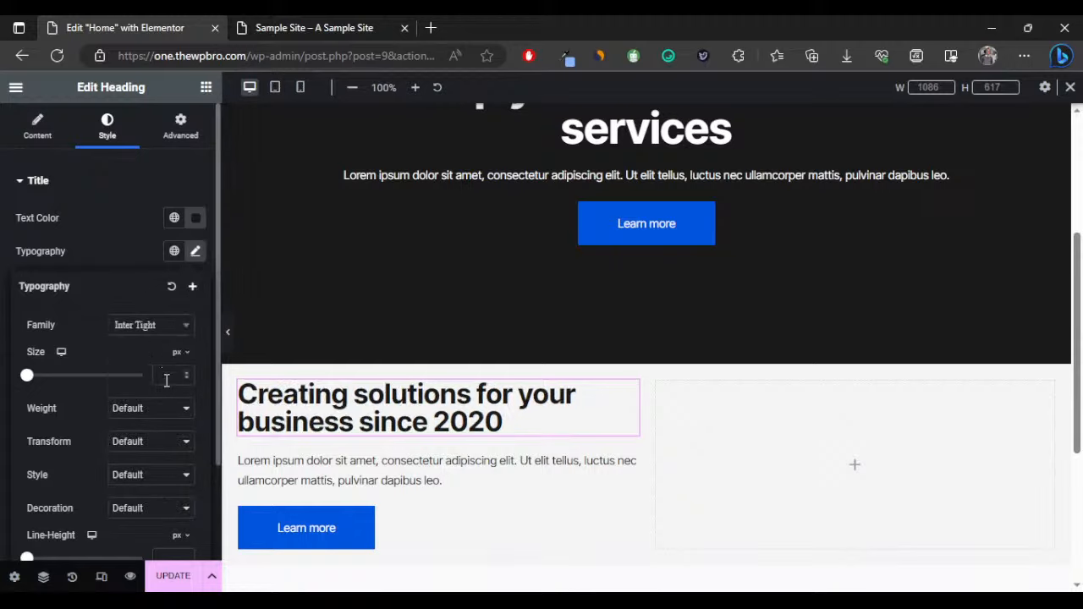
Set the heading font size to 40 px.
click(167, 380)
text(45)
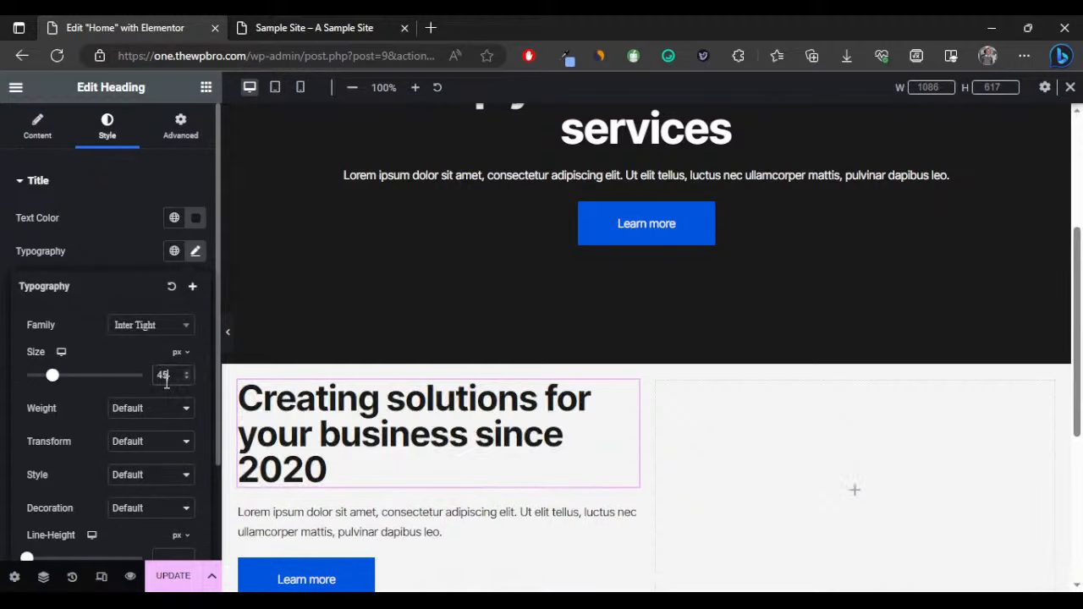
click(187, 379)
click(186, 379)
click(186, 379)
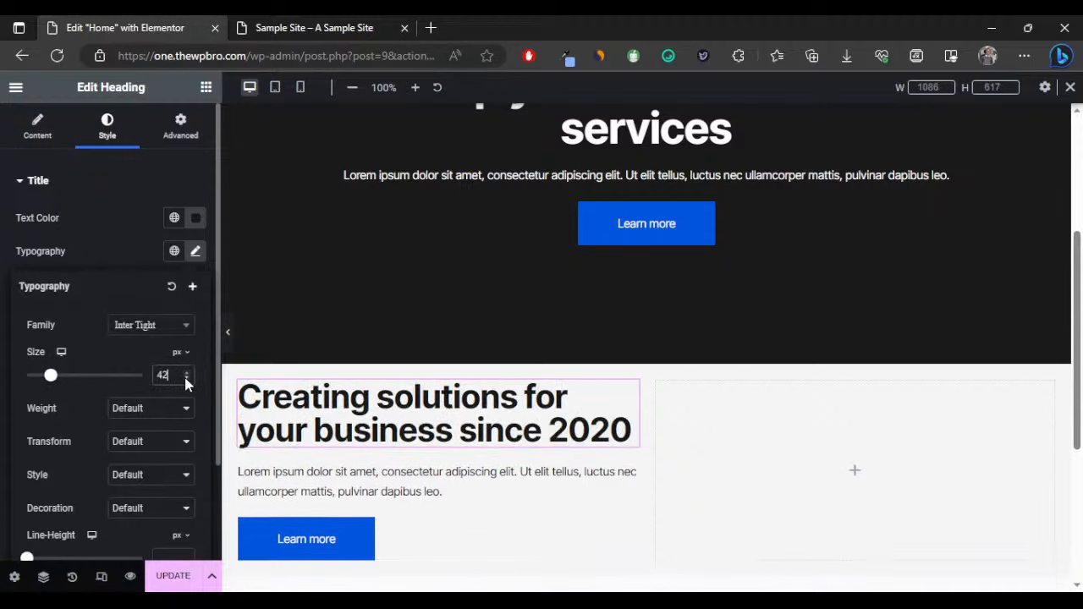
click(186, 379)
click(186, 379)
Set the heading line height to 1.2 em and weight to 600 Semi Bold.
scroll(158, 474, down, 3)
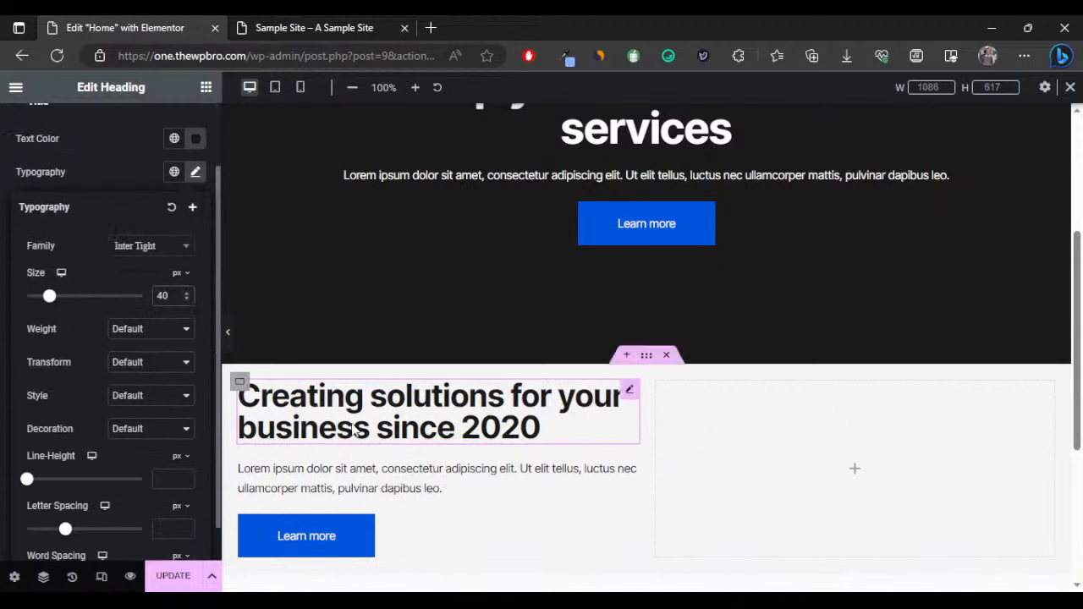
mouse_move(173, 423)
click(179, 446)
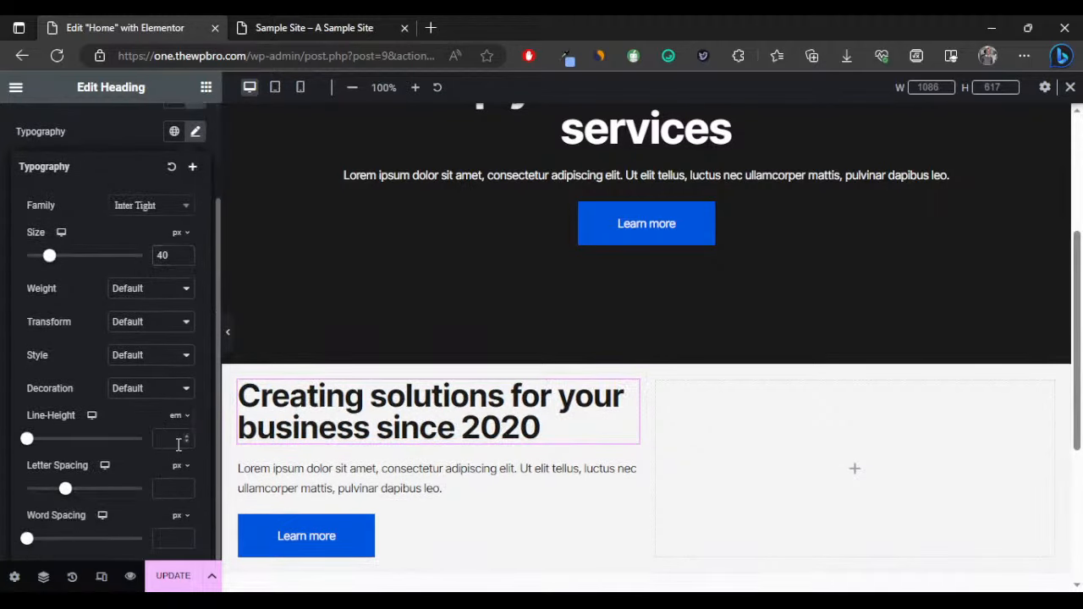
double_click(186, 435)
triple_click(186, 435)
triple_click(186, 435)
click(186, 435)
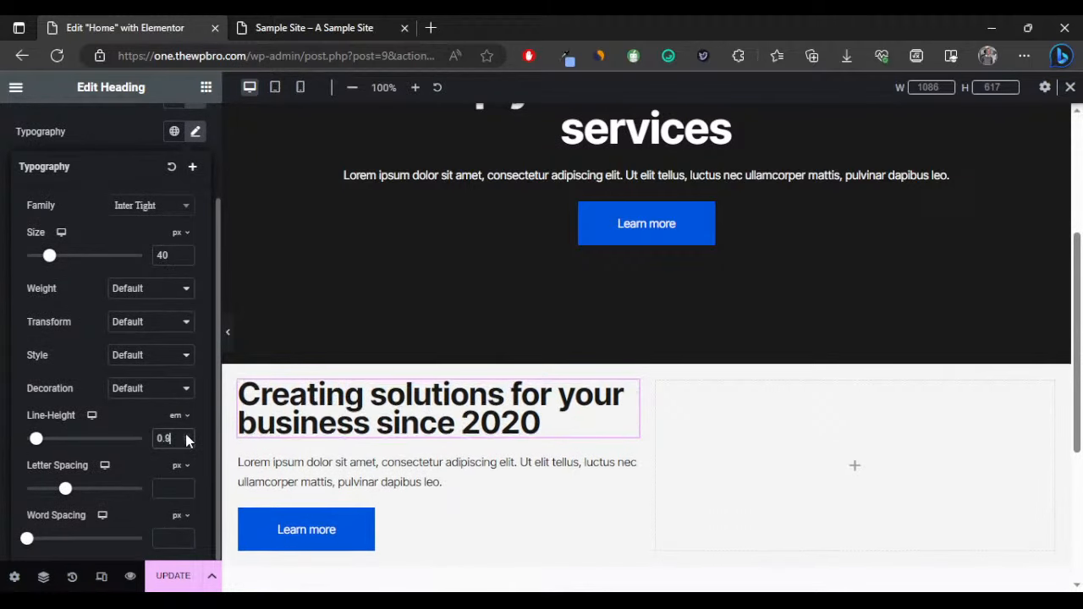
triple_click(186, 435)
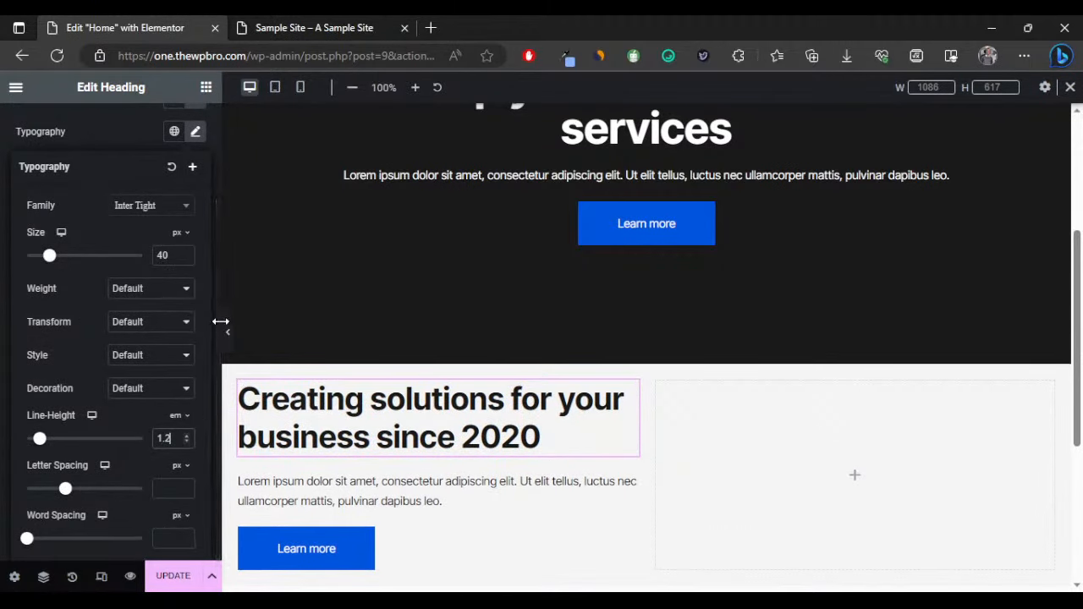
click(161, 373)
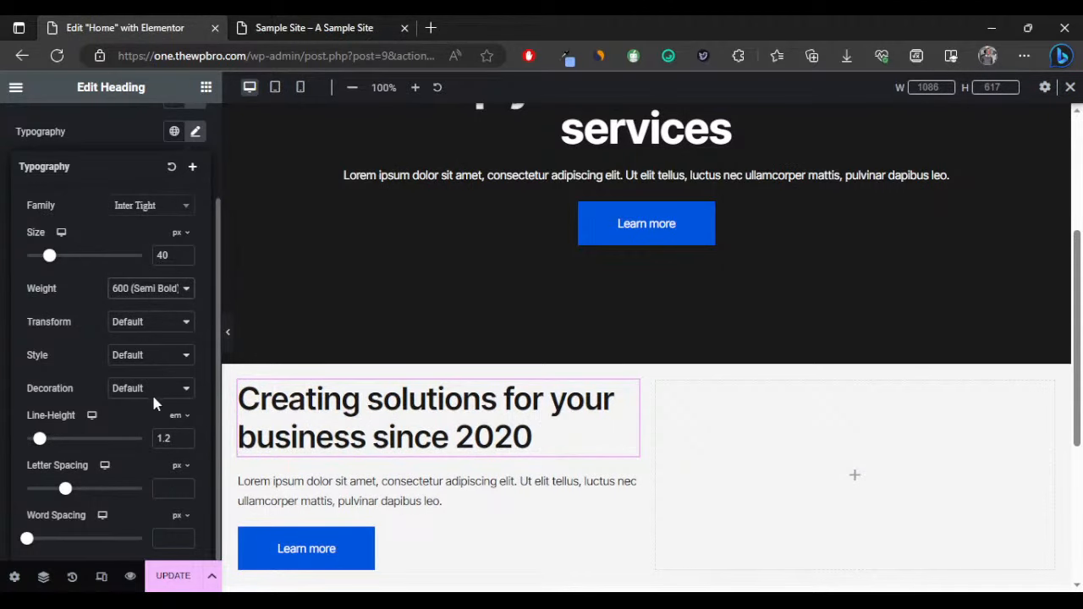
click(226, 334)
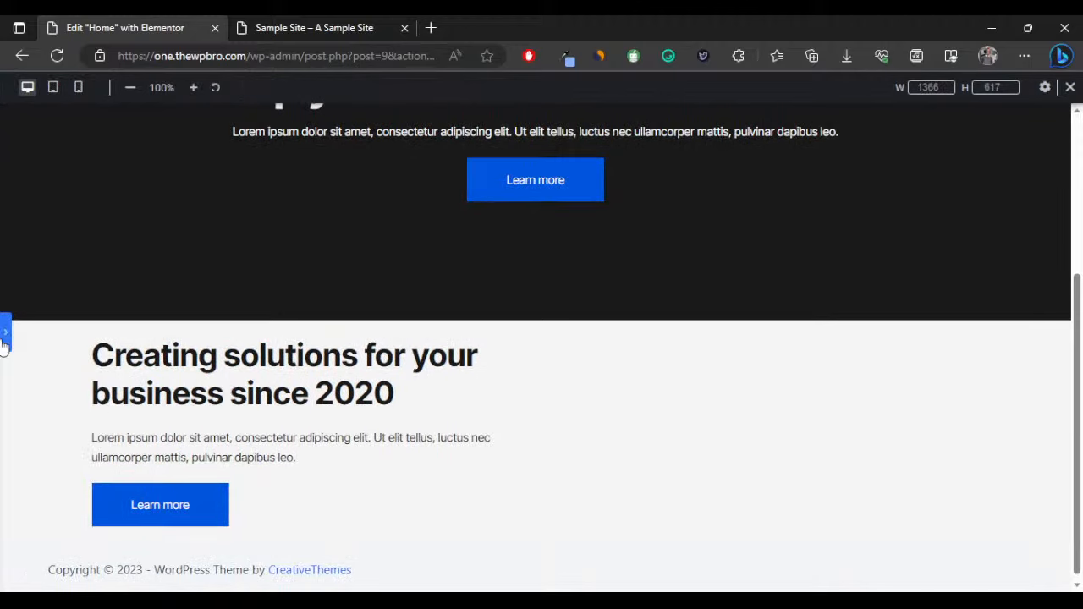
Restore the collapsed editing panel and show the heading's Advanced margin and padding settings.
click(4, 334)
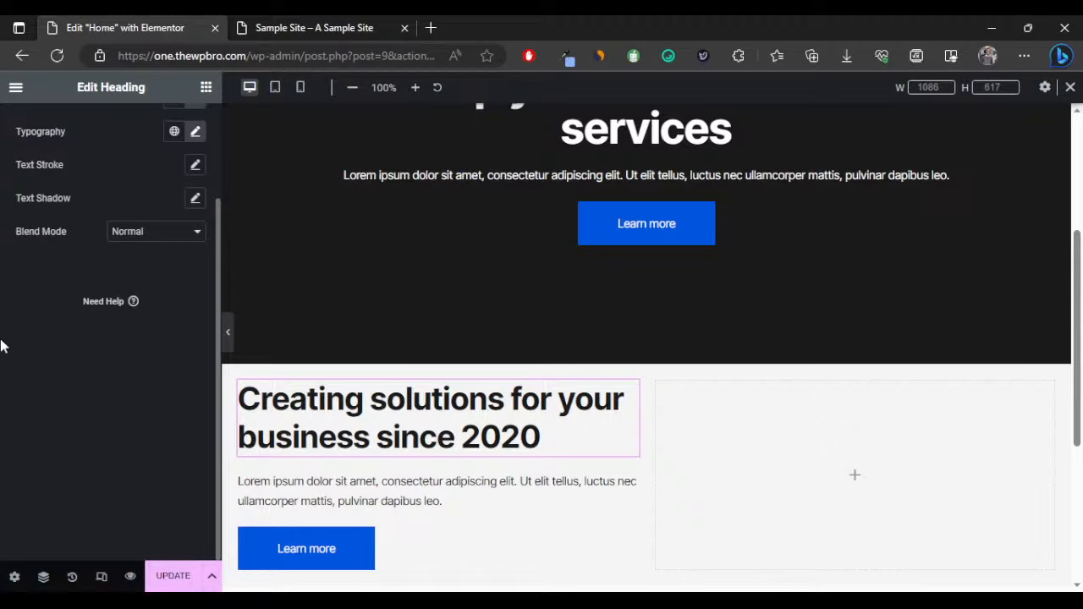
scroll(576, 375, down, 3)
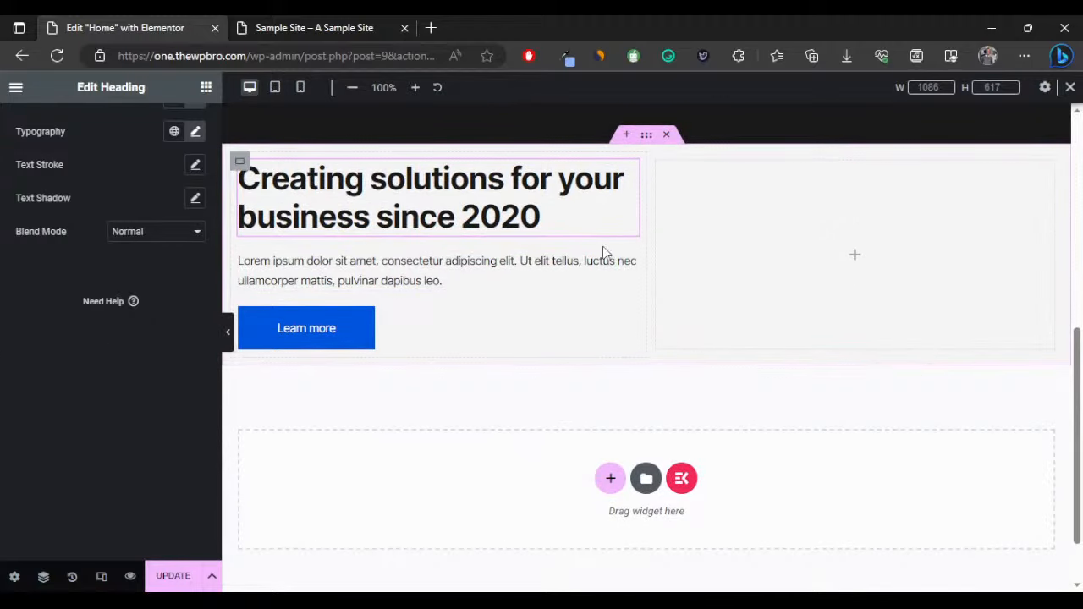
scroll(105, 146, up, 3)
click(178, 119)
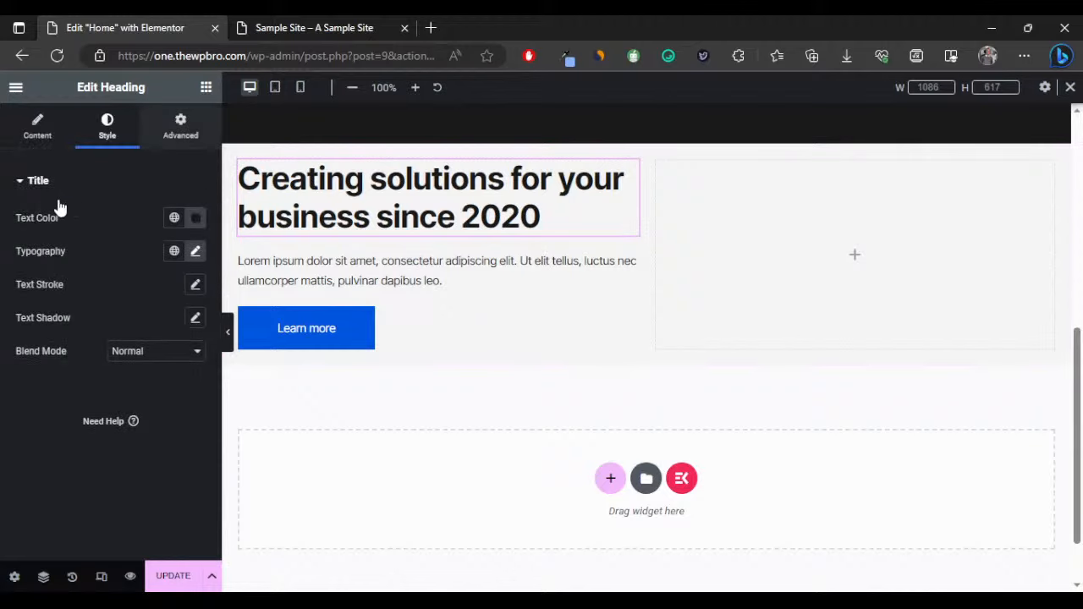
Add an Image widget to the right column using the uploaded Web-Design-Eben.jpg desk photo.
click(205, 87)
scroll(130, 382, down, 1)
drag(161, 372, 736, 264)
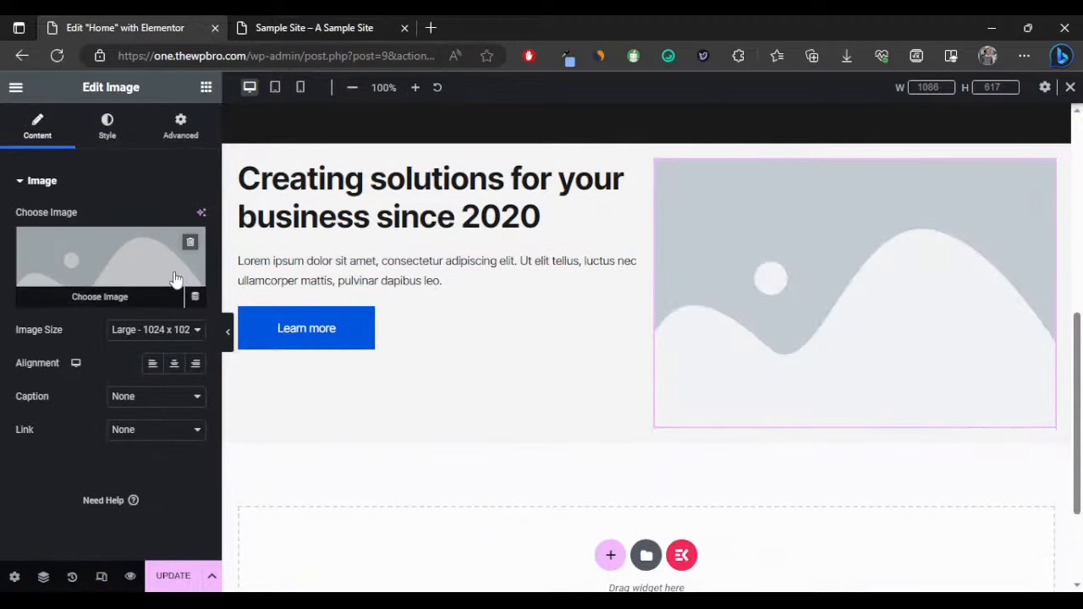
click(112, 269)
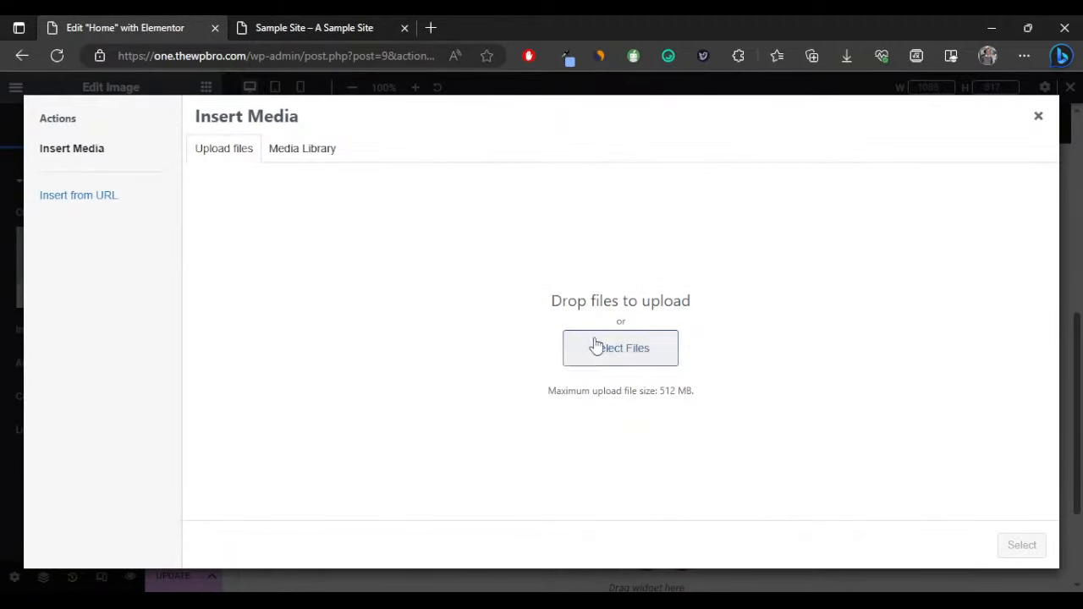
click(601, 347)
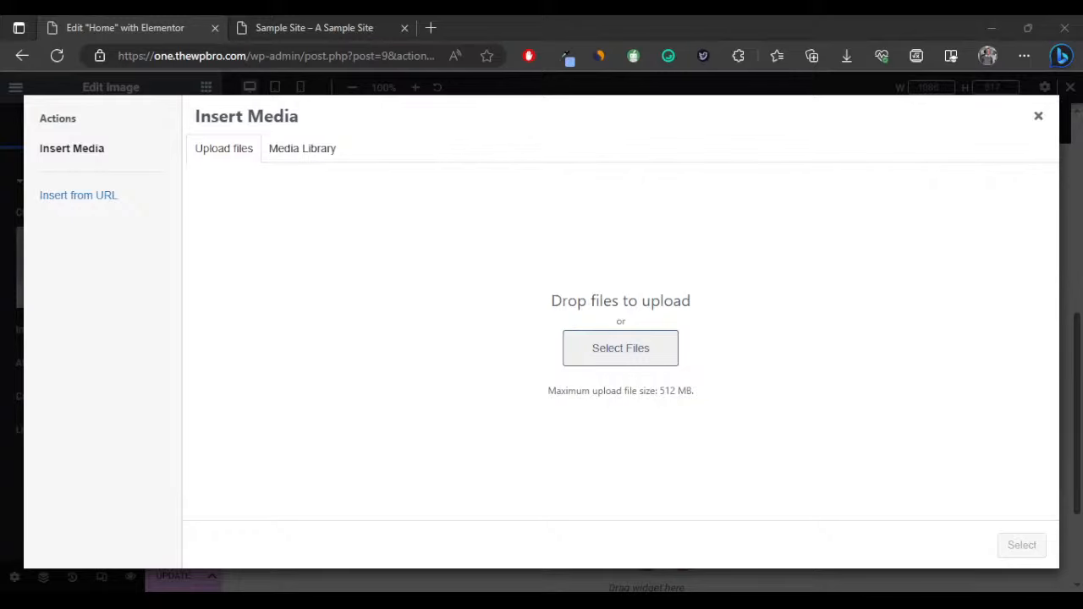
click(807, 508)
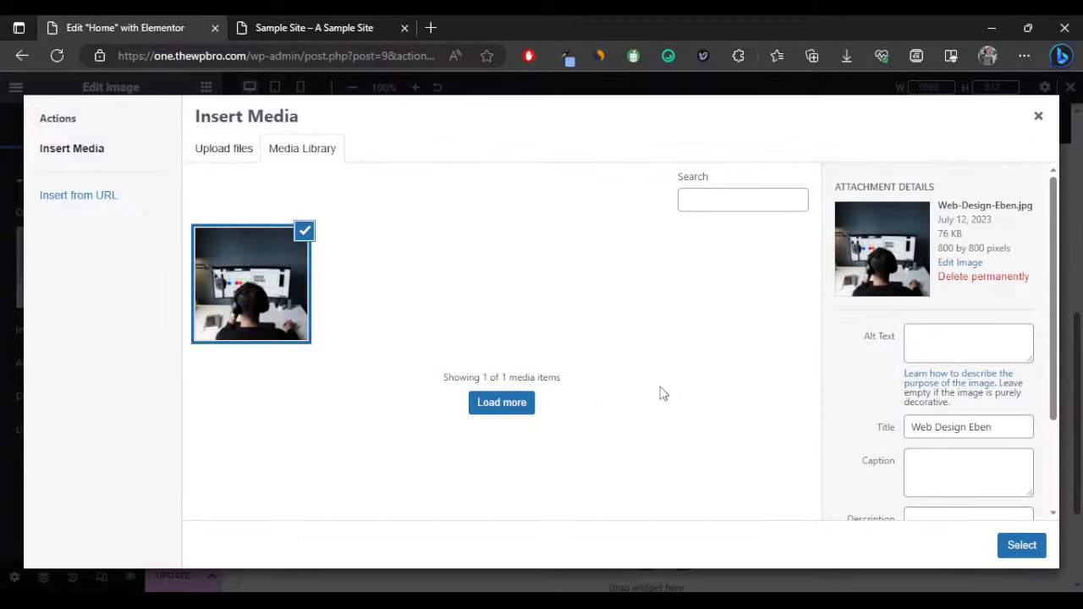
click(1021, 547)
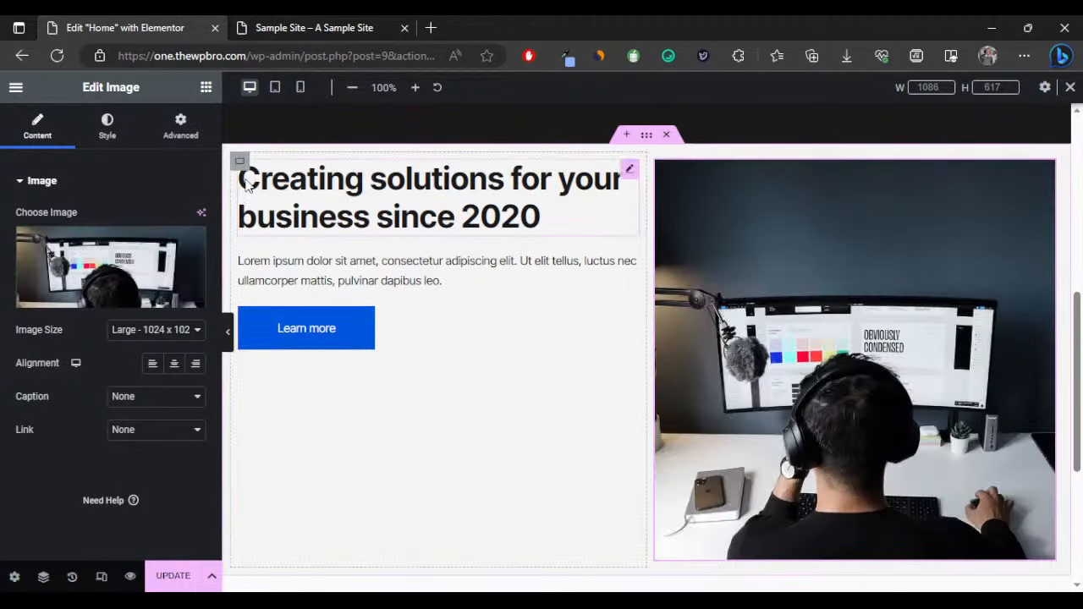
Copy the Lorem ipsum paragraph and paste repeated copies after its last word.
click(535, 276)
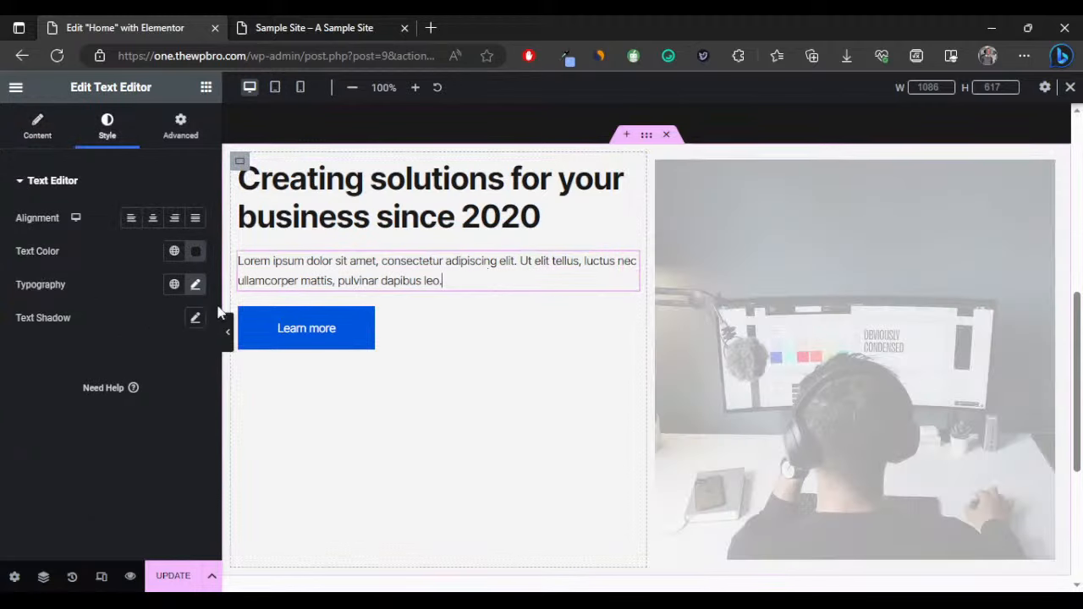
click(39, 129)
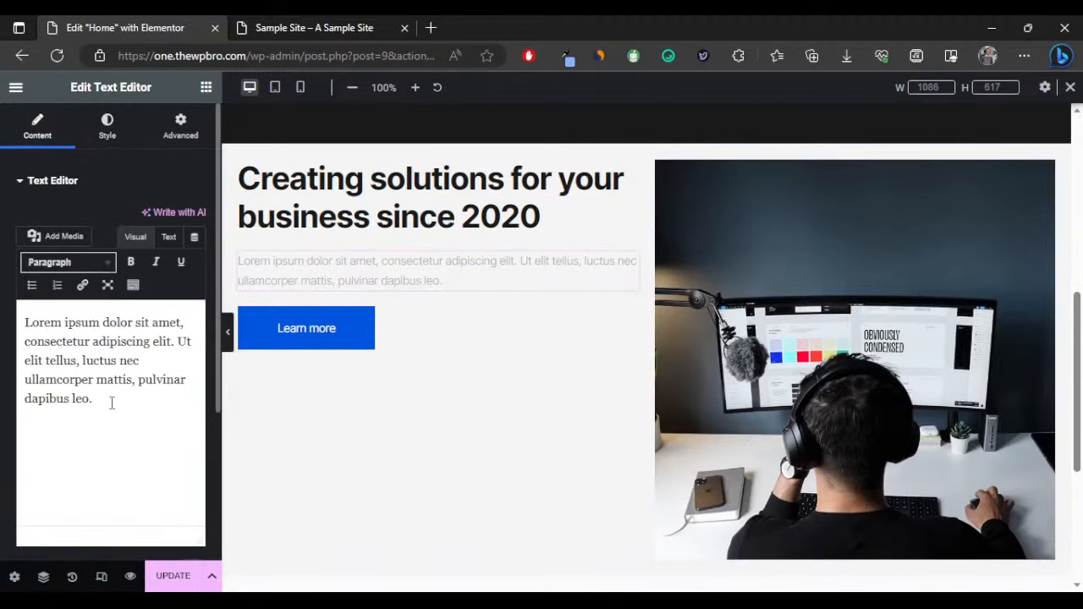
triple_click(30, 323)
click(30, 323)
drag(26, 323, 91, 403)
key(ctrl+c)
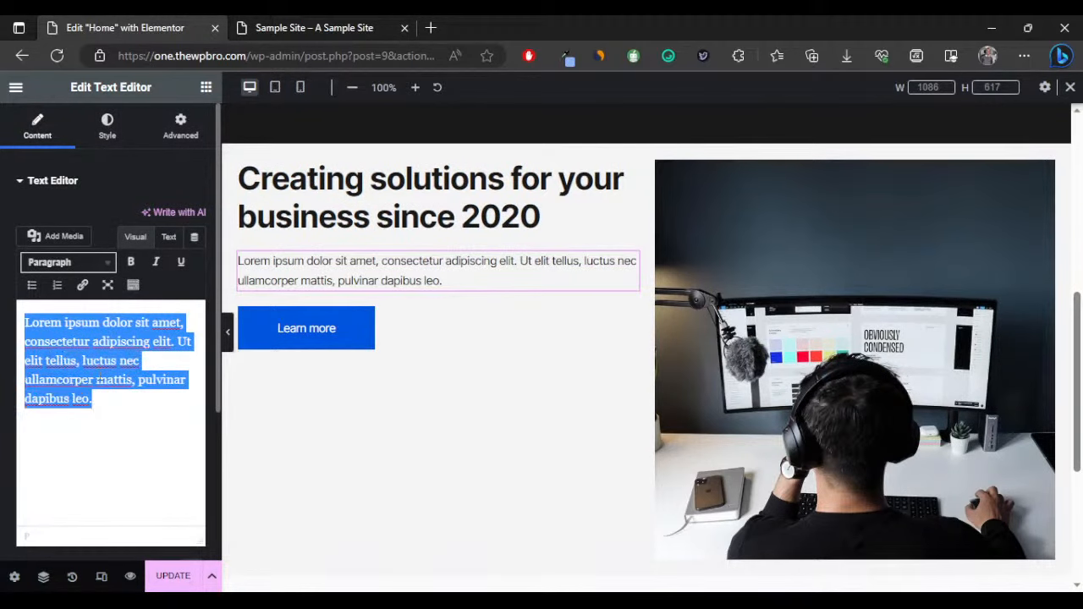
click(102, 408)
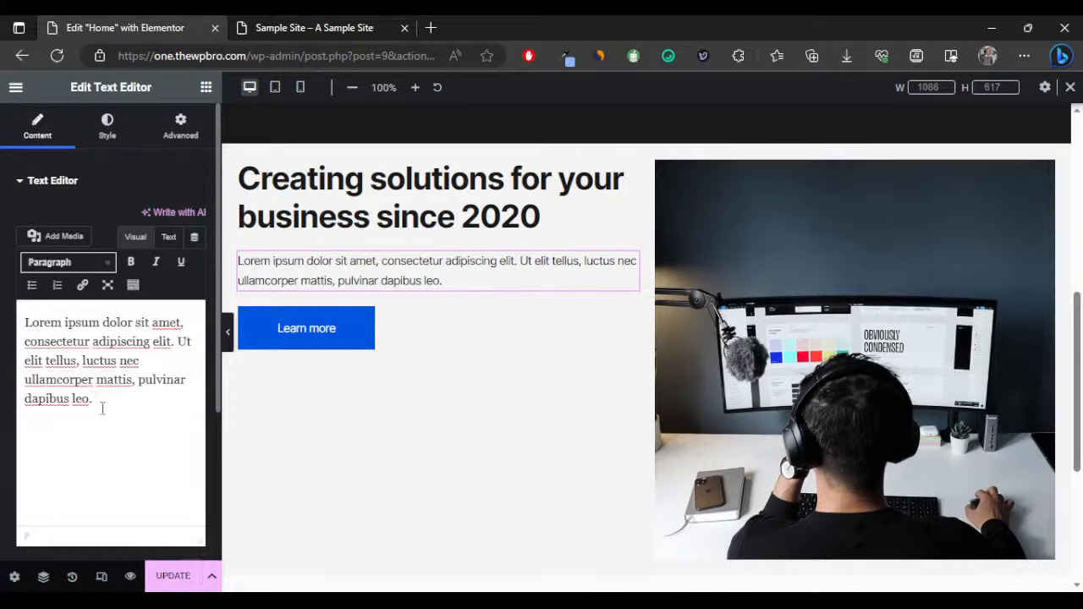
key(ctrl+v)
key(ctrl+v)
key(ctrl+v)
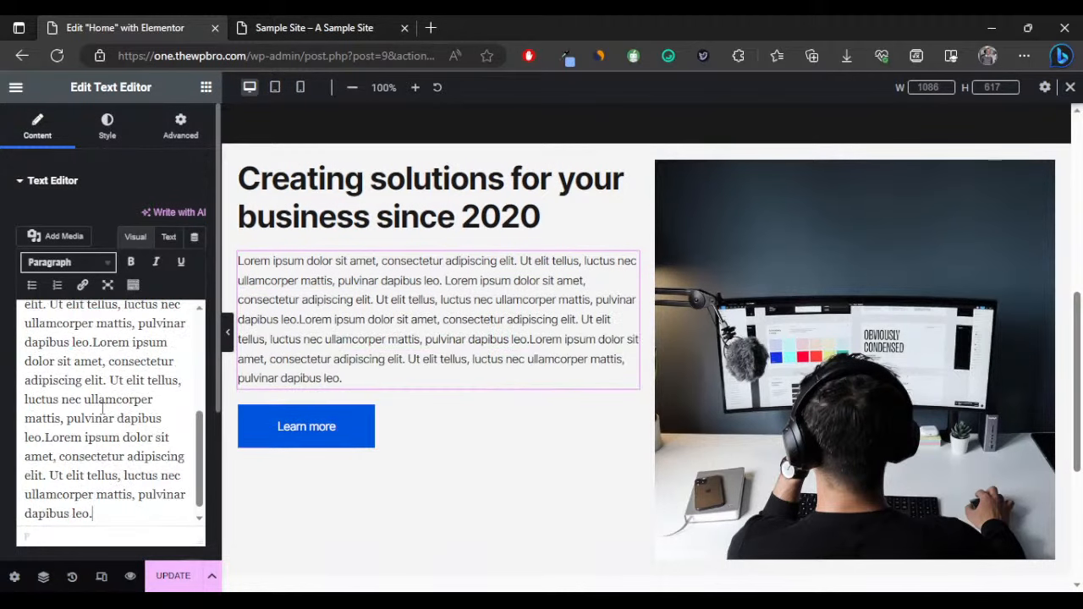
Preview the lengthened paragraph at full width, then restore the editing panel.
click(228, 328)
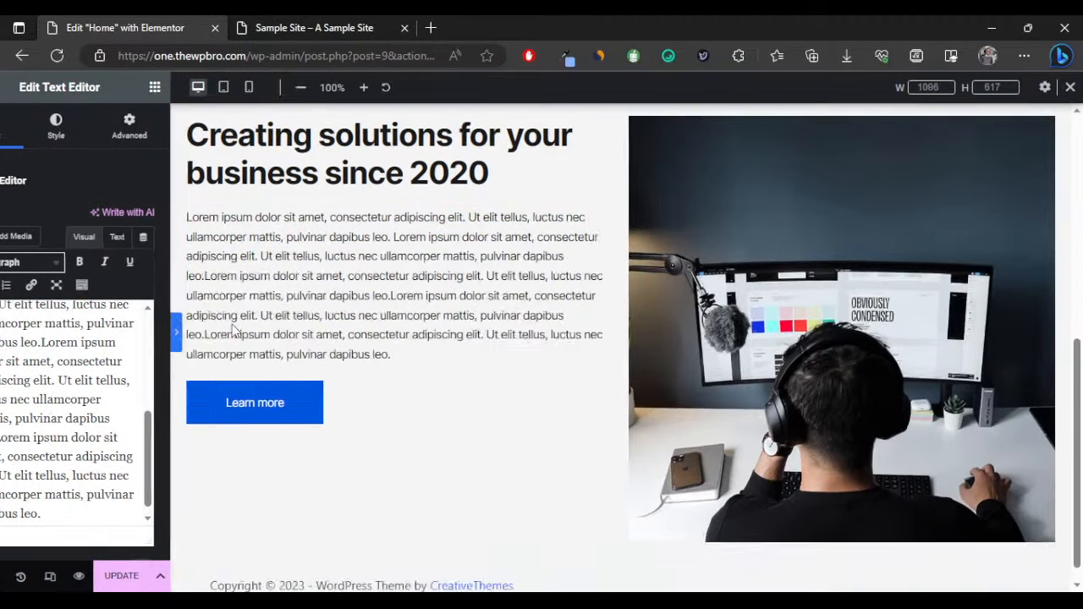
scroll(329, 339, down, 1)
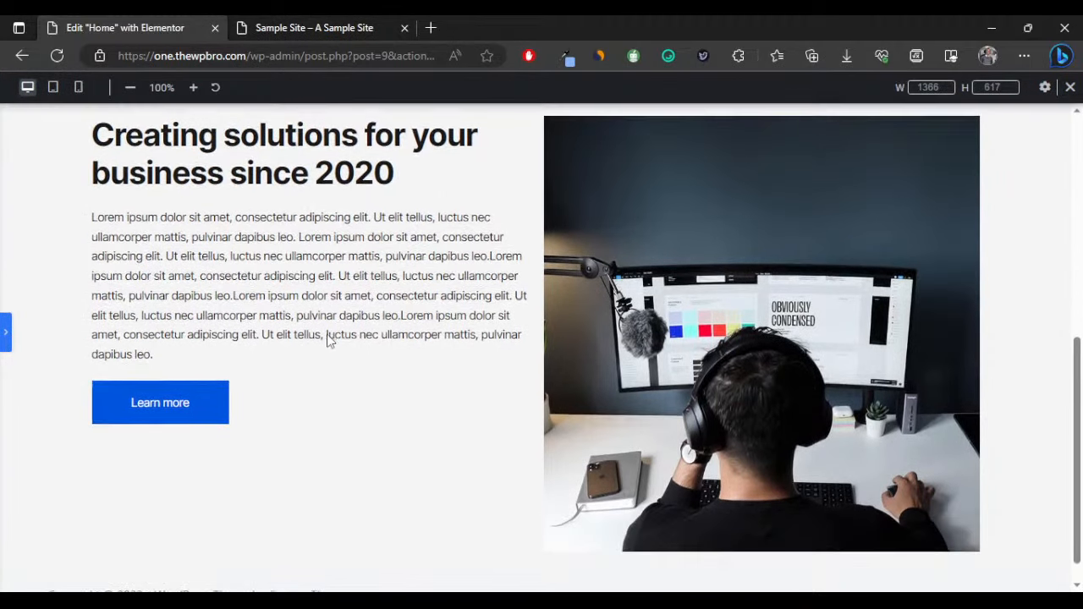
scroll(395, 344, up, 1)
scroll(415, 312, down, 2)
scroll(419, 313, up, 4)
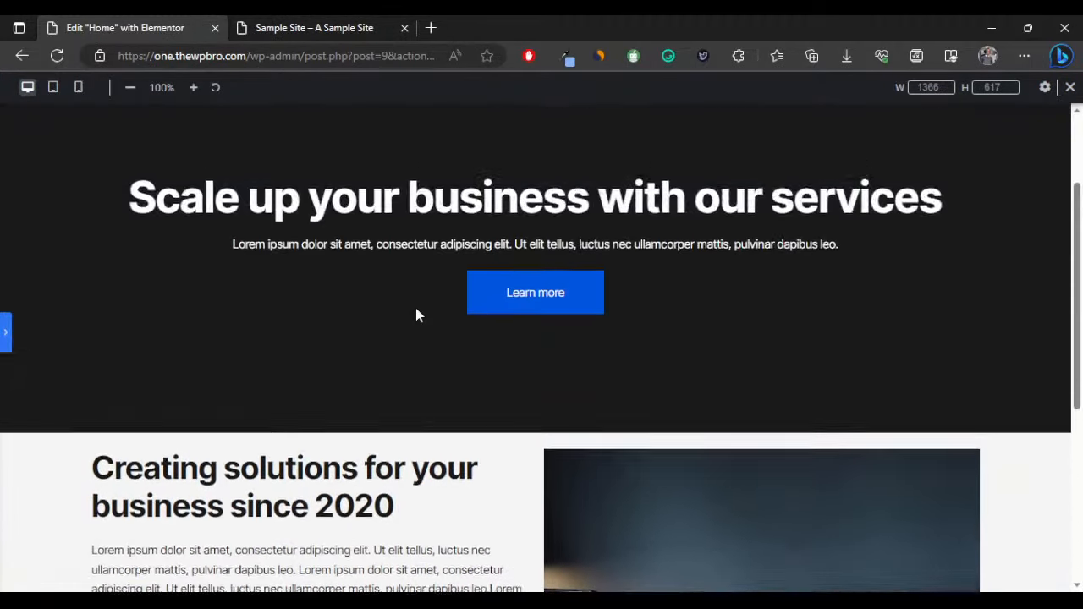
scroll(420, 314, down, 5)
scroll(416, 308, up, 2)
scroll(466, 546, down, 1)
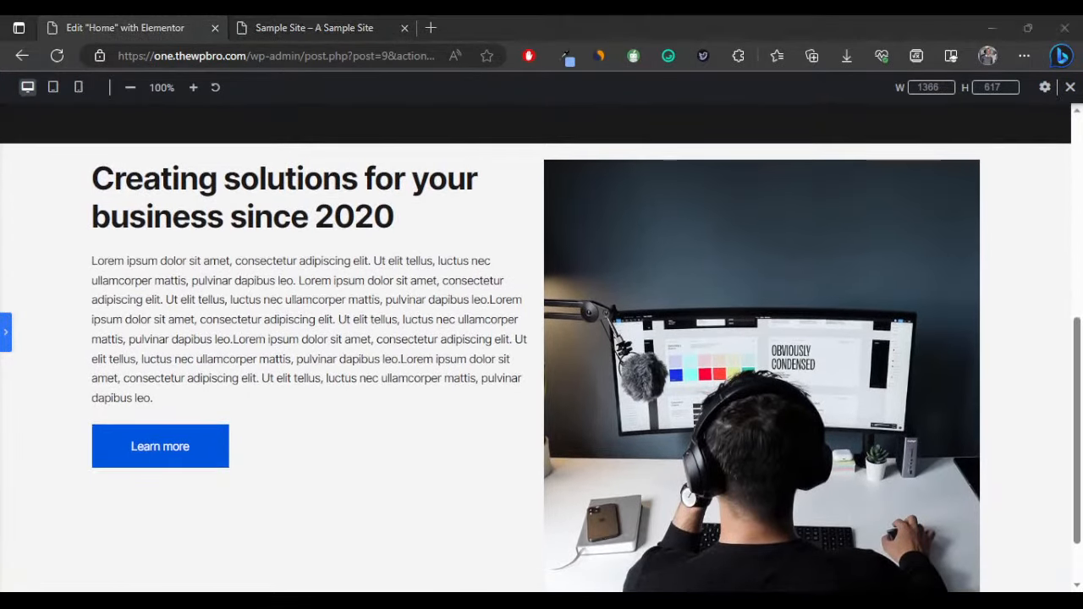
click(113, 522)
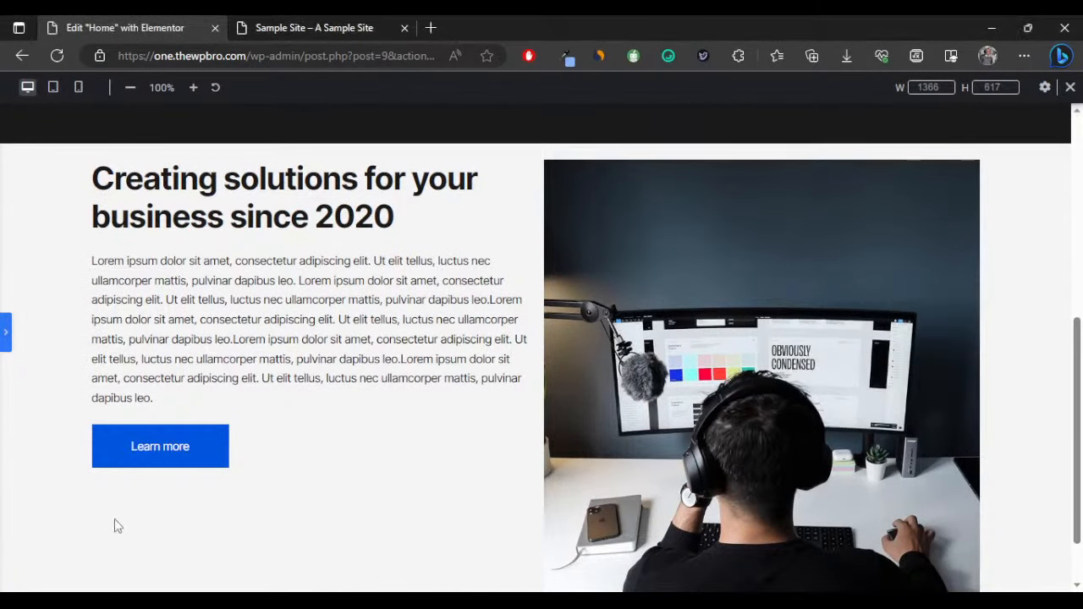
scroll(113, 522, up, 2)
click(5, 335)
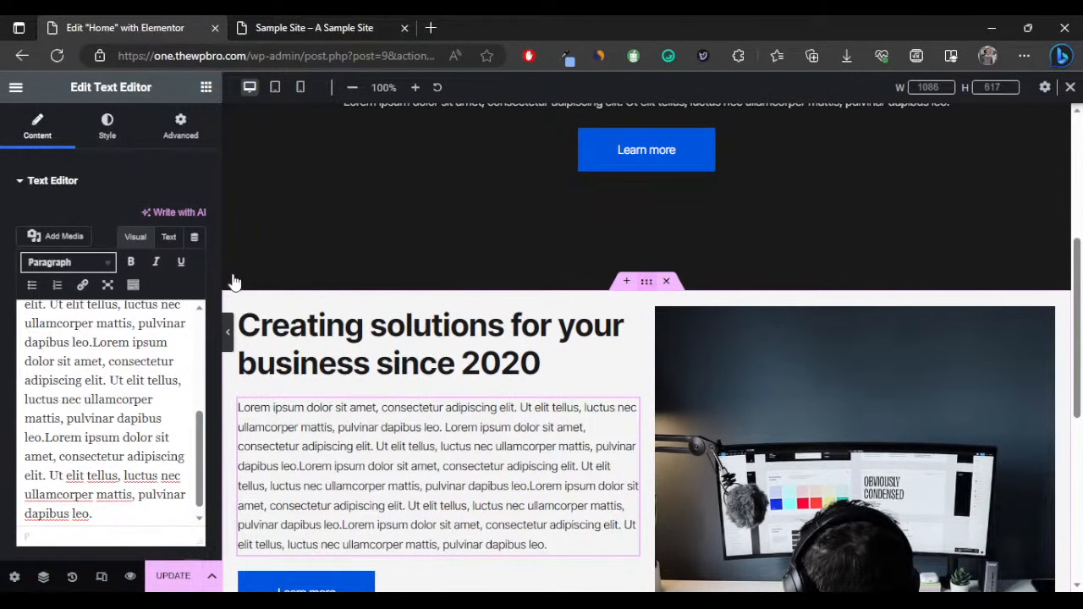
Give the two-column section 50 px linked padding.
click(648, 283)
click(179, 126)
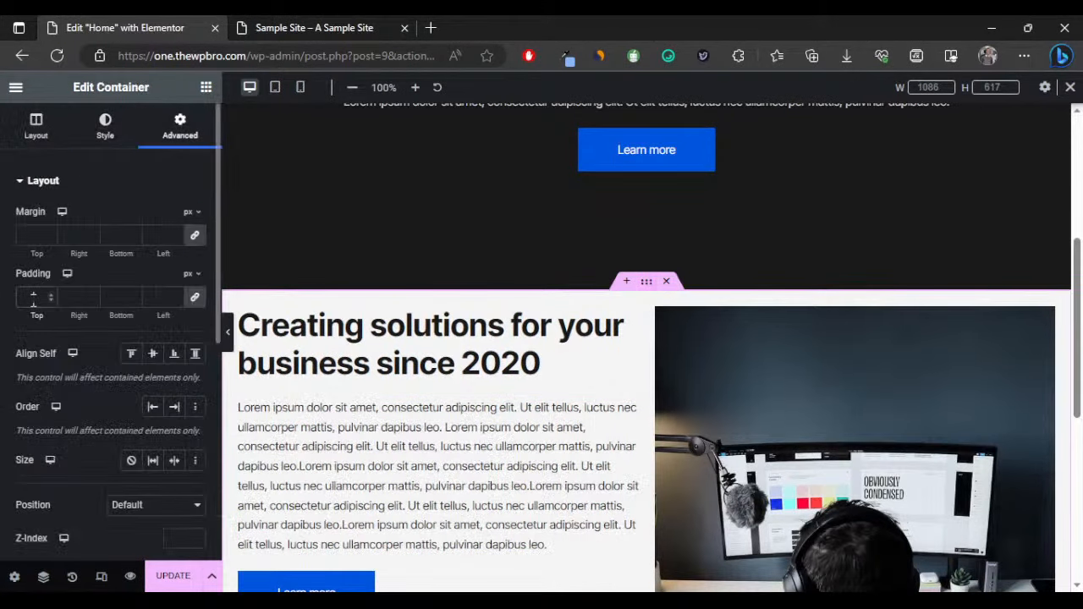
click(33, 298)
text(5)
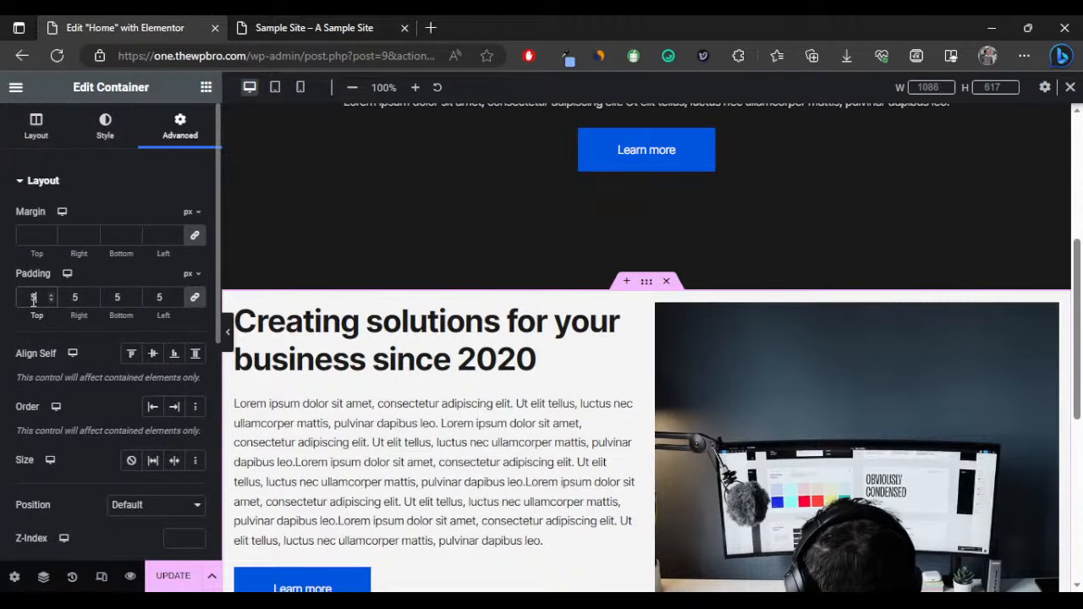
text(0)
scroll(370, 259, down, 2)
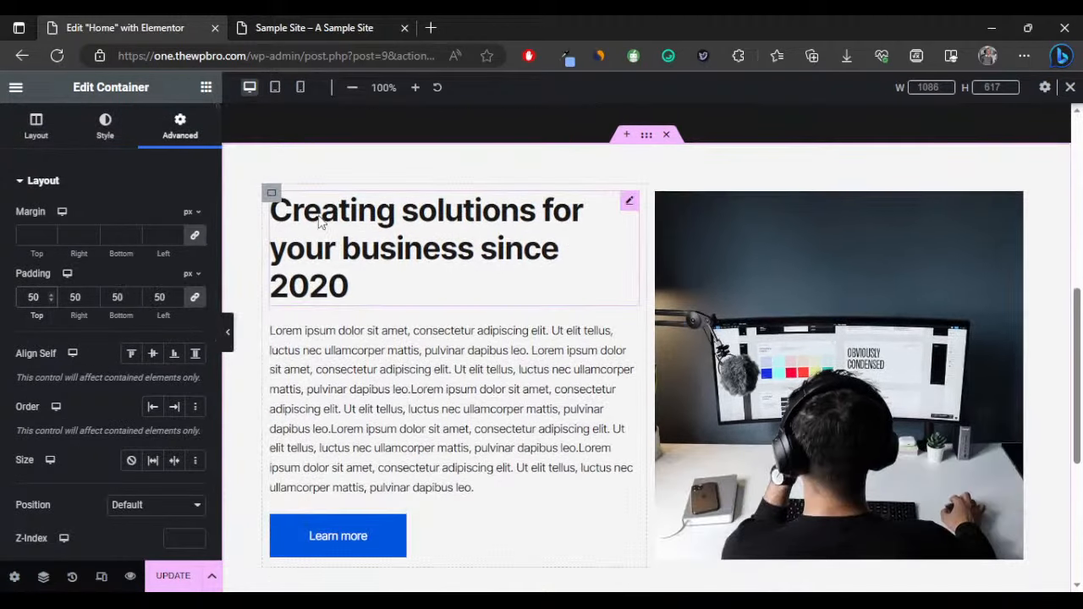
Give the text column container 50 px padding on all sides.
click(269, 194)
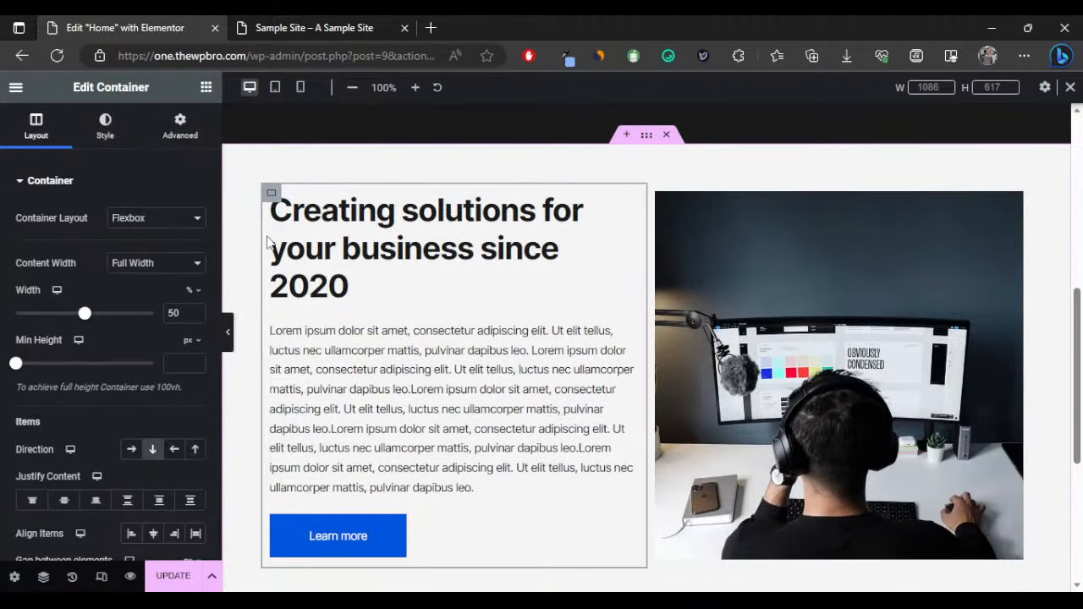
scroll(527, 273, down, 2)
click(228, 332)
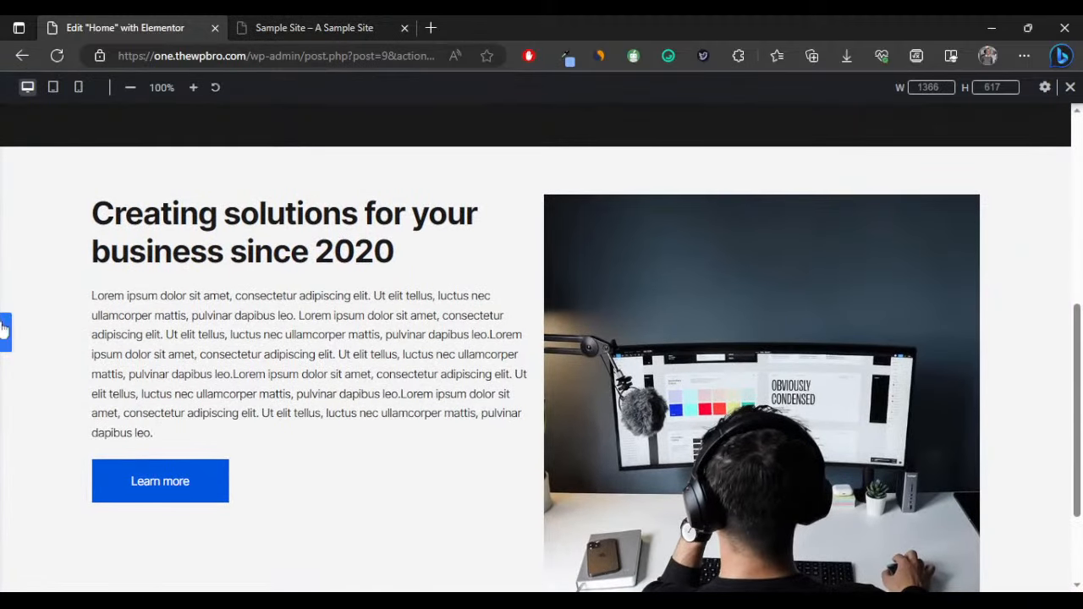
click(6, 331)
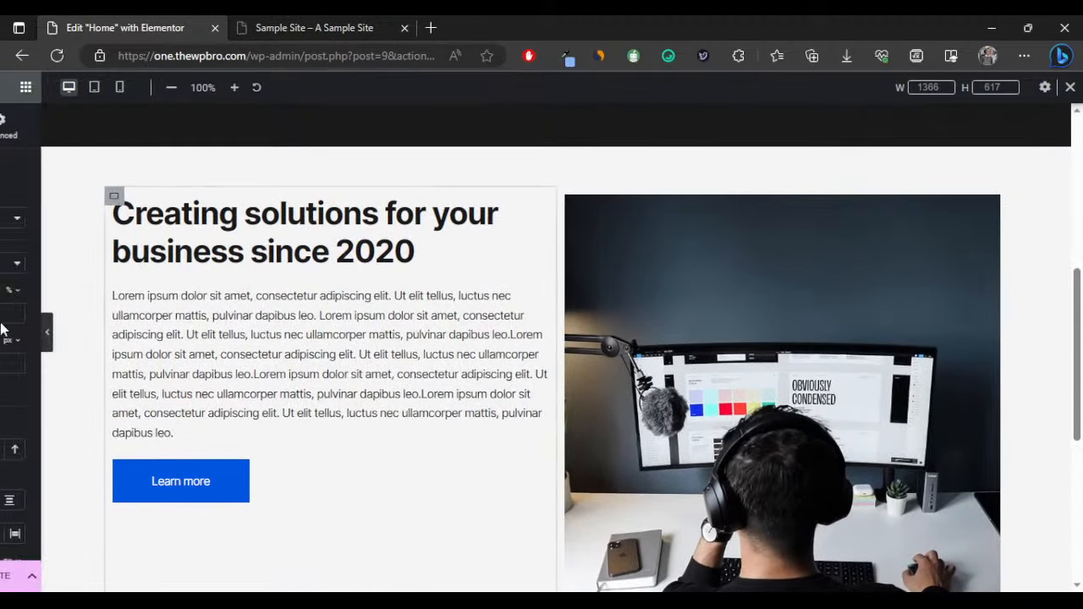
click(180, 127)
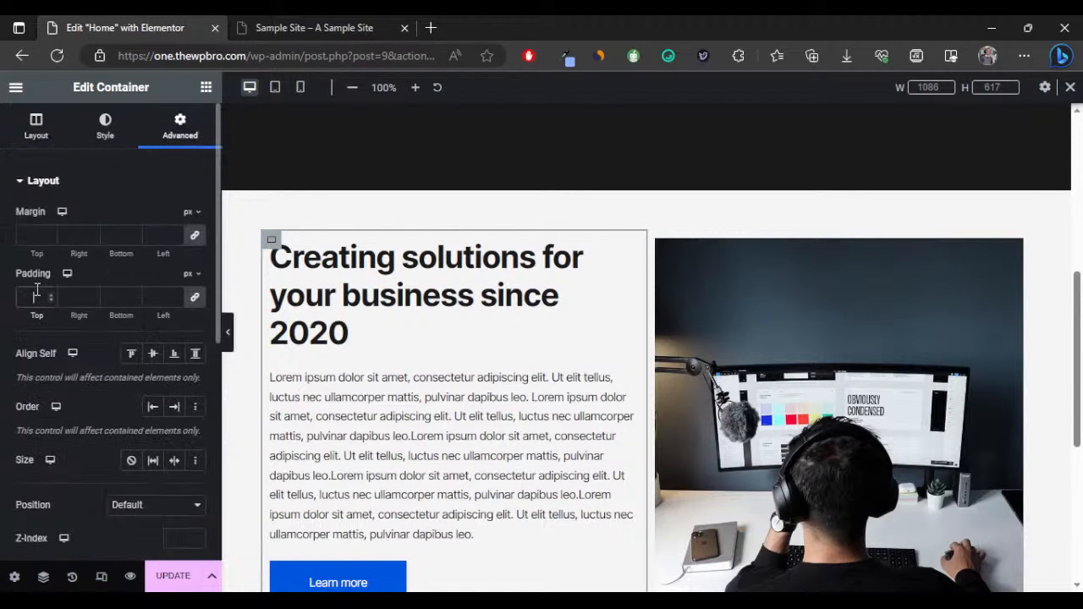
text(50)
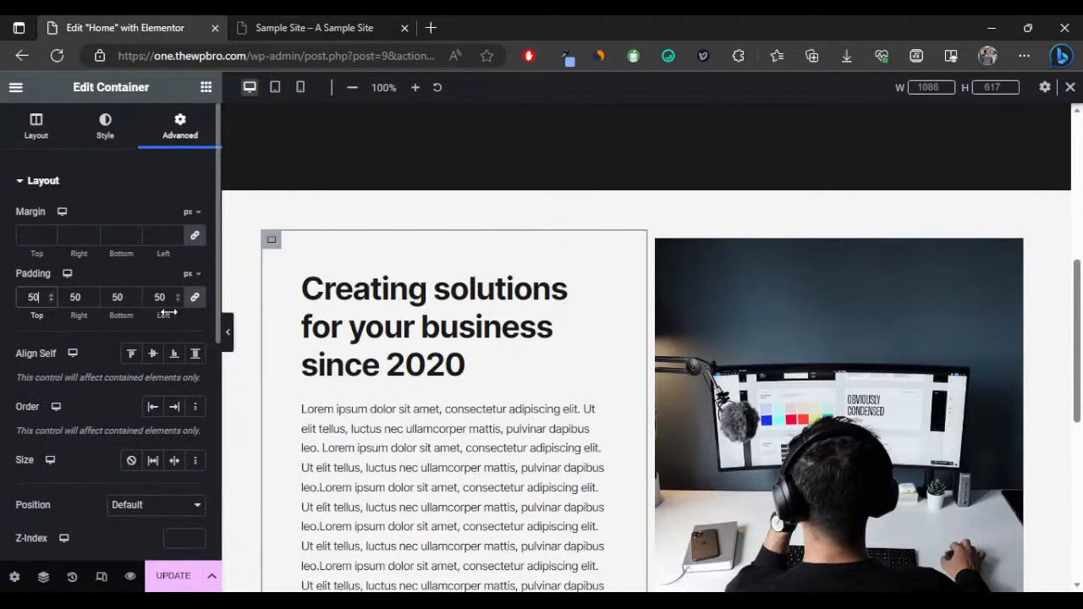
click(228, 332)
scroll(512, 280, down, 2)
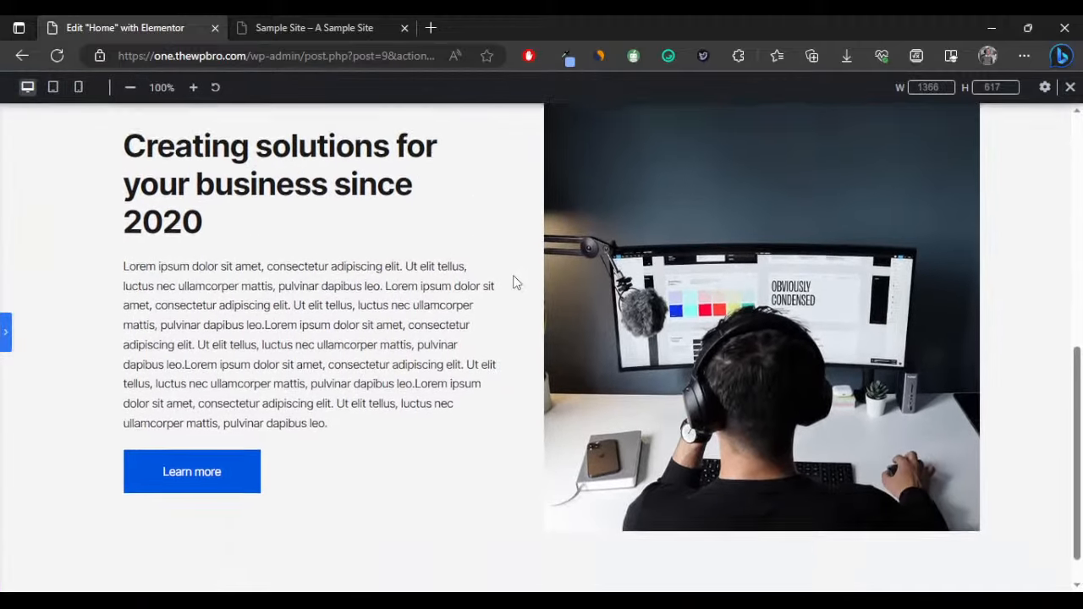
scroll(513, 280, down, 2)
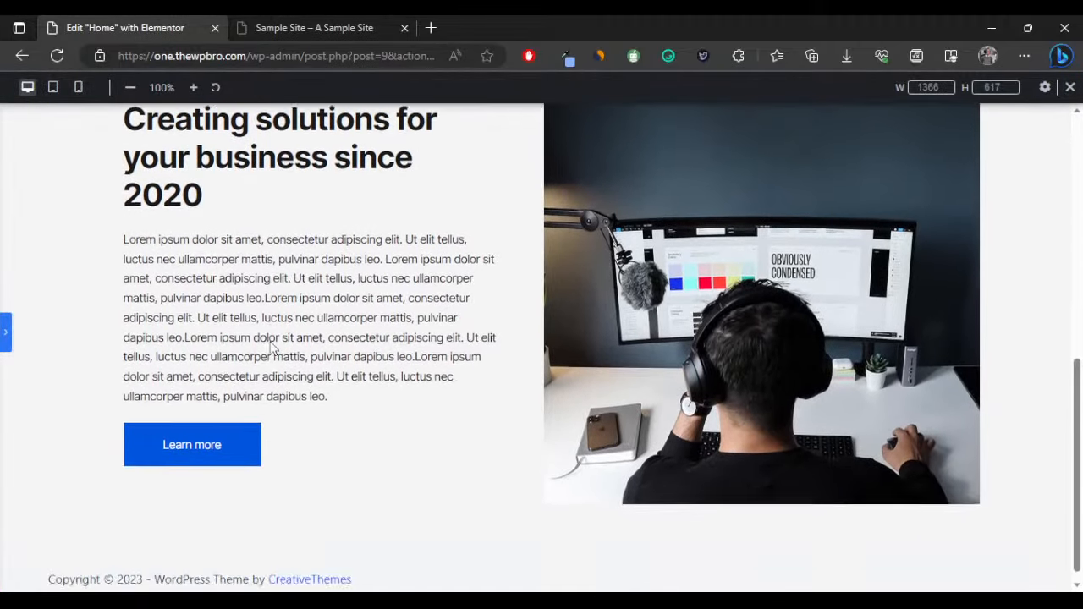
Raise the section's top and bottom padding to 100 px, keeping 50 px sides.
click(5, 331)
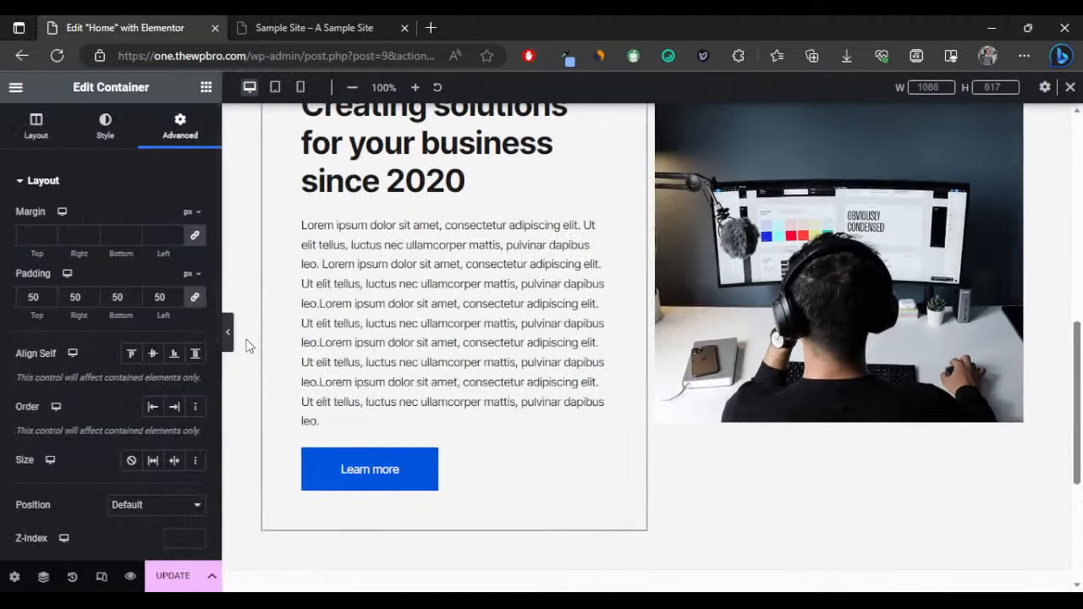
click(229, 335)
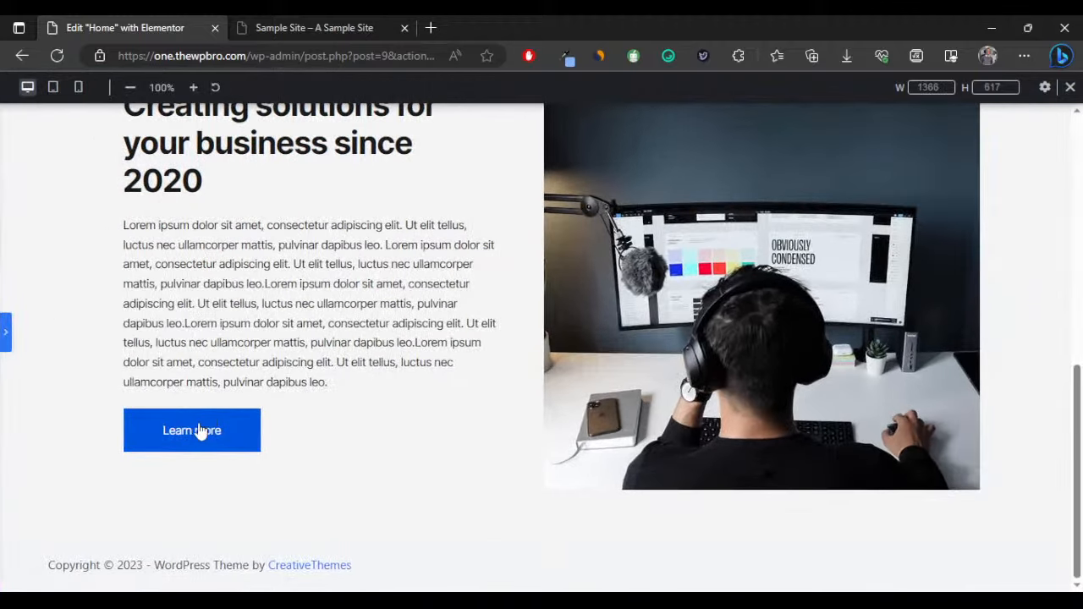
scroll(563, 329, up, 3)
scroll(542, 330, down, 1)
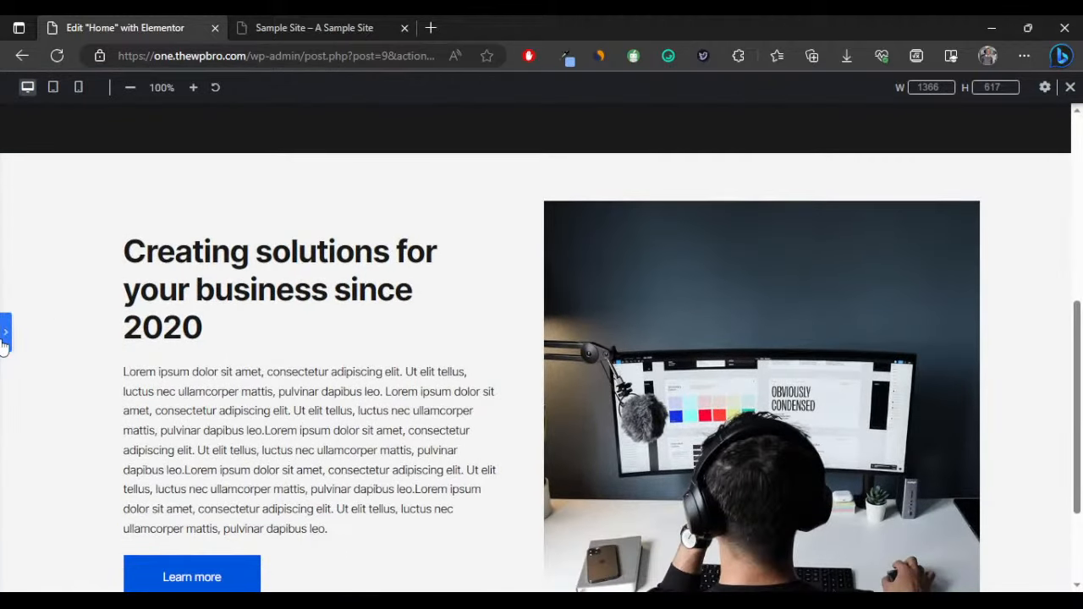
click(5, 331)
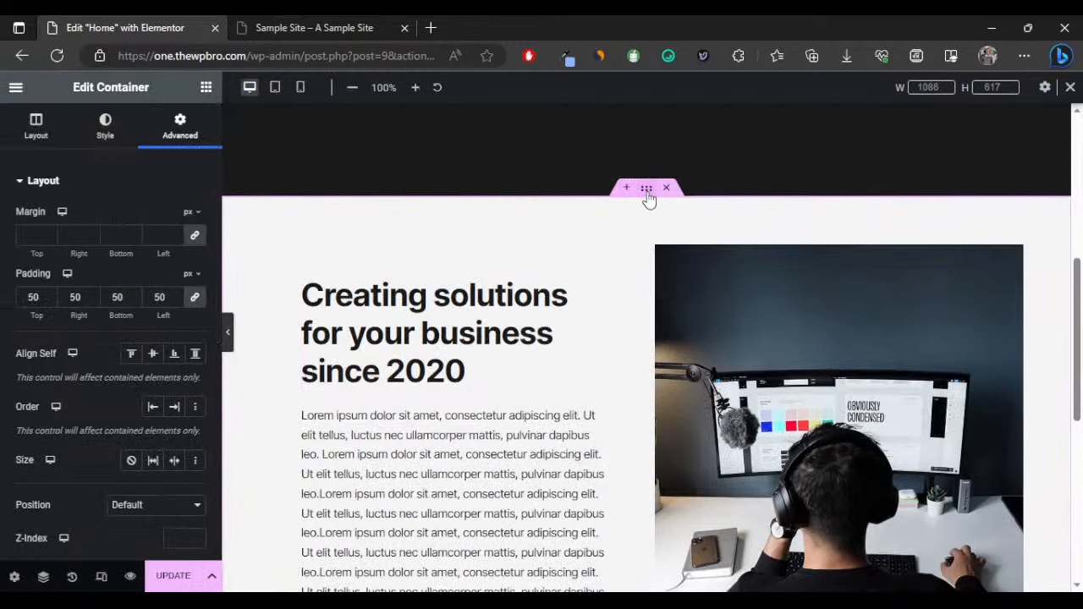
click(194, 298)
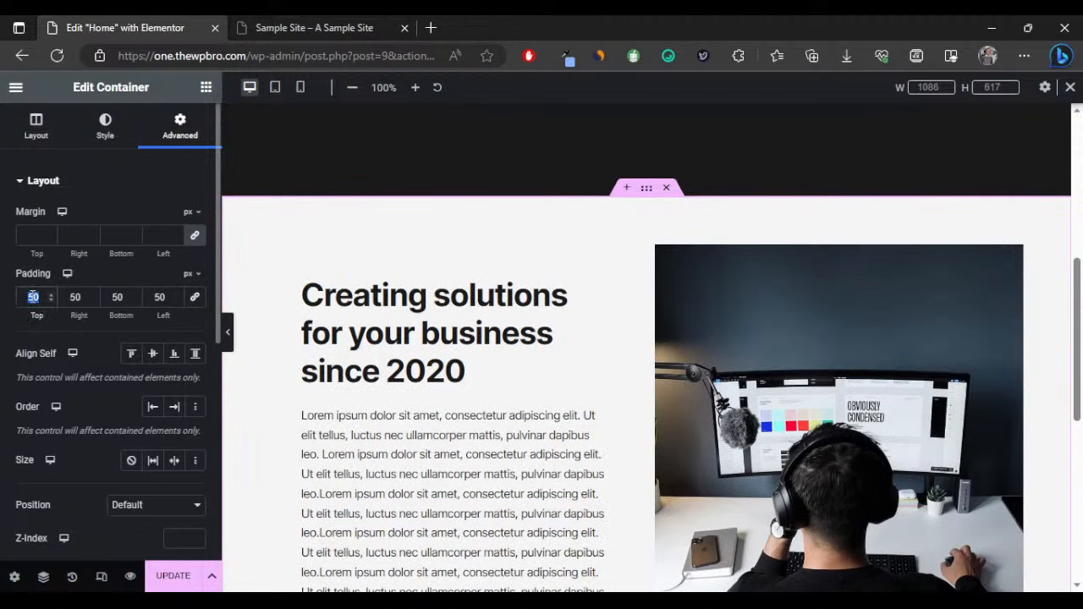
text(100)
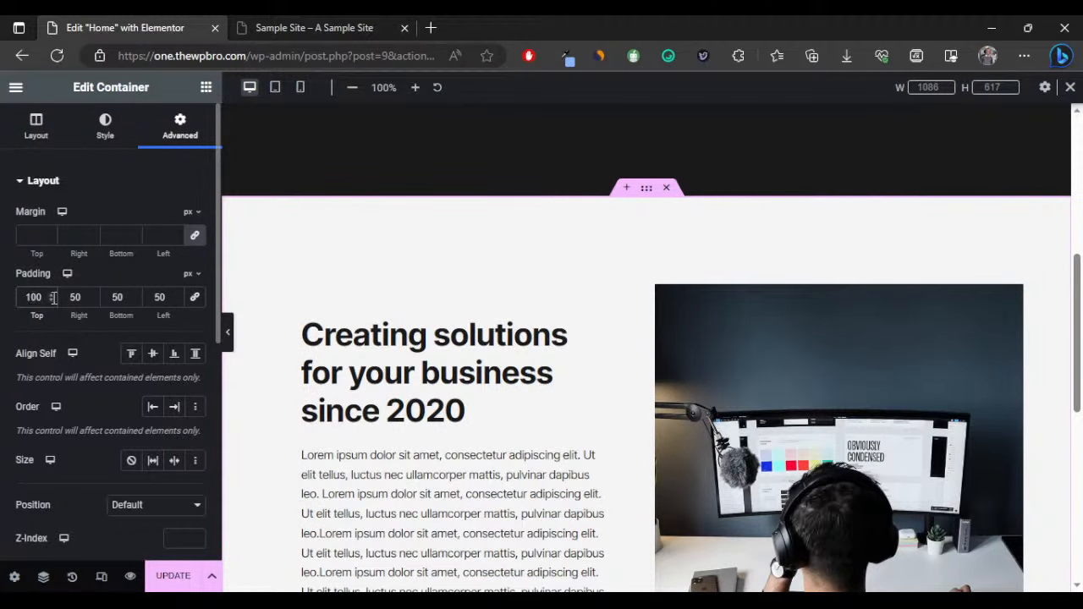
double_click(115, 302)
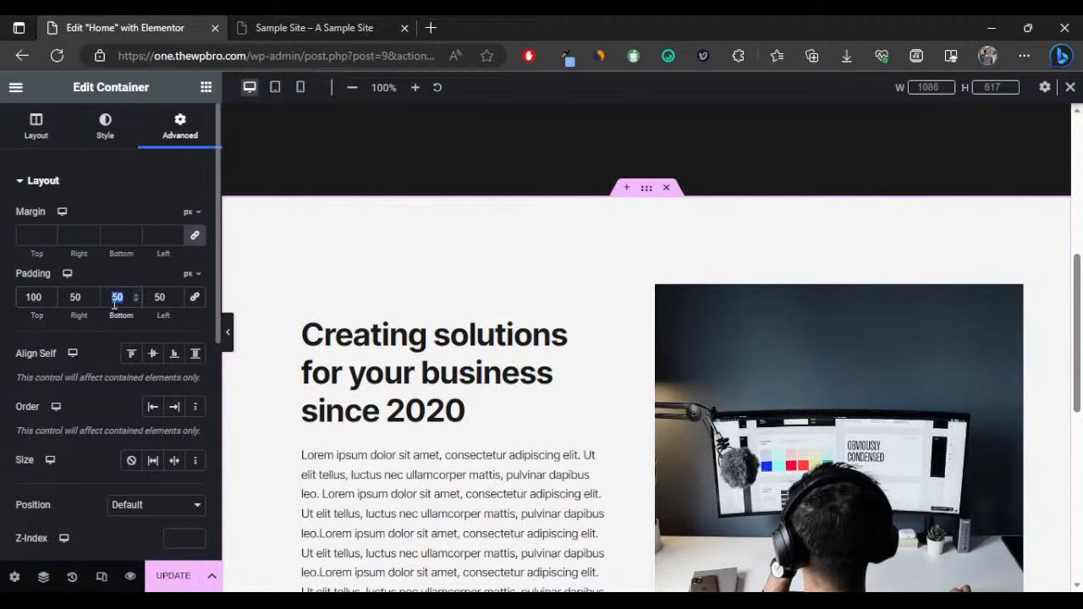
text(100)
click(228, 332)
scroll(556, 295, down, 1)
scroll(559, 290, down, 2)
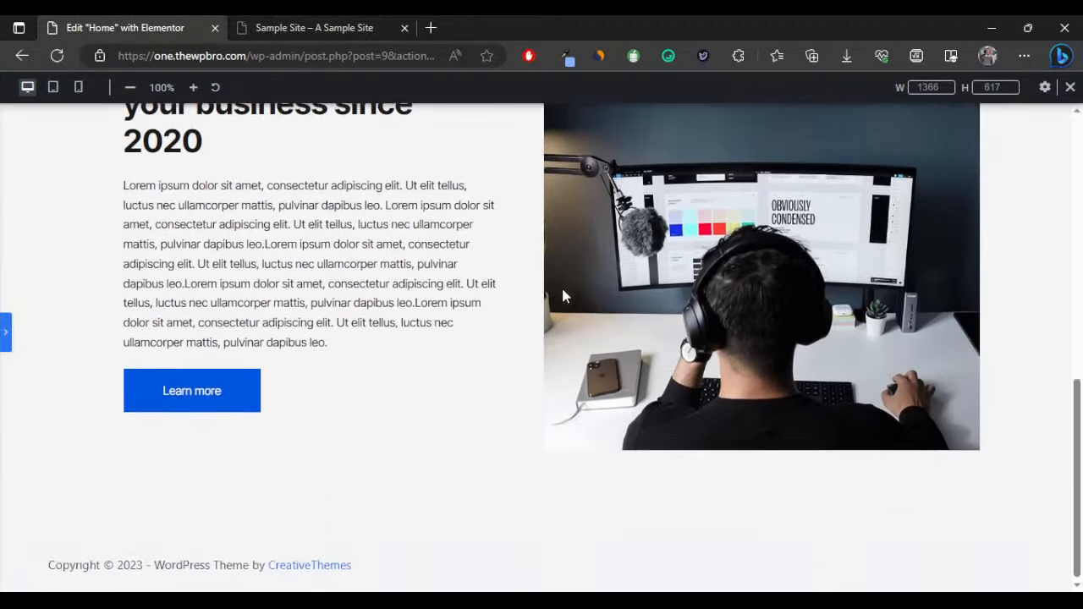
scroll(561, 285, up, 2)
scroll(562, 289, down, 1)
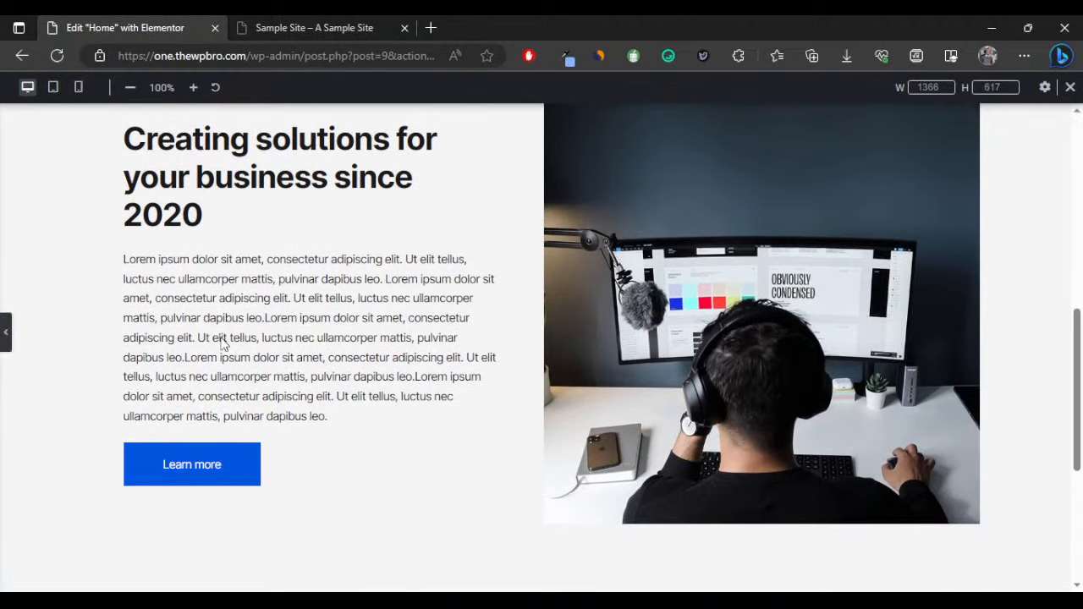
Give the desk photo a linked 5 px border radius on all corners.
click(4, 345)
click(854, 323)
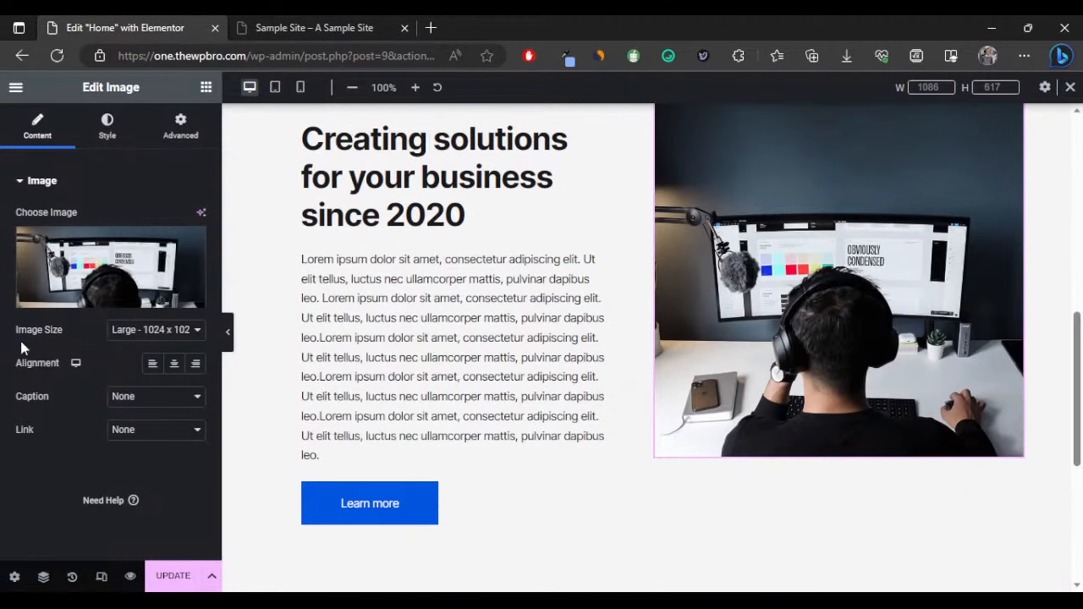
click(106, 127)
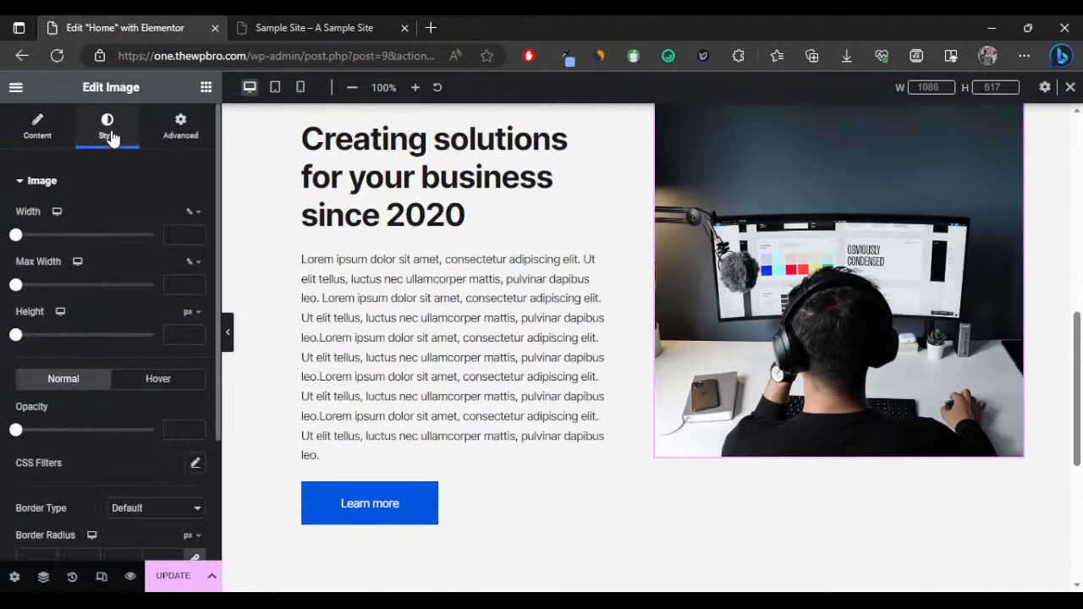
scroll(112, 306, down, 2)
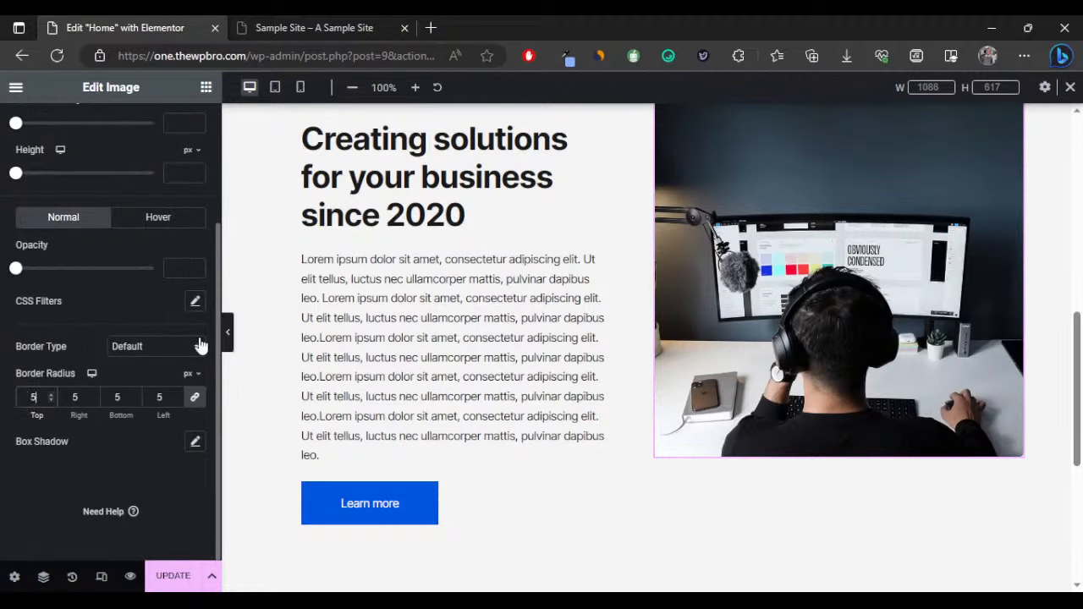
click(230, 340)
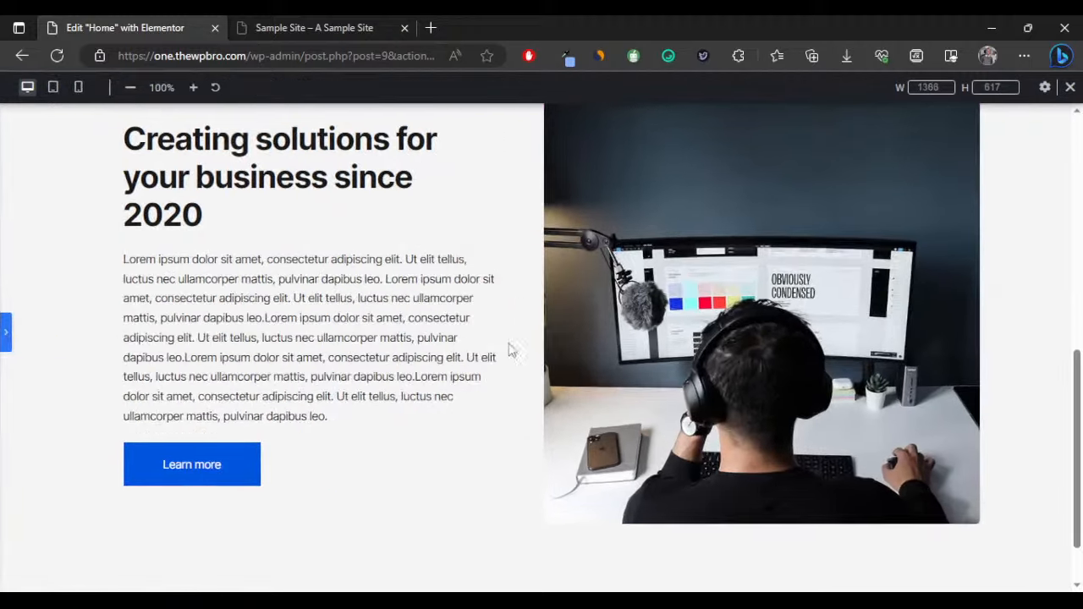
scroll(566, 353, down, 2)
click(5, 332)
scroll(455, 220, up, 1)
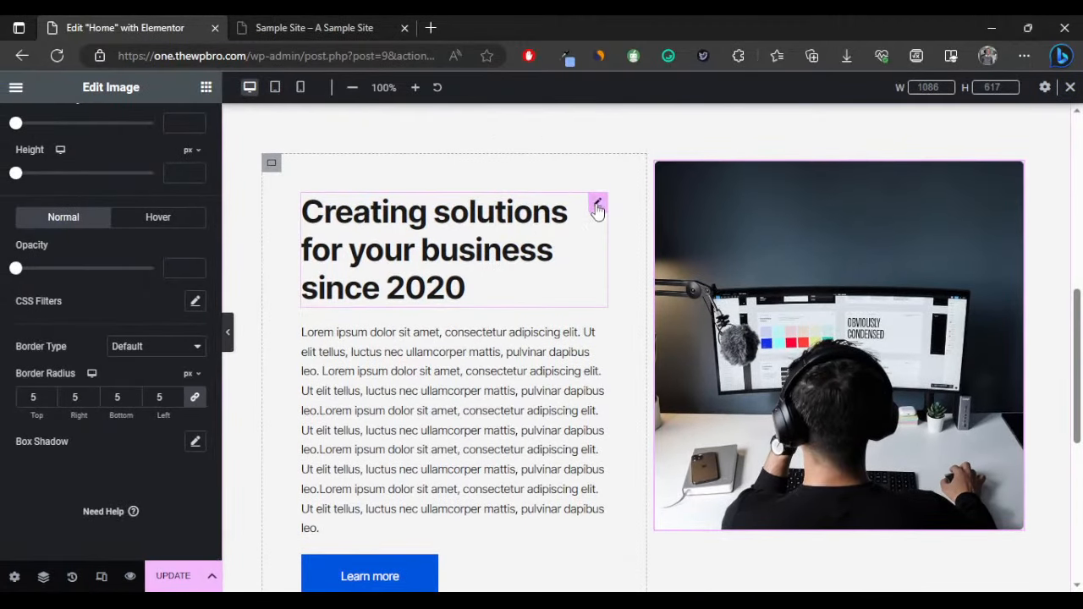
Set the heading typography to line height 1.1, weight 800 Extra Bold, size 45.
click(570, 215)
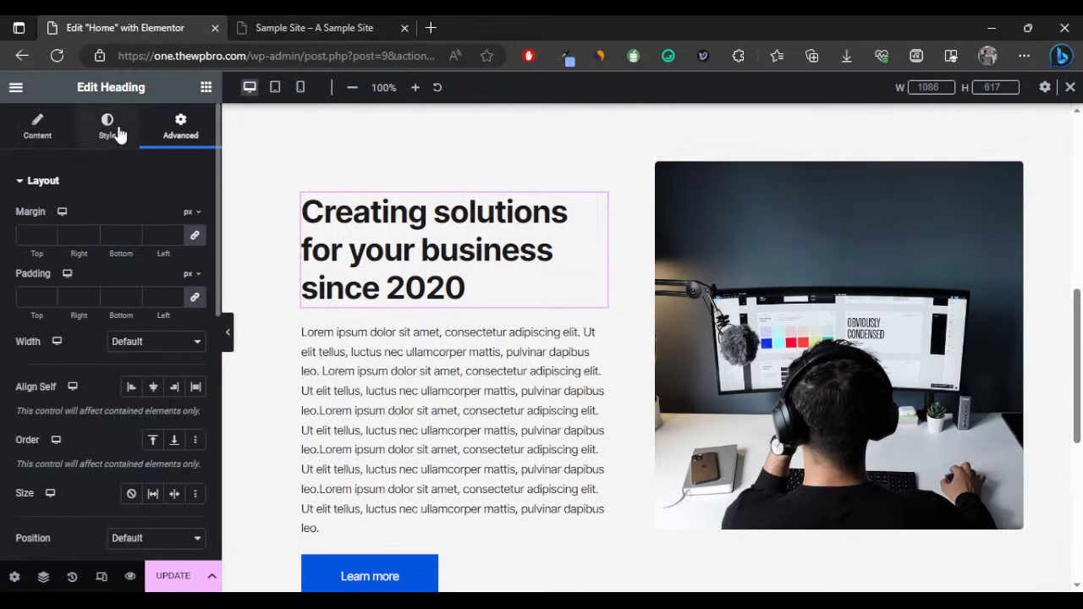
click(109, 127)
click(195, 250)
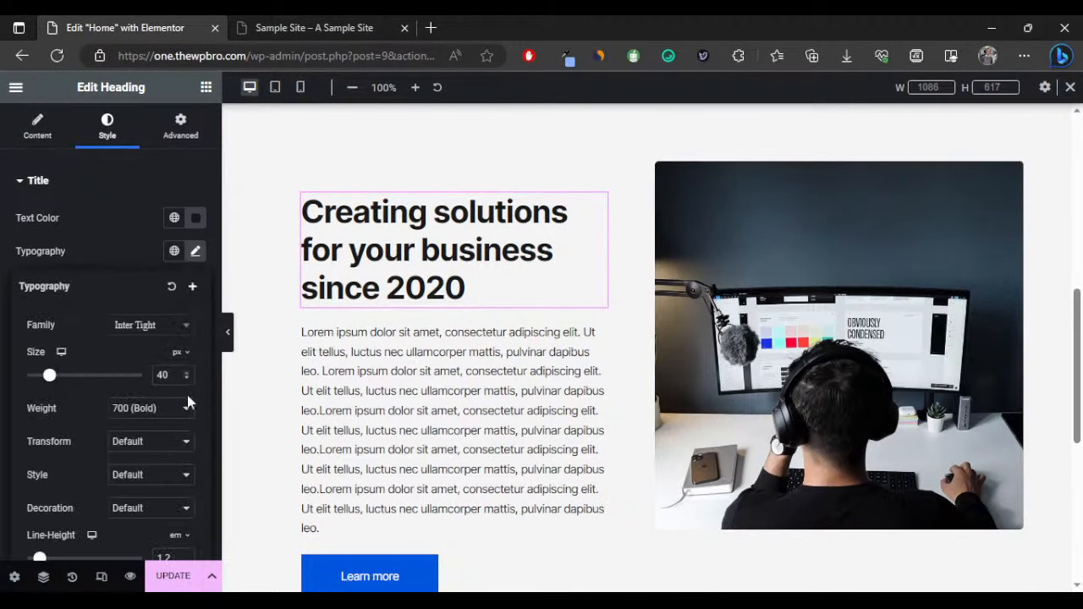
scroll(186, 423, down, 2)
click(187, 441)
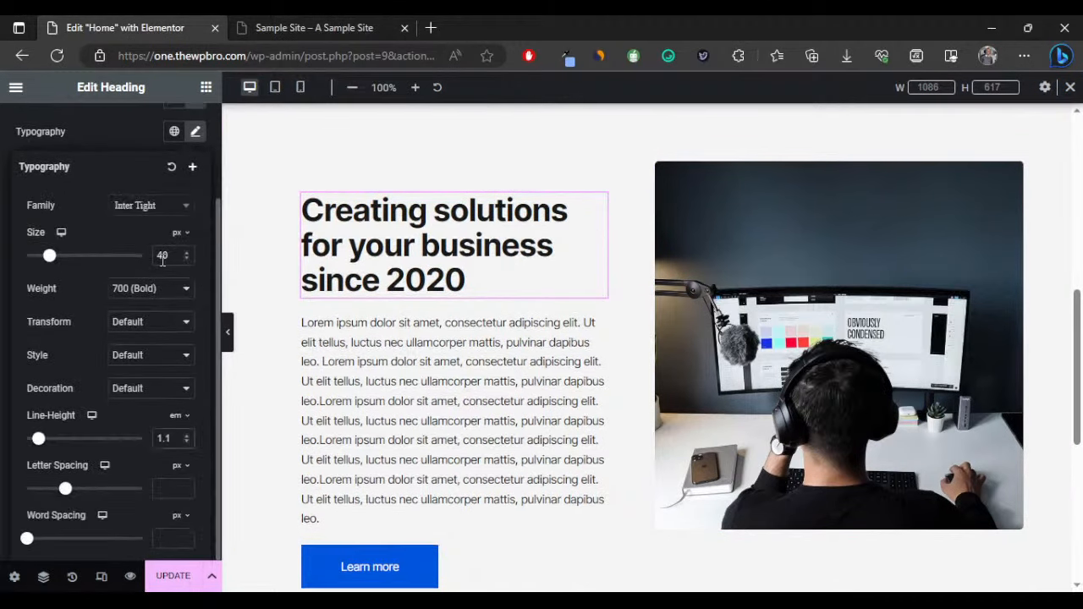
click(152, 394)
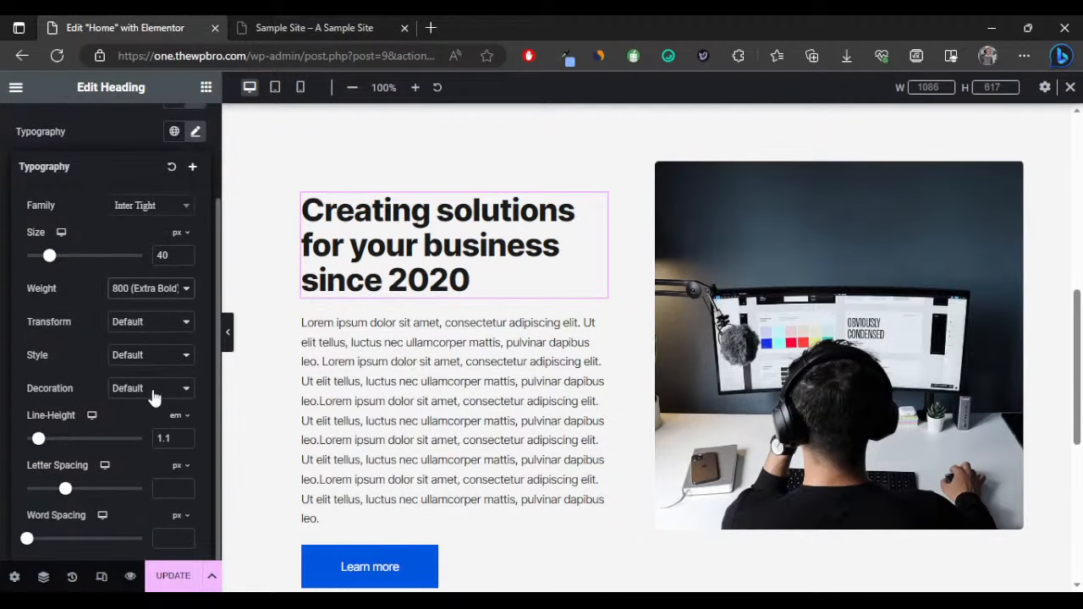
click(187, 252)
click(187, 252)
click(187, 253)
click(187, 252)
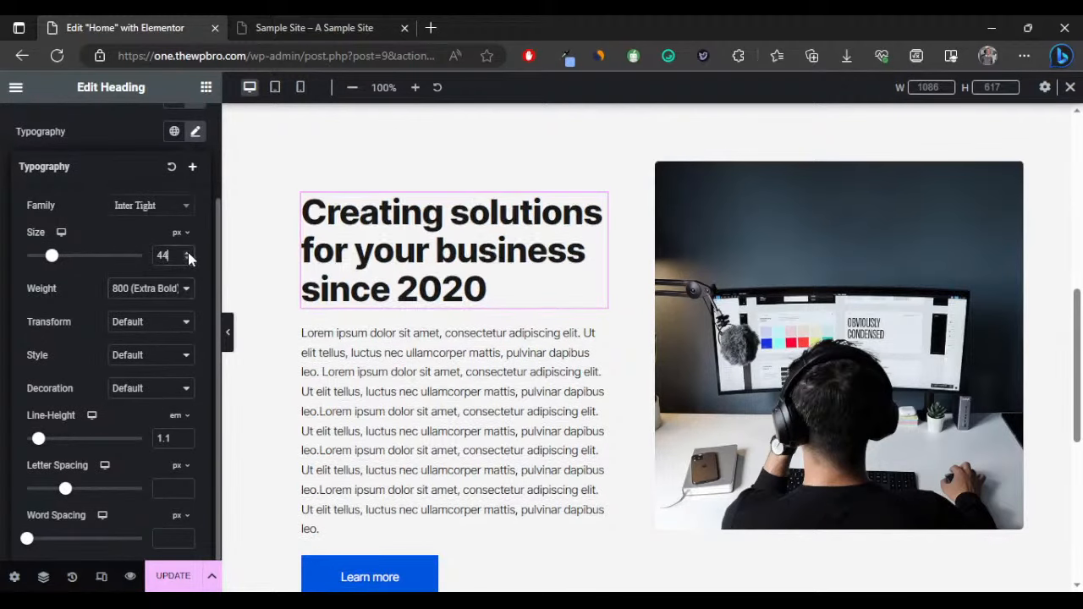
click(186, 253)
Preview the larger heading wrapping onto four lines beside the photo.
click(228, 332)
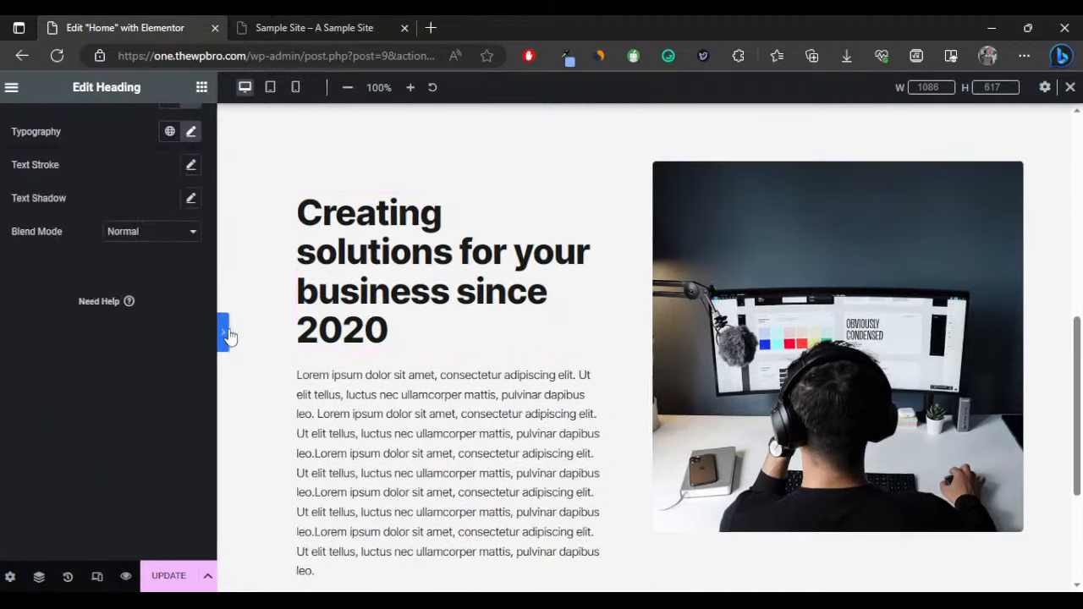
scroll(438, 328, up, 1)
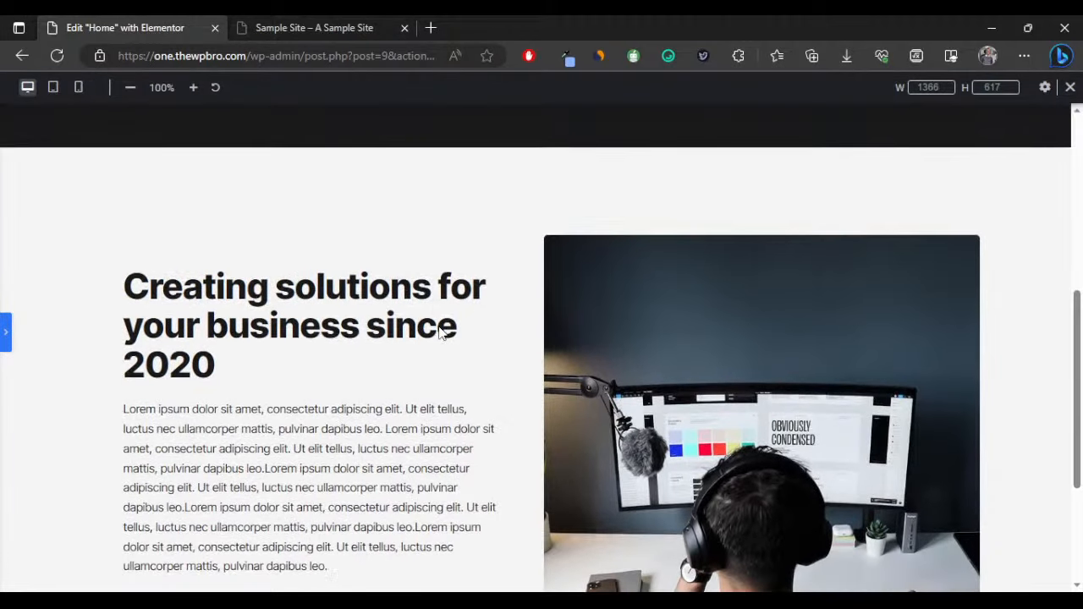
scroll(439, 333, down, 1)
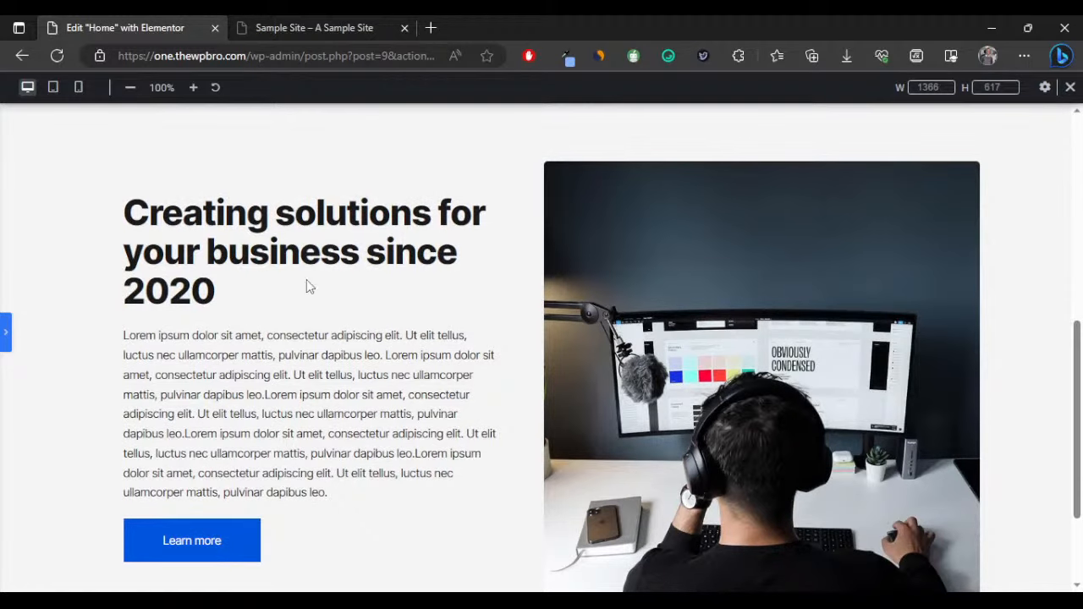
scroll(307, 286, down, 2)
scroll(201, 313, up, 1)
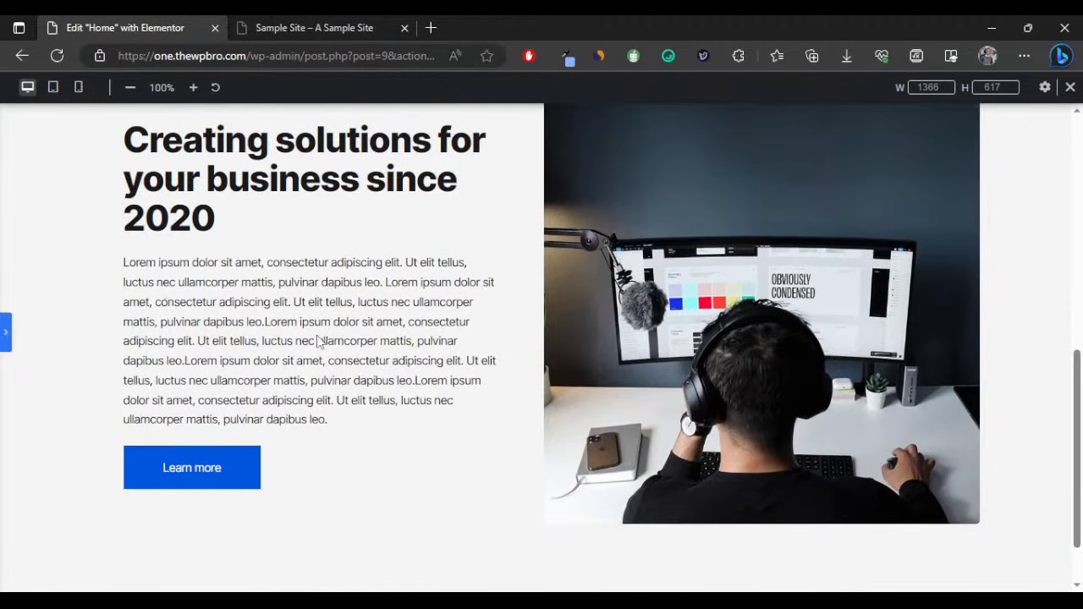
click(6, 332)
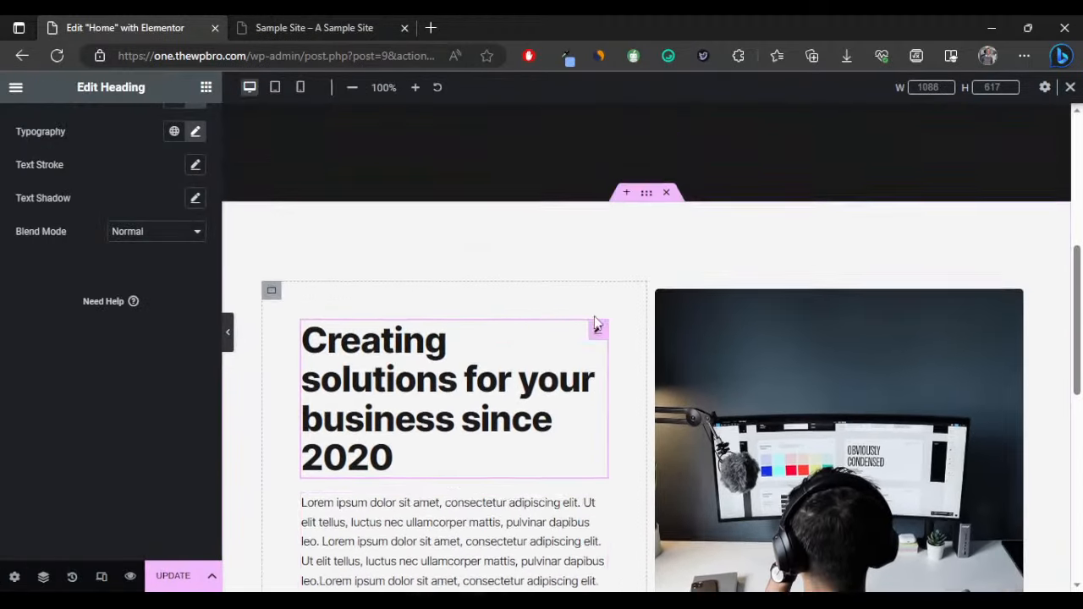
scroll(596, 322, down, 5)
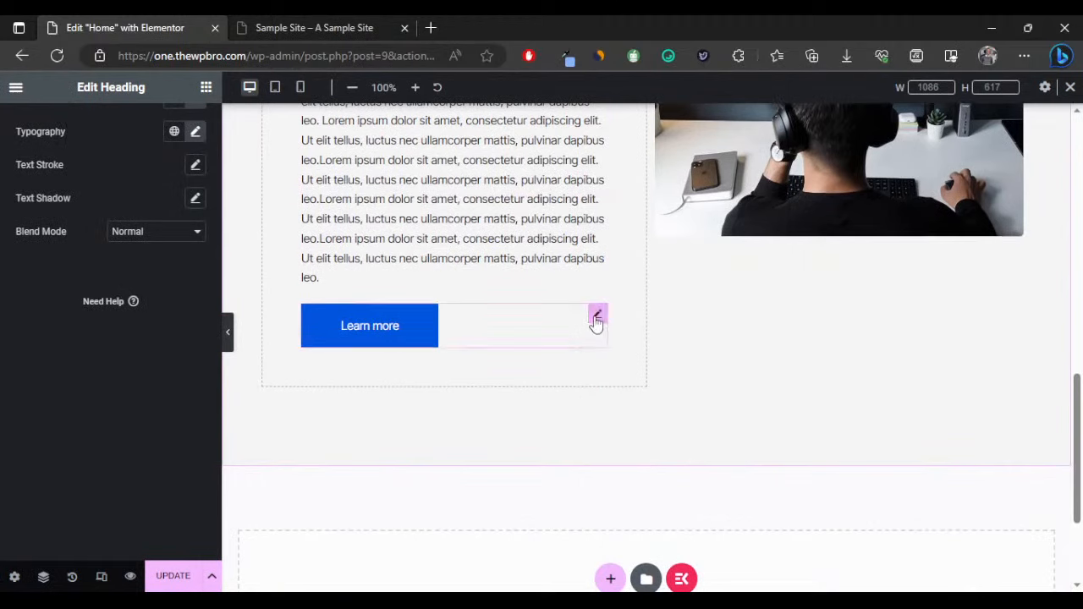
Delete the Learn more button, leaving only the heading and paragraph in the left column.
click(370, 327)
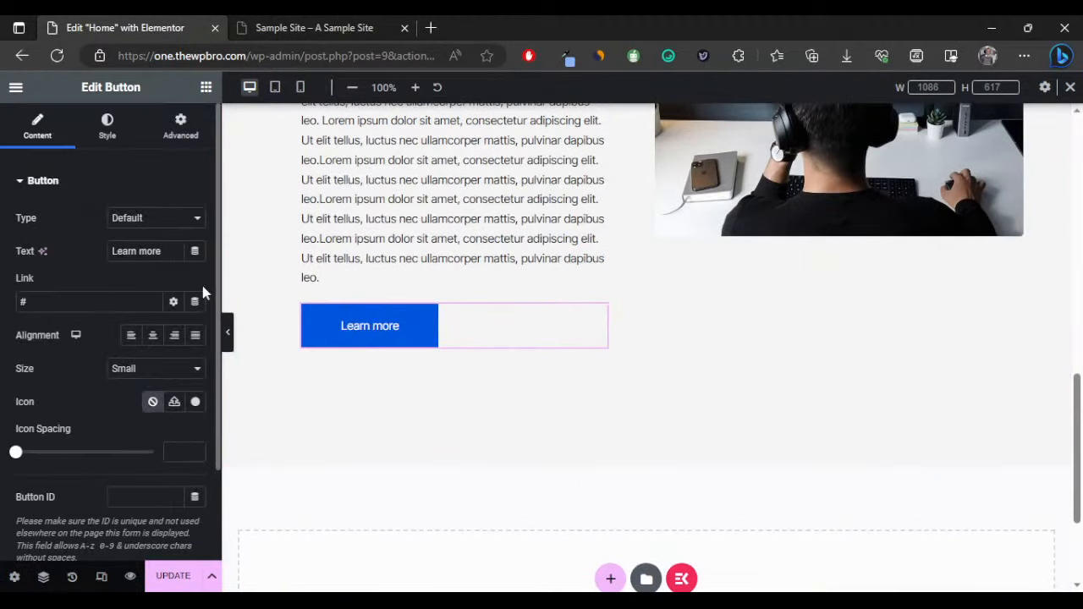
triple_click(167, 252)
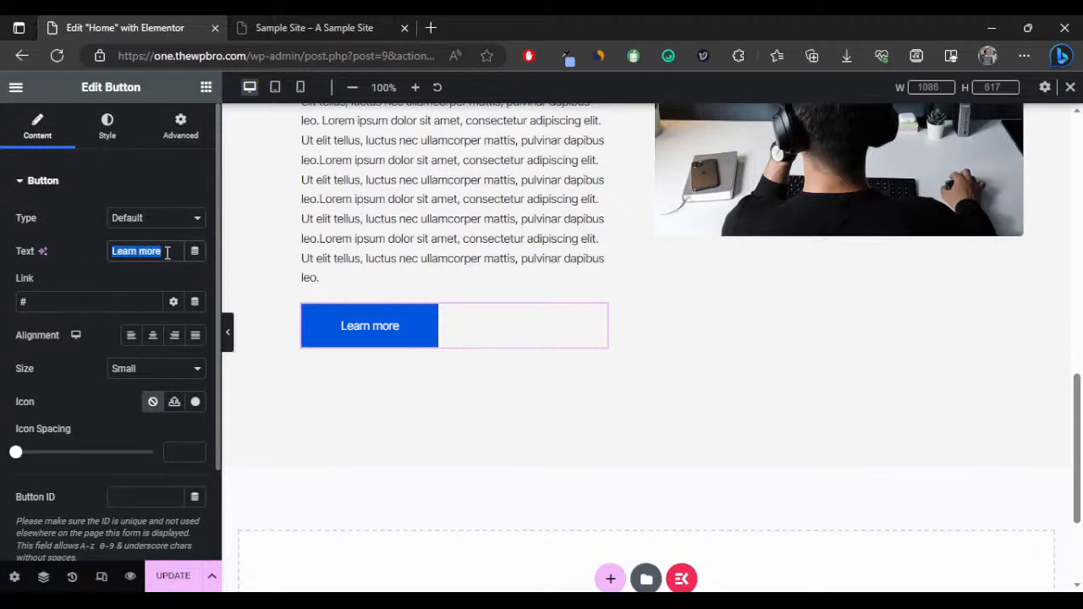
mouse_move(526, 313)
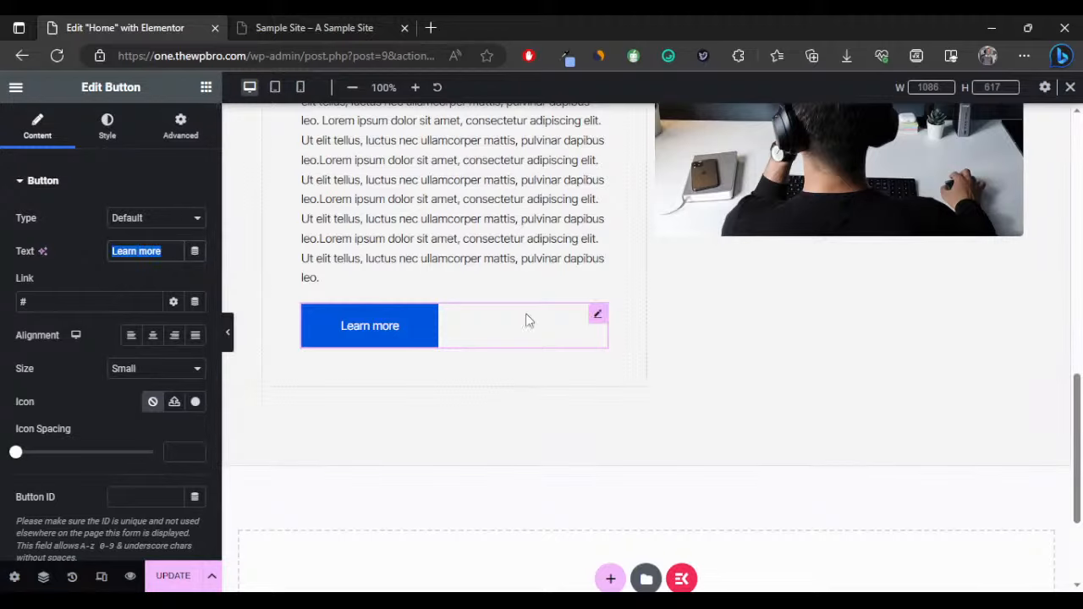
right_click(598, 318)
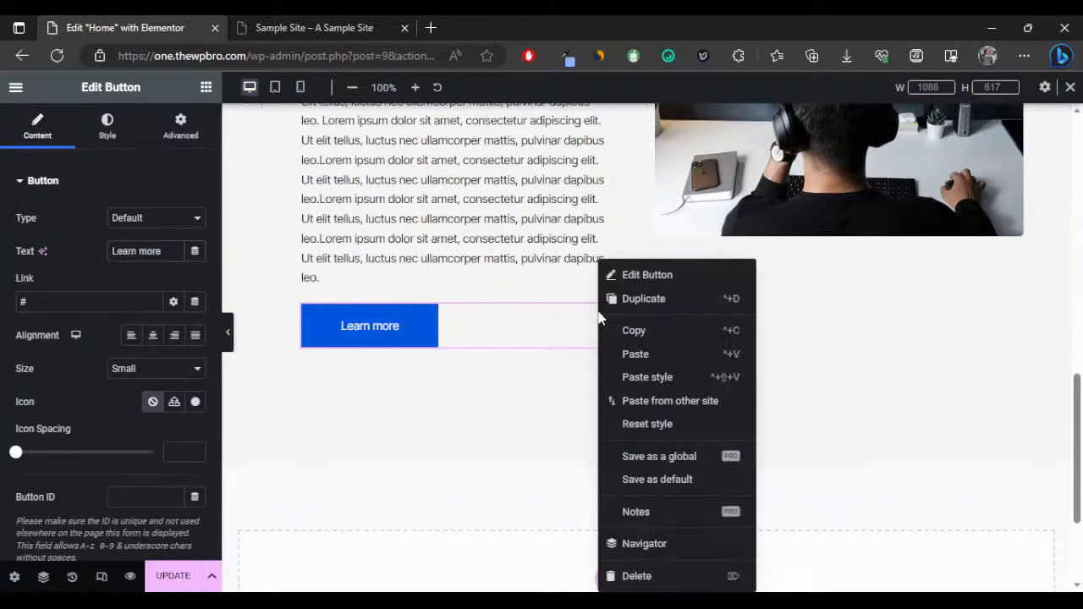
key(Delete)
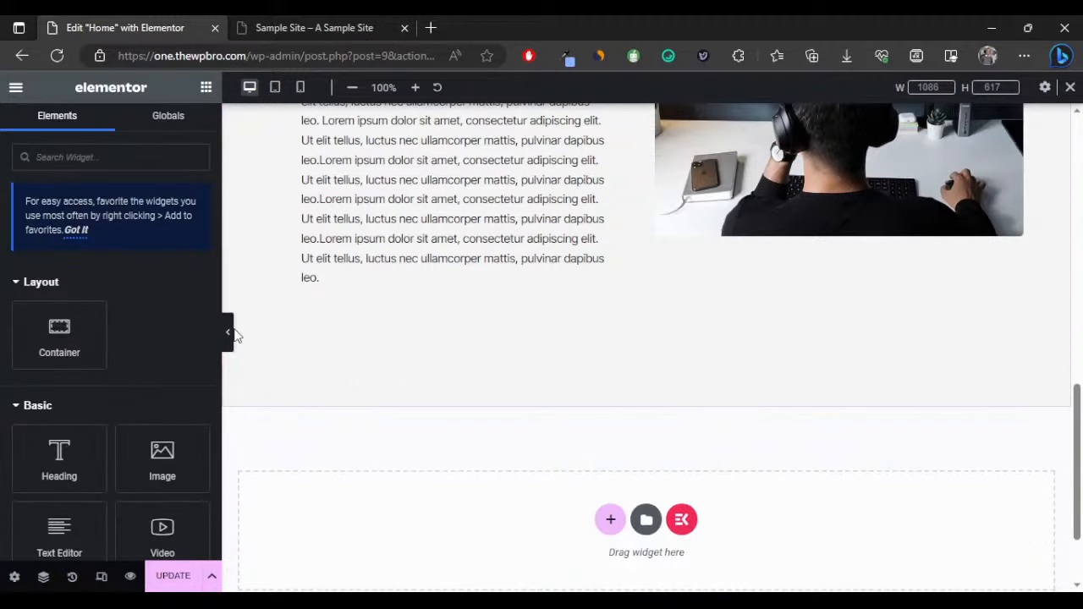
click(227, 331)
scroll(389, 342, up, 3)
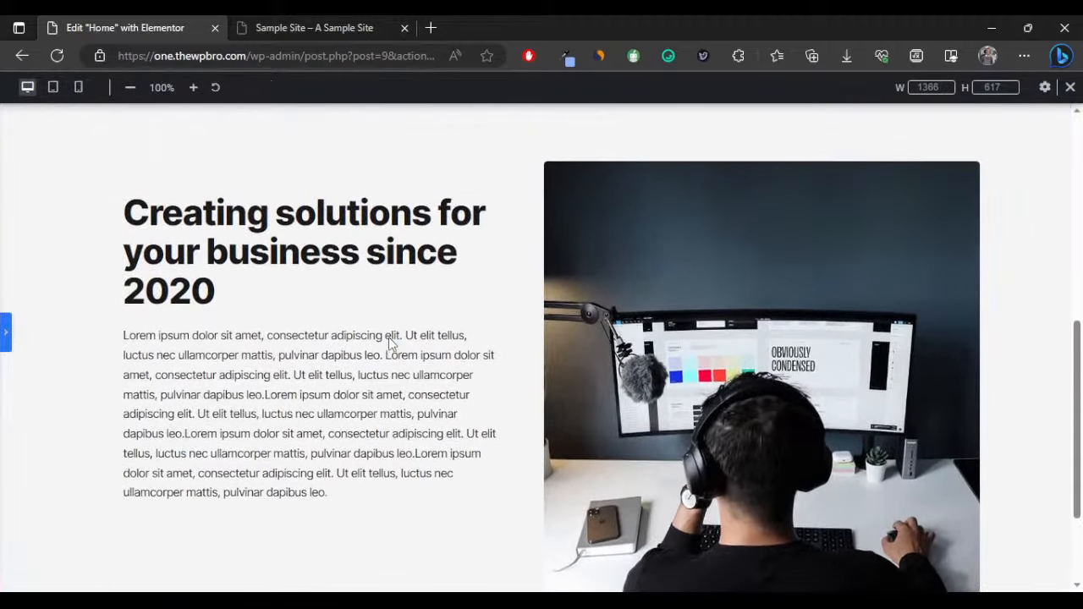
scroll(372, 342, down, 2)
click(5, 338)
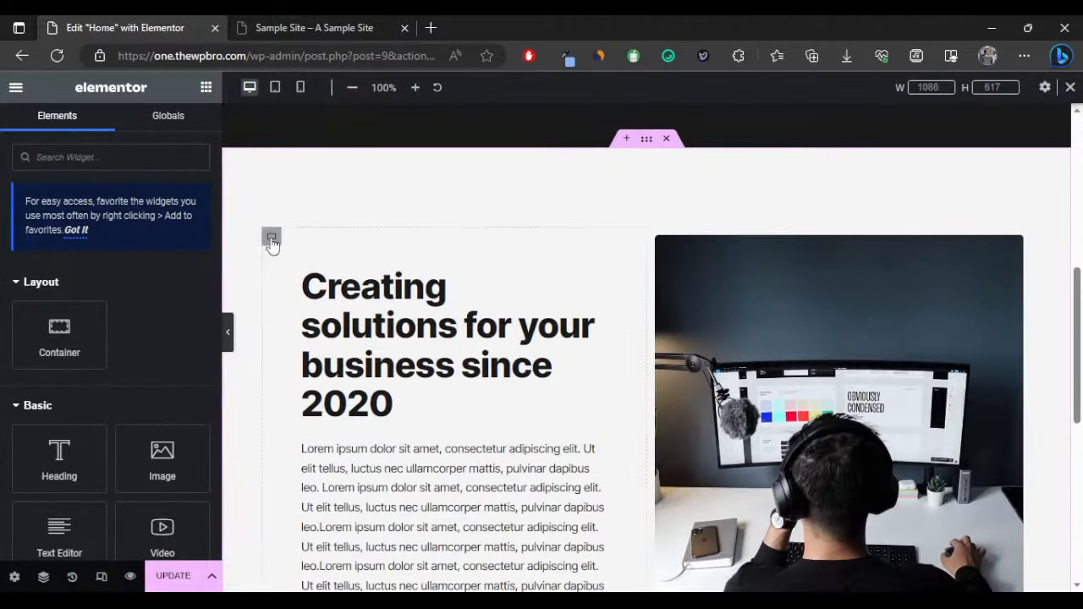
Change the text container's linked padding from 50 to 70 px.
click(271, 240)
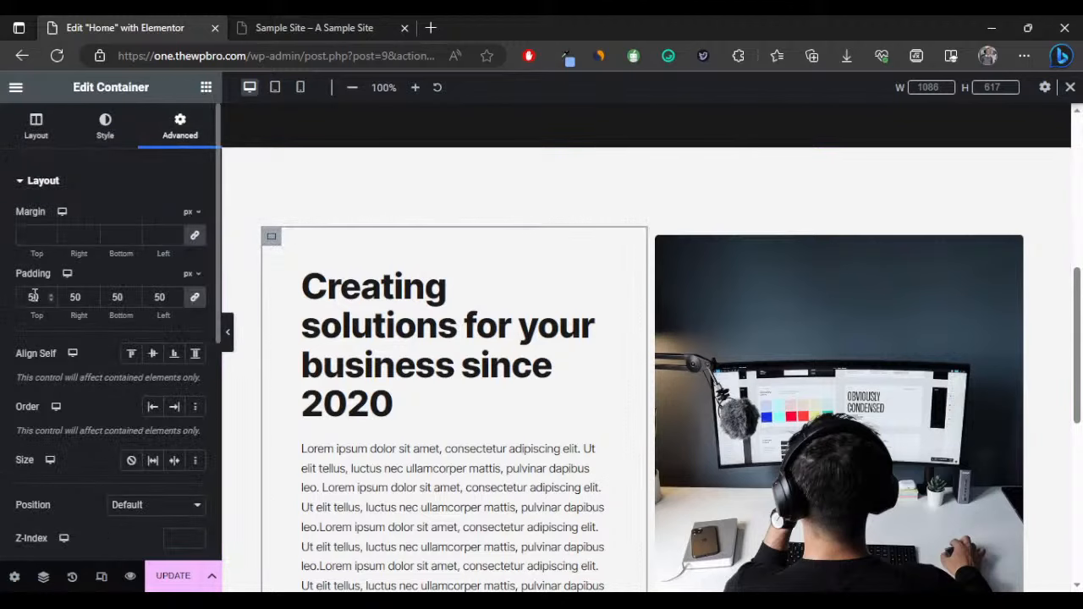
double_click(24, 296)
text(70)
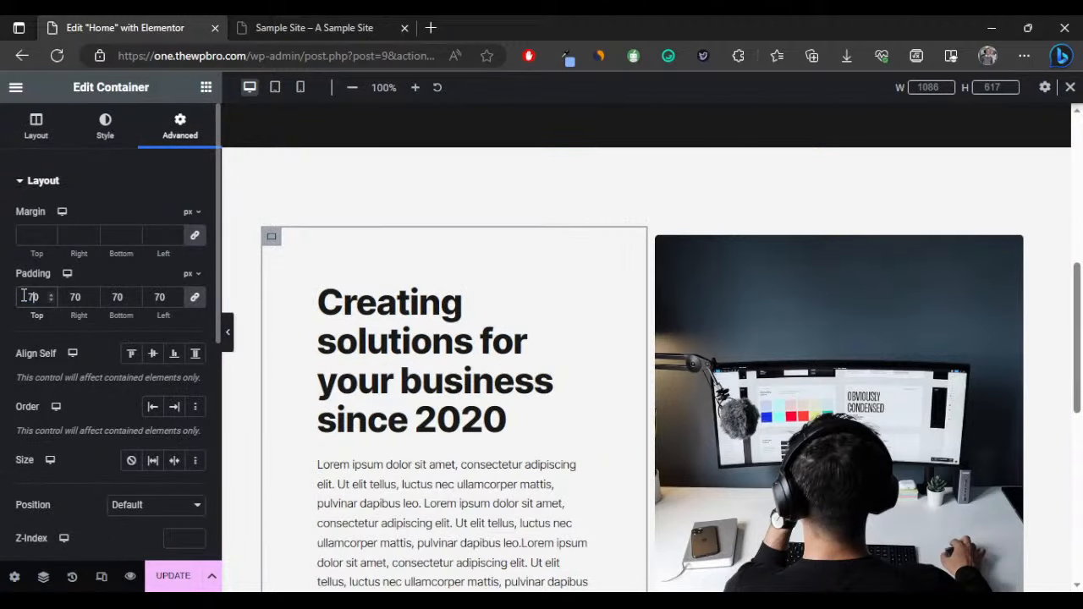
click(231, 335)
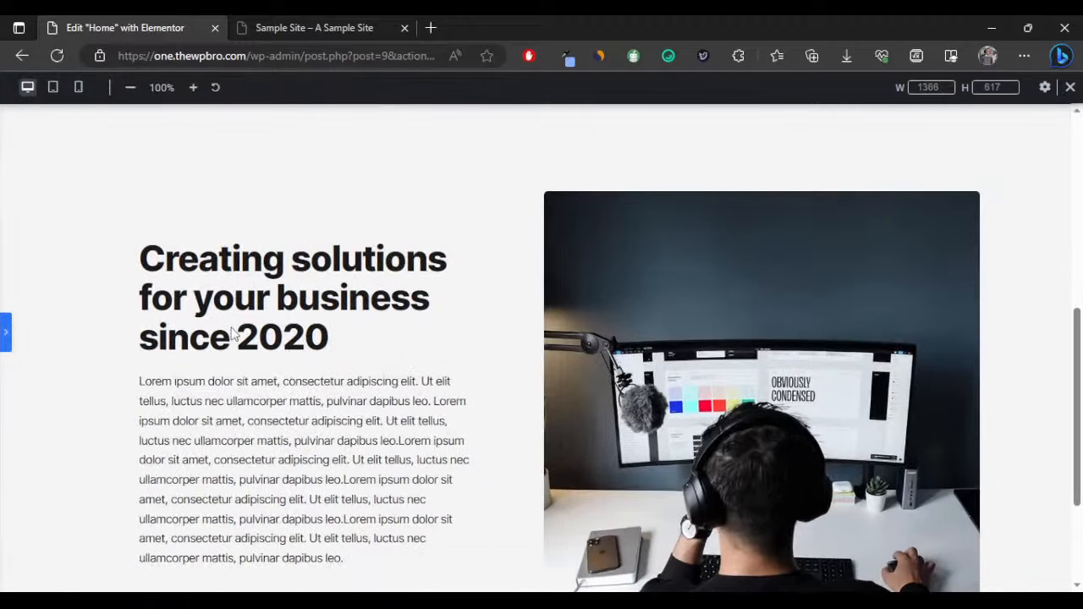
scroll(393, 265, down, 2)
scroll(392, 265, up, 1)
scroll(391, 262, up, 1)
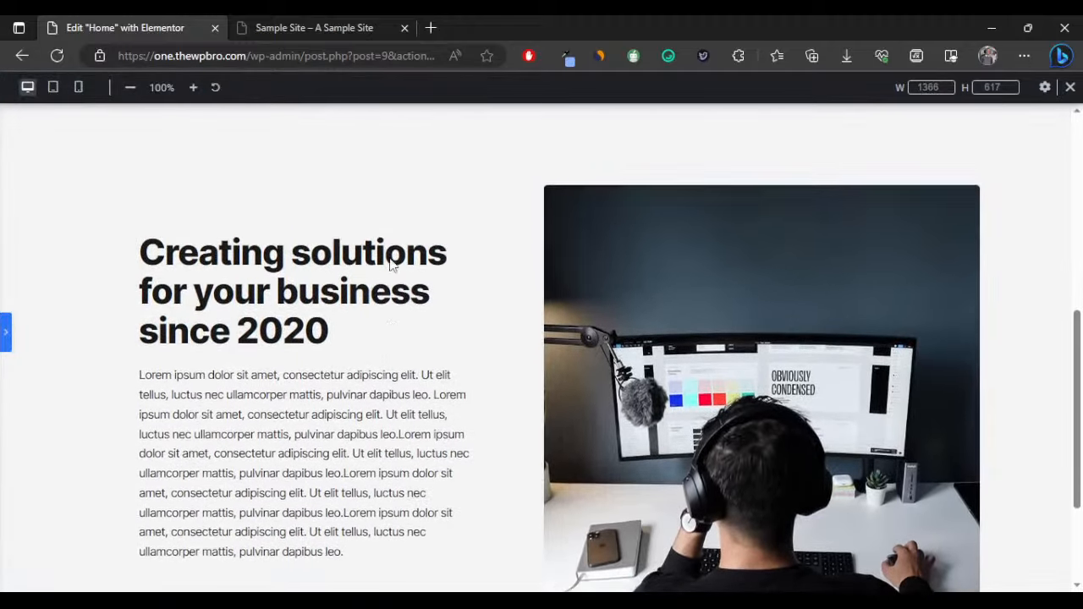
scroll(339, 283, down, 1)
click(5, 332)
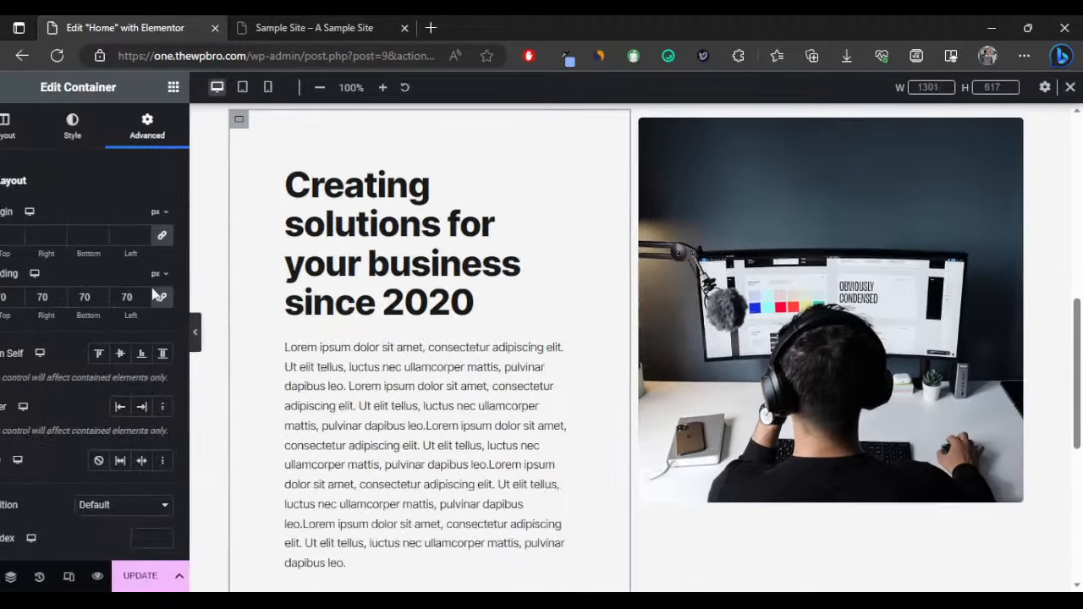
Switch the preview to 768 px tablet width and check the light section's squeezed heading.
click(276, 88)
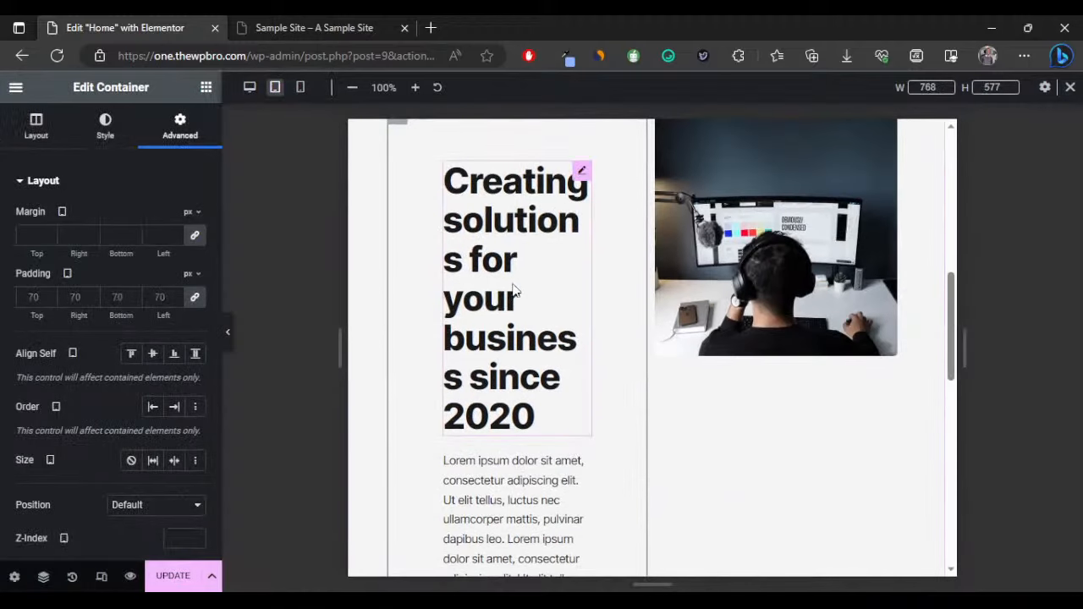
scroll(541, 288, up, 3)
scroll(578, 285, down, 2)
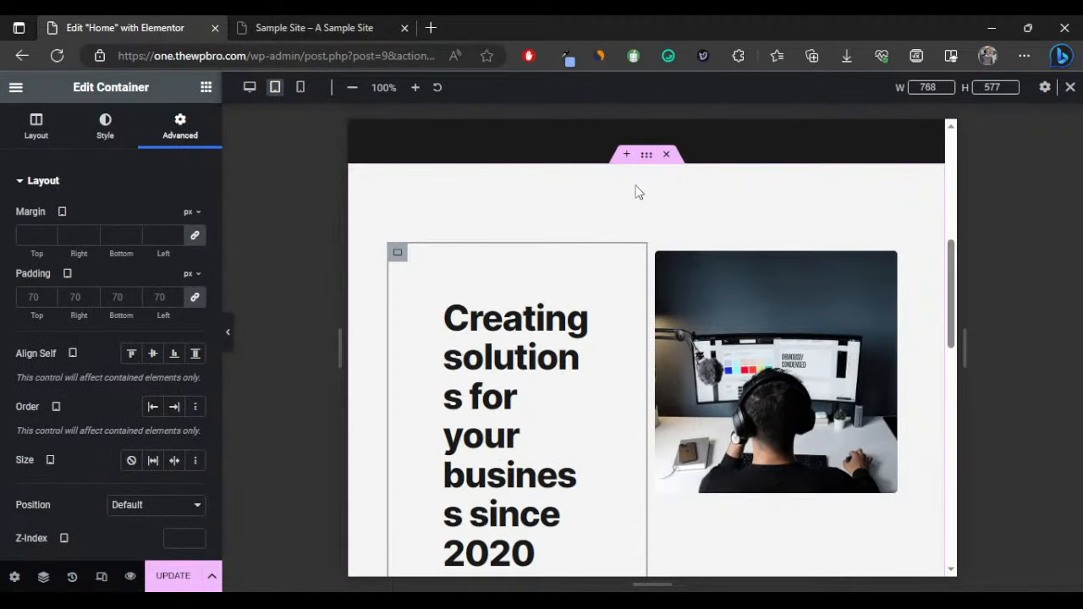
scroll(572, 358, down, 4)
scroll(510, 327, up, 2)
scroll(511, 326, up, 2)
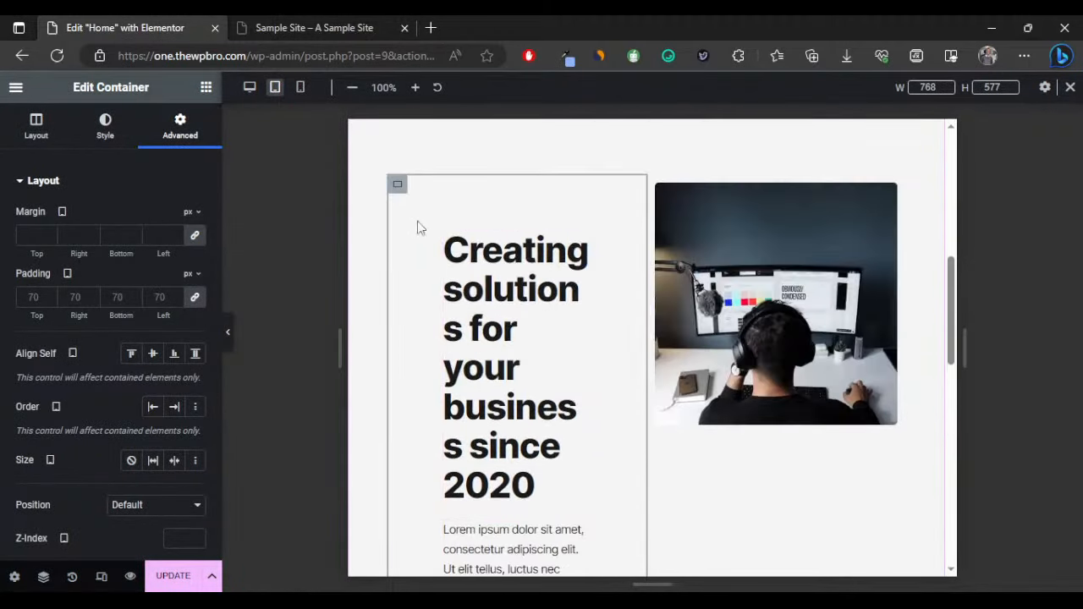
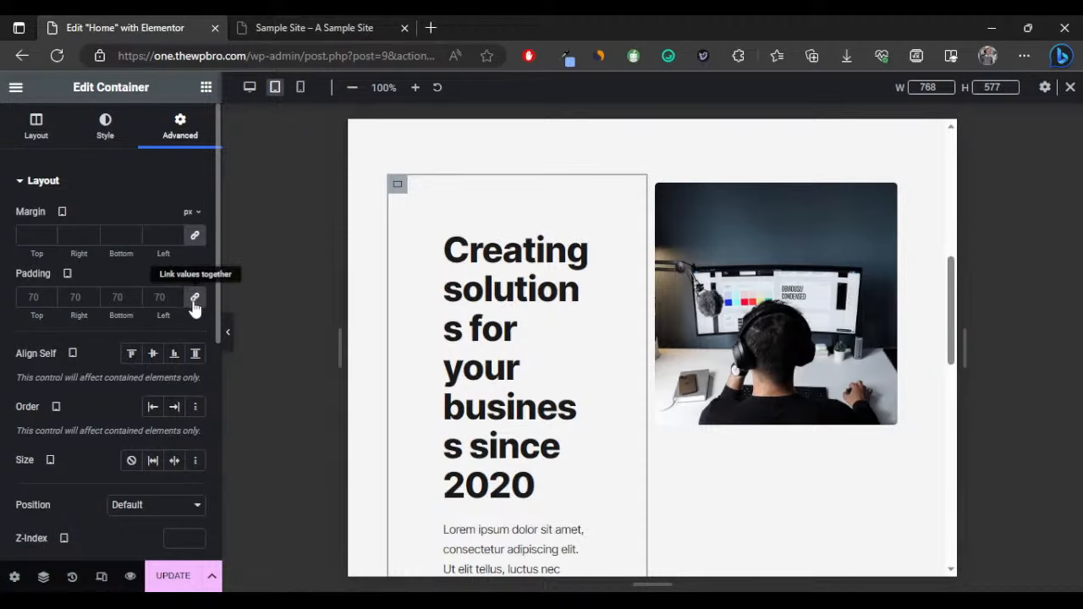
Remove all padding from the inner and outer hero containers.
click(195, 298)
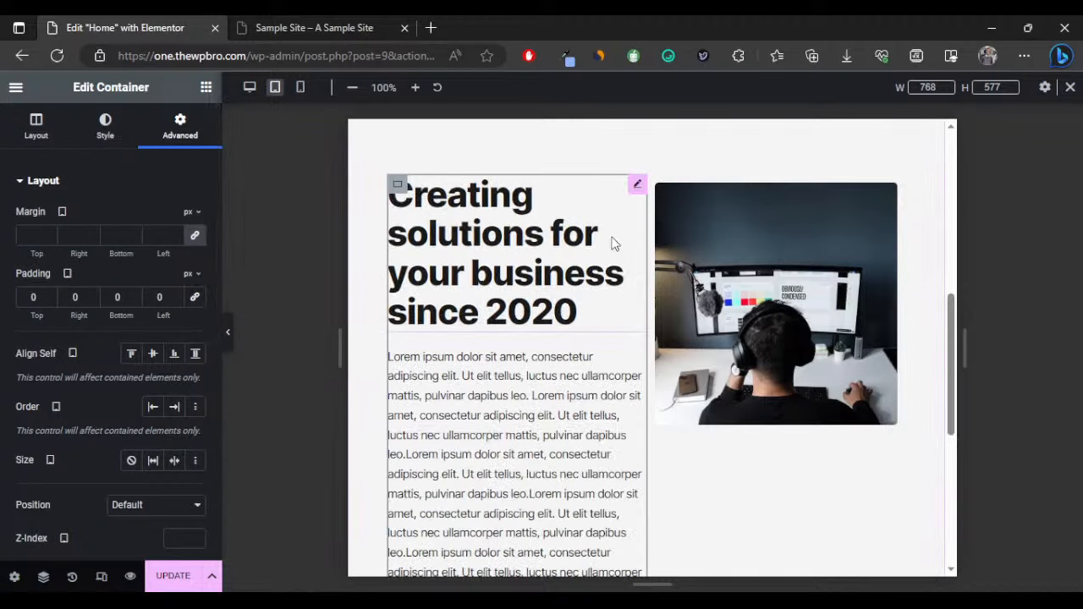
scroll(664, 204, up, 1)
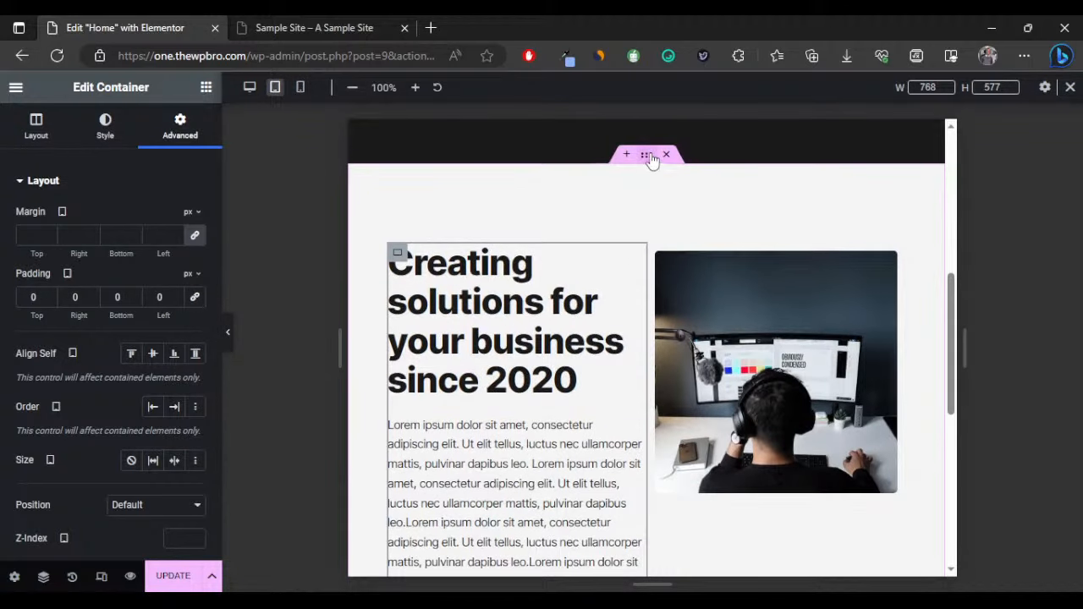
click(651, 157)
click(203, 297)
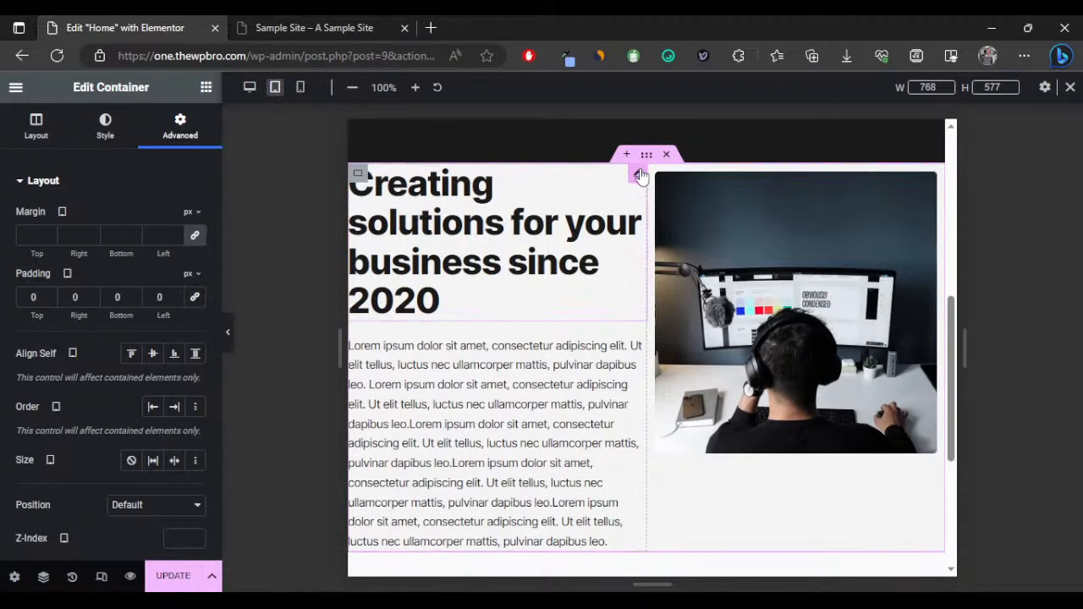
Set the 'Creating solutions for your business since 2020' heading's typography size to 35 px.
click(640, 175)
click(196, 251)
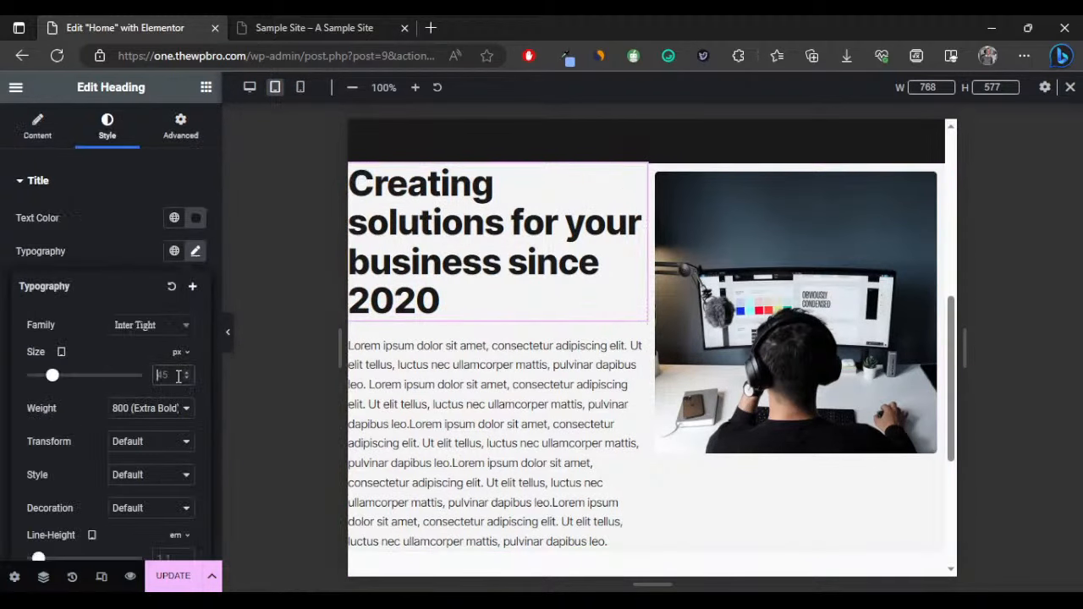
text(35)
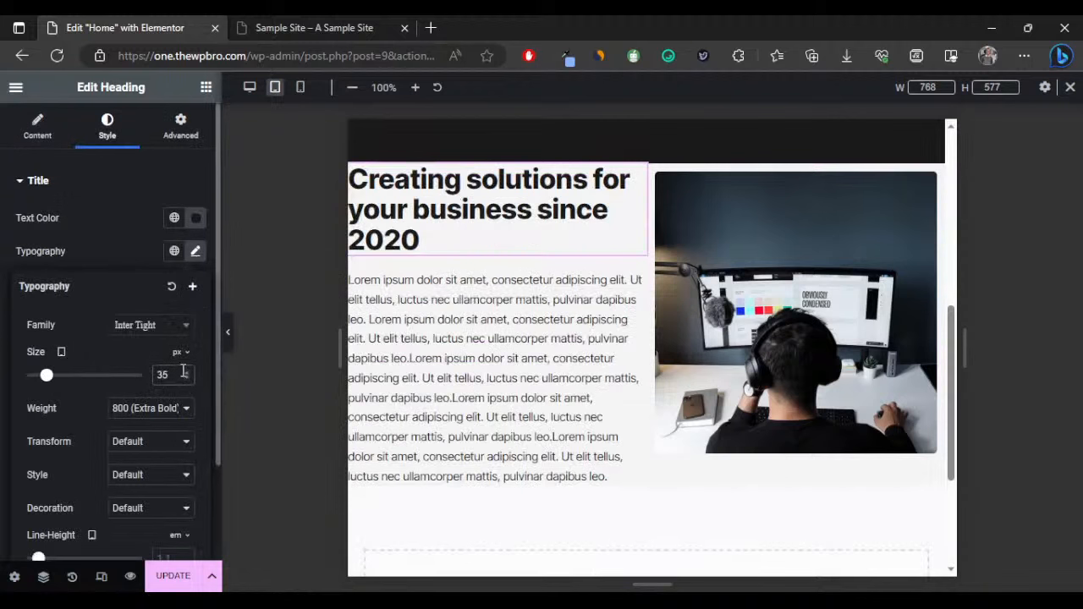
click(187, 371)
click(187, 371)
click(187, 372)
click(187, 371)
click(187, 371)
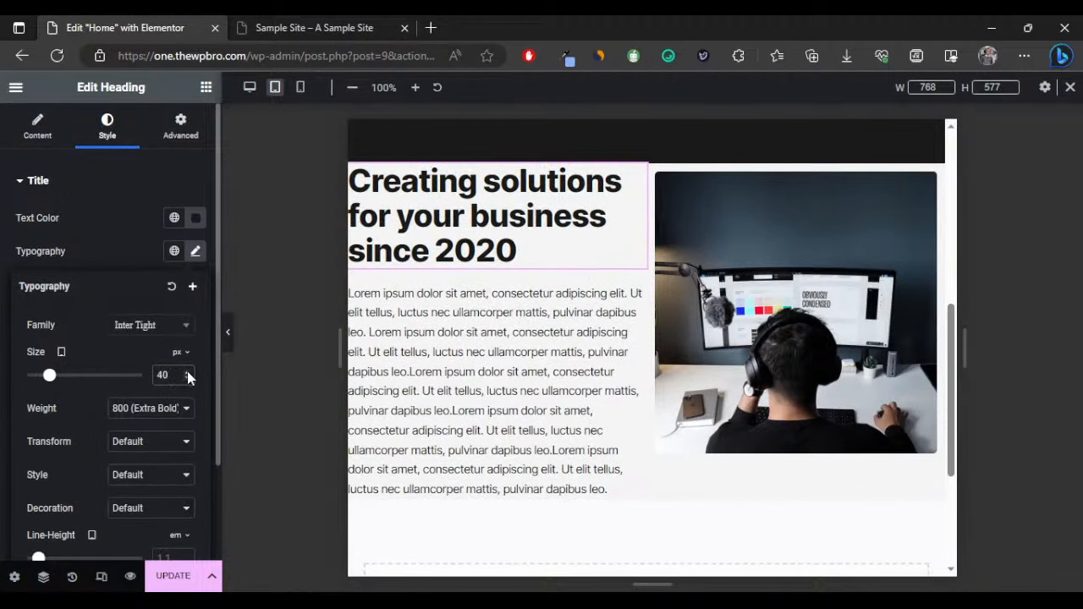
click(187, 378)
click(186, 378)
click(187, 378)
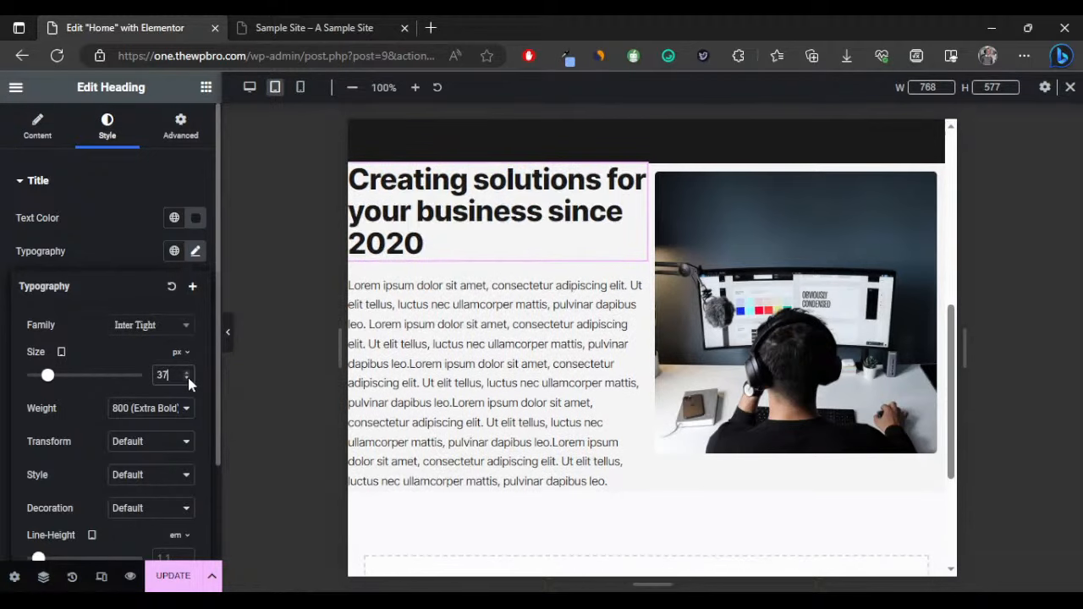
click(187, 378)
click(187, 378)
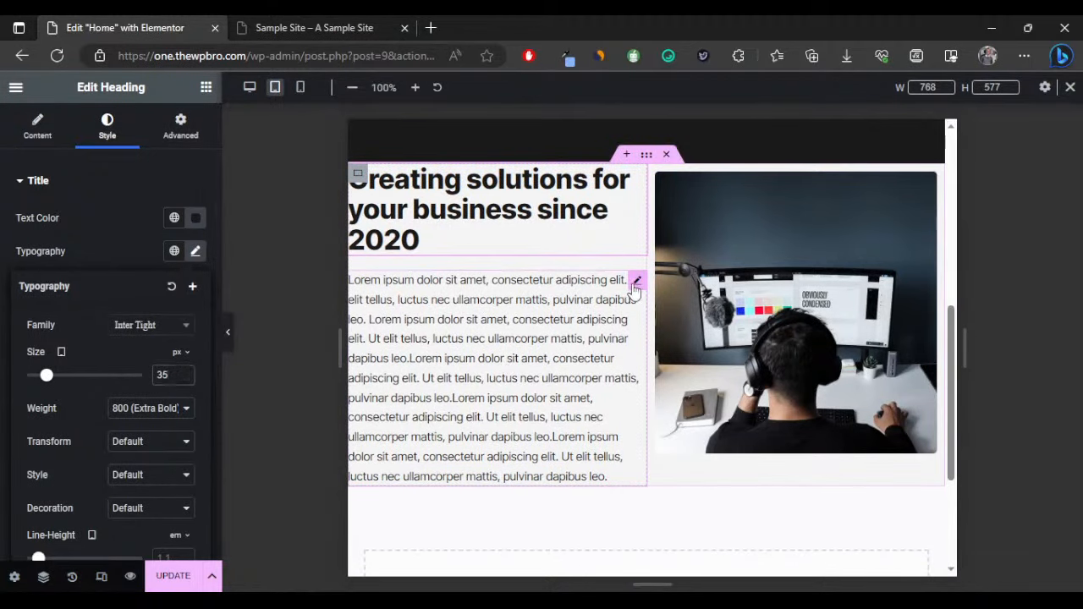
Check the paragraph's styling, then bring up the outer hero container's spacing settings.
click(633, 280)
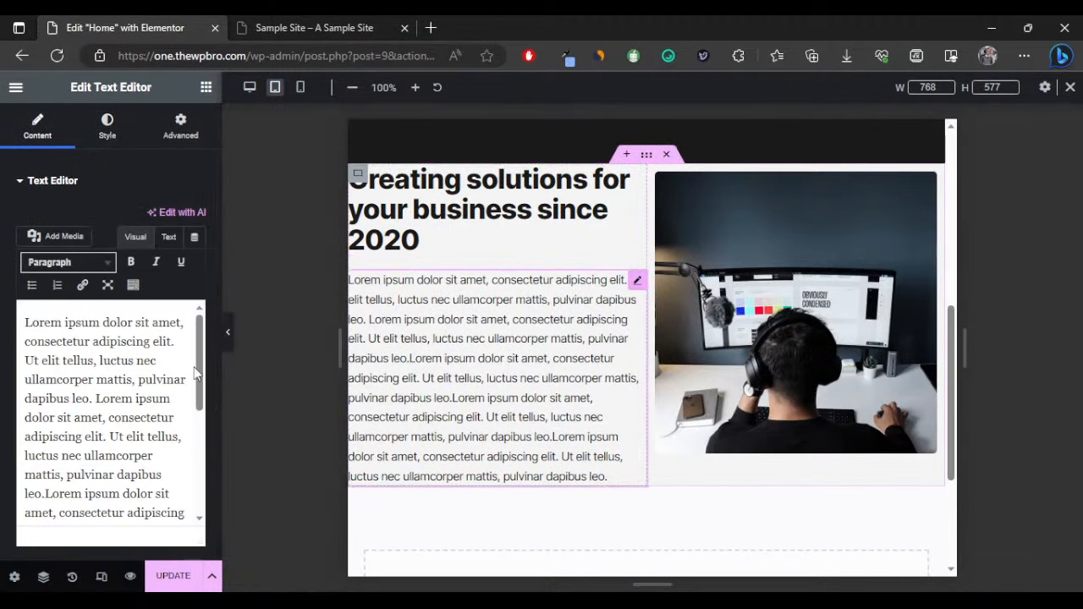
click(108, 125)
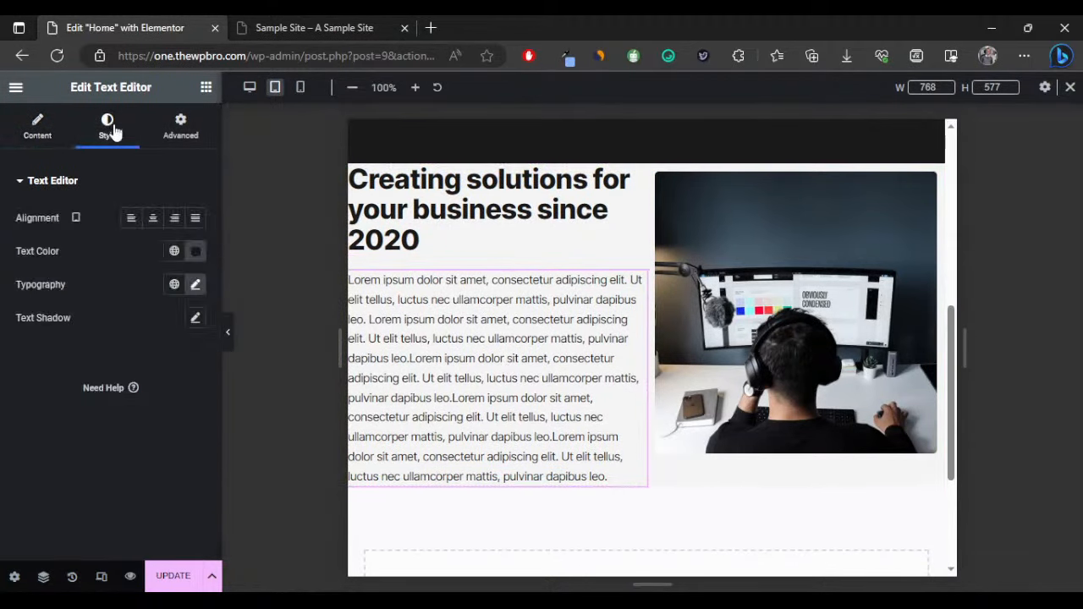
click(646, 154)
click(169, 135)
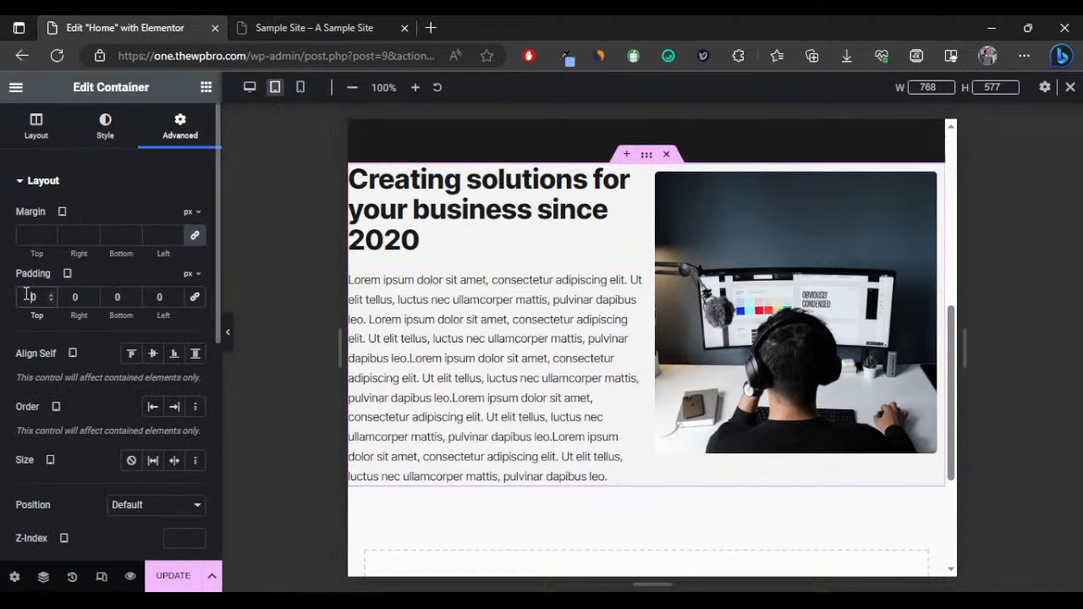
Set the outer hero container's padding to 70 px top and bottom, 20 px left and right.
text(7)
click(112, 296)
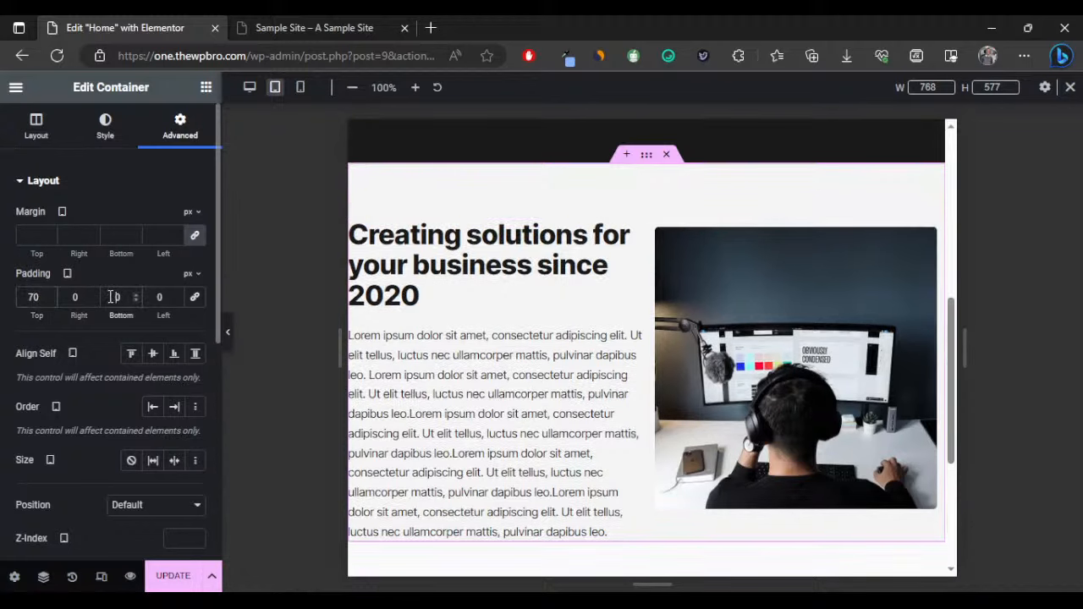
text(7)
click(71, 296)
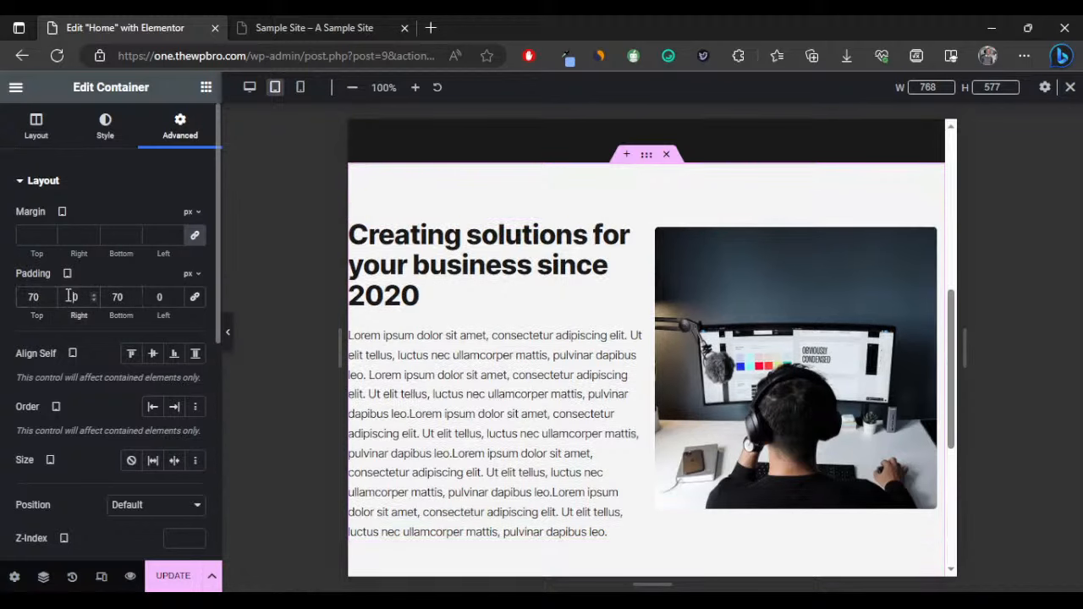
text(2)
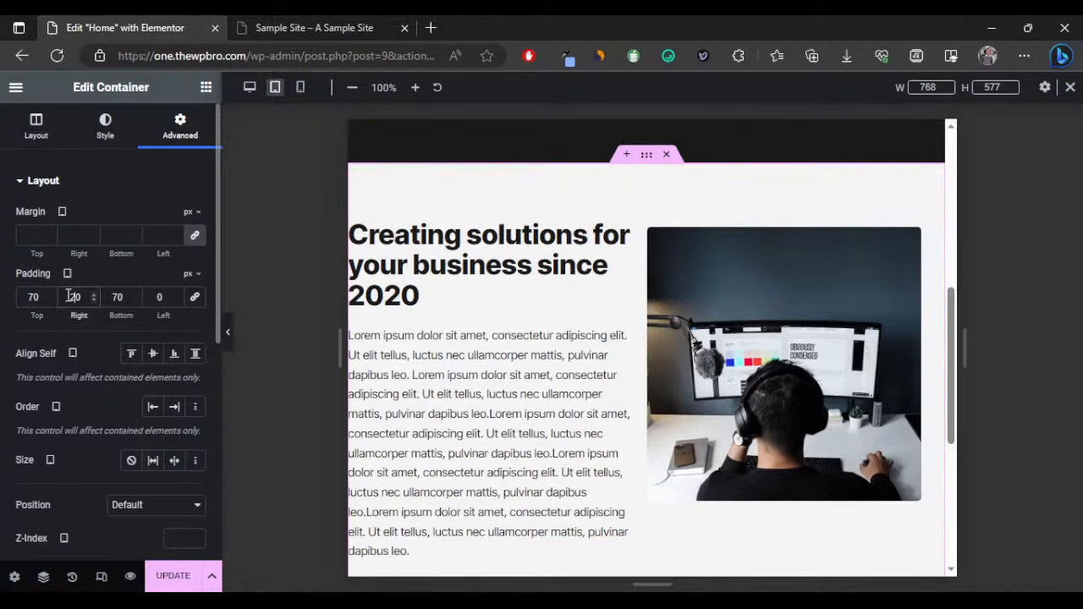
click(156, 296)
text(2)
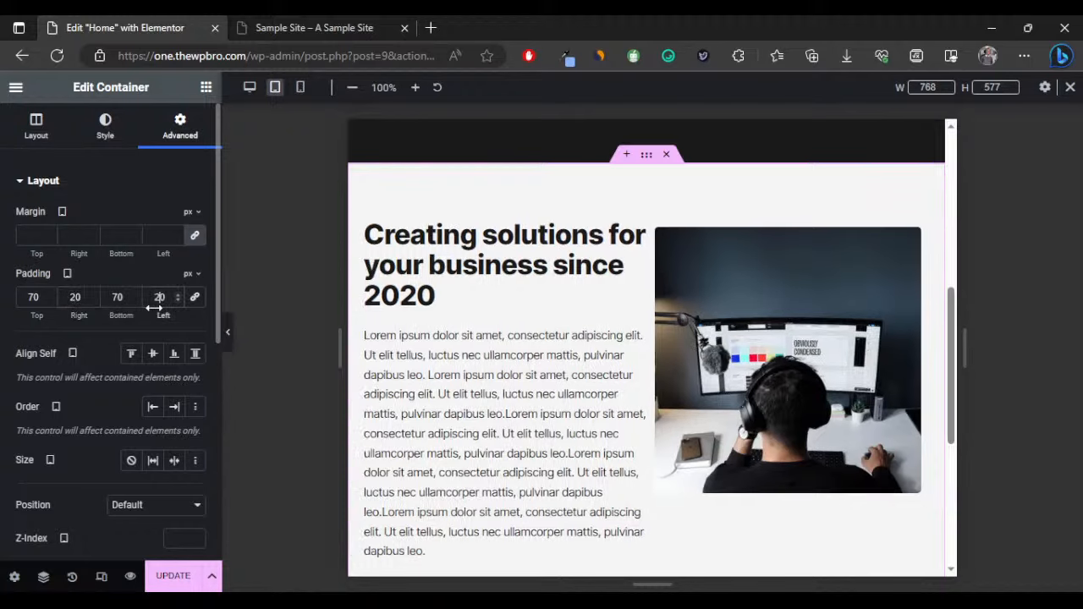
scroll(634, 334, down, 1)
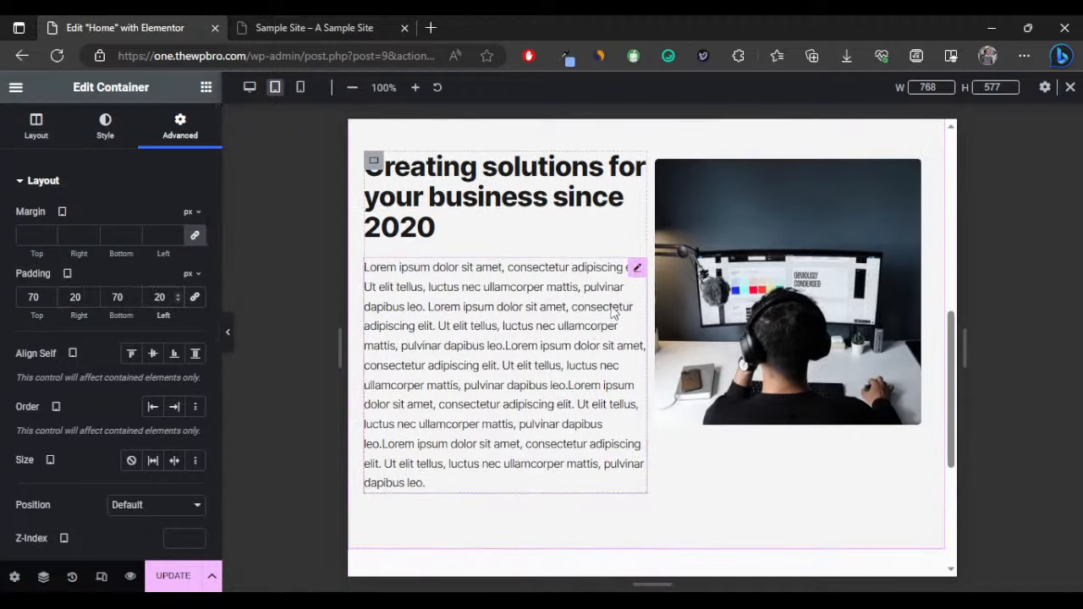
Set the paragraph text's typography size to 14 px.
click(637, 268)
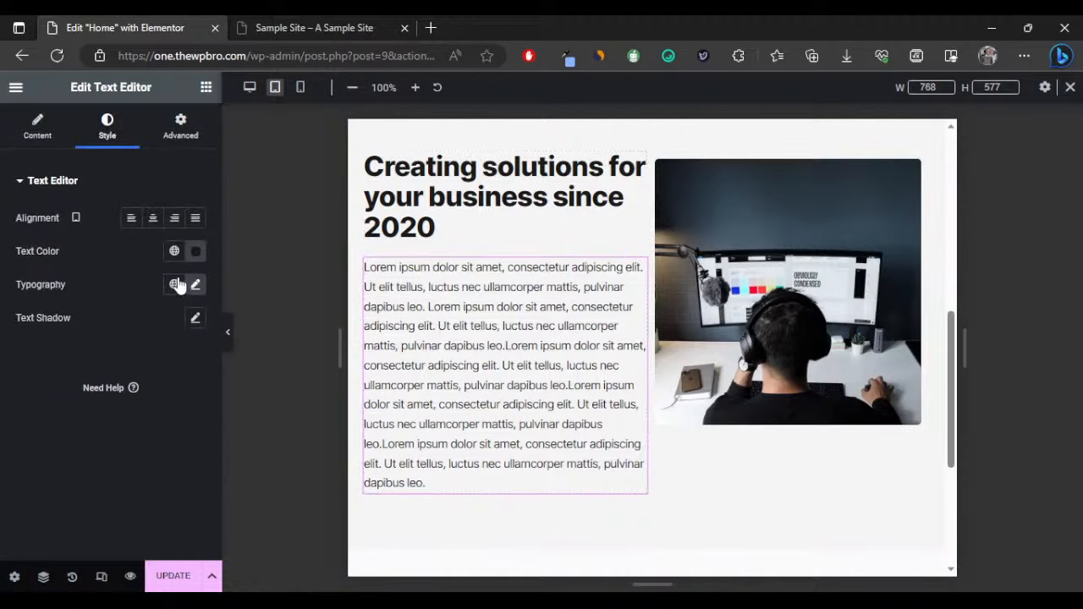
click(195, 284)
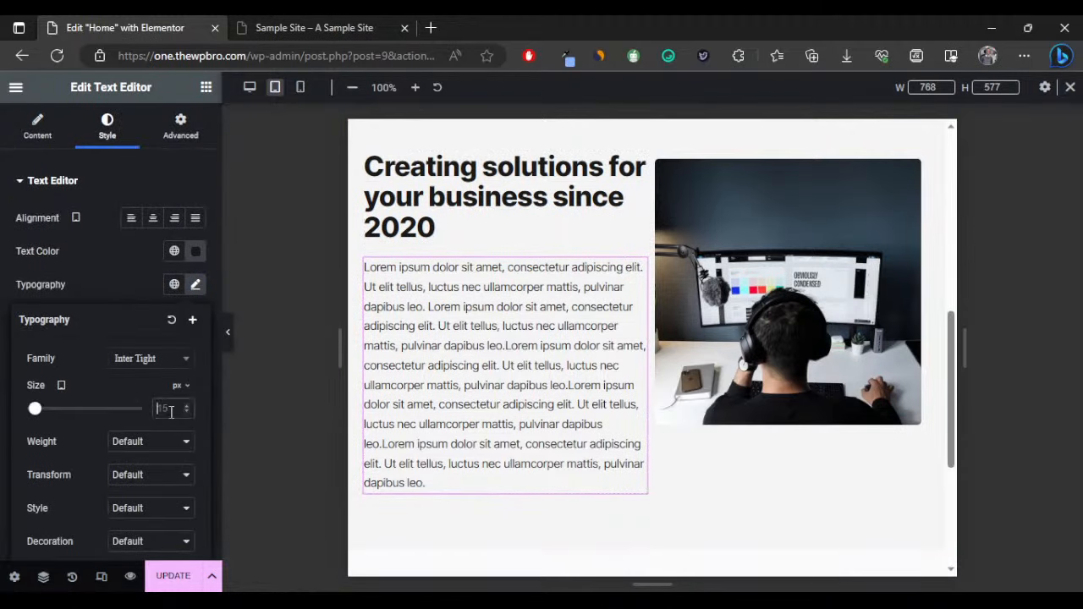
text(1)
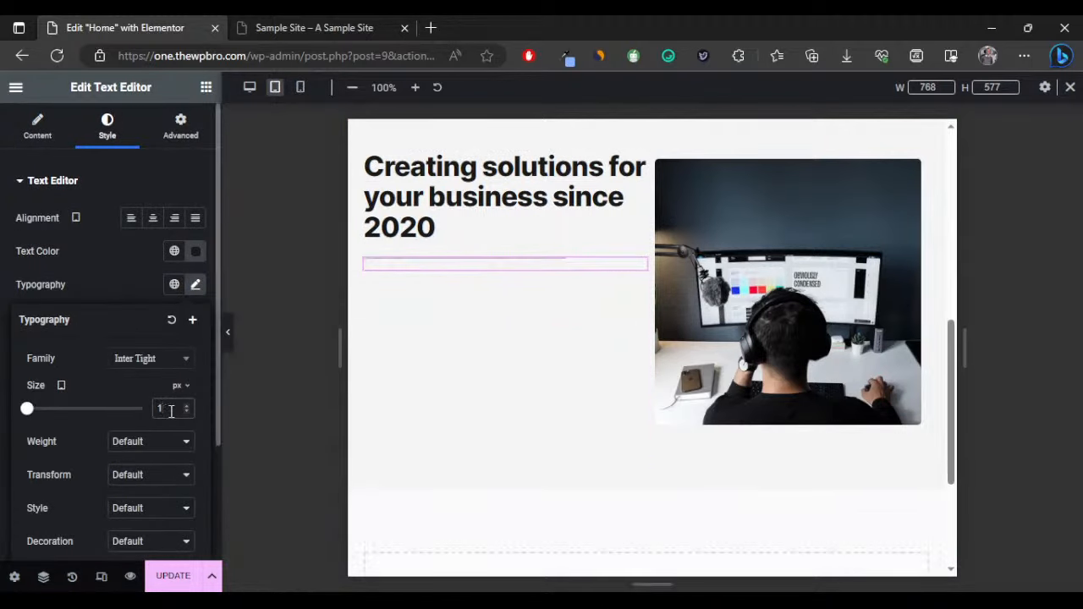
text(4)
scroll(604, 459, down, 1)
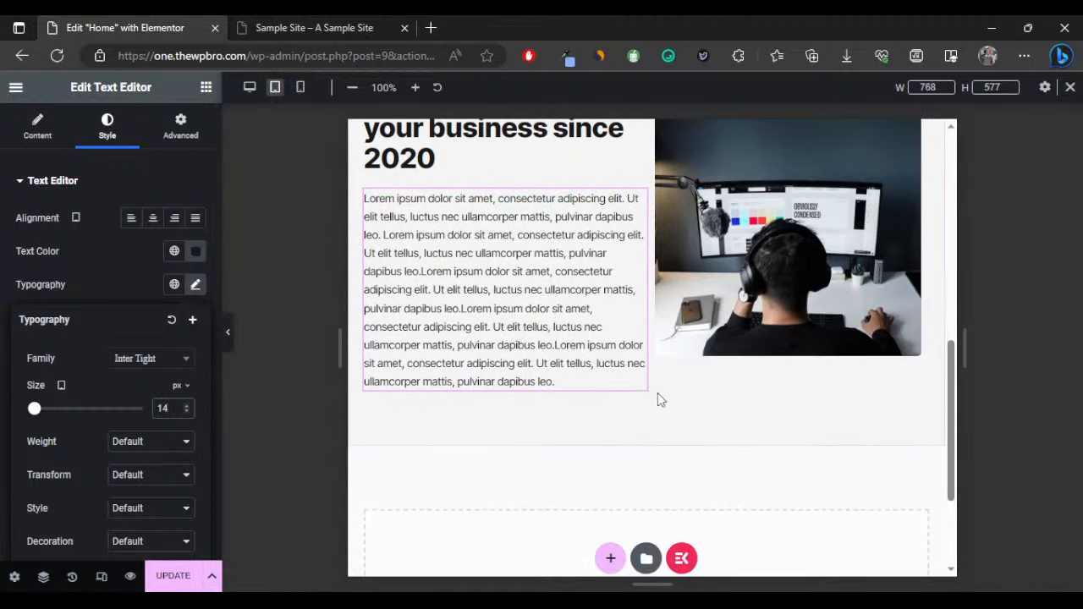
scroll(657, 393, up, 2)
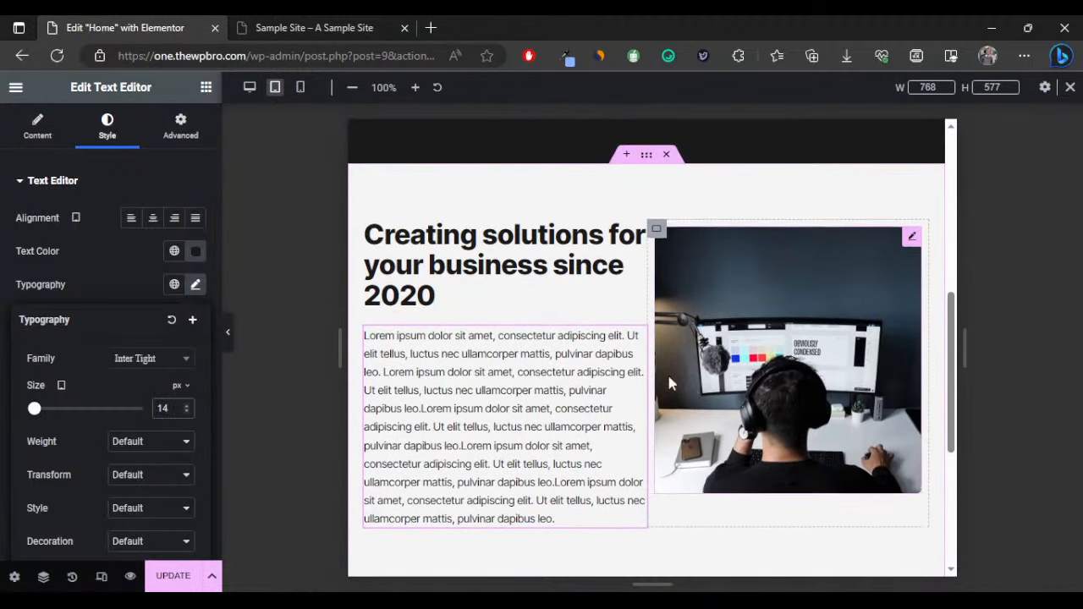
Try a top padding of 3 on the inner text container, then reduce it back to 0.
click(373, 228)
click(182, 129)
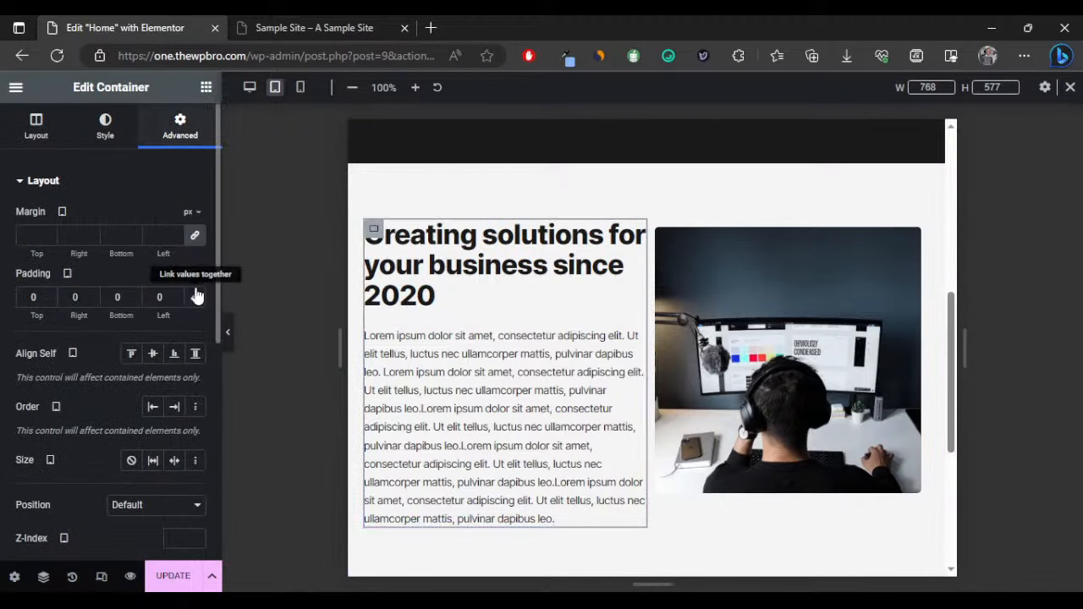
click(25, 297)
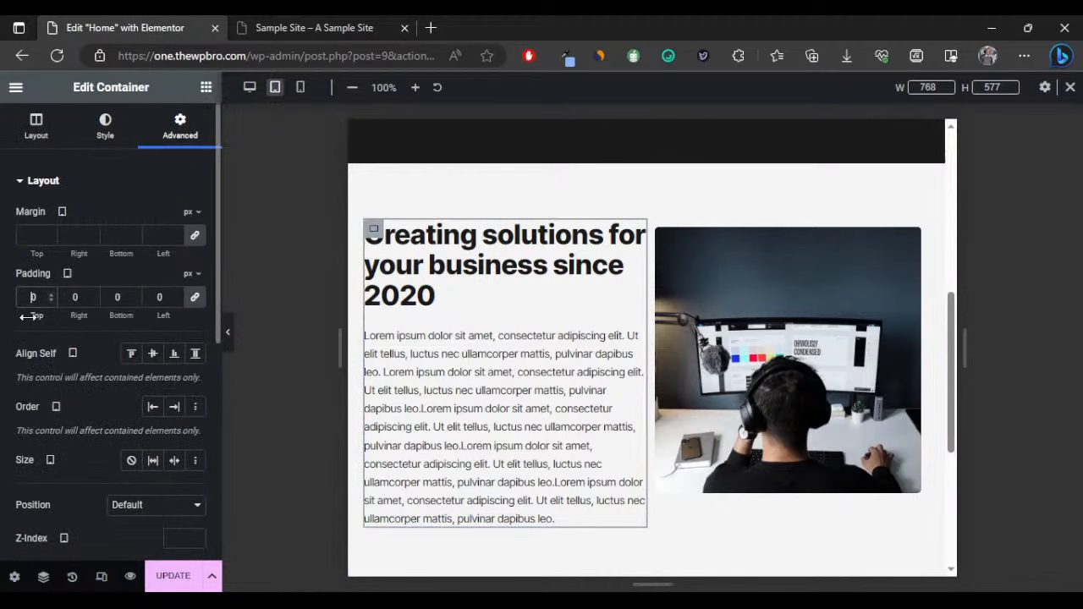
text(3)
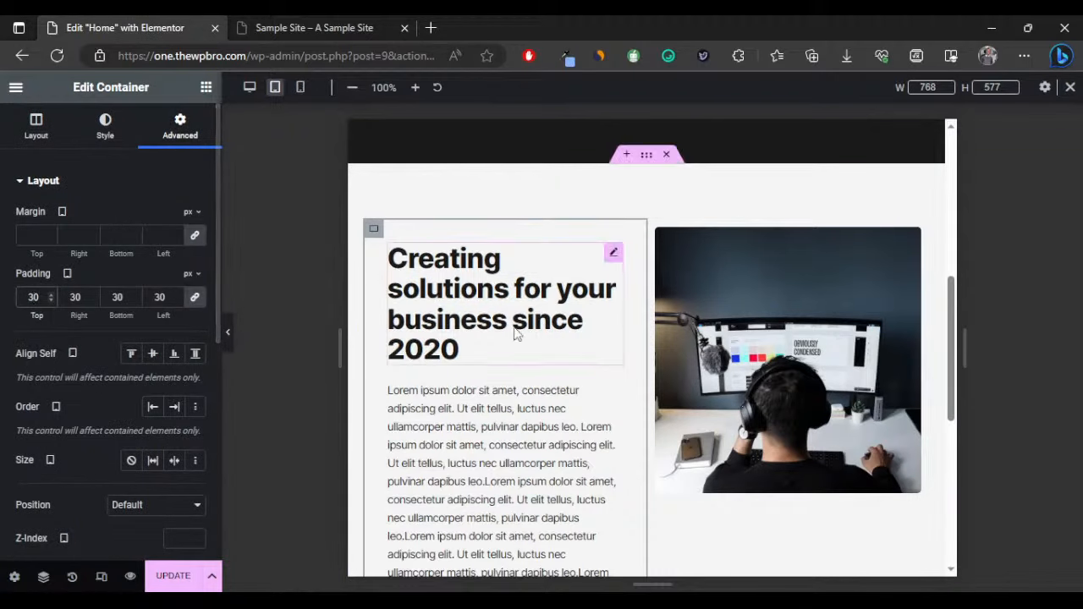
scroll(525, 336, down, 3)
scroll(524, 337, up, 2)
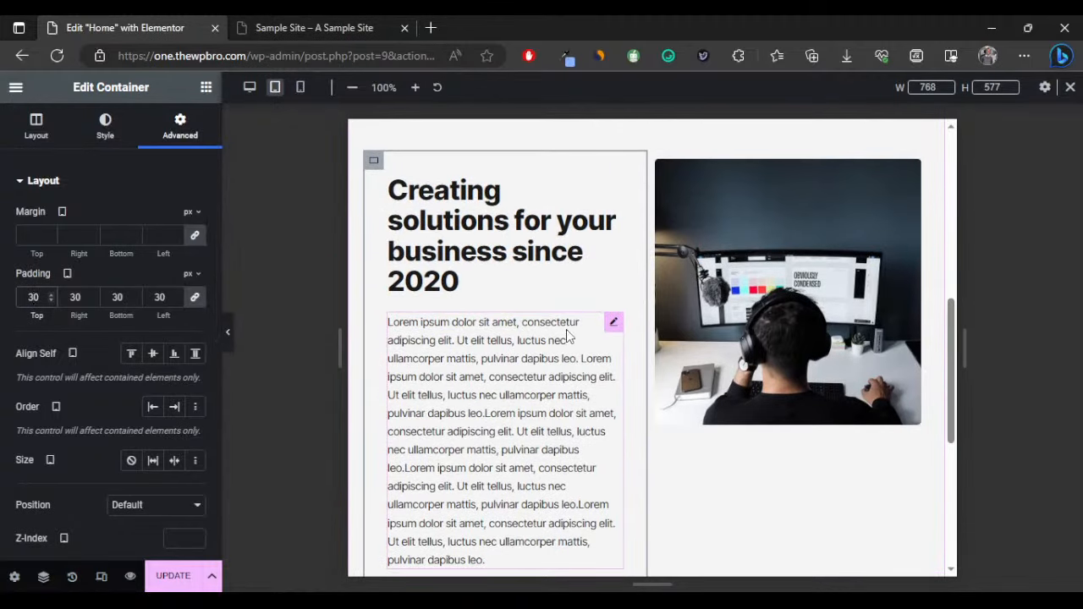
scroll(567, 339, down, 1)
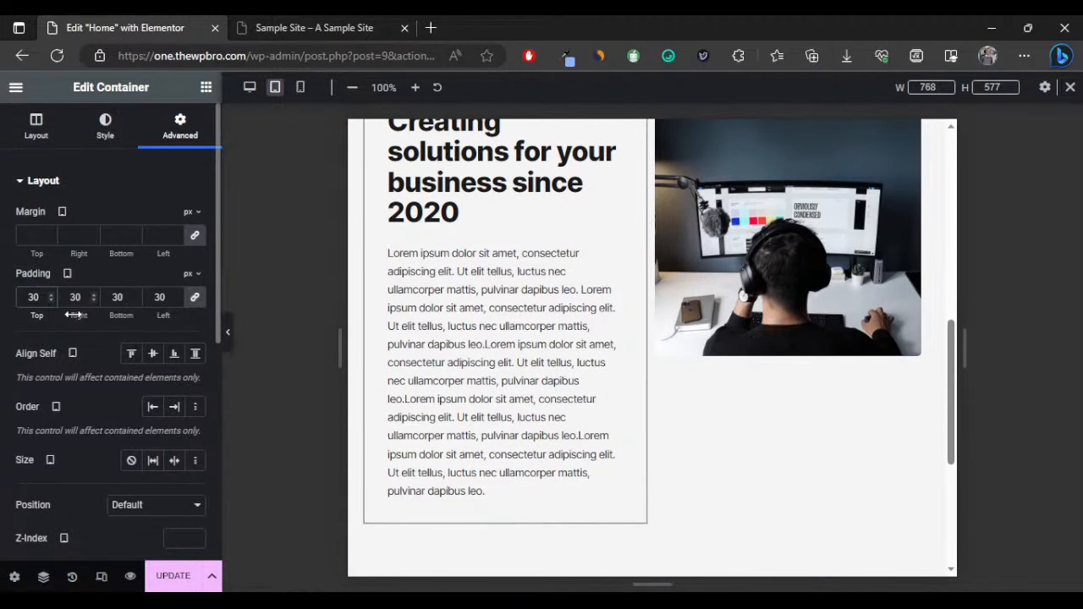
drag(74, 315, 49, 314)
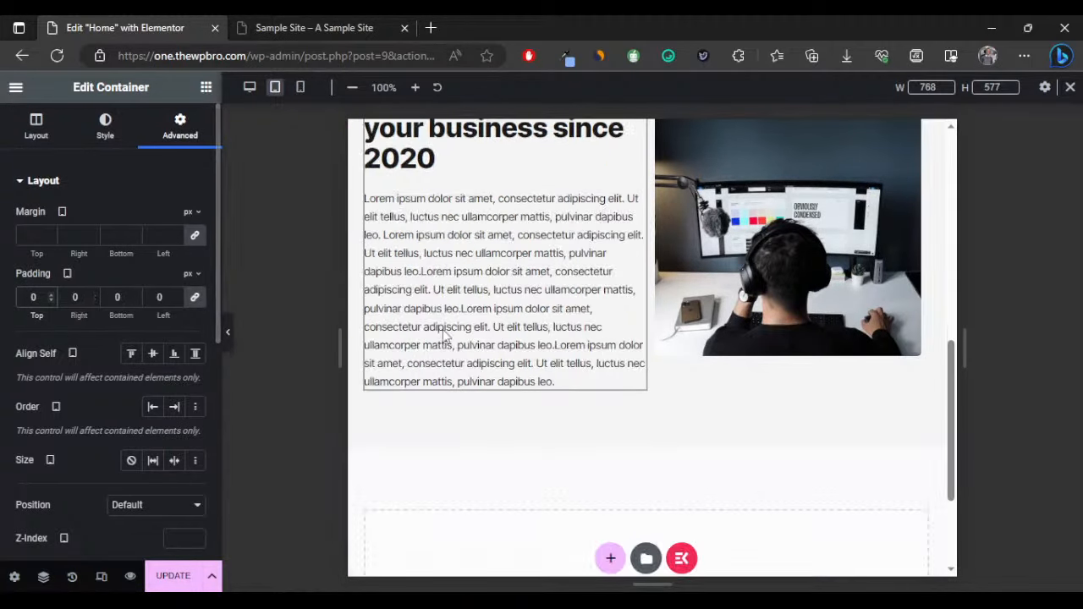
scroll(593, 368, up, 1)
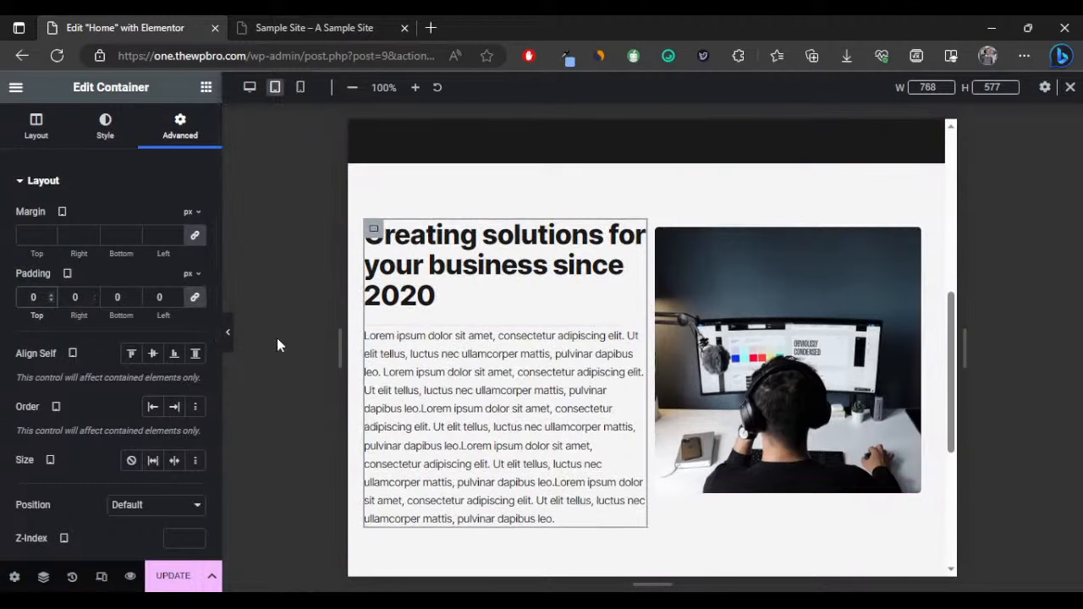
Preview the Home page at mobile width, then switch back to desktop view.
click(228, 334)
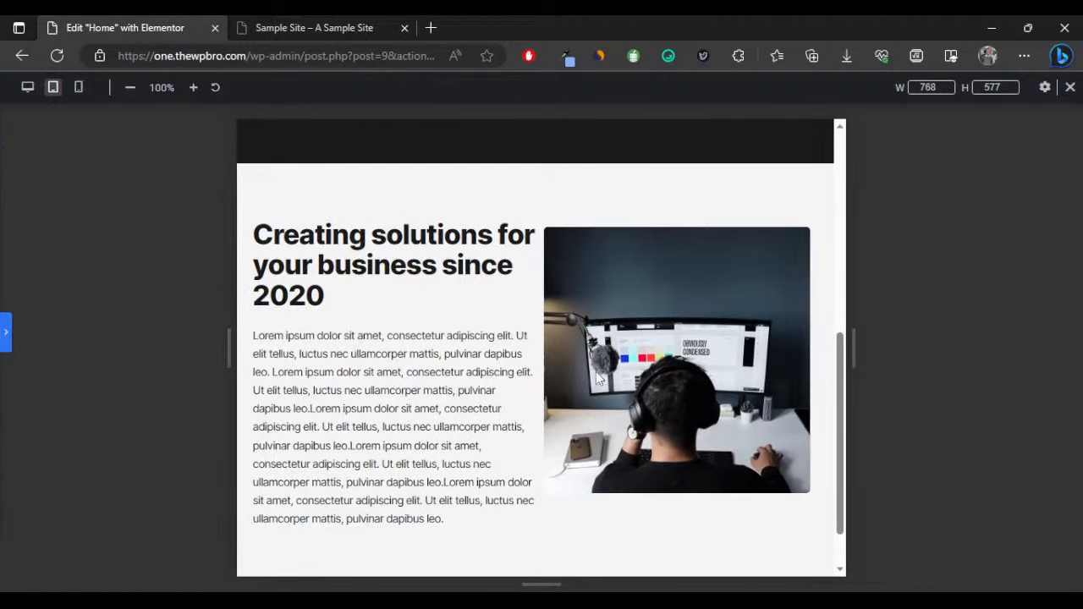
click(5, 333)
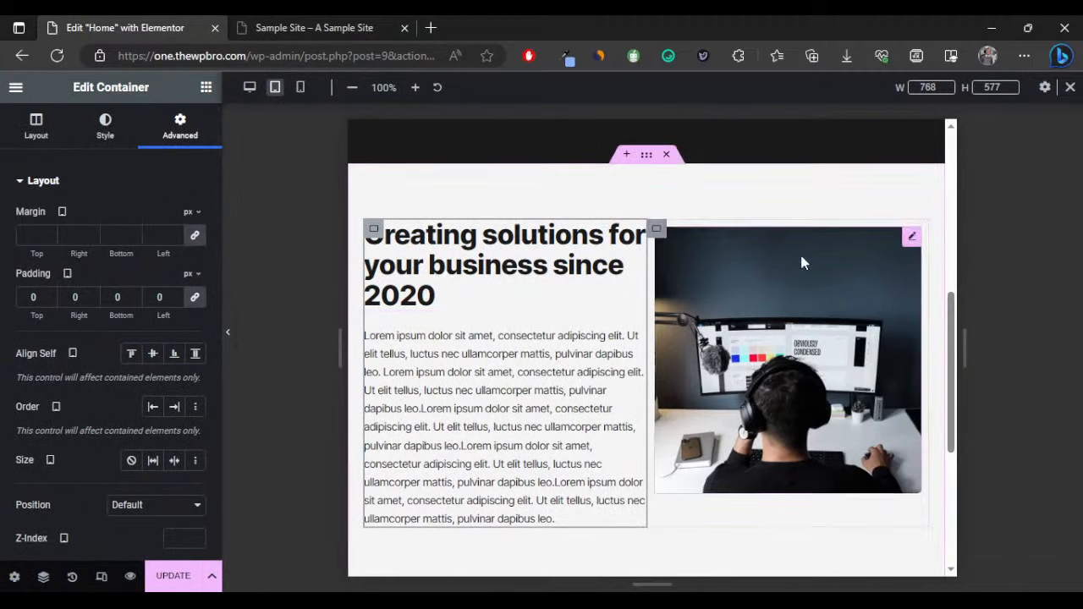
scroll(871, 449, down, 2)
scroll(590, 424, up, 3)
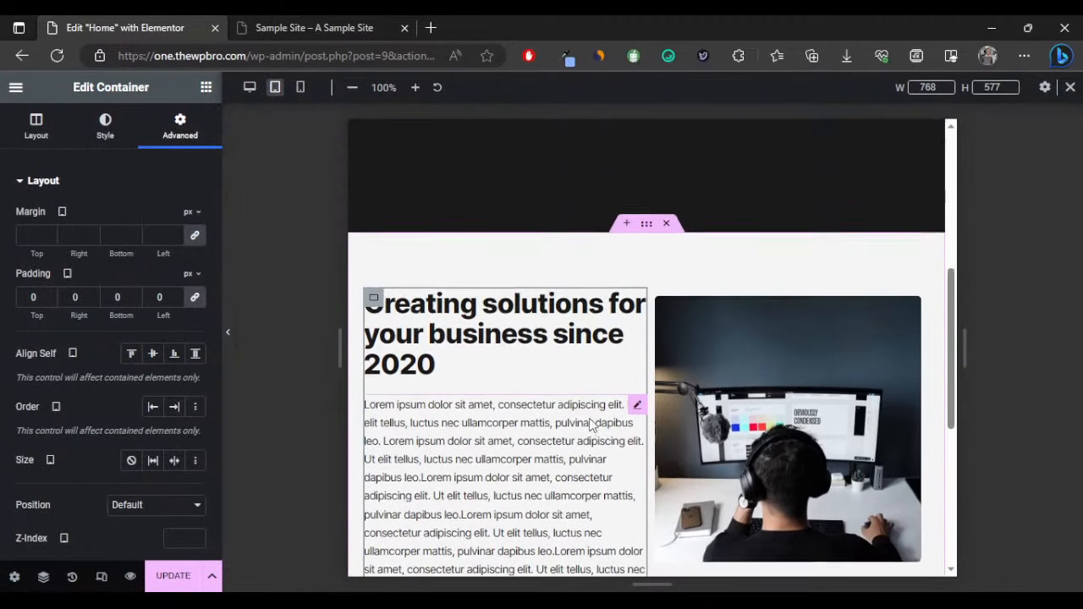
scroll(591, 425, down, 4)
click(300, 88)
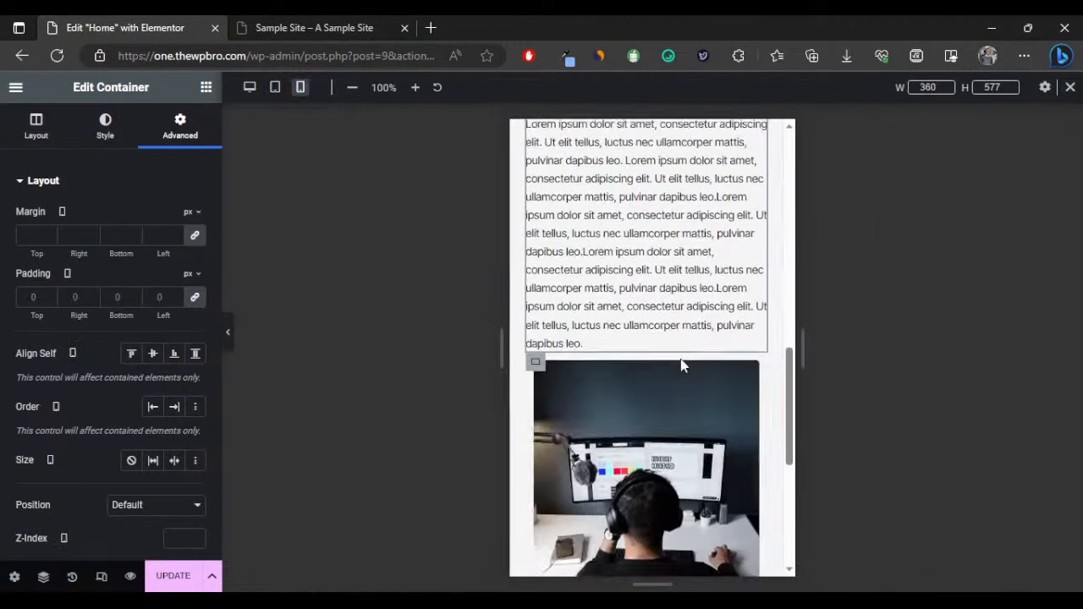
scroll(668, 355, down, 5)
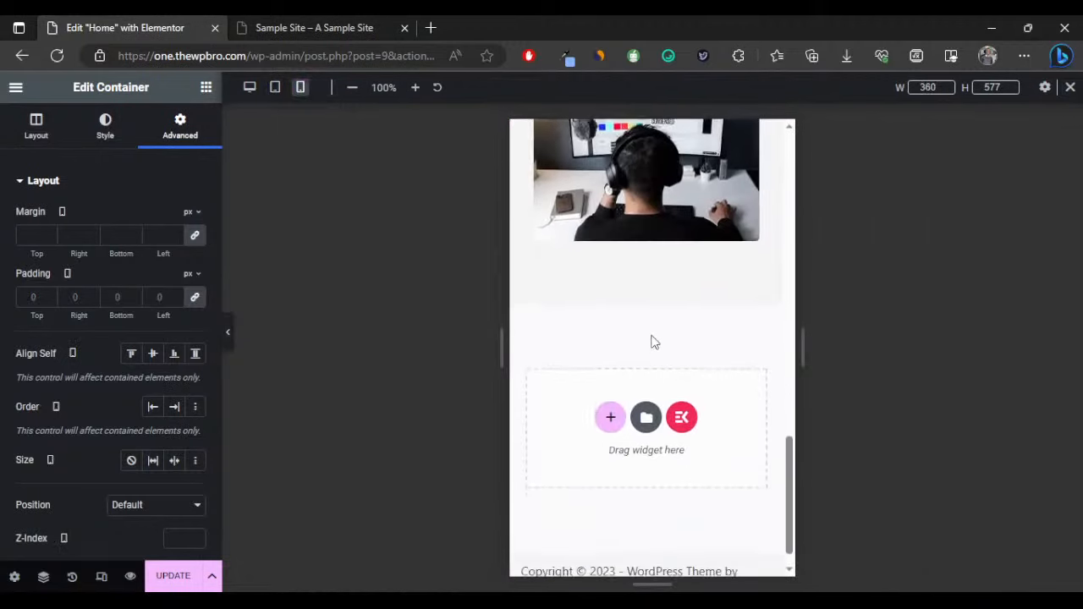
click(249, 88)
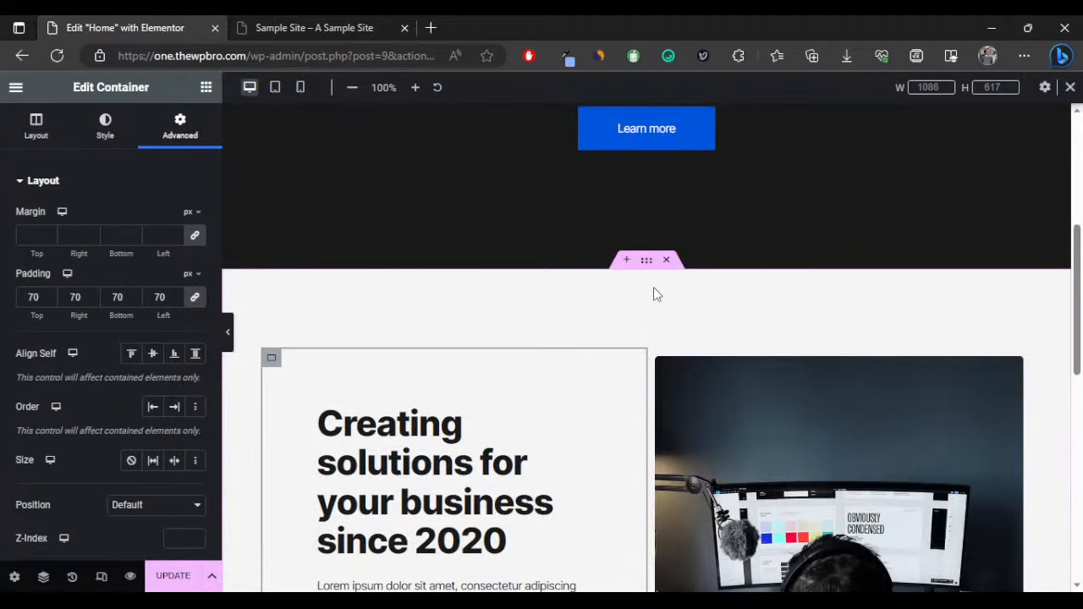
scroll(655, 293, down, 7)
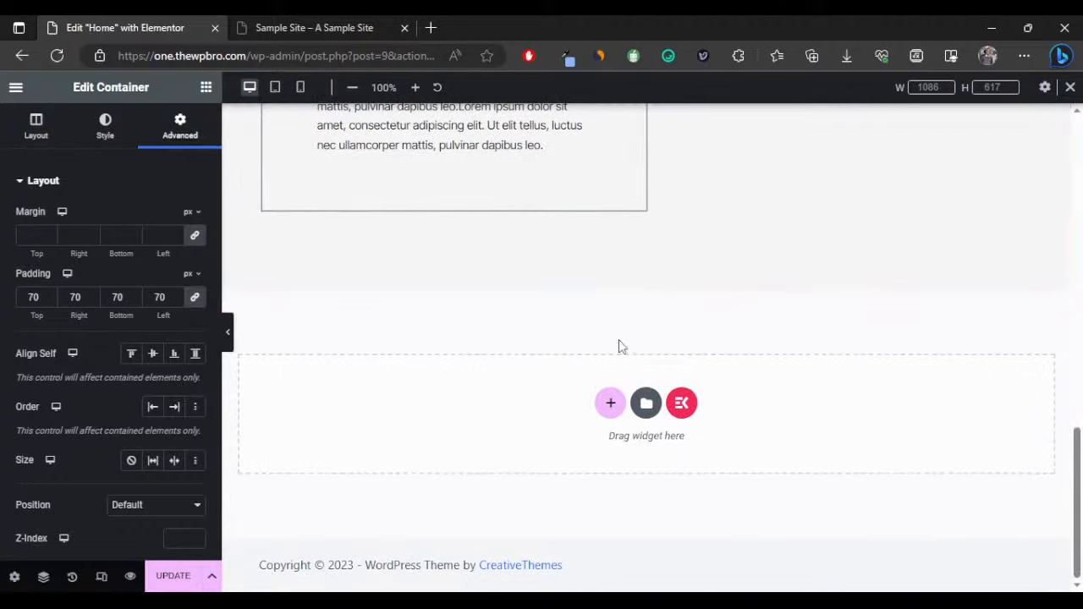
Add a new single-column Flexbox container in the empty area below the hero.
click(610, 403)
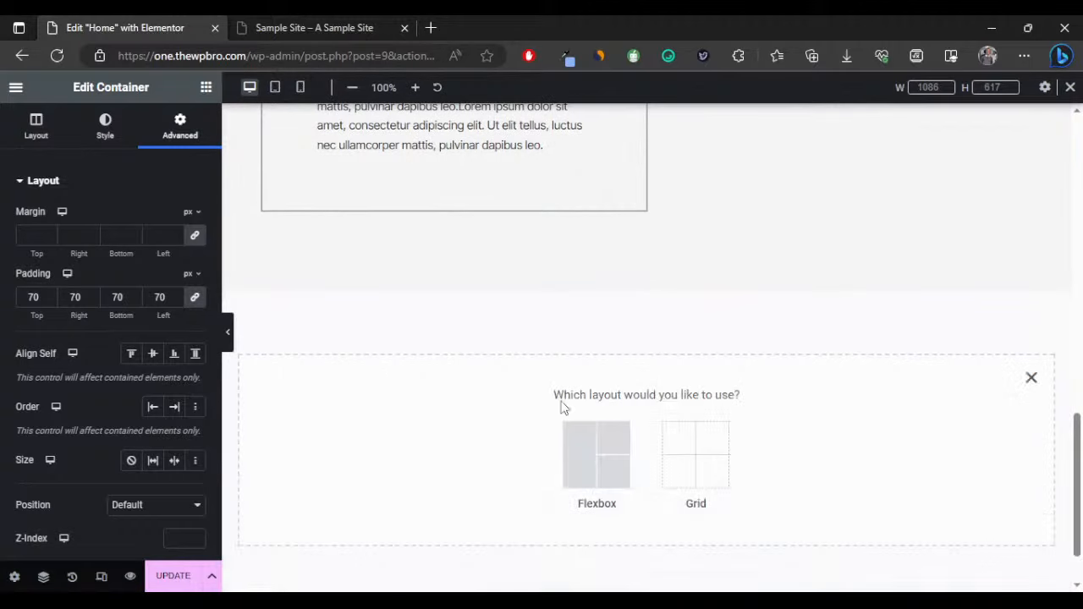
click(583, 442)
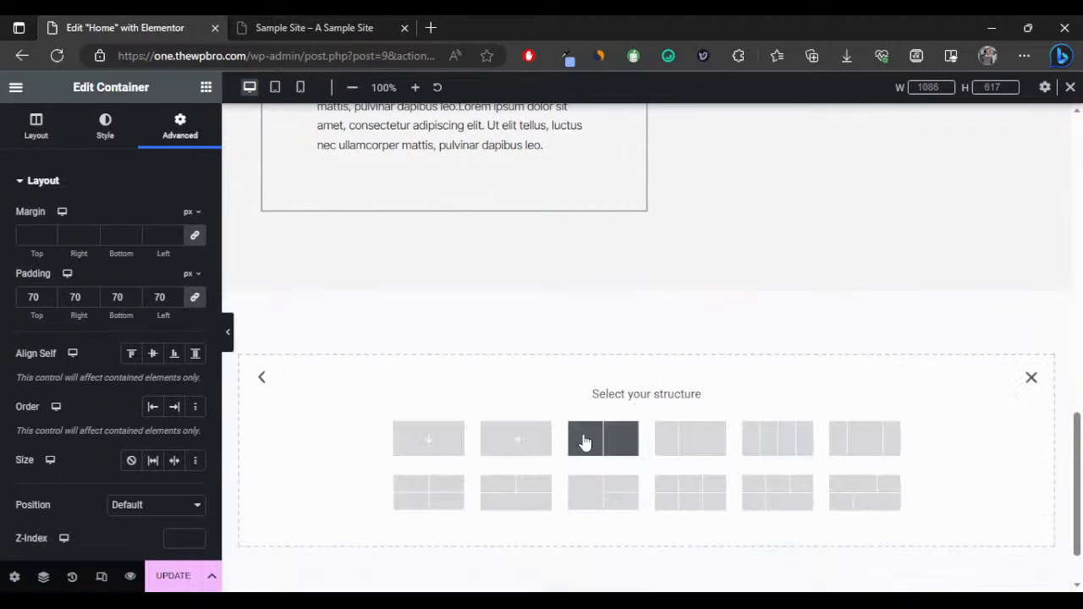
click(406, 439)
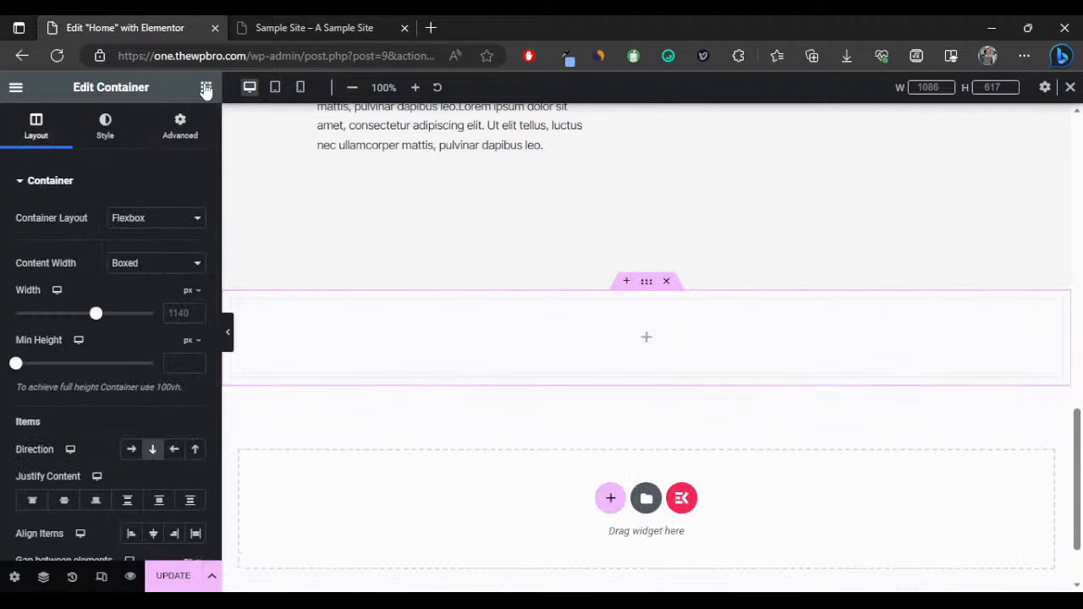
scroll(421, 253, up, 1)
scroll(420, 253, up, 4)
Paste a copy of the existing heading into it, retitled 'Our Services' and centre-aligned.
right_click(428, 249)
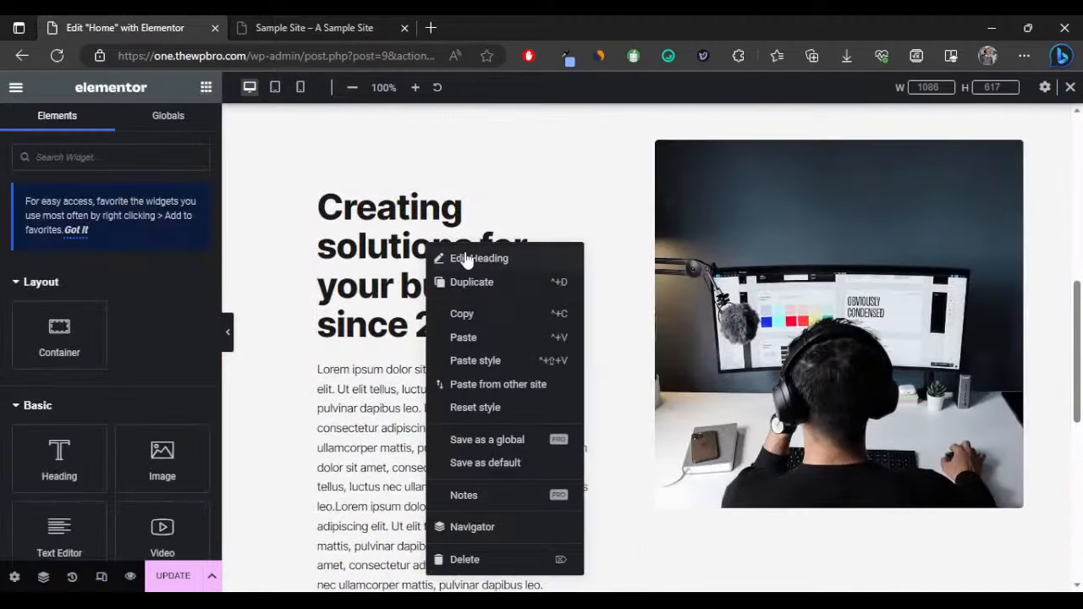
click(496, 314)
scroll(494, 313, down, 10)
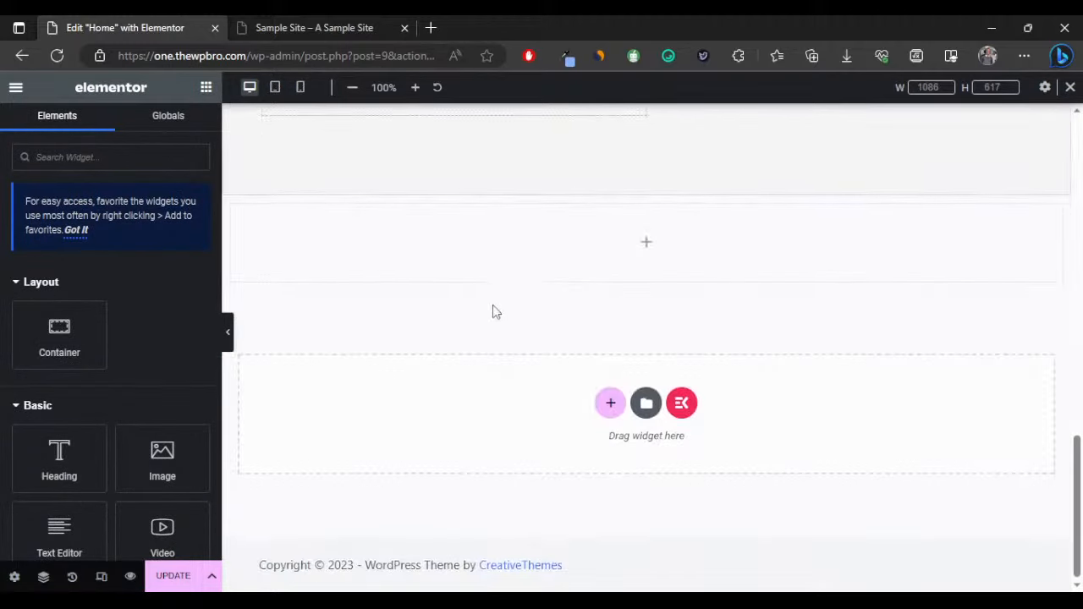
right_click(485, 263)
click(531, 355)
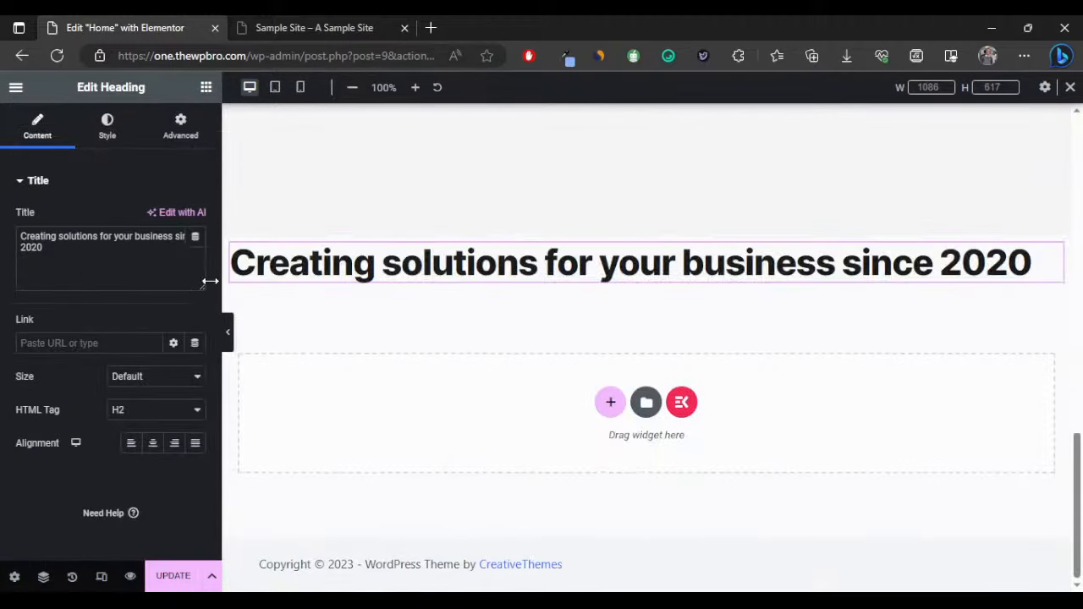
triple_click(72, 252)
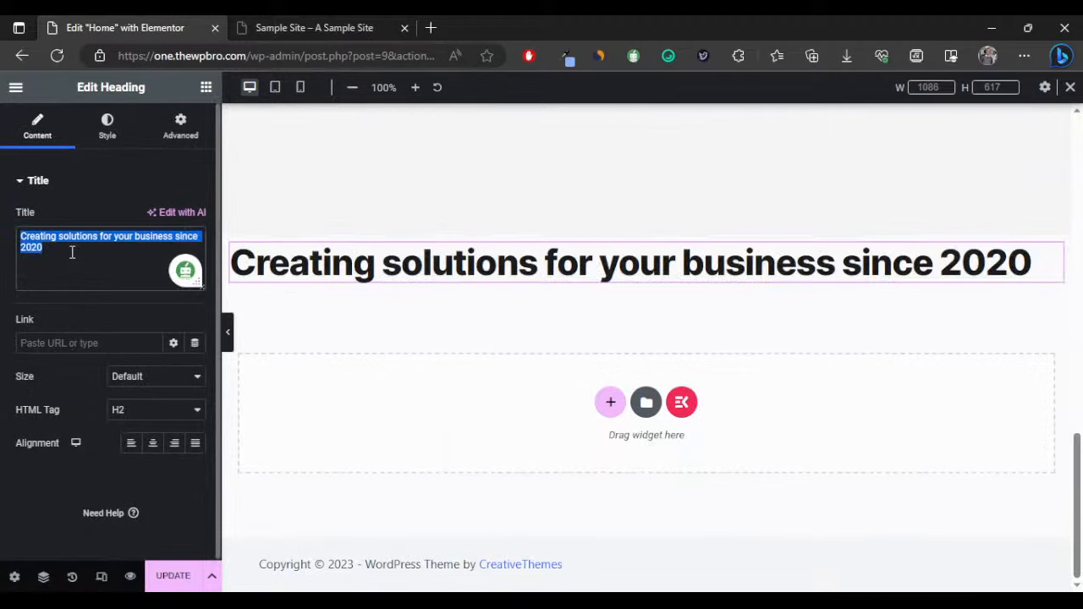
text(Our)
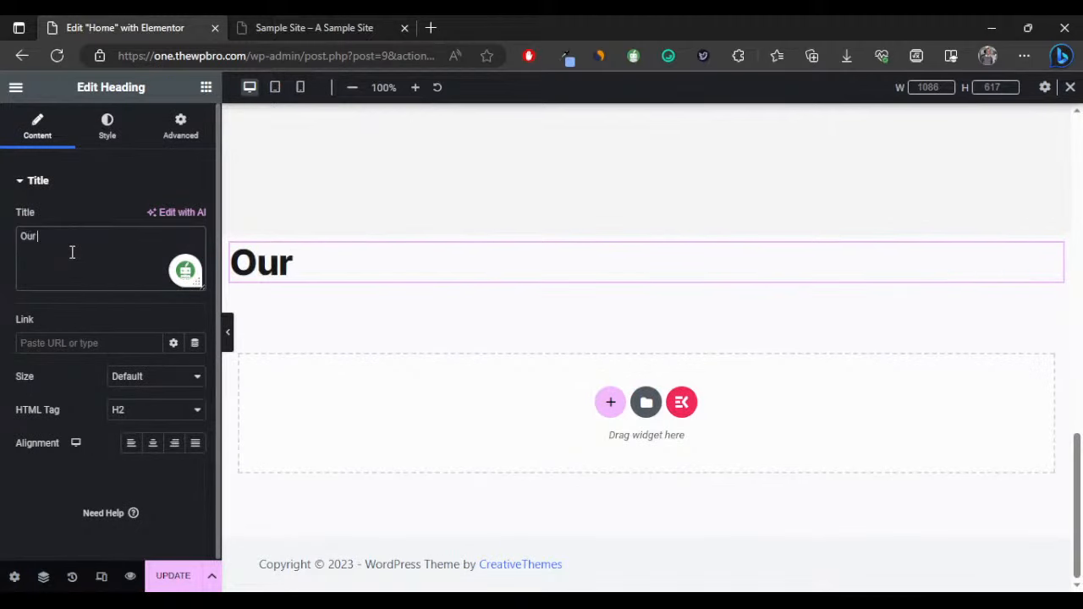
text( Ser)
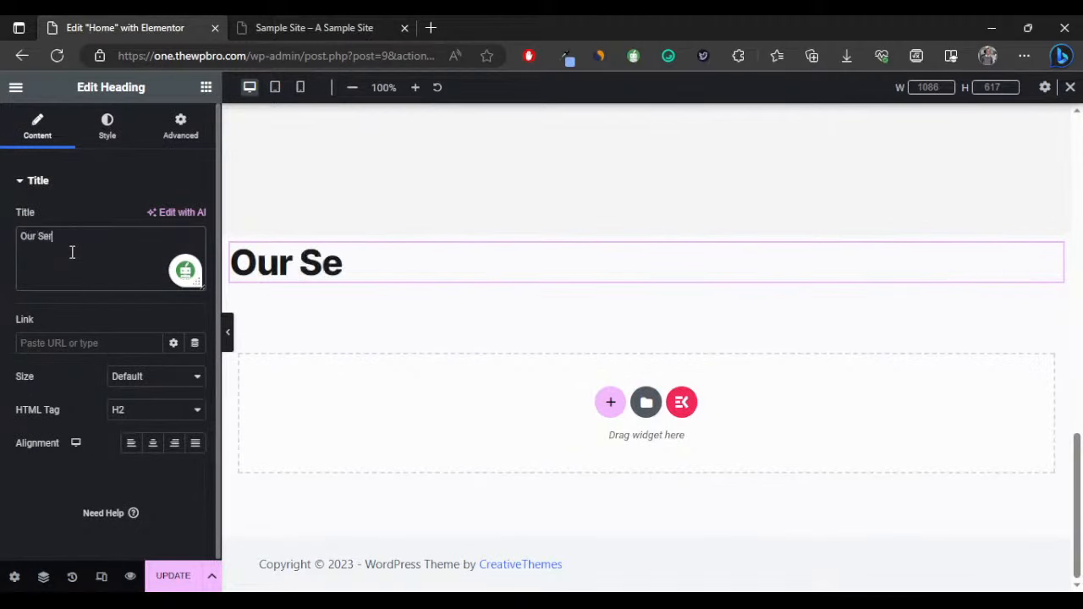
text(vices)
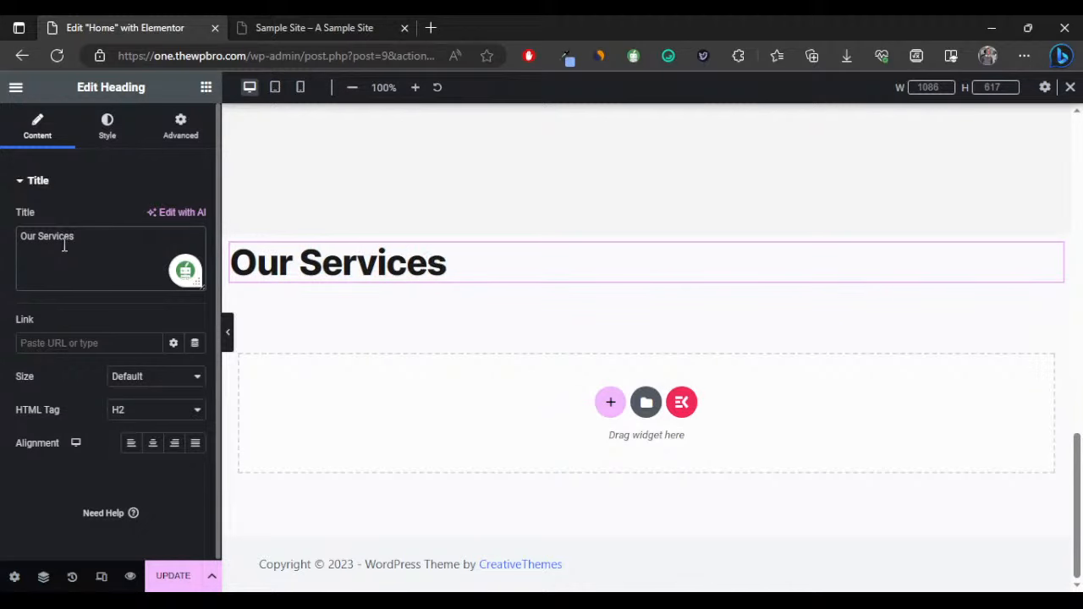
click(152, 443)
Preview the new heading with the editor panel collapsed, then restore the panel.
click(227, 334)
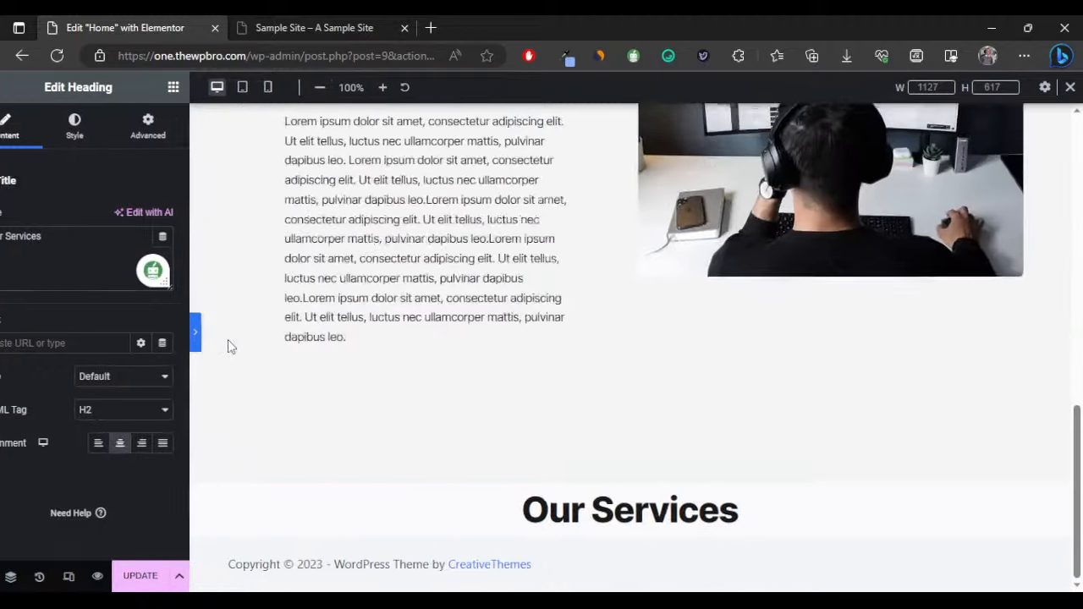
click(4, 333)
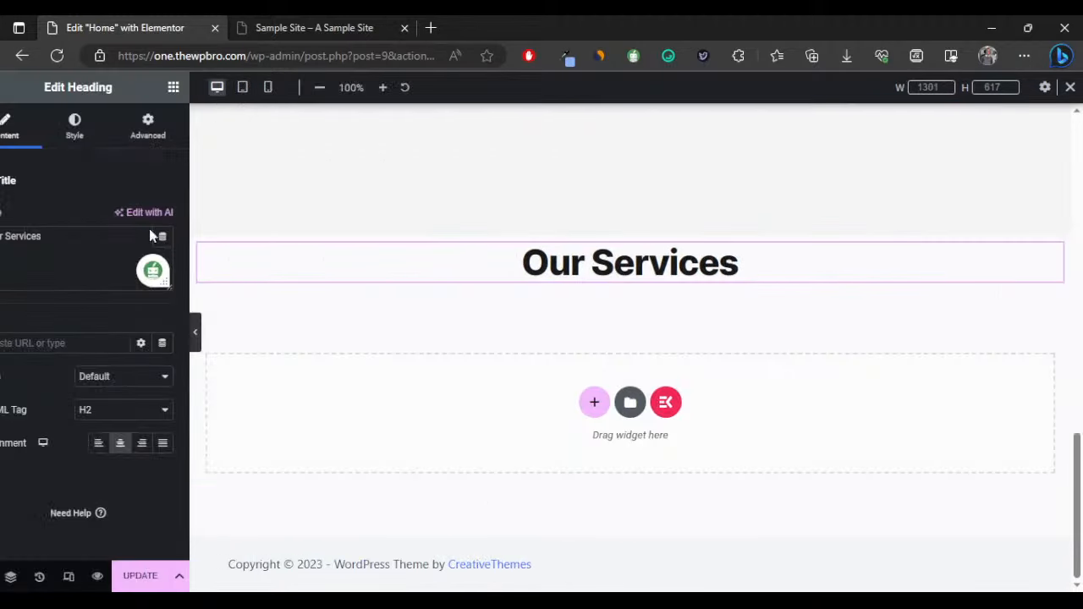
click(207, 88)
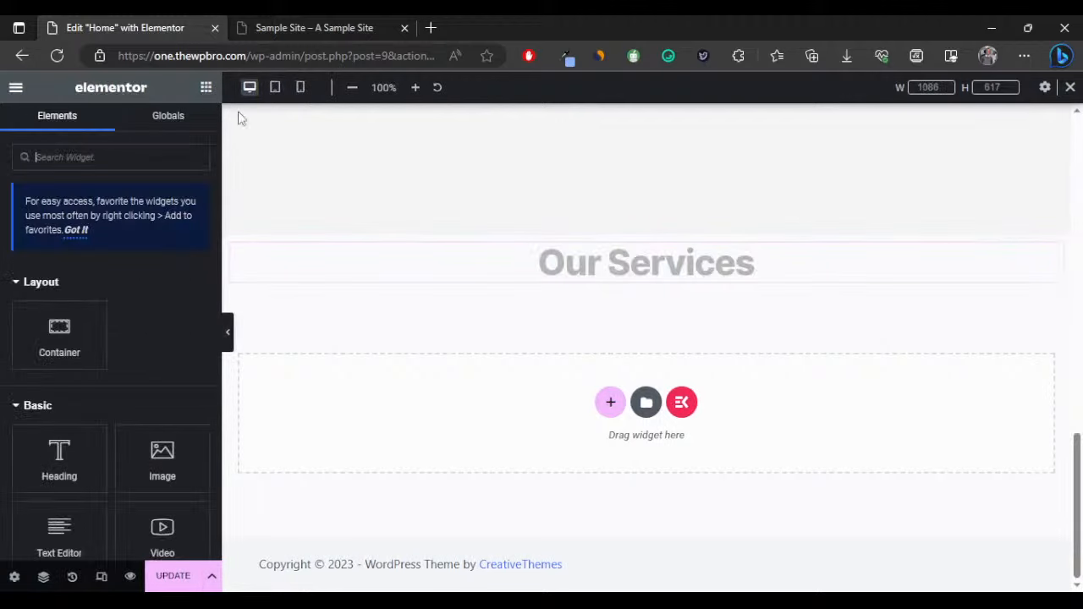
Add a container below 'Our Services' holding an icon box, and duplicate the icon box.
drag(56, 335, 471, 300)
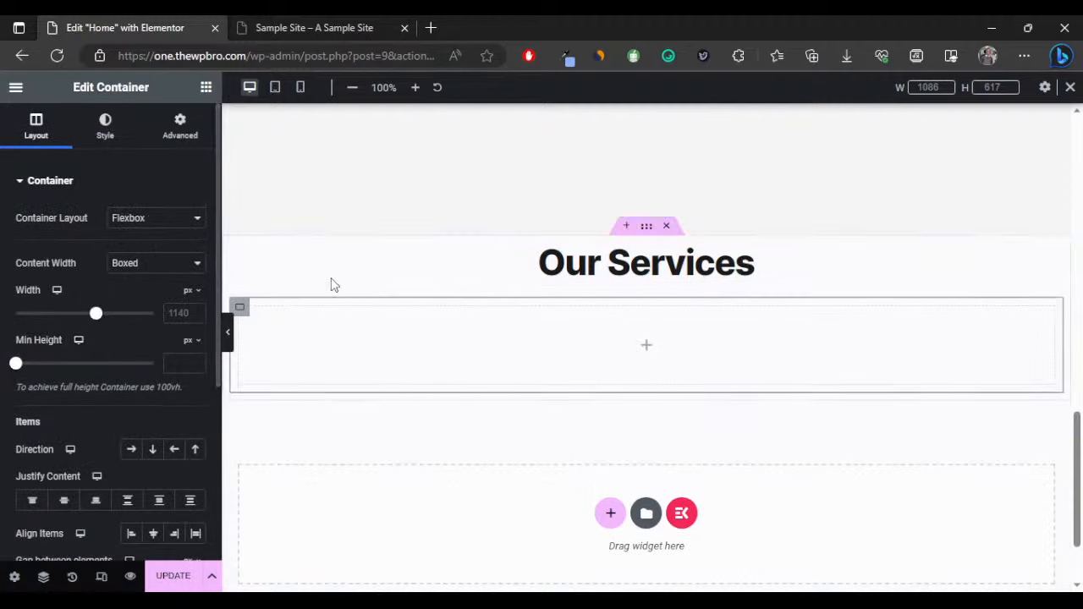
click(205, 88)
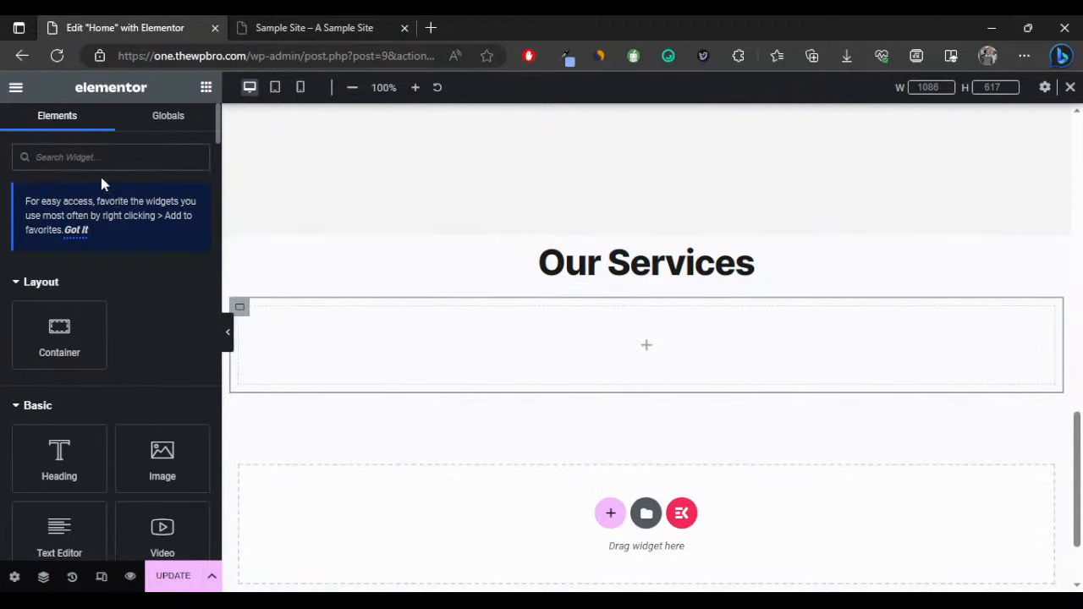
text(icon)
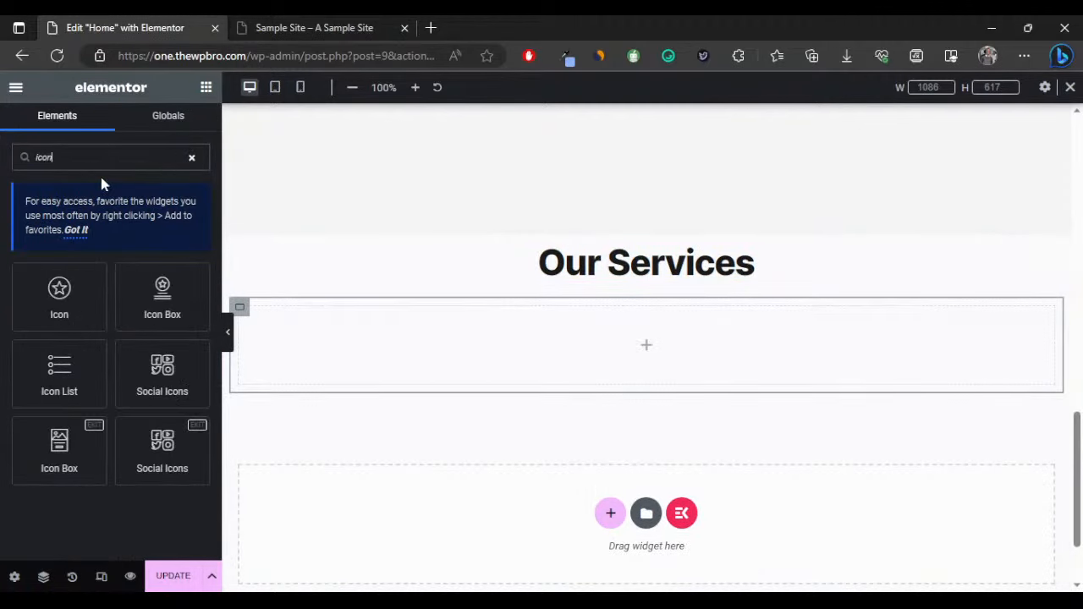
drag(161, 297, 297, 343)
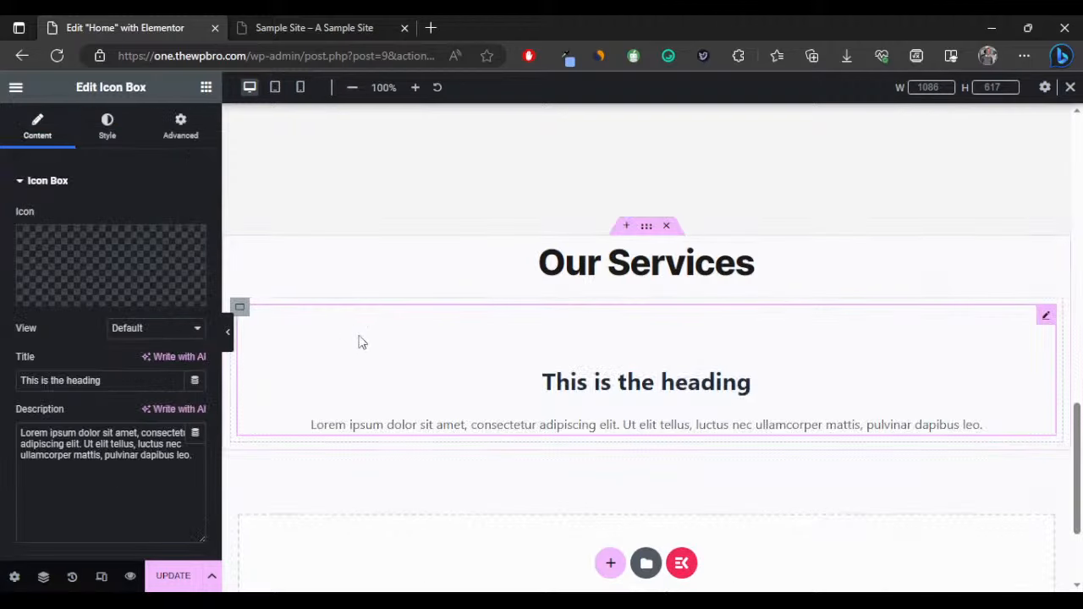
right_click(462, 343)
click(535, 300)
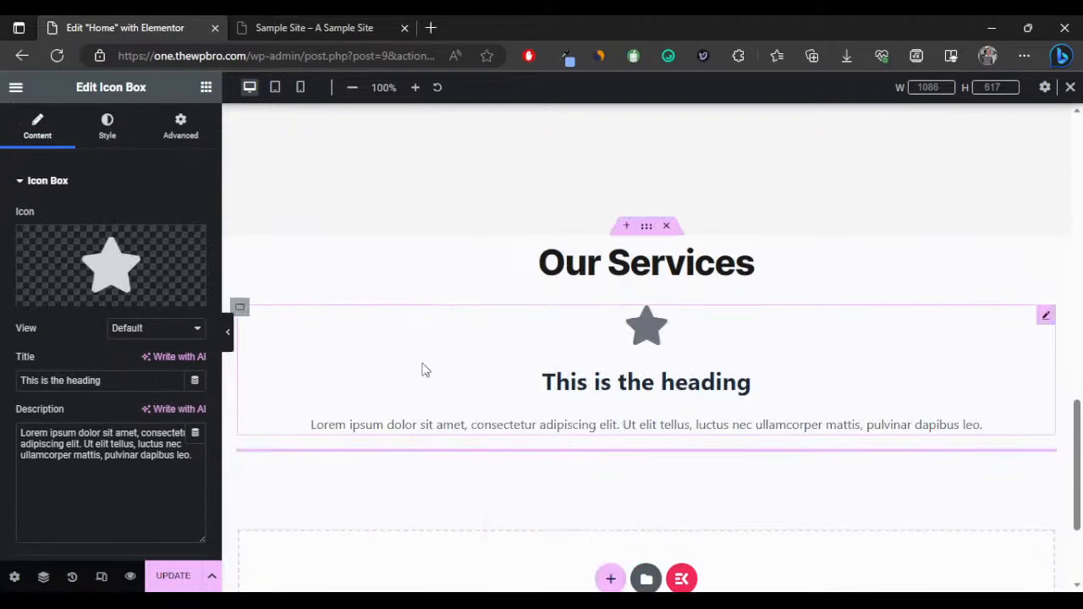
right_click(424, 371)
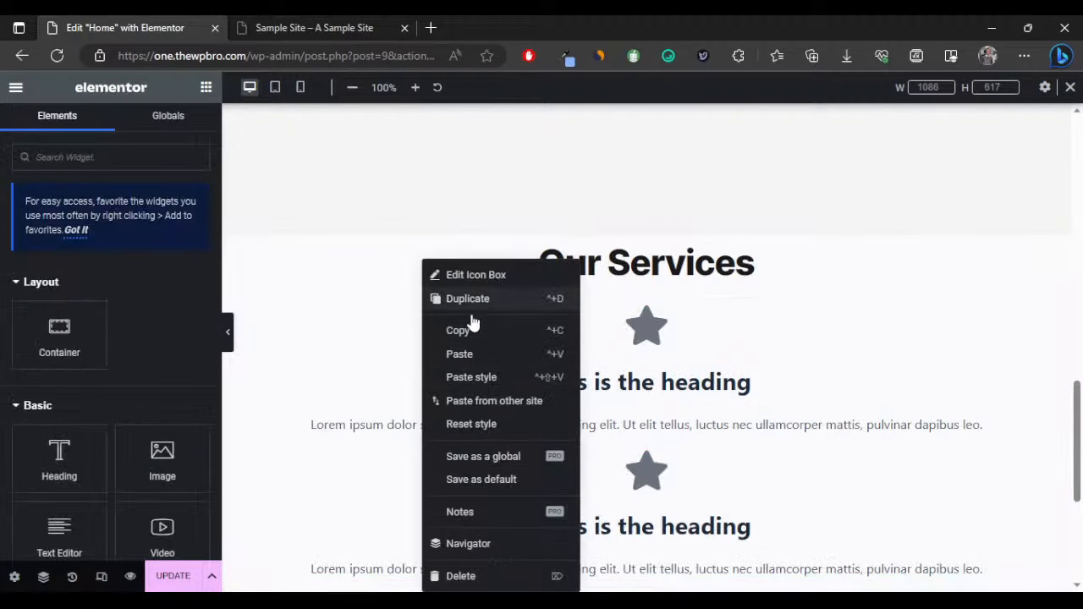
click(263, 336)
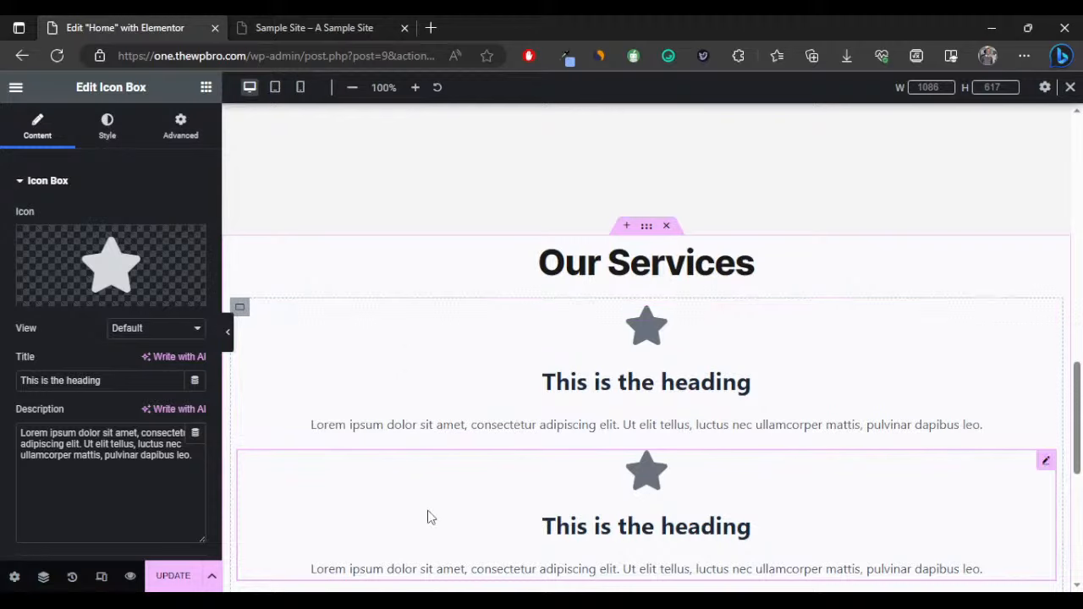
Set the icon-box container's direction to Row and preview the page full-width.
click(239, 307)
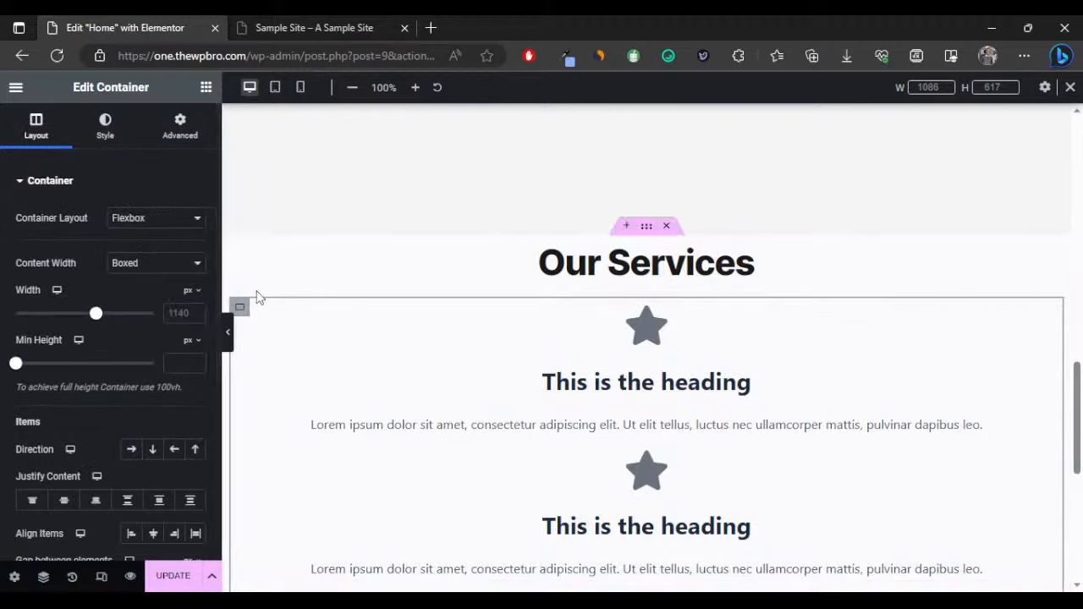
scroll(152, 438, down, 1)
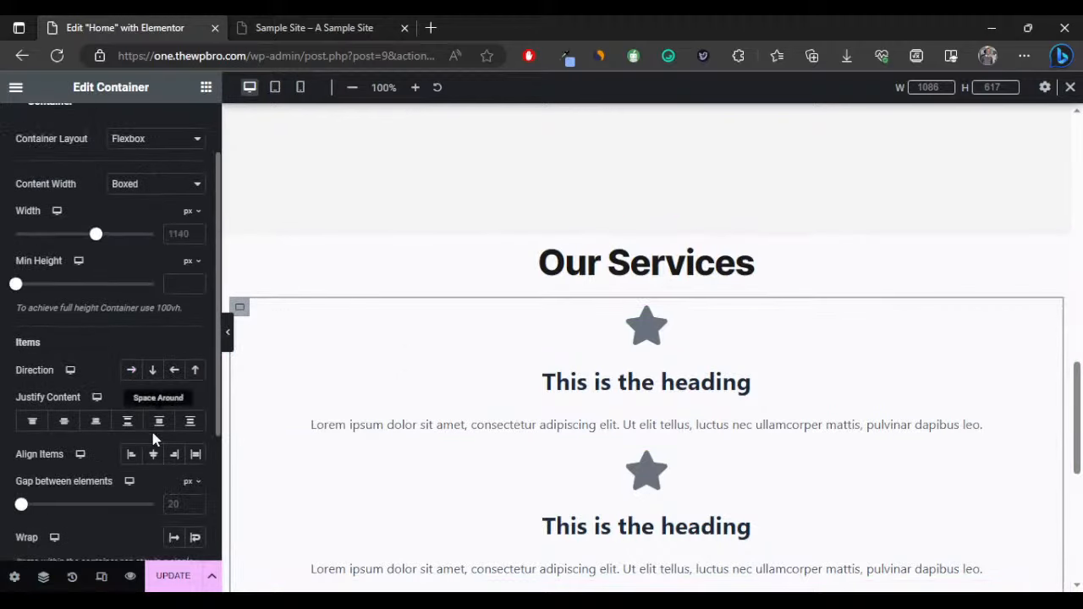
click(132, 372)
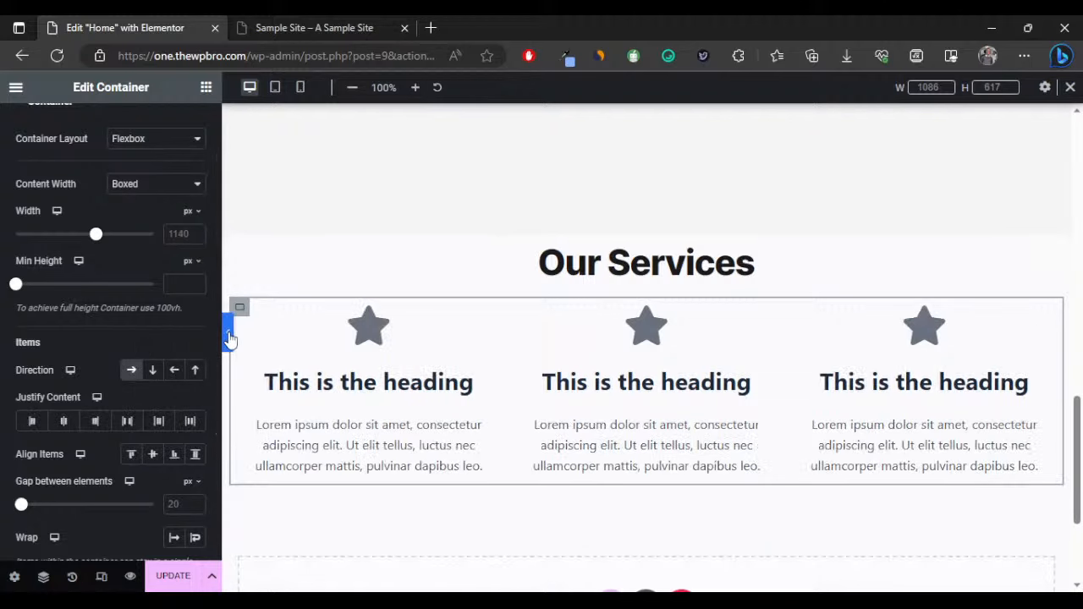
click(228, 333)
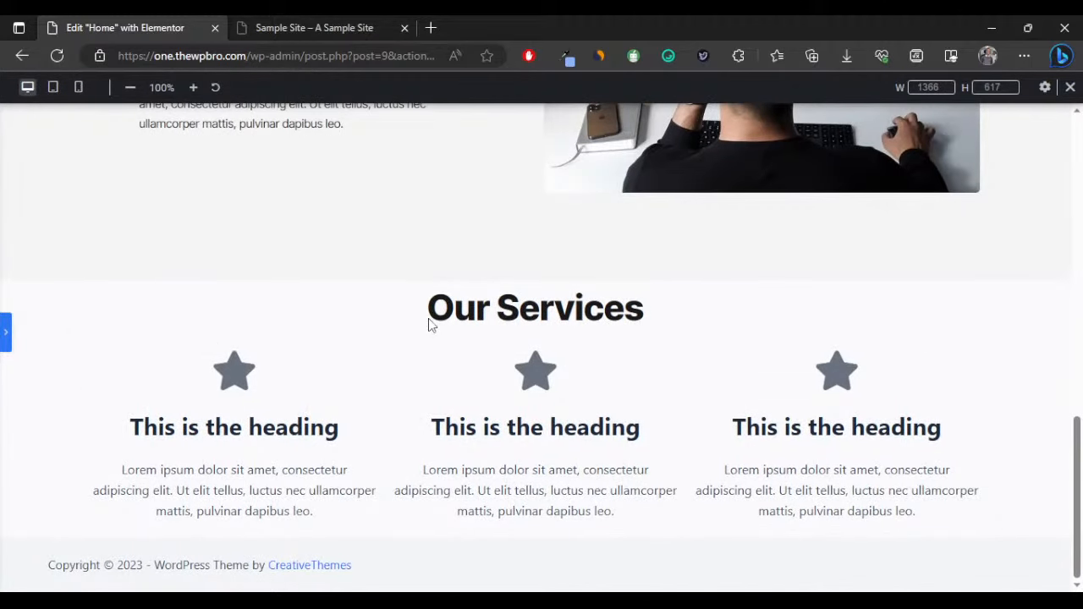
Unlink the first icon box's padding and enter 40, 50, 40, 50 px.
click(5, 332)
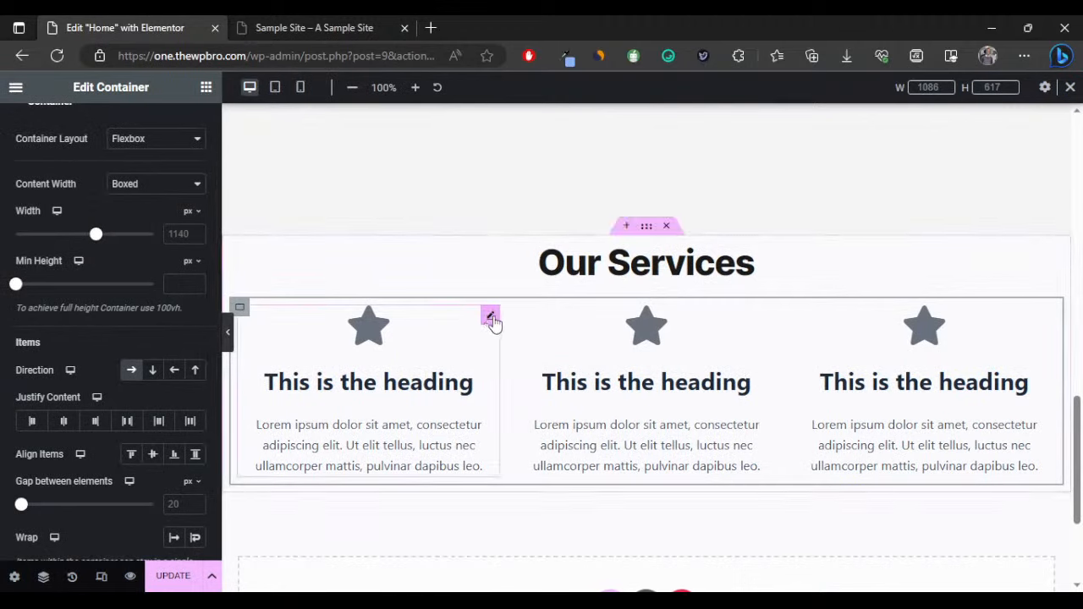
click(490, 317)
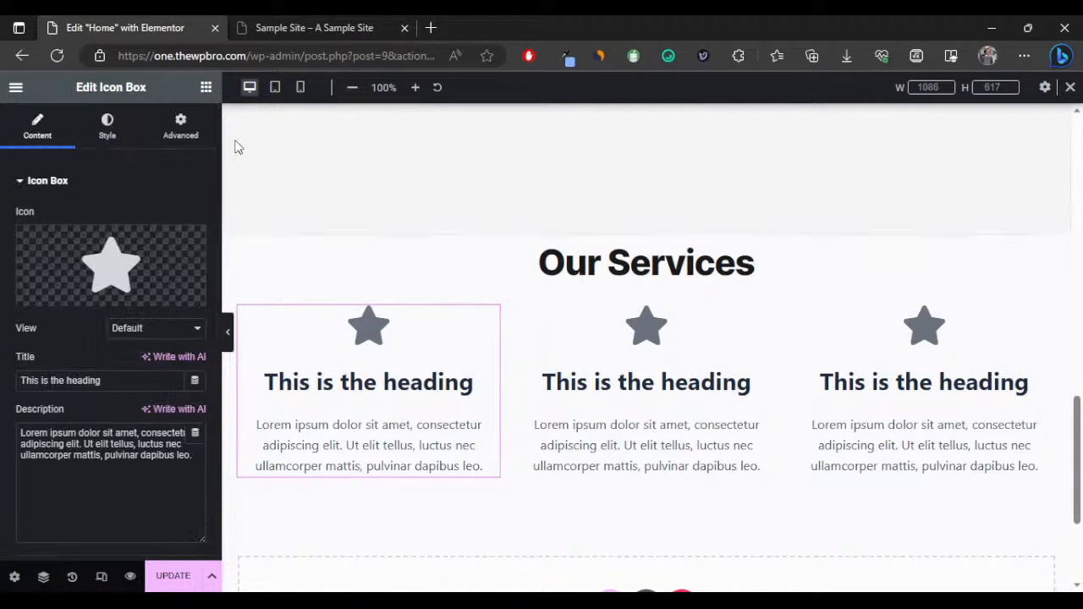
click(180, 127)
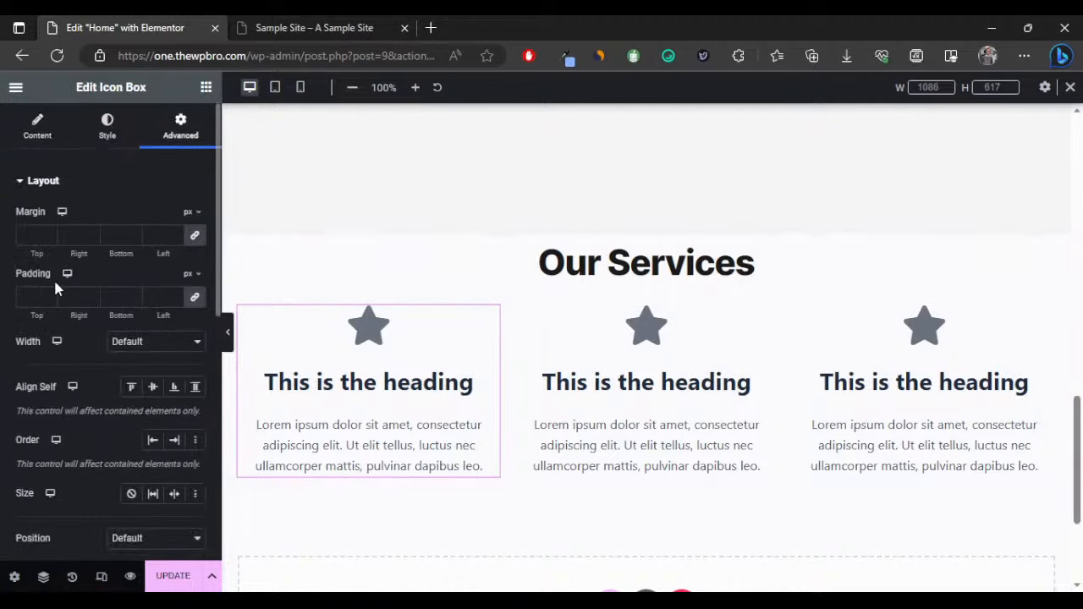
click(195, 298)
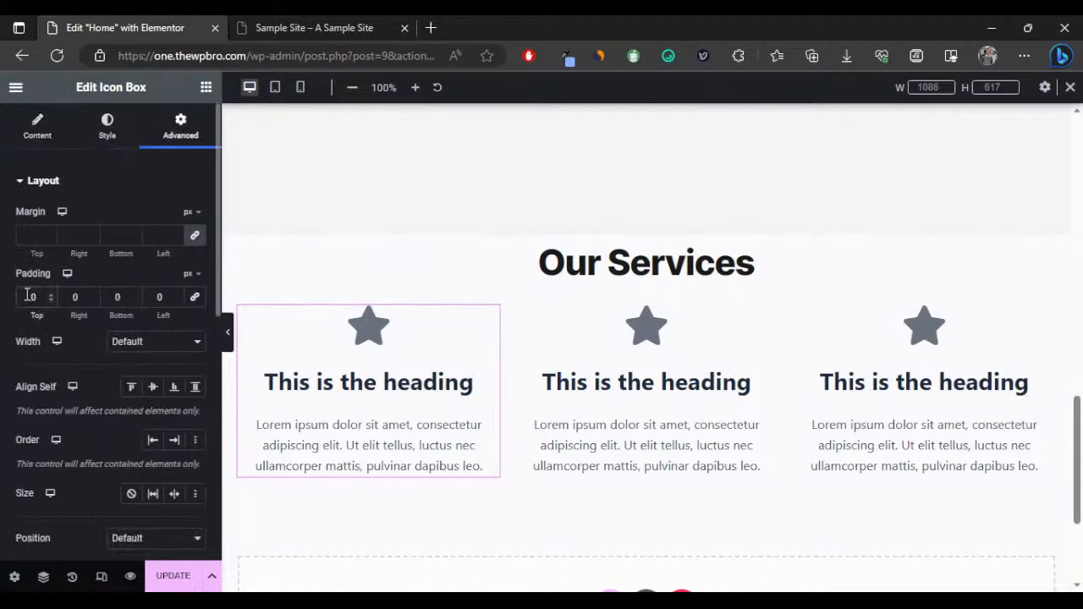
text(3)
key(BackSpace)
text(4)
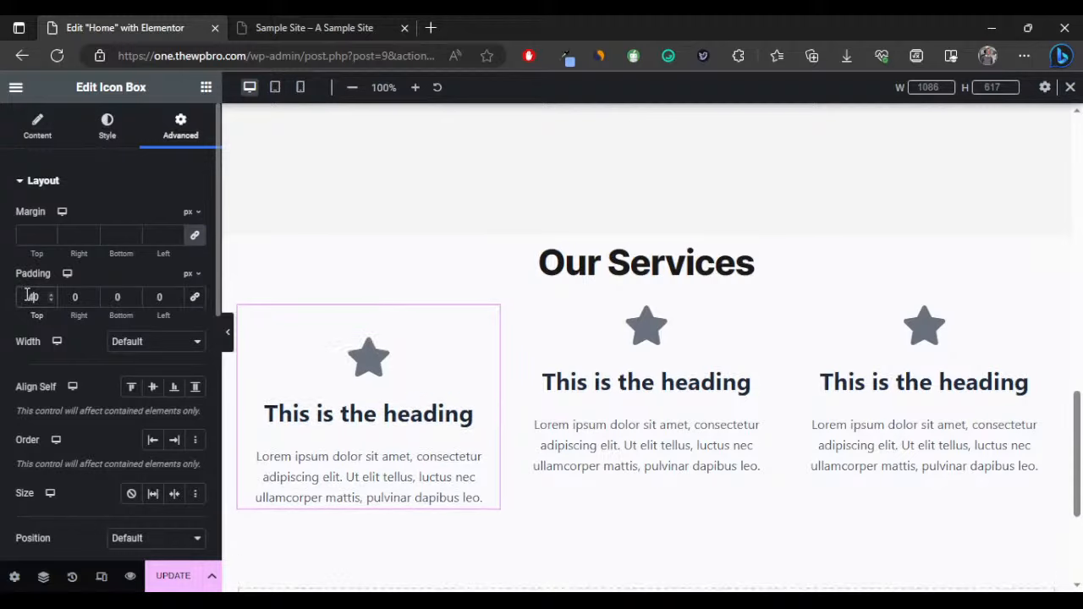
key(Tab)
text(5)
click(108, 291)
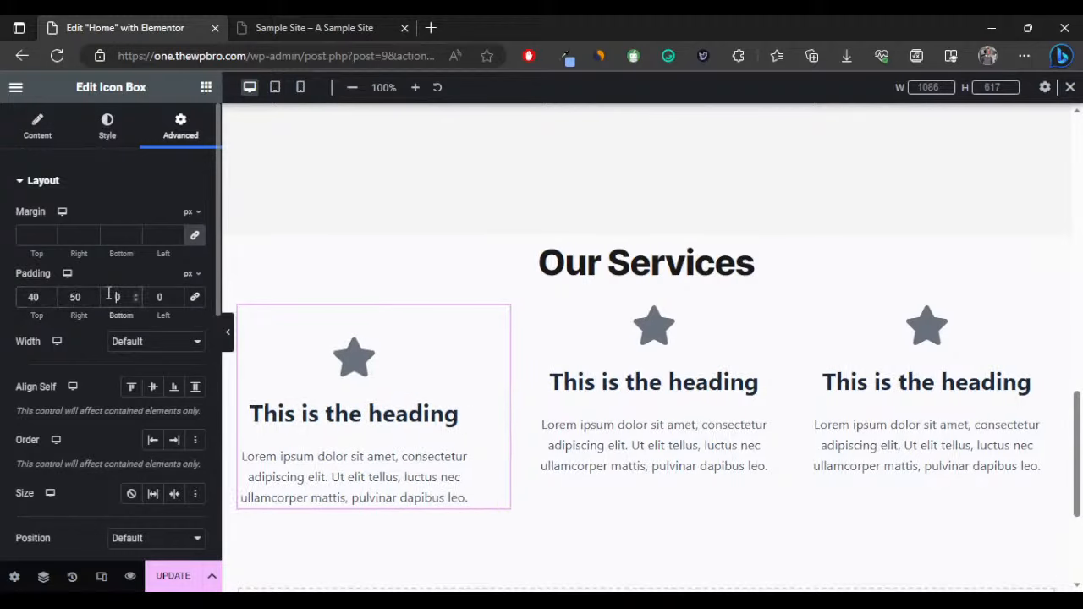
text(4)
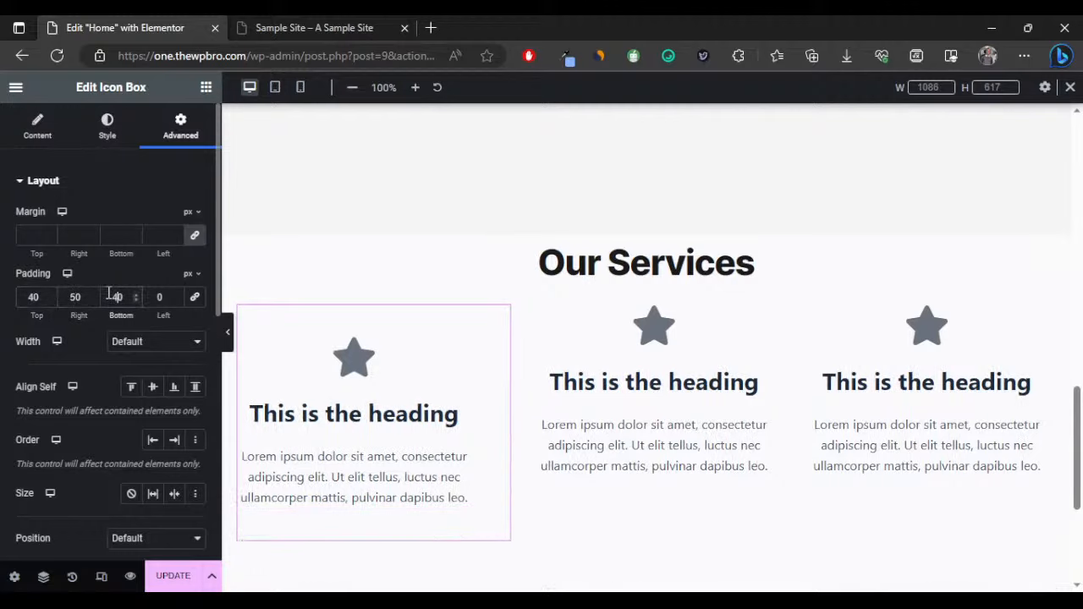
click(157, 295)
text(5)
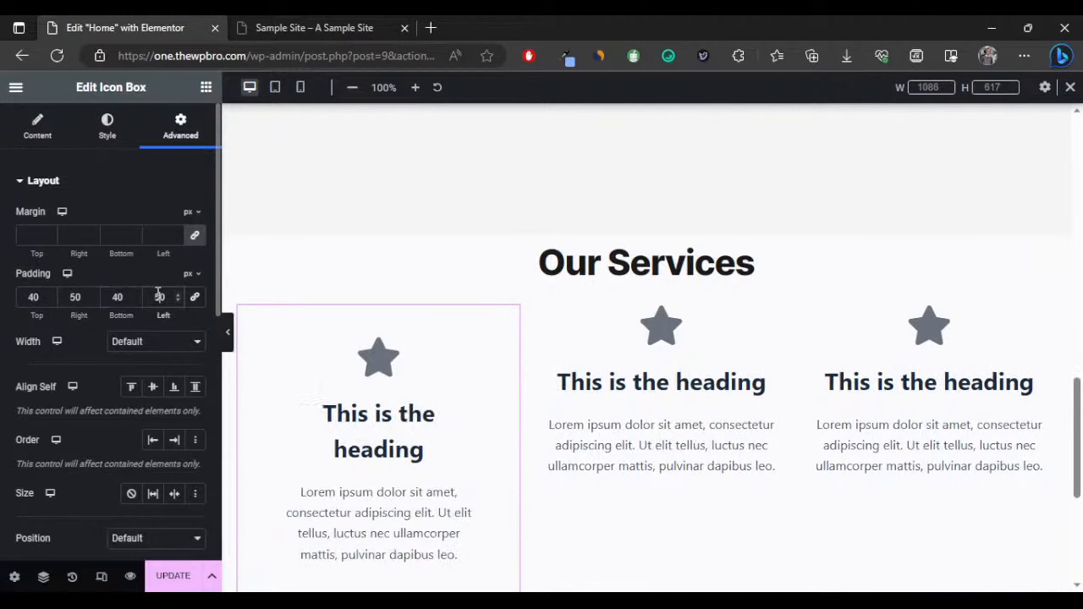
Preview the now-taller first icon box with the editing panel collapsed.
scroll(400, 340, down, 2)
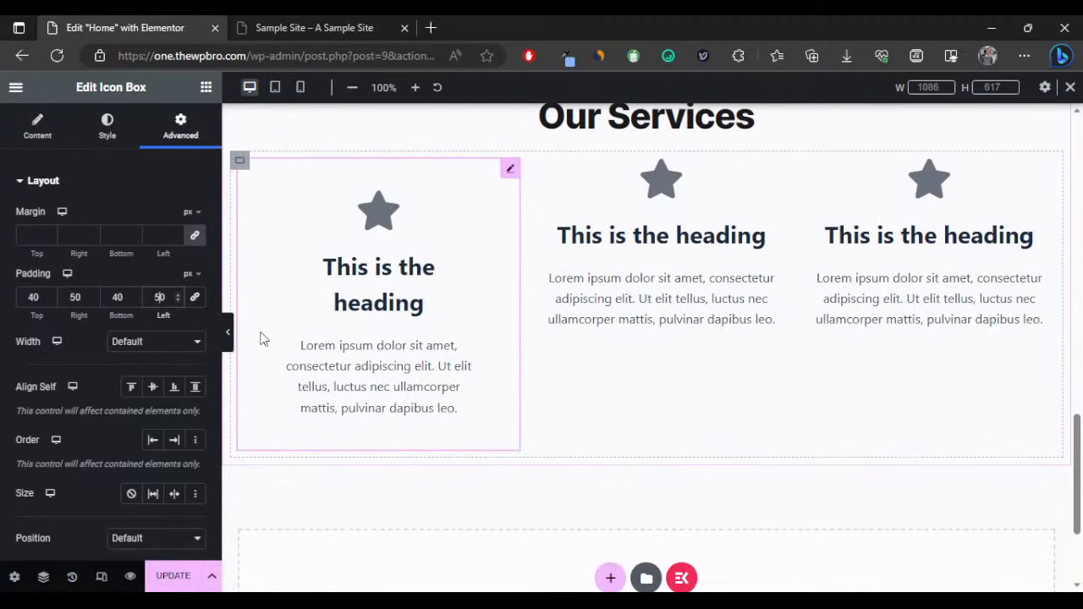
click(227, 332)
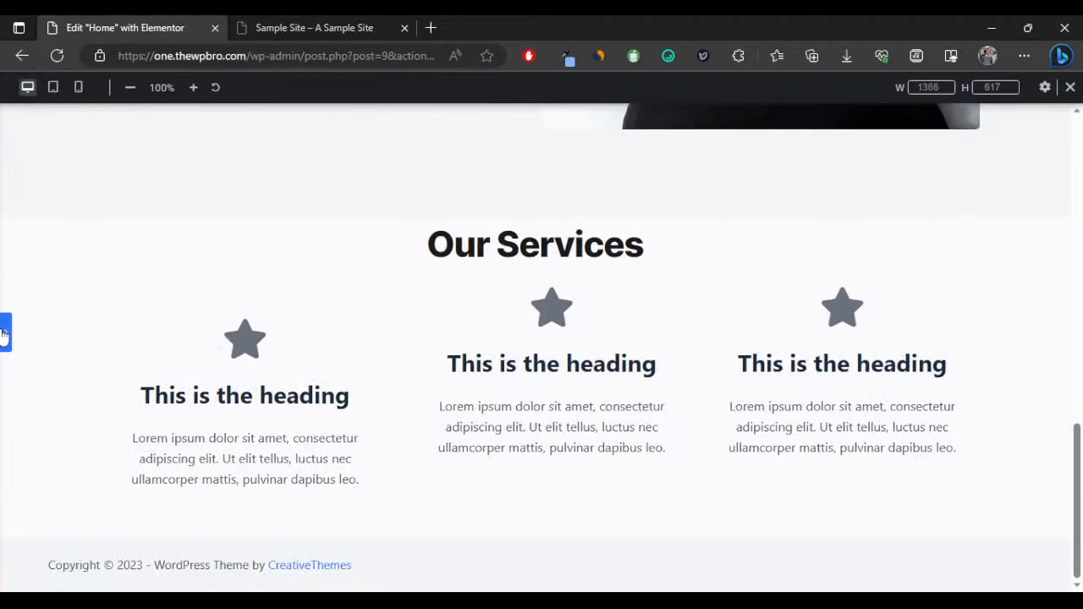
click(4, 333)
scroll(479, 334, up, 2)
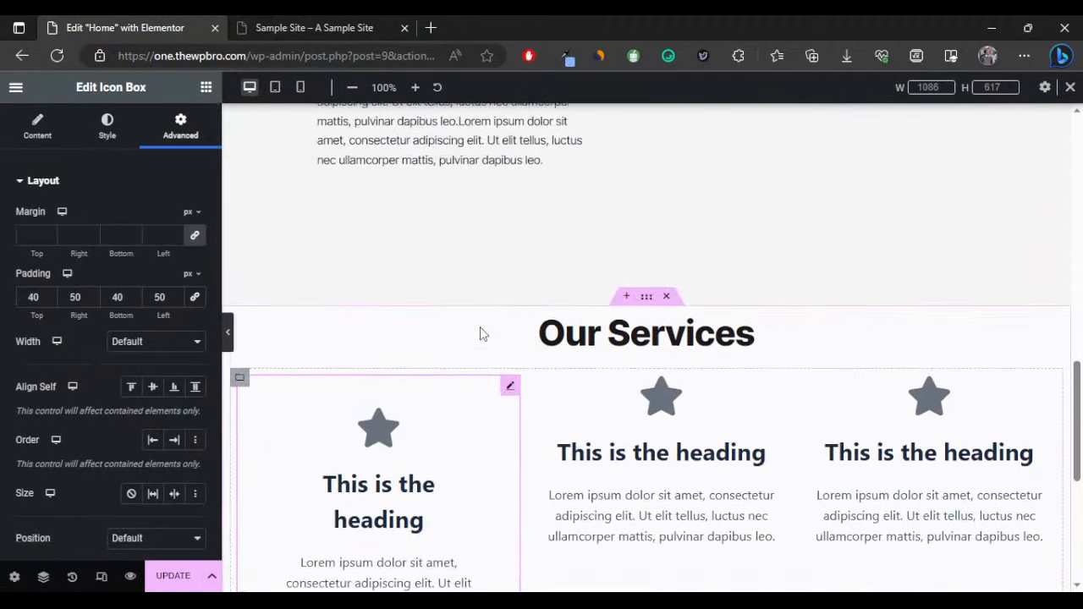
Select the Our Services container and set its Style background type to Classic.
scroll(482, 334, up, 1)
scroll(605, 325, down, 3)
scroll(615, 352, up, 10)
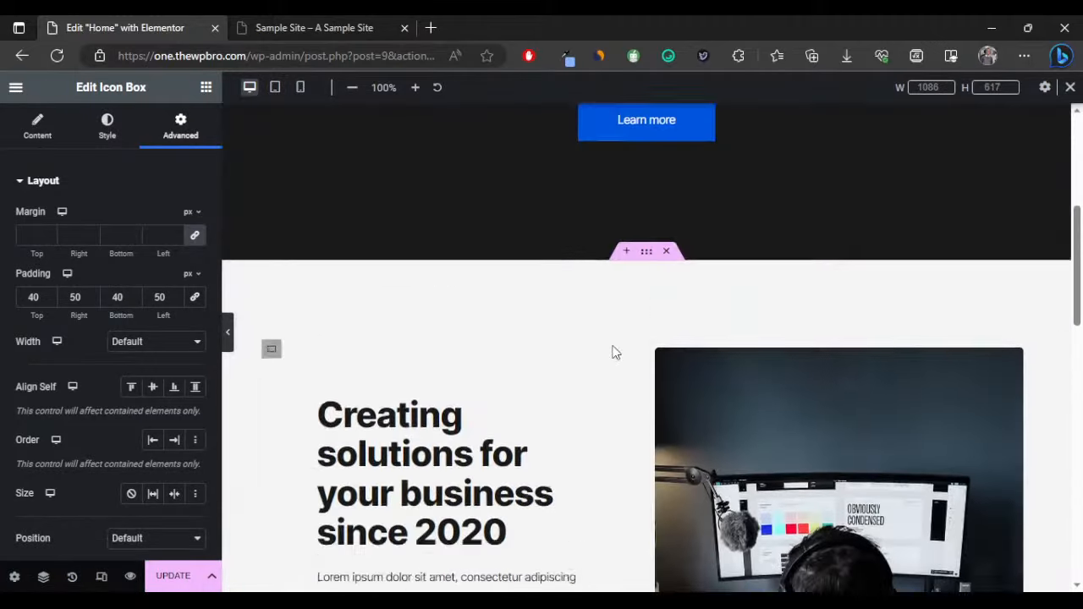
scroll(613, 356, up, 4)
scroll(615, 357, down, 10)
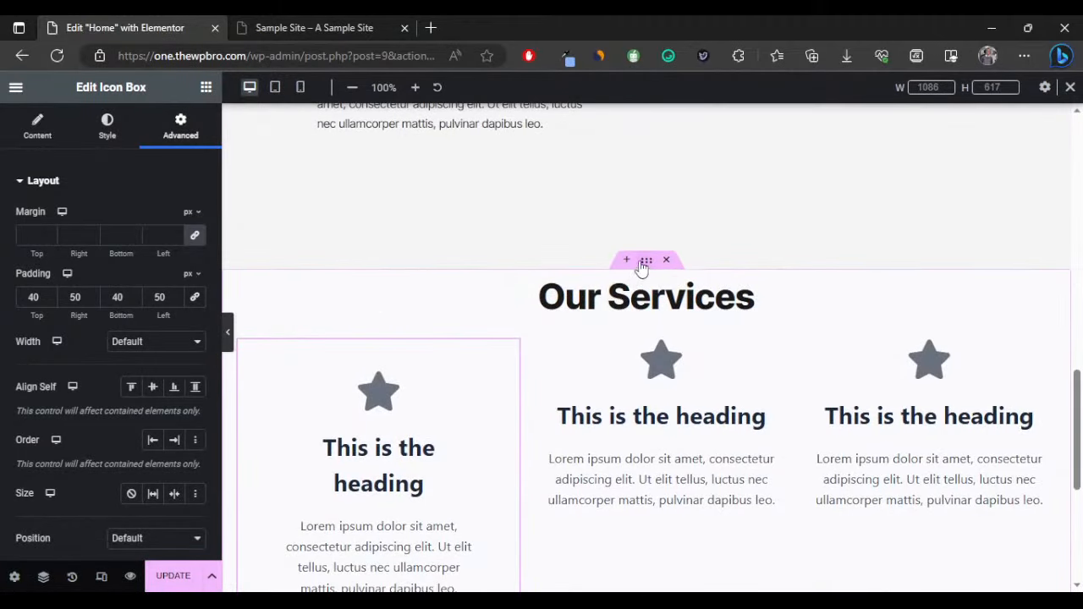
click(643, 262)
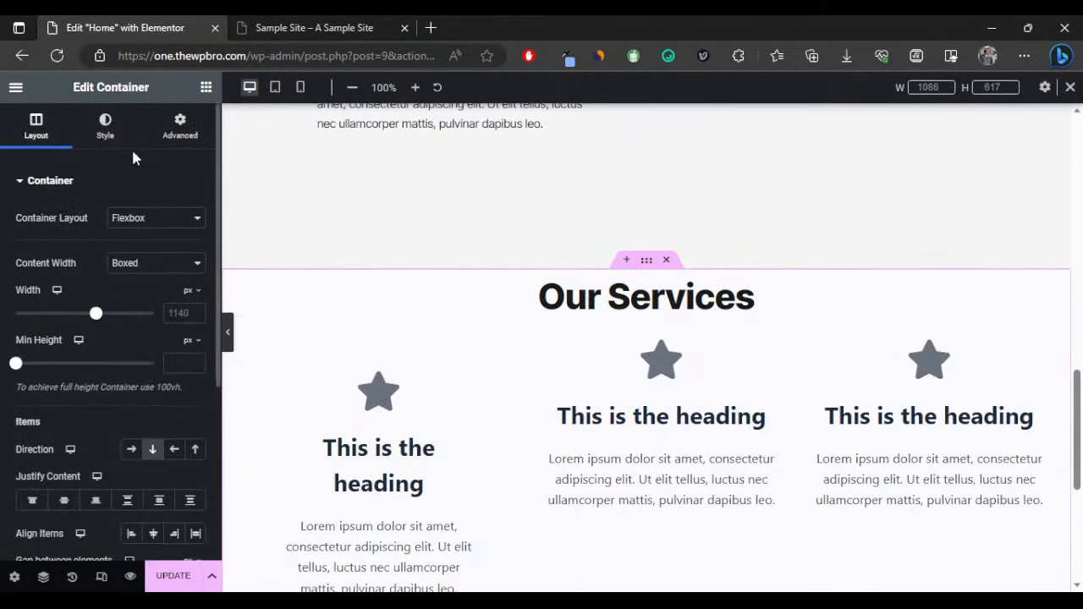
click(104, 128)
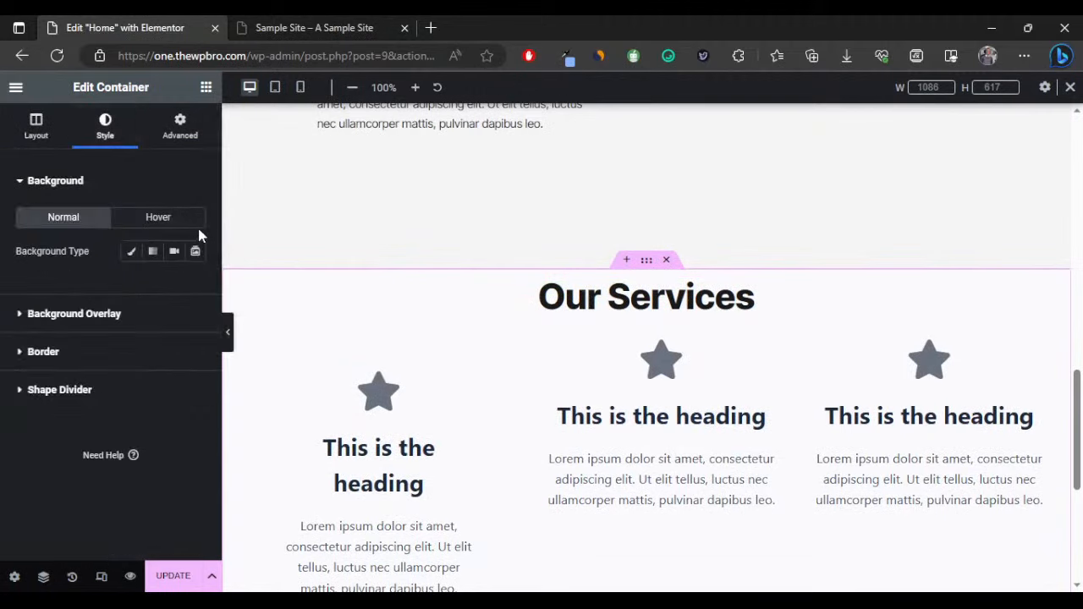
click(131, 251)
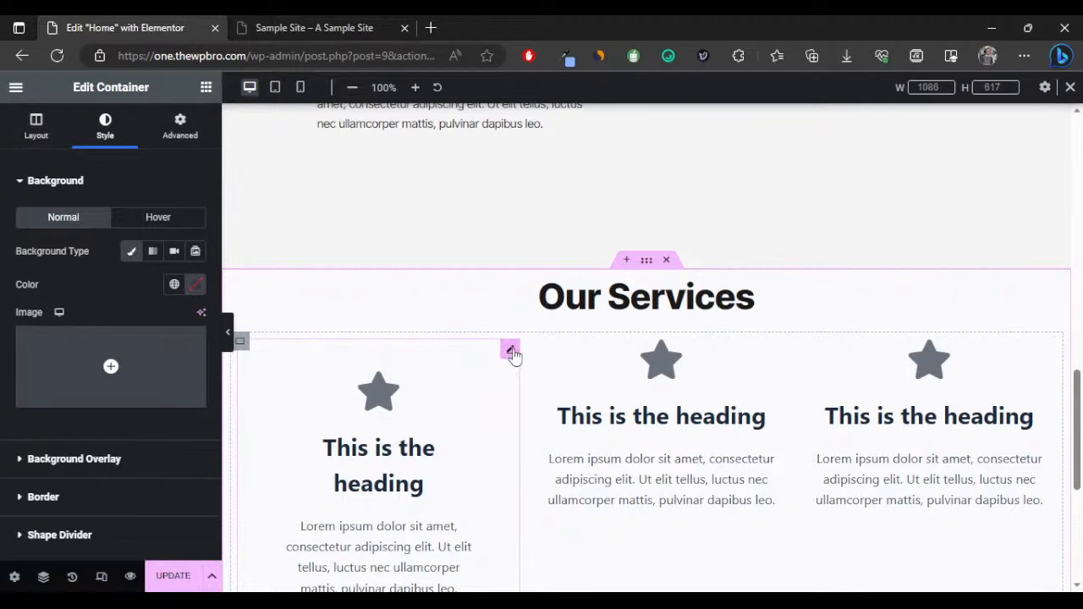
Select the first service icon box and open its Content settings.
click(399, 379)
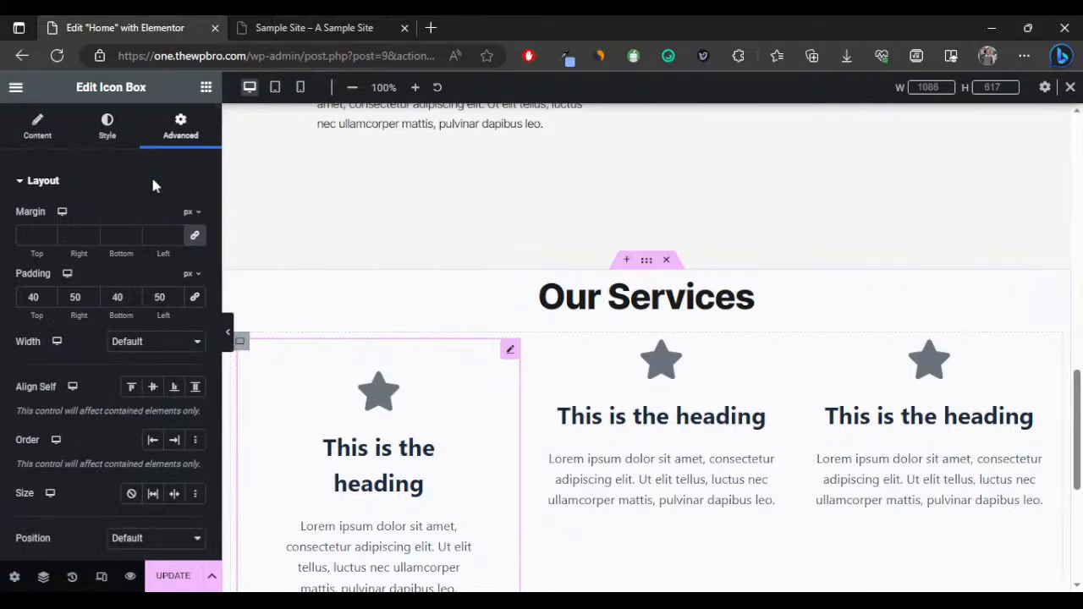
click(123, 128)
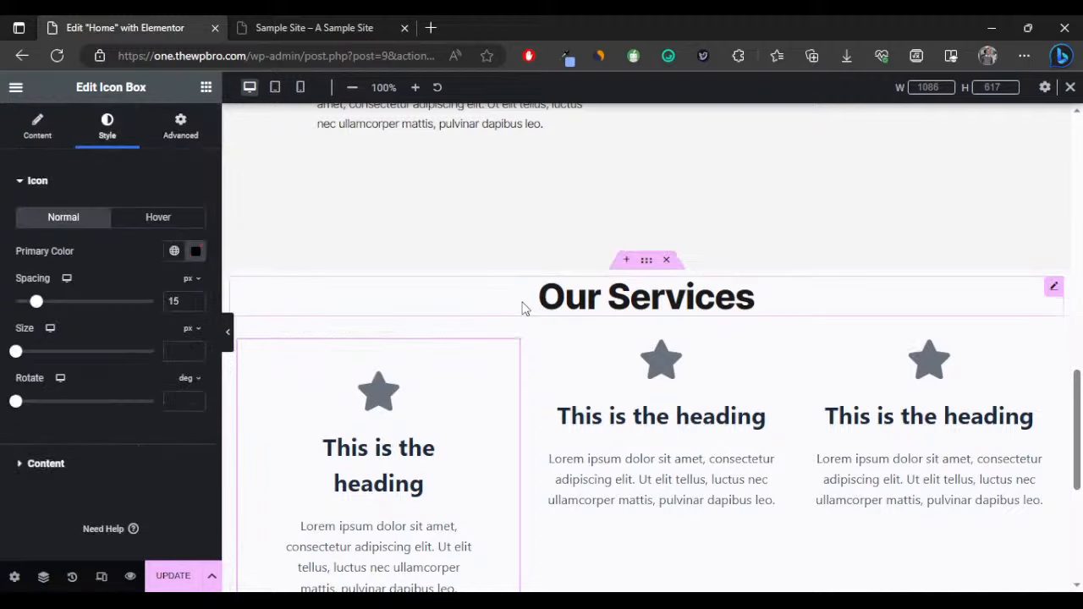
click(32, 136)
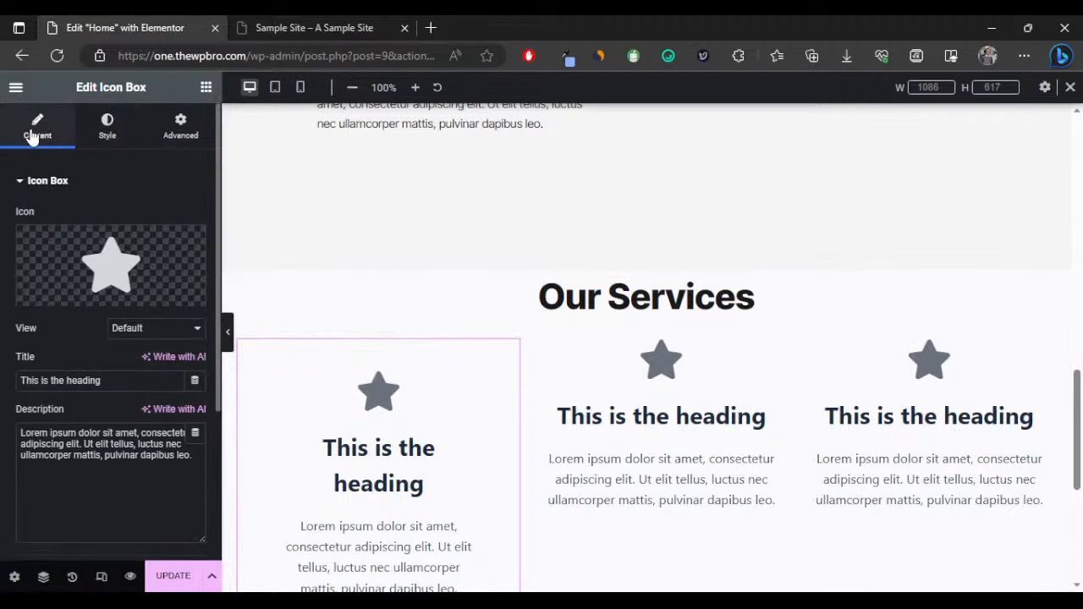
Retitle the first icon box from 'This is the heading' to 'Digital Marketing'.
drag(102, 380, 20, 380)
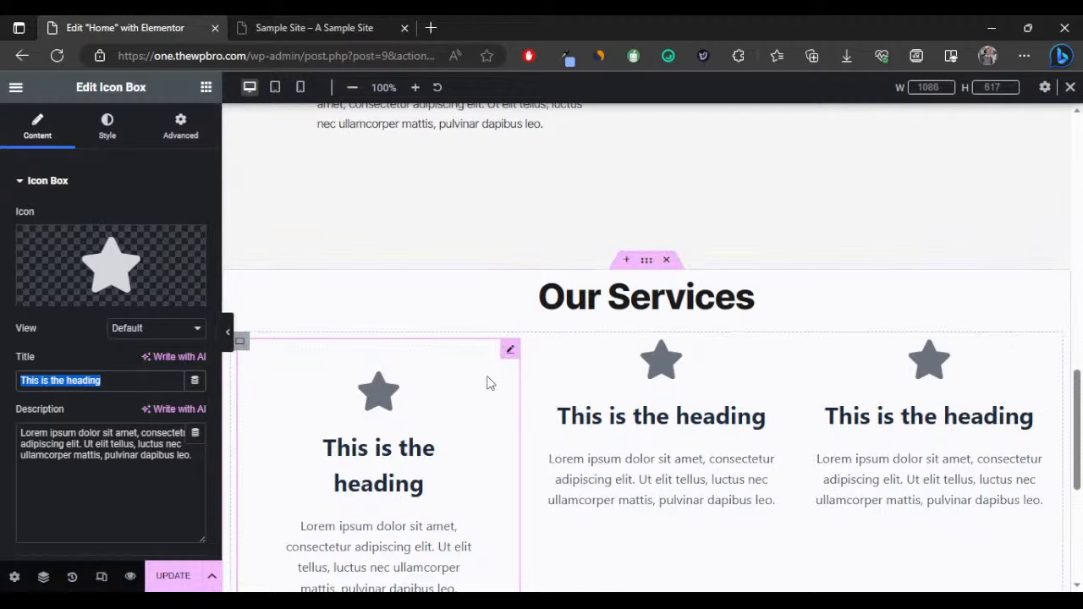
text(Digita)
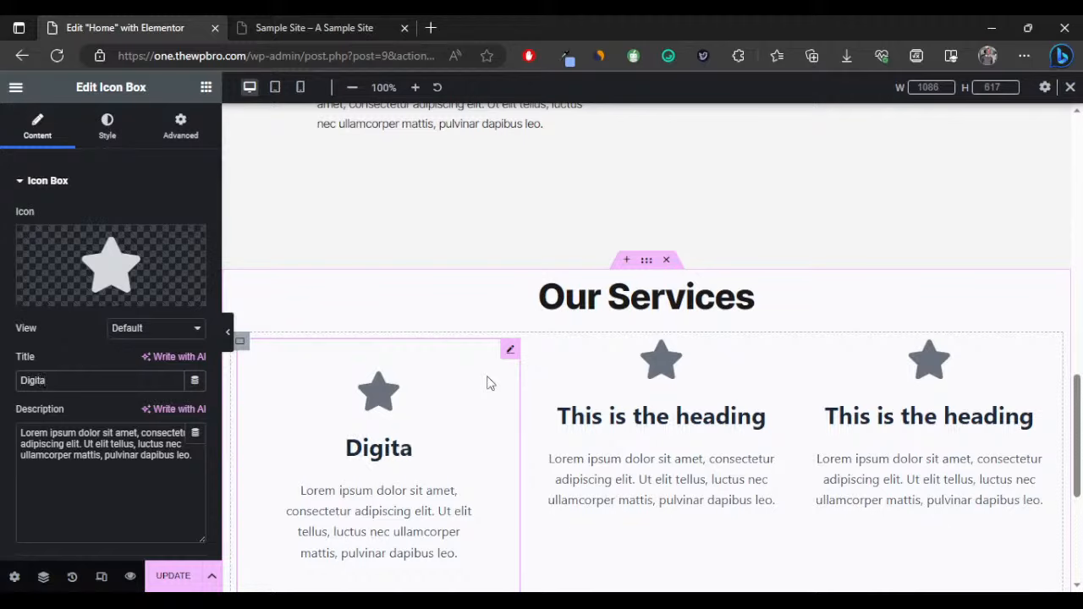
text(l Ma)
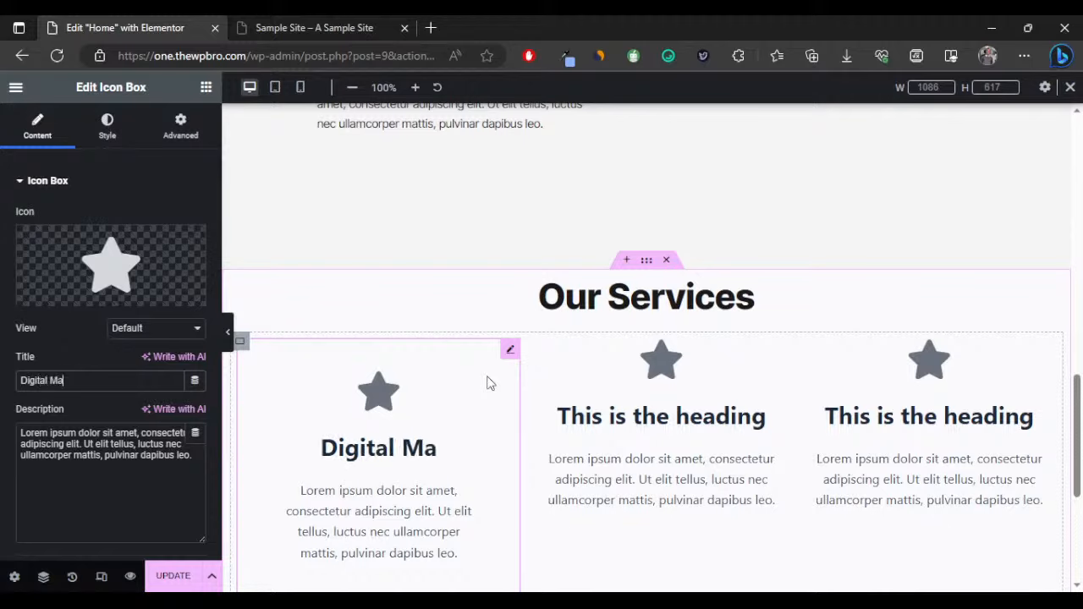
text(rk)
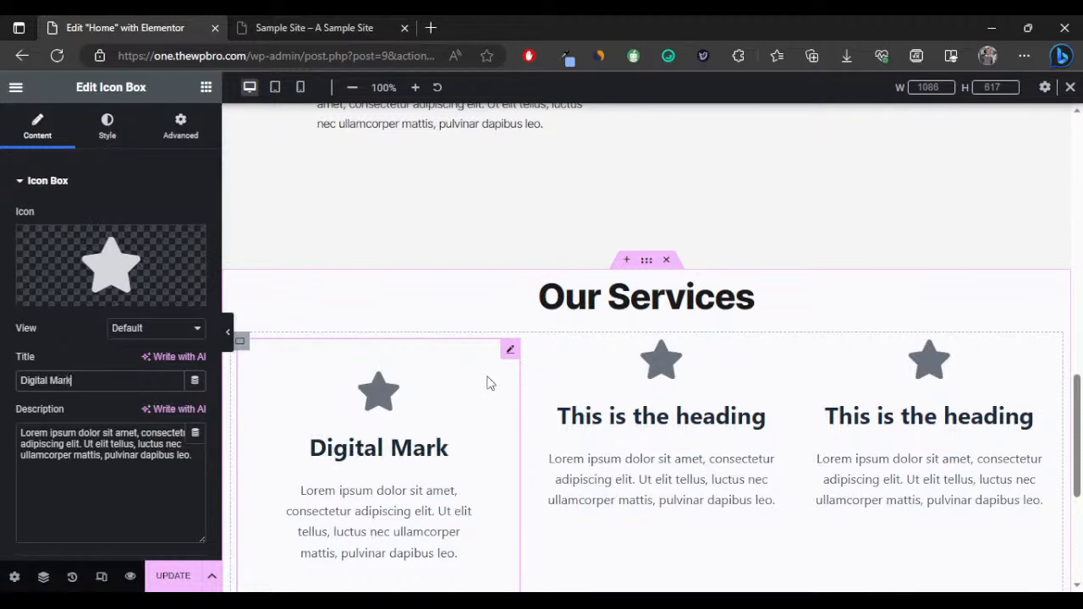
text(eting)
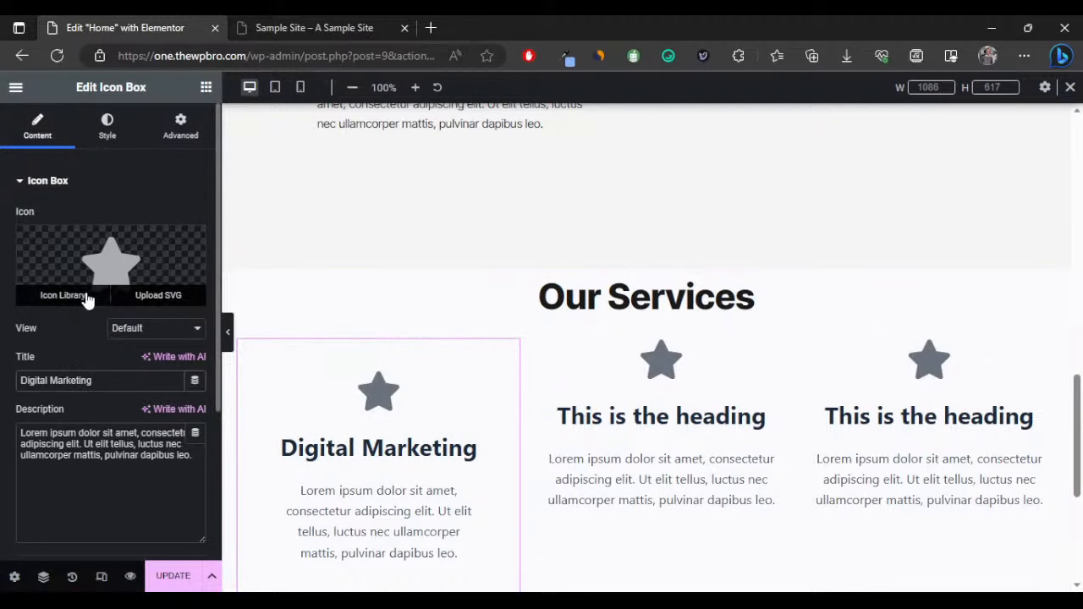
click(72, 296)
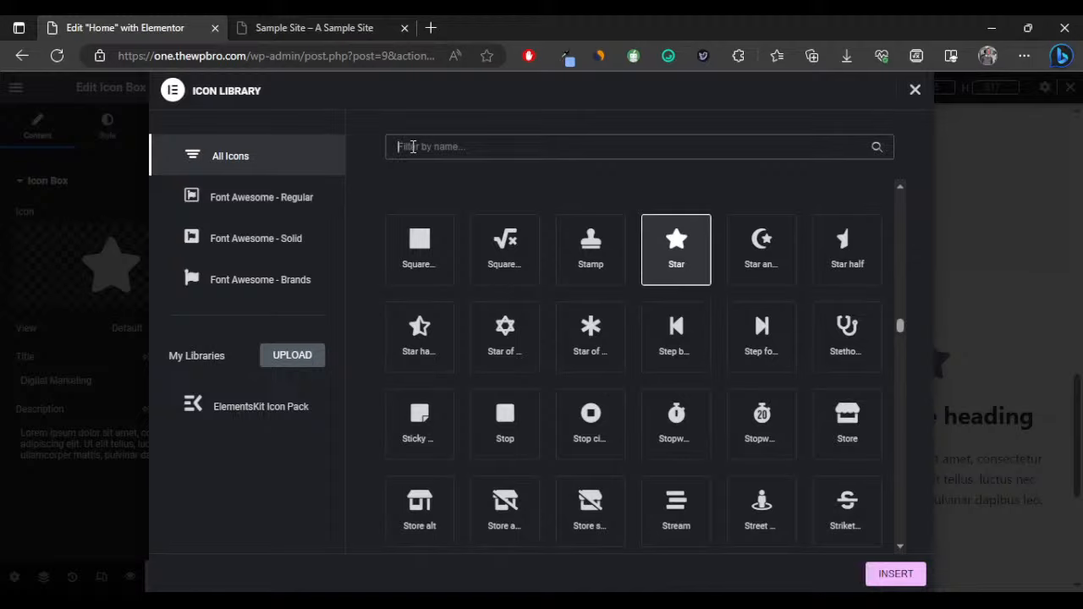
Search the icon library for 'market' icons across ElementsKit and the Font Awesome sets.
click(413, 147)
text(digi)
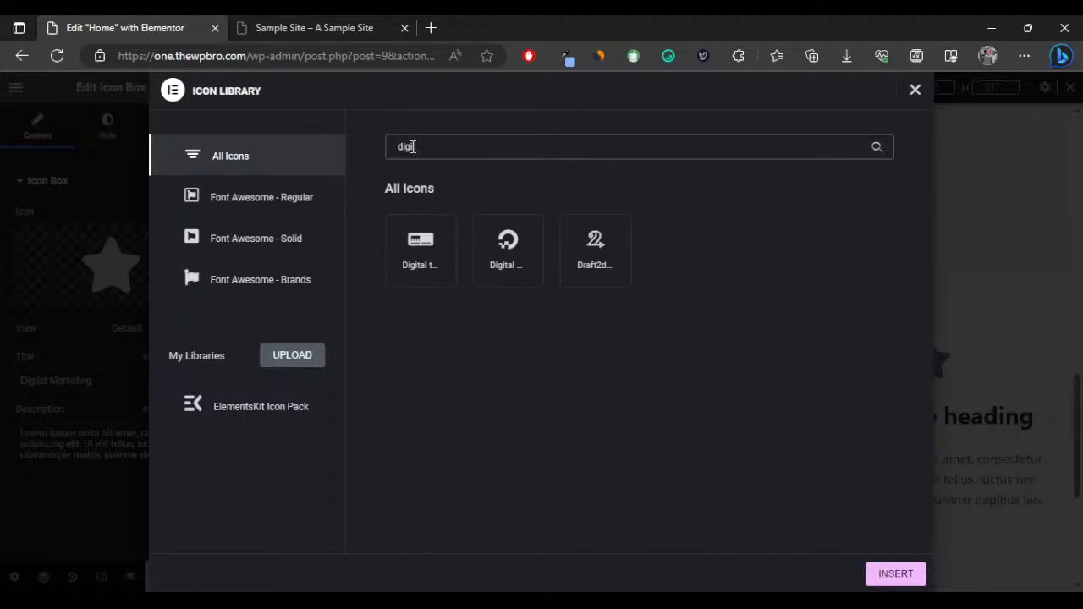
key(BackSpace)
key(BackSpace)
key(BackSpace)
key(BackSpace)
text(m)
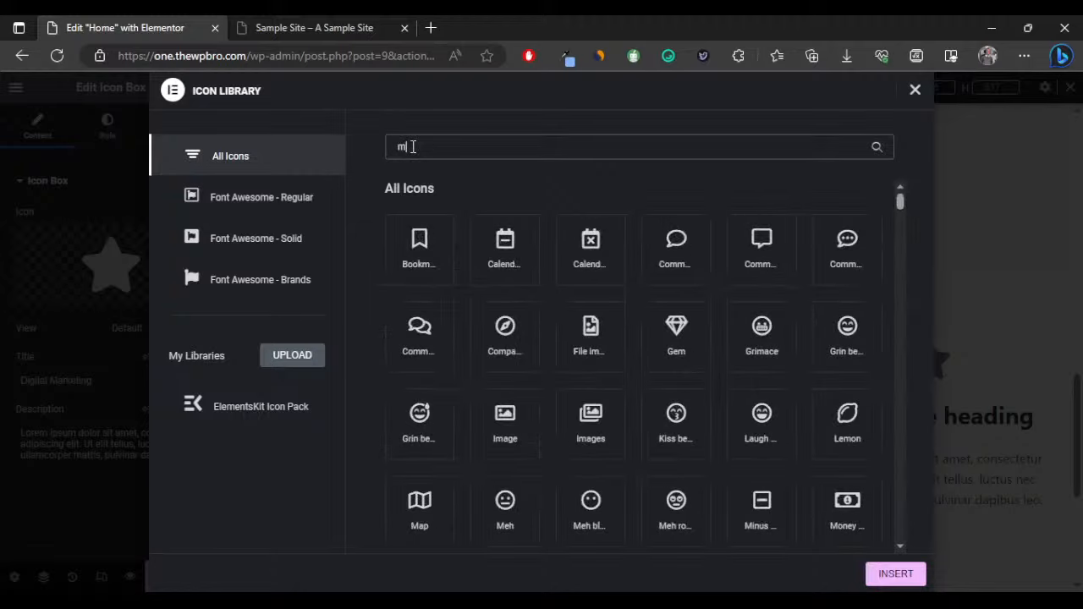
text(arket)
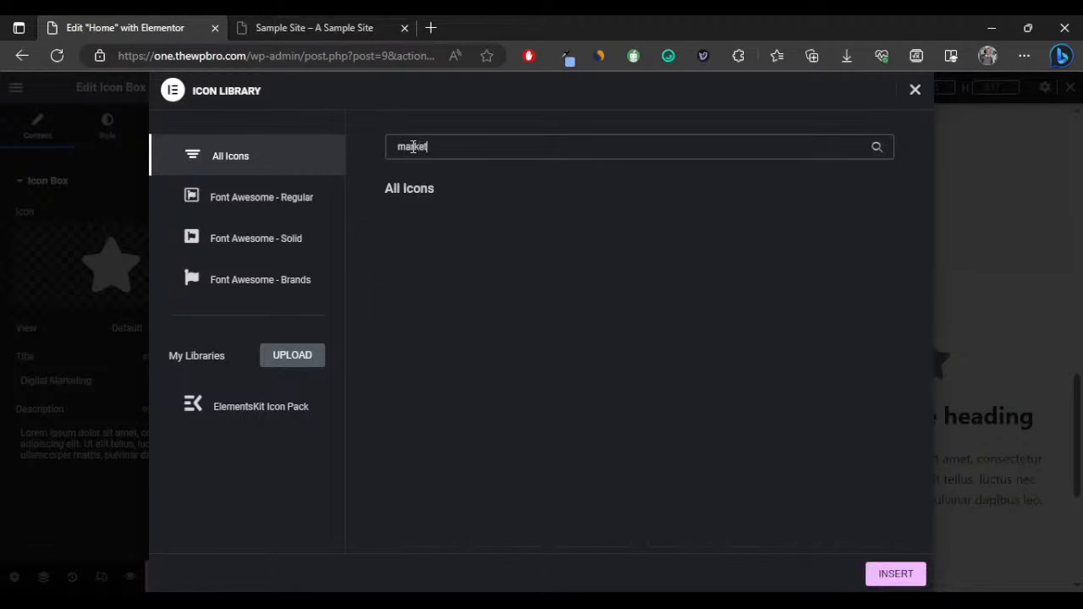
click(275, 407)
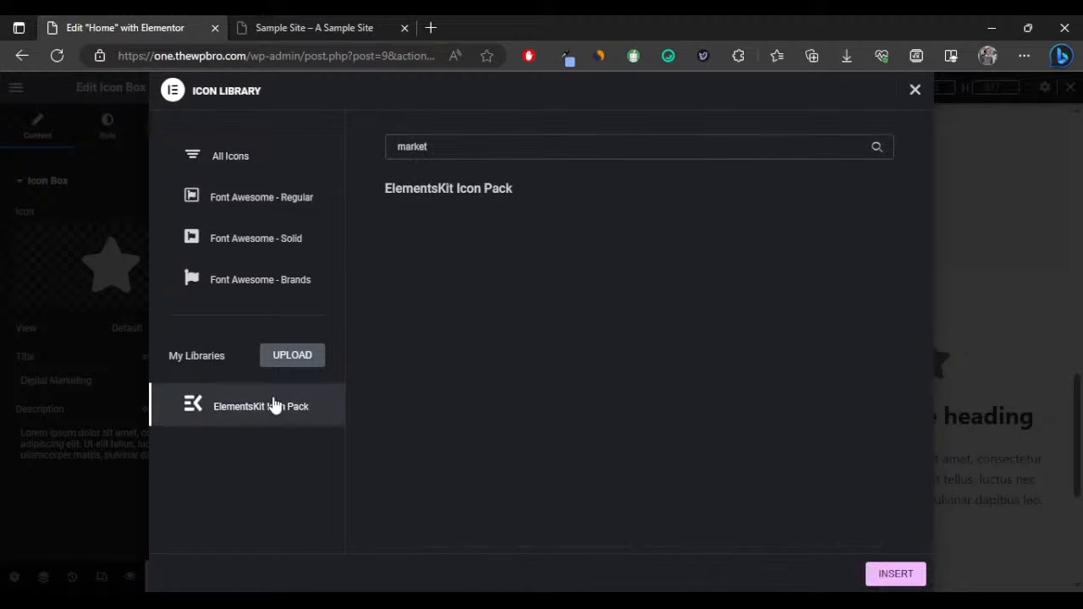
click(448, 145)
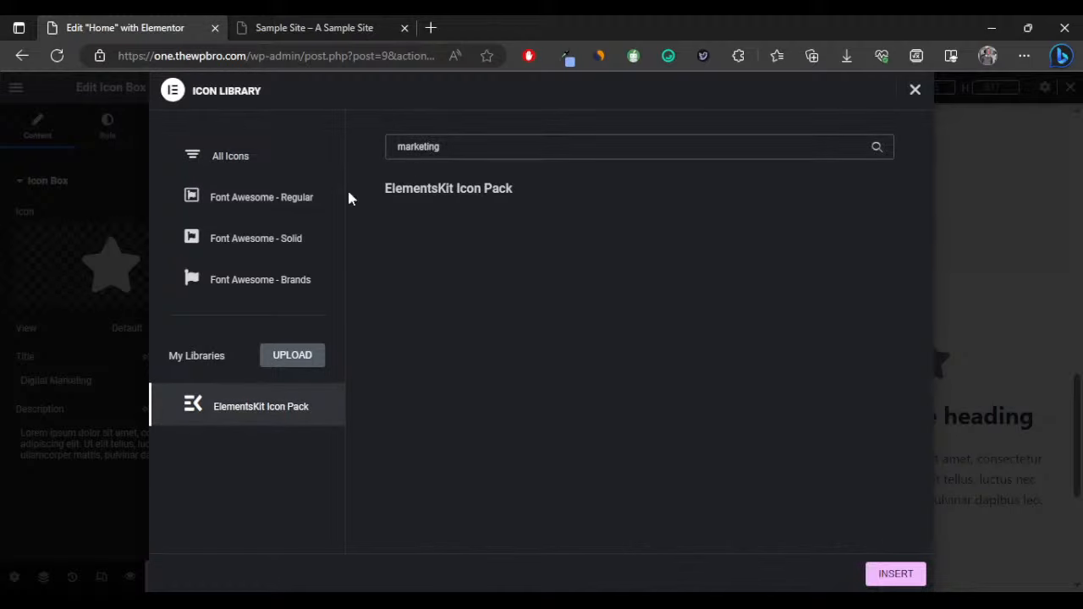
click(254, 200)
click(241, 239)
click(237, 279)
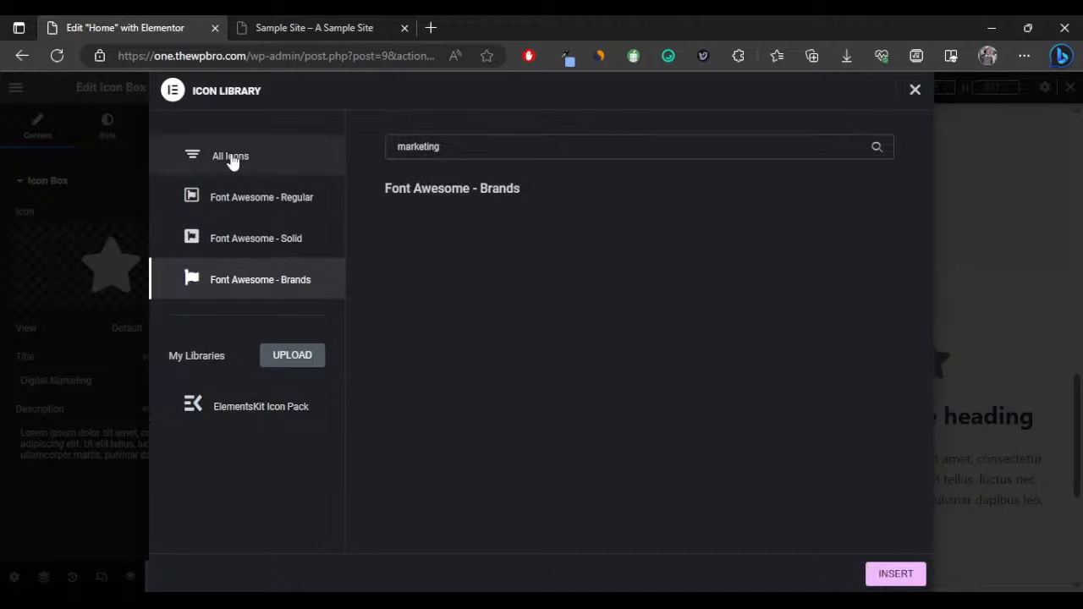
click(236, 156)
Search for 'web' icons in ElementsKit and Font Awesome, then clear the search.
double_click(436, 148)
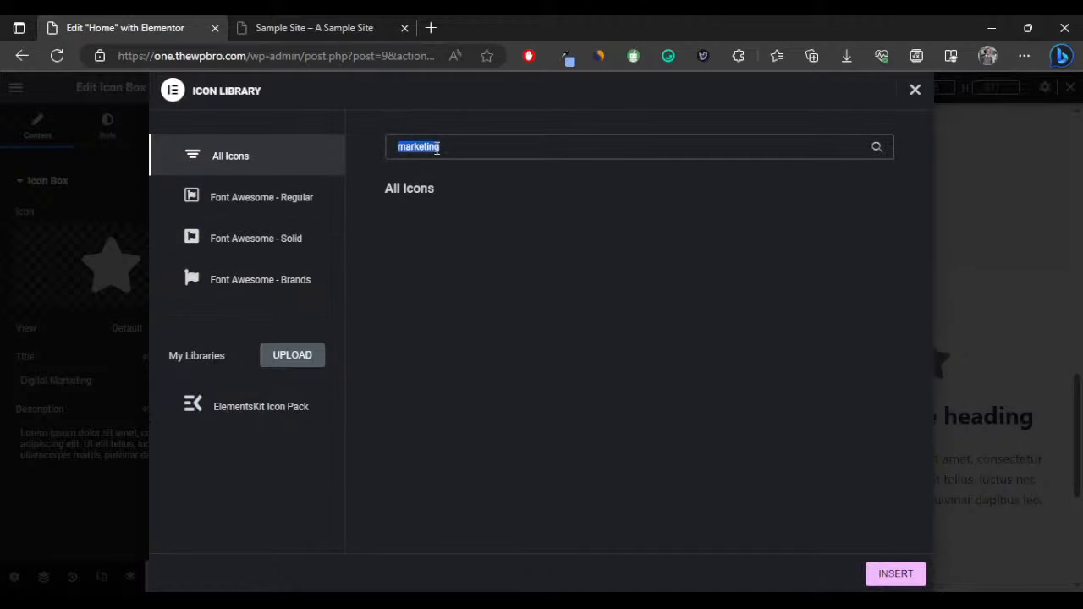
key(BackSpace)
text(we)
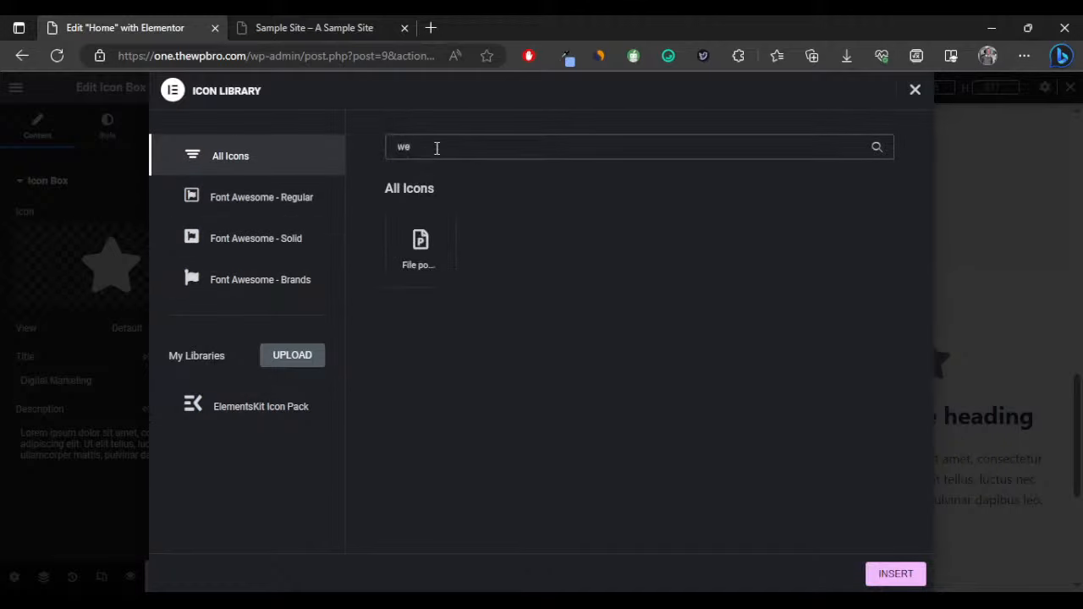
text(b)
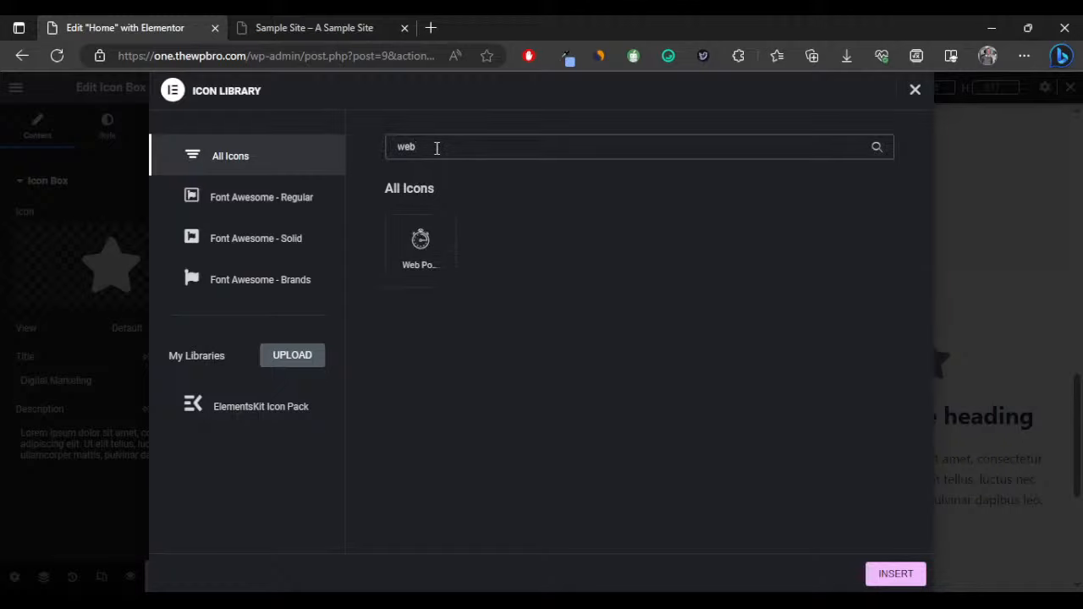
click(238, 405)
click(258, 275)
click(259, 203)
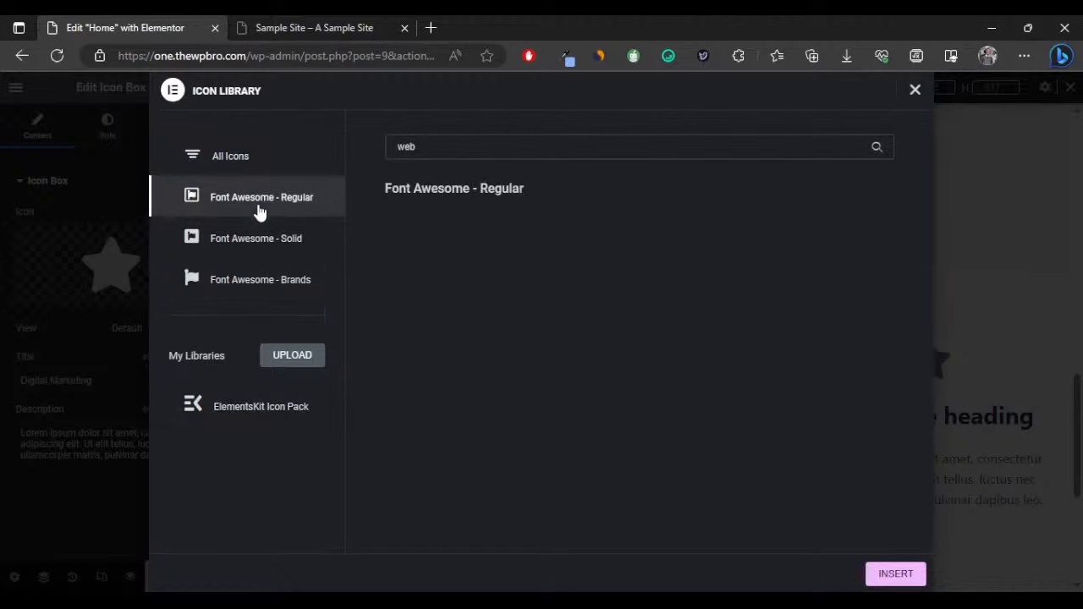
double_click(407, 140)
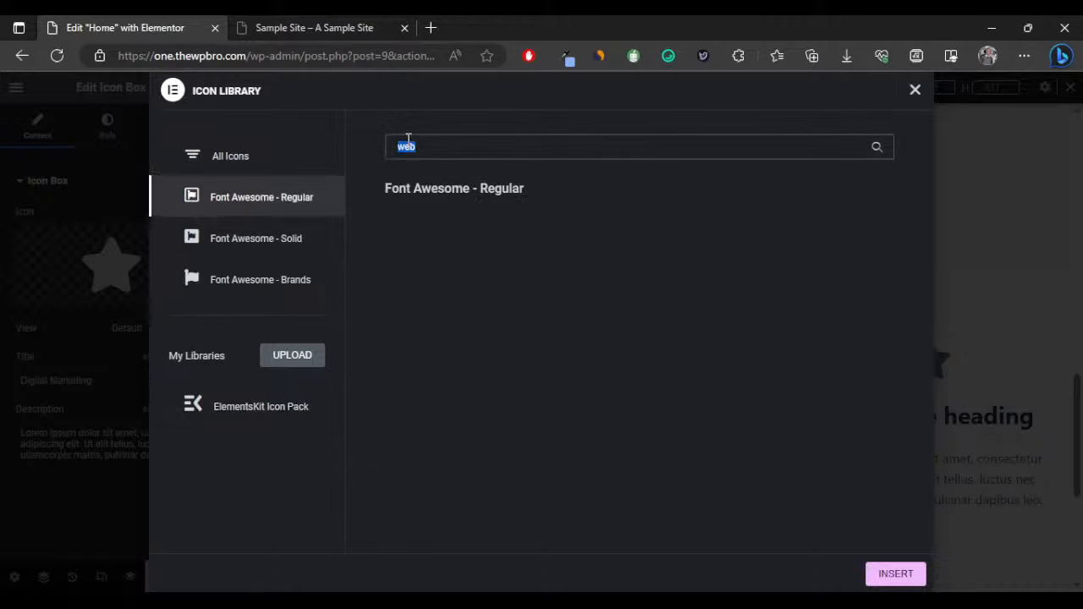
key(BackSpace)
Browse the ElementsKit icon pack and insert the Instagram icon into the Digital Marketing card.
click(915, 90)
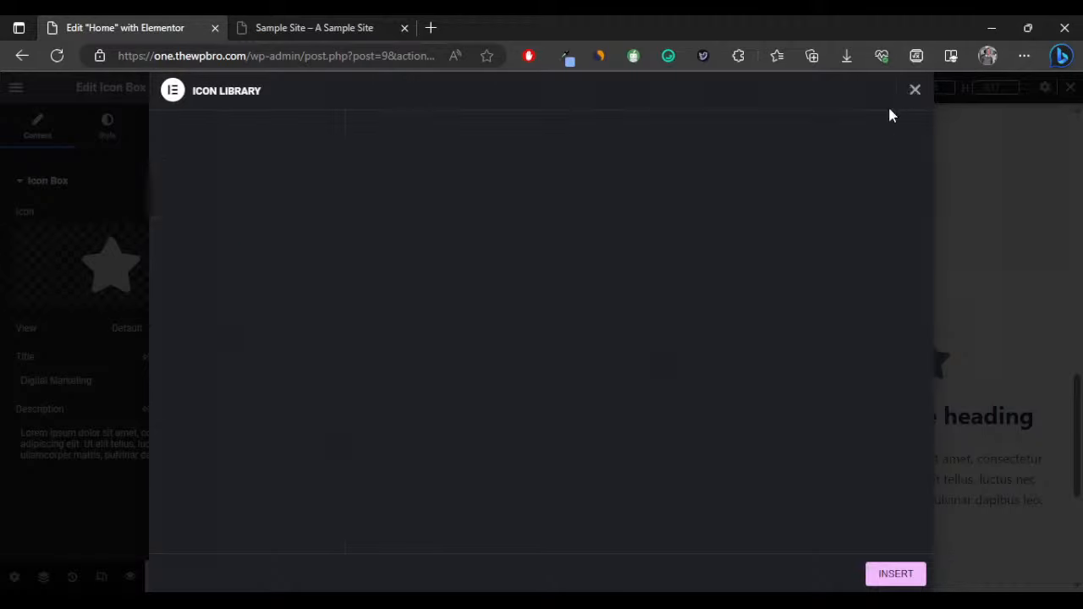
click(61, 296)
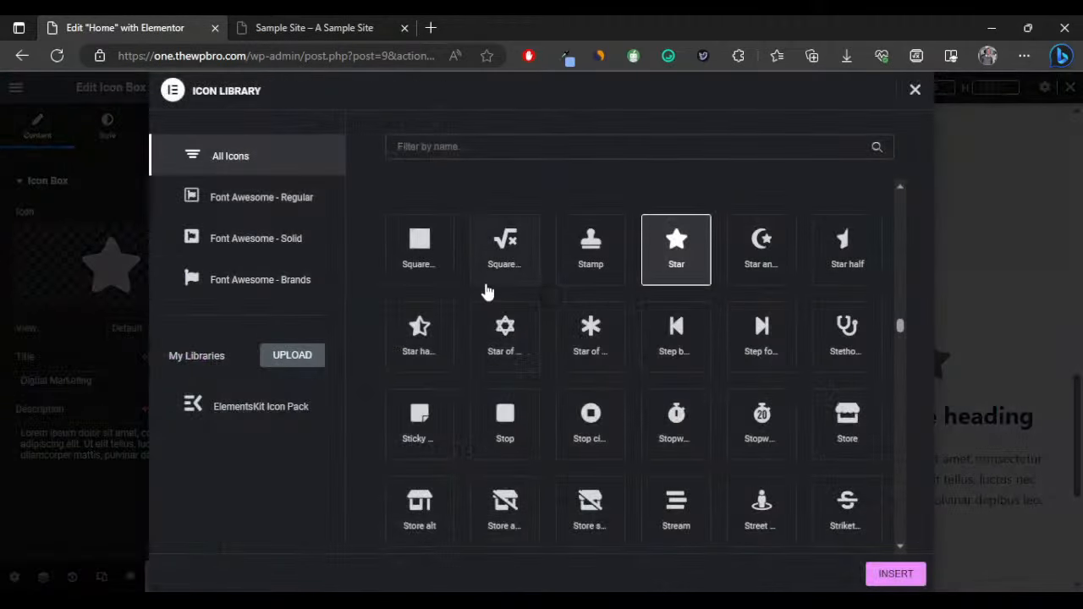
scroll(534, 334, down, 10)
scroll(565, 359, down, 15)
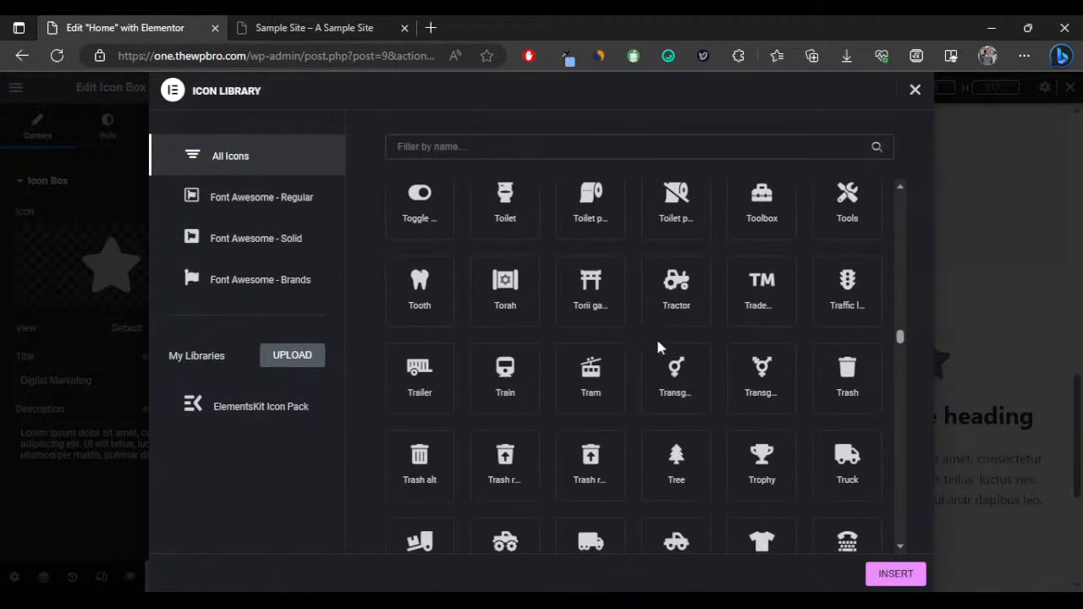
scroll(697, 366, down, 4)
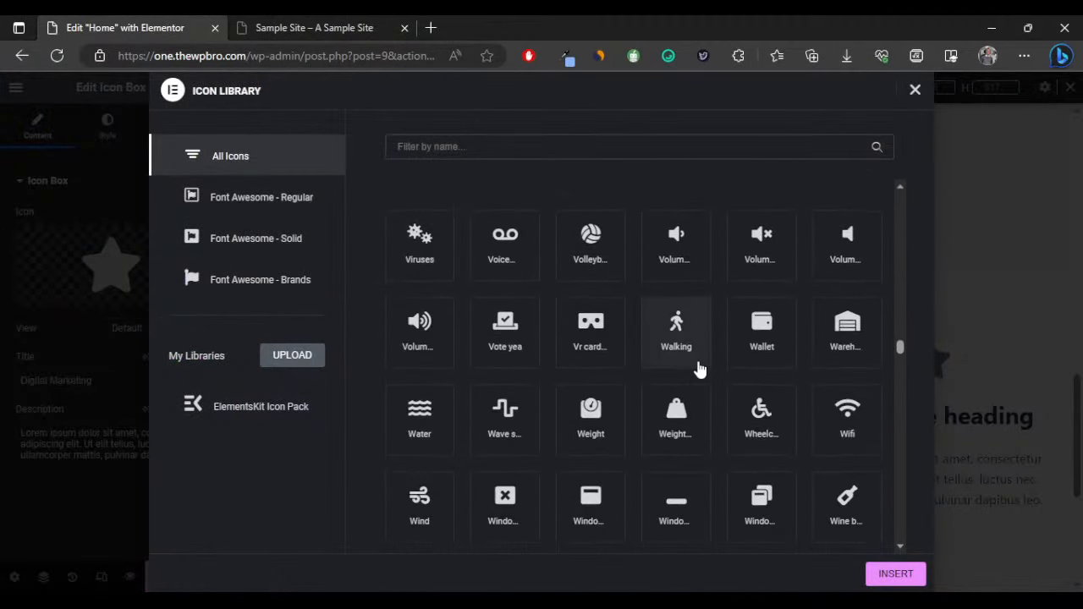
scroll(591, 336, down, 4)
scroll(591, 336, down, 8)
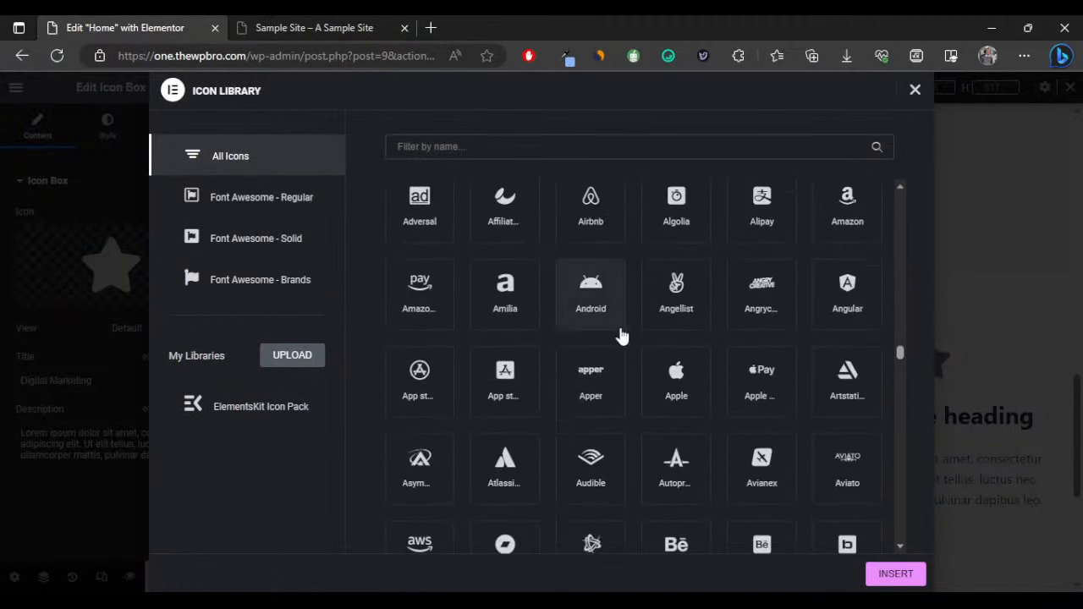
scroll(684, 385, down, 3)
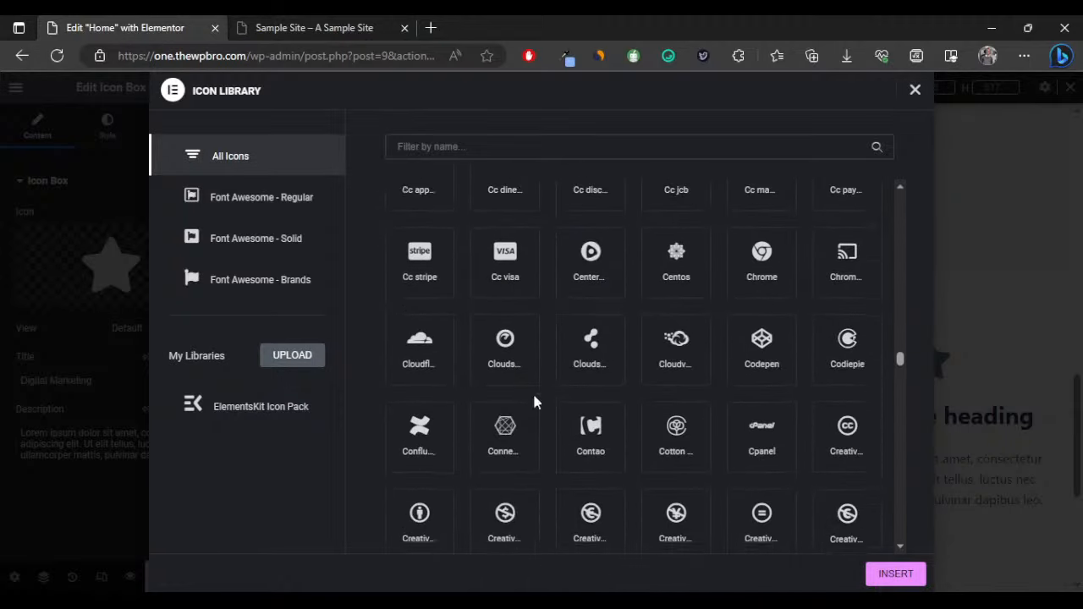
click(252, 411)
scroll(536, 363, down, 8)
scroll(609, 378, down, 6)
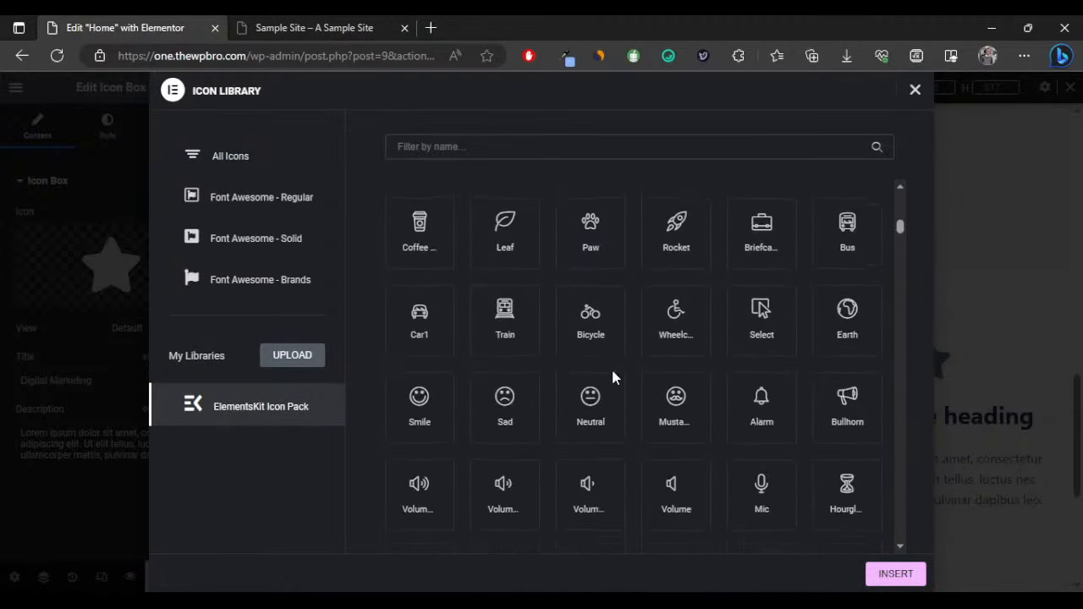
scroll(613, 379, down, 4)
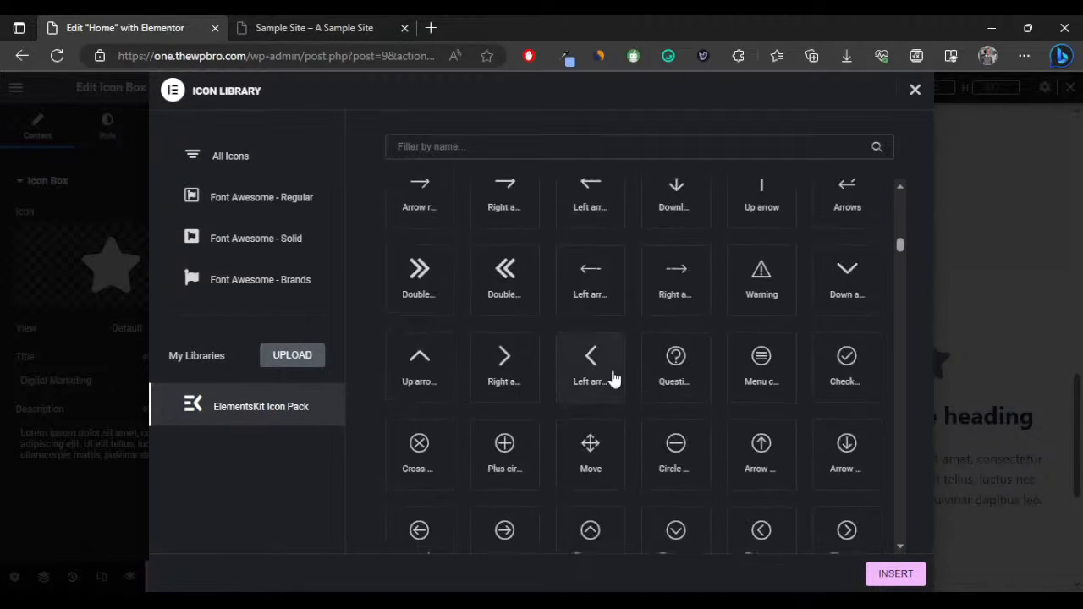
scroll(610, 380, up, 4)
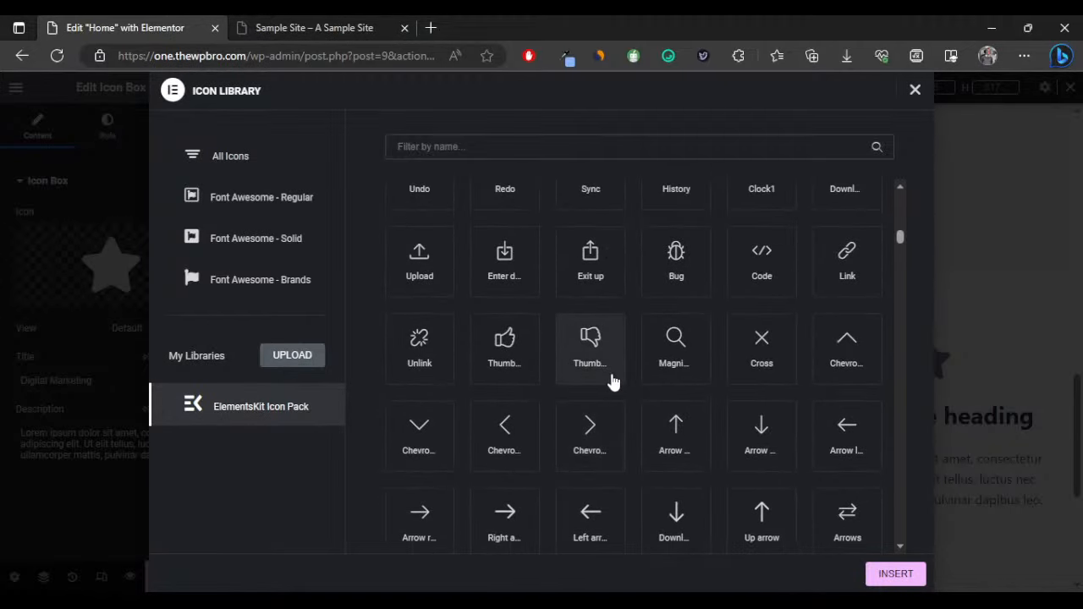
scroll(745, 385, down, 10)
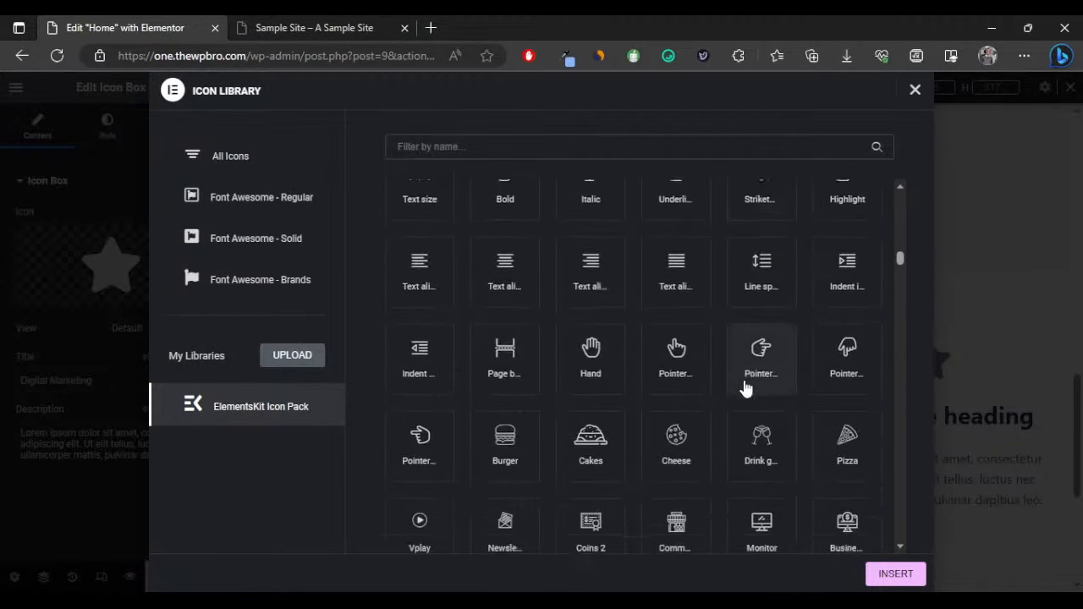
scroll(745, 388, down, 3)
scroll(744, 388, up, 1)
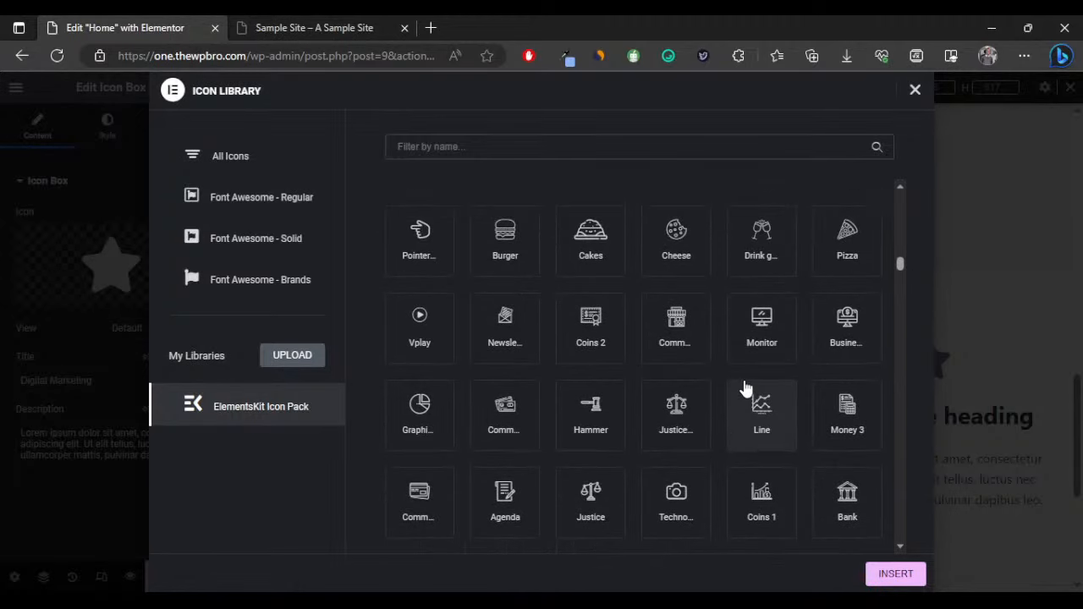
scroll(745, 388, down, 5)
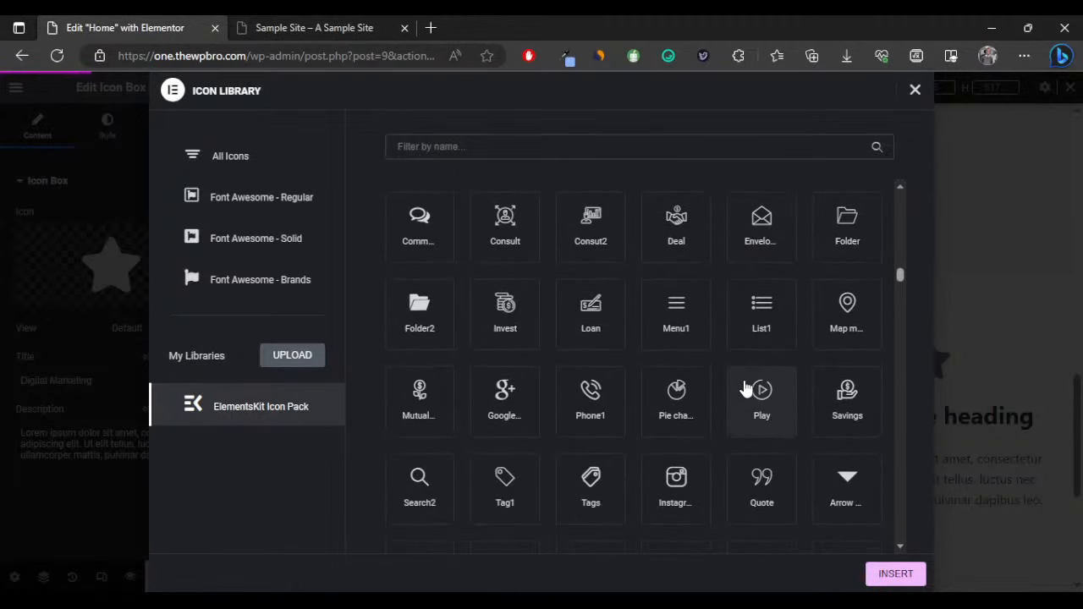
click(692, 482)
click(880, 575)
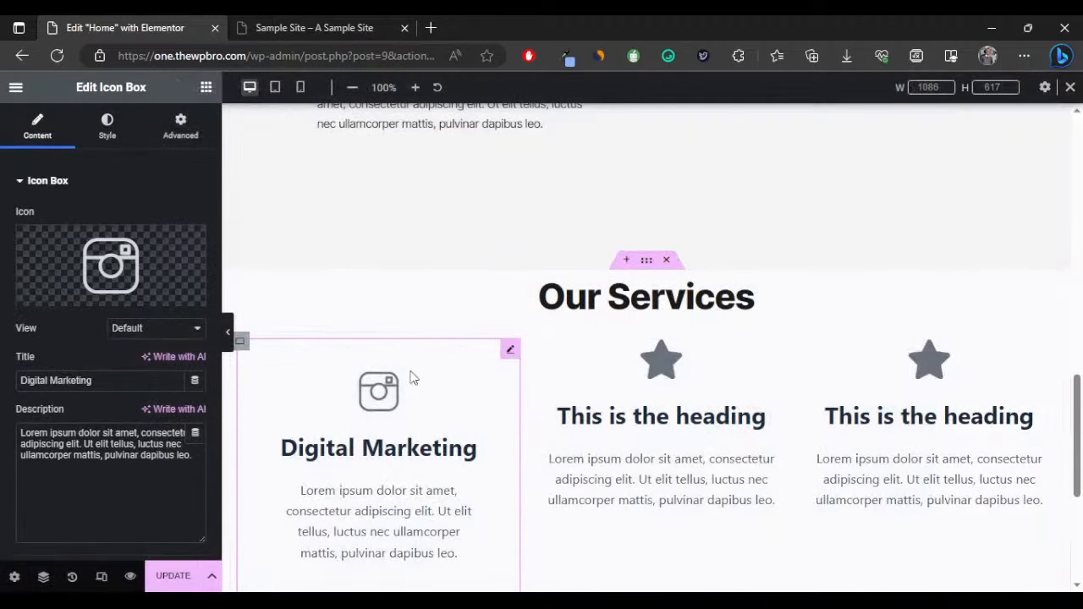
Set the Digital Marketing card title colour to #1a1a1a.
click(121, 127)
scroll(398, 335, down, 2)
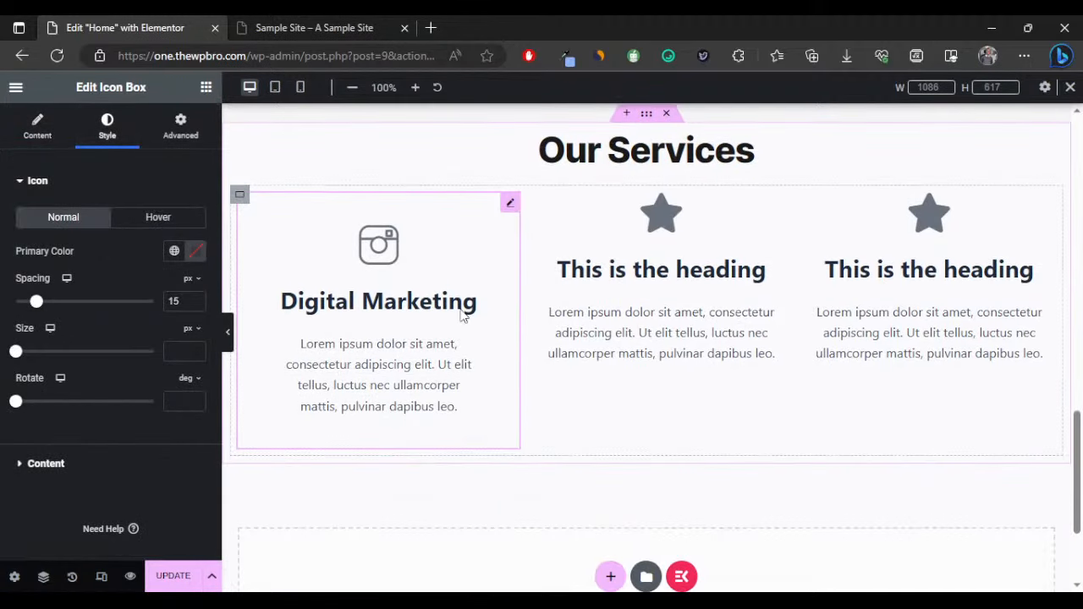
scroll(462, 315, up, 1)
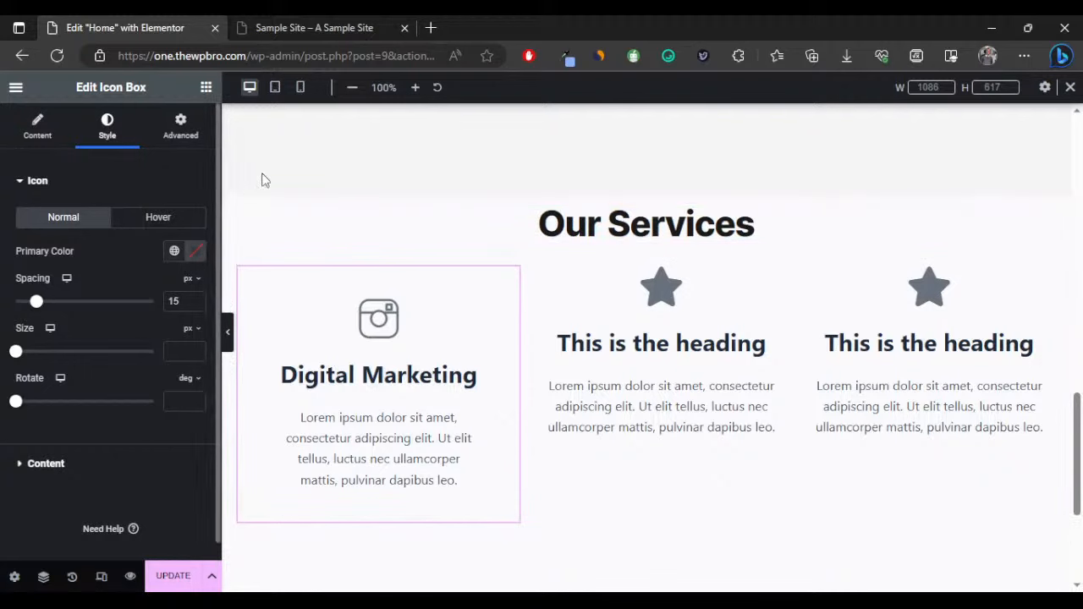
scroll(262, 179, up, 5)
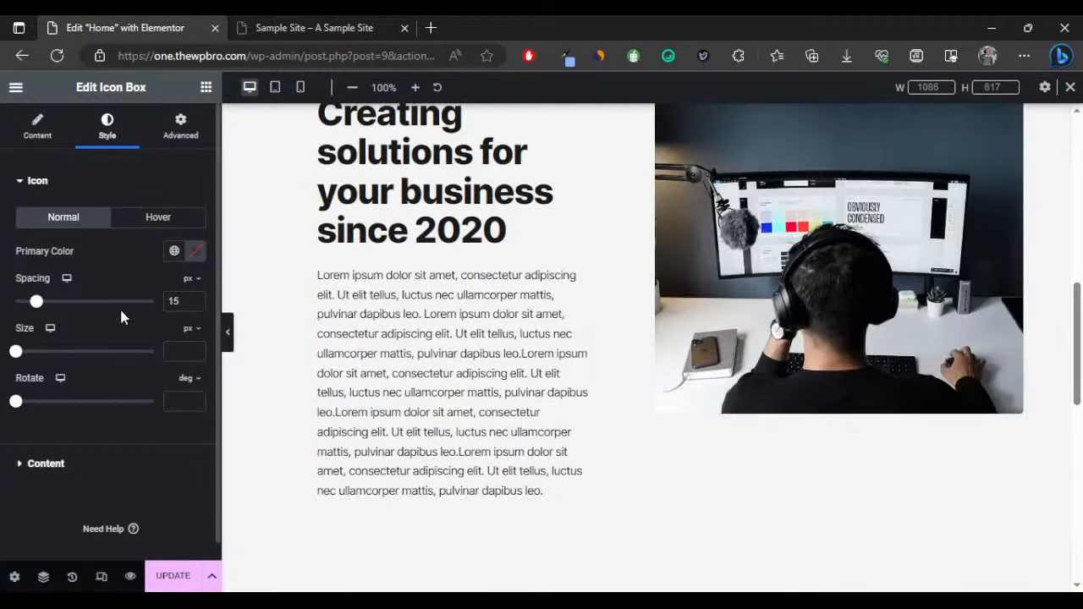
scroll(258, 310, down, 5)
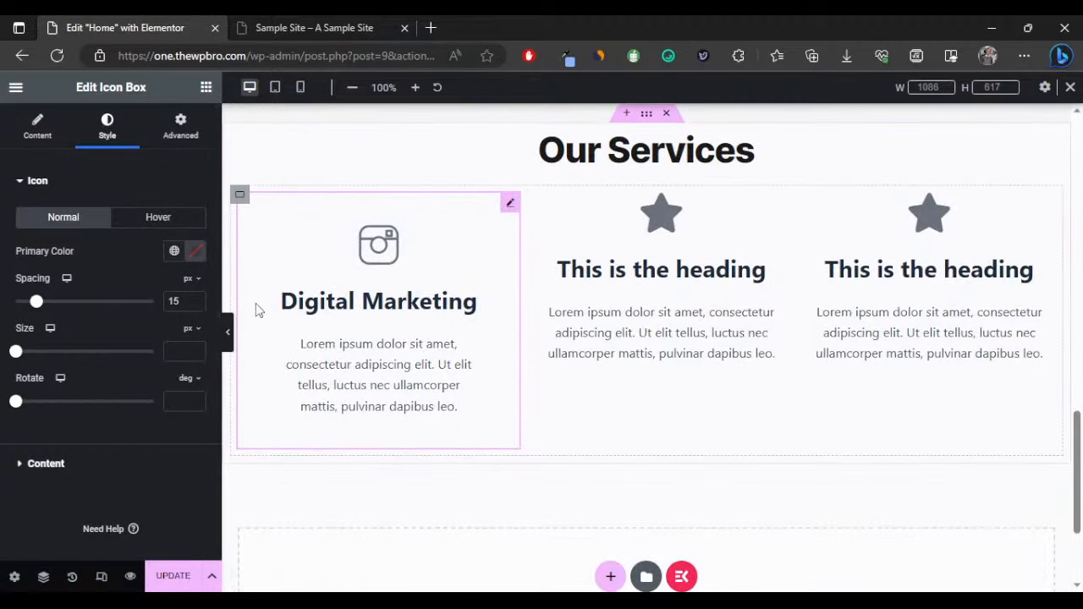
click(46, 464)
scroll(119, 363, down, 2)
click(201, 250)
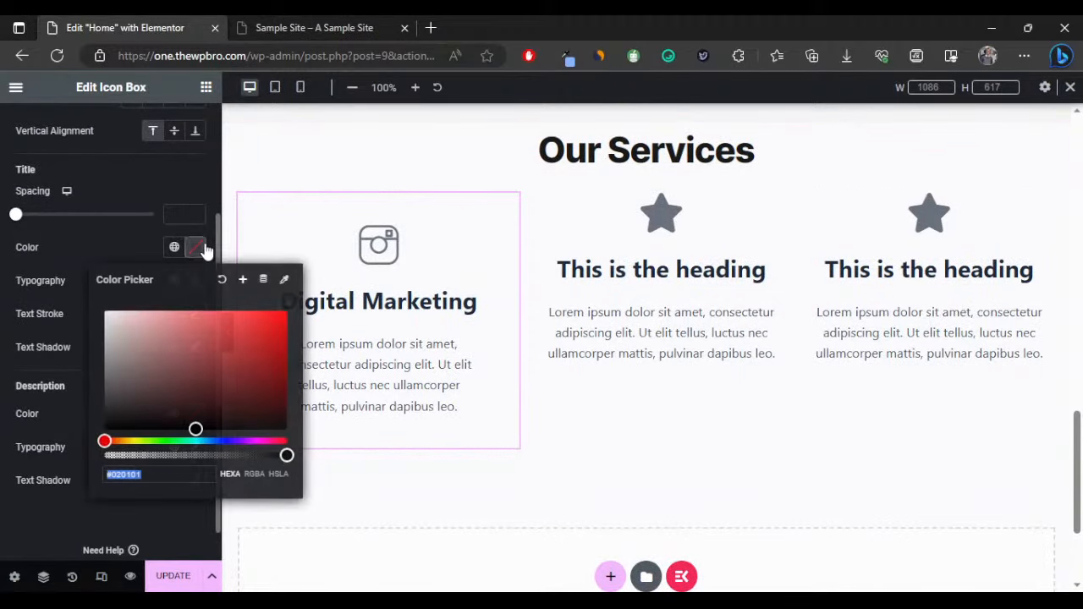
text(1a1a1a)
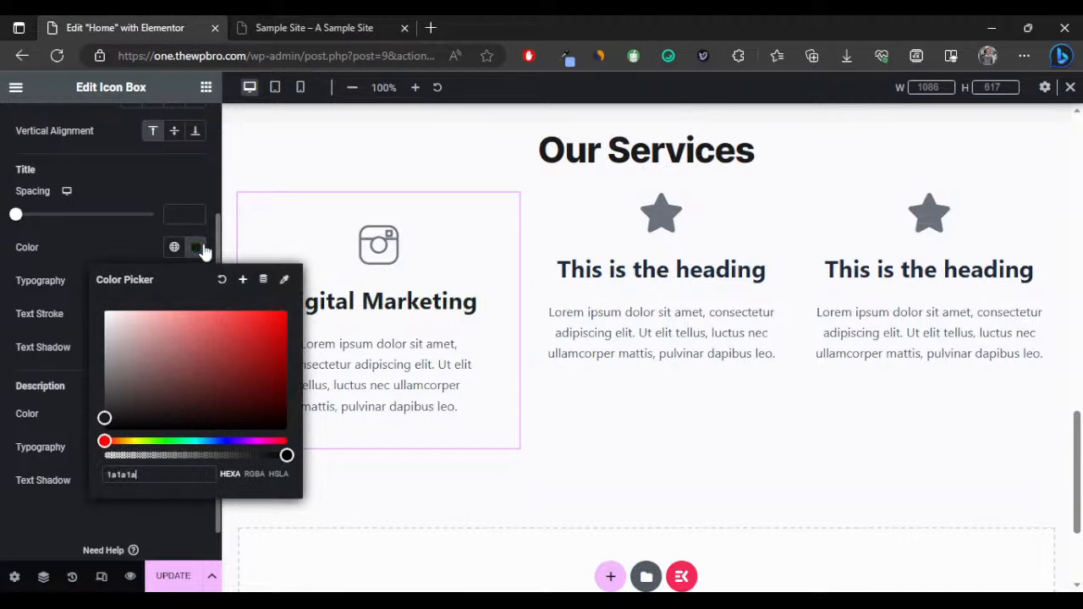
click(77, 237)
Set the card title font family to Inter Tight.
click(196, 280)
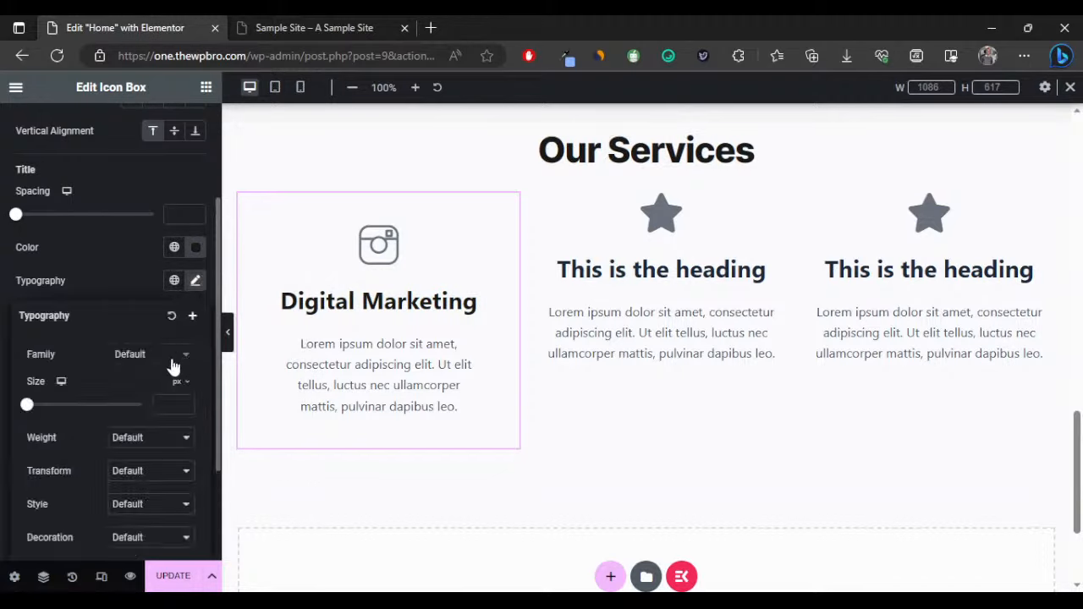
click(151, 353)
text(inte)
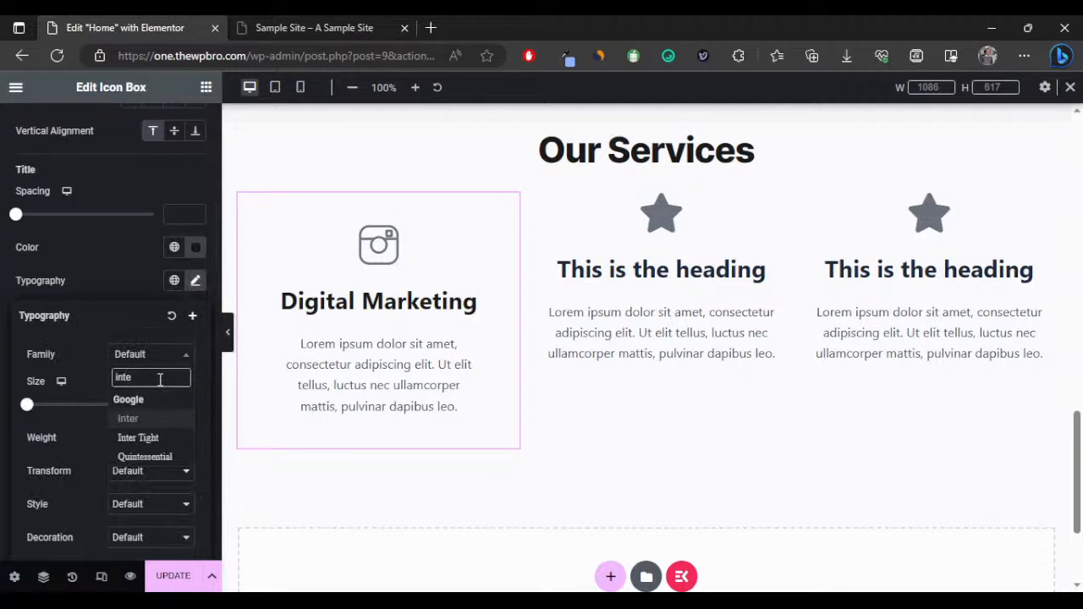
key(Down)
key(Return)
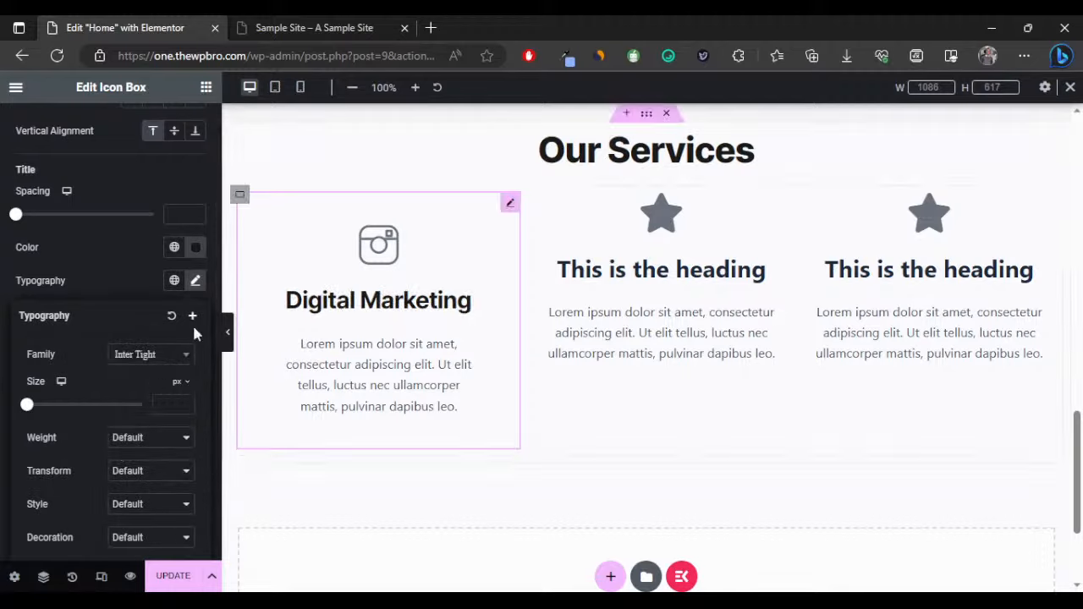
click(122, 302)
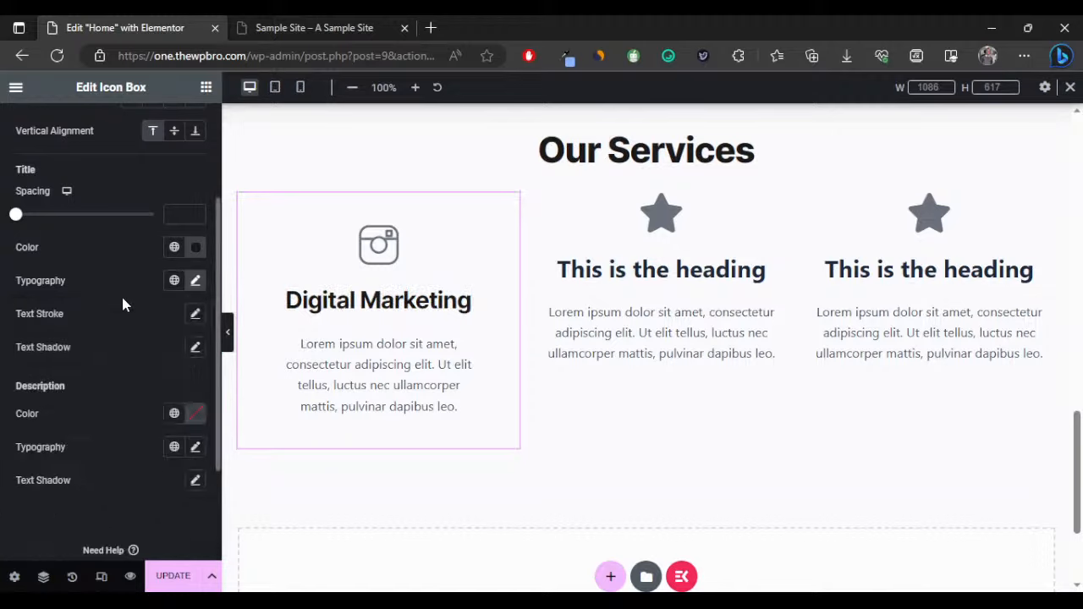
Set the description typography to Inter Tight at 15 px.
click(195, 446)
scroll(136, 431, down, 1)
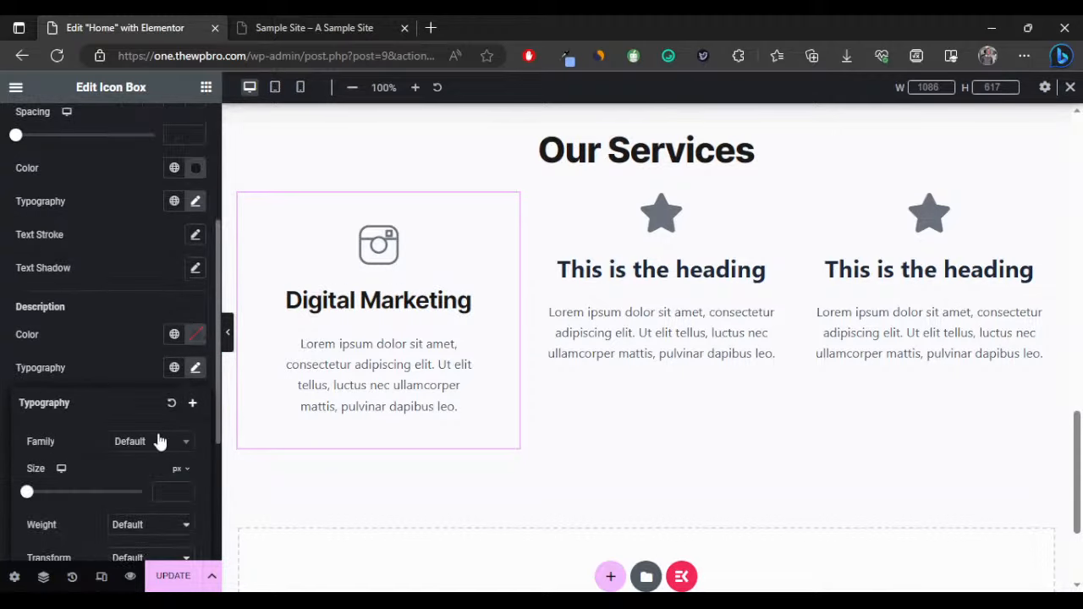
click(152, 440)
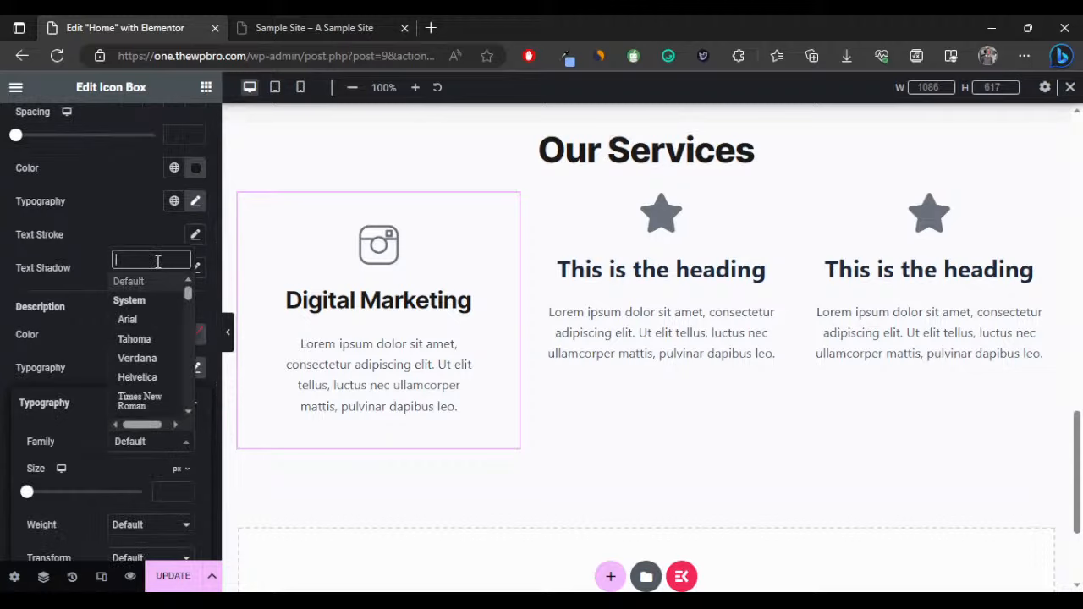
text(inter)
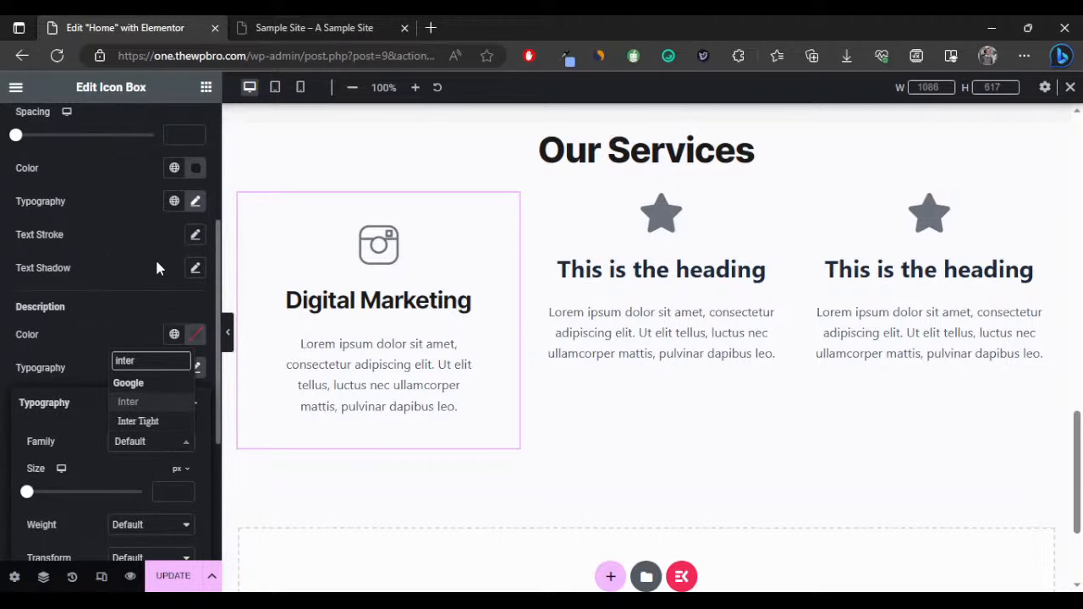
key(Down)
key(Return)
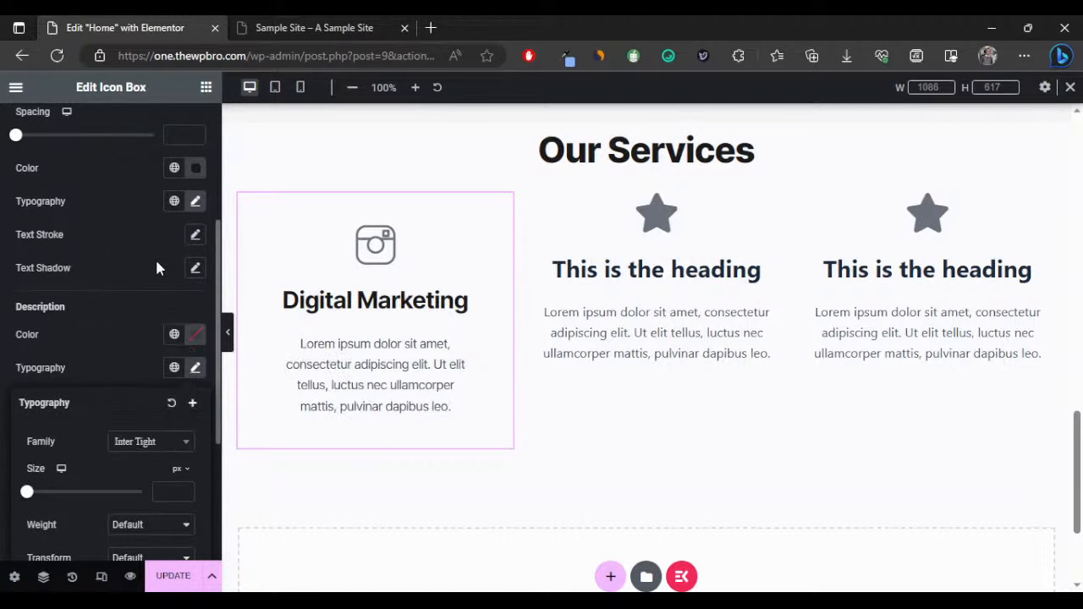
click(168, 492)
text(15)
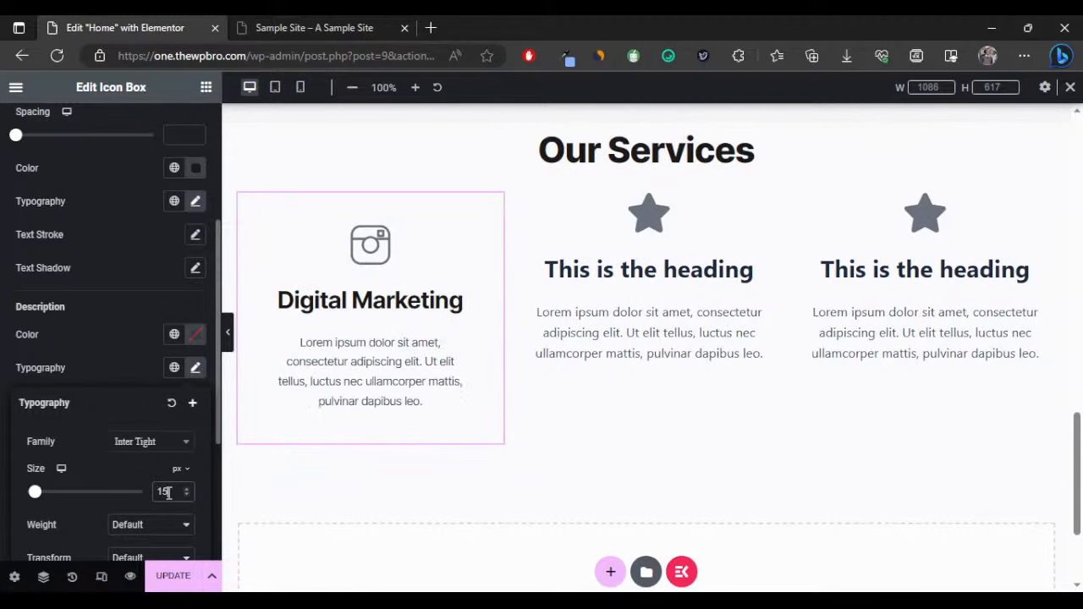
click(127, 375)
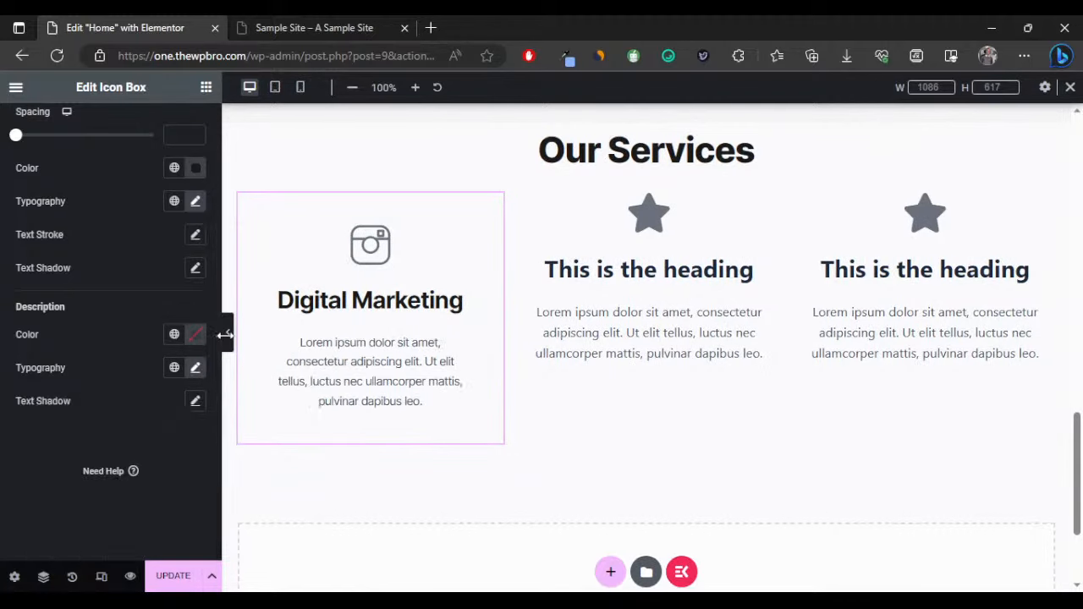
click(227, 332)
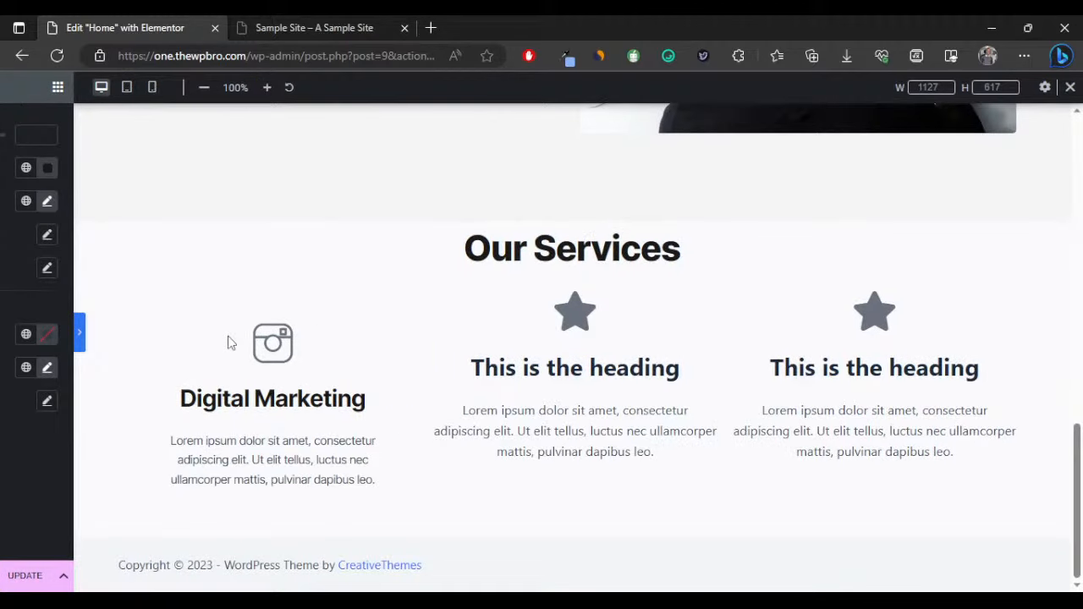
Give the Our Services container the global white Theme Color Palette background (#ffffff).
click(78, 333)
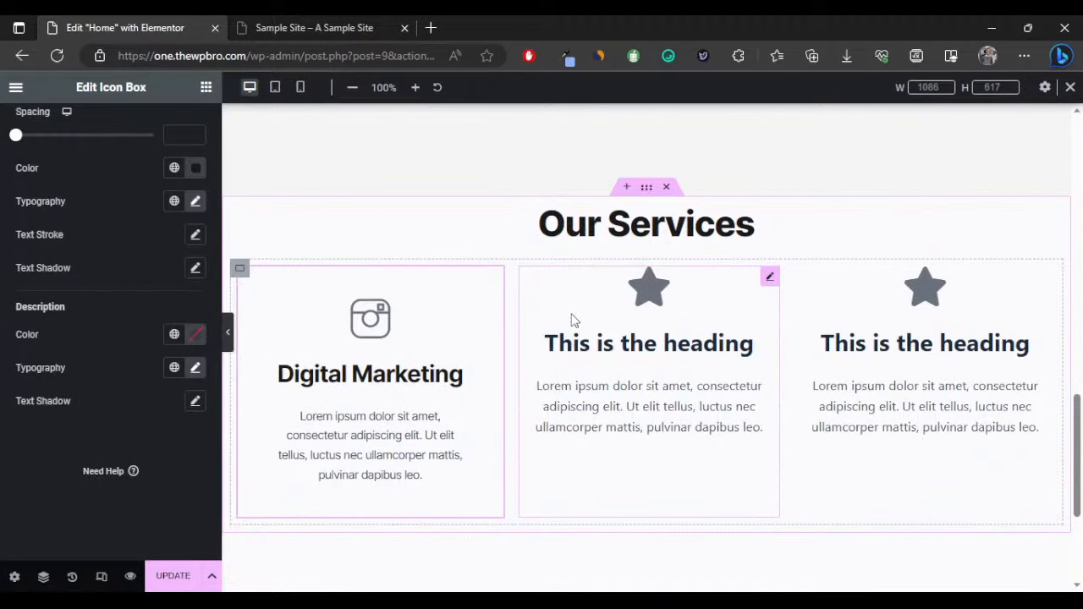
click(229, 205)
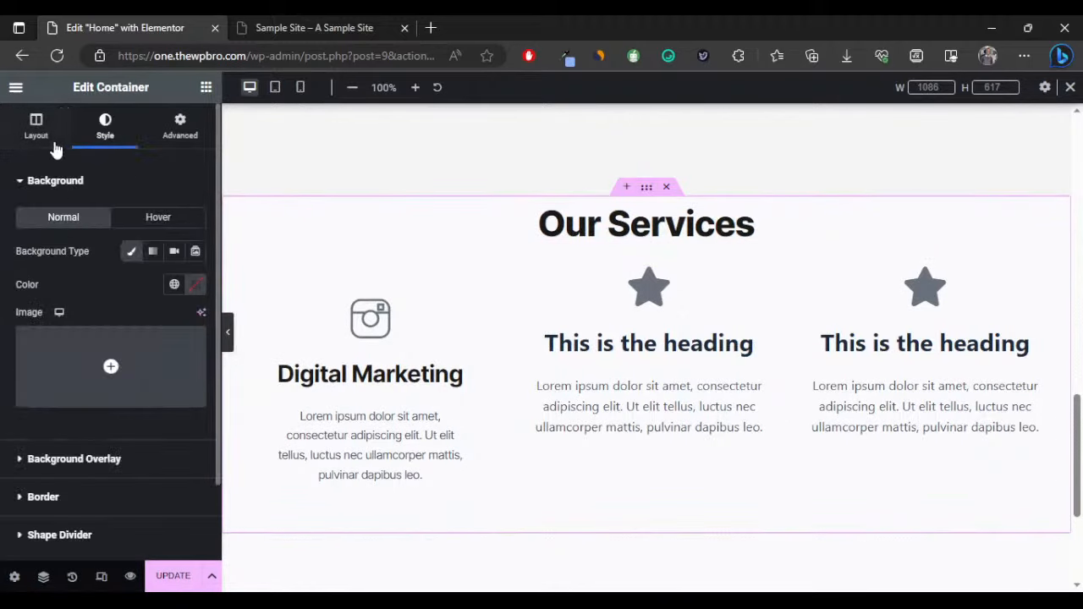
click(173, 284)
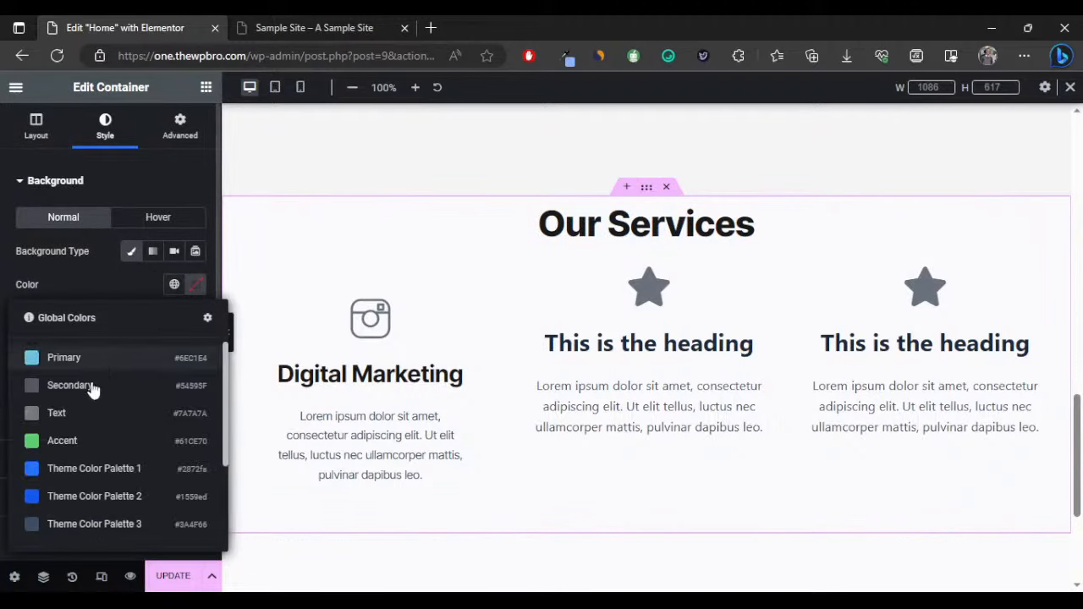
scroll(93, 397, down, 2)
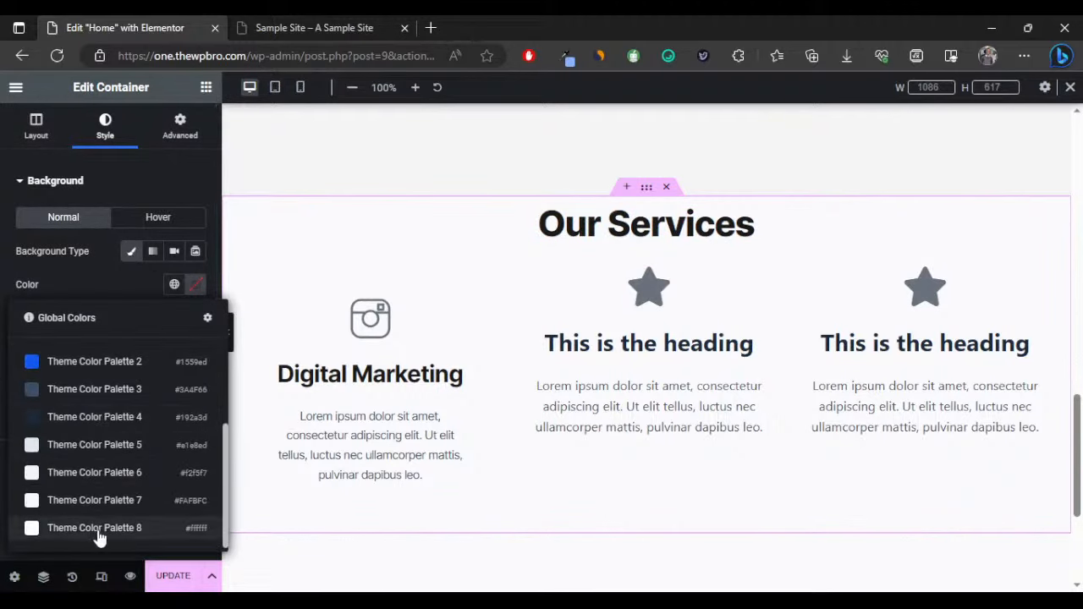
click(83, 506)
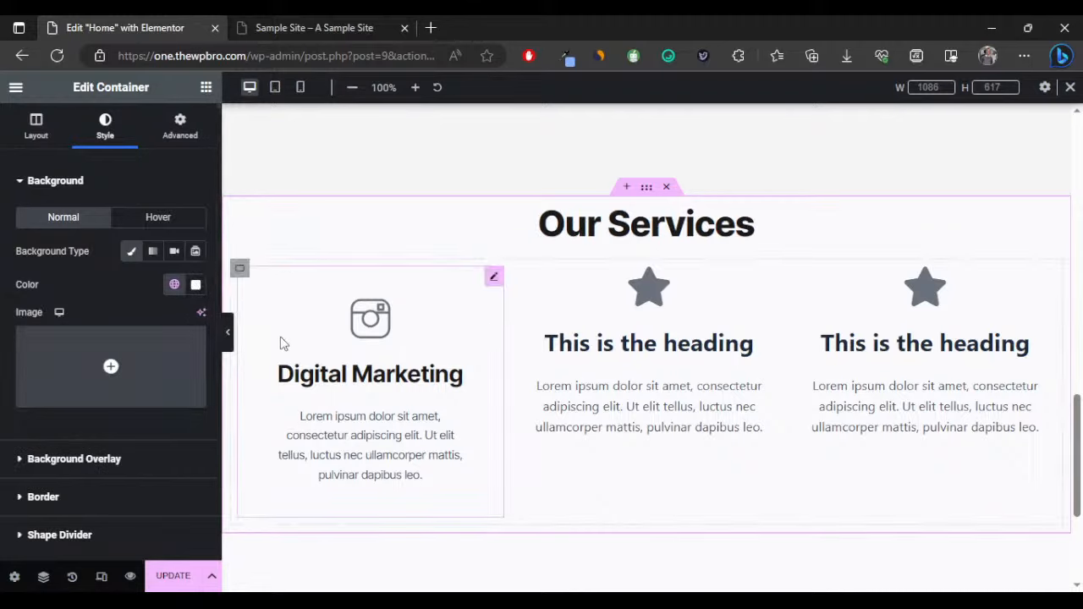
Give the Digital Marketing icon box a classic #FFFFFF background in its Advanced settings.
click(494, 281)
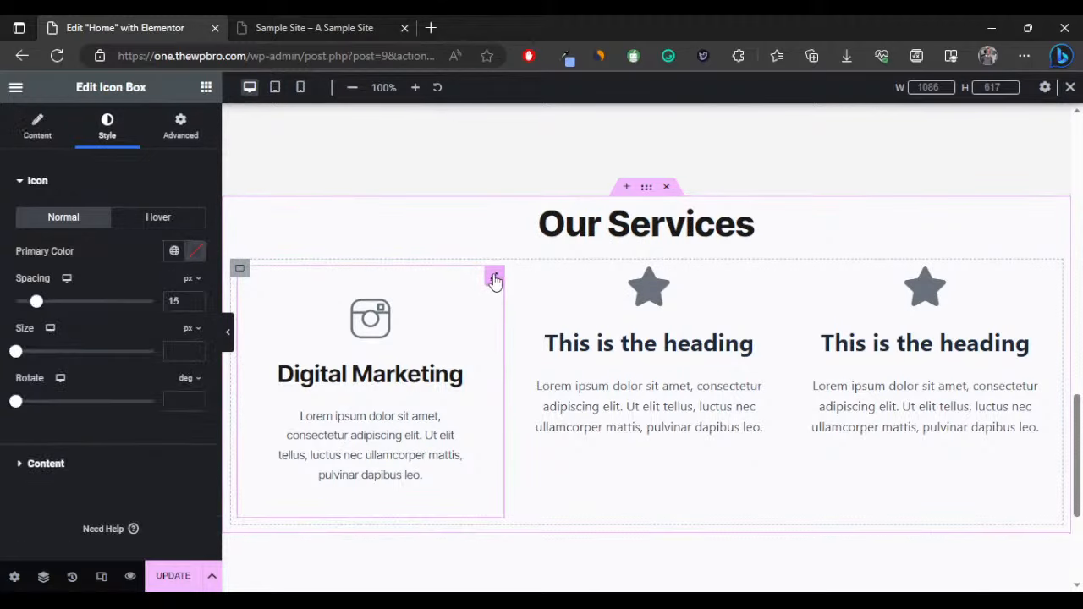
click(181, 129)
scroll(59, 408, down, 3)
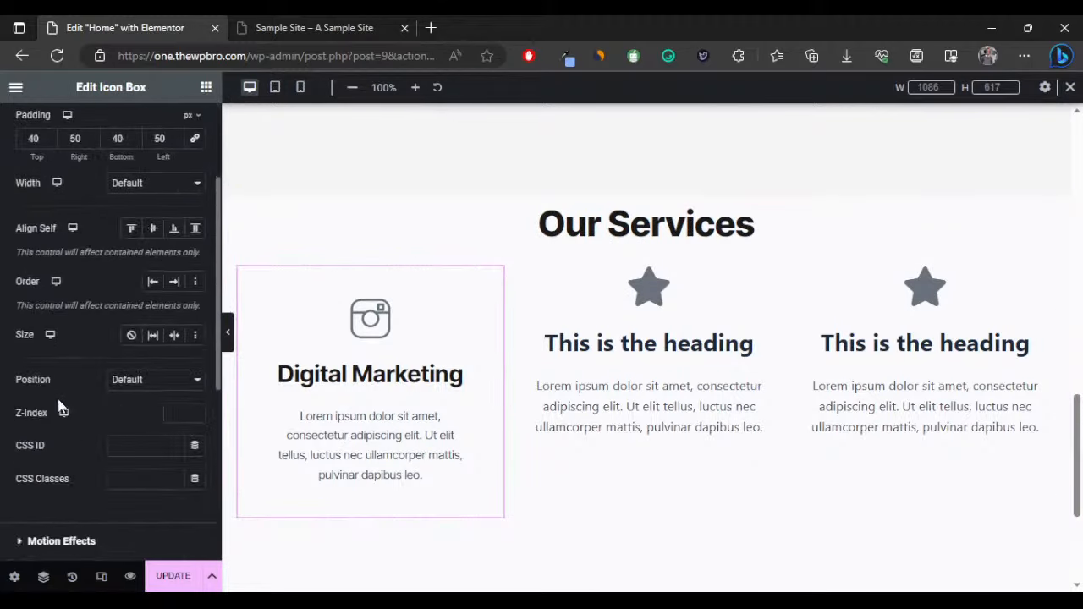
scroll(59, 408, down, 4)
click(79, 310)
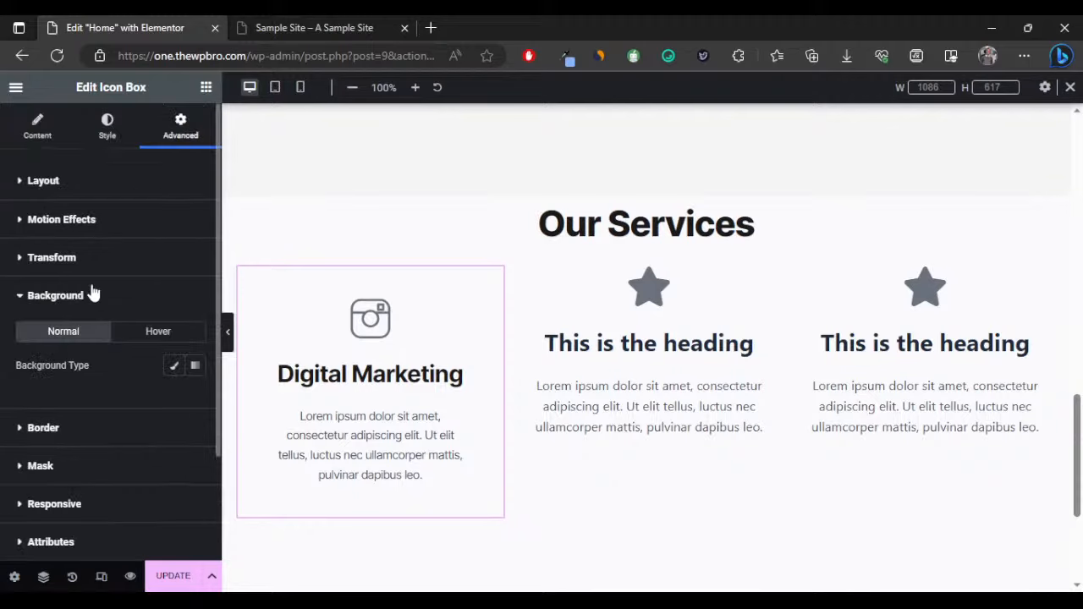
click(175, 366)
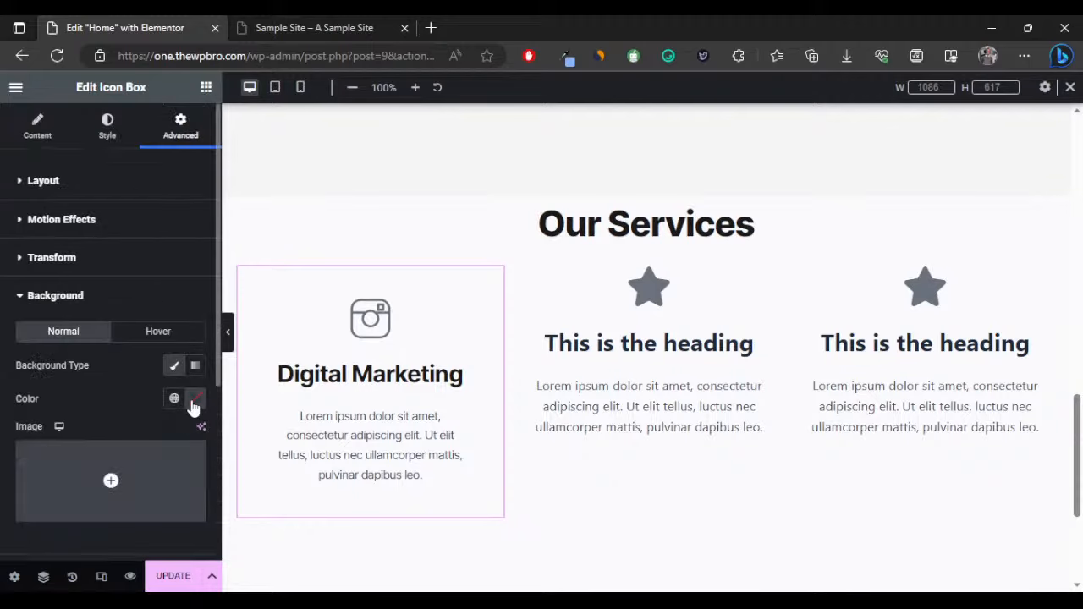
click(195, 400)
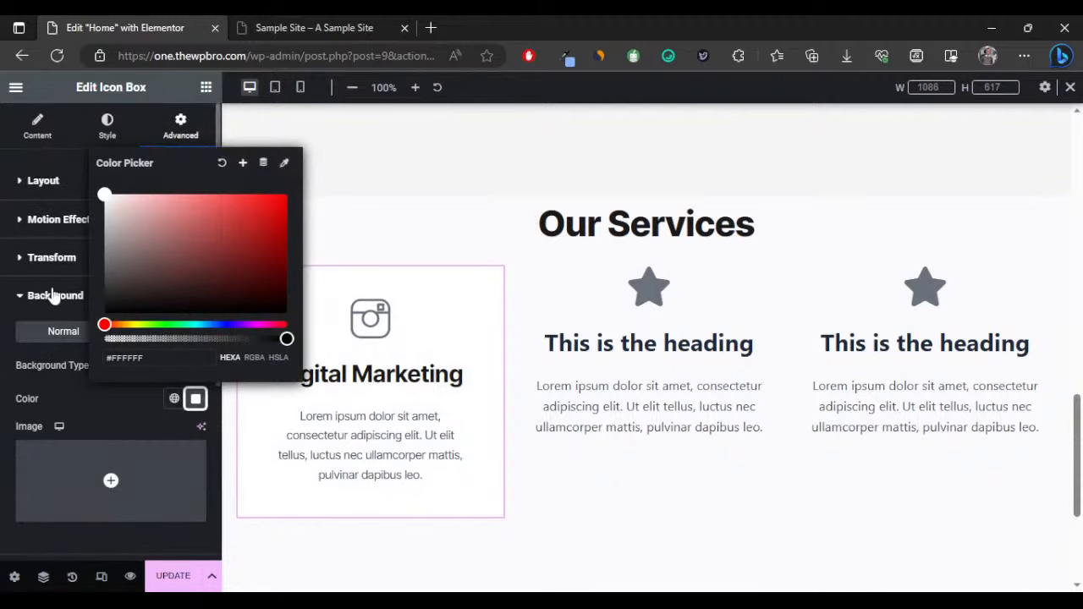
click(73, 402)
click(229, 336)
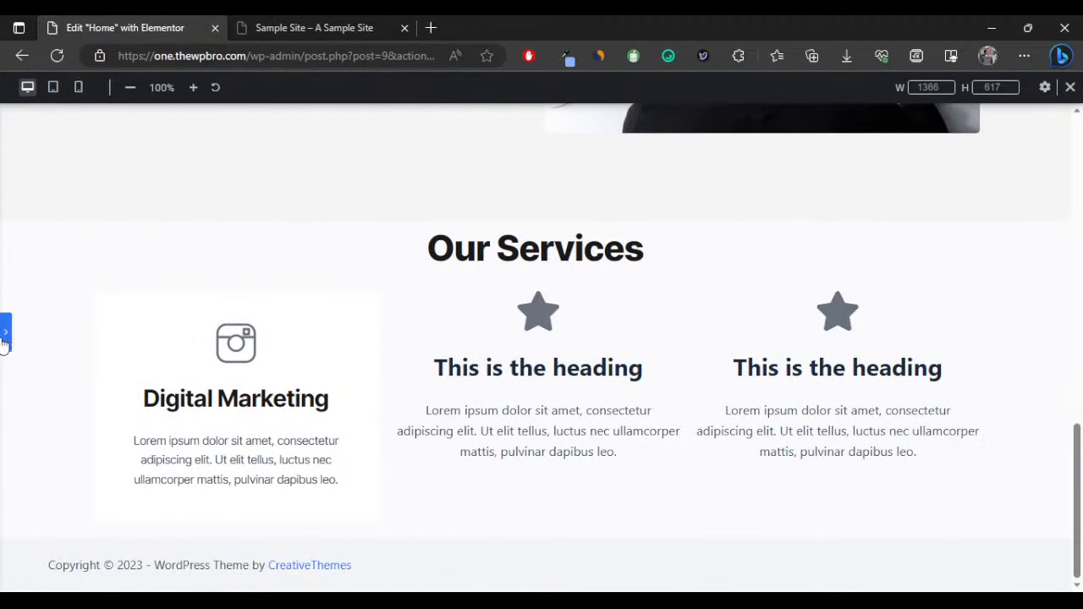
click(4, 334)
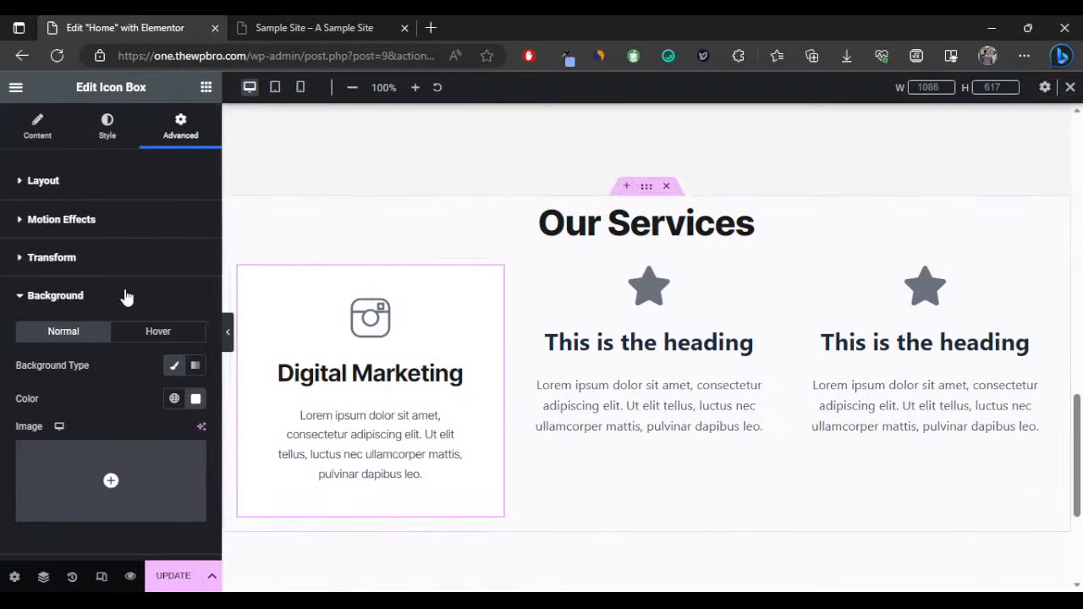
Copy the Digital Marketing box and paste its style onto the middle and third icon boxes.
right_click(492, 281)
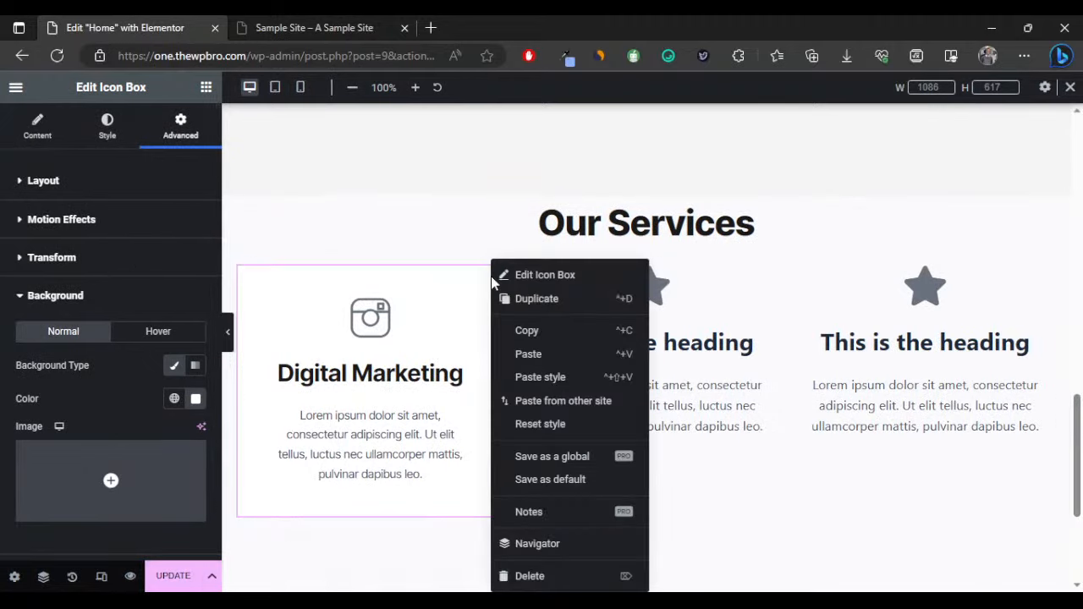
click(533, 331)
right_click(656, 350)
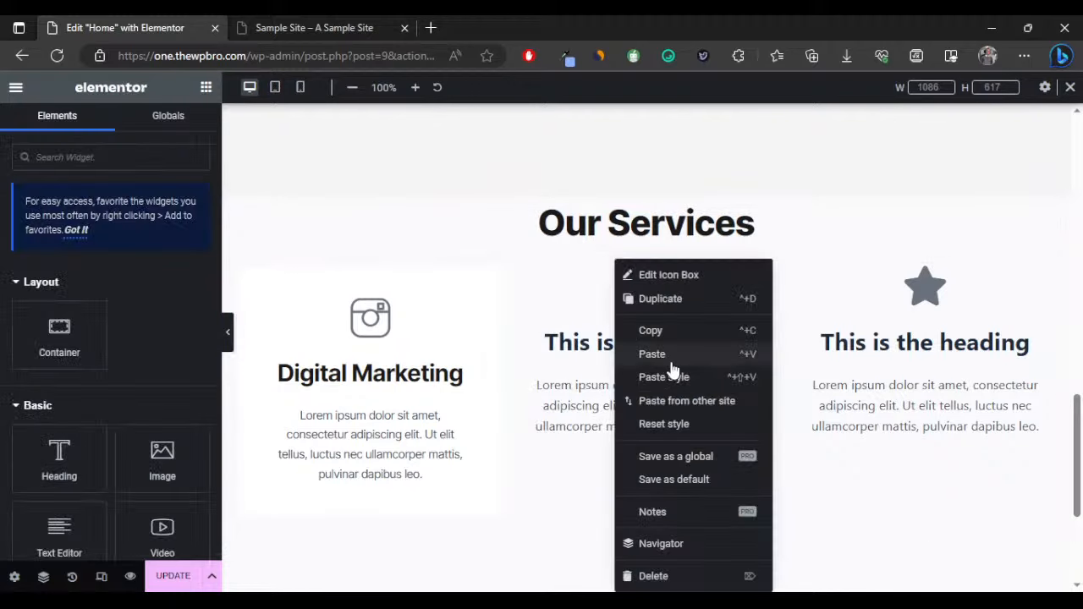
click(699, 380)
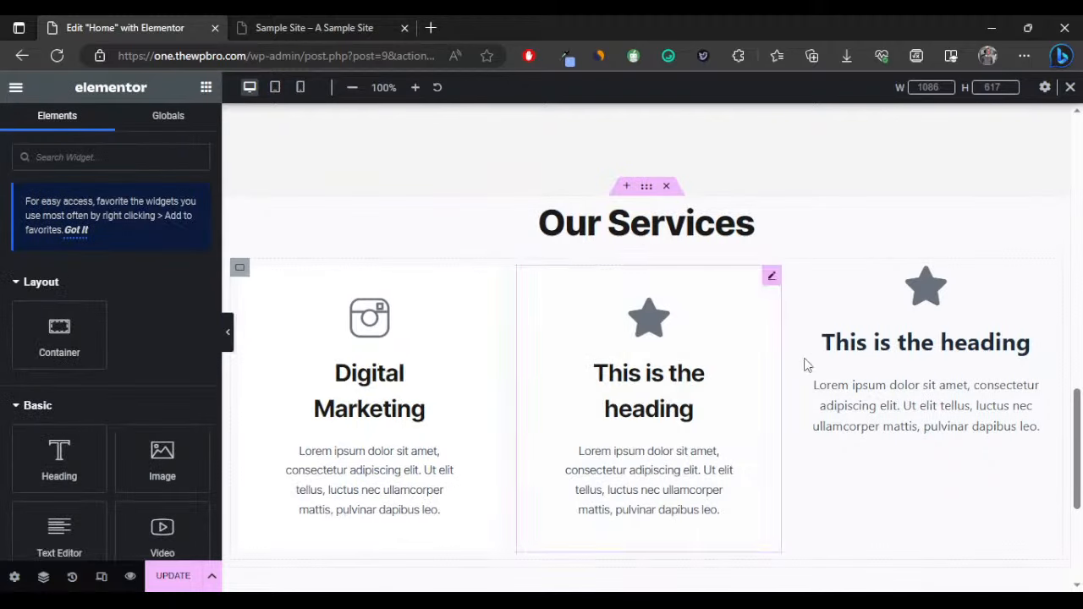
right_click(894, 345)
click(924, 374)
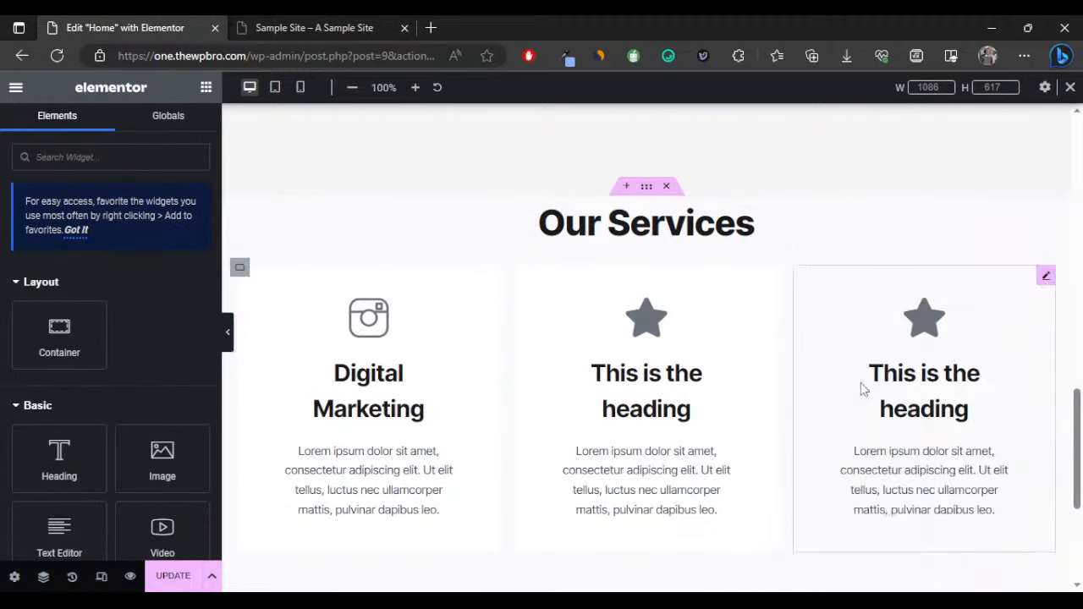
click(227, 332)
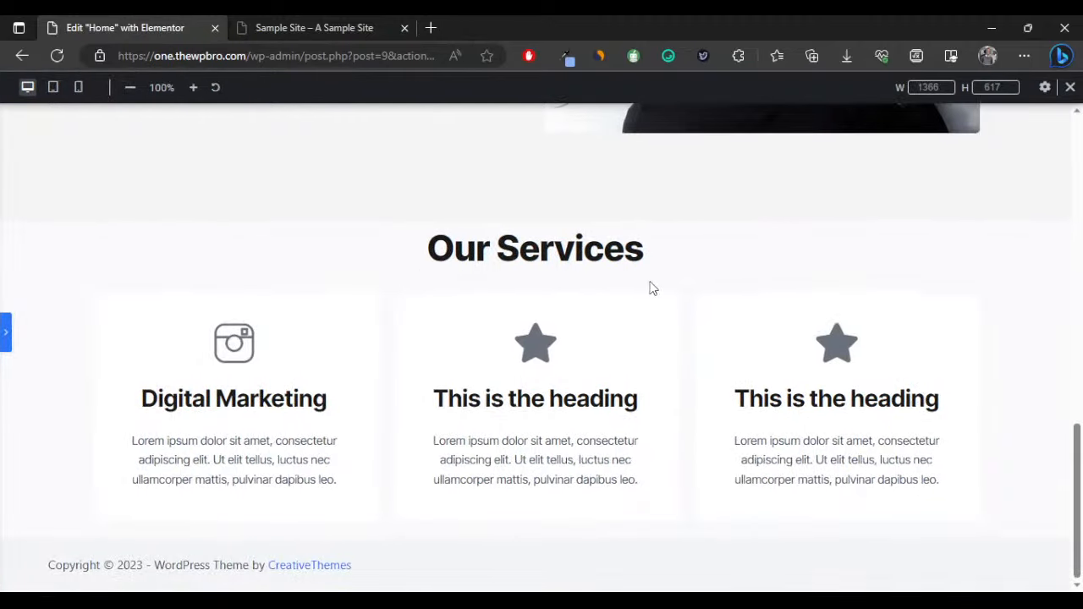
click(5, 328)
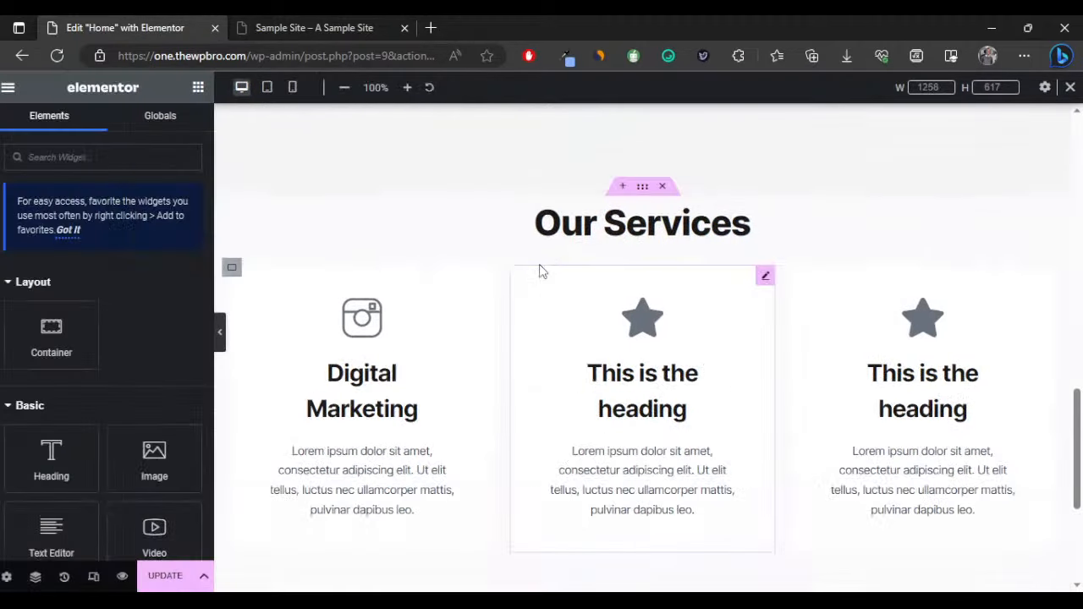
Set the Our Services section's padding to 70 px on all sides.
click(669, 193)
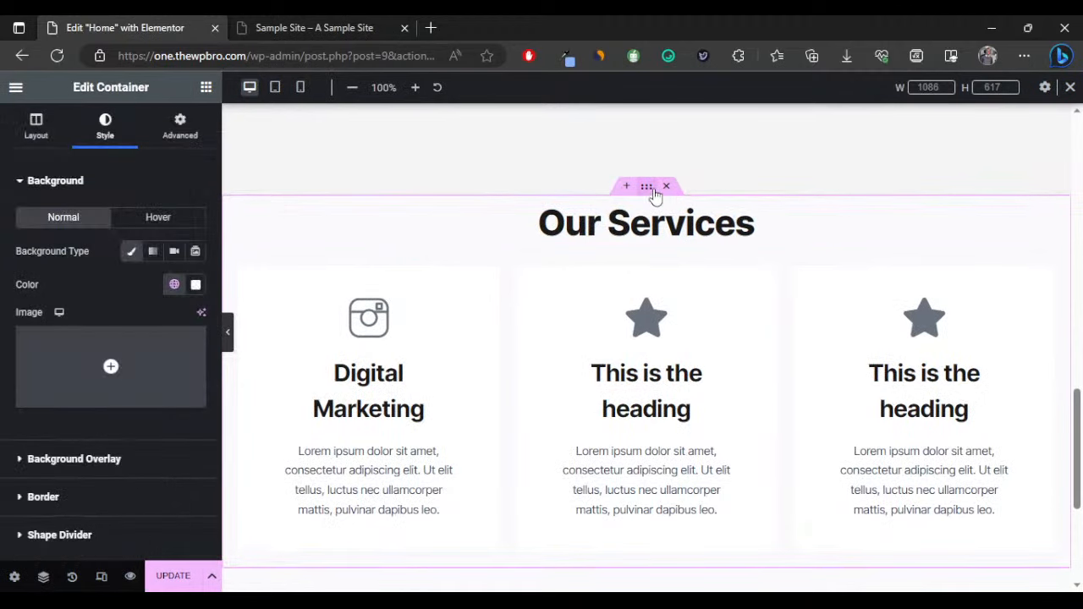
click(182, 135)
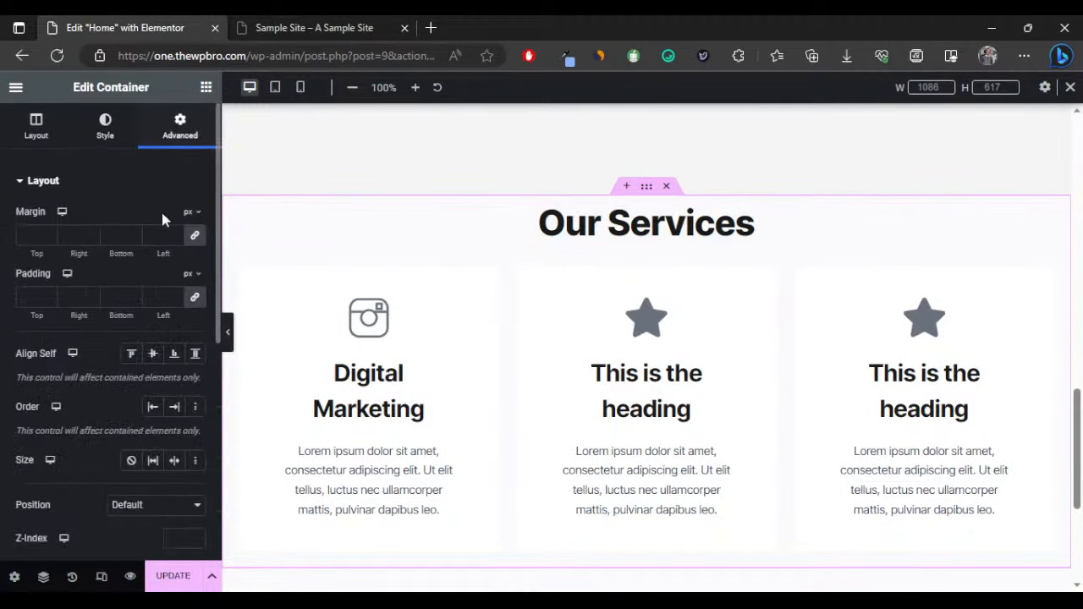
click(34, 297)
text(7)
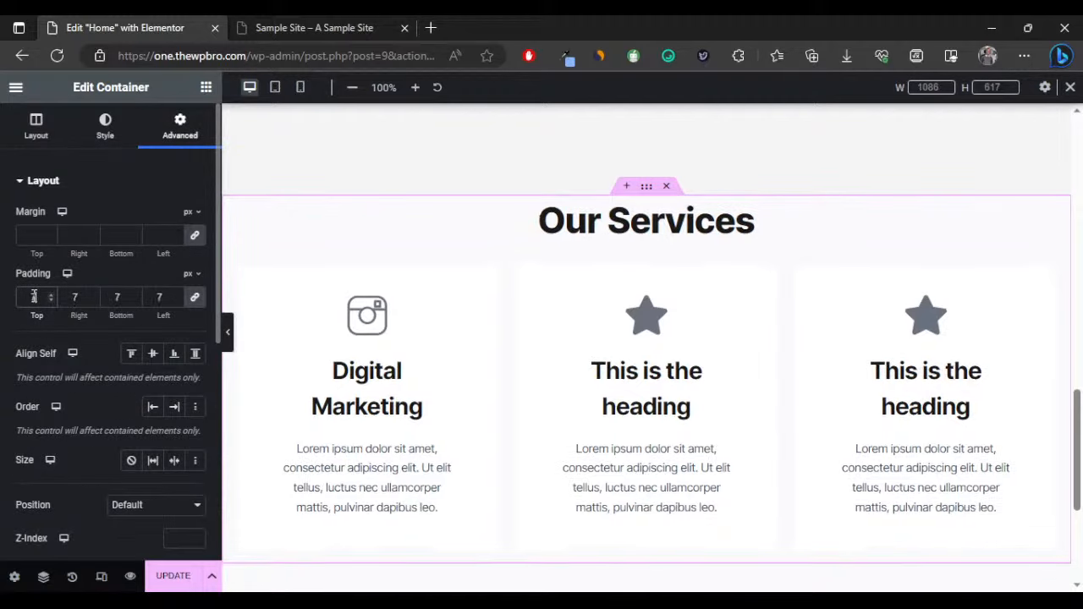
text(0)
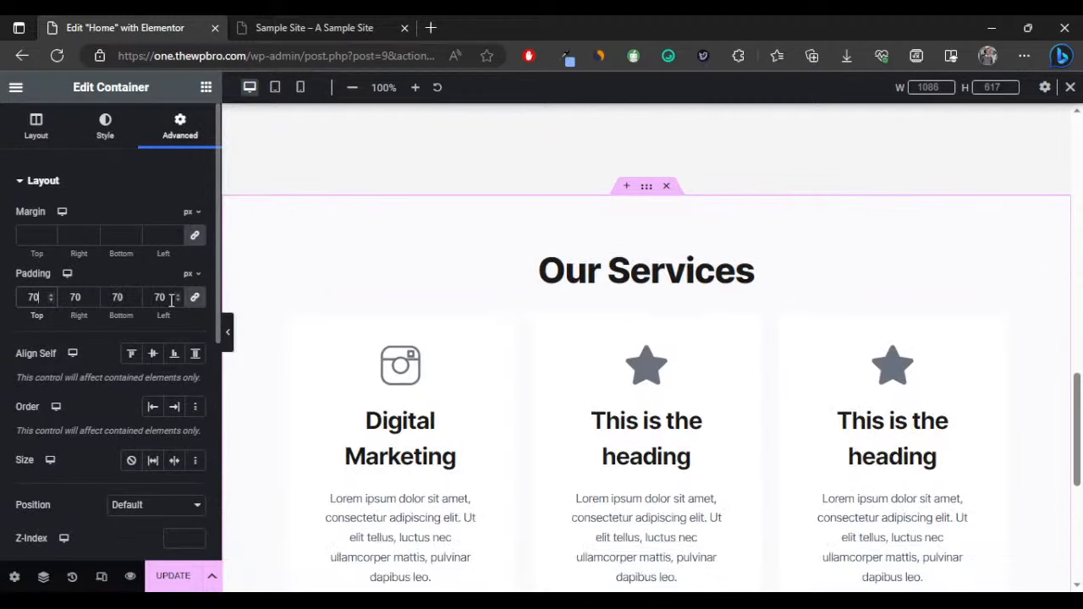
click(228, 332)
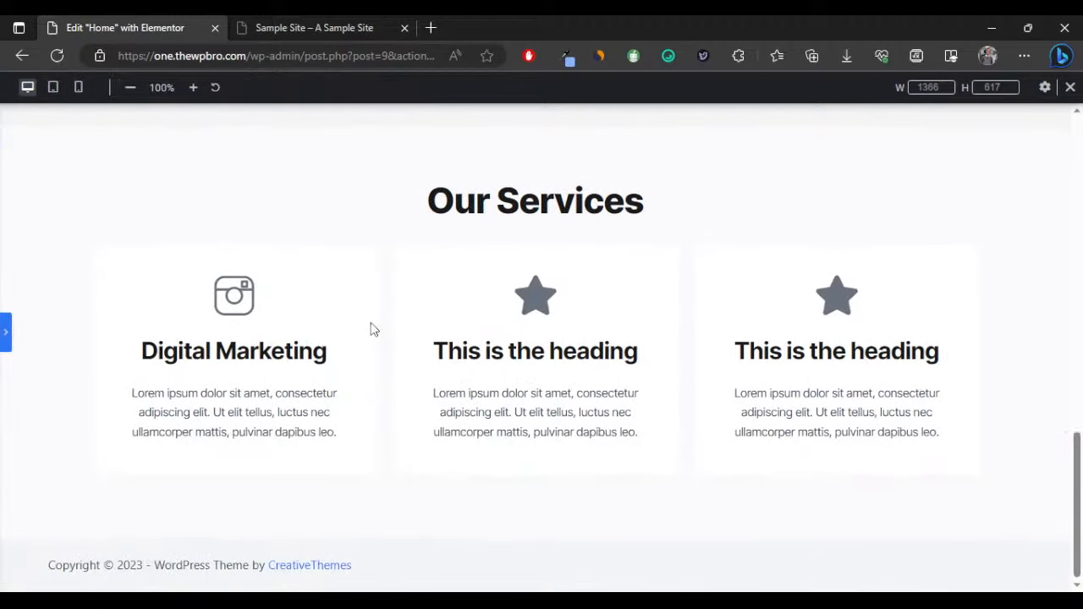
scroll(370, 334, up, 4)
scroll(263, 328, down, 4)
Unlink the padding and change top and bottom to 100 px.
click(5, 338)
click(194, 299)
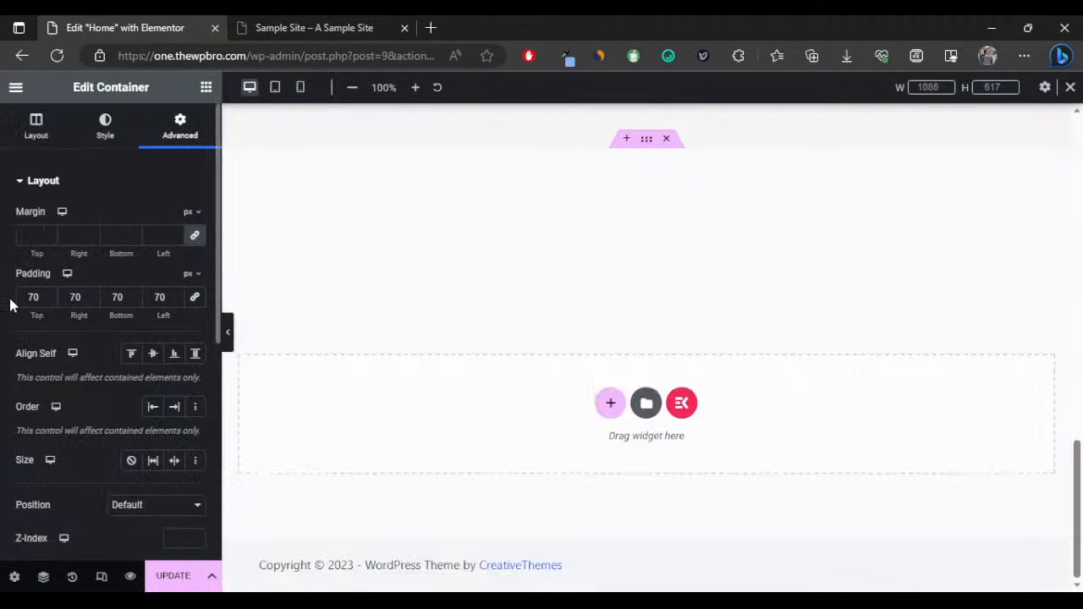
double_click(32, 297)
key(BackSpace)
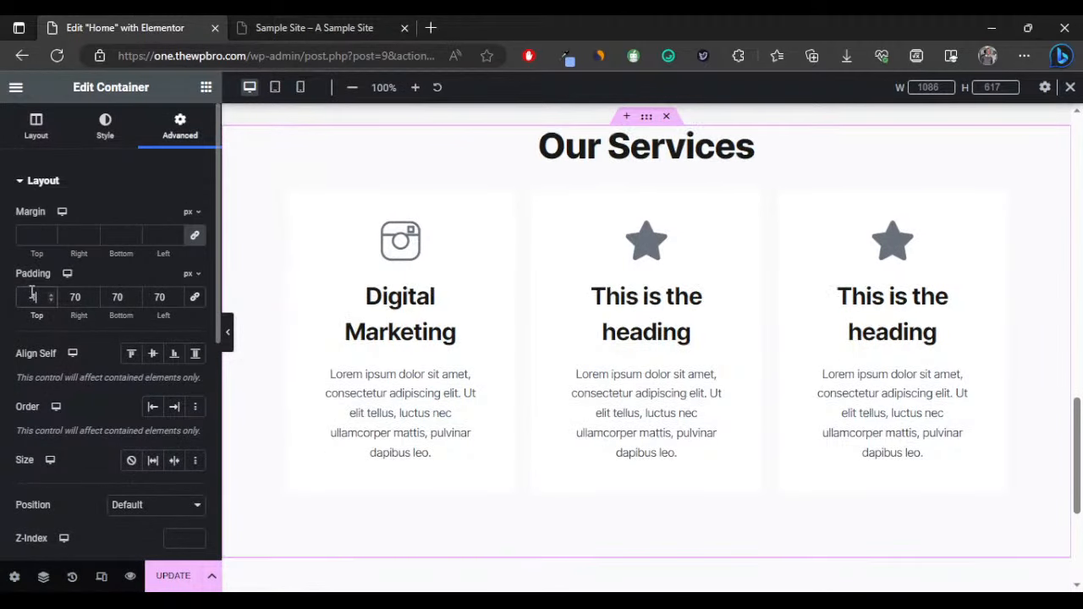
text(10)
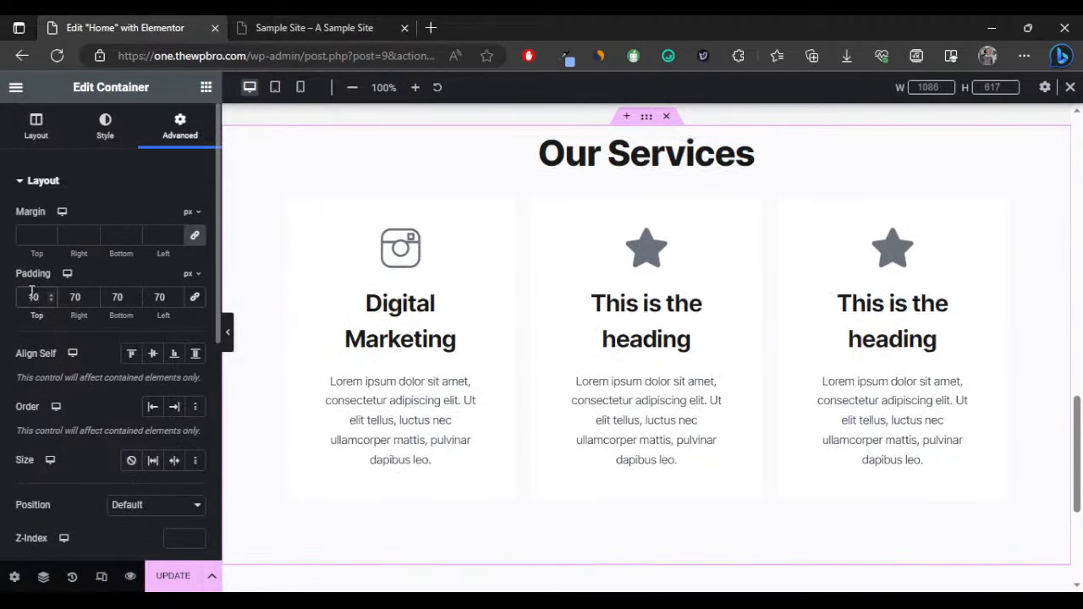
text(0)
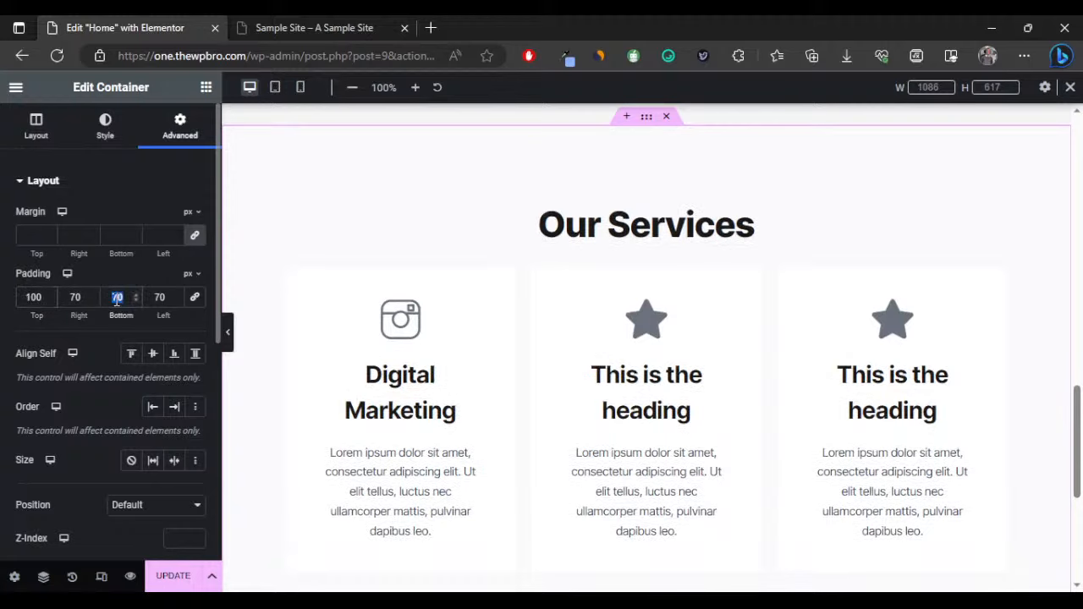
text(100)
click(227, 333)
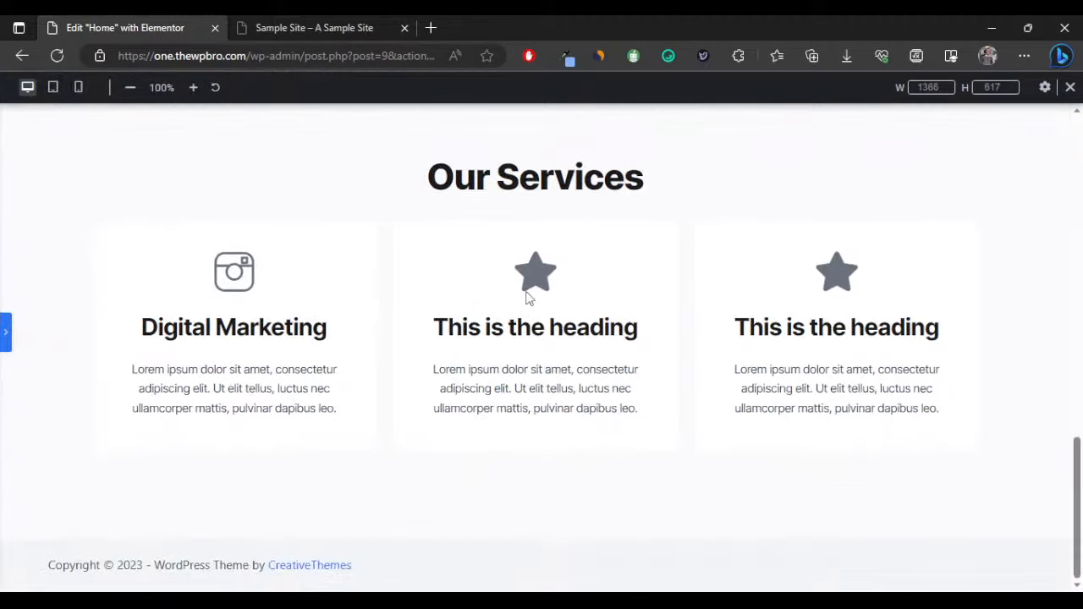
scroll(521, 334, up, 4)
scroll(519, 336, down, 4)
scroll(515, 339, up, 1)
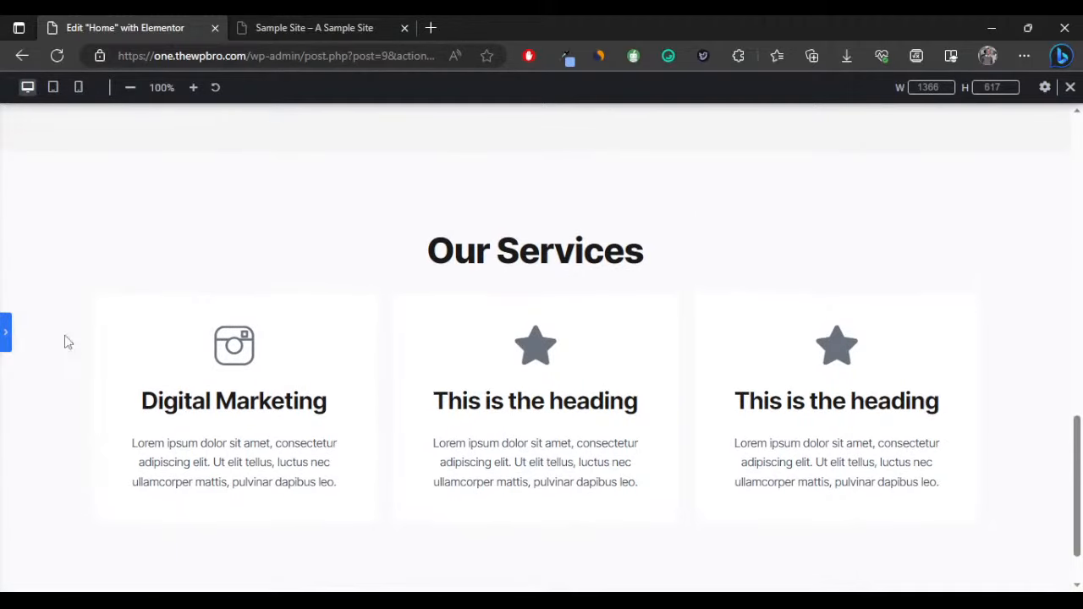
Copy the hero paragraph under the Our Services heading and delete its text from 'mattis' onward.
click(6, 333)
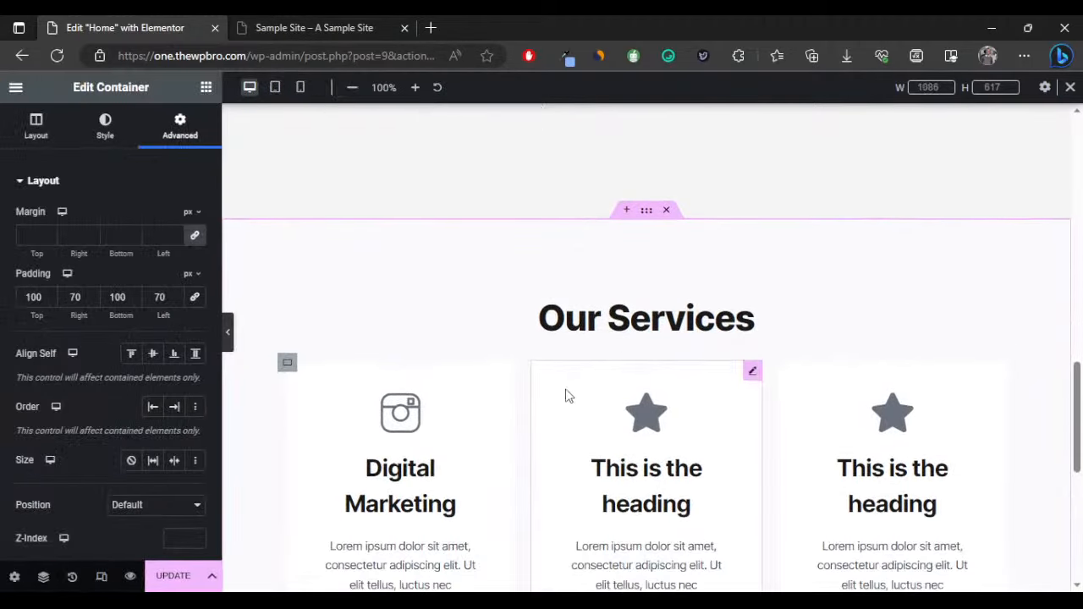
scroll(351, 208, up, 2)
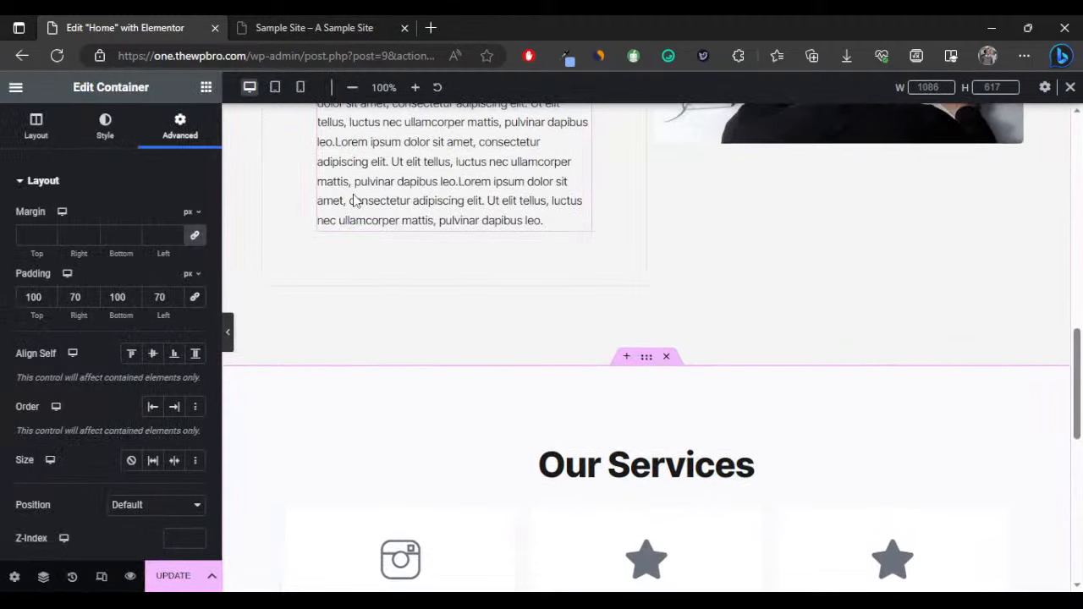
right_click(429, 289)
click(444, 264)
scroll(557, 354, down, 2)
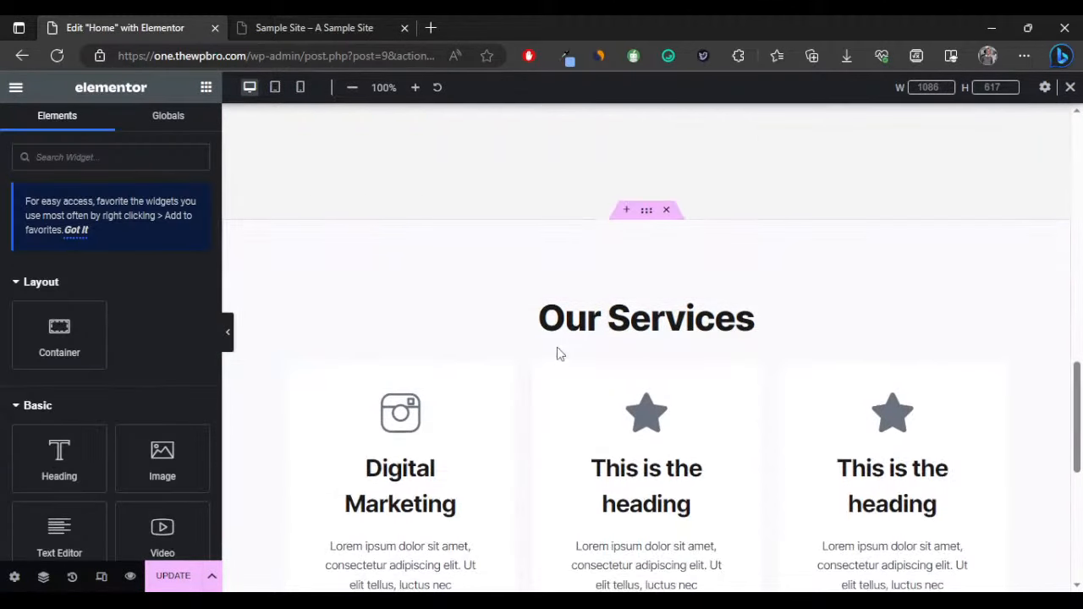
right_click(559, 338)
click(598, 355)
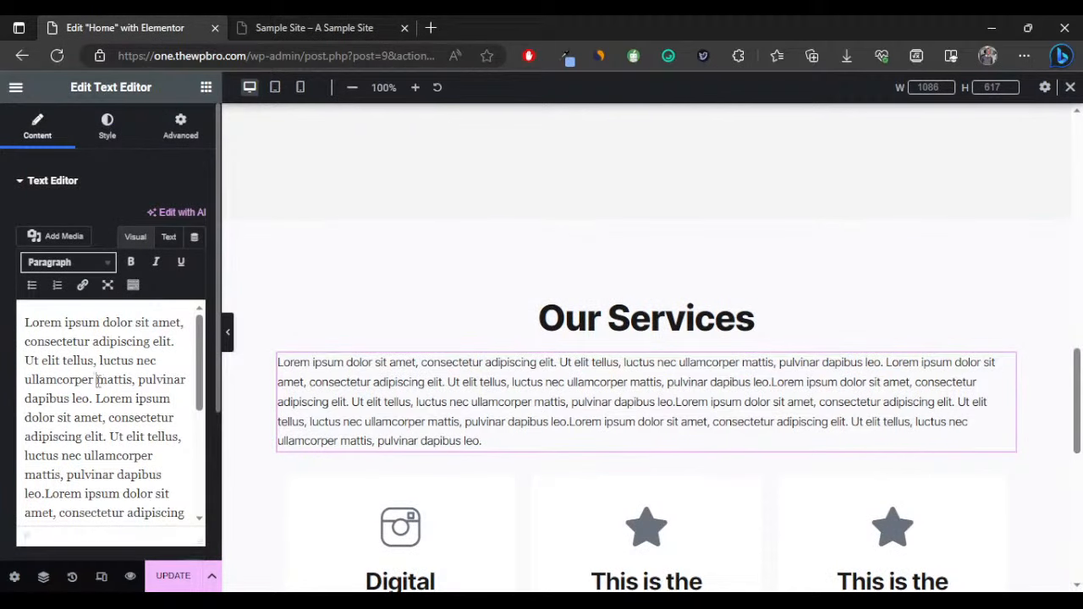
drag(97, 380, 186, 546)
key(BackSpace)
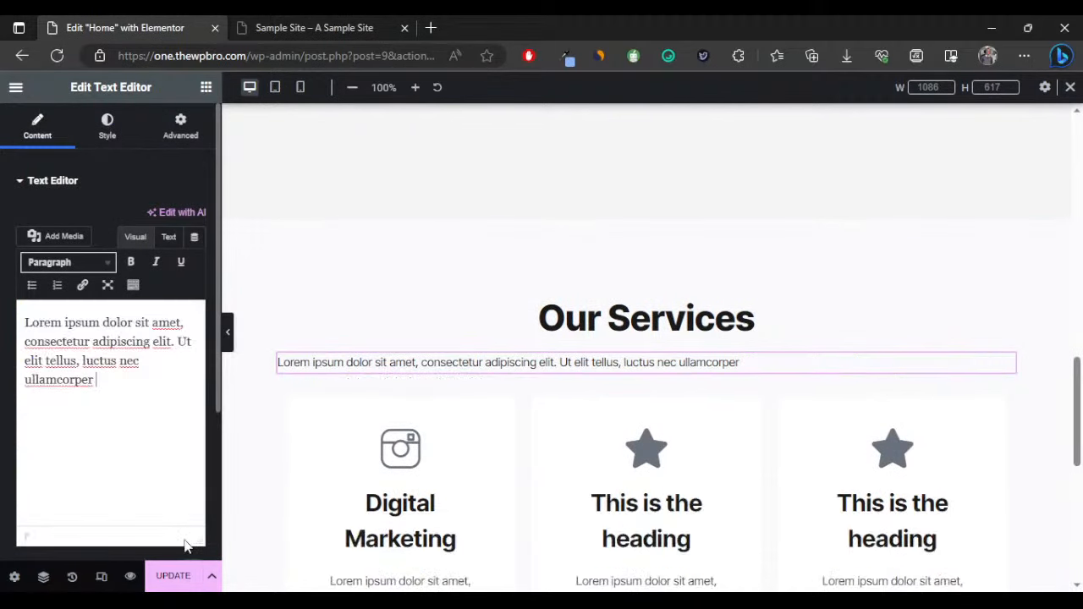
Center-align the pasted paragraph.
click(106, 124)
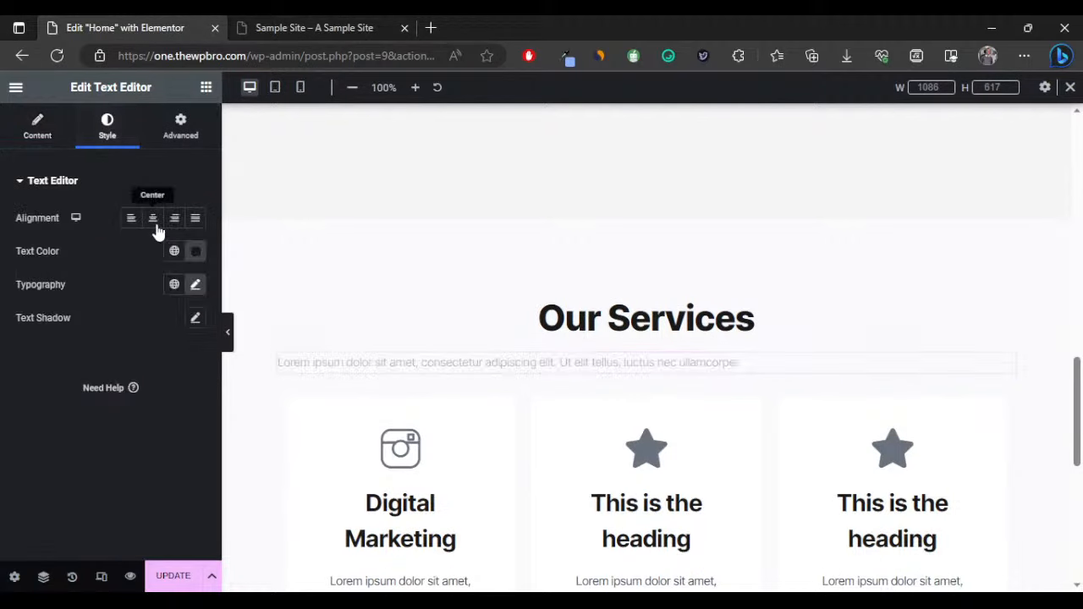
click(152, 218)
click(38, 127)
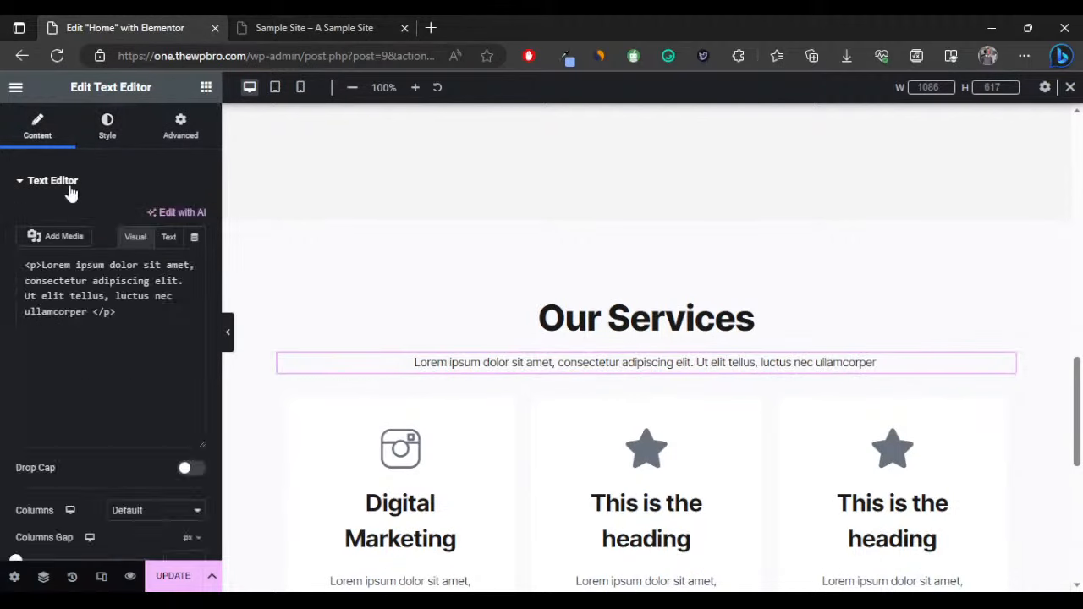
click(226, 332)
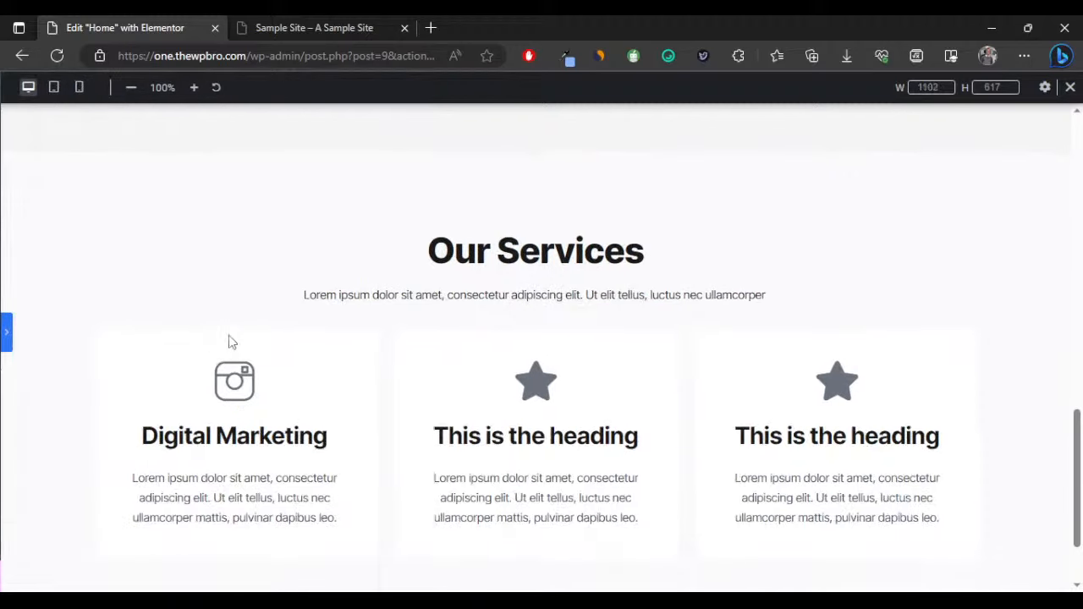
Insert a line break after 'elit.' so the paragraph spans two lines.
click(5, 343)
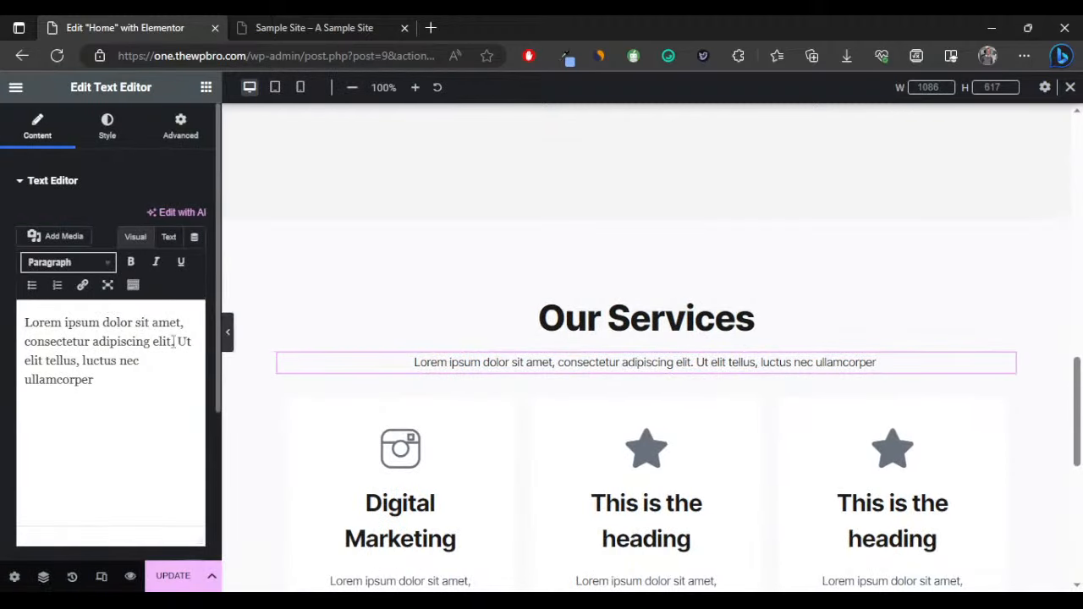
click(173, 340)
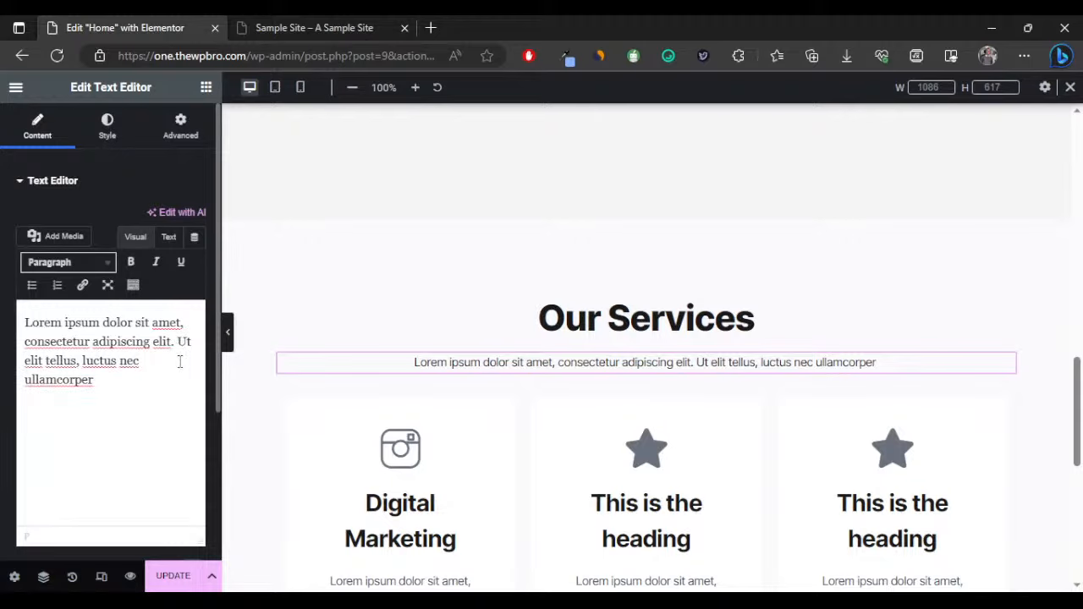
key(shift+Return)
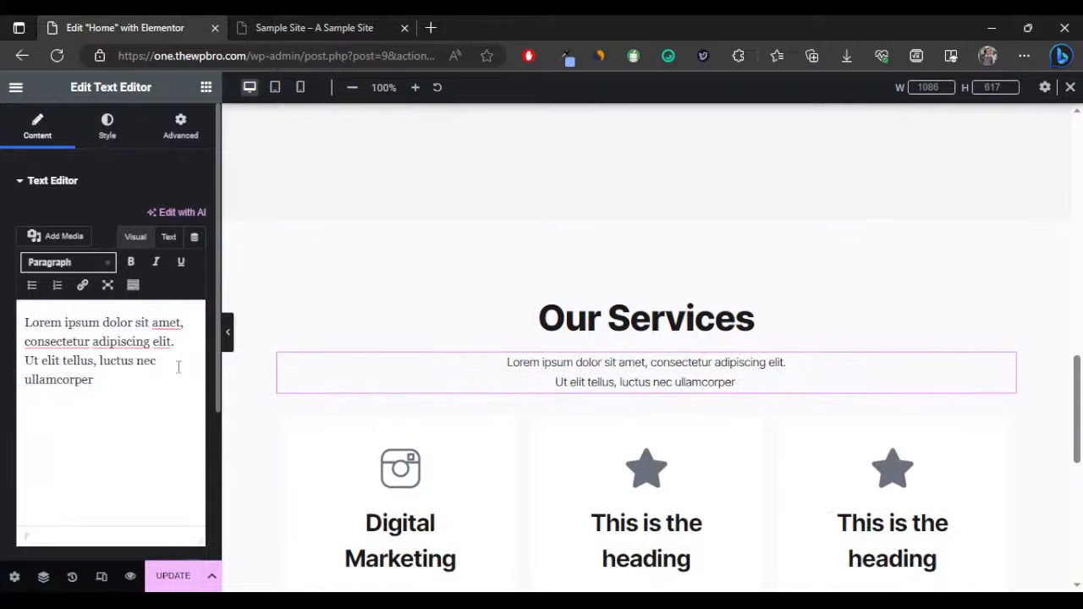
click(228, 332)
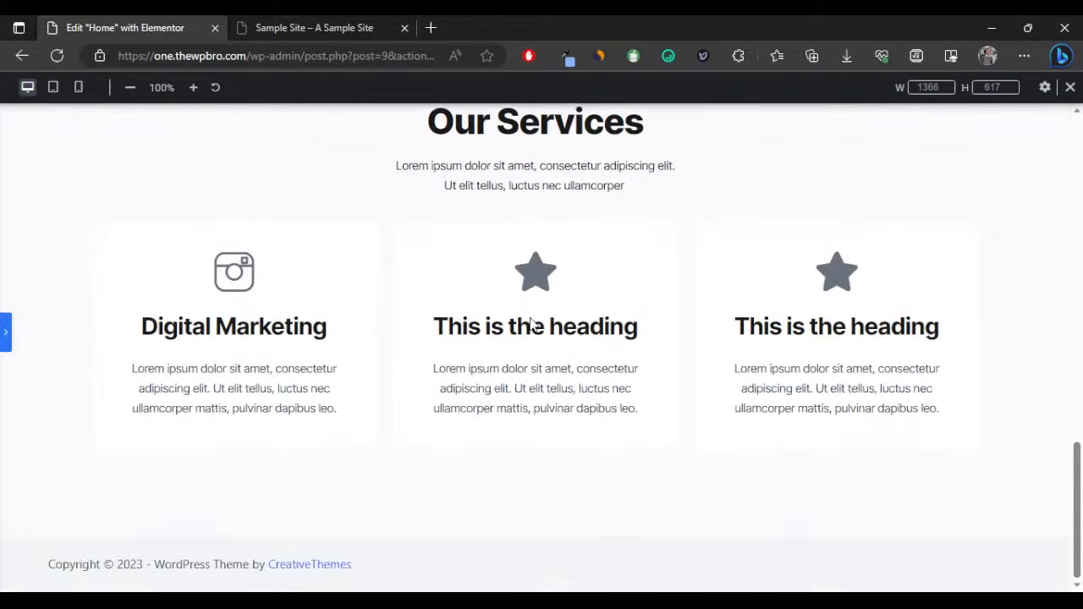
scroll(460, 339, up, 2)
scroll(467, 343, down, 2)
scroll(642, 330, up, 2)
scroll(612, 338, down, 2)
click(5, 330)
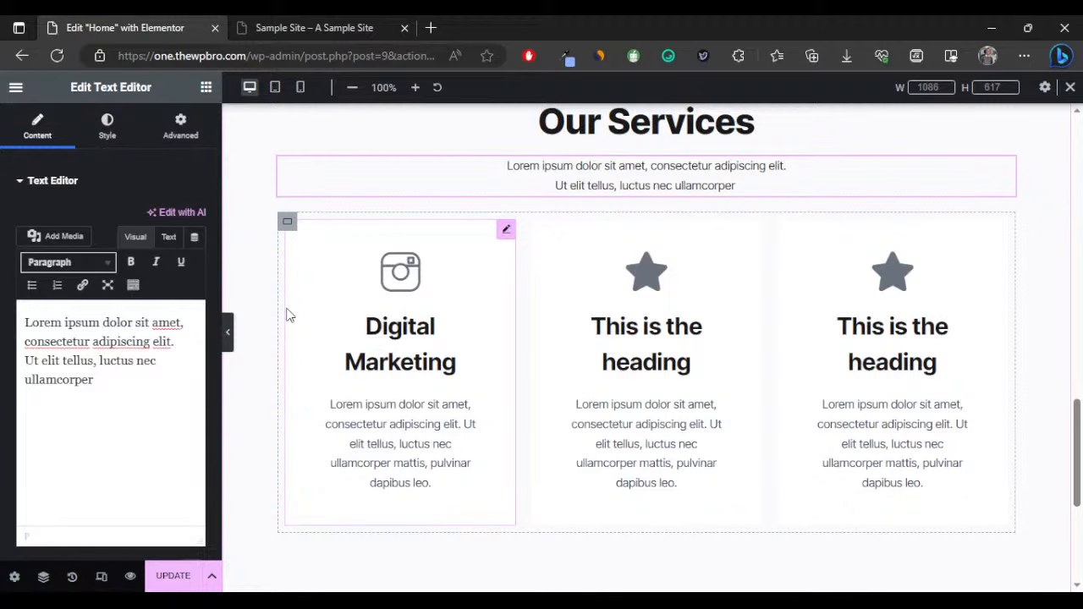
scroll(372, 325, up, 3)
scroll(508, 339, down, 5)
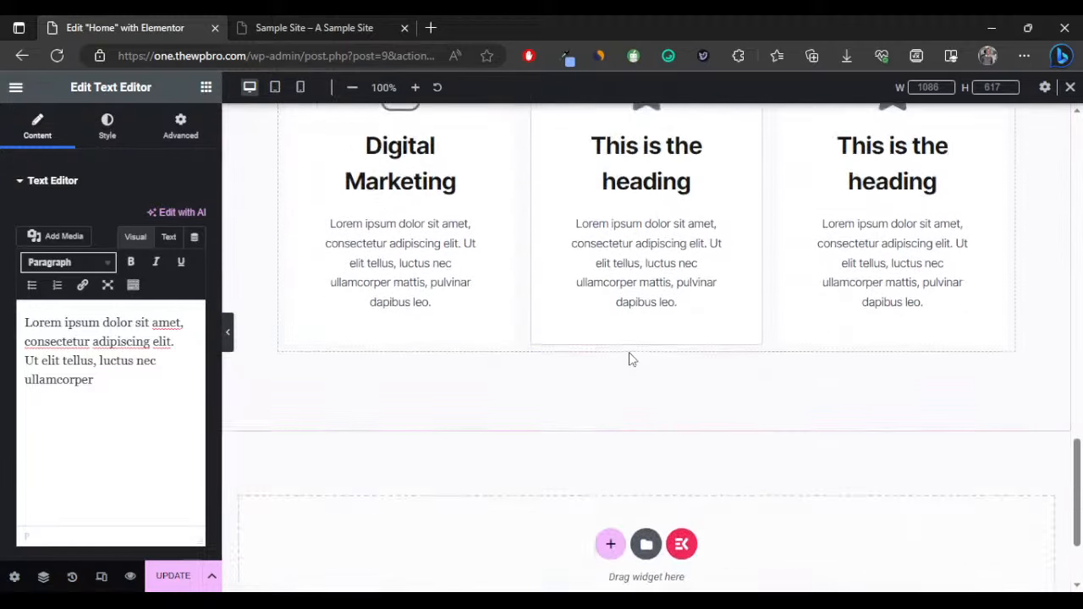
scroll(628, 356, up, 7)
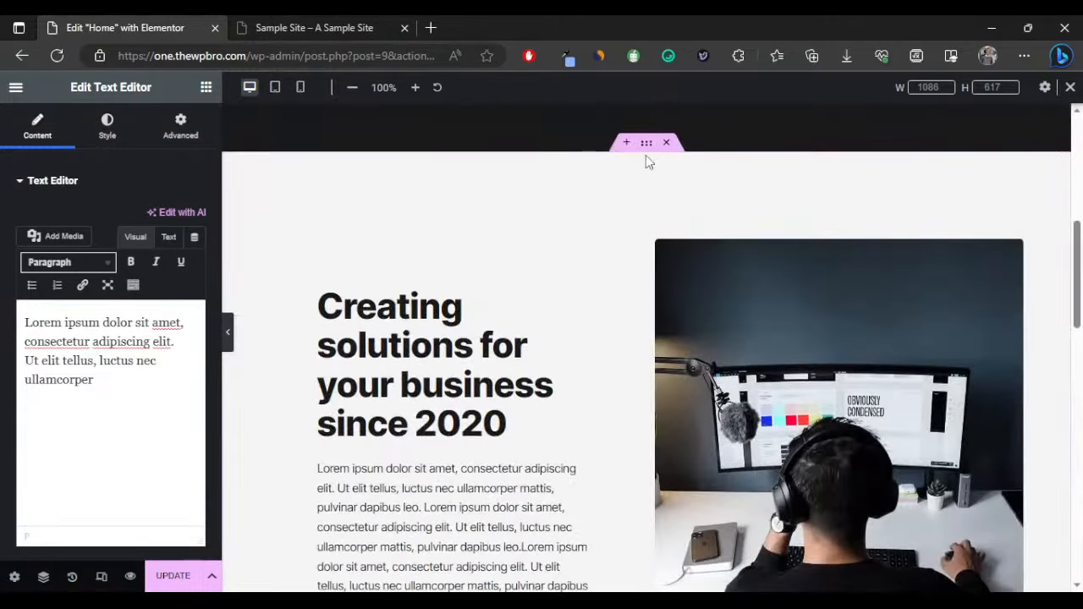
Duplicate the hero section into the empty area below the services section.
right_click(646, 146)
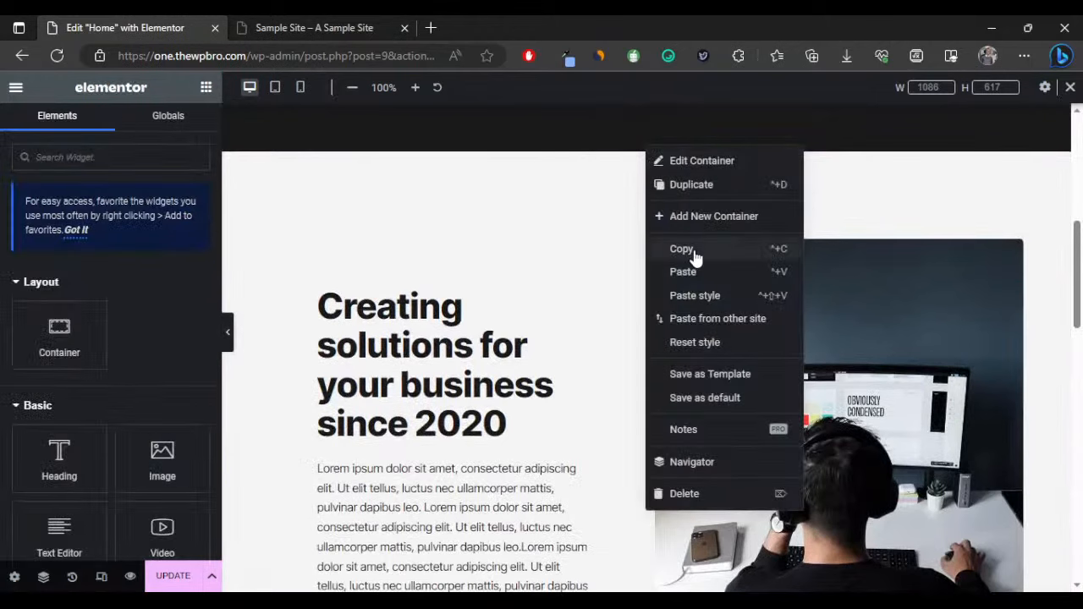
click(682, 246)
scroll(640, 314, down, 8)
scroll(638, 324, down, 2)
right_click(534, 389)
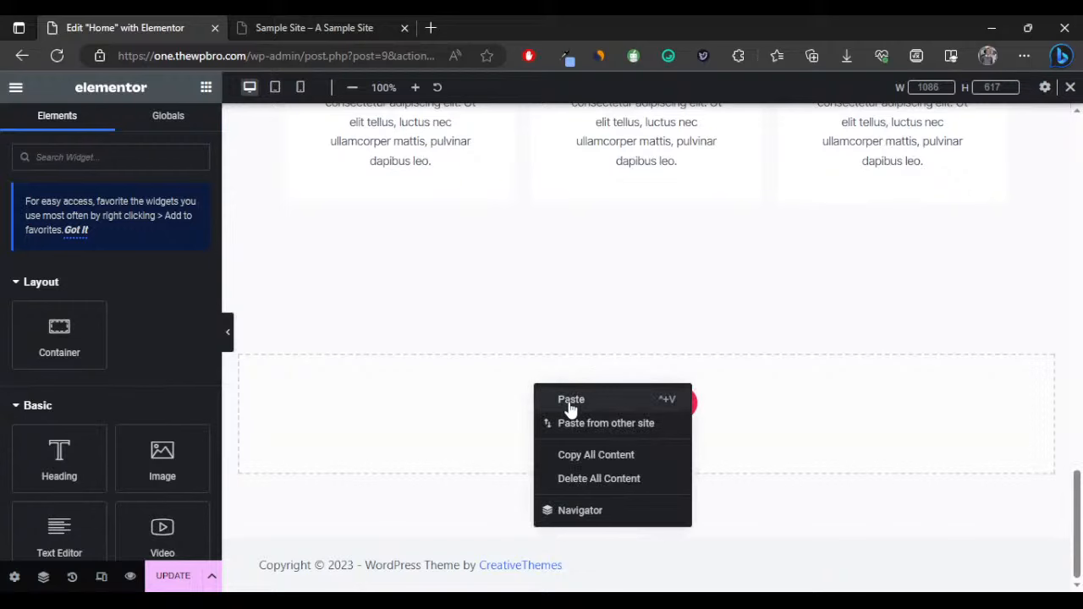
click(570, 400)
scroll(638, 321, down, 3)
scroll(764, 311, up, 2)
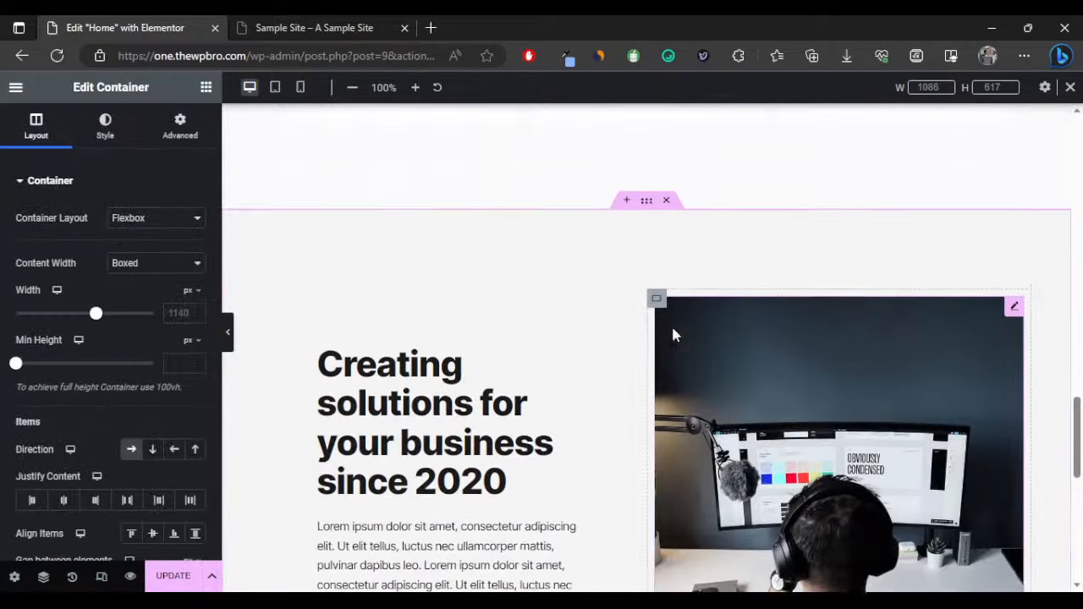
scroll(321, 358, up, 1)
Give the copied section a white #FFFFFF background and set its direction to Row reversed.
click(228, 331)
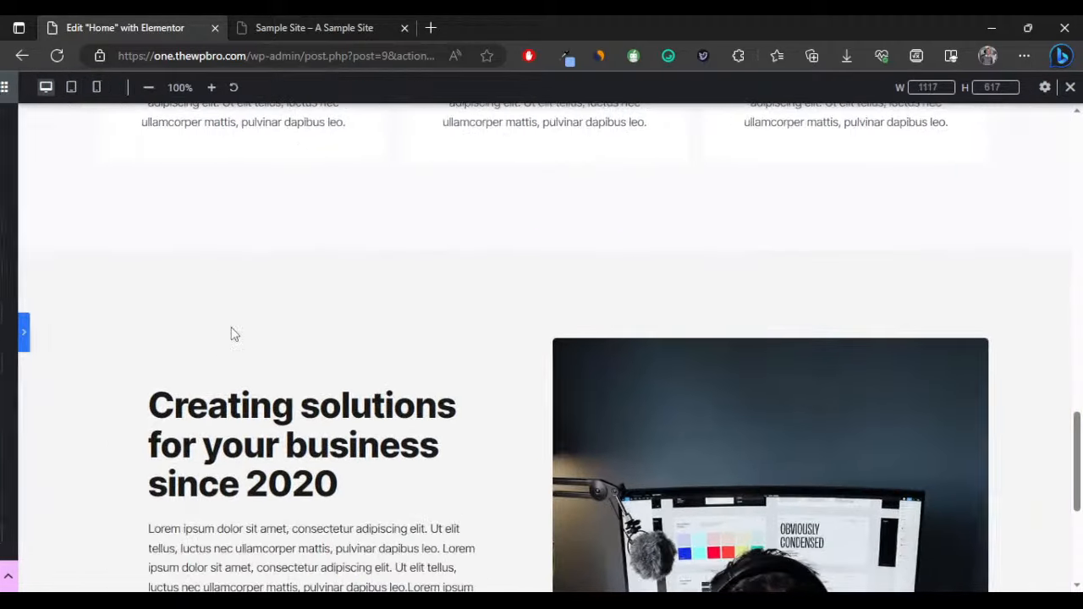
click(5, 342)
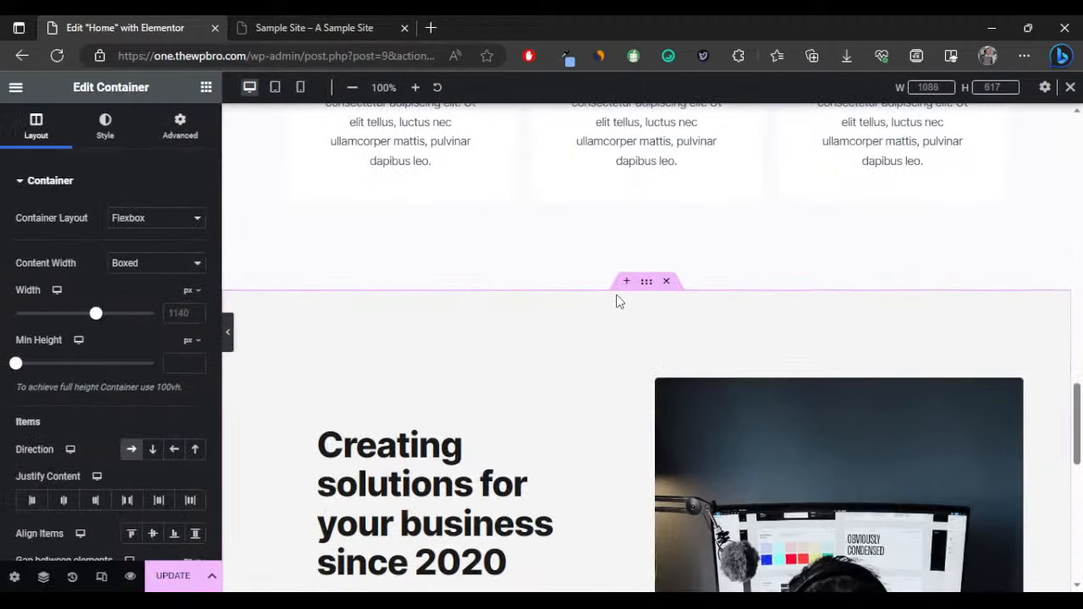
click(105, 125)
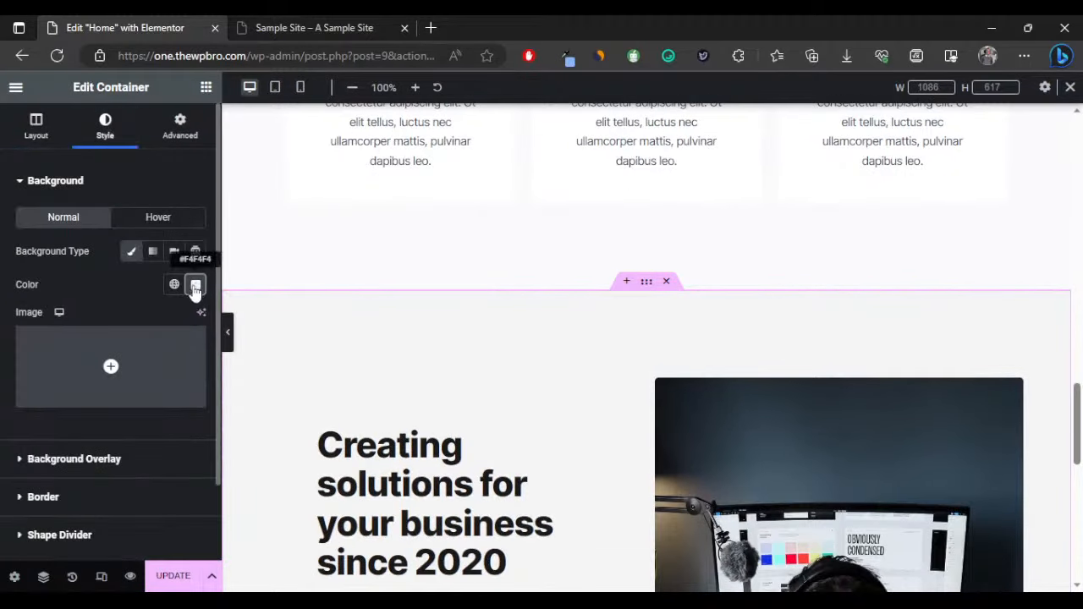
click(194, 284)
click(105, 351)
click(70, 261)
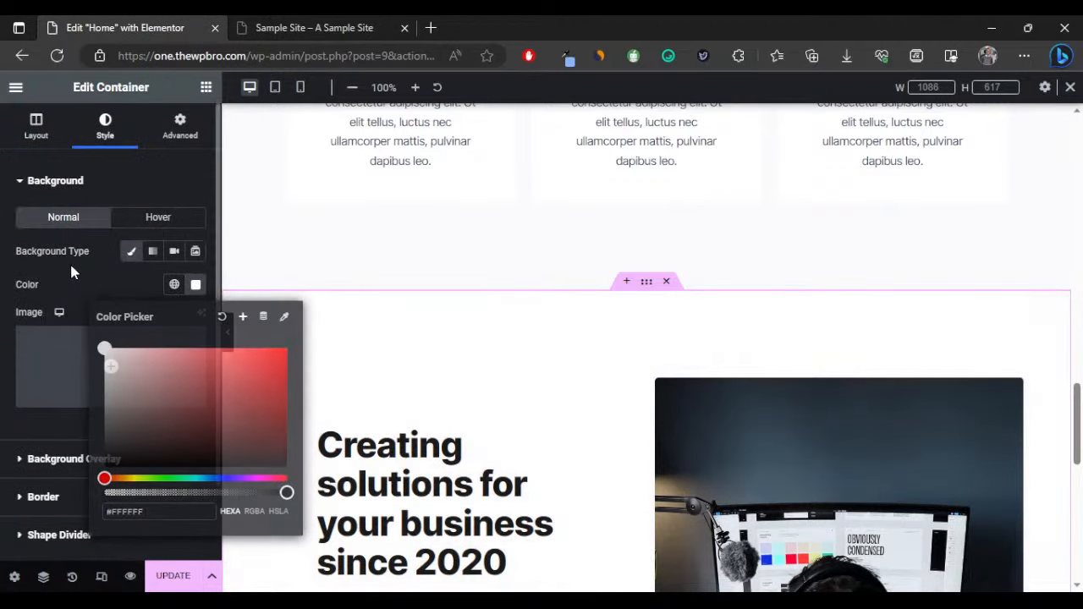
click(34, 135)
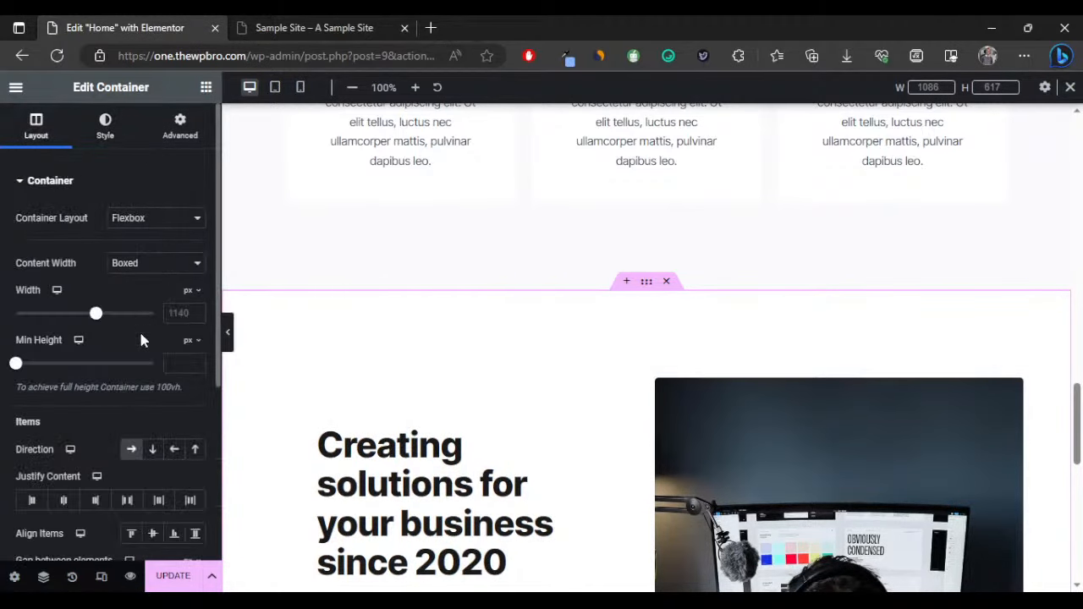
click(174, 451)
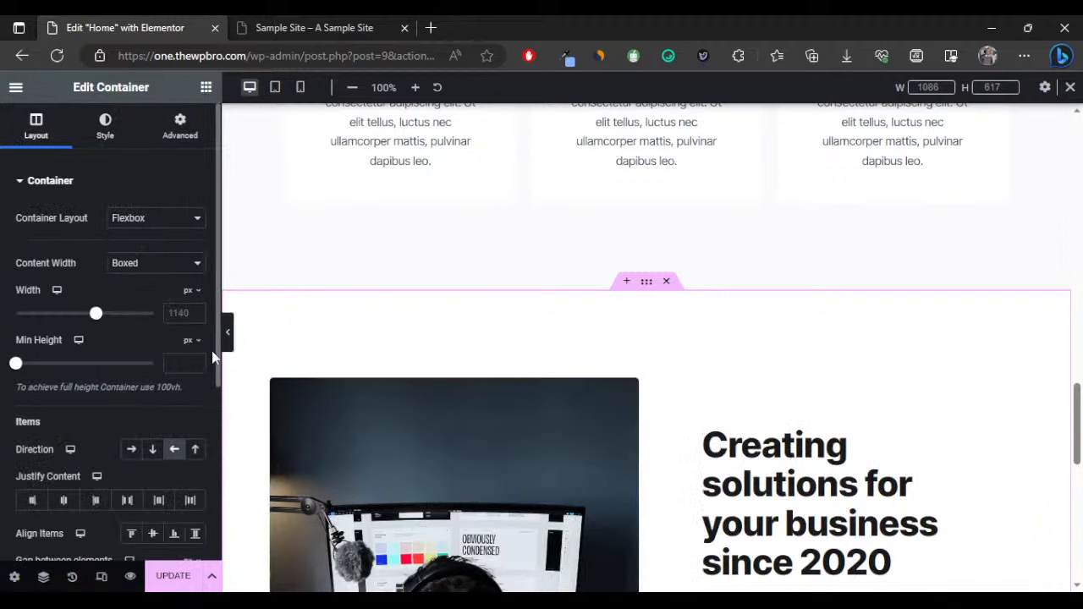
click(227, 332)
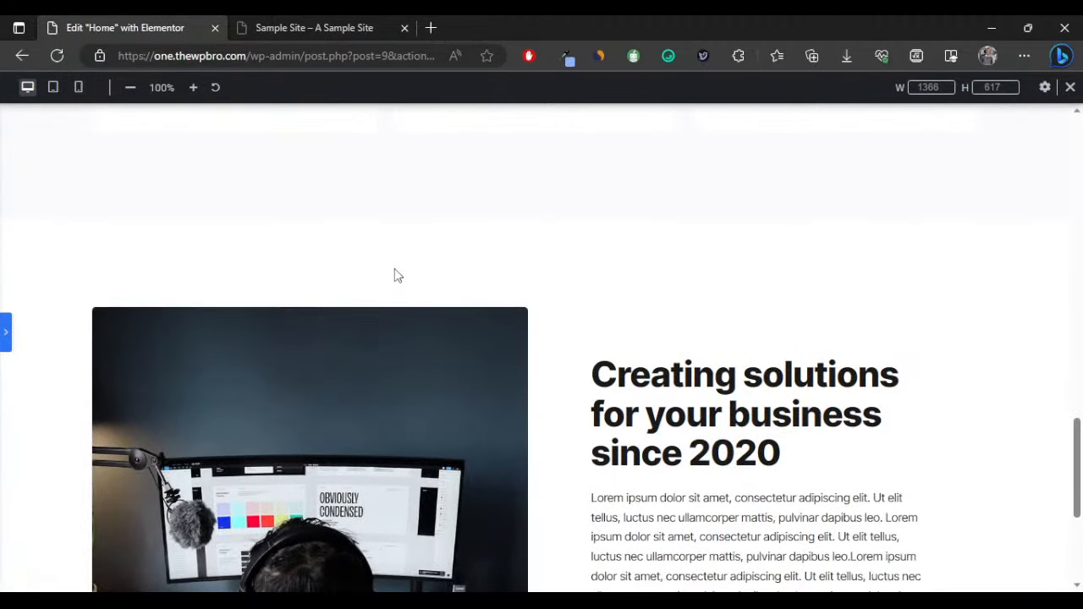
scroll(262, 255, down, 3)
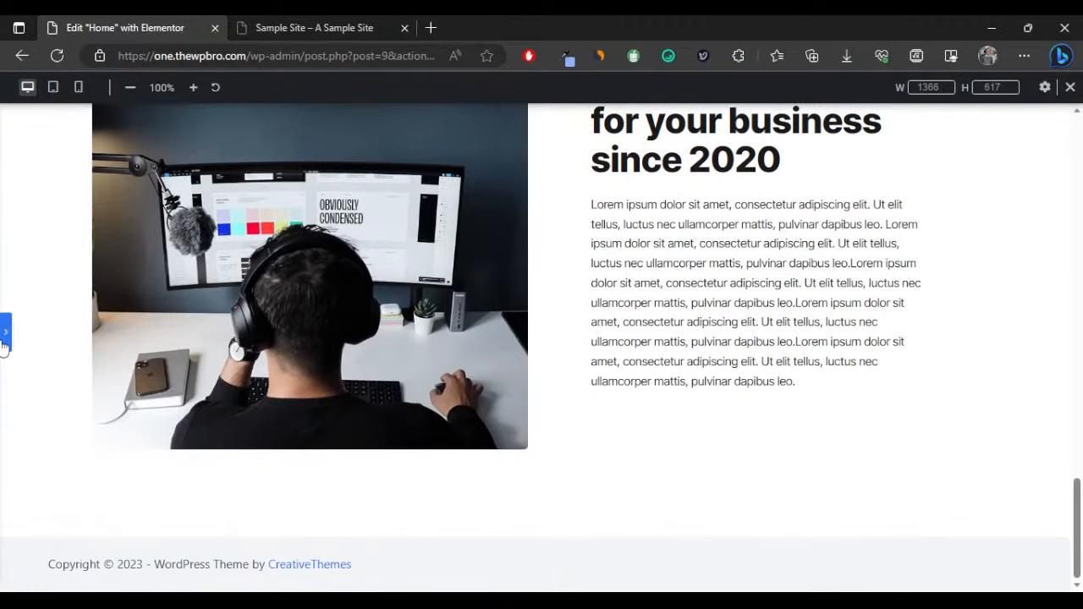
Add a new single-column Flexbox container at the bottom of the page.
click(4, 339)
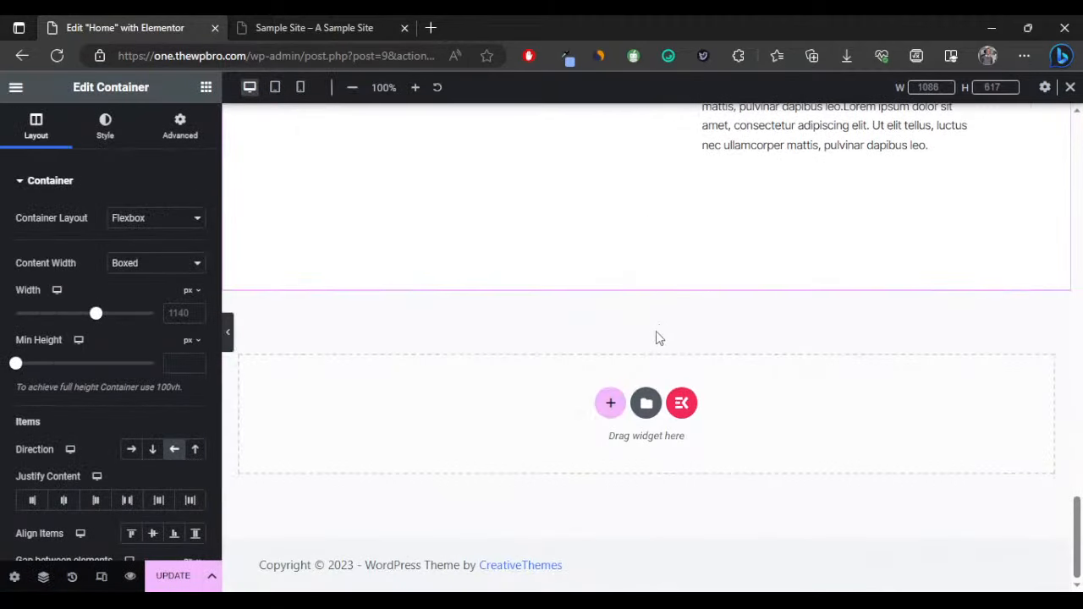
click(611, 403)
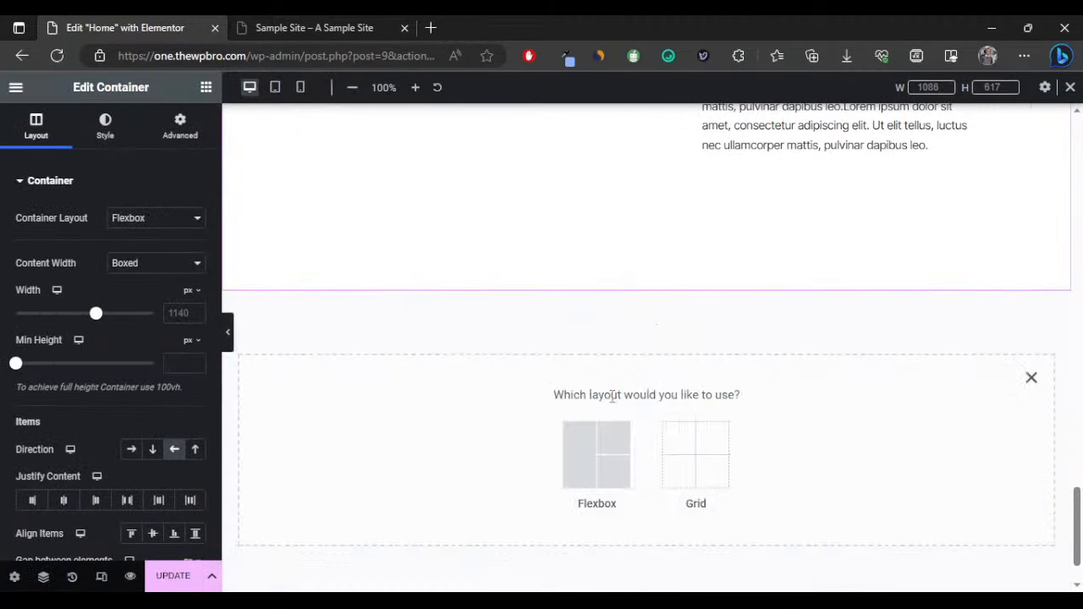
click(601, 446)
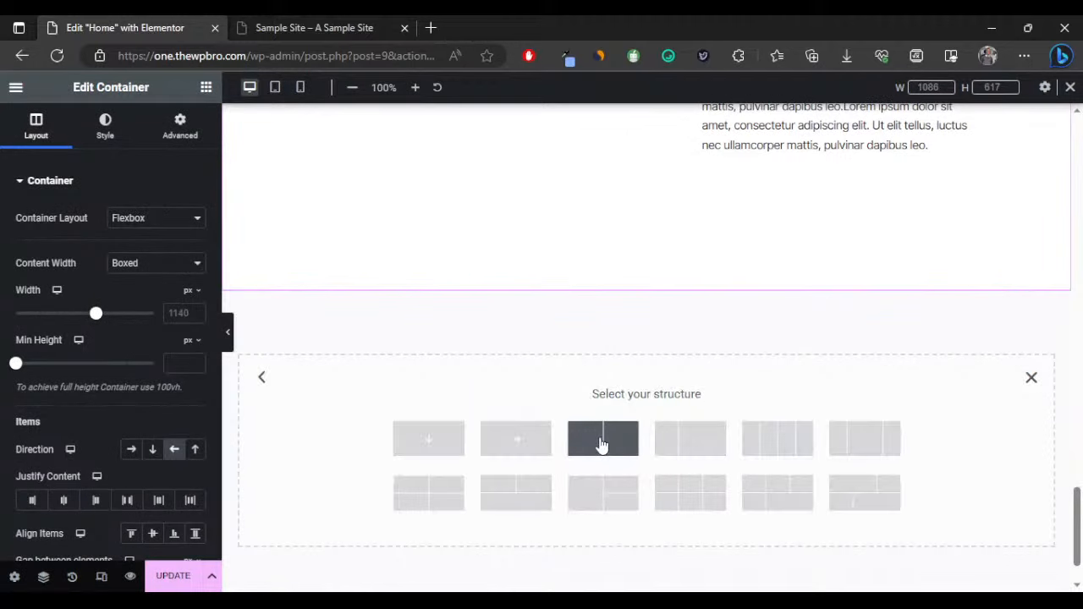
click(429, 439)
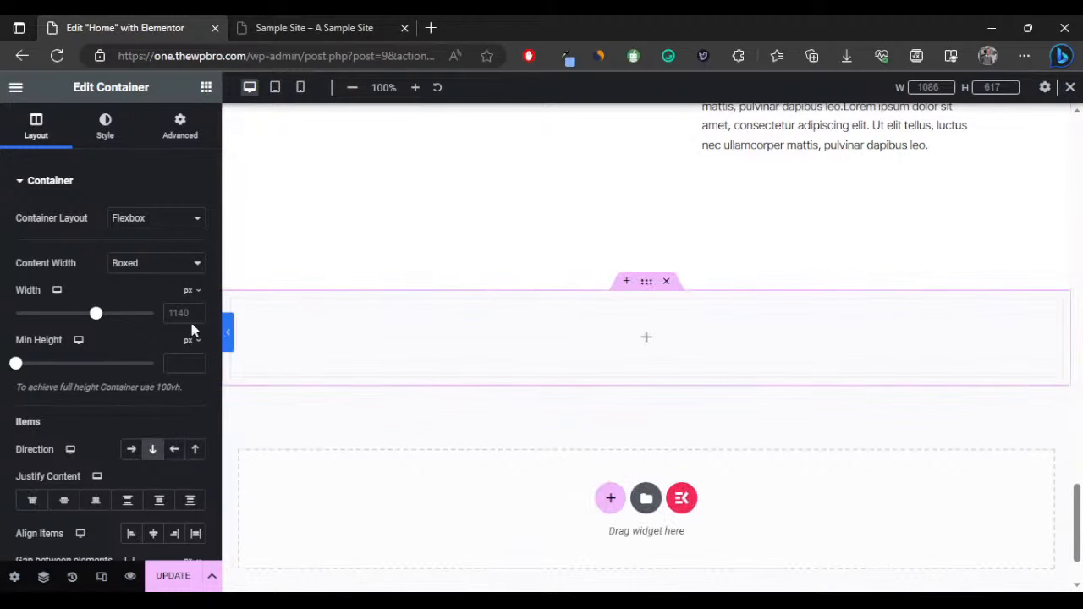
click(205, 87)
drag(38, 315, 373, 322)
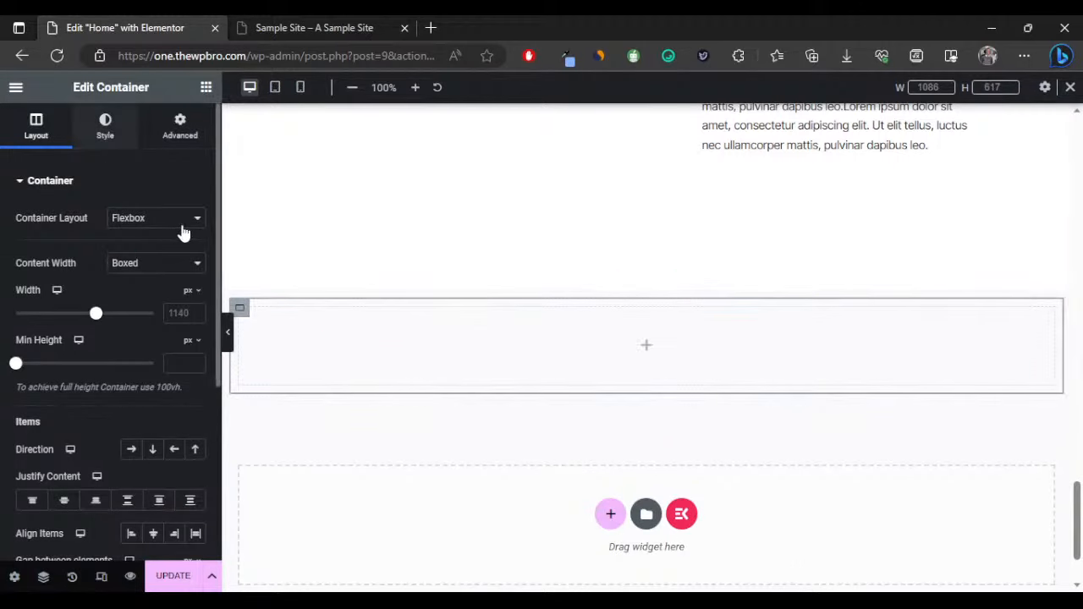
Set the new container's background colour to dark #1a1a1a.
click(131, 250)
click(194, 285)
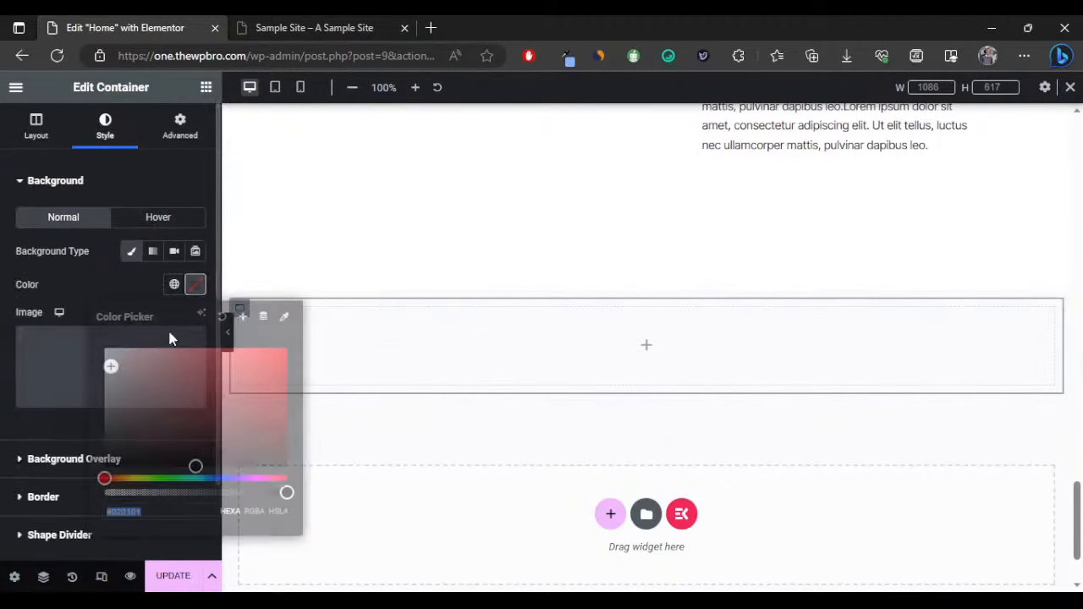
text(1a1a1a)
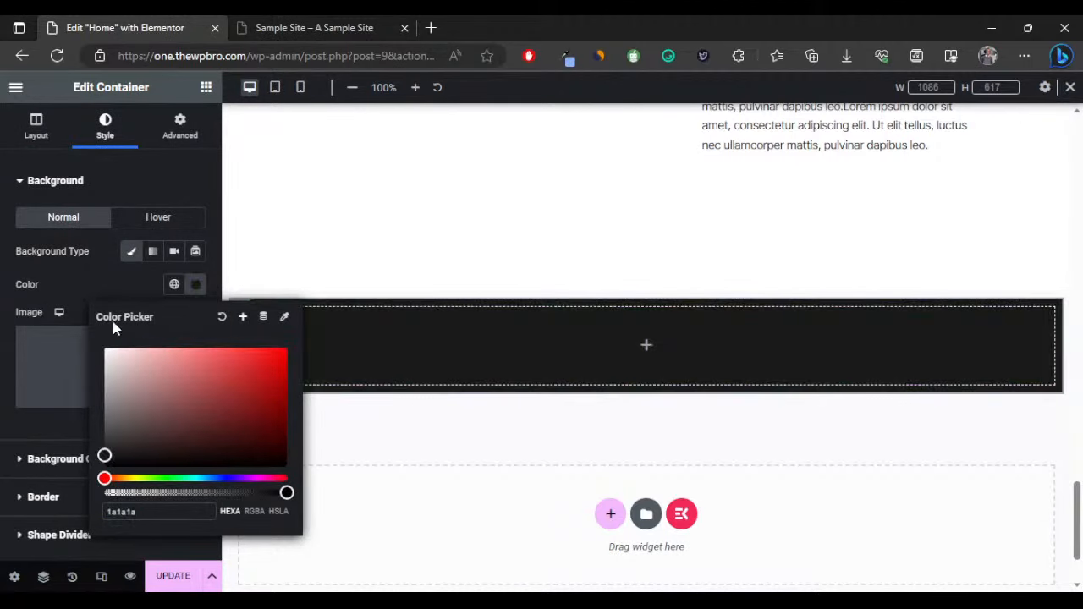
click(119, 254)
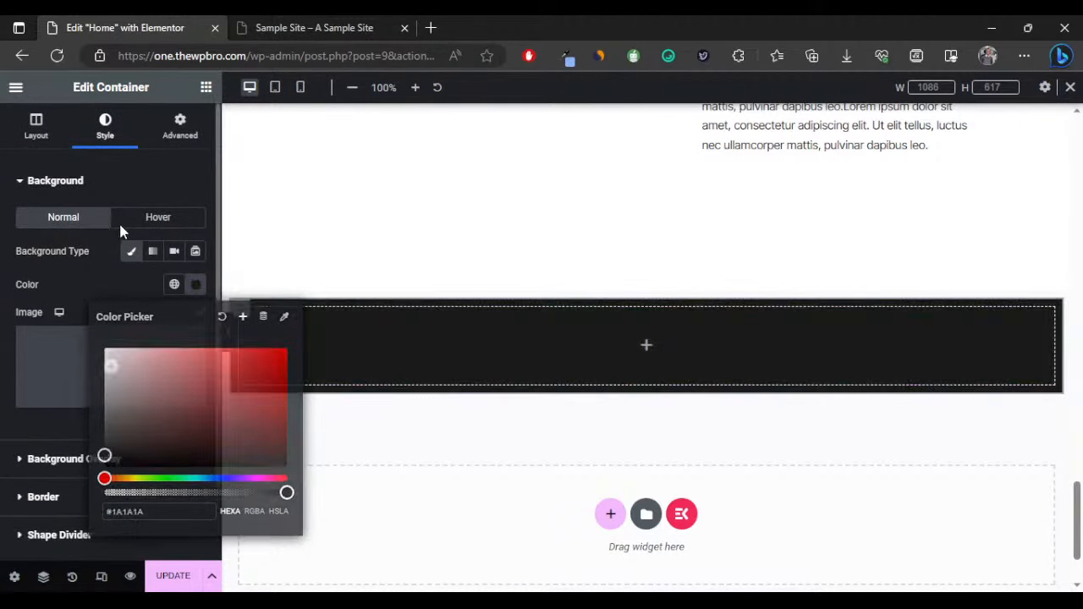
scroll(367, 228, down, 10)
scroll(489, 274, up, 10)
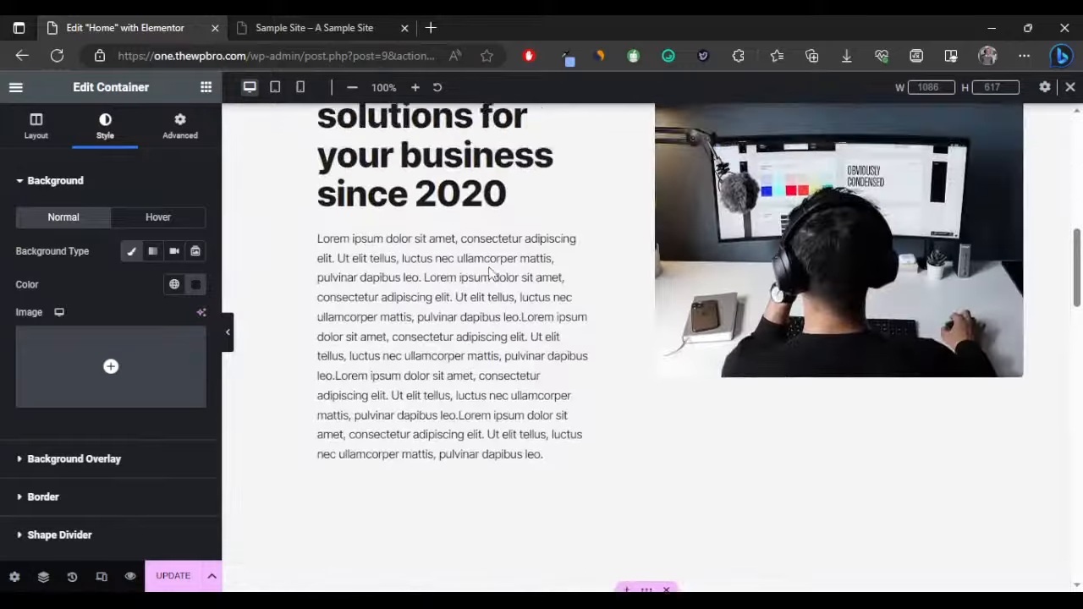
Copy the hero heading and paste it into the dark section.
right_click(523, 336)
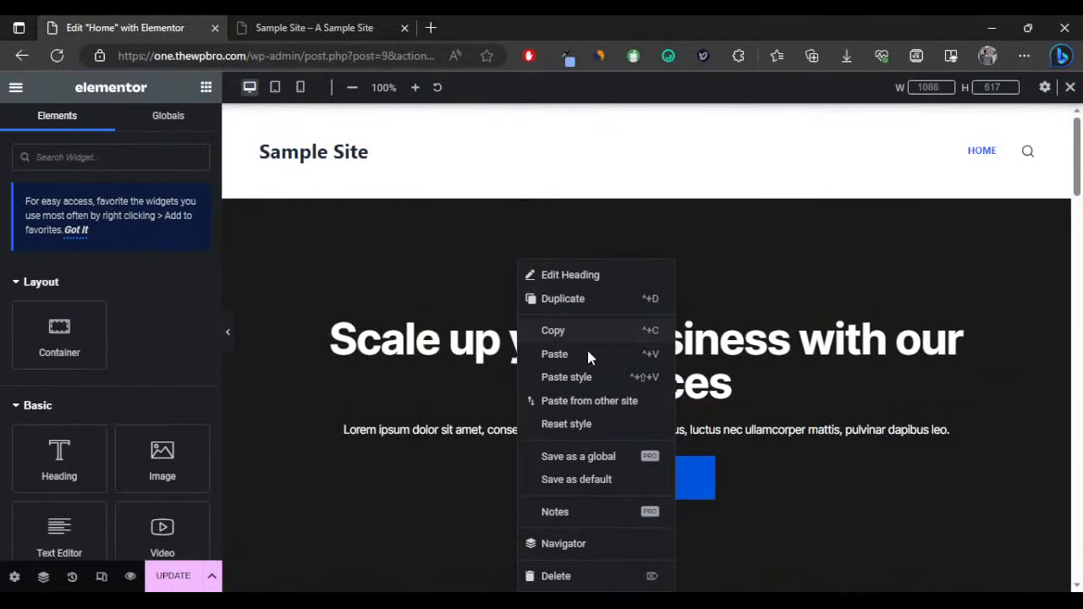
click(586, 330)
scroll(545, 253, down, 15)
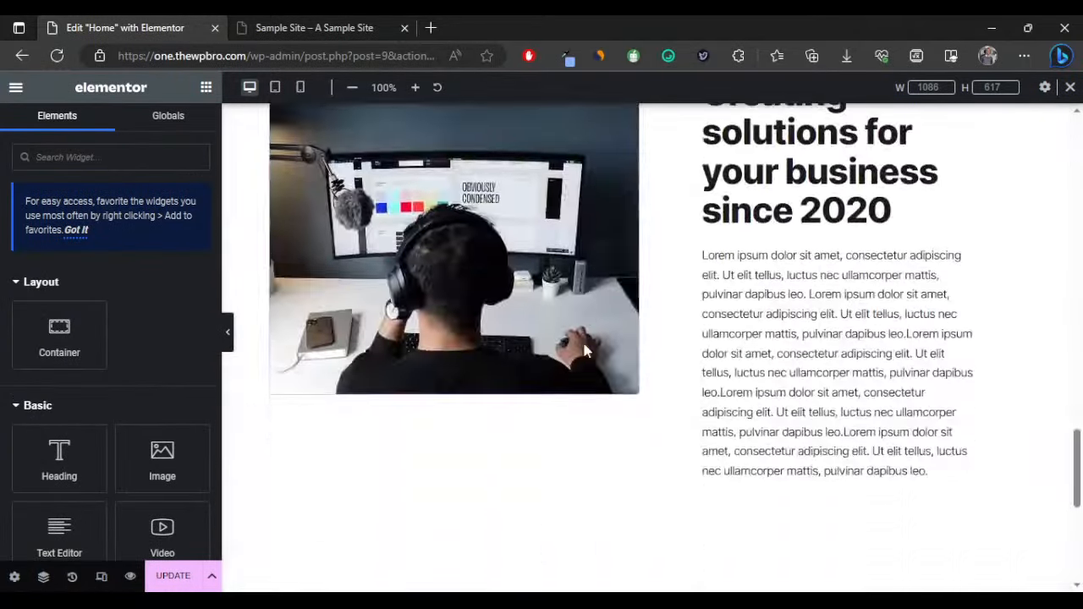
right_click(545, 252)
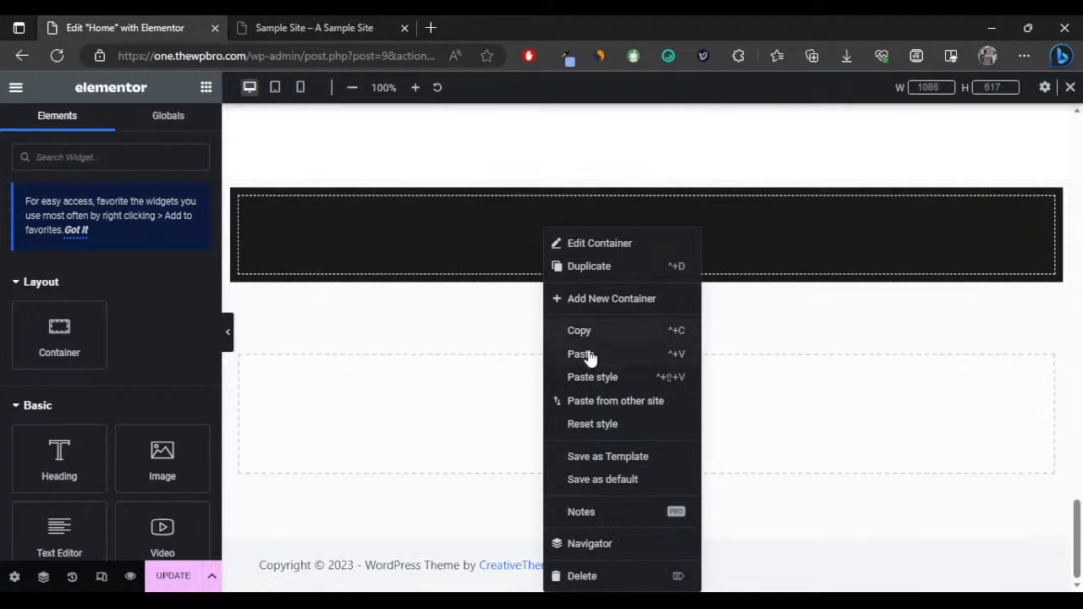
key(ctrl+v)
Change the pasted heading's title to 'Love what you see? Send a message'.
triple_click(74, 250)
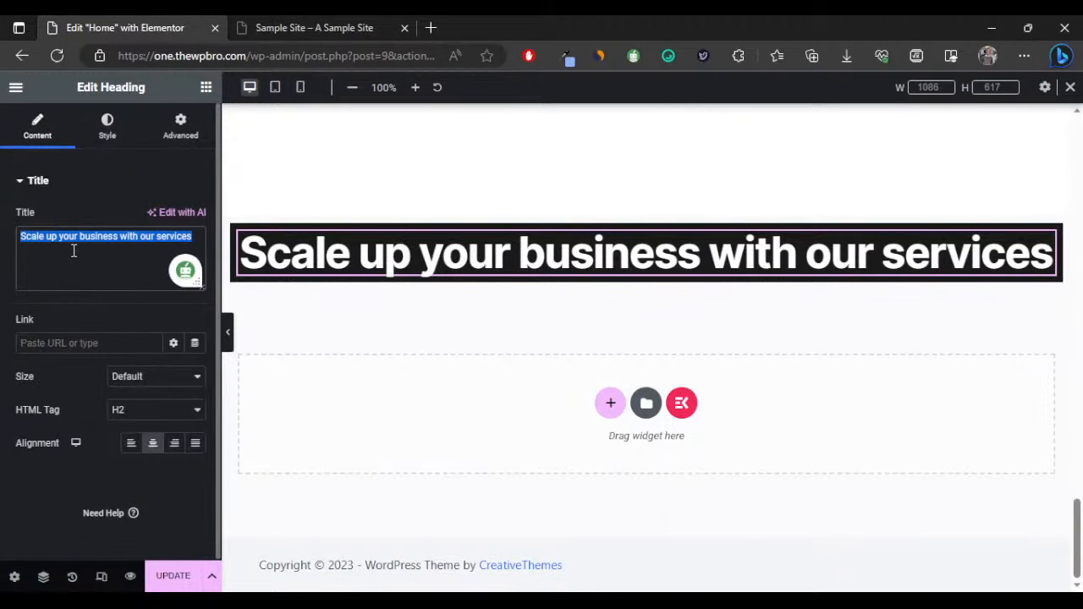
text(Love)
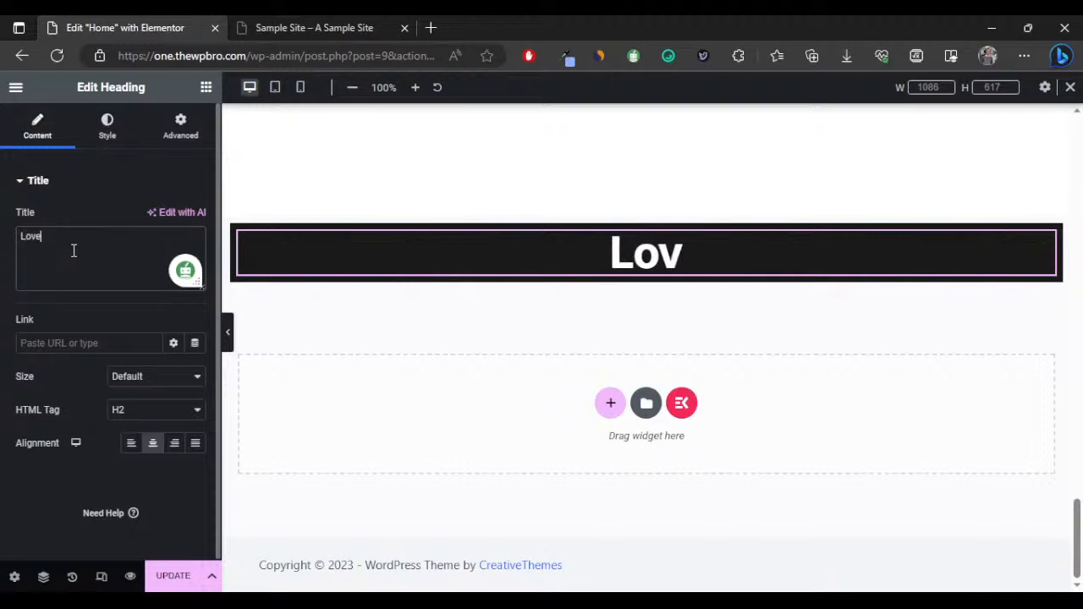
text( what yoi)
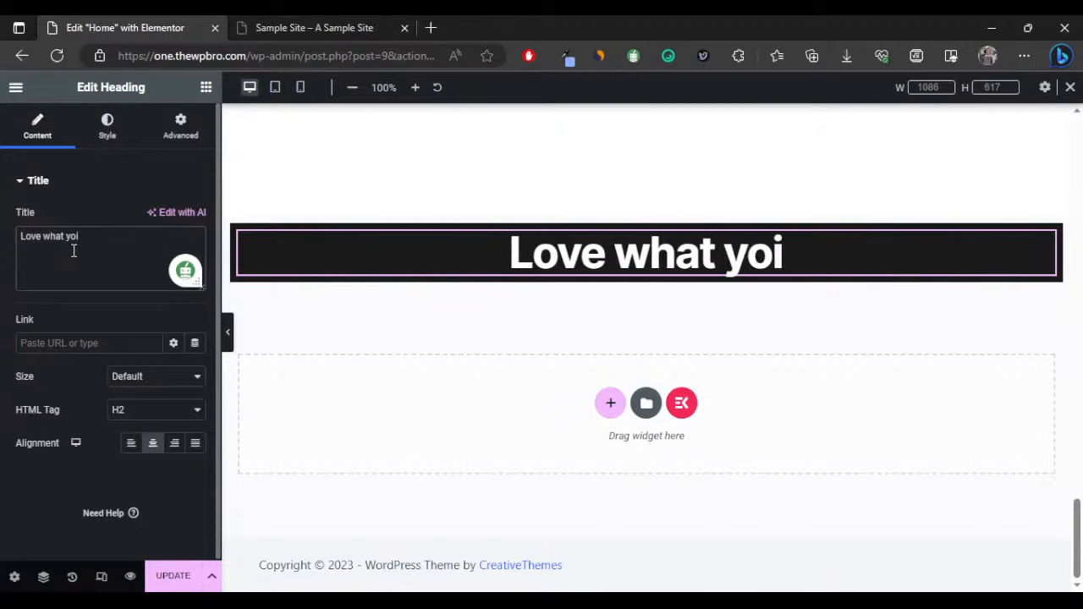
key(BackSpace)
text(u see?)
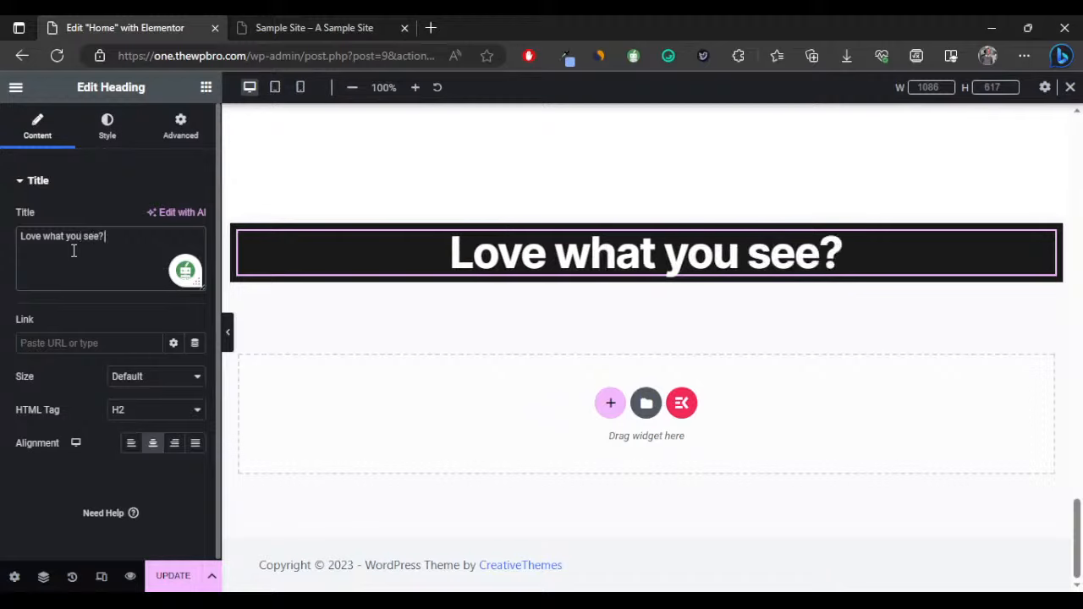
text( Send a m)
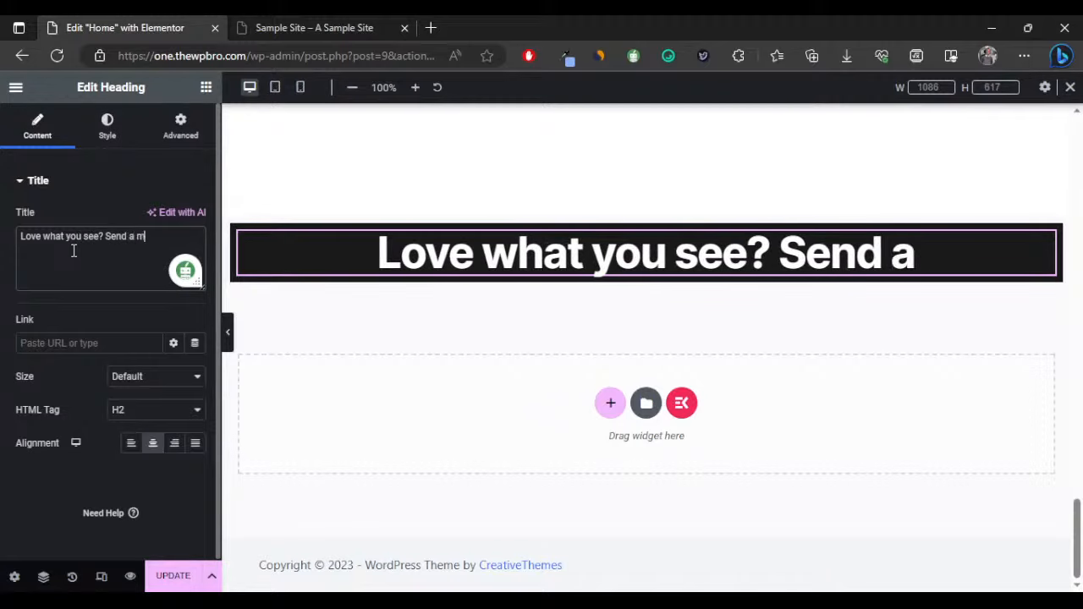
text(essgae)
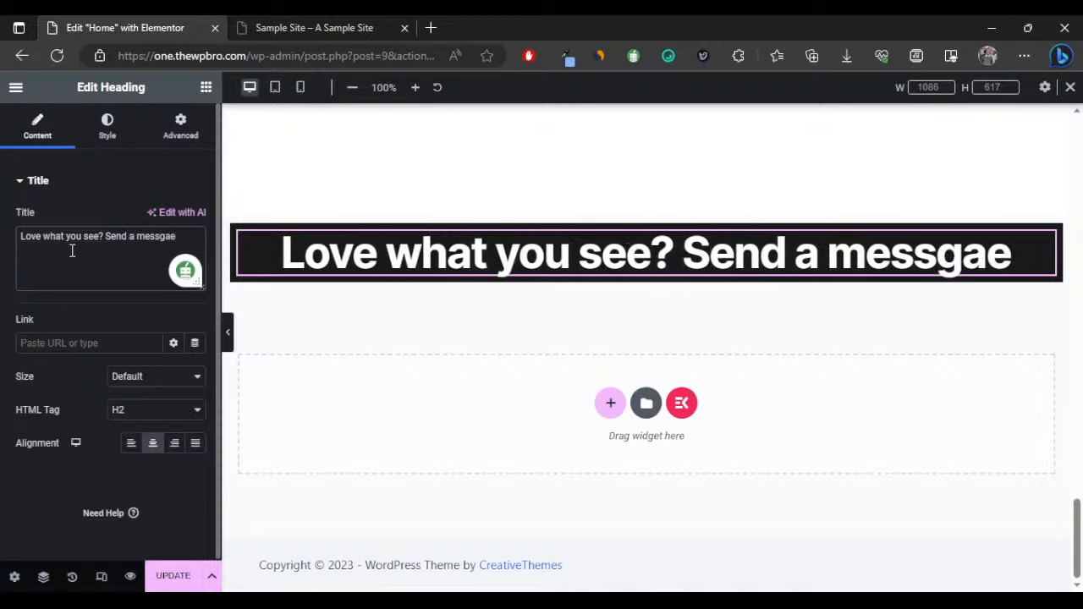
key(BackSpace)
key(BackSpace)
key(BackSpace)
text(z)
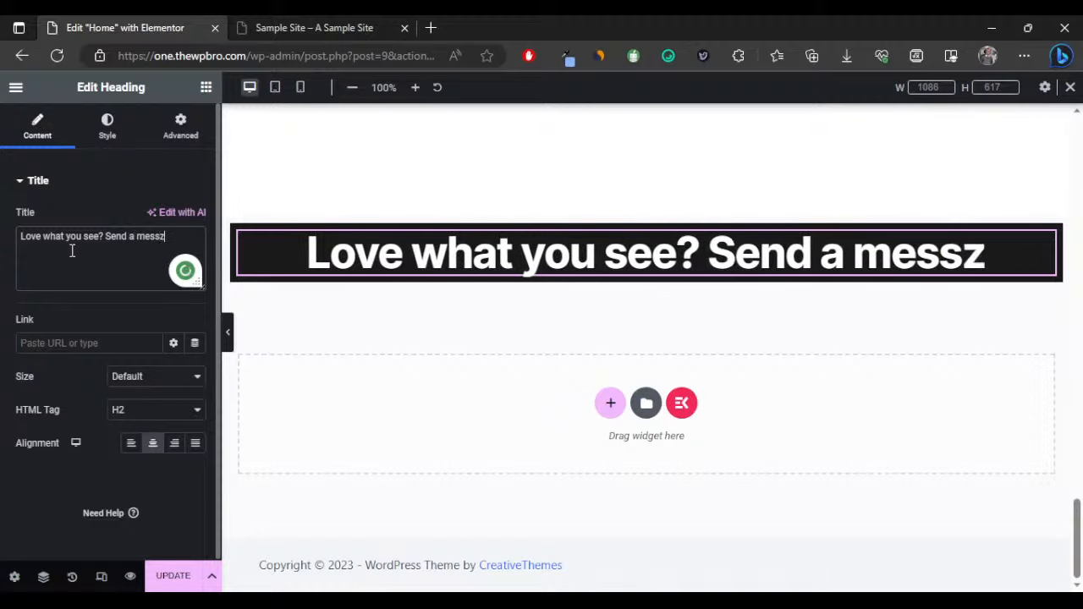
key(BackSpace)
text(age)
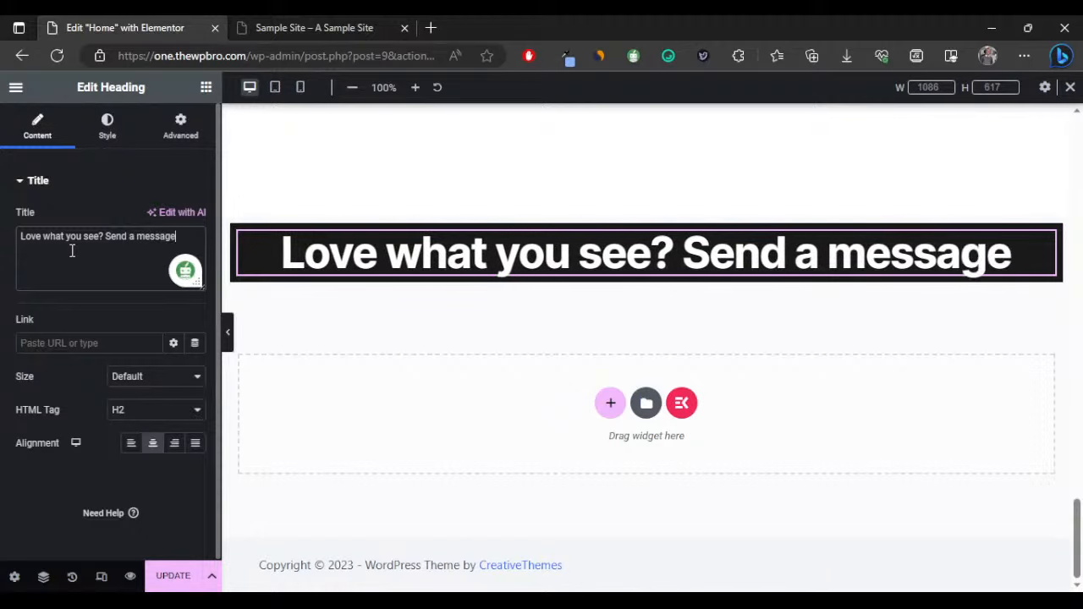
Reduce the heading's typography font size to 40.
click(109, 133)
click(195, 251)
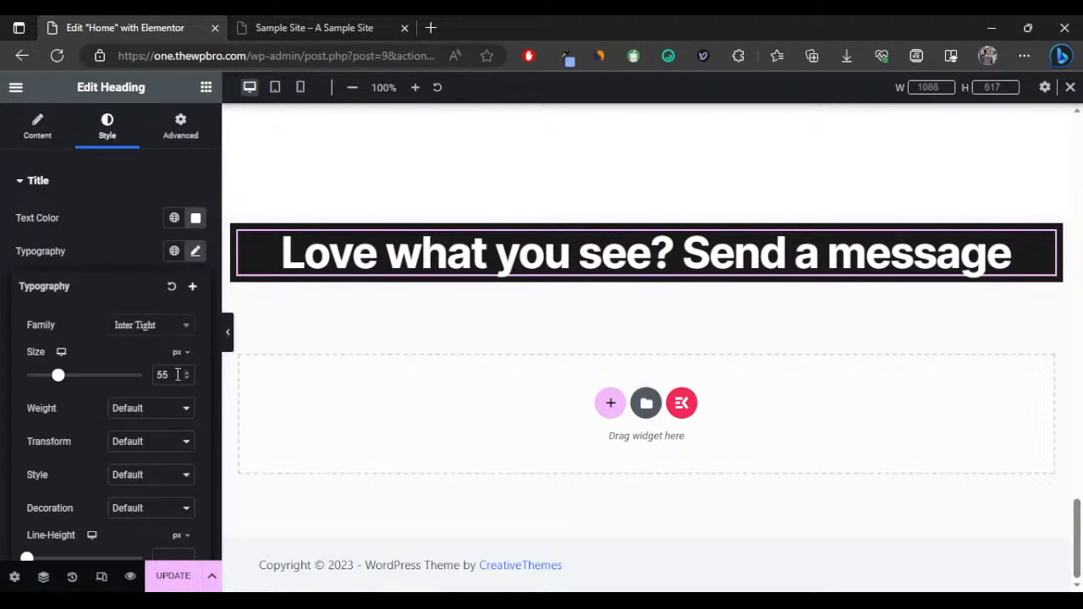
click(186, 378)
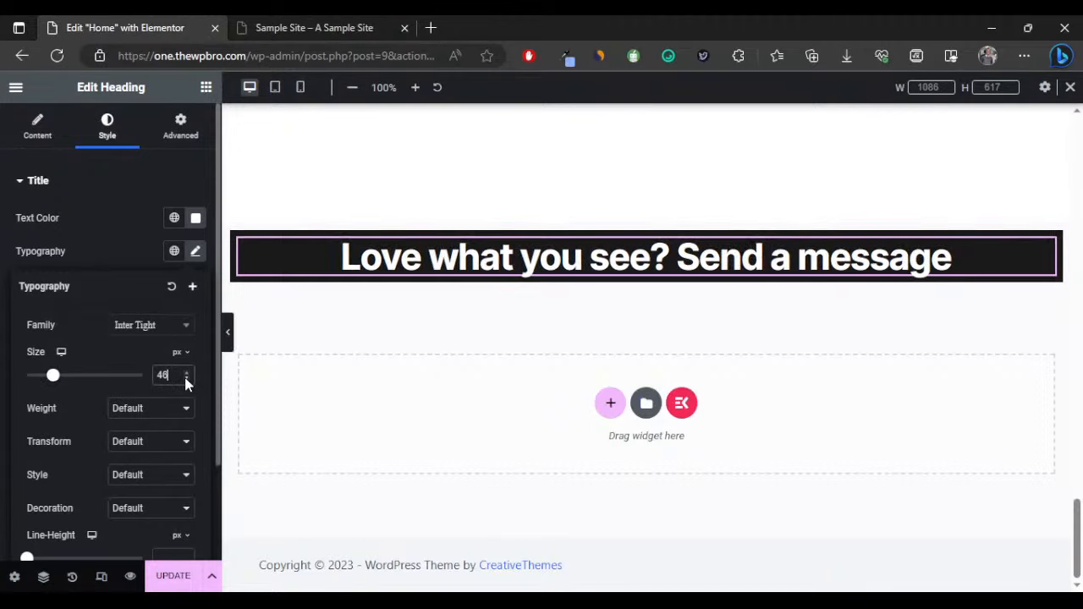
click(187, 380)
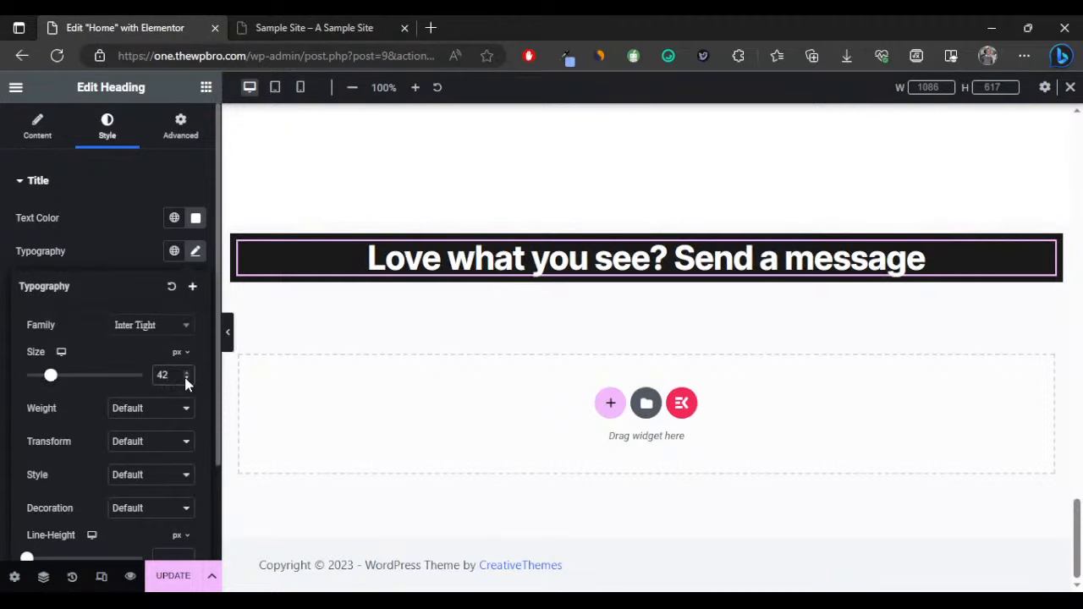
click(186, 380)
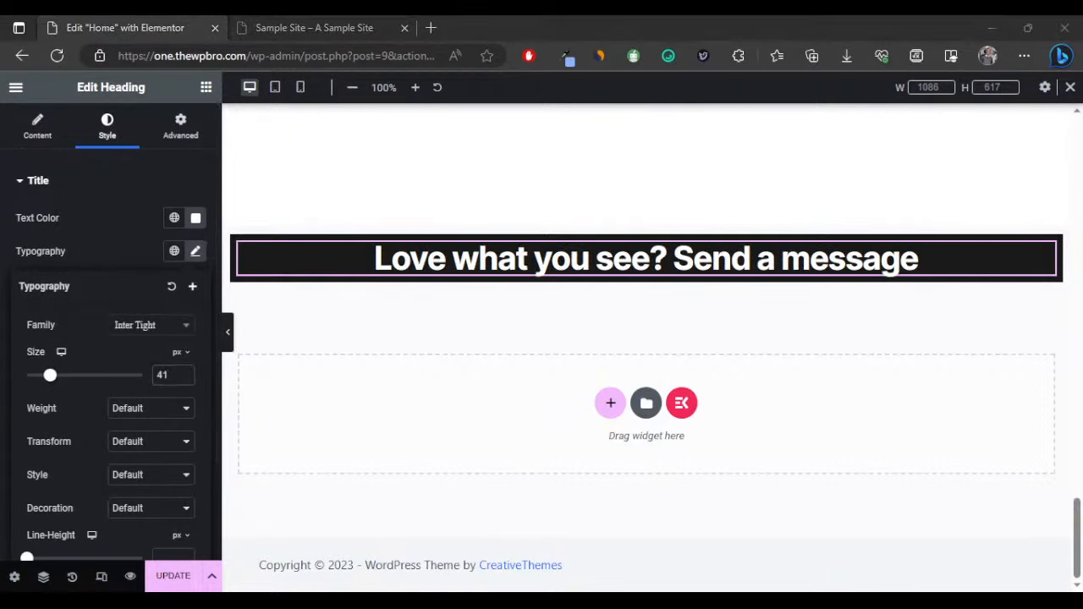
click(186, 379)
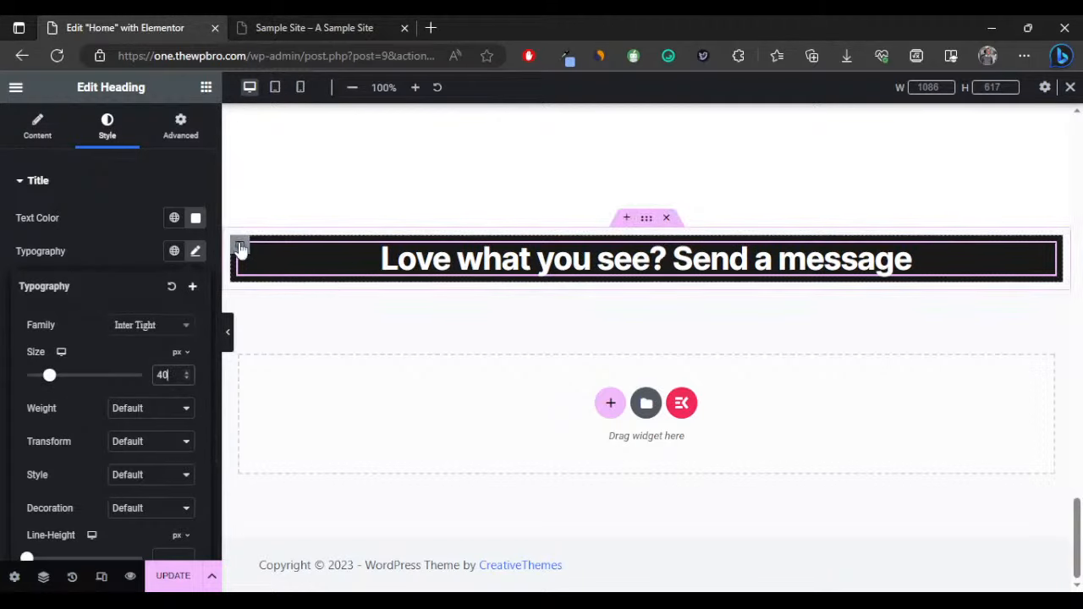
Give the dark container 50 px padding on all sides.
click(240, 247)
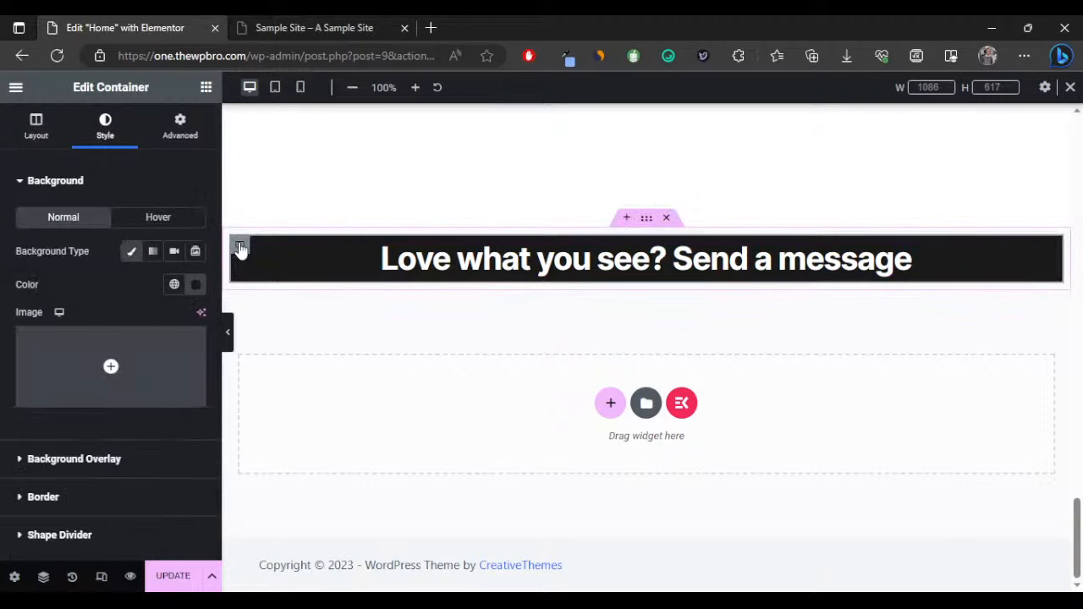
click(180, 123)
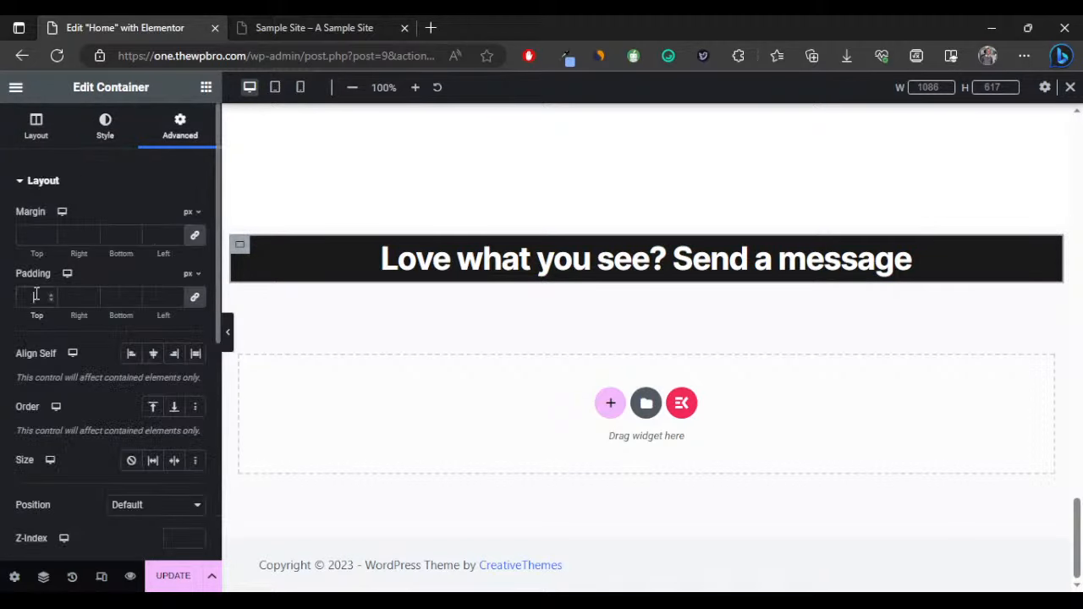
click(37, 293)
text(50)
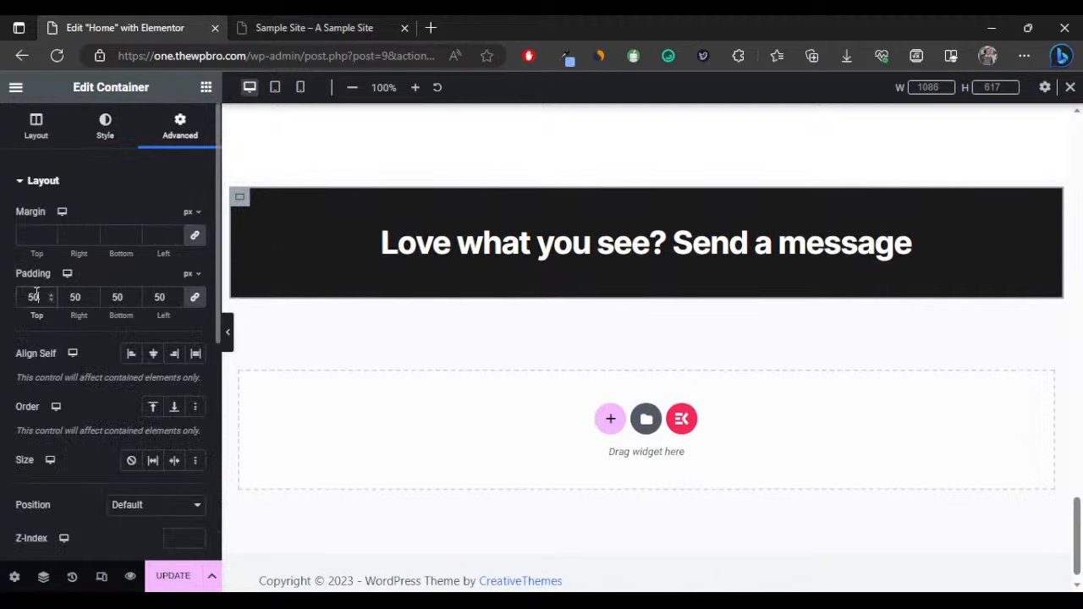
scroll(559, 243, up, 10)
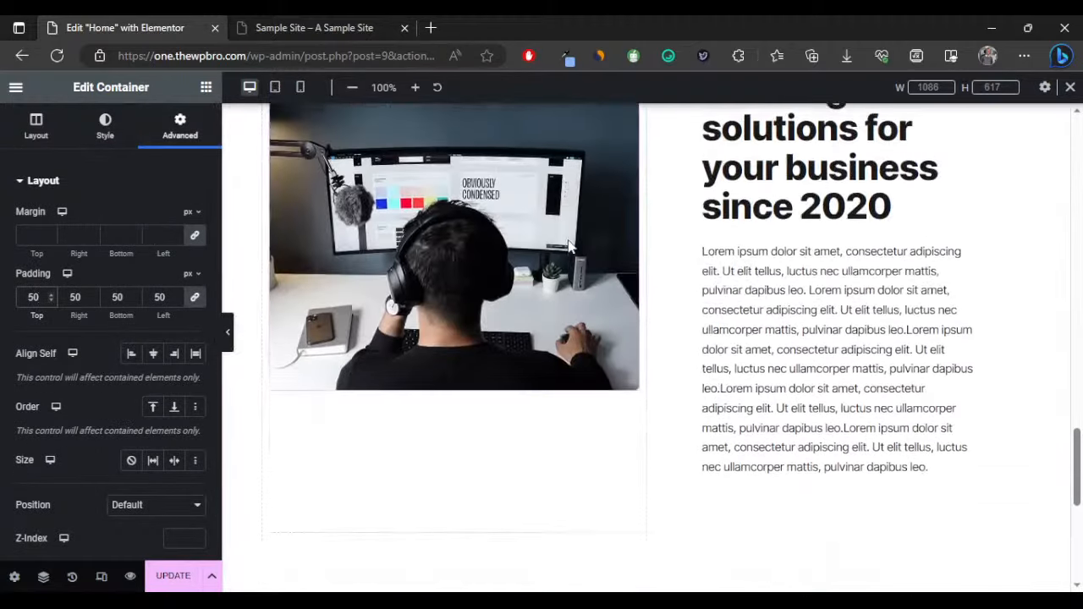
Copy the Our Services paragraph and paste it into the dark banner.
scroll(597, 306, up, 4)
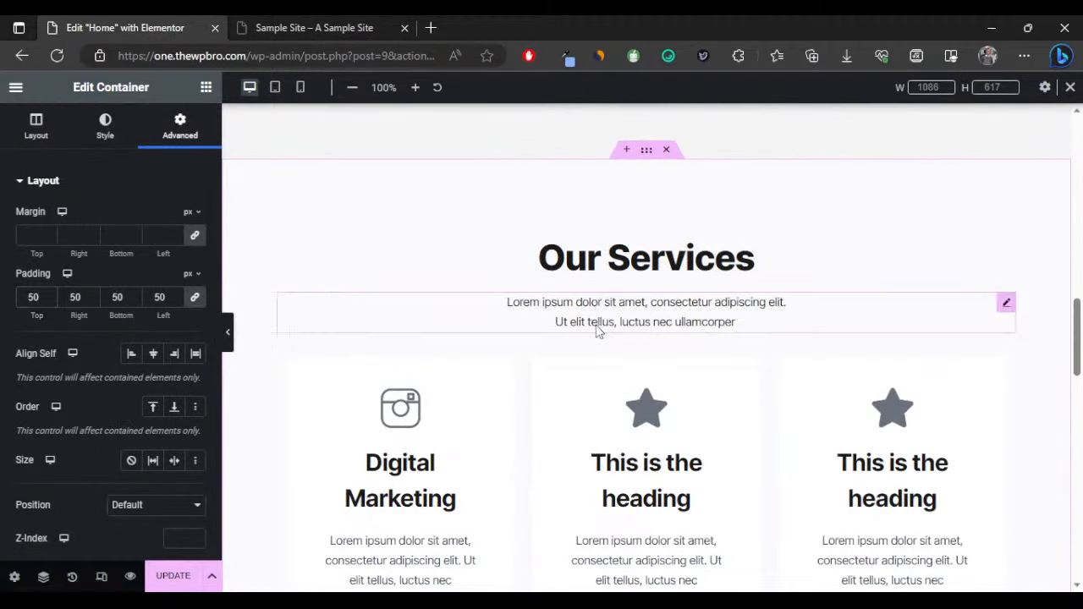
right_click(600, 327)
click(632, 355)
scroll(615, 351, down, 12)
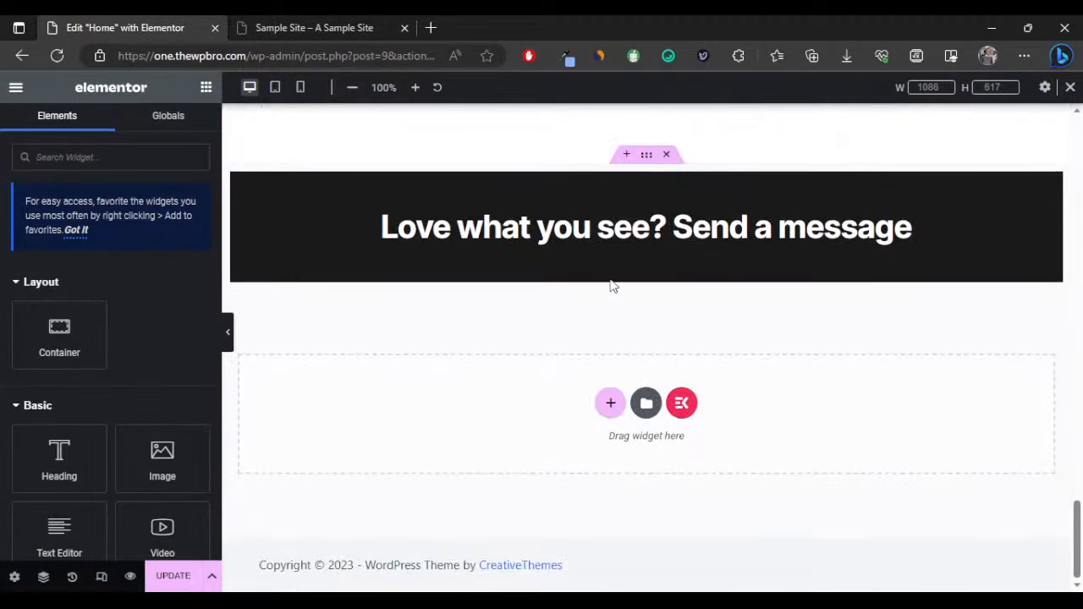
right_click(607, 260)
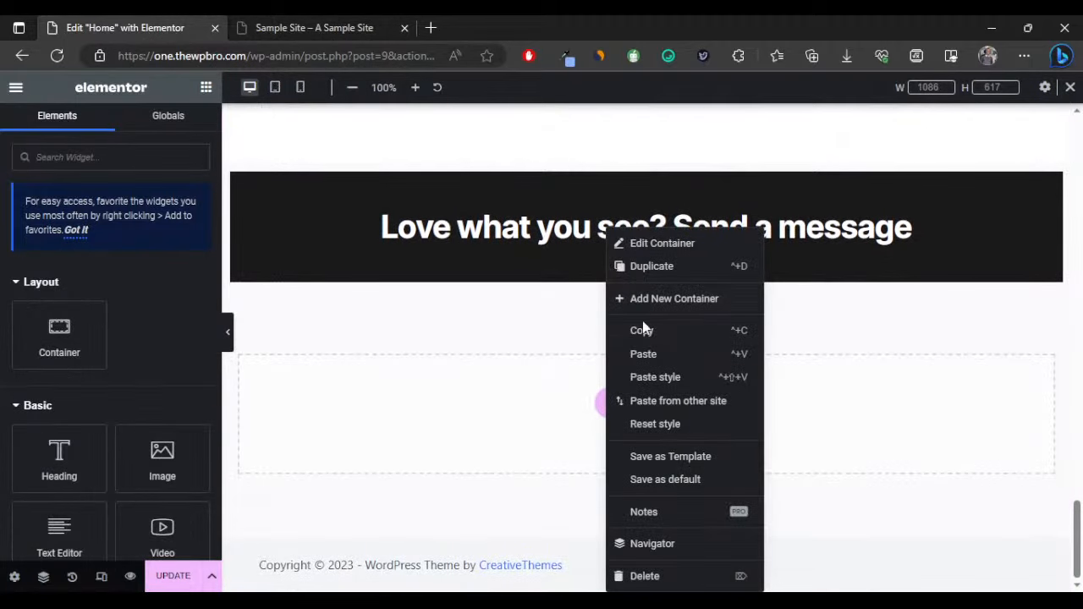
click(661, 354)
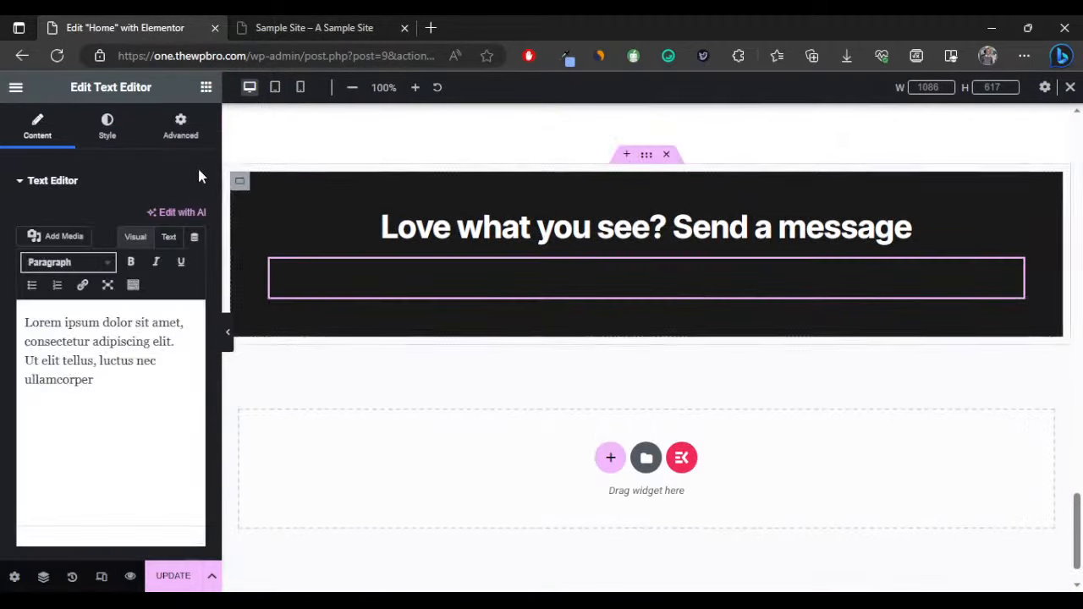
Set the pasted paragraph's text colour to white.
click(106, 127)
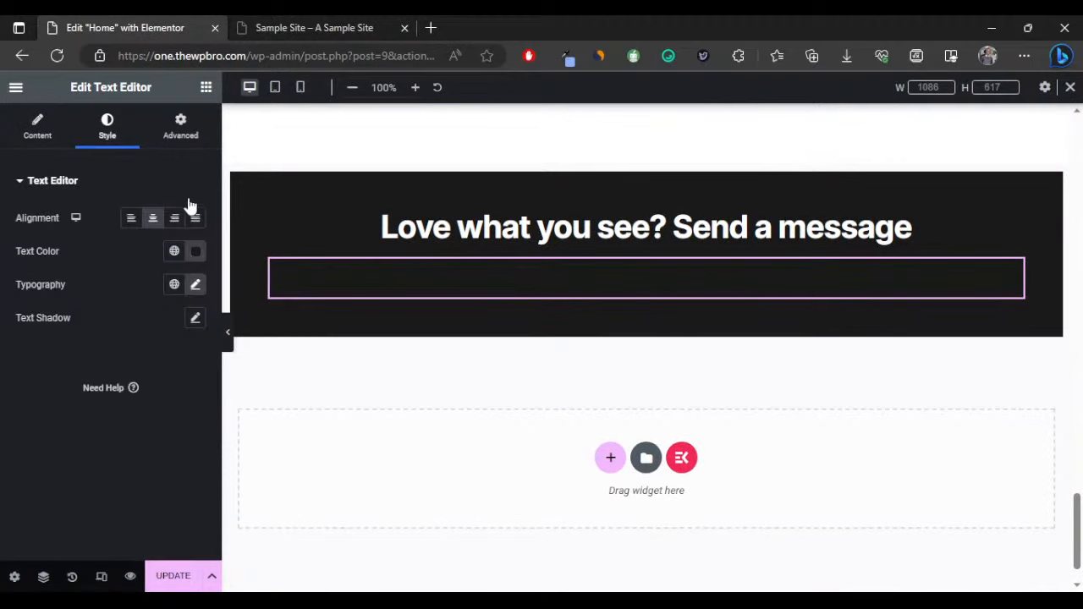
click(195, 252)
click(110, 318)
drag(83, 304, 53, 307)
click(54, 308)
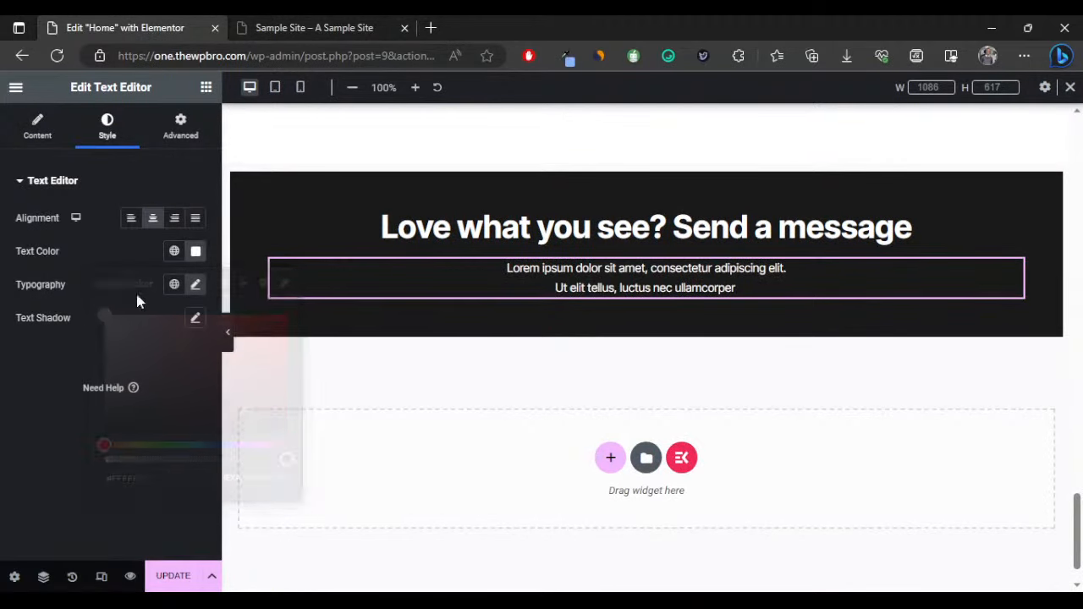
scroll(477, 243, up, 11)
scroll(526, 259, up, 10)
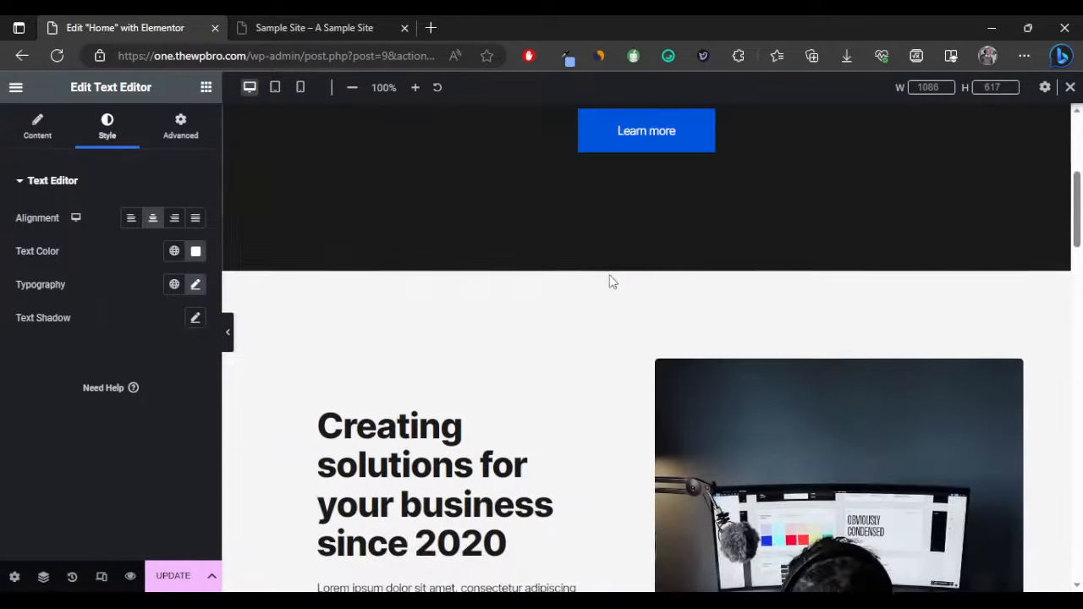
Copy the Learn more button into the dark banner and centre it.
right_click(653, 142)
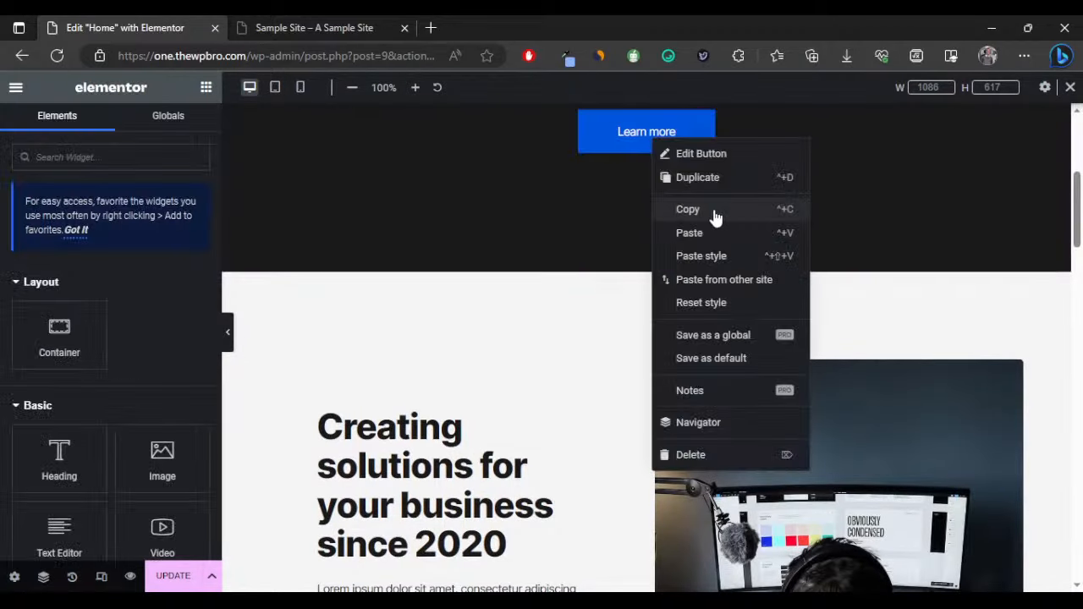
click(715, 210)
scroll(617, 317, down, 20)
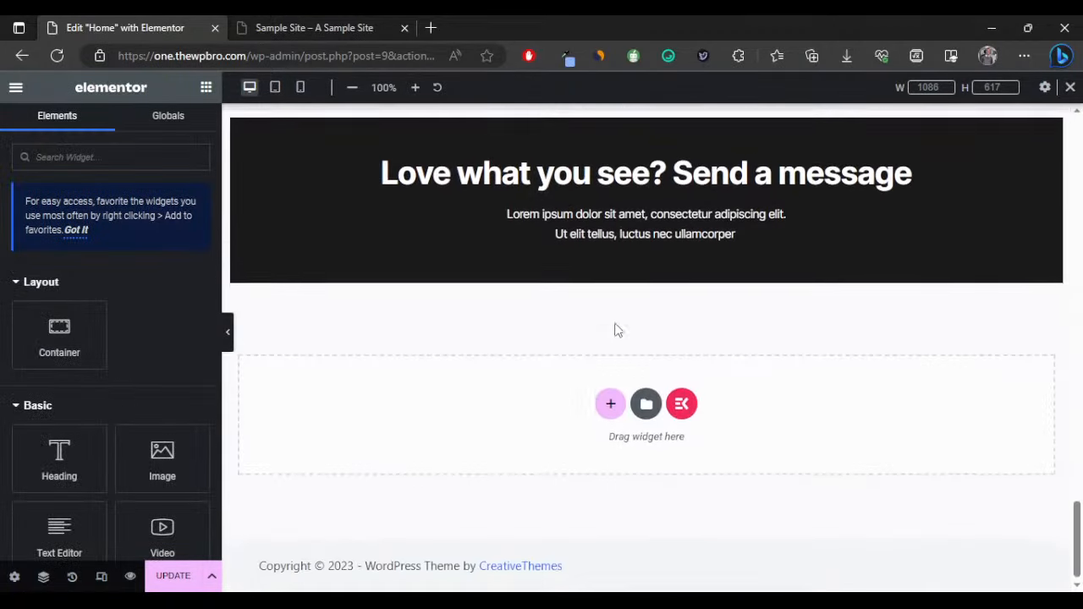
right_click(628, 244)
click(681, 355)
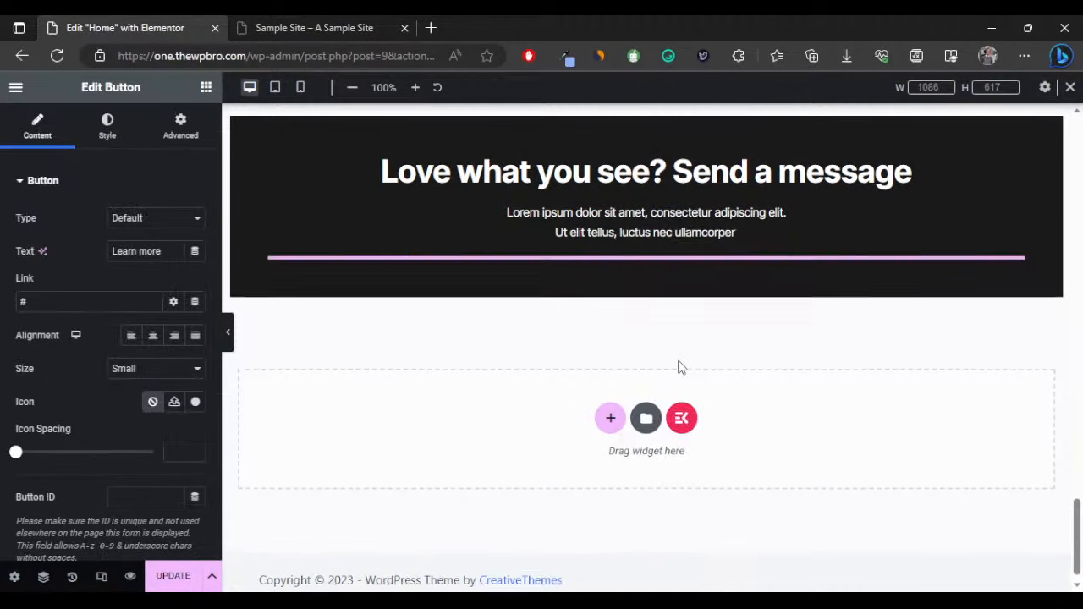
click(153, 335)
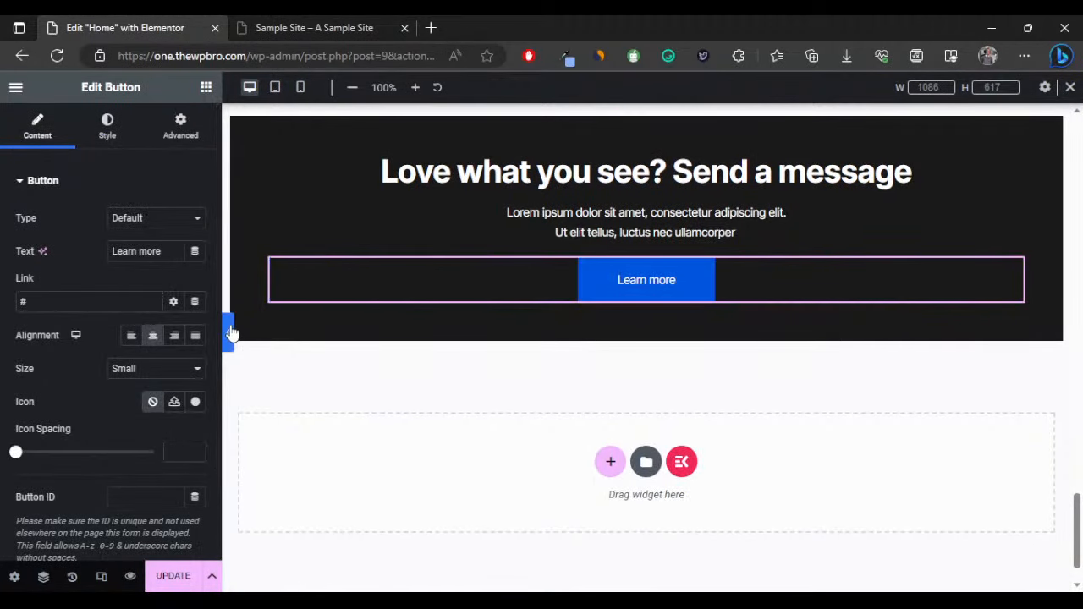
Change the button text to 'contact' and its link to a mailto e-mail address.
double_click(127, 252)
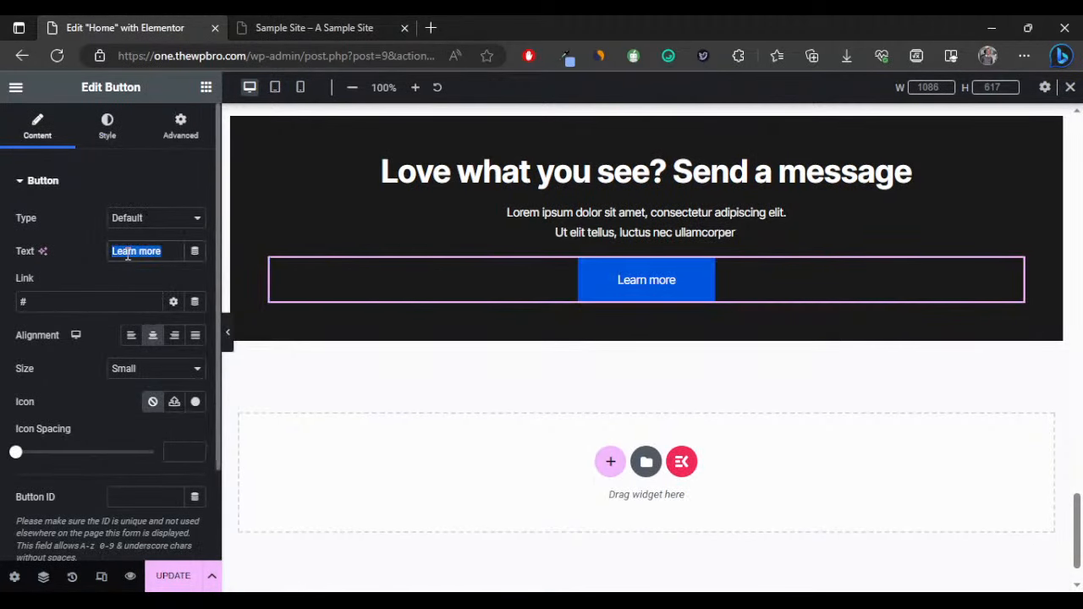
text(co)
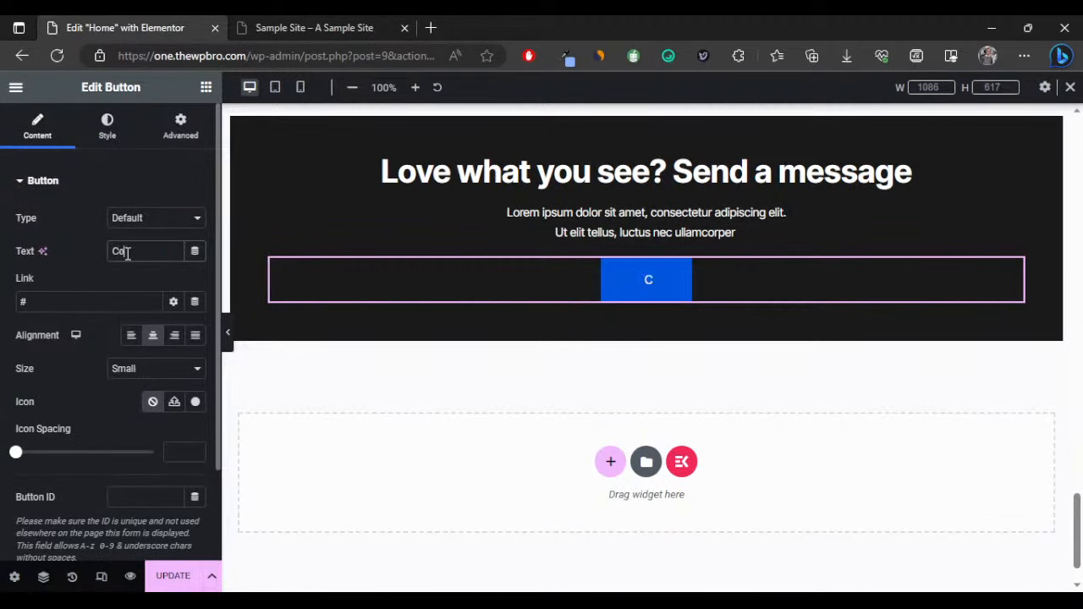
text(ntact)
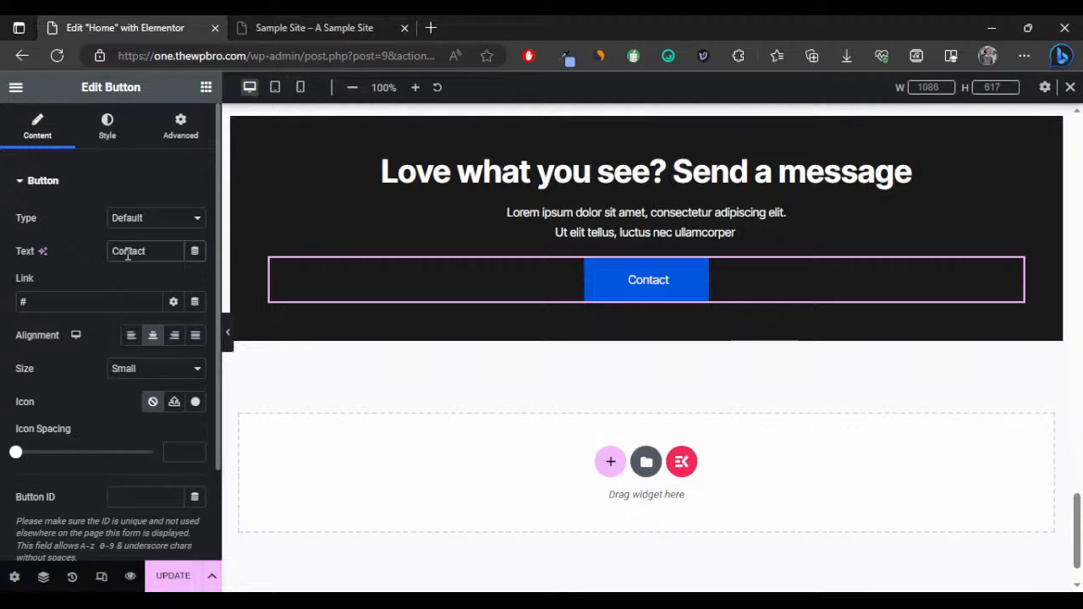
drag(29, 300, 22, 296)
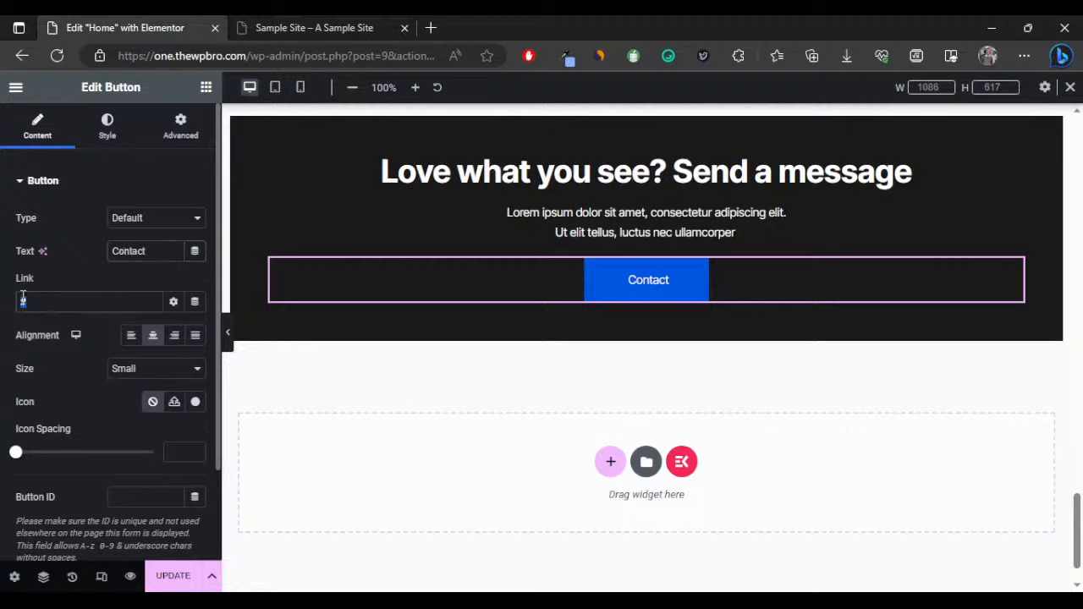
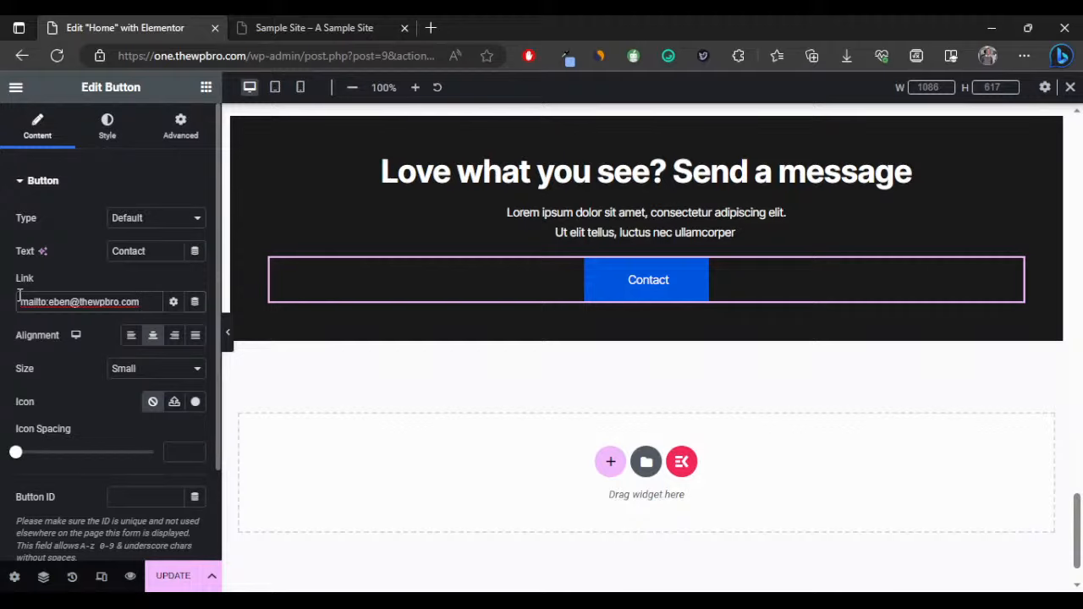
Give the Contact button a 10 px border radius.
click(227, 331)
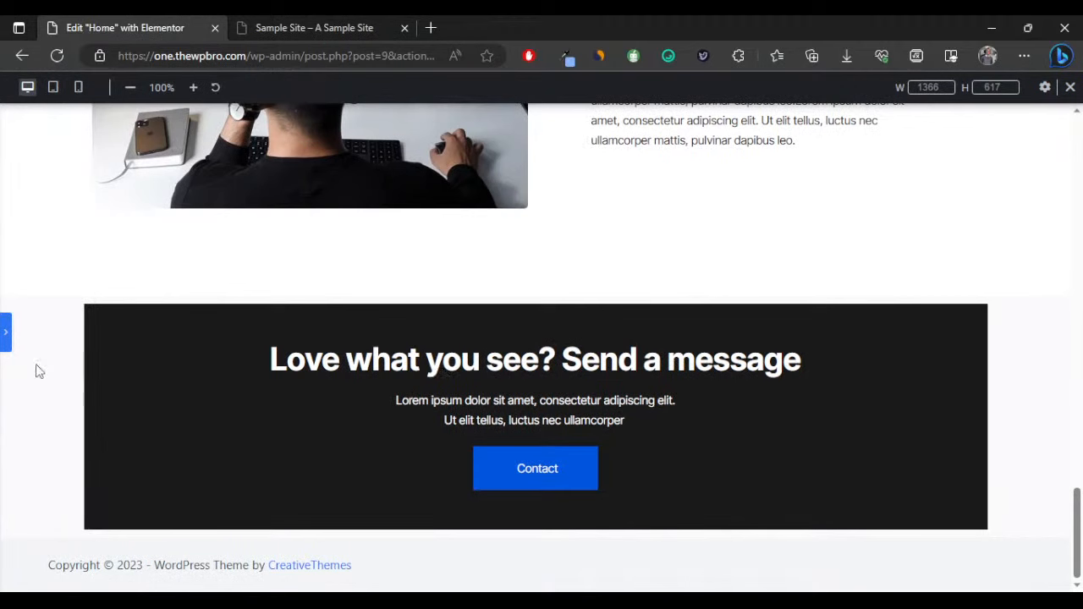
click(5, 331)
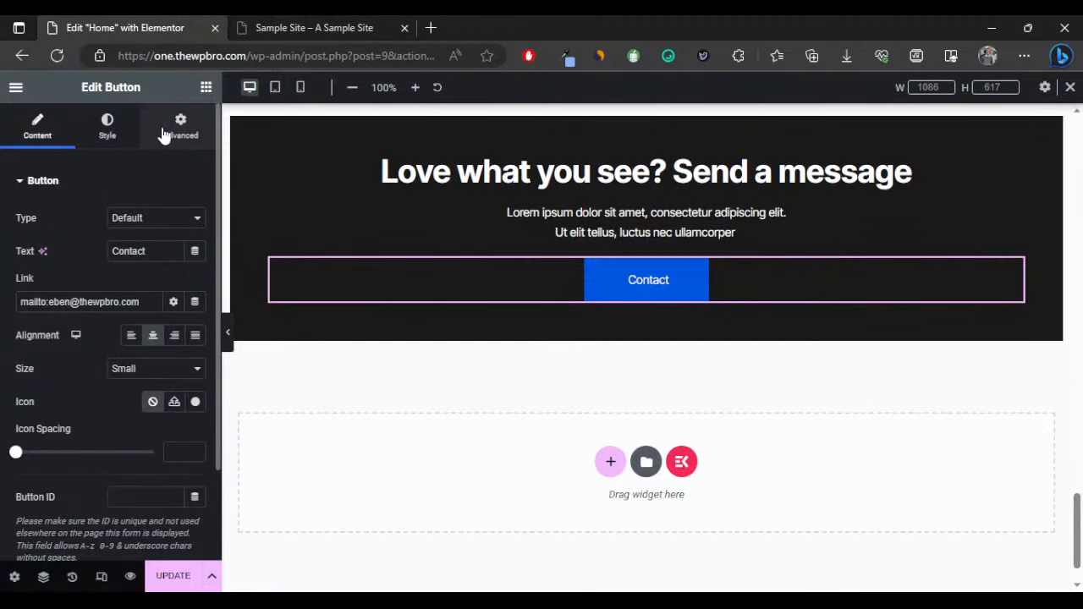
click(165, 133)
click(121, 145)
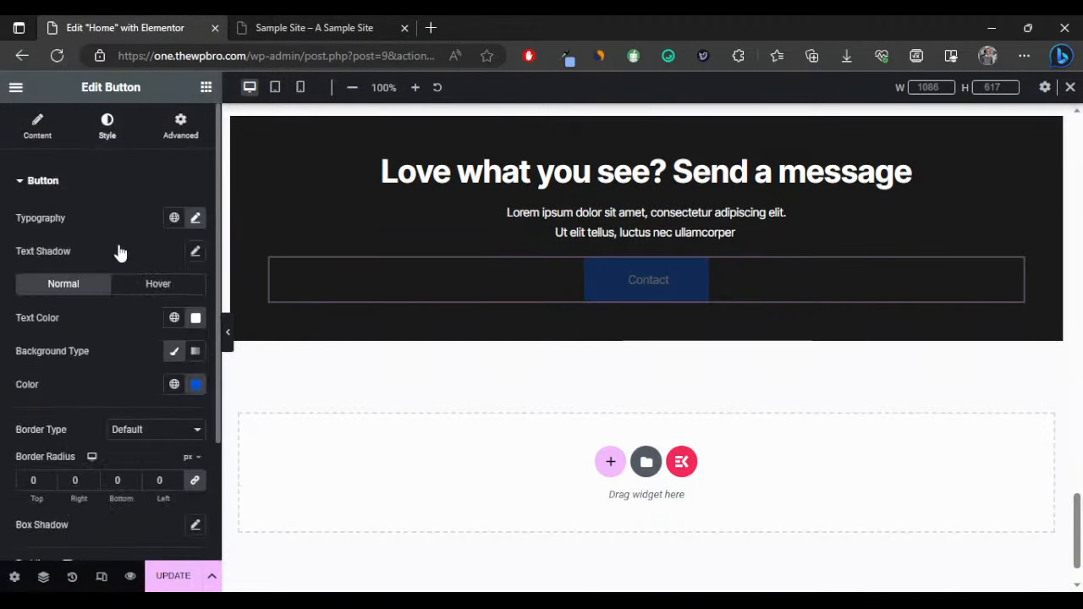
scroll(29, 350, down, 3)
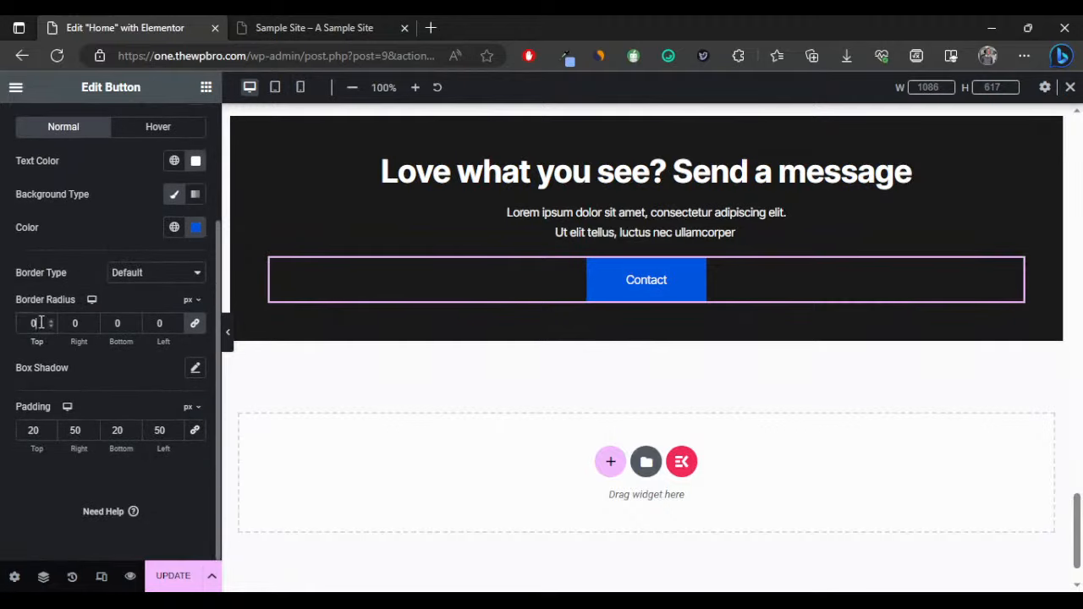
double_click(40, 323)
text(10)
Preview the rounded button, then clear the border radius back to empty.
click(227, 332)
click(5, 339)
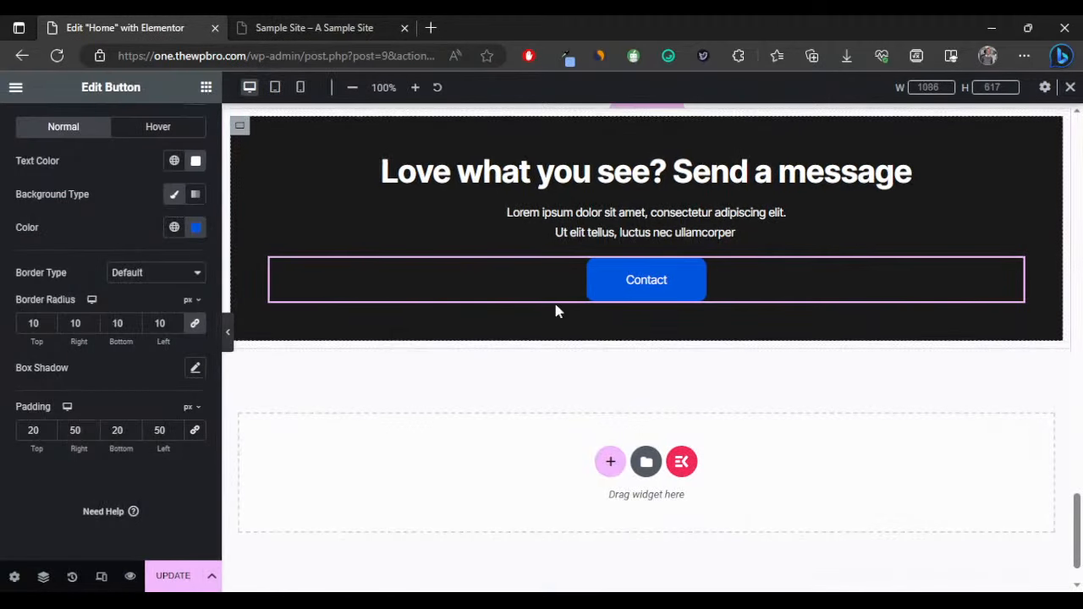
double_click(34, 322)
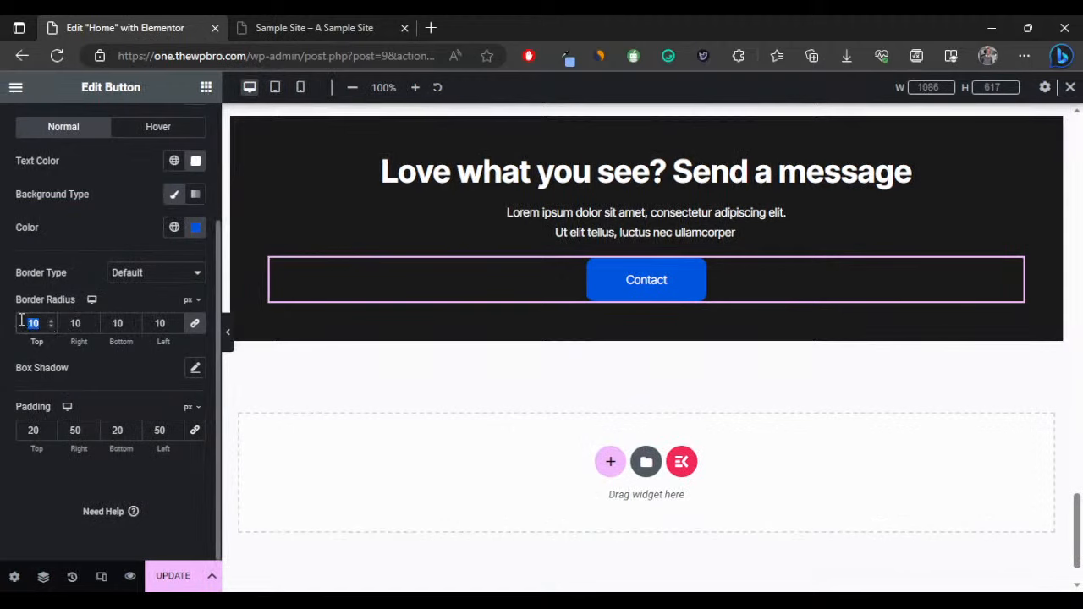
key(BackSpace)
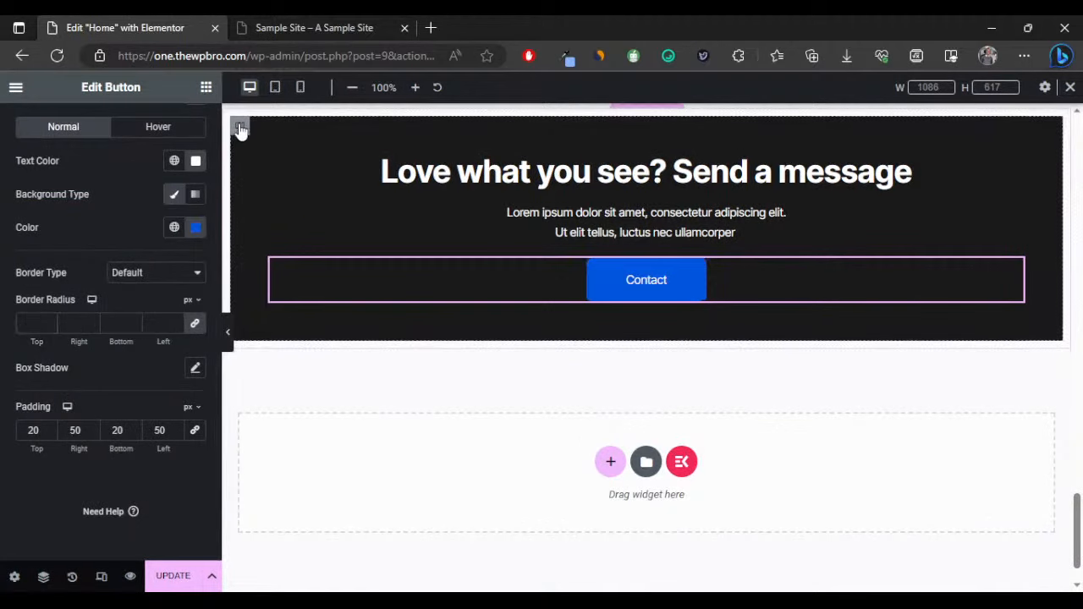
Set a 10 px border radius on the dark 'Love what you see? Send a message' container.
click(241, 129)
click(178, 127)
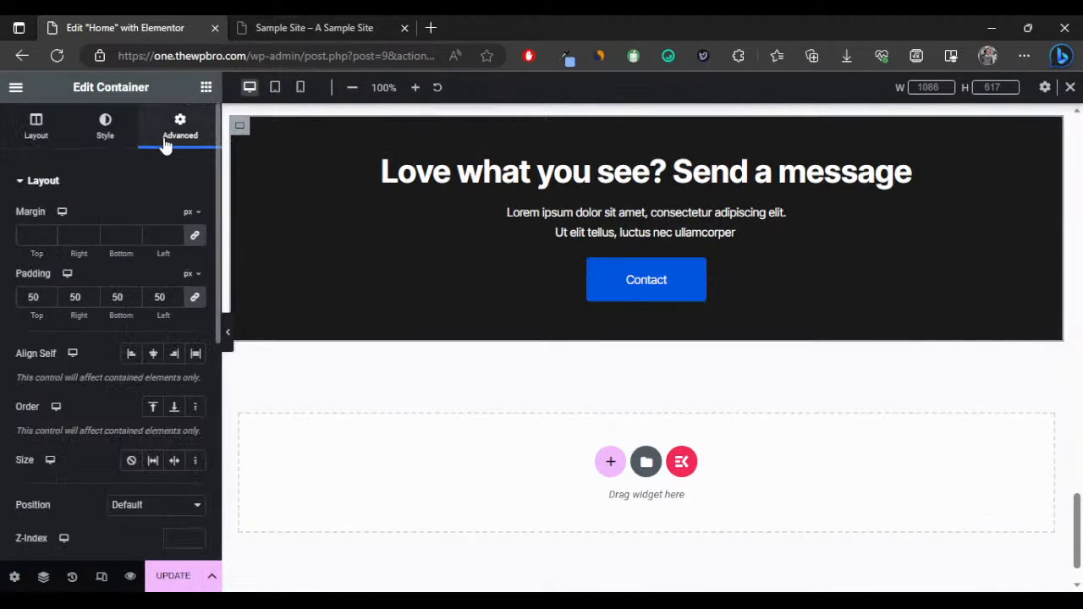
click(116, 137)
scroll(84, 338, down, 2)
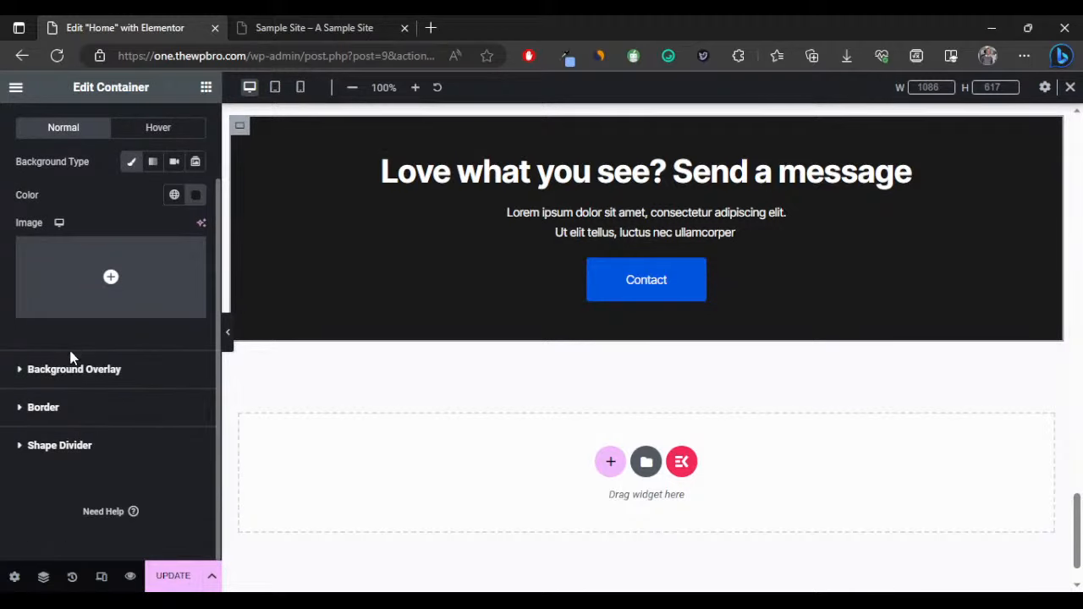
click(42, 407)
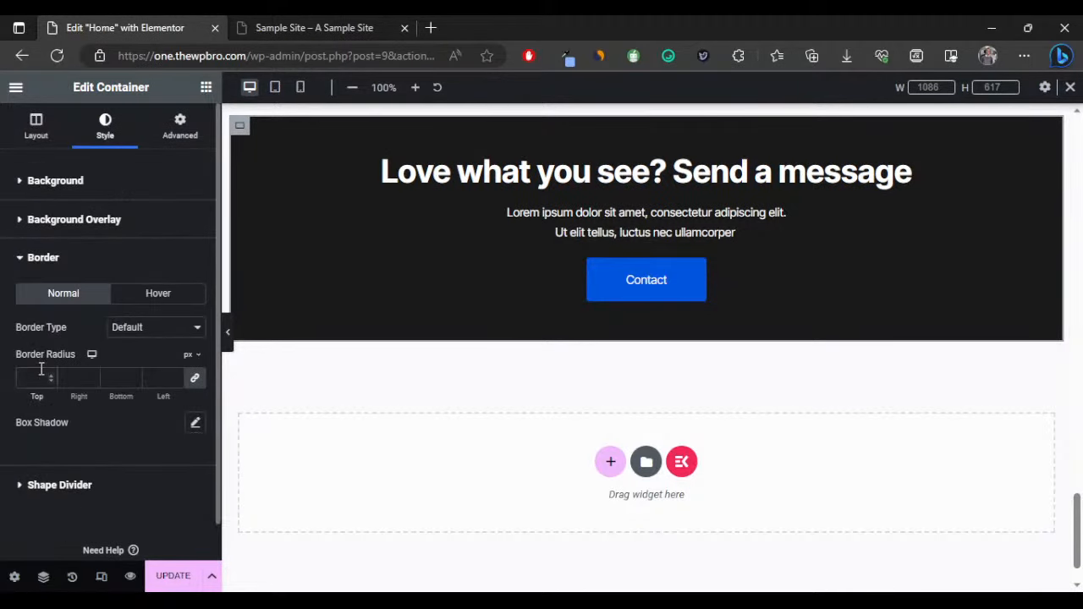
click(41, 370)
text(10)
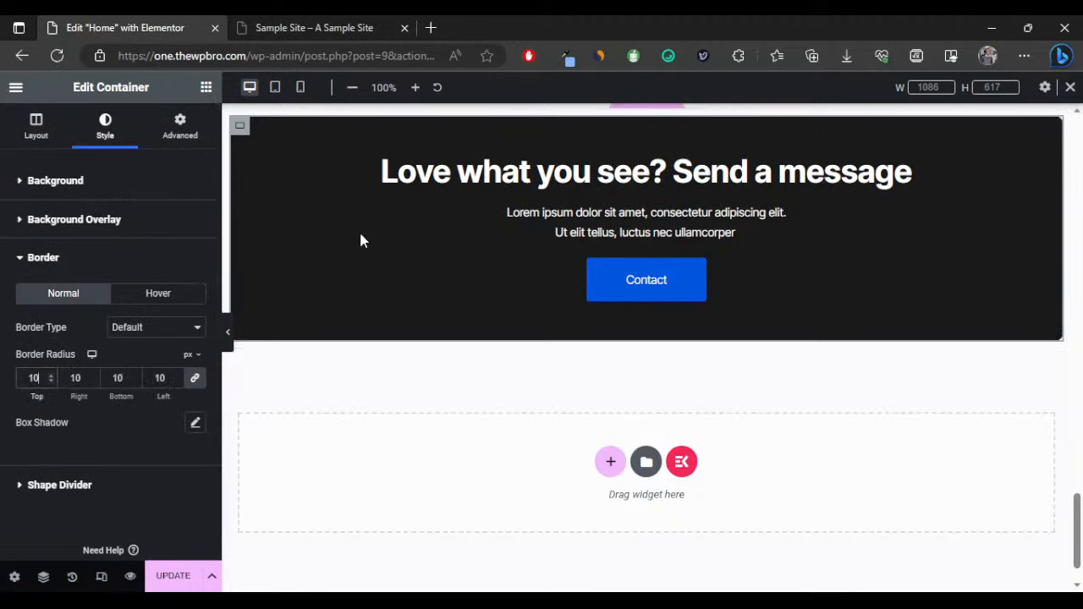
scroll(592, 180, up, 1)
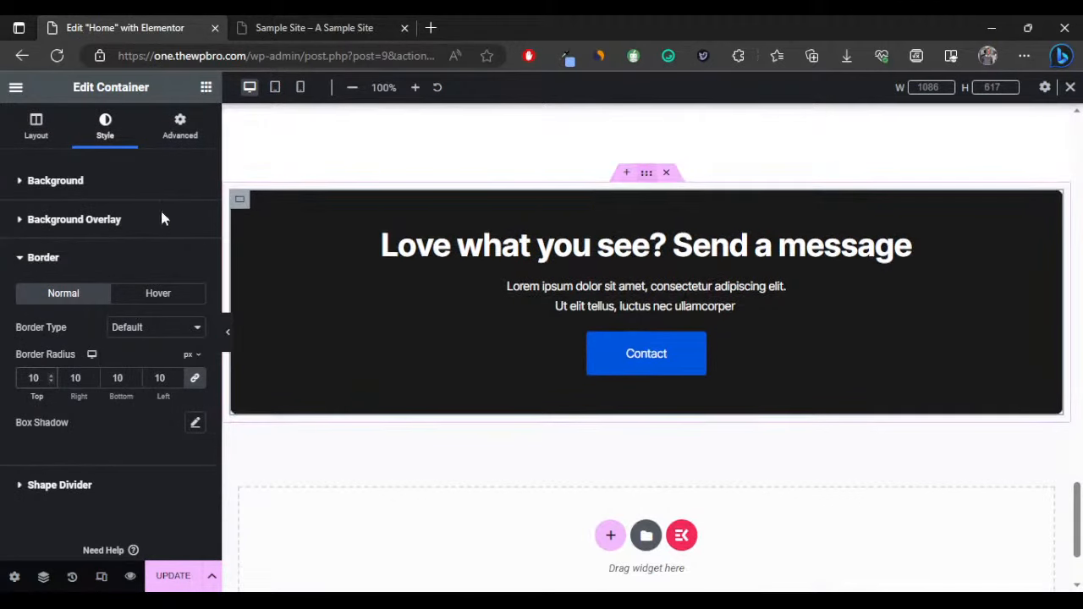
Pad the contact section container 100 px top and bottom, 50 px left and right.
click(179, 131)
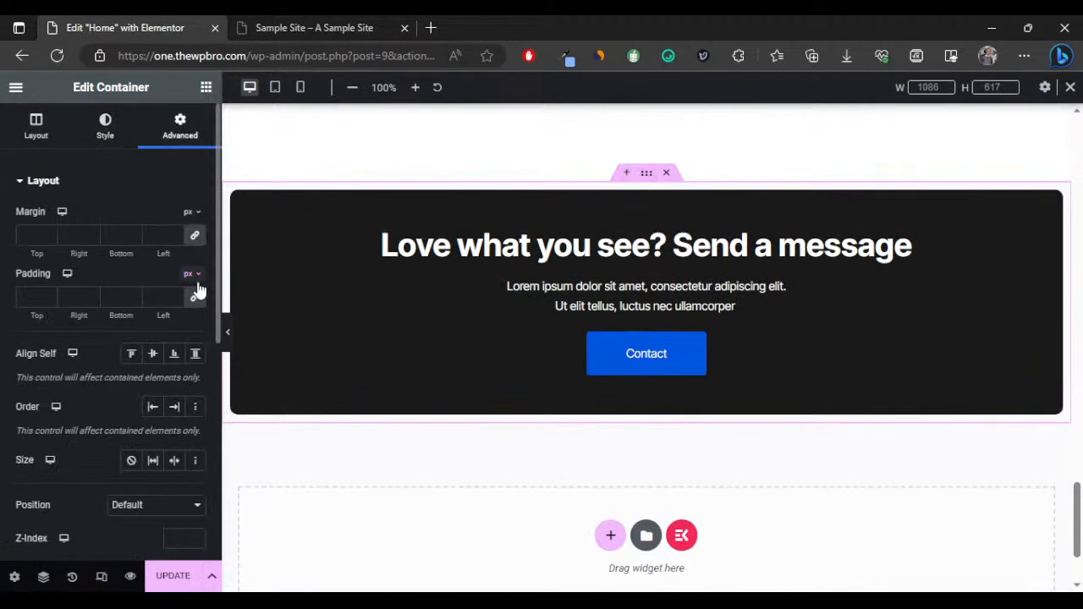
click(29, 296)
text(100)
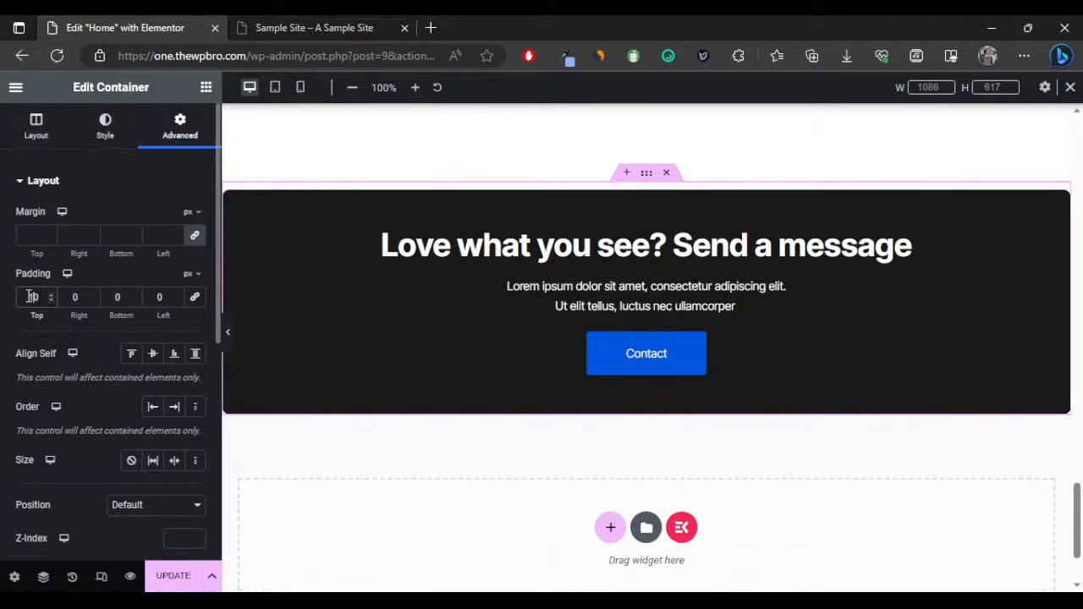
click(75, 297)
text(50)
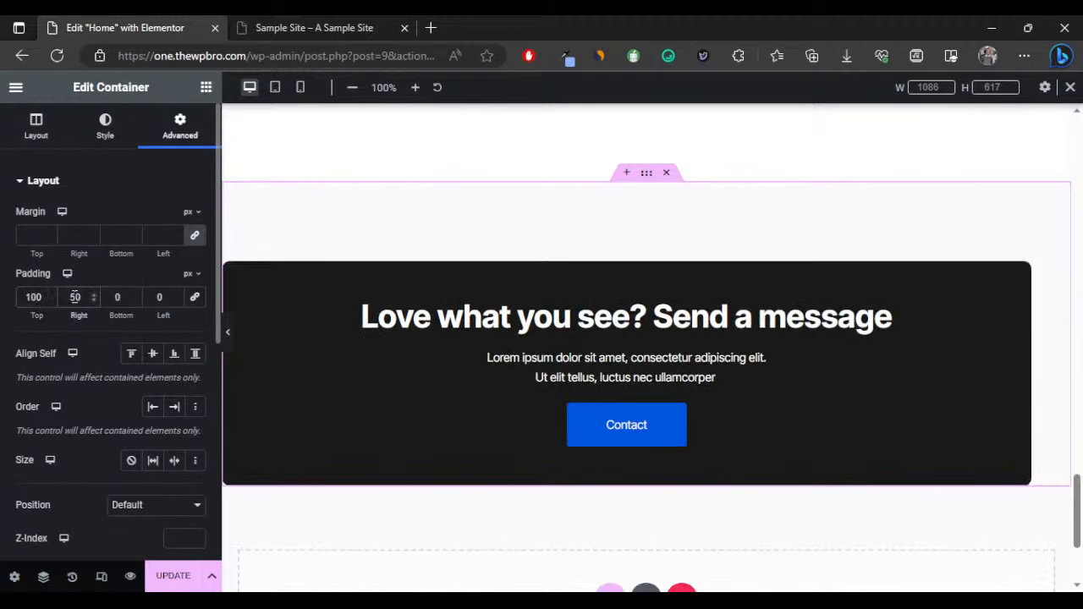
click(152, 297)
text(5)
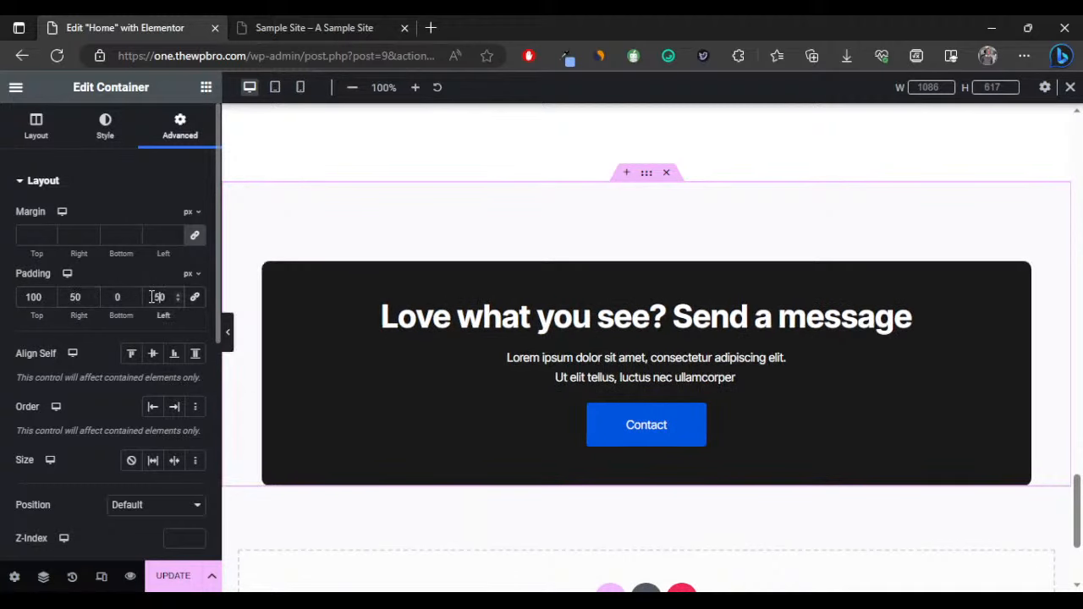
click(116, 291)
text(100)
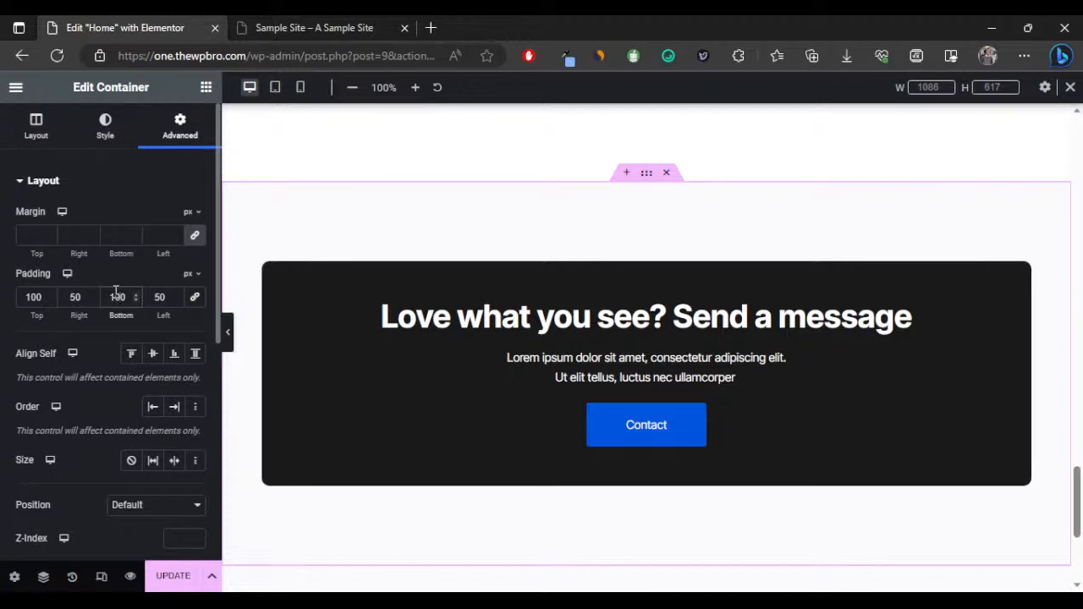
Preview the padded contact section with the editing panel collapsed, then restore the panel.
click(228, 336)
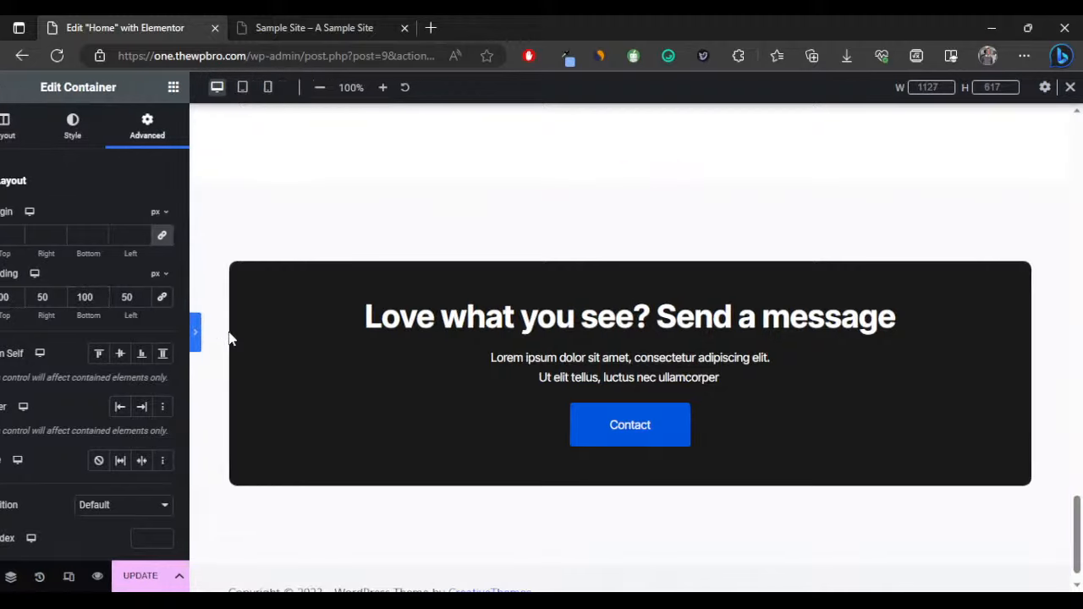
scroll(543, 402, up, 5)
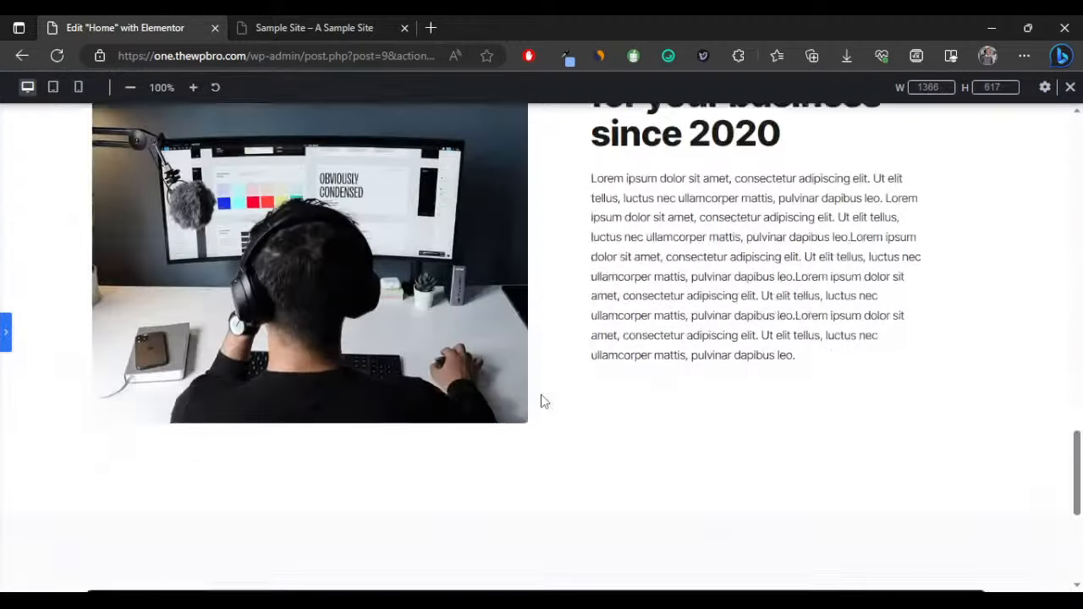
scroll(541, 401, down, 5)
click(6, 339)
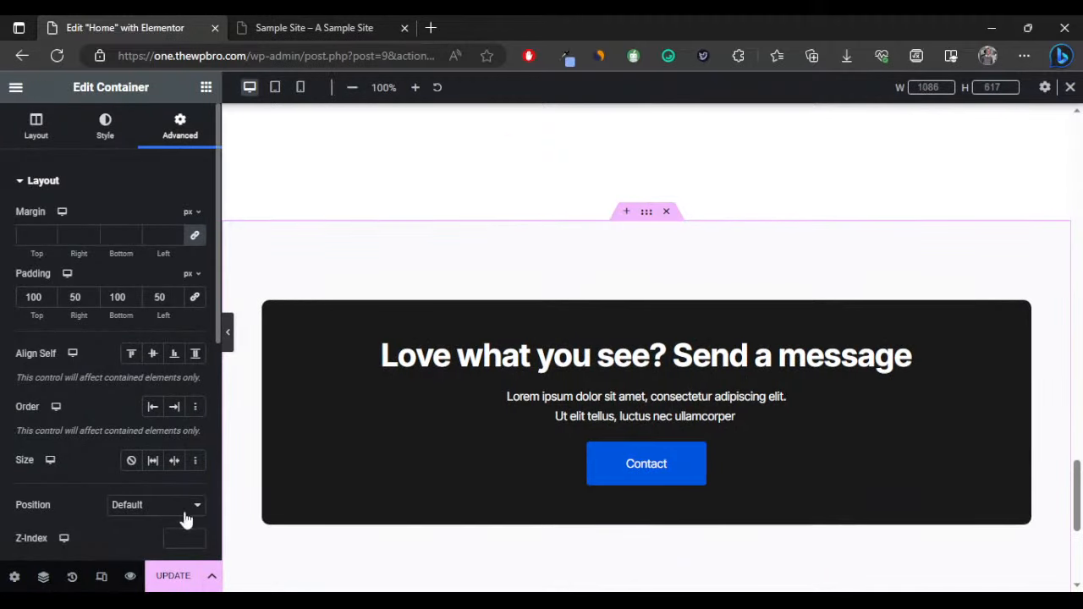
Switch the preview to tablet width and scroll to the Our Services section.
click(101, 576)
click(275, 87)
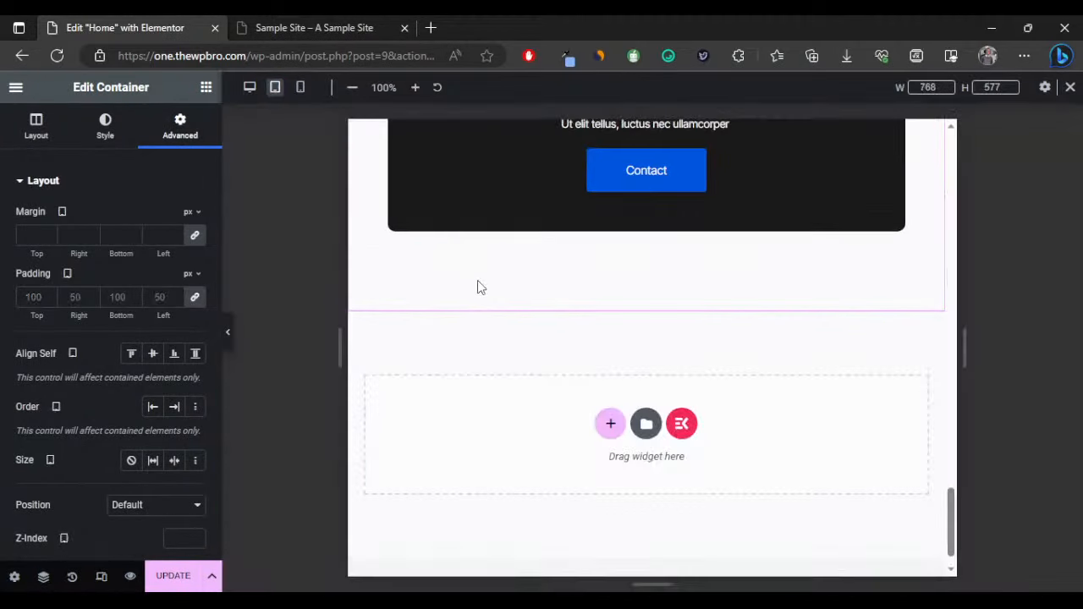
scroll(743, 336, up, 4)
scroll(733, 336, down, 4)
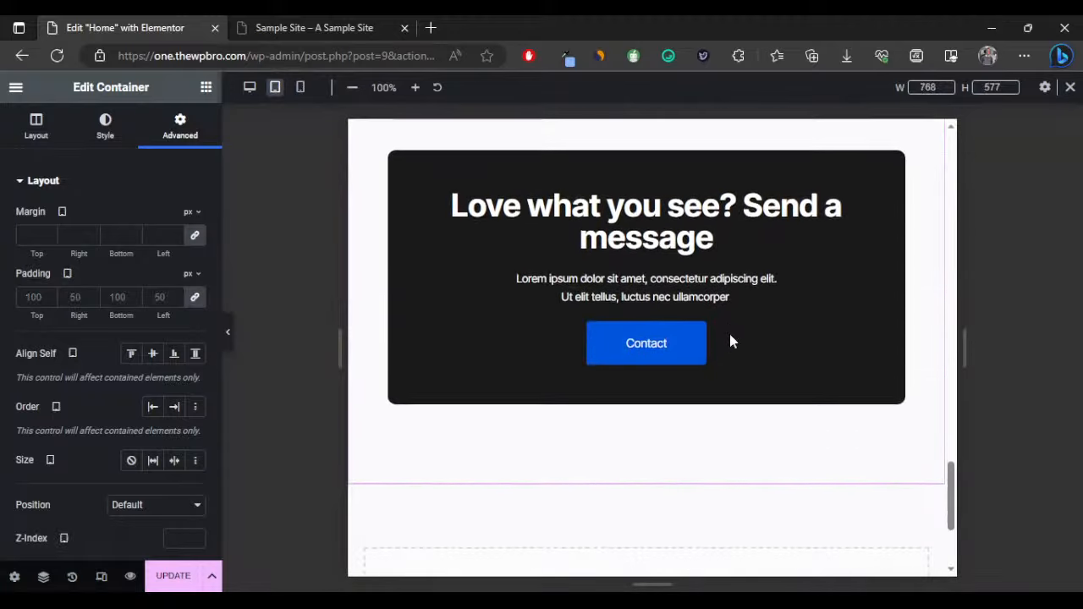
scroll(679, 360, up, 5)
scroll(679, 361, up, 7)
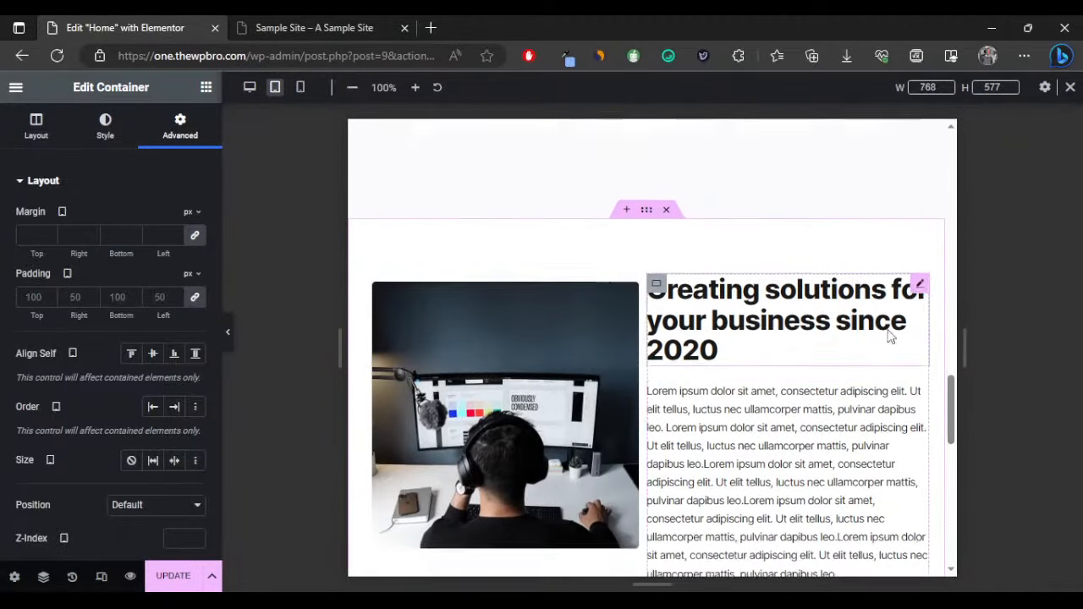
scroll(775, 347, up, 2)
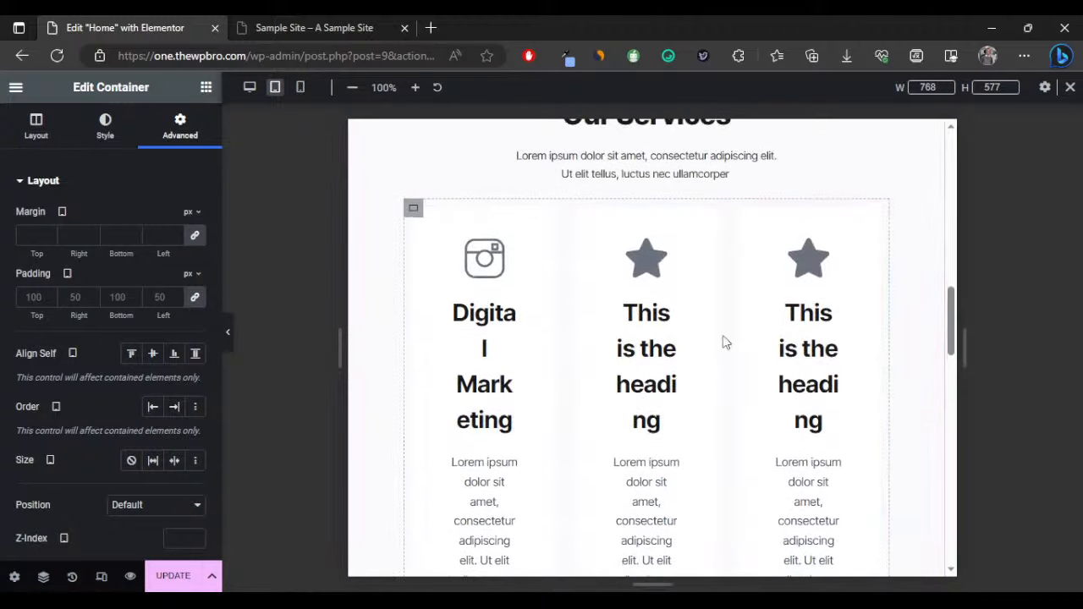
scroll(576, 242, up, 2)
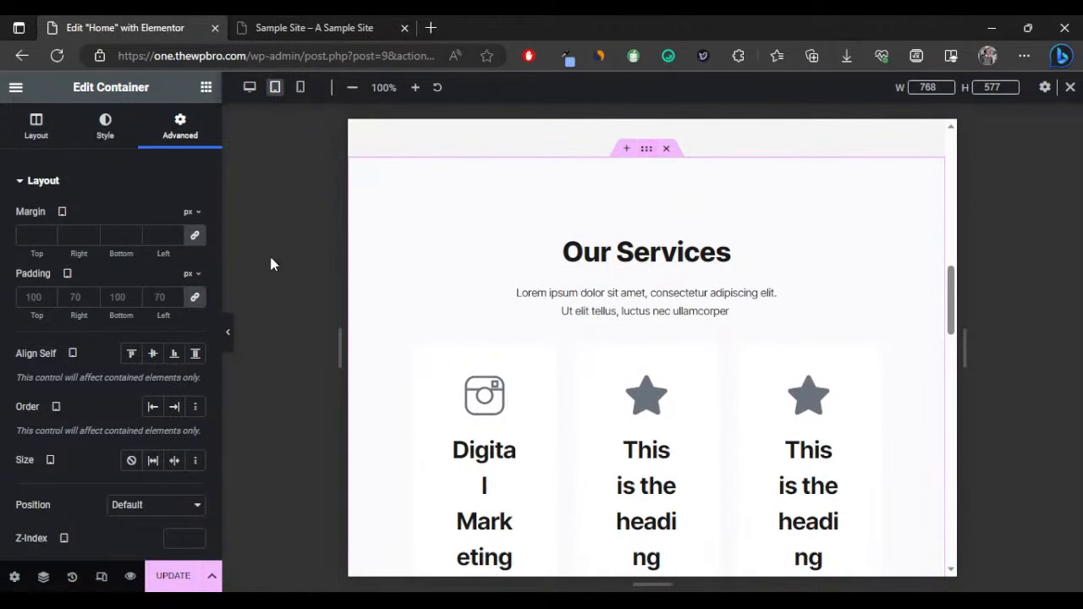
Reset the service cards container's padding to 0.
click(194, 297)
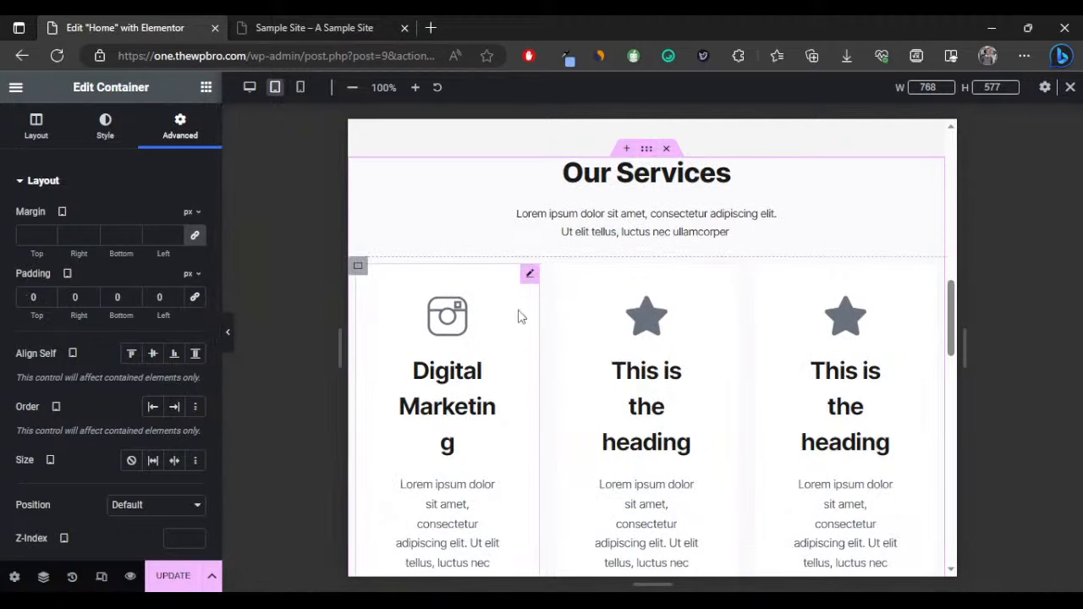
scroll(825, 325, down, 4)
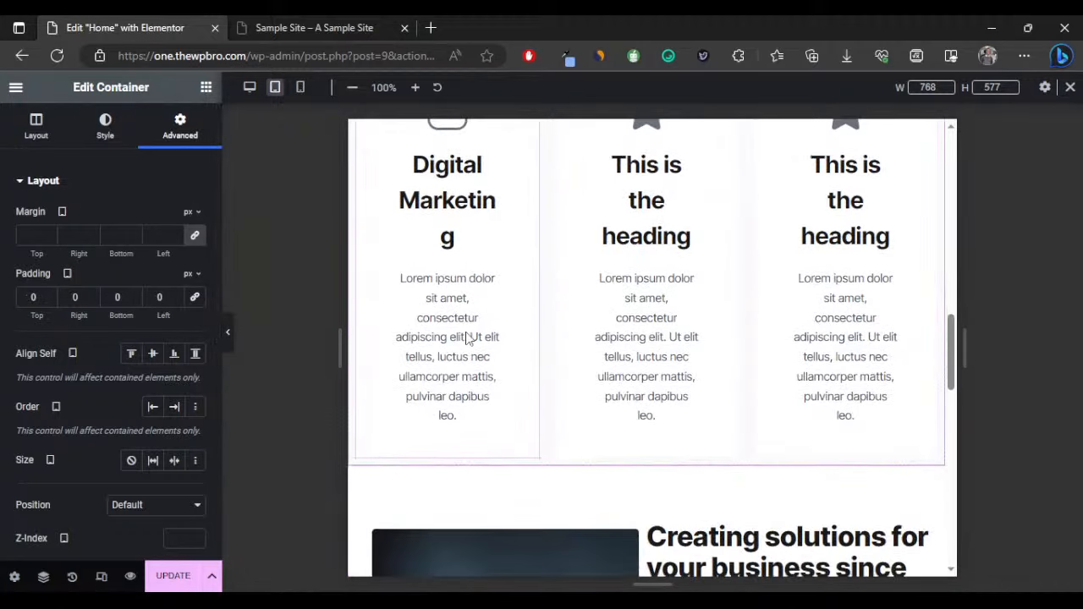
scroll(565, 314, up, 4)
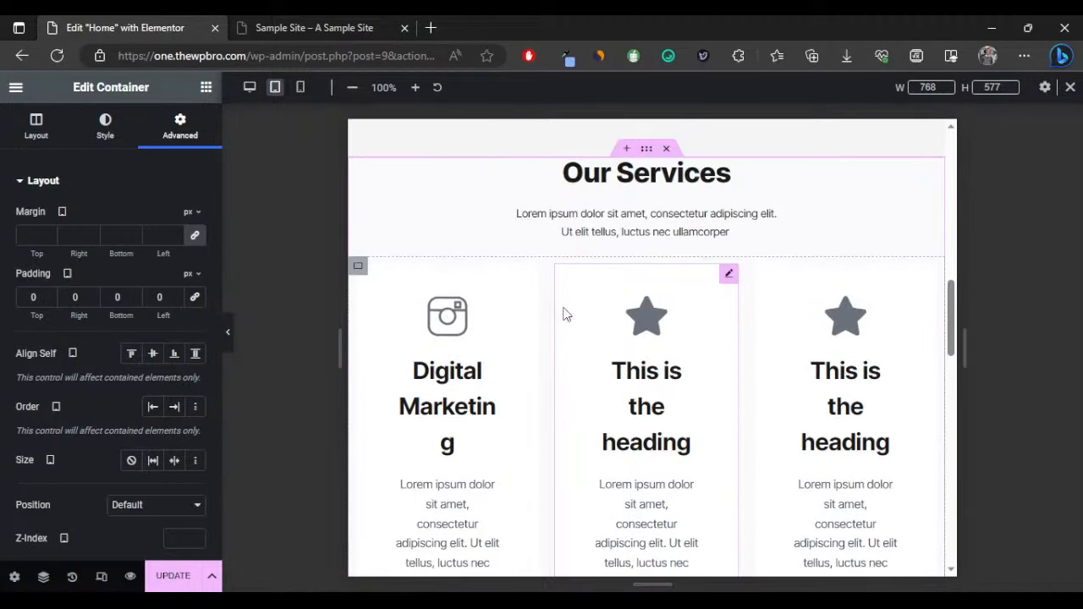
Make the service cards container a grid with 1 column for tablet.
click(360, 267)
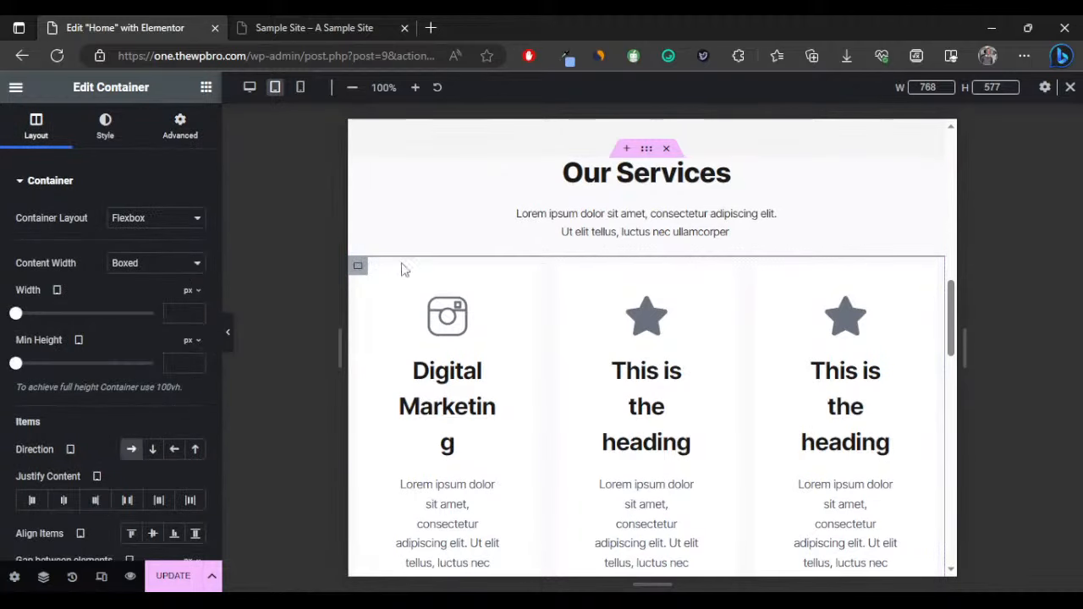
click(145, 253)
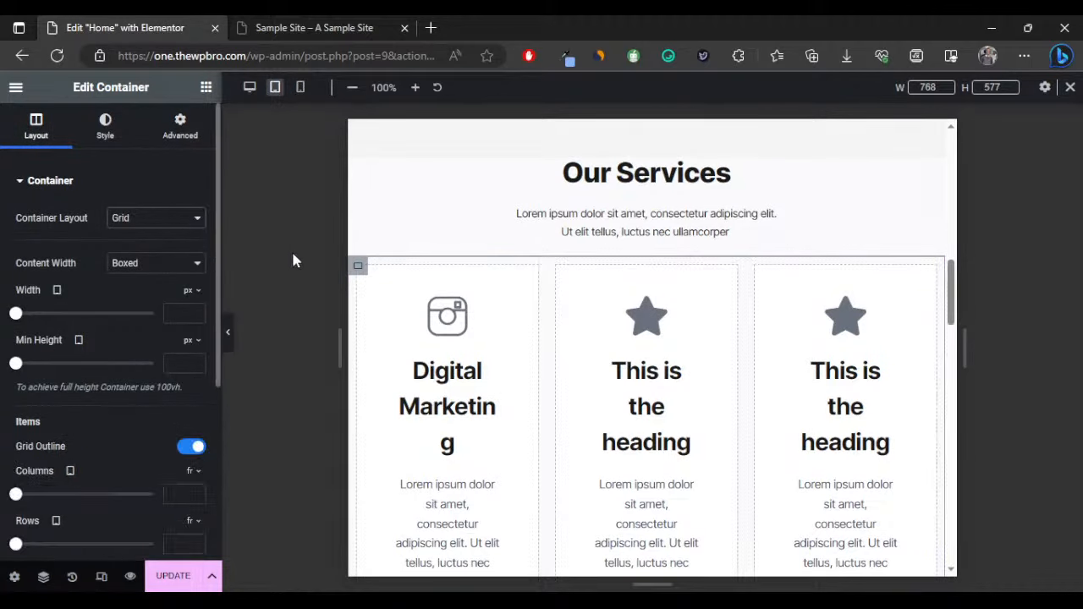
scroll(116, 310, down, 3)
scroll(124, 271, up, 2)
scroll(127, 264, down, 3)
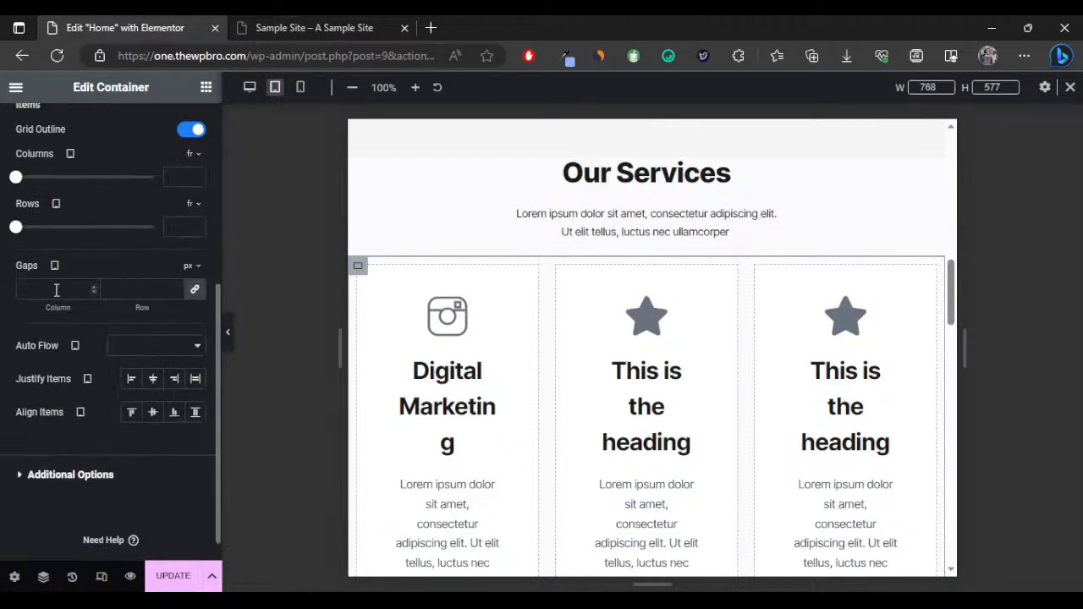
scroll(58, 271, up, 1)
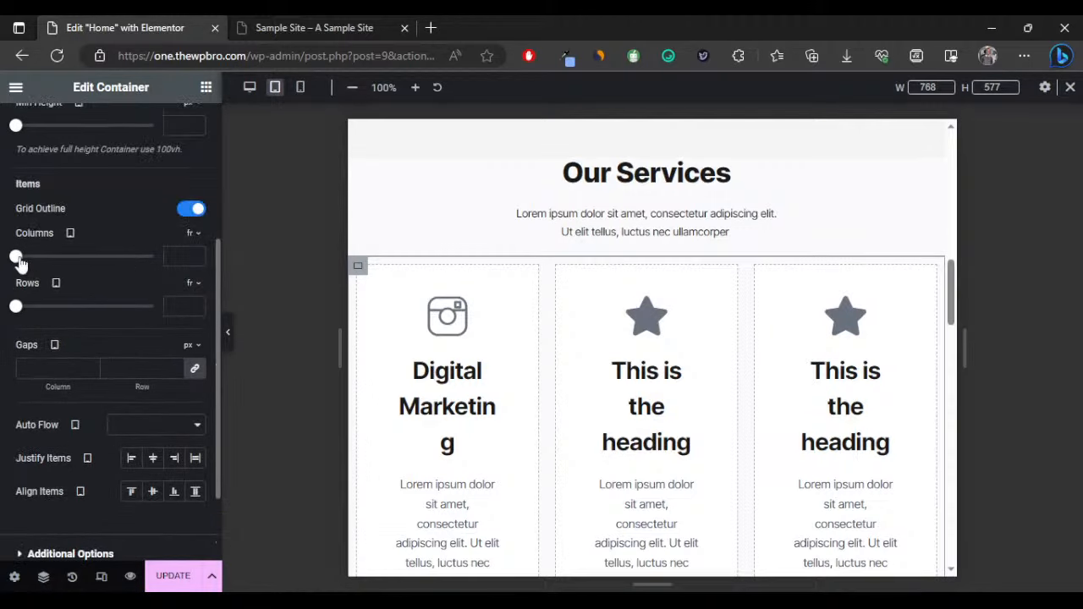
drag(26, 264, 19, 266)
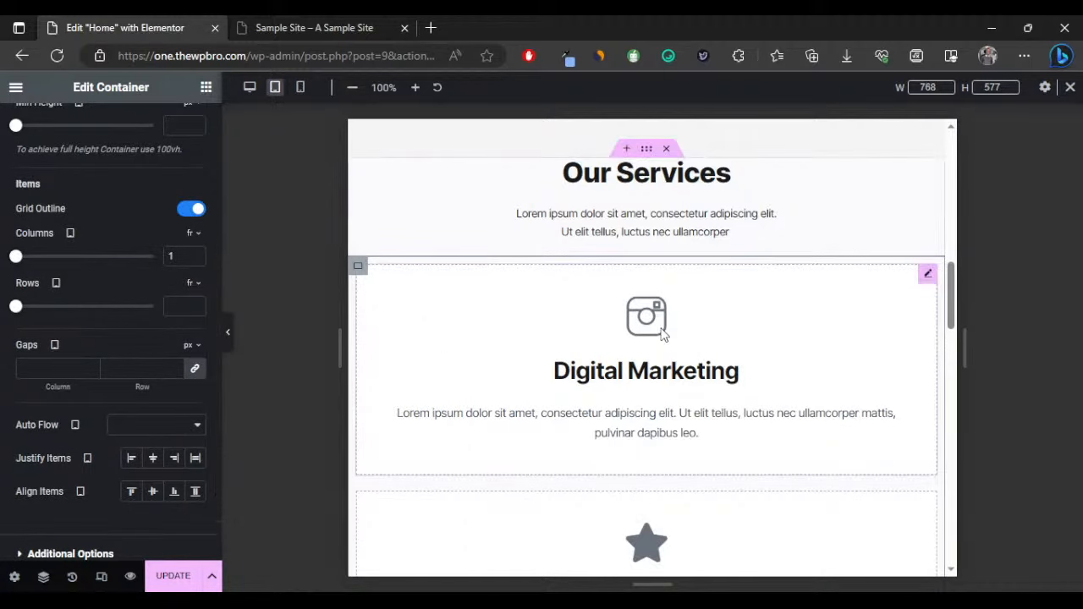
scroll(661, 336, down, 2)
scroll(661, 335, down, 5)
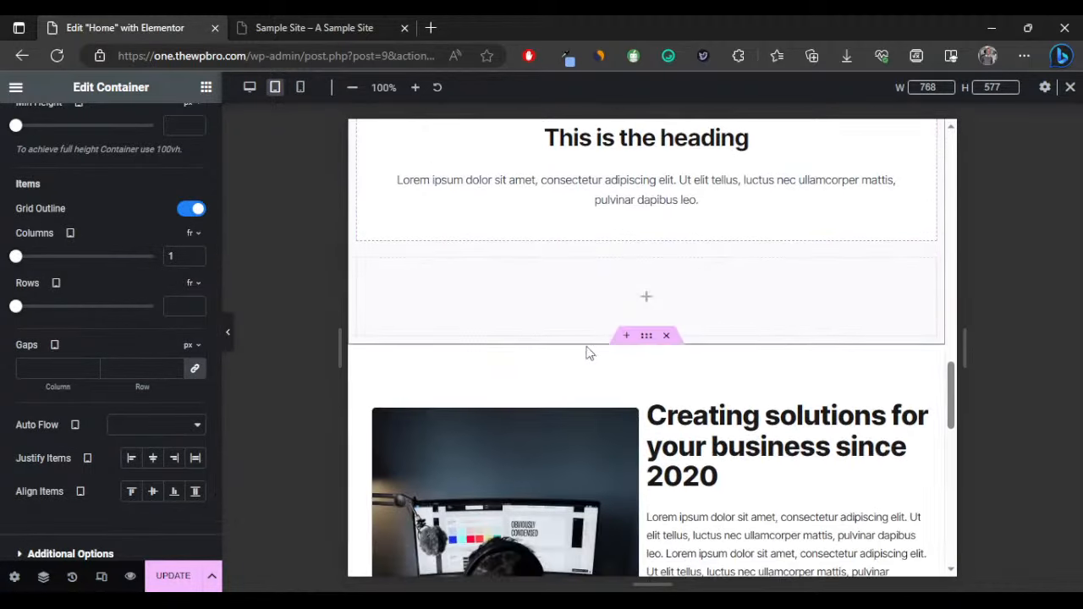
Preview the stacked service cards in tablet view, then restore the settings panel.
click(227, 333)
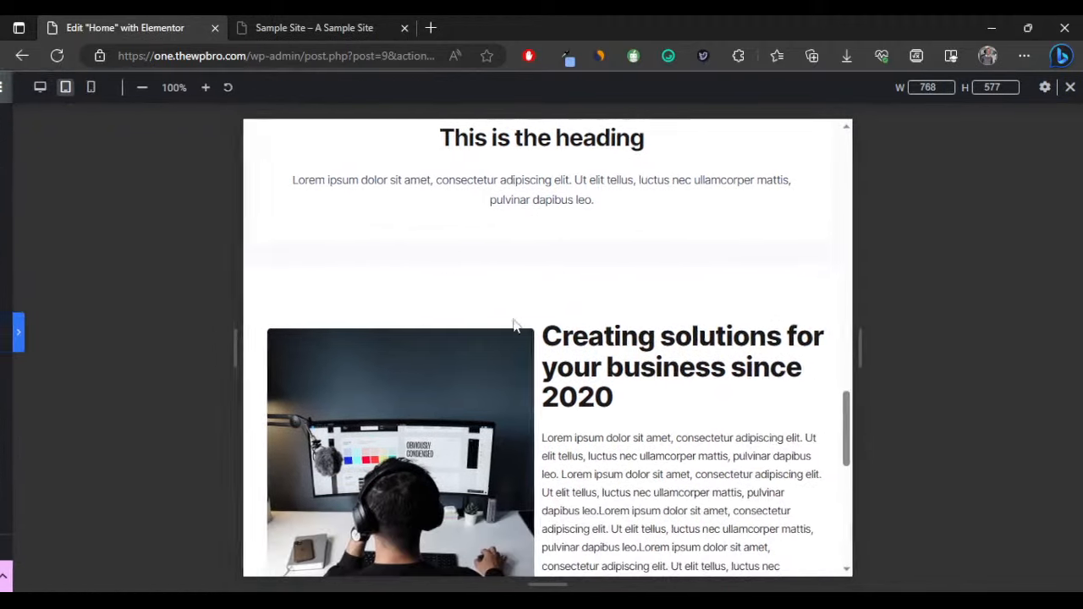
scroll(516, 321, up, 5)
scroll(531, 322, up, 4)
scroll(525, 325, down, 2)
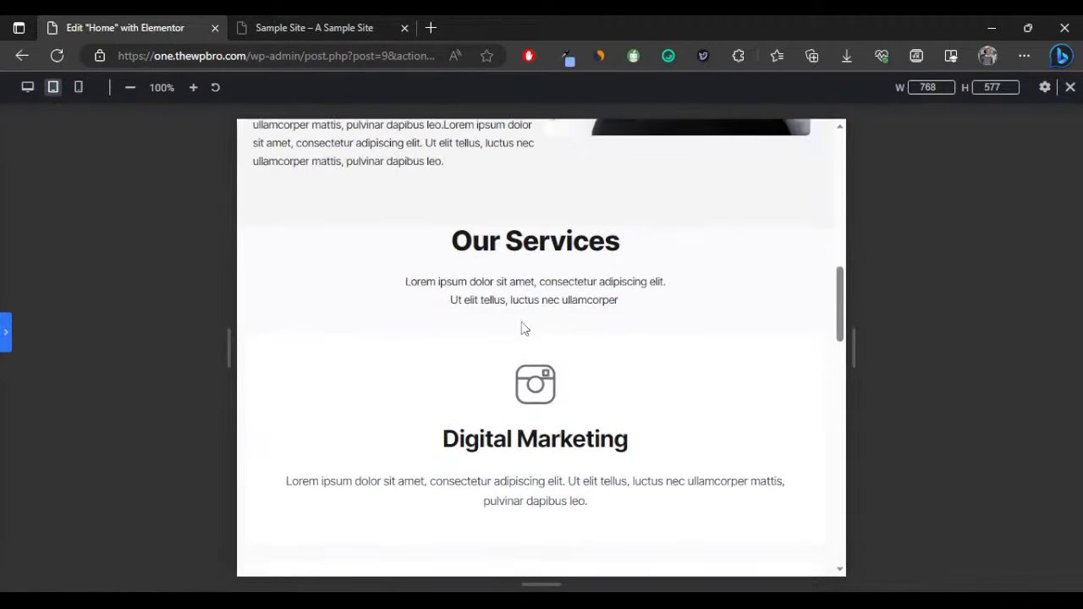
click(4, 322)
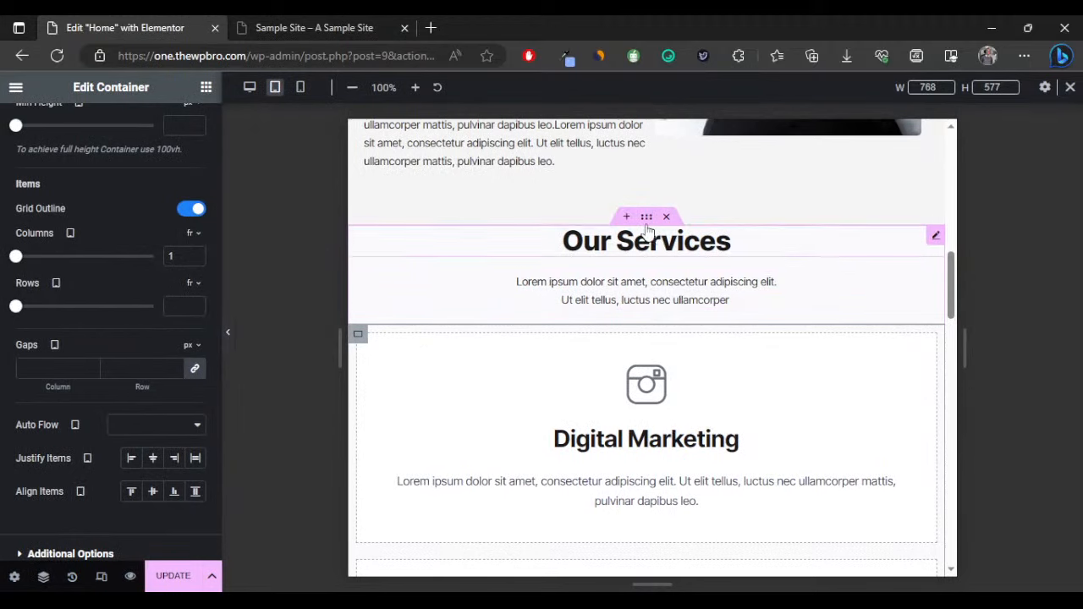
Set Our Services tablet padding to 70 px top and bottom, 30 px left and right.
click(645, 219)
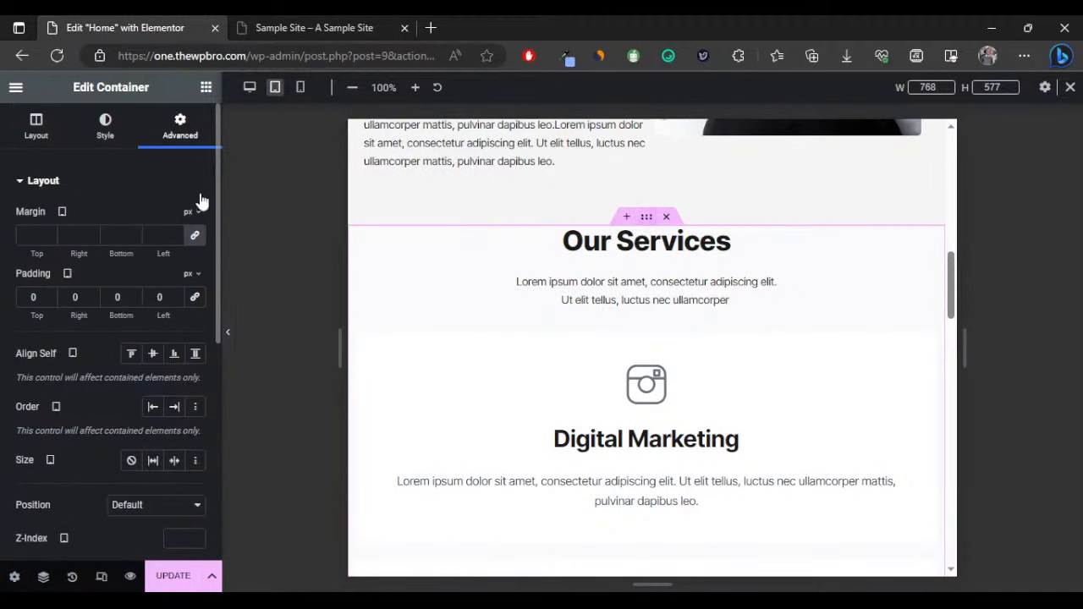
click(32, 296)
text(100)
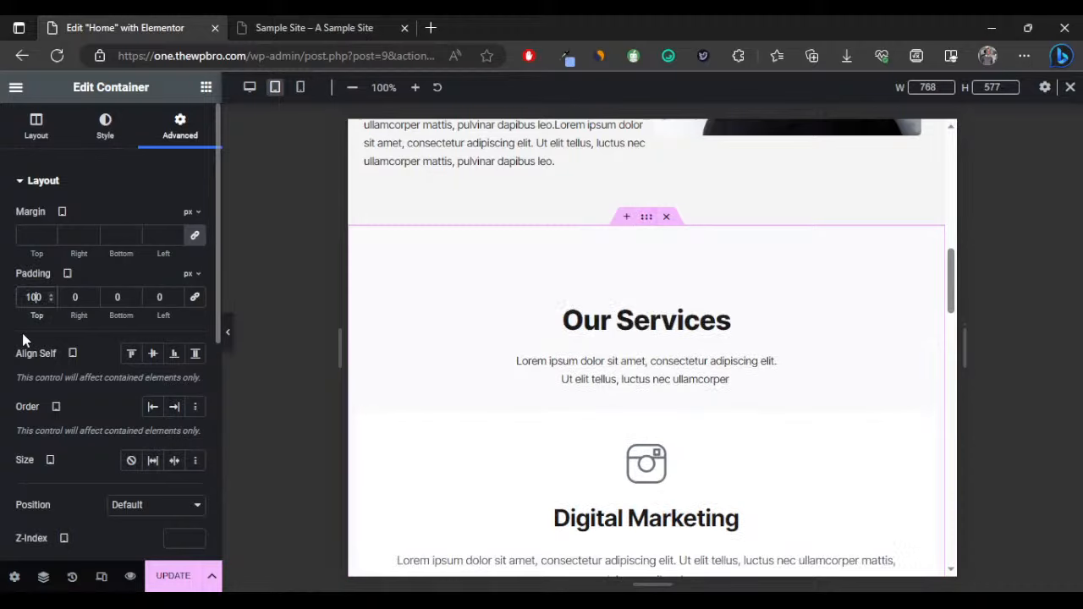
key(BackSpace)
key(BackSpace)
text(70)
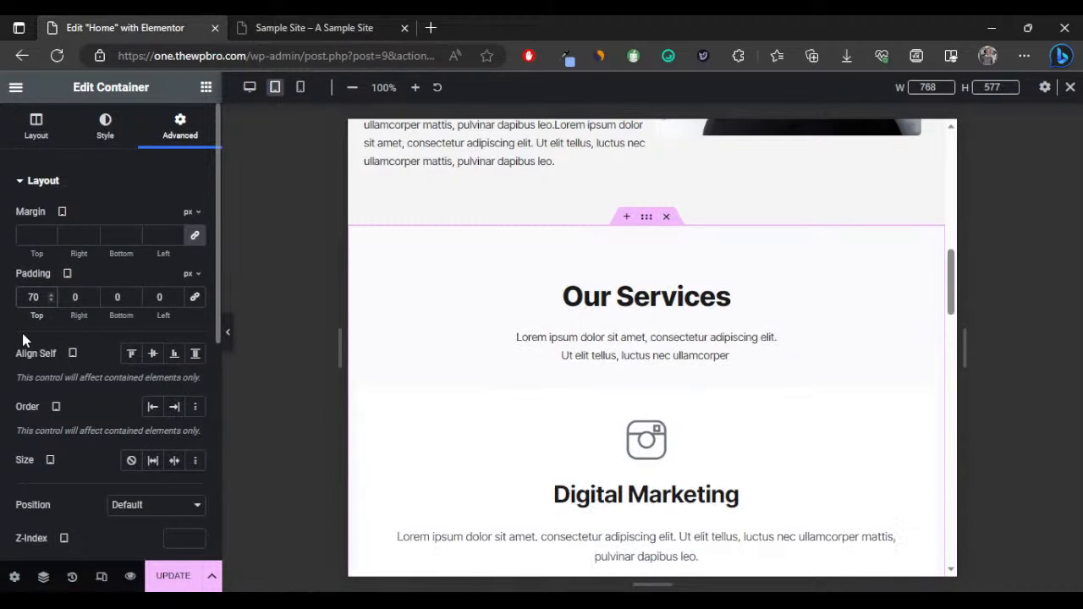
click(116, 292)
click(75, 297)
text(30)
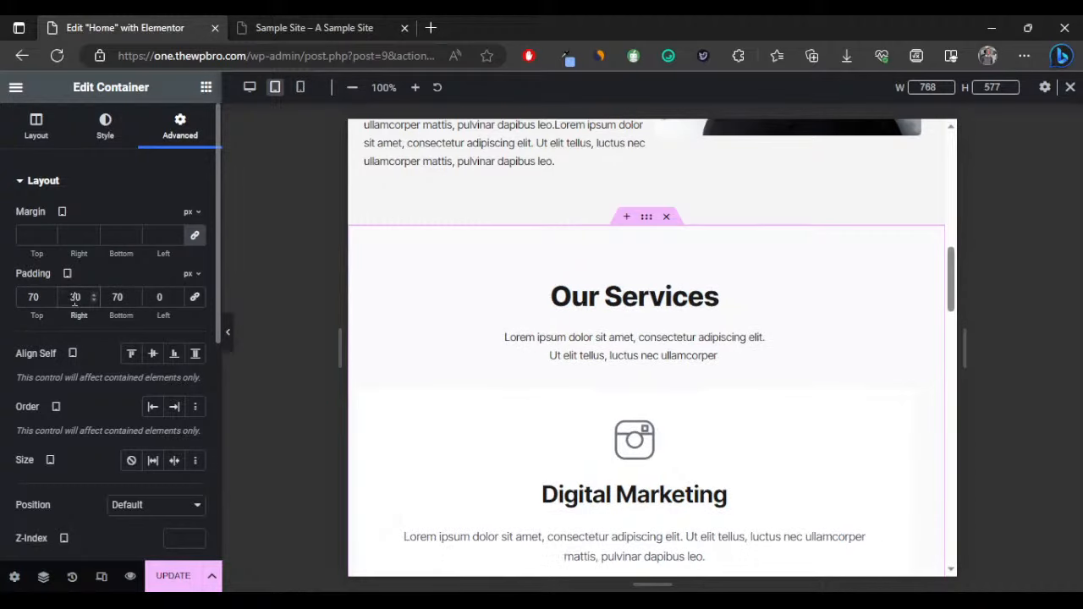
click(154, 294)
text(30)
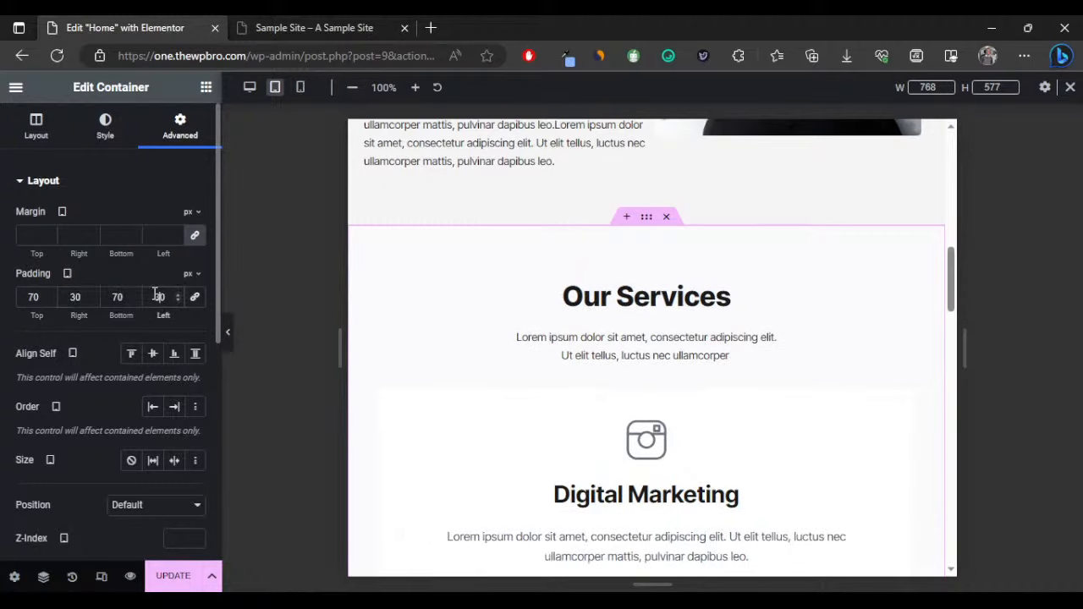
click(227, 331)
scroll(474, 363, down, 15)
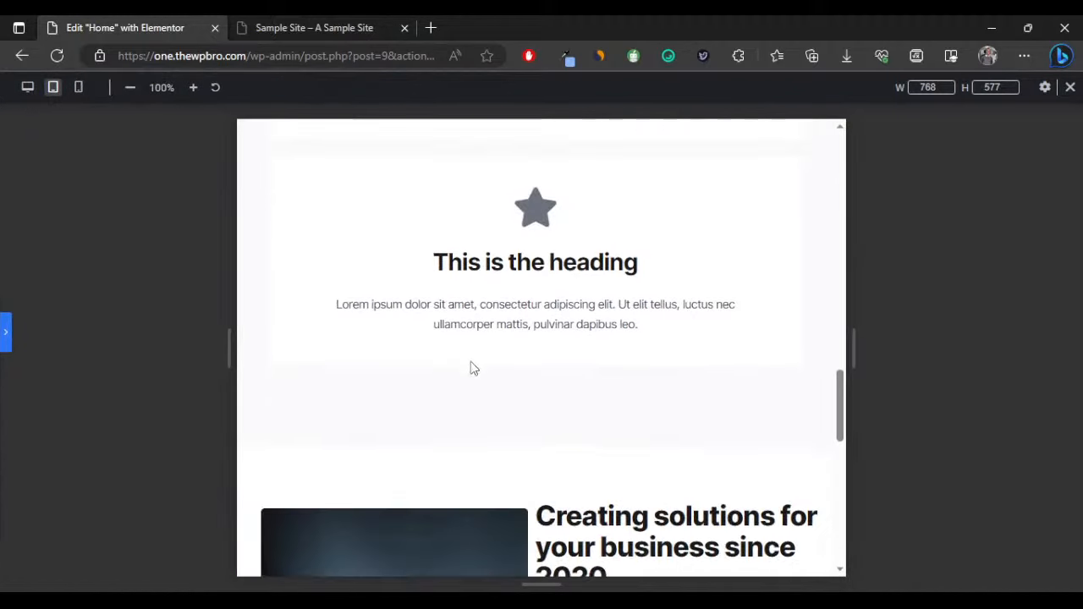
scroll(470, 381, up, 2)
click(5, 331)
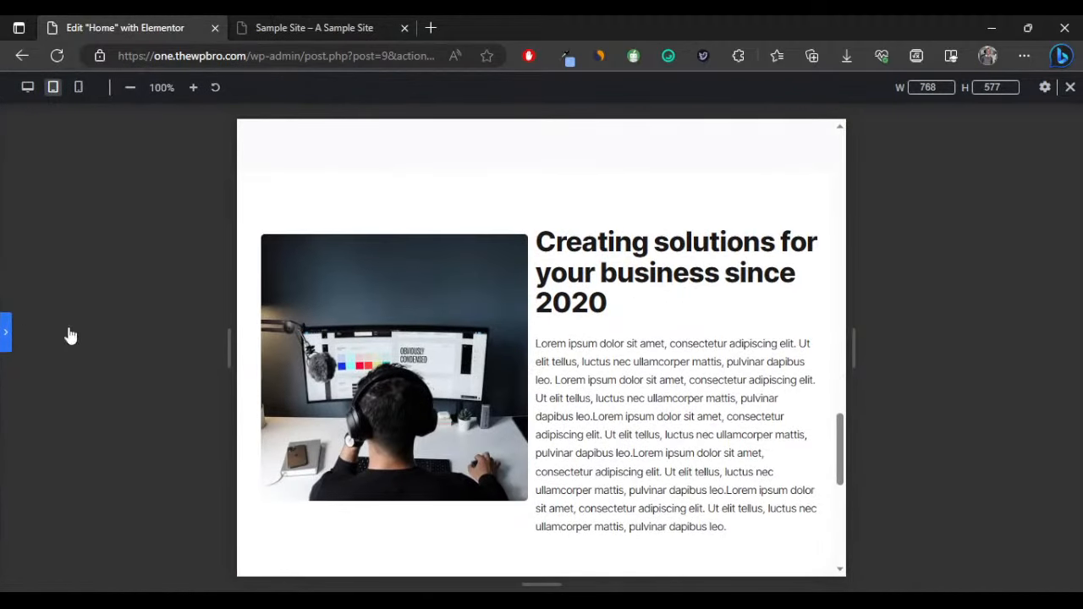
Select the Creating solutions text container and unlink its padding sides.
click(656, 317)
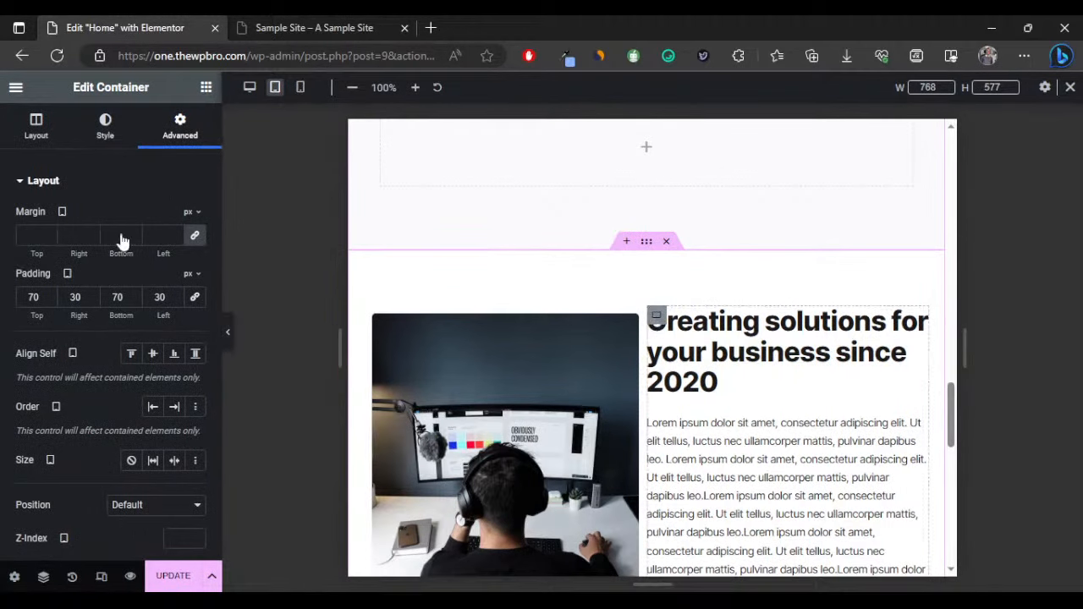
click(180, 127)
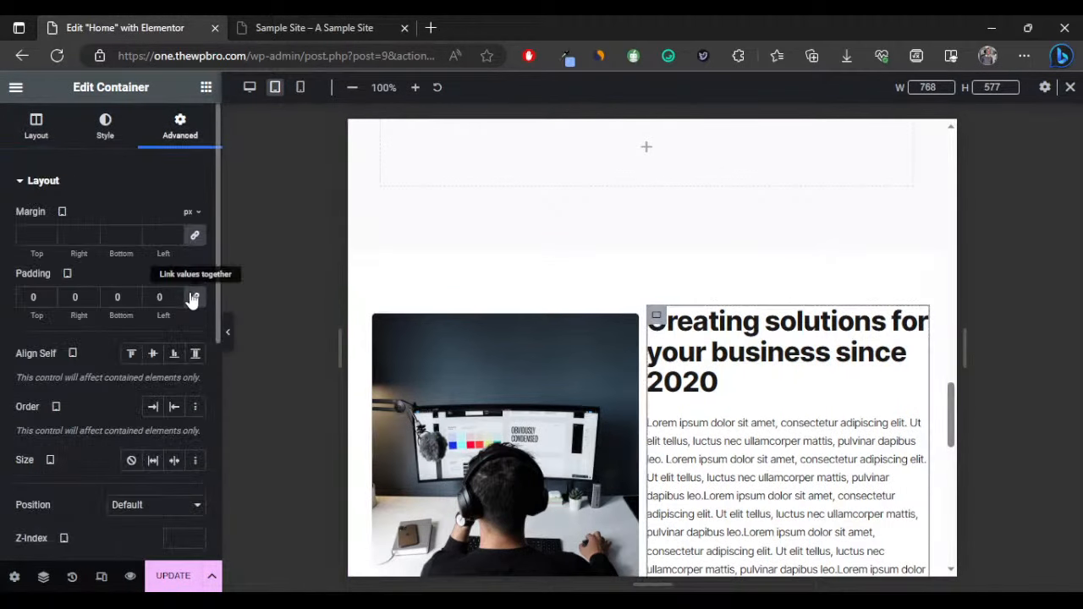
click(195, 297)
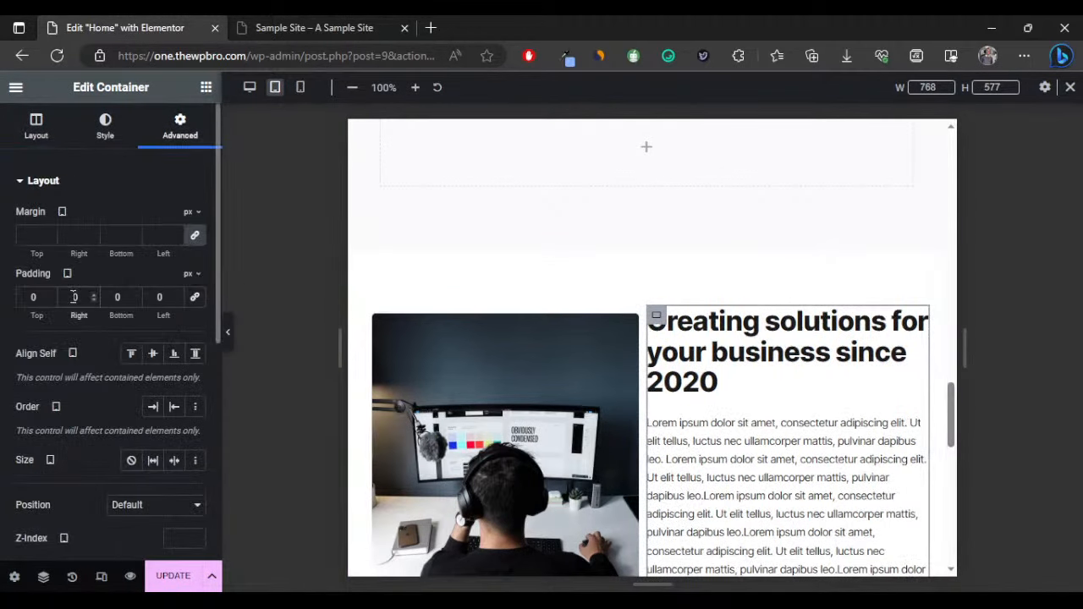
Give the first Creating solutions text column 10 px left padding.
text(1)
key(BackSpace)
click(152, 298)
text(1)
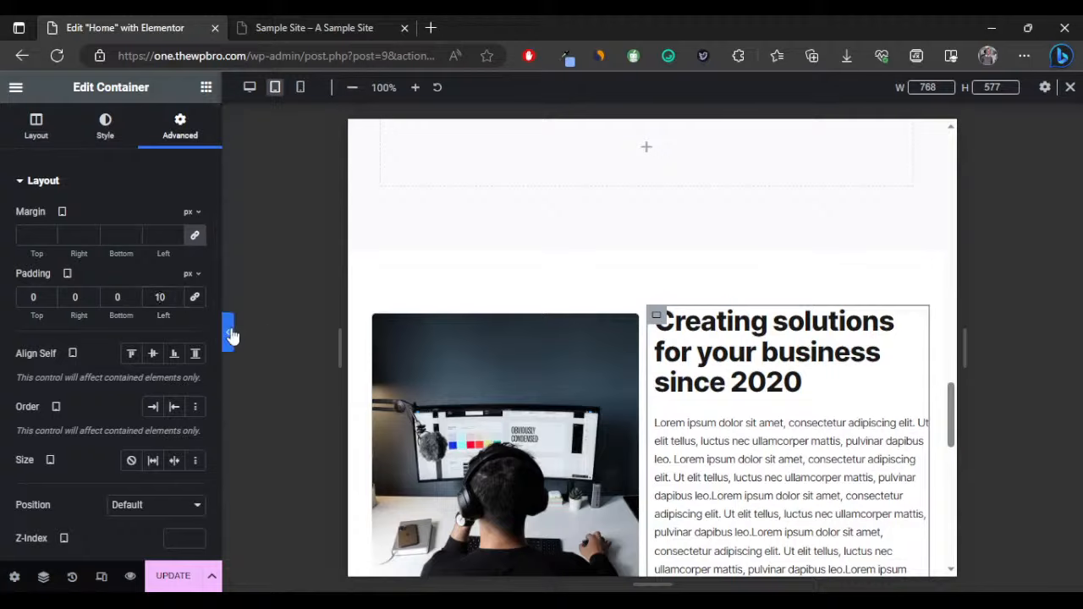
click(227, 332)
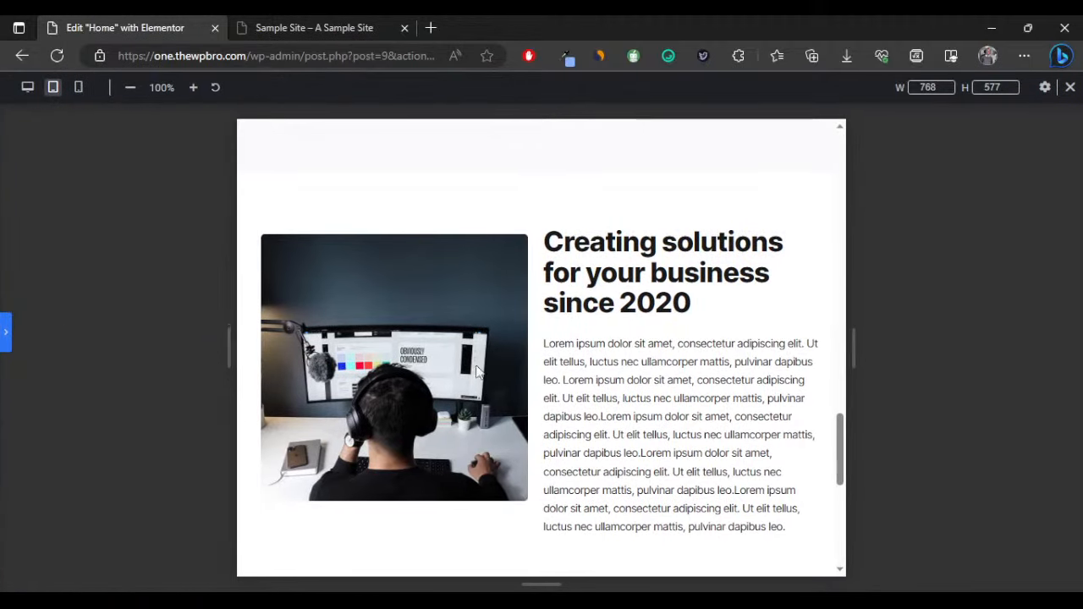
scroll(479, 370, up, 10)
scroll(477, 365, up, 2)
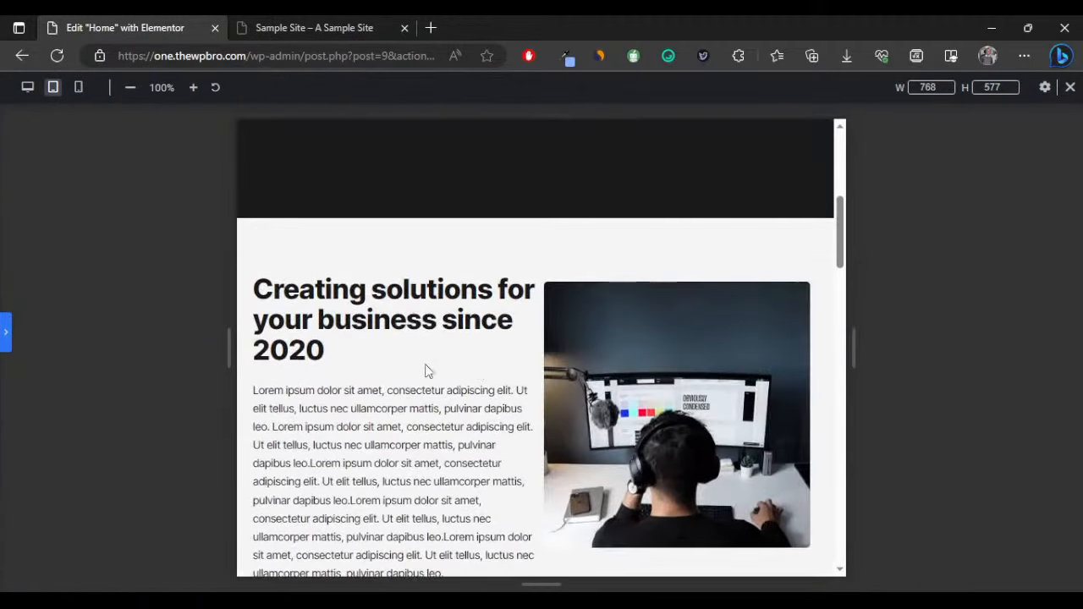
click(5, 331)
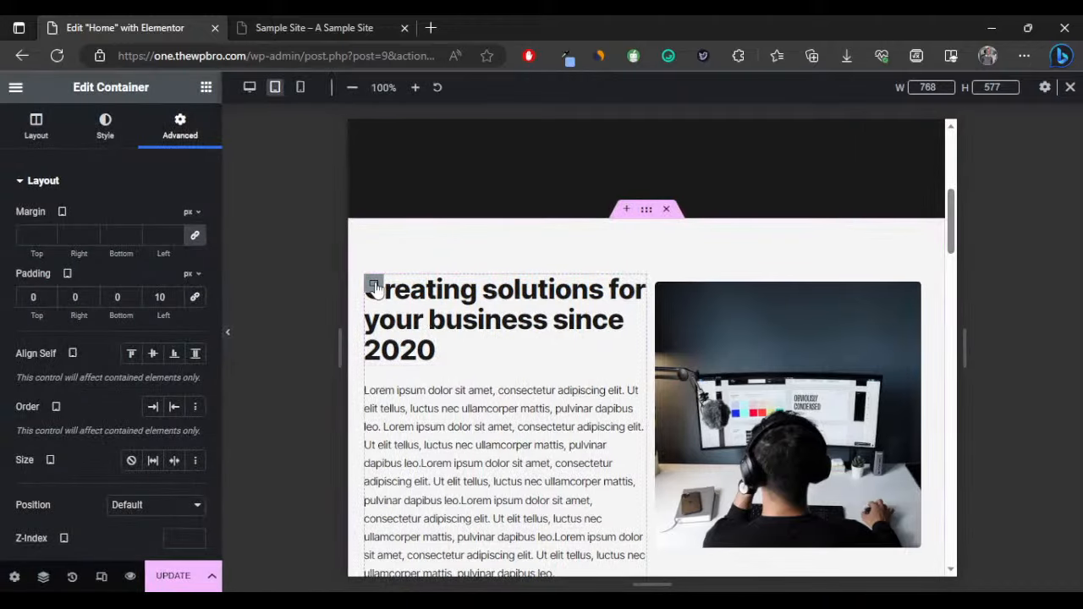
Give the other text column 10 px right padding, then switch the preview to mobile.
click(373, 284)
click(70, 300)
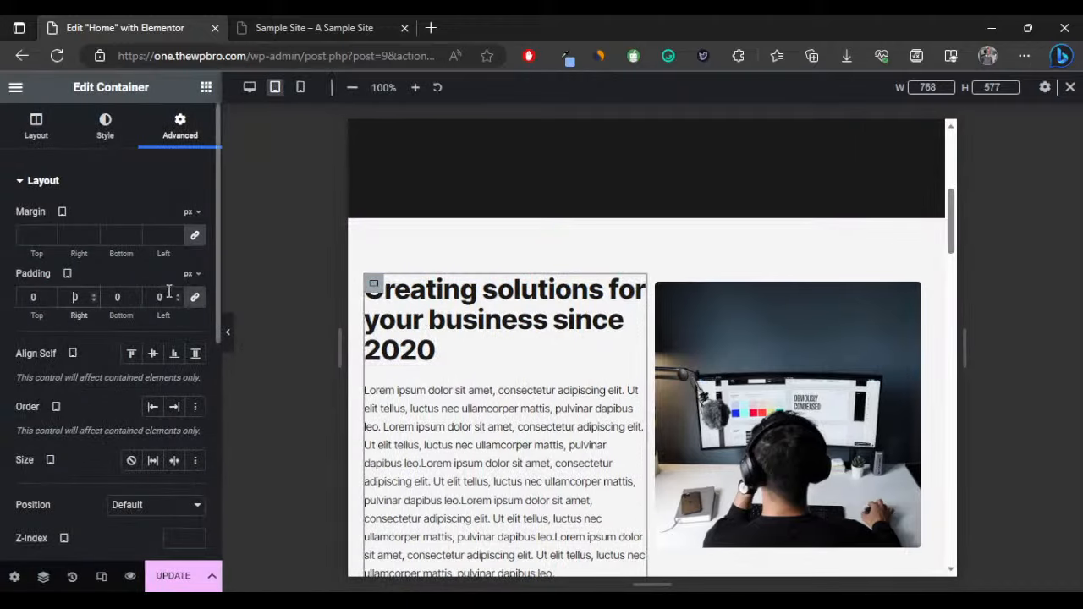
click(194, 298)
click(70, 297)
text(1)
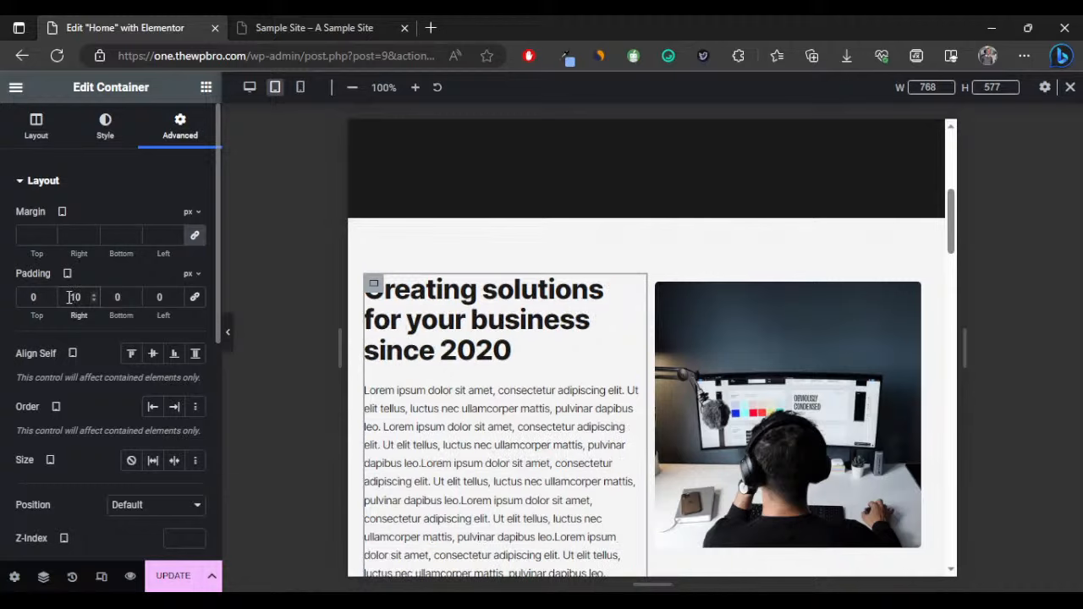
click(227, 331)
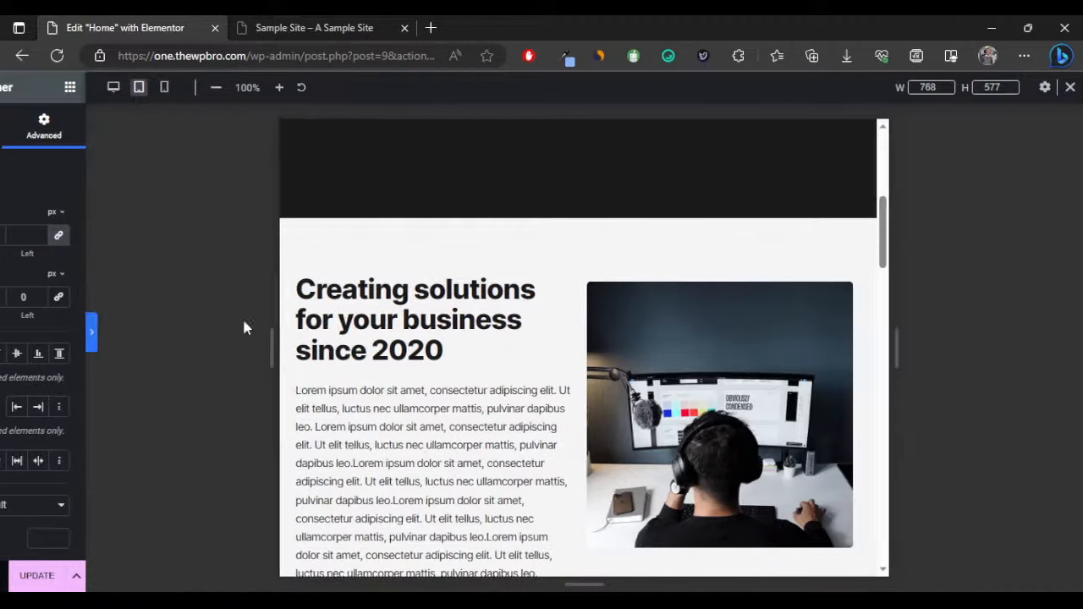
scroll(557, 309, down, 3)
scroll(557, 310, down, 15)
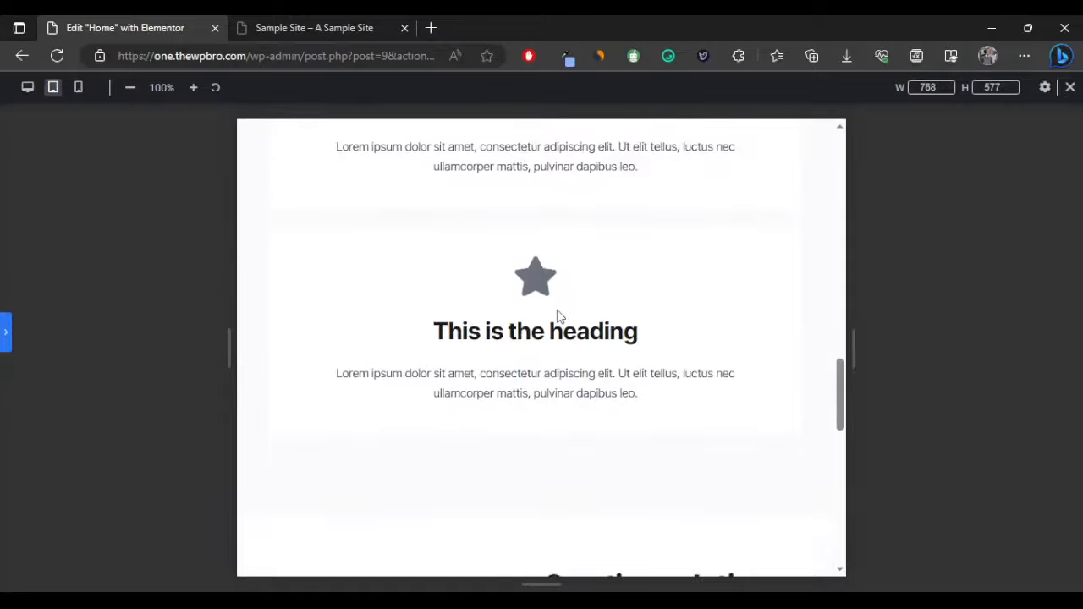
click(5, 337)
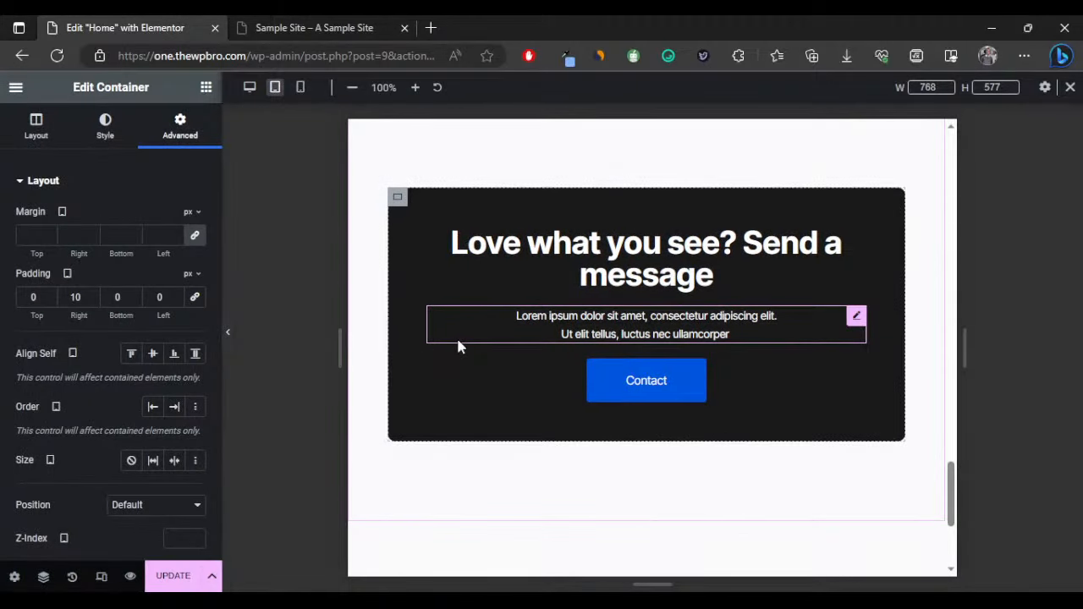
click(301, 87)
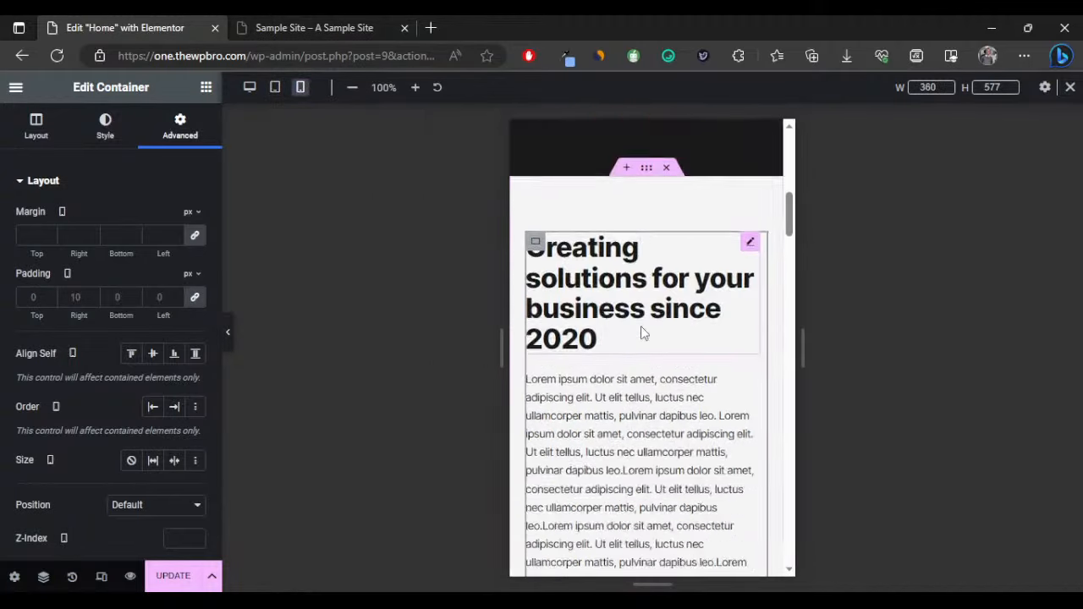
Set Our Services mobile padding to 70 px top and bottom, 10 px left and right.
scroll(641, 333, down, 5)
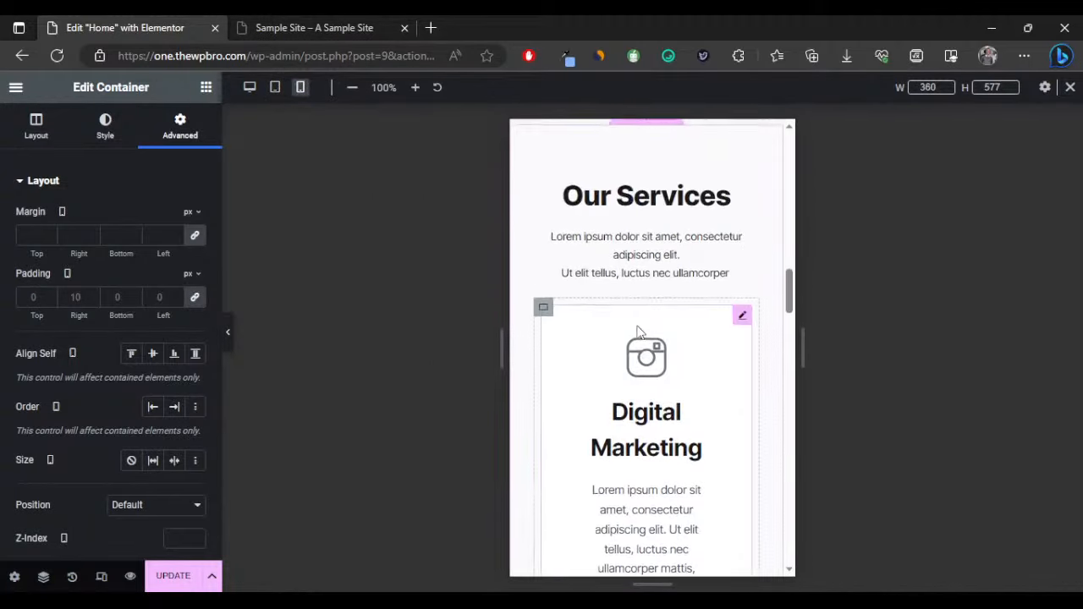
scroll(639, 332, up, 3)
click(647, 256)
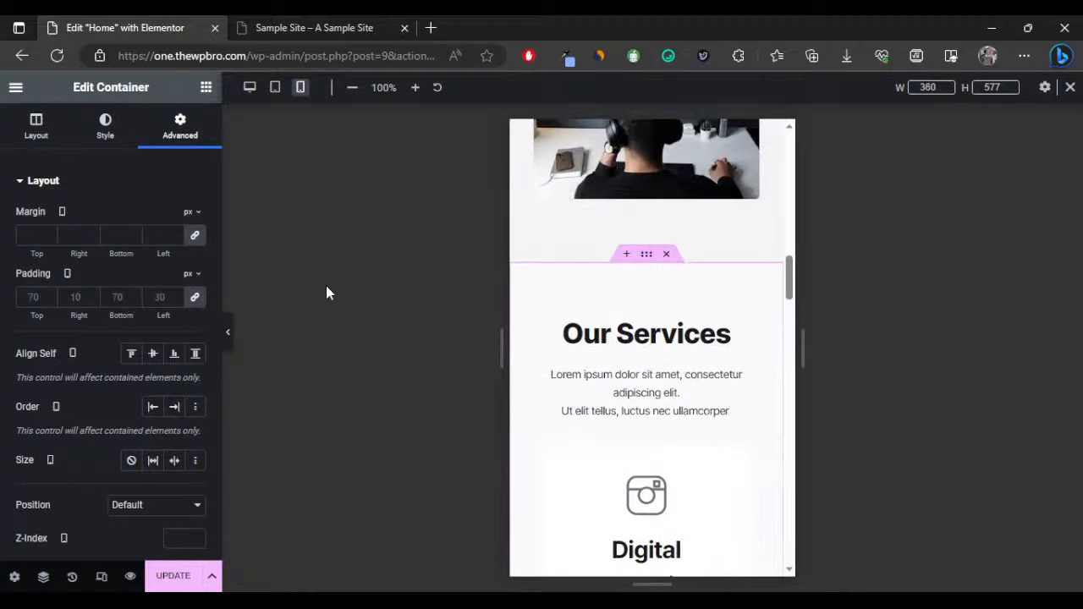
click(195, 297)
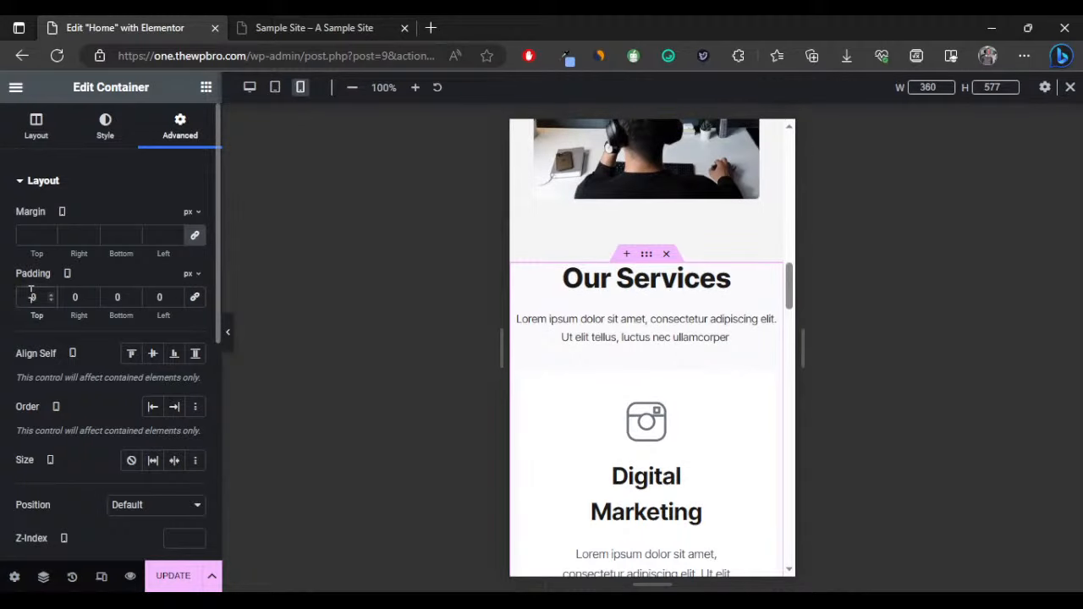
text(7)
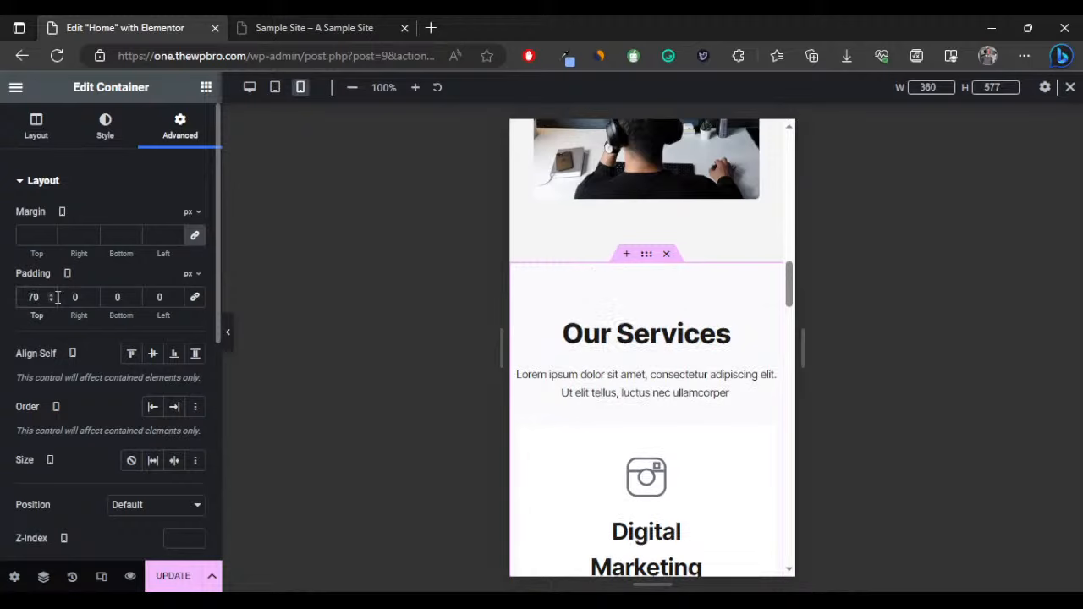
click(66, 300)
text(1)
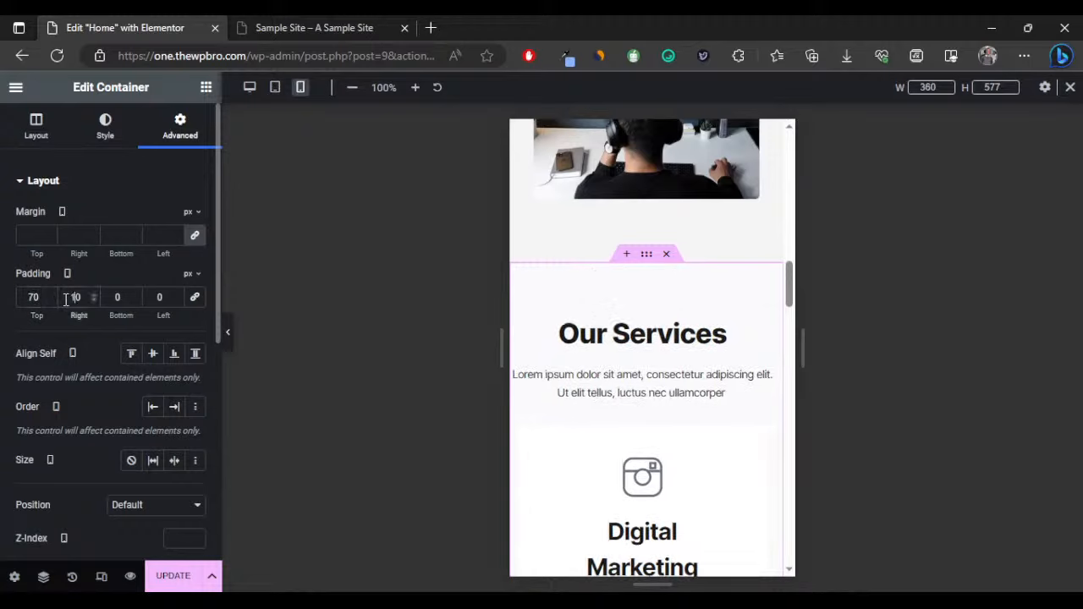
click(149, 297)
text(1)
click(109, 297)
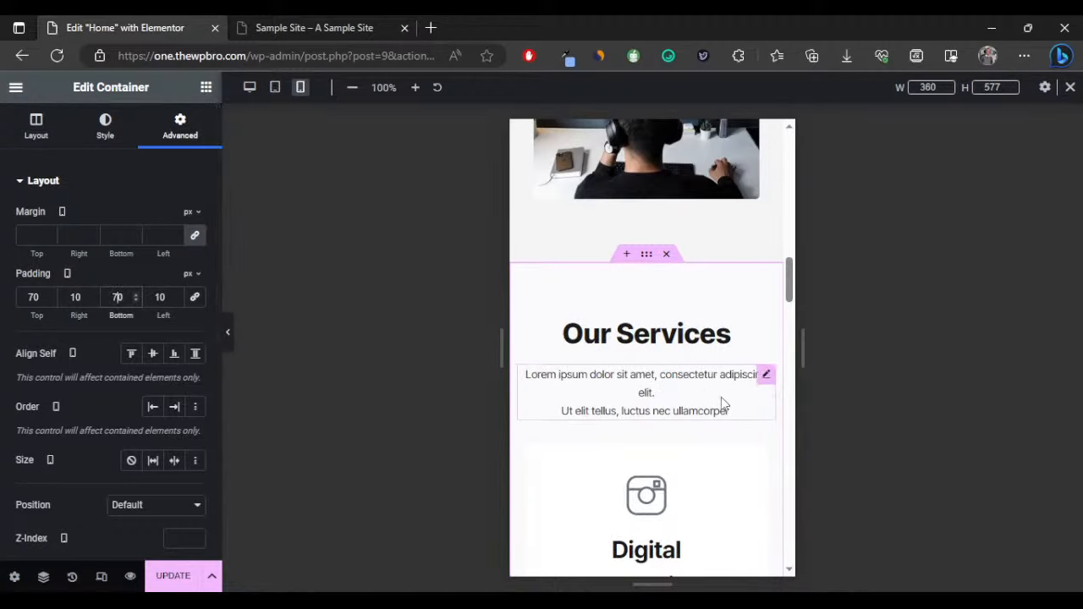
scroll(727, 418, down, 5)
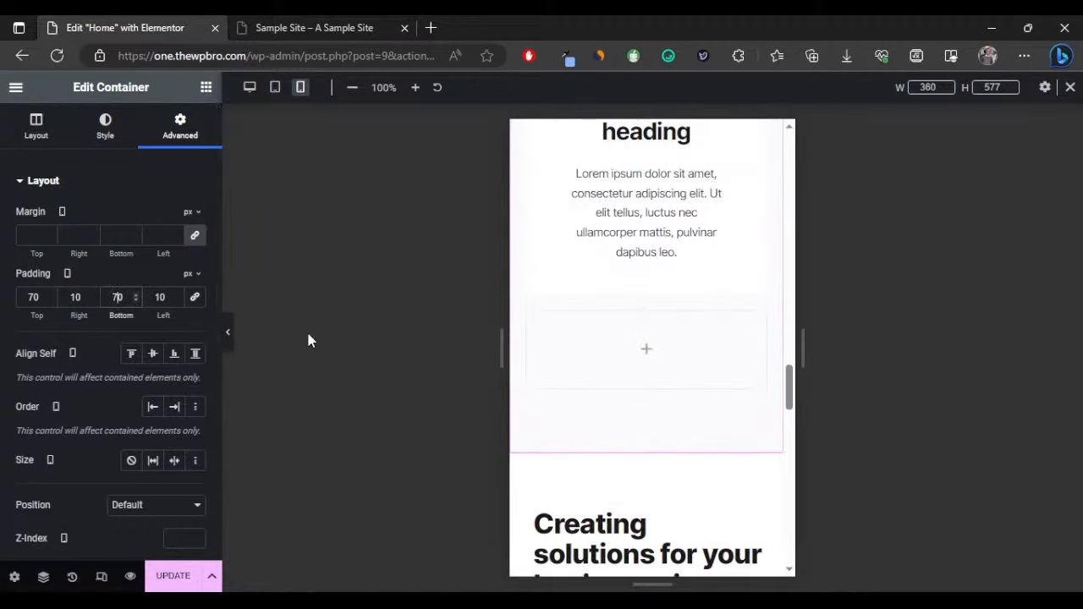
Preview the mobile layout, then return the editor to desktop width.
click(228, 334)
scroll(527, 322, down, 5)
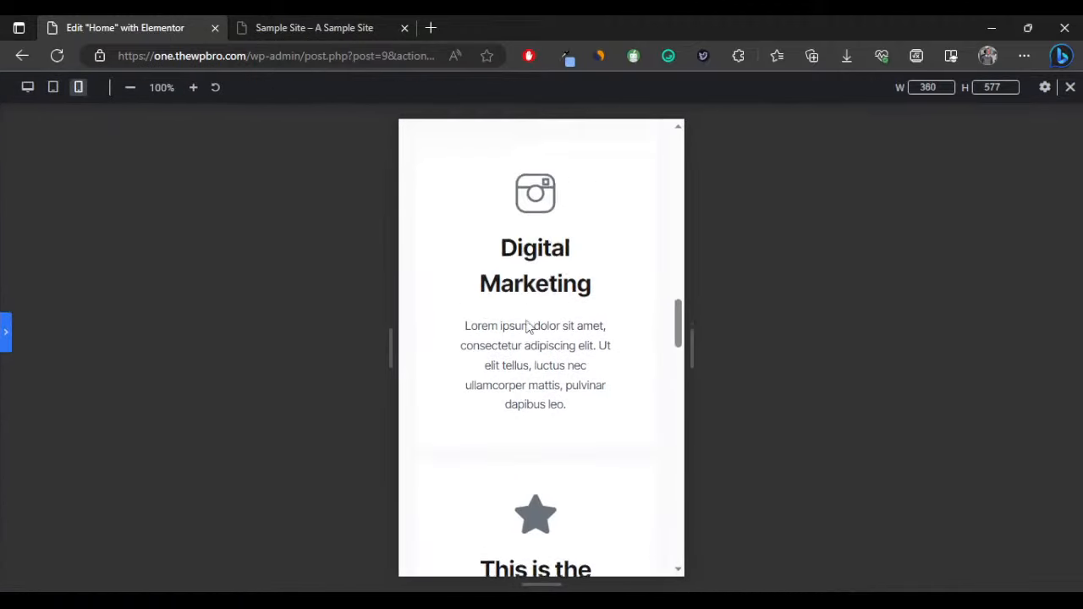
click(5, 325)
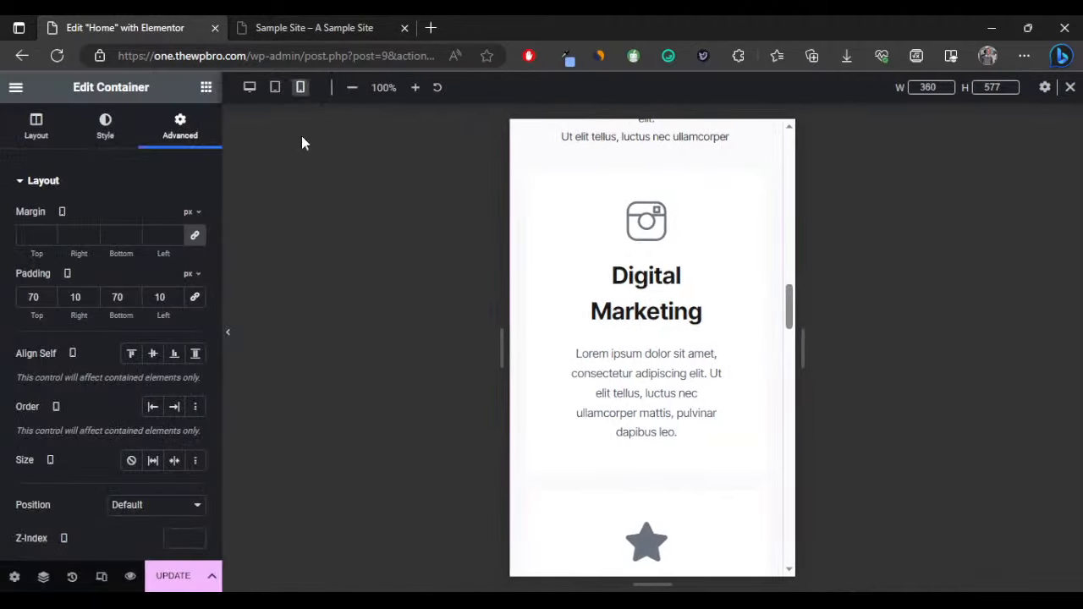
click(249, 89)
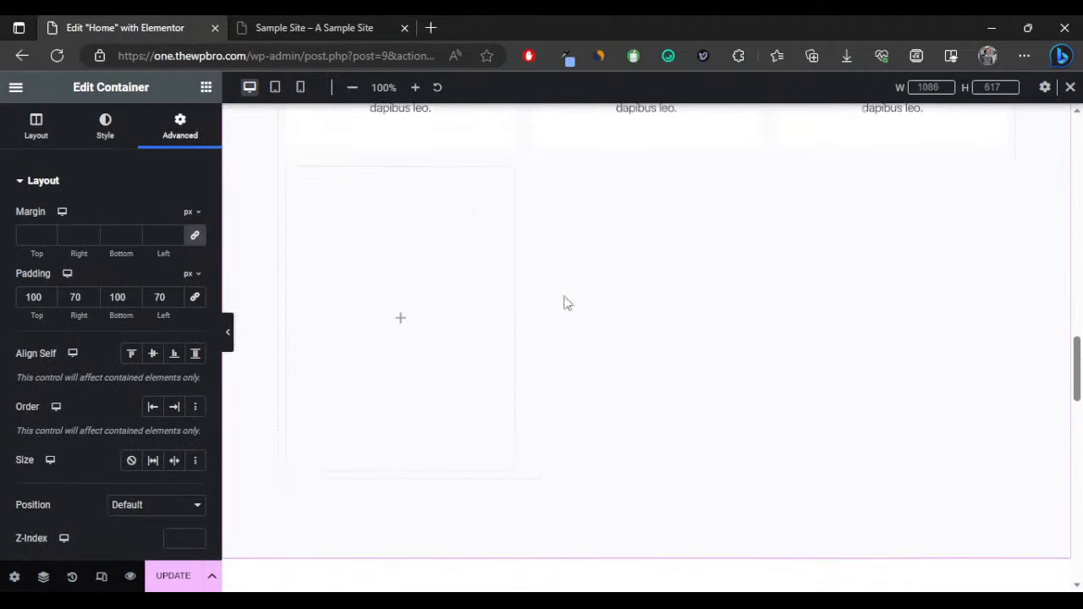
Link the Learn more button to #about and select the Creating solutions section.
scroll(640, 335, up, 5)
scroll(631, 362, up, 6)
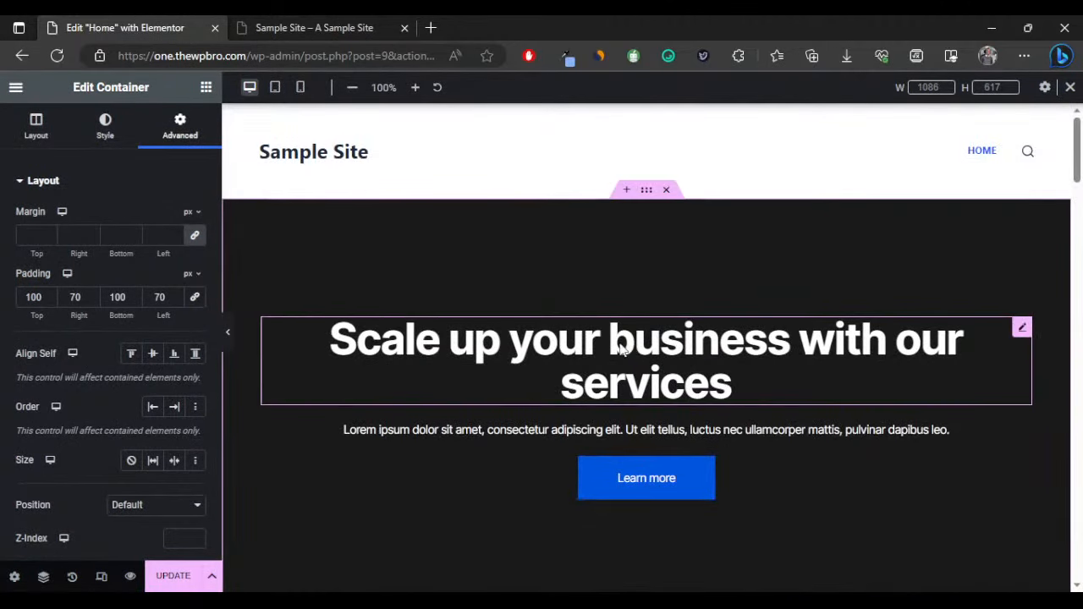
scroll(752, 310, down, 3)
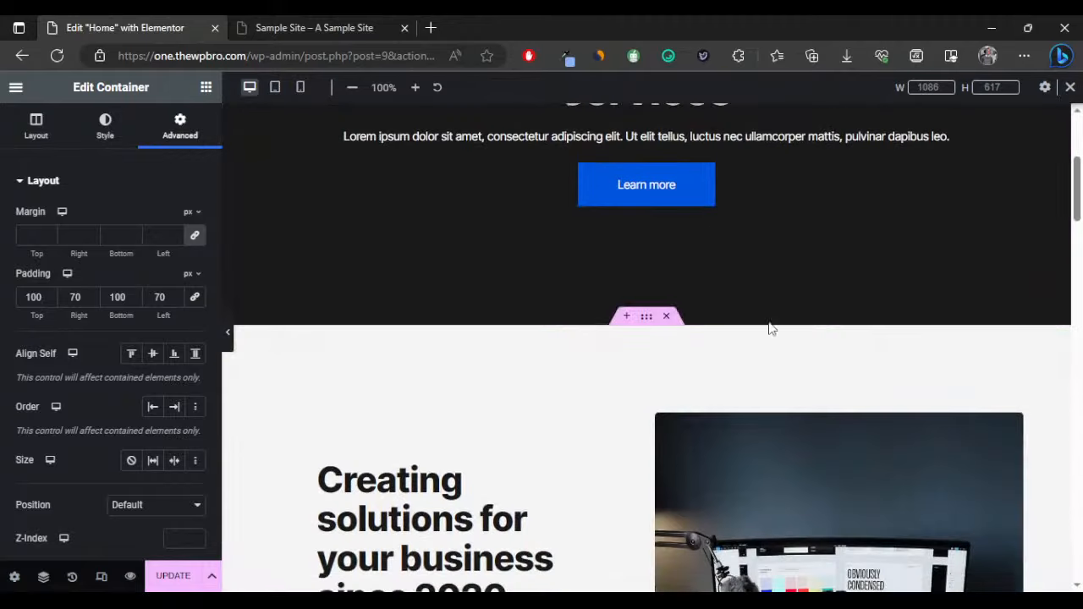
click(671, 192)
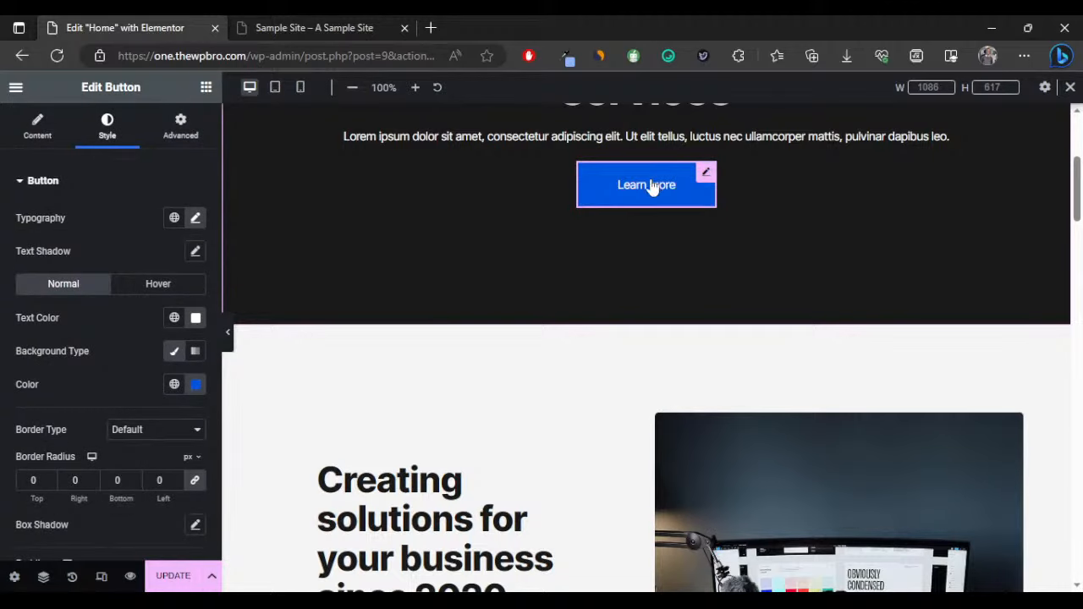
click(26, 142)
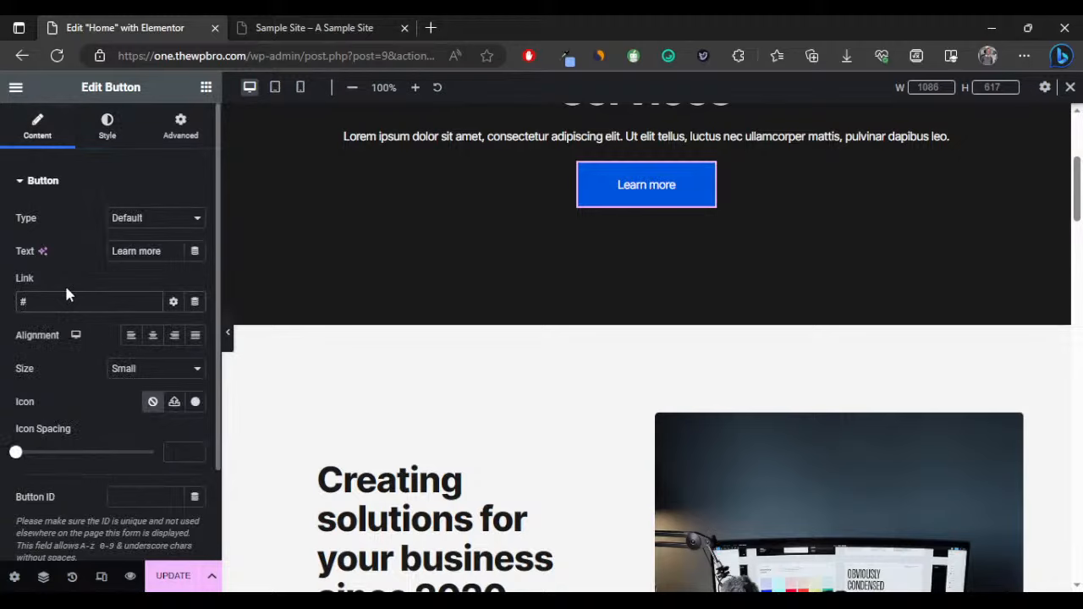
text(ab)
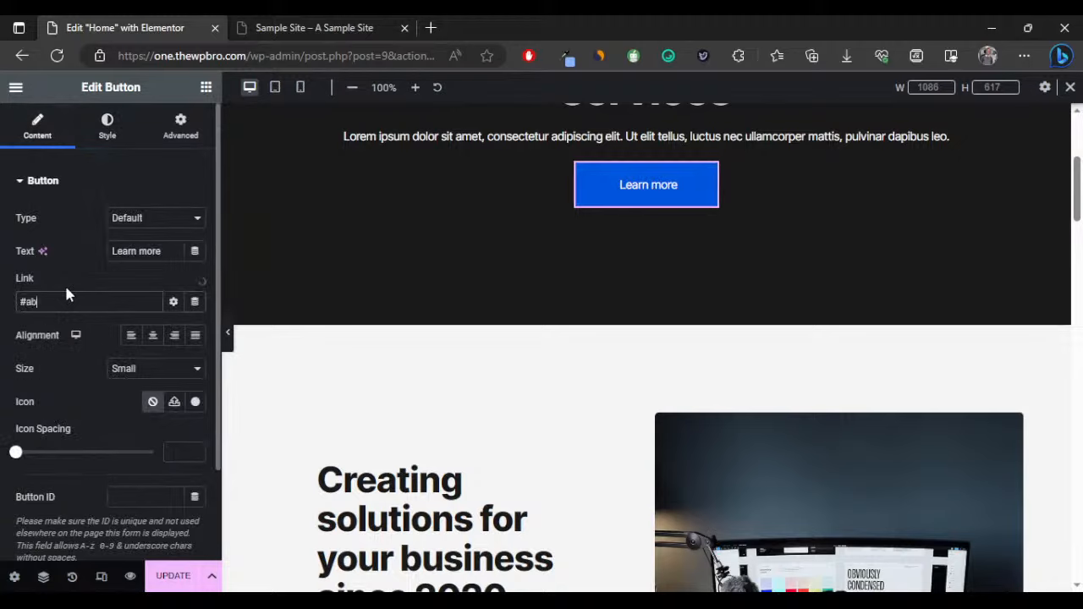
text(out)
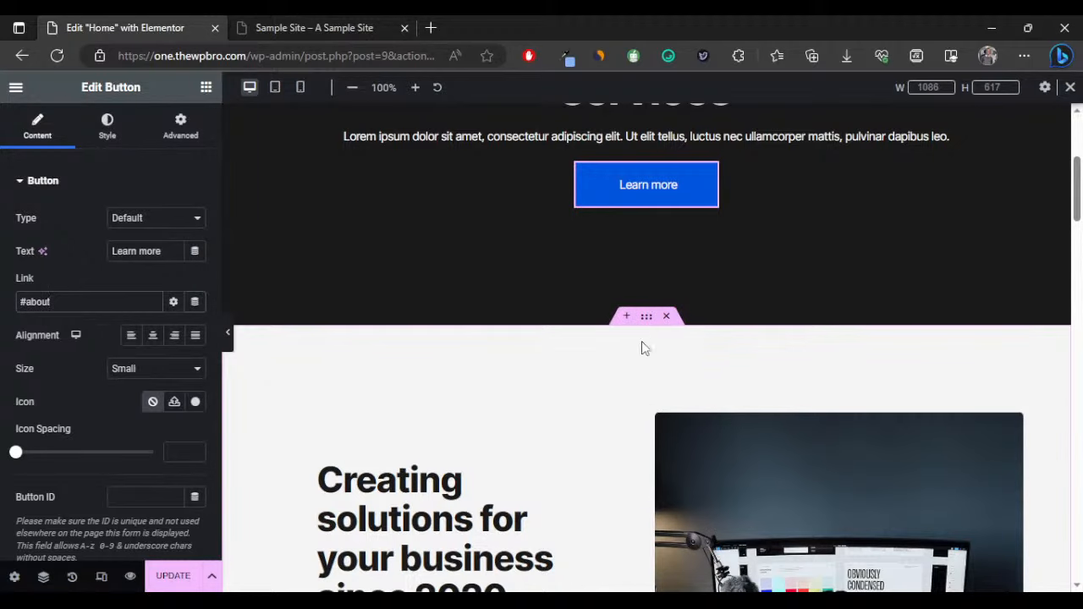
scroll(437, 426, down, 1)
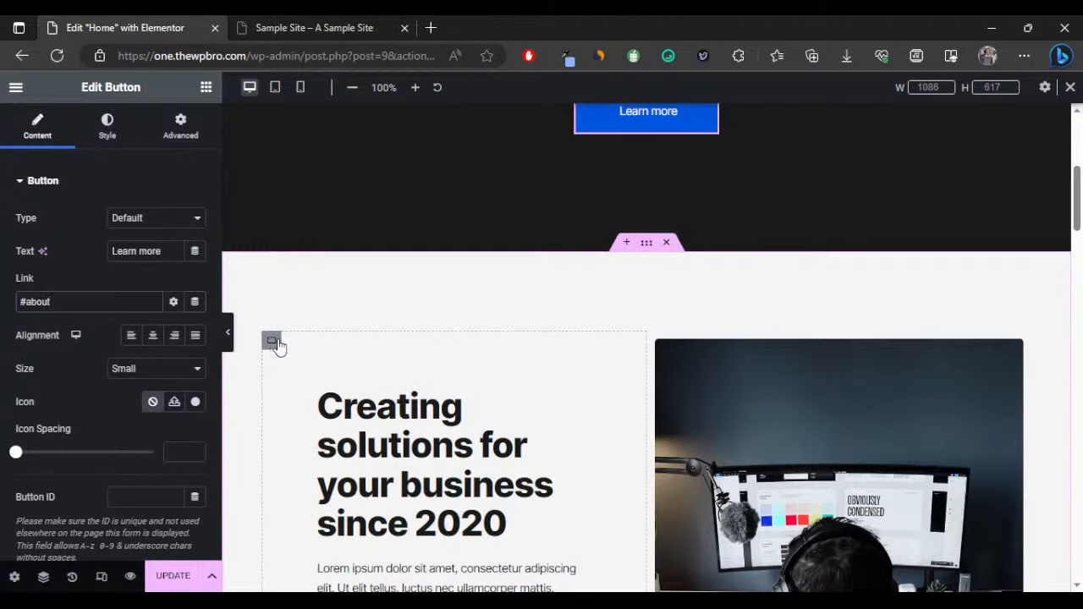
click(647, 243)
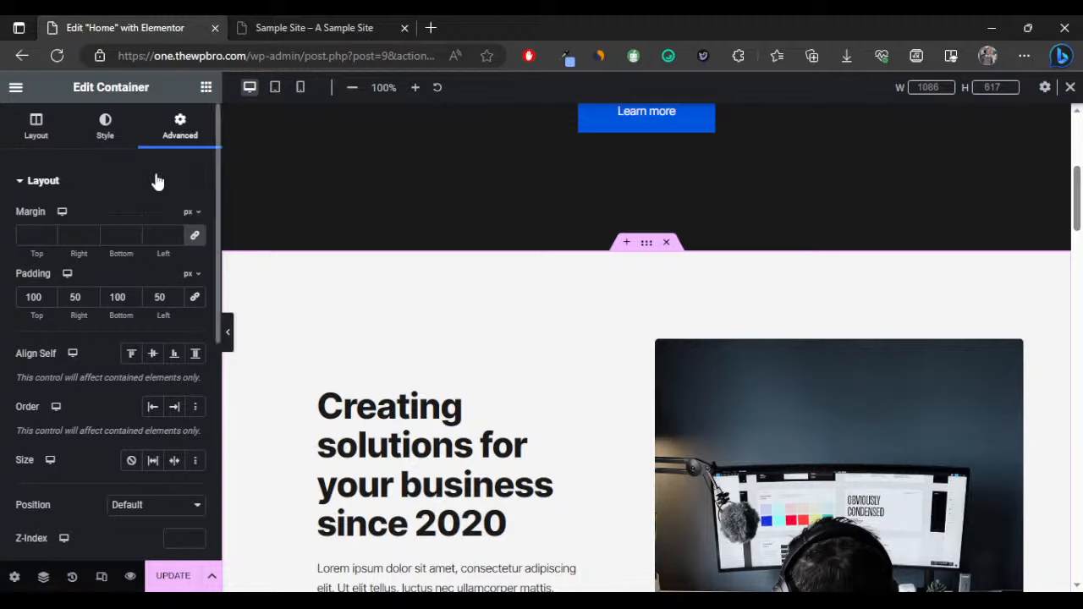
Give the Creating solutions section CSS ID 'about', save with UPDATE, and view the live site.
scroll(142, 296, down, 3)
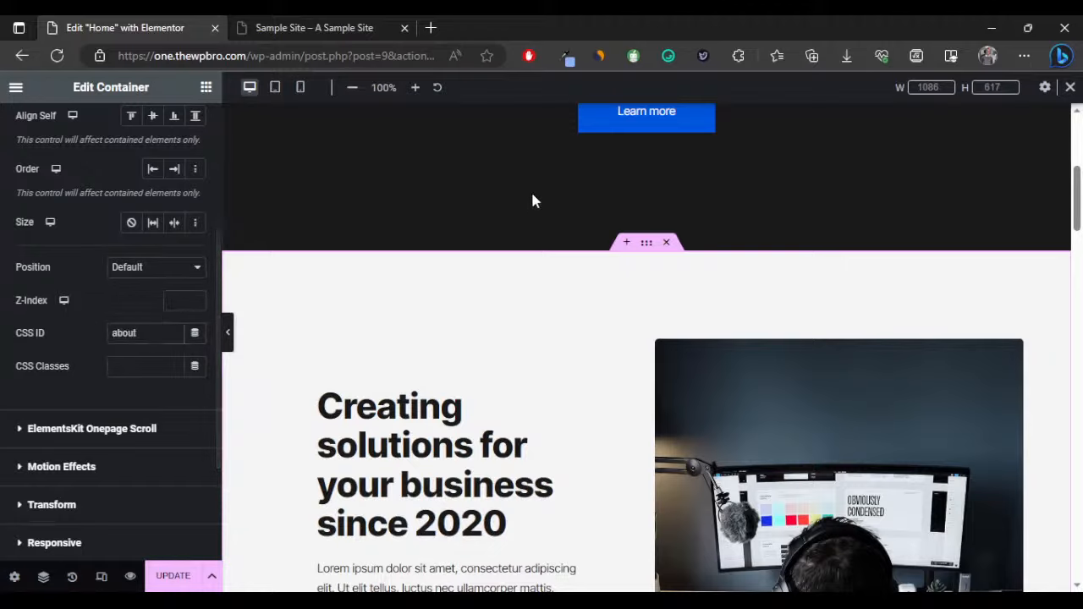
scroll(626, 125, up, 2)
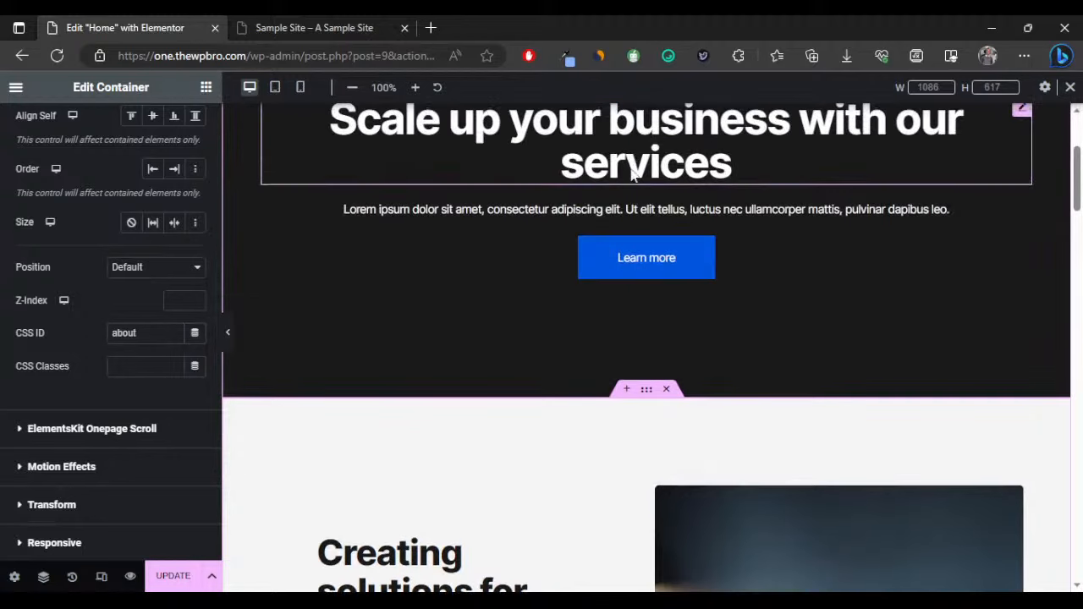
click(641, 253)
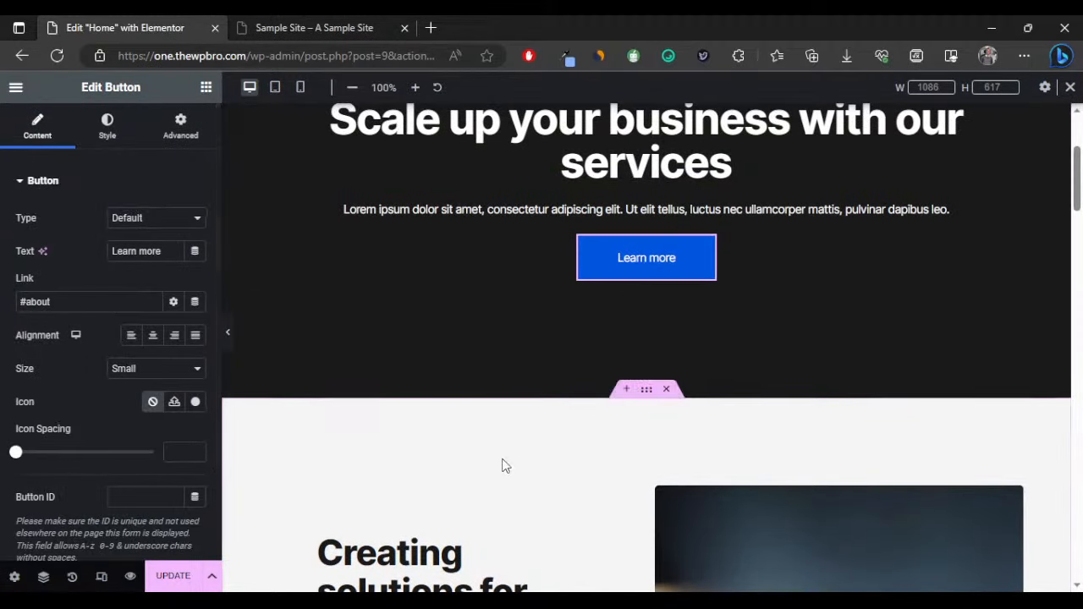
click(173, 577)
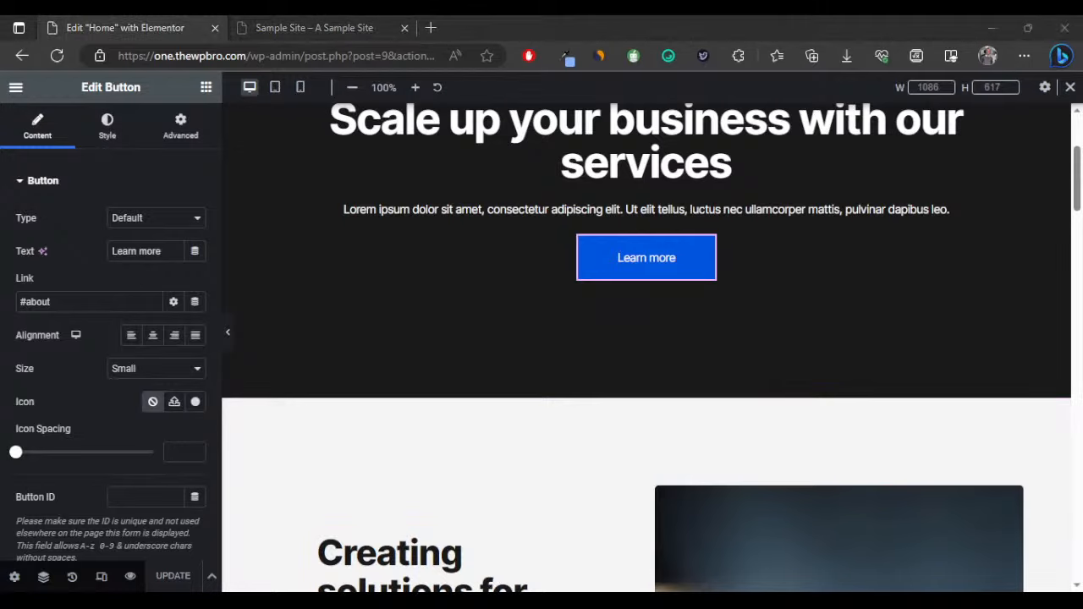
click(291, 31)
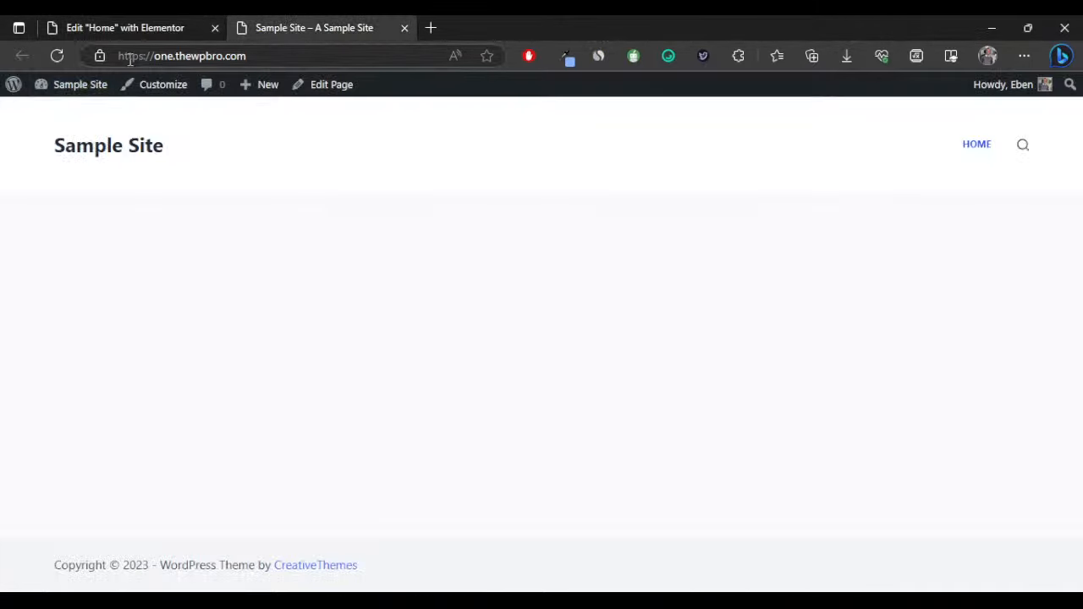
Reload the live site and confirm the Learn more button jumps to the #about section.
click(60, 57)
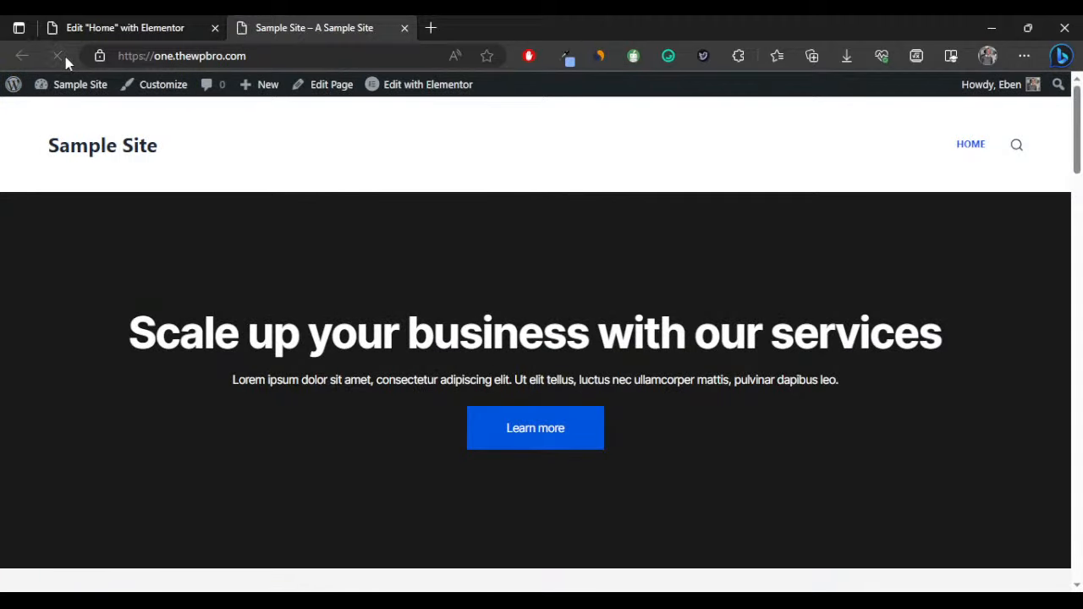
click(516, 425)
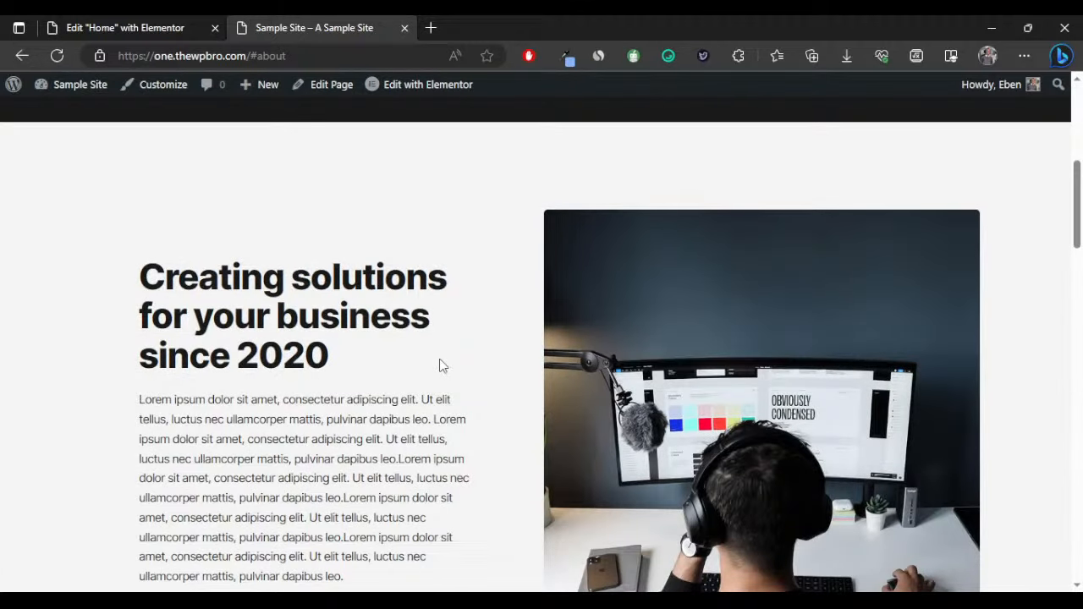
scroll(440, 366, down, 3)
scroll(434, 364, down, 5)
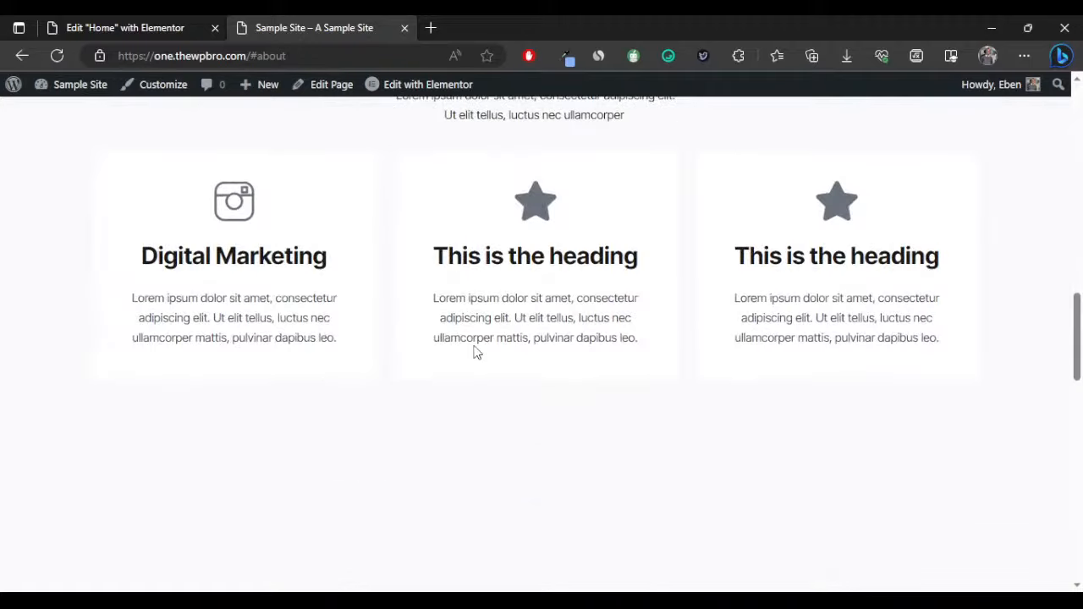
scroll(477, 347, up, 2)
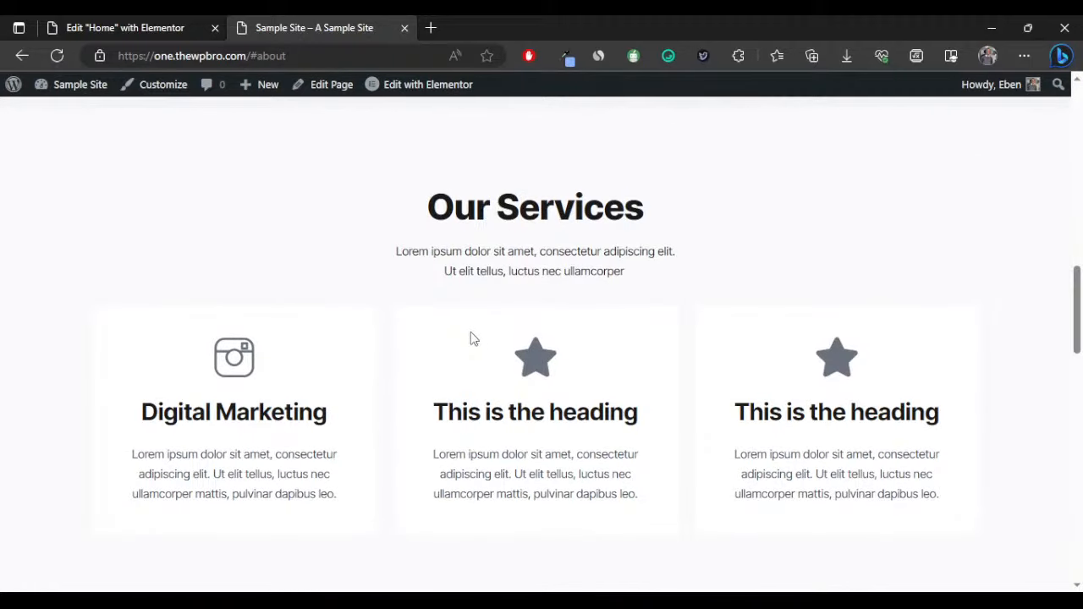
click(123, 30)
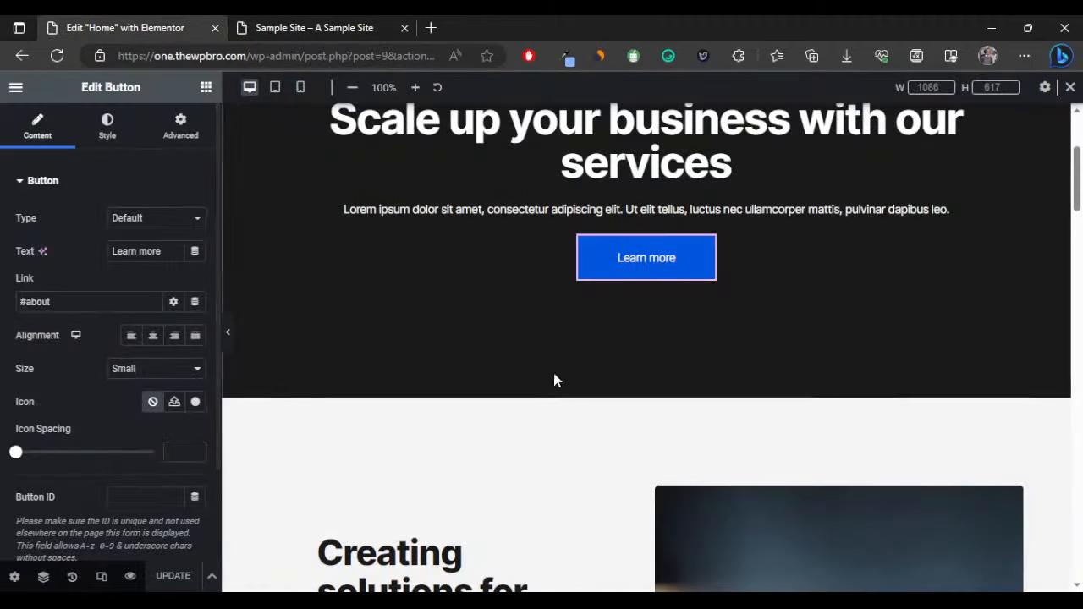
Type 'se' into the Our Services container's CSS ID field.
scroll(553, 381, down, 10)
scroll(556, 393, down, 3)
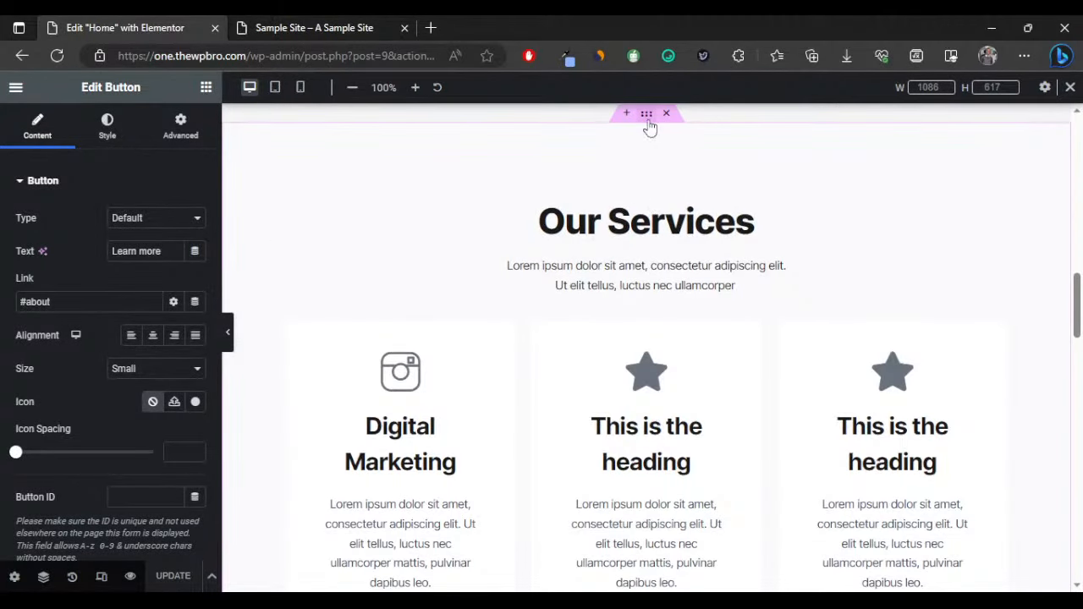
click(647, 115)
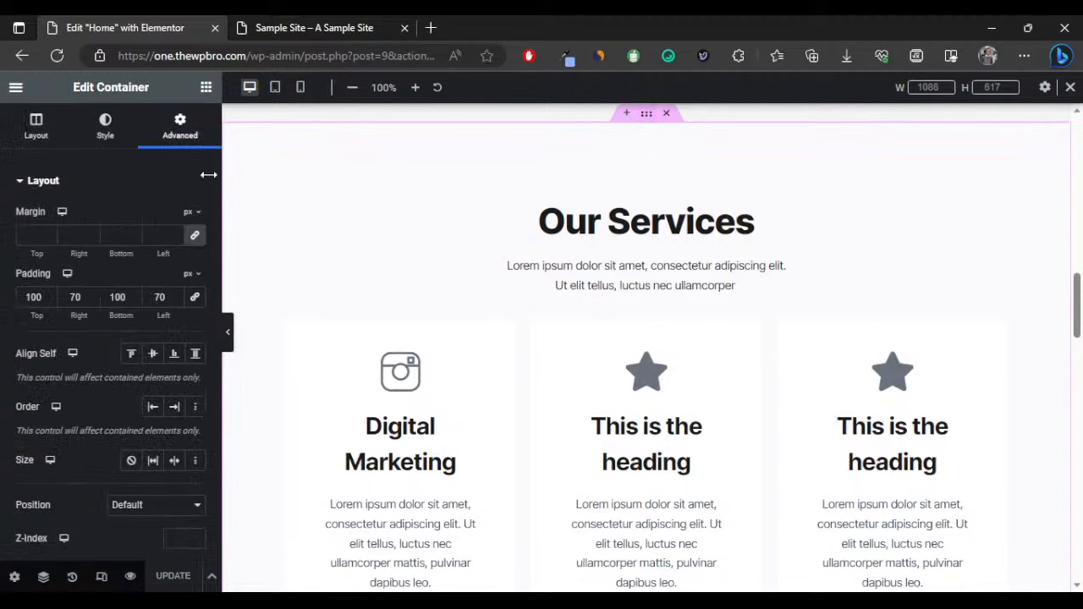
scroll(125, 428, down, 2)
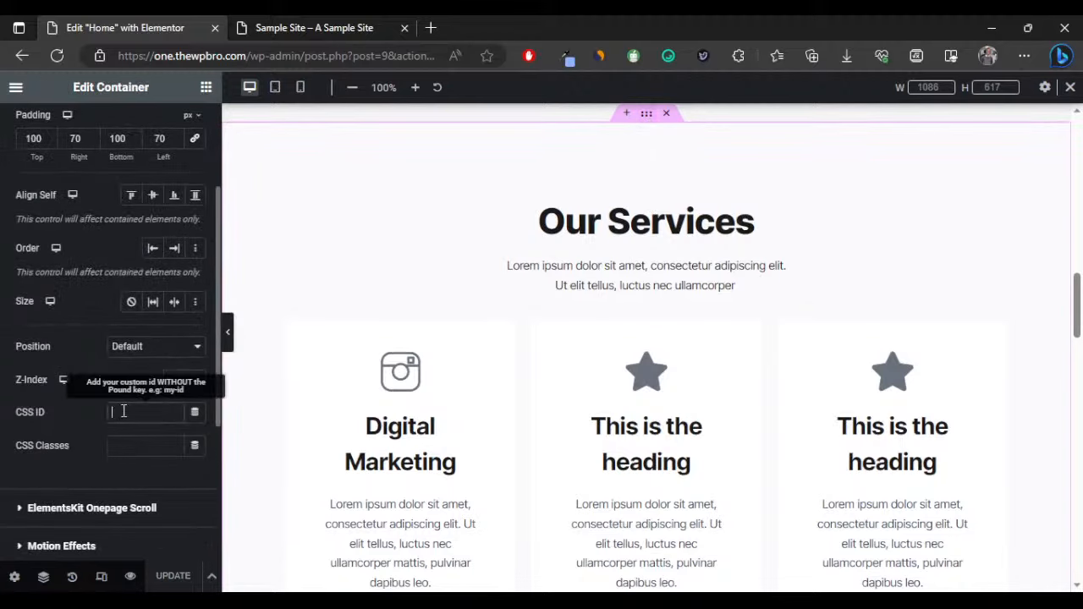
click(123, 411)
text(services)
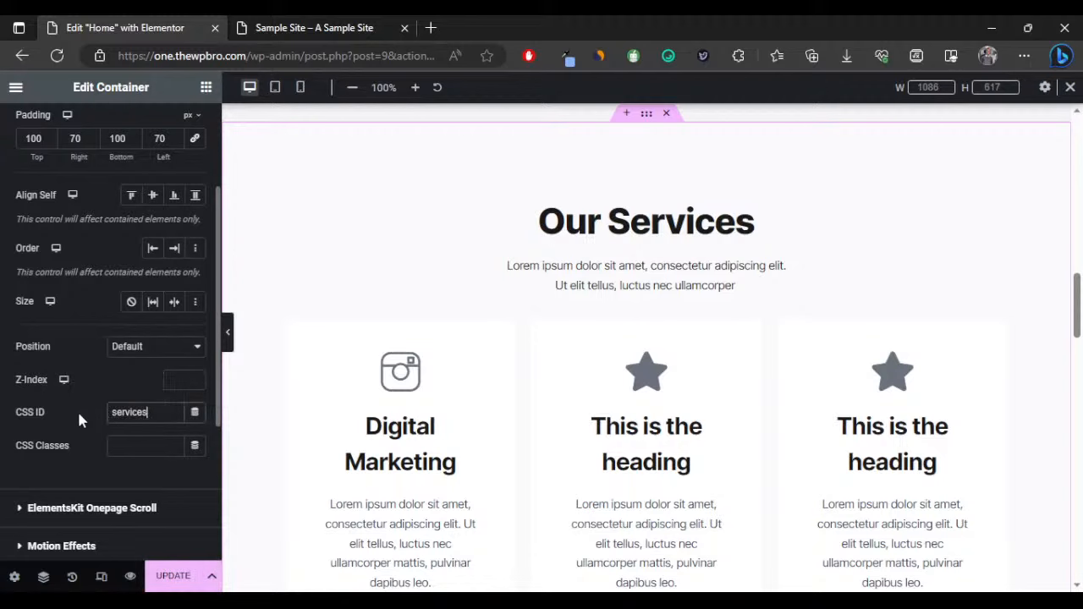
Clear the wrongly entered CSS ID from the image-and-text section below.
scroll(628, 362, down, 6)
scroll(628, 364, down, 3)
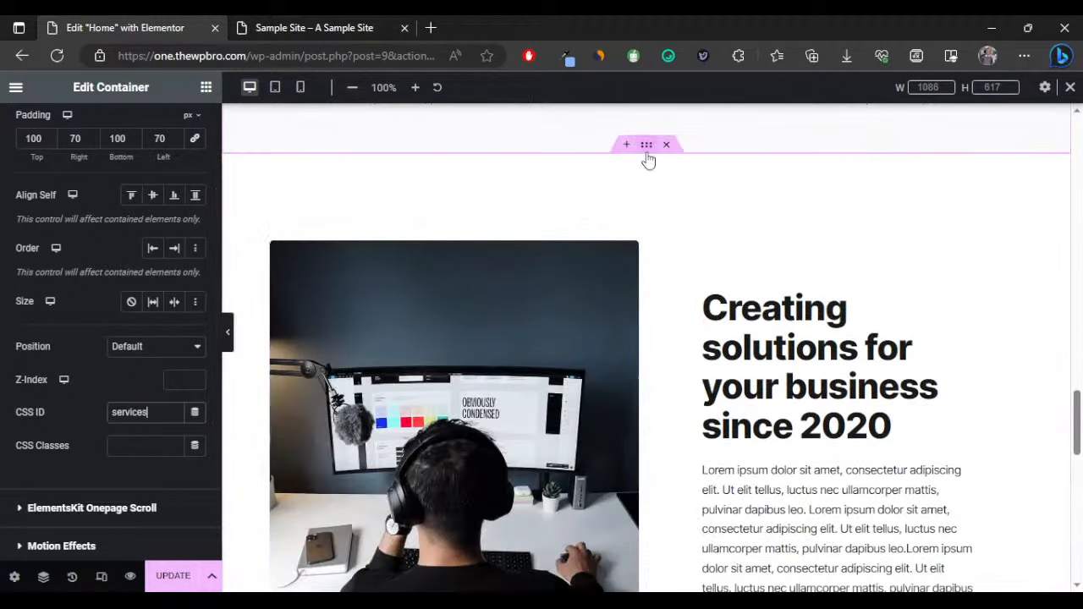
click(244, 358)
click(163, 127)
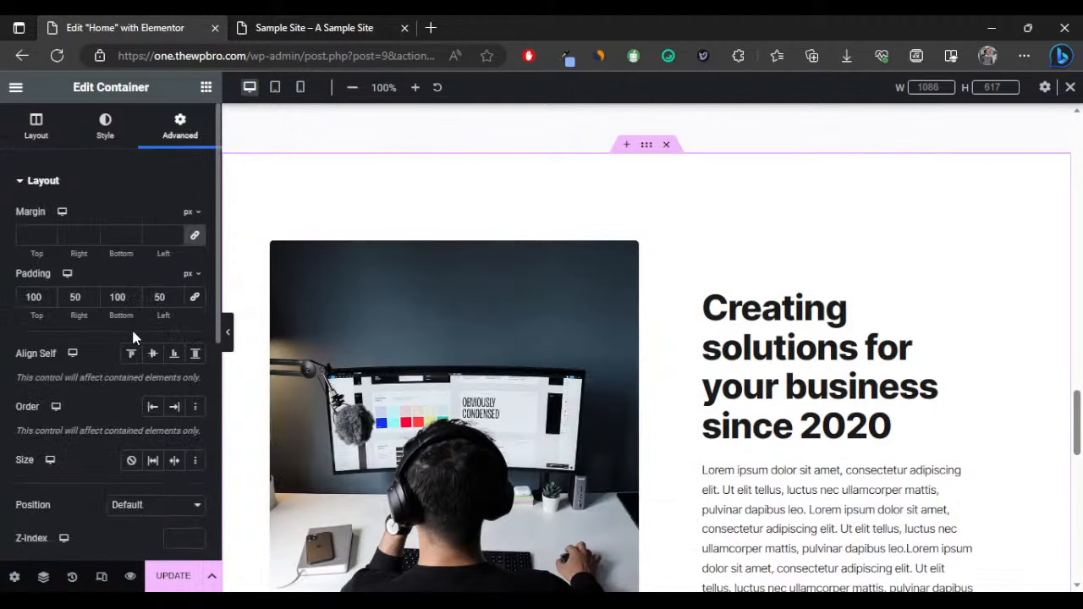
scroll(110, 389, down, 3)
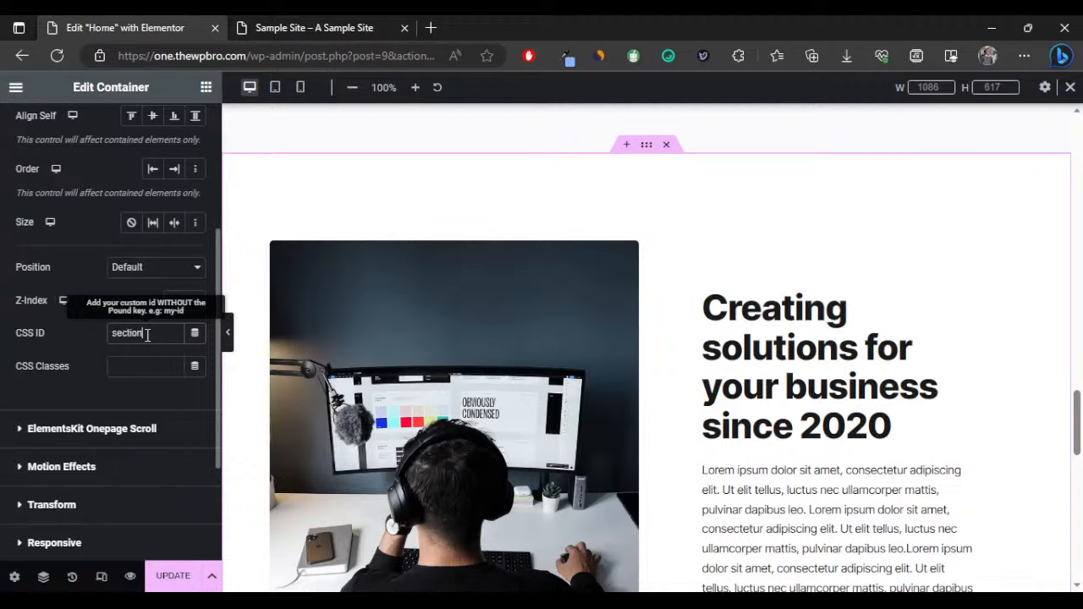
key(BackSpace)
key(BackSpace)
key(BackSpace)
key(BackSpace)
key(BackSpace)
key(BackSpace)
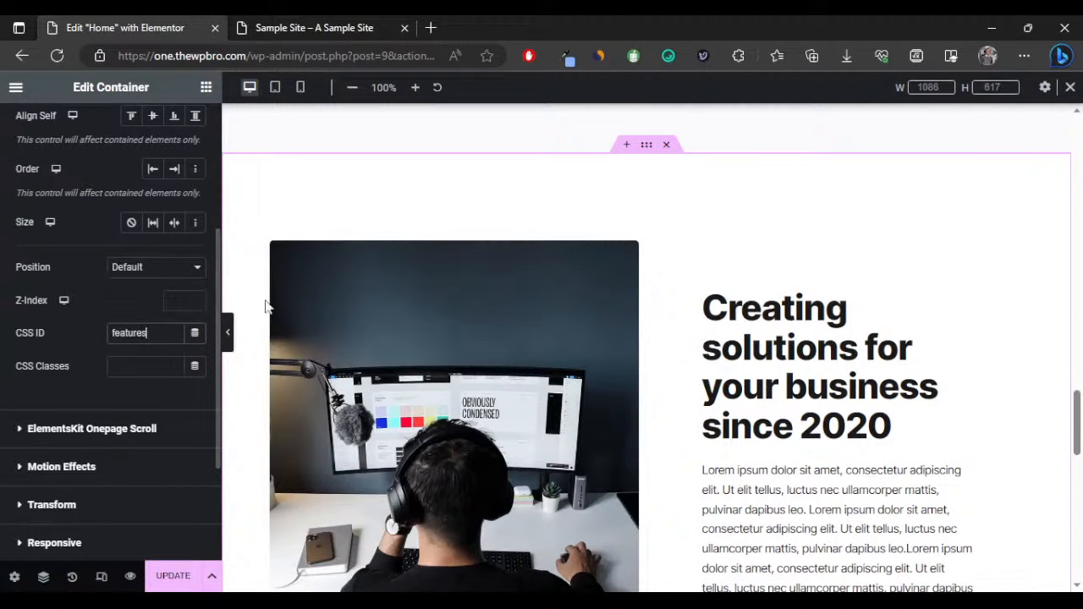
Set the dark 'Send a message' section's CSS ID to contact and save with UPDATE.
scroll(612, 365, down, 10)
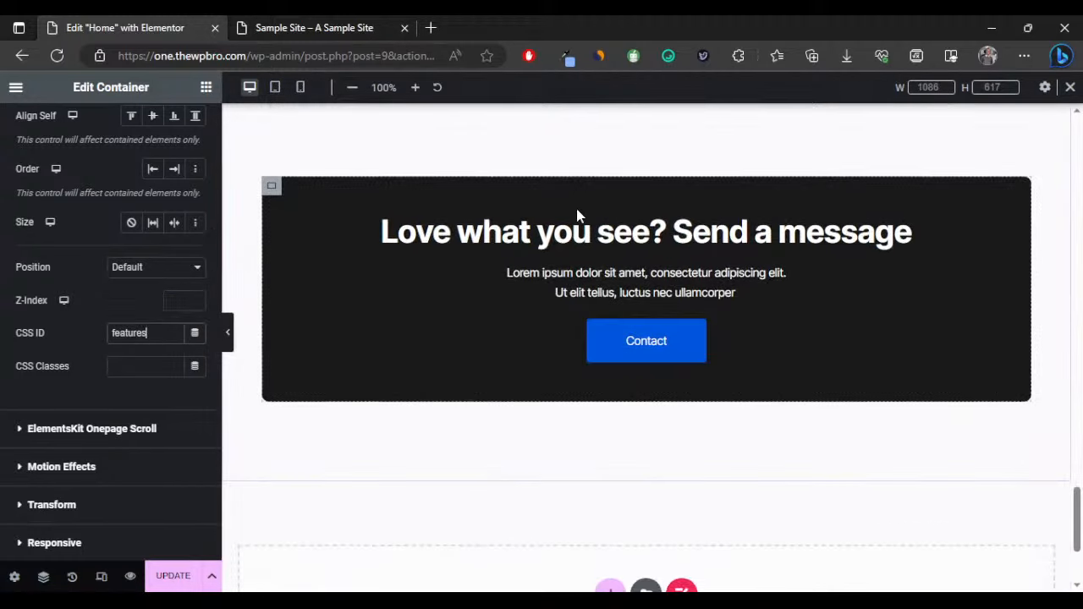
scroll(567, 219, up, 1)
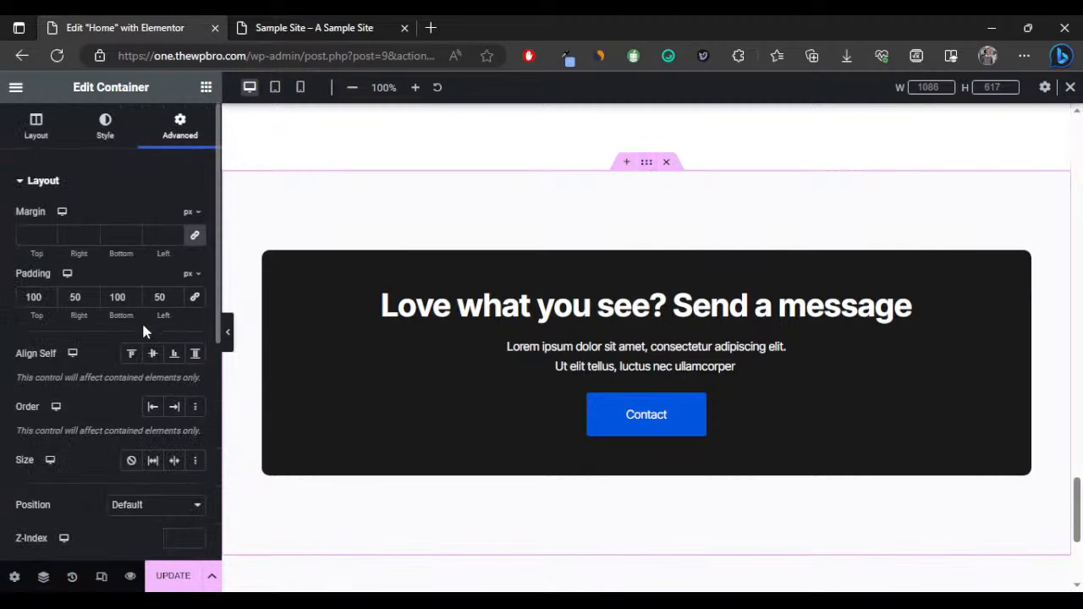
scroll(159, 254, down, 3)
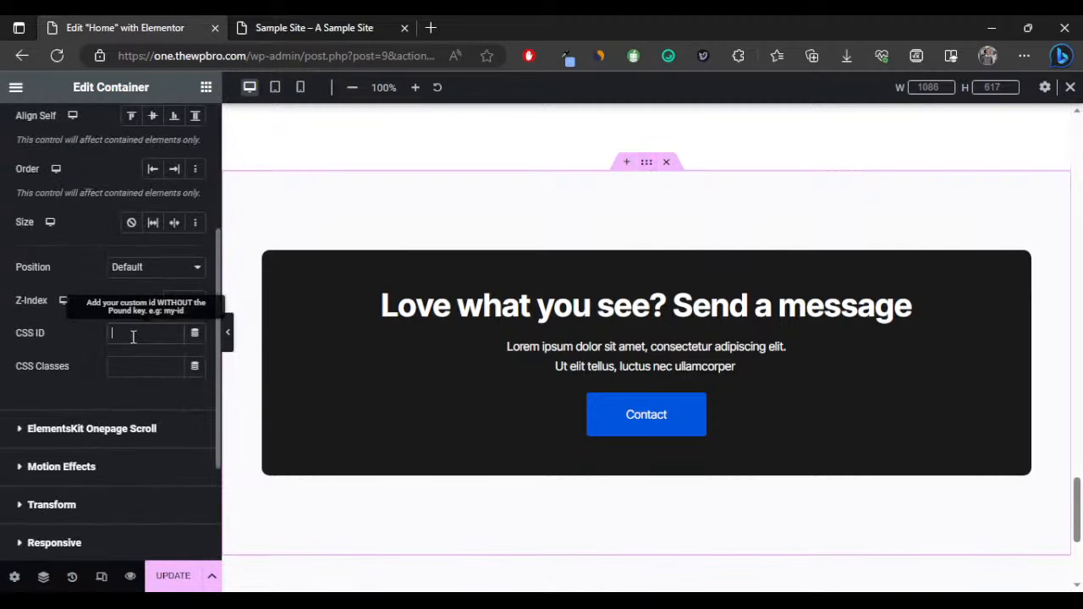
click(133, 336)
text(contact)
scroll(463, 294, up, 5)
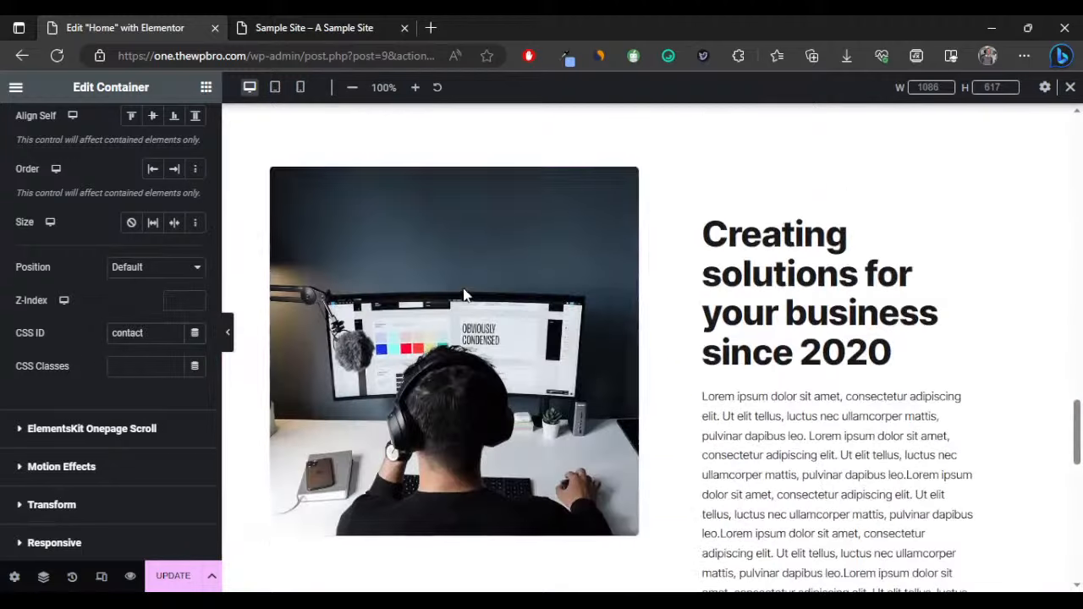
scroll(463, 295, up, 10)
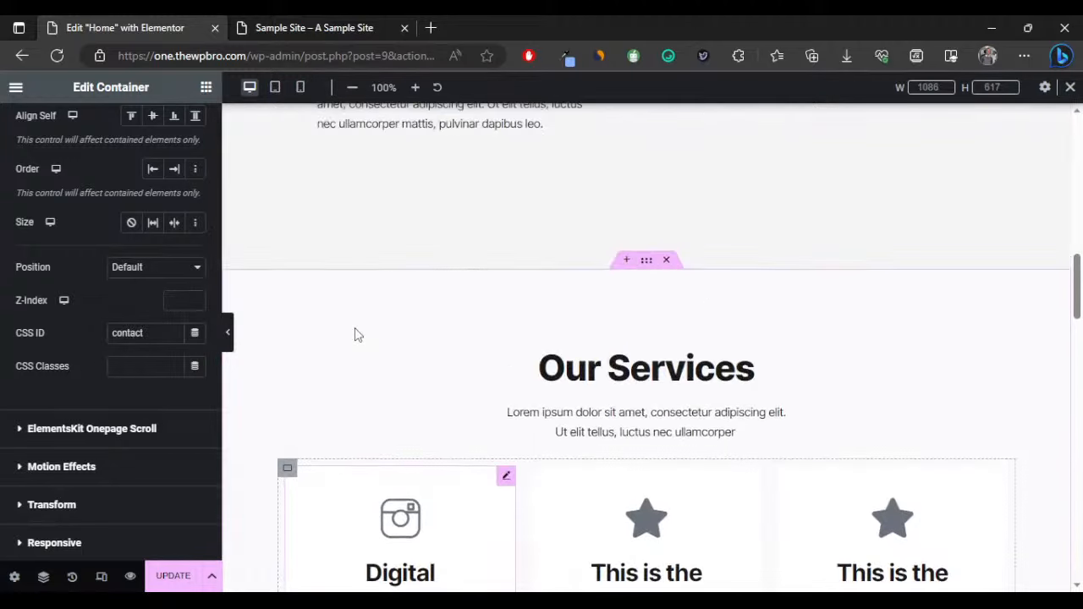
scroll(354, 335, up, 5)
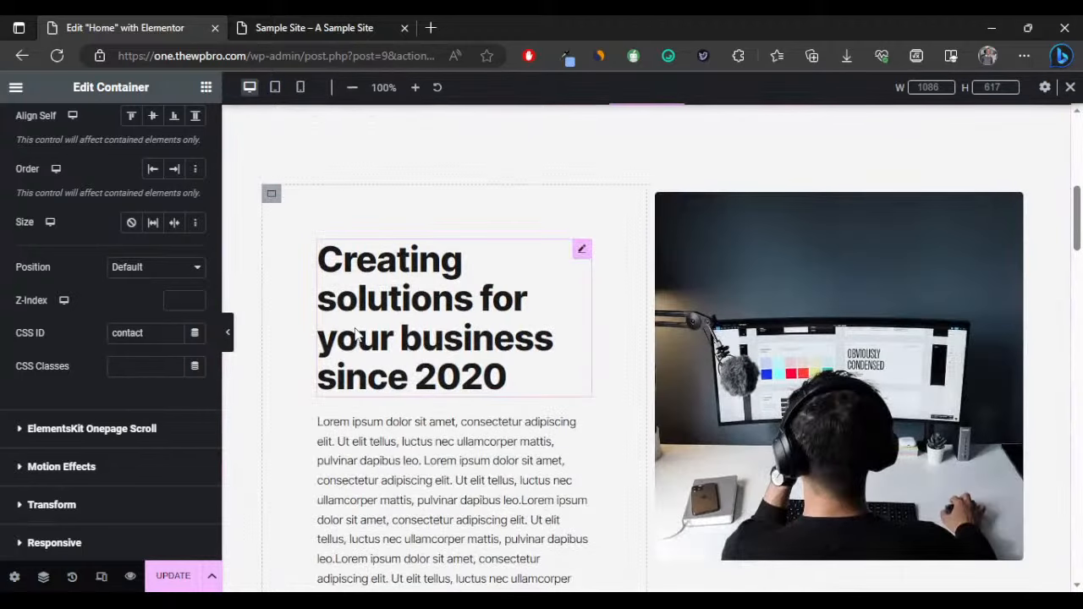
click(166, 574)
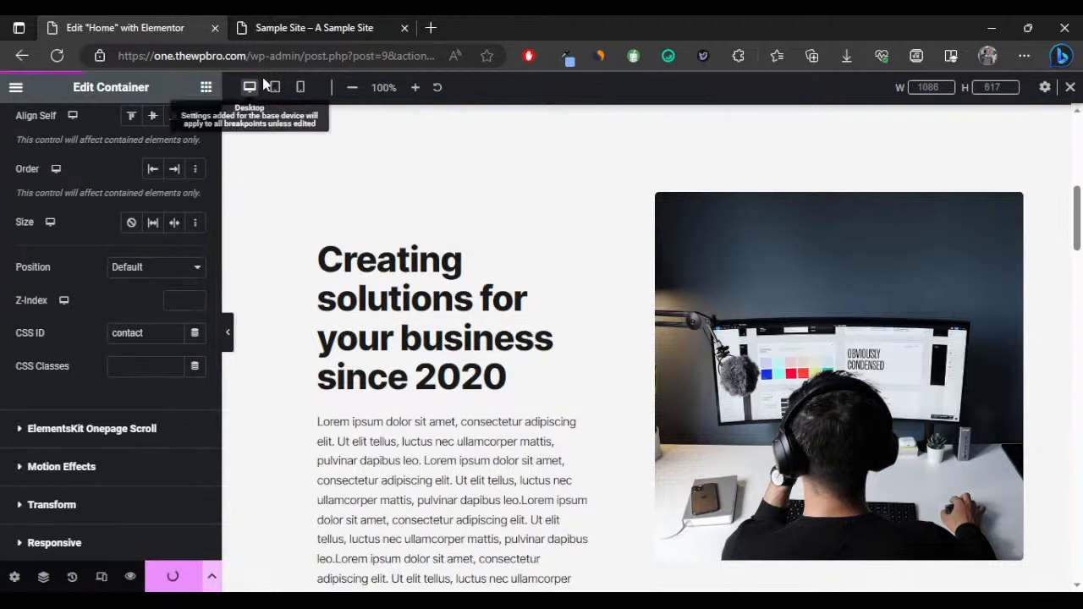
click(313, 28)
Open the Menus admin page from the Sample Site admin-bar menu.
scroll(581, 266, up, 10)
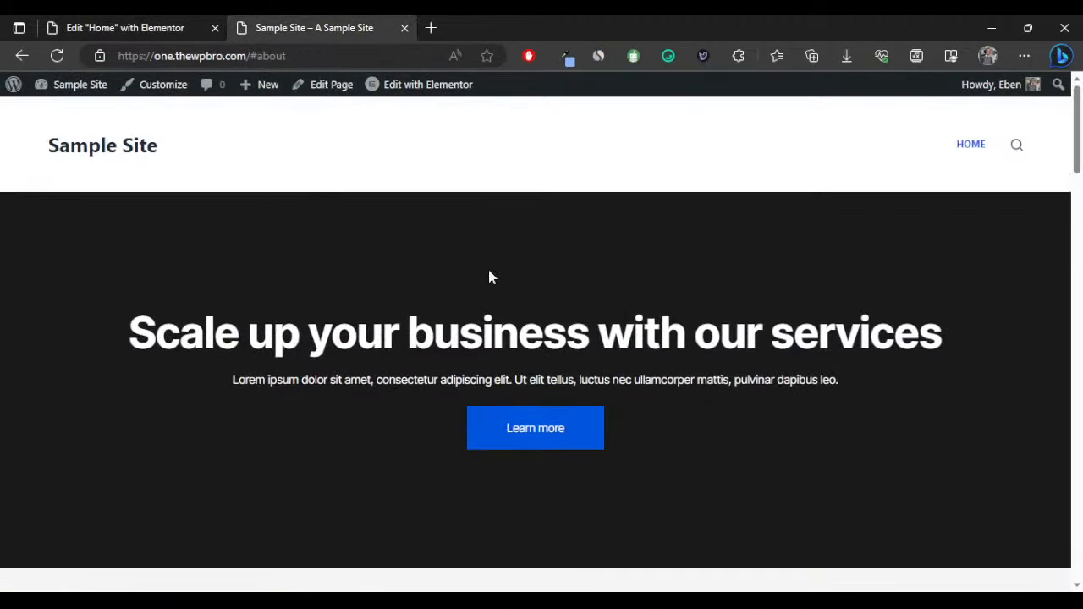
mouse_move(80, 94)
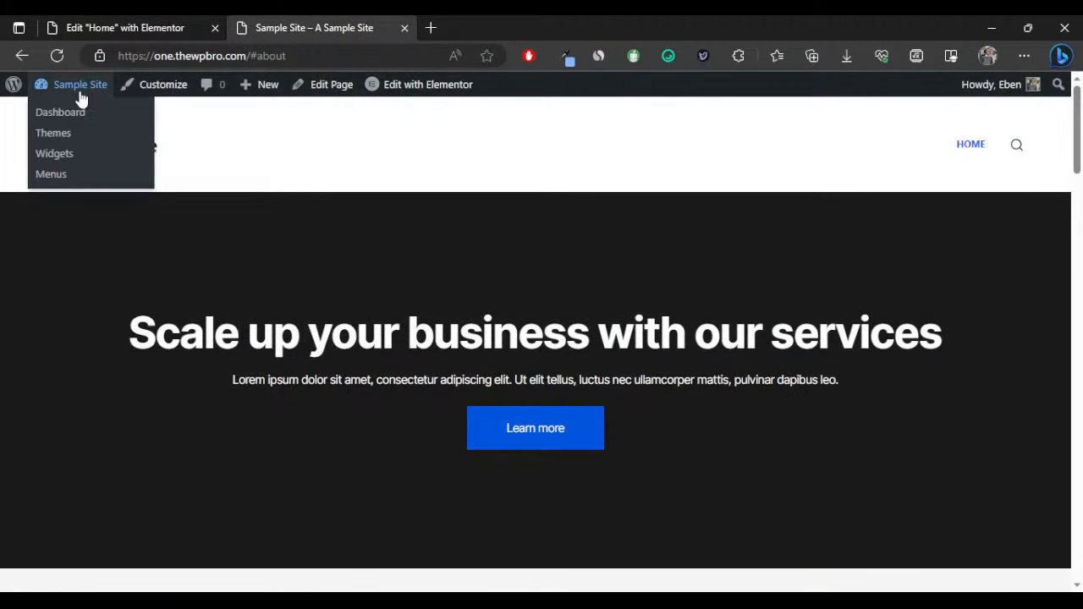
click(50, 175)
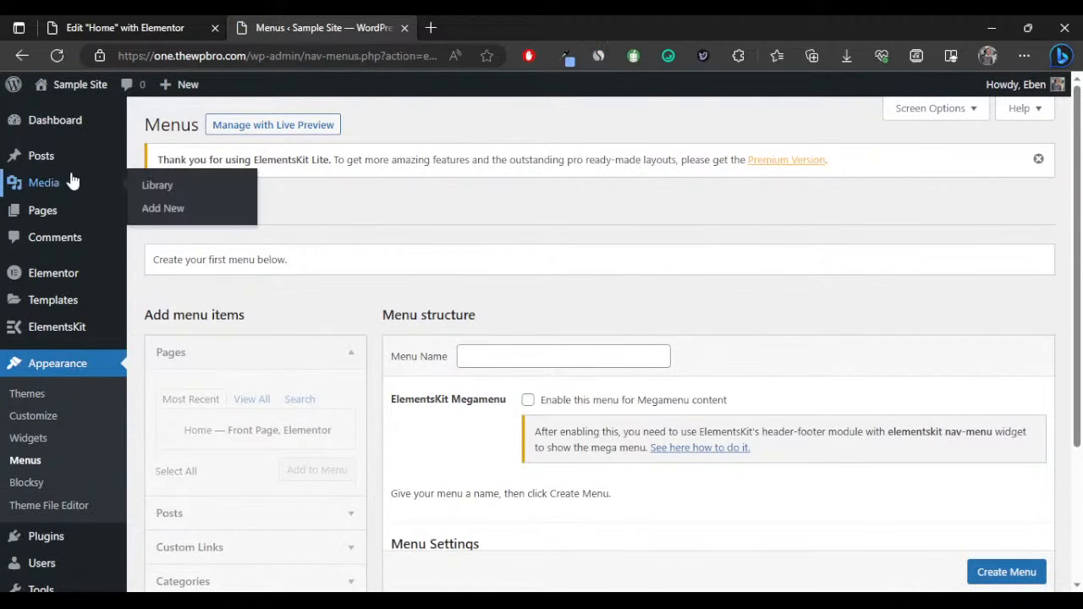
Check the Creating solutions section container in the Elementor editor.
scroll(334, 254, down, 3)
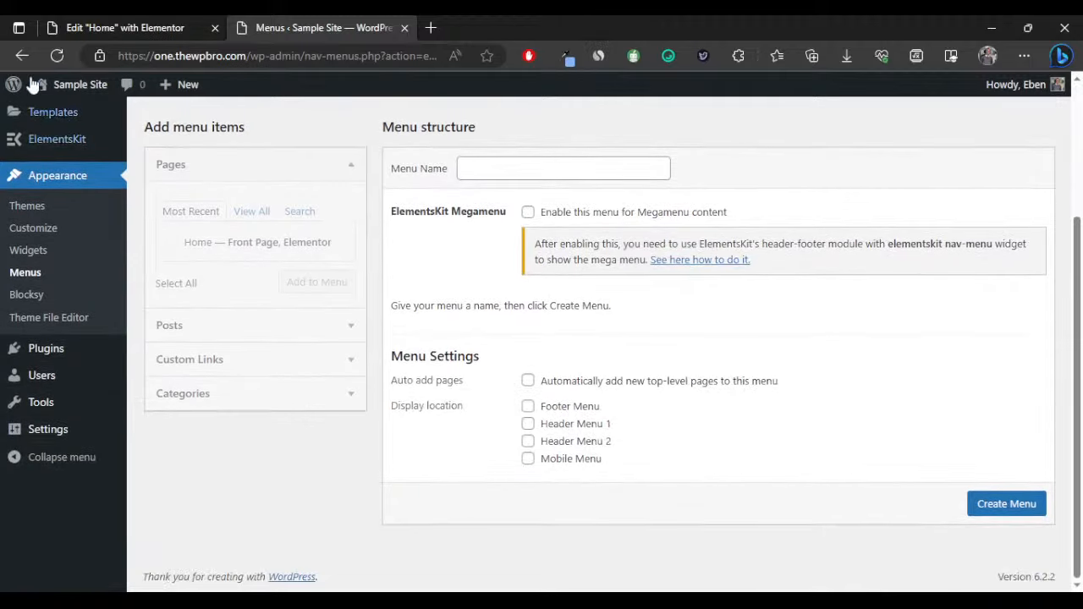
click(116, 24)
scroll(515, 288, up, 5)
scroll(520, 288, down, 6)
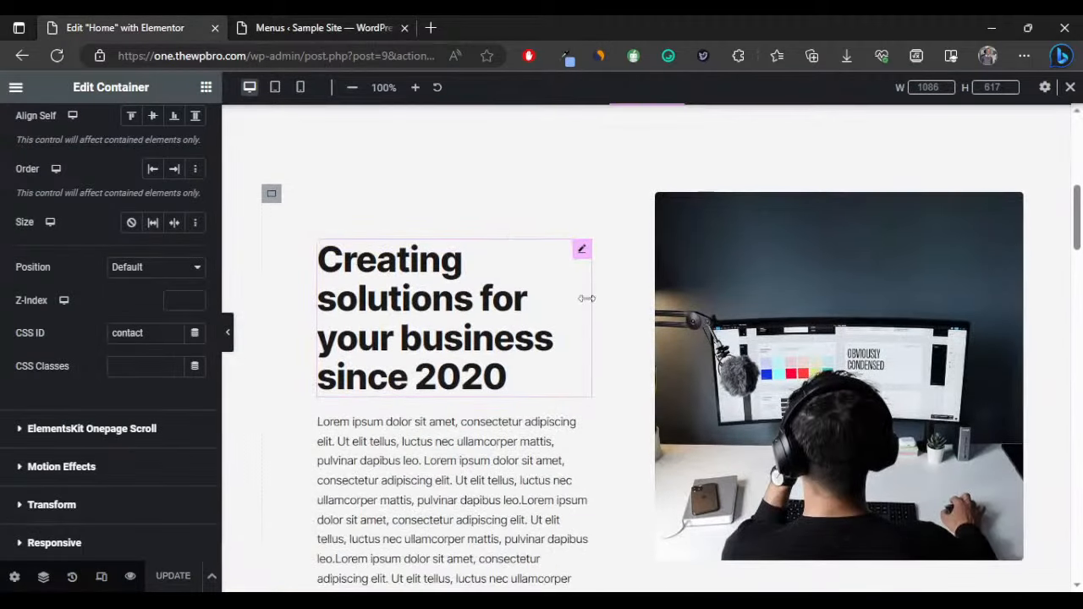
scroll(584, 254, down, 1)
scroll(593, 245, up, 2)
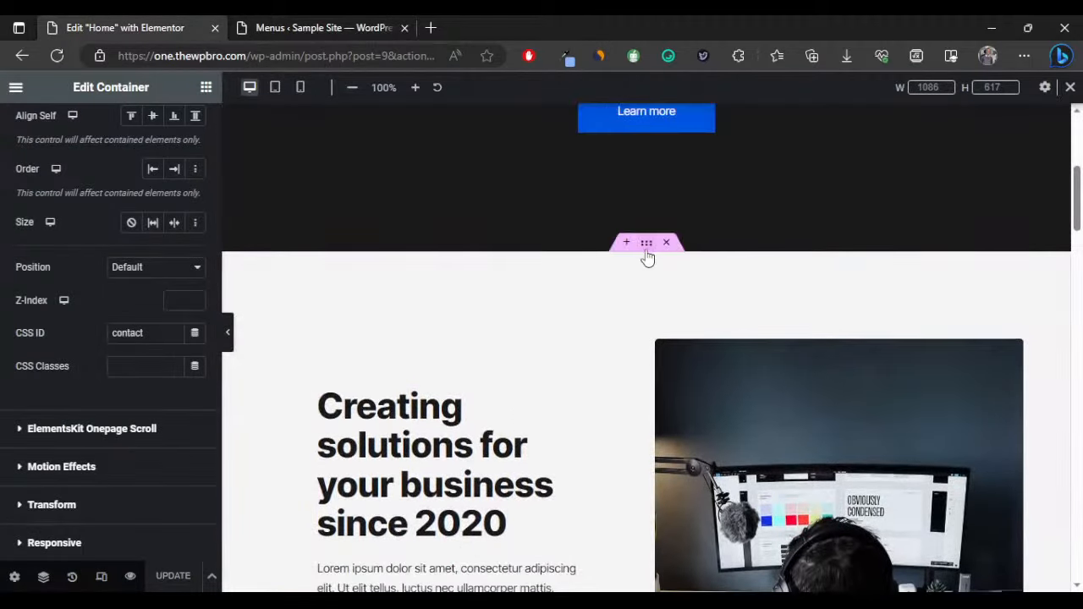
click(648, 252)
click(321, 28)
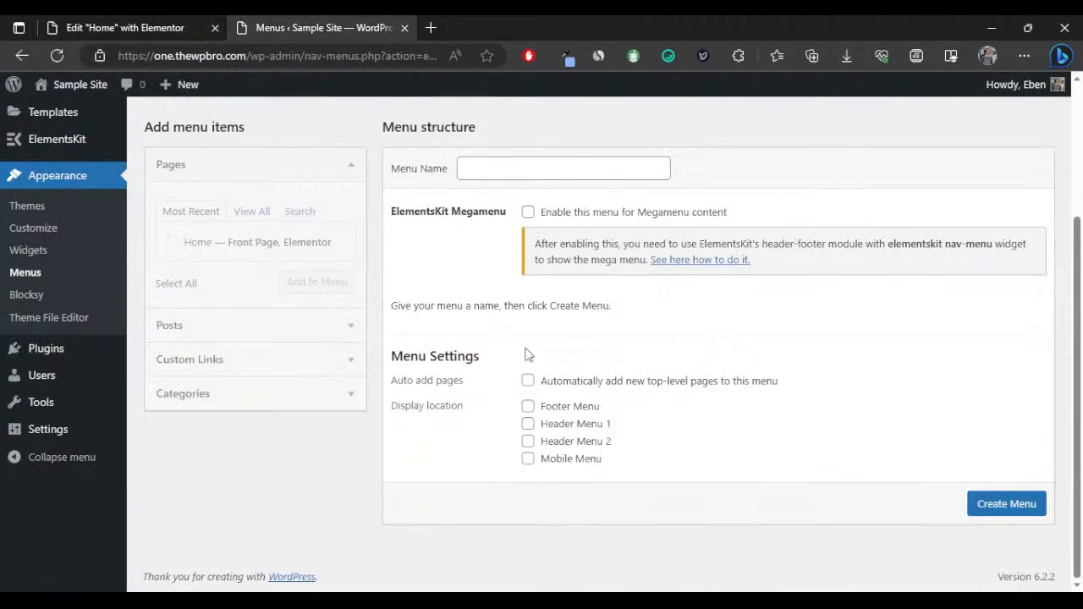
Create a menu named Header assigned to Header Menu 1 and Mobile Menu.
click(485, 167)
text(Header)
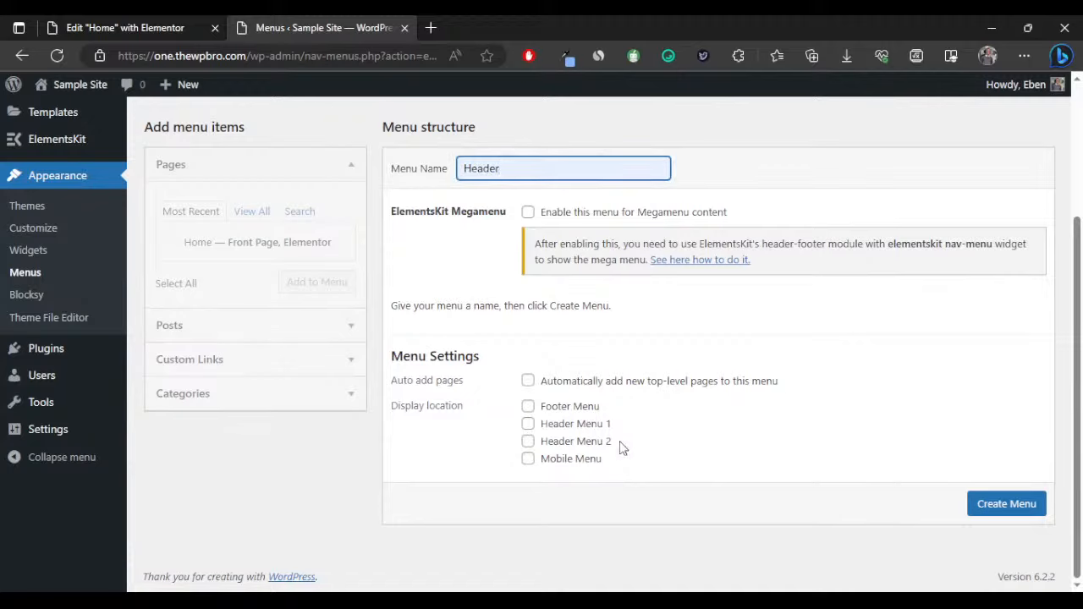
click(528, 425)
click(528, 459)
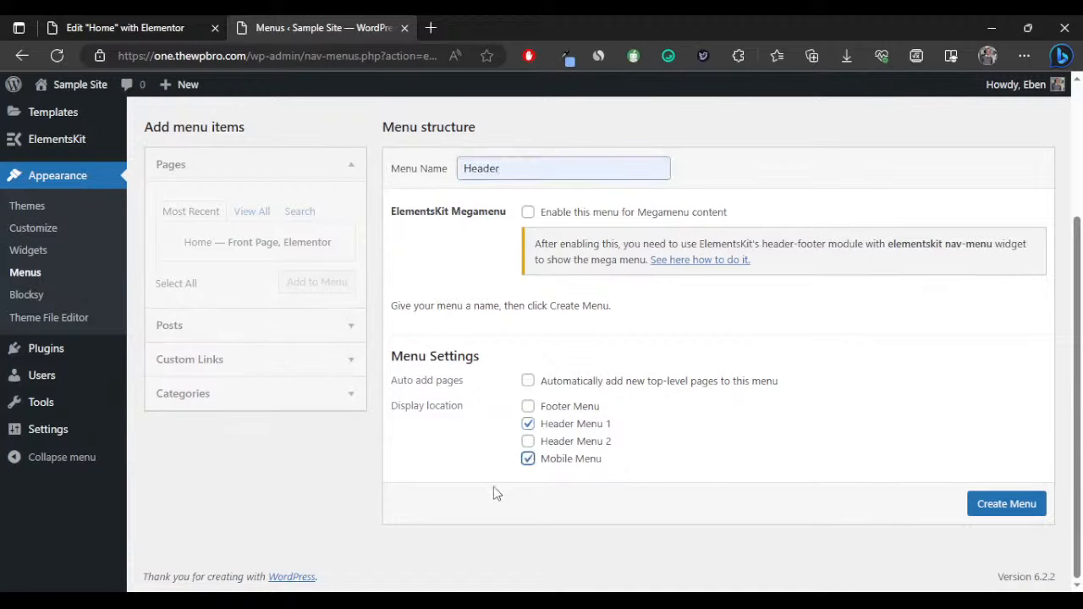
click(990, 501)
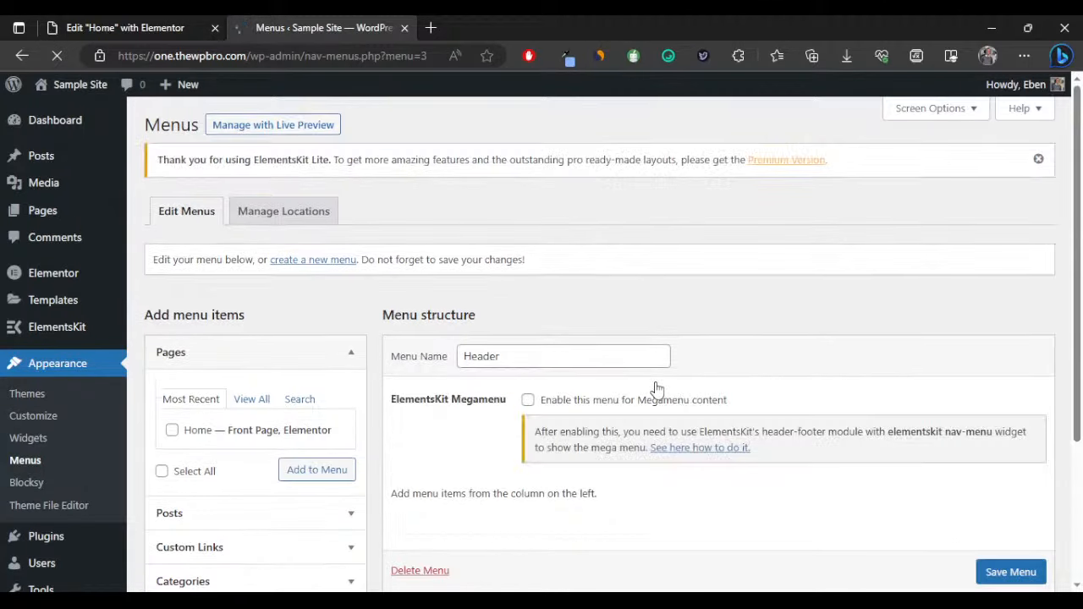
Add an About custom link to the site URL plus #about to the Header menu.
scroll(211, 360, down, 3)
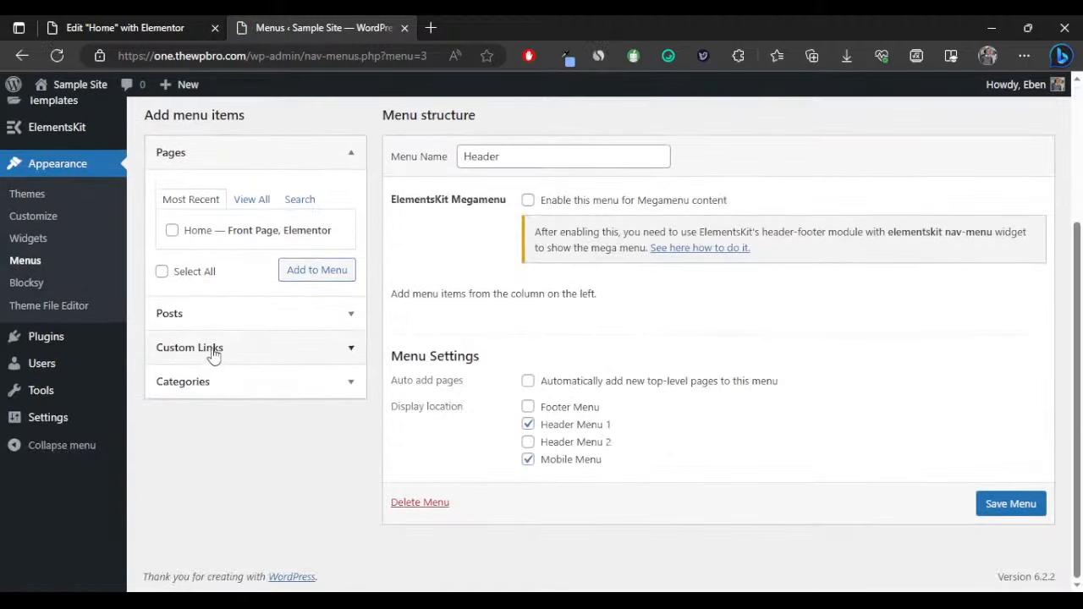
click(212, 354)
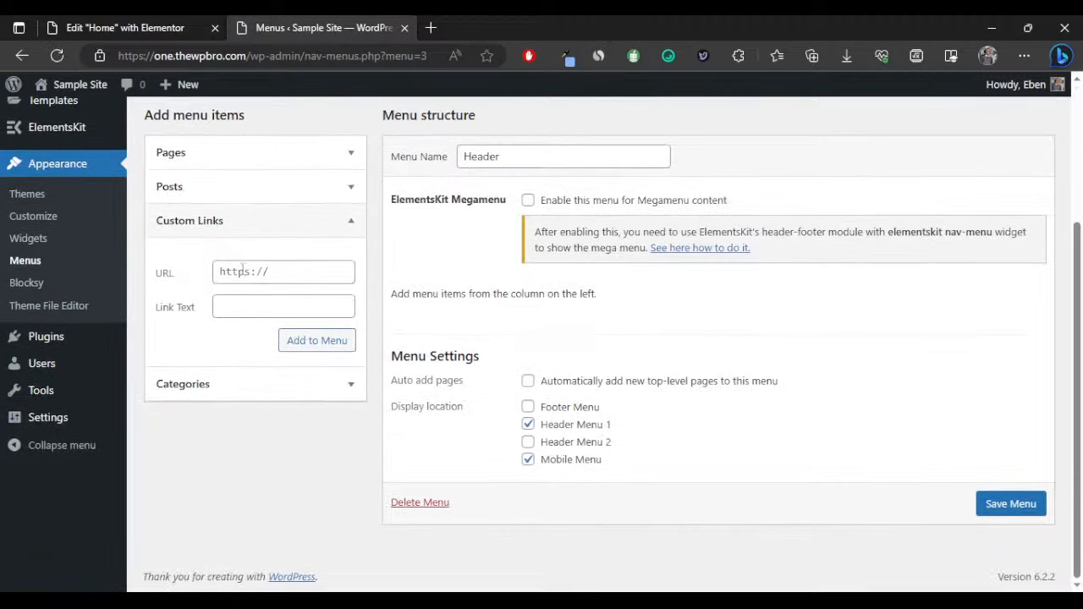
click(243, 269)
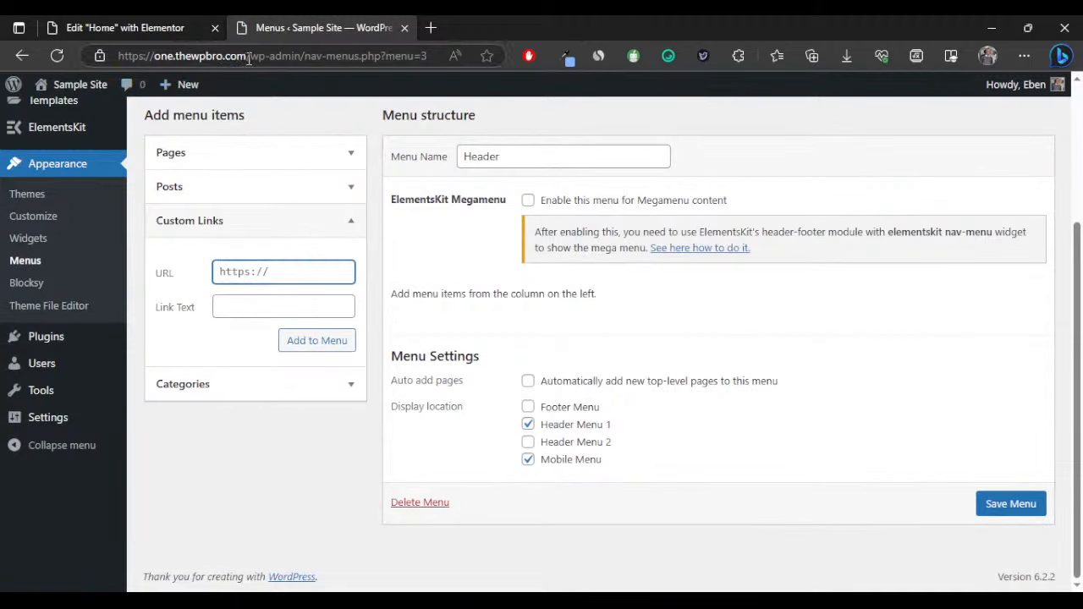
drag(249, 57, 117, 58)
key(ctrl+c)
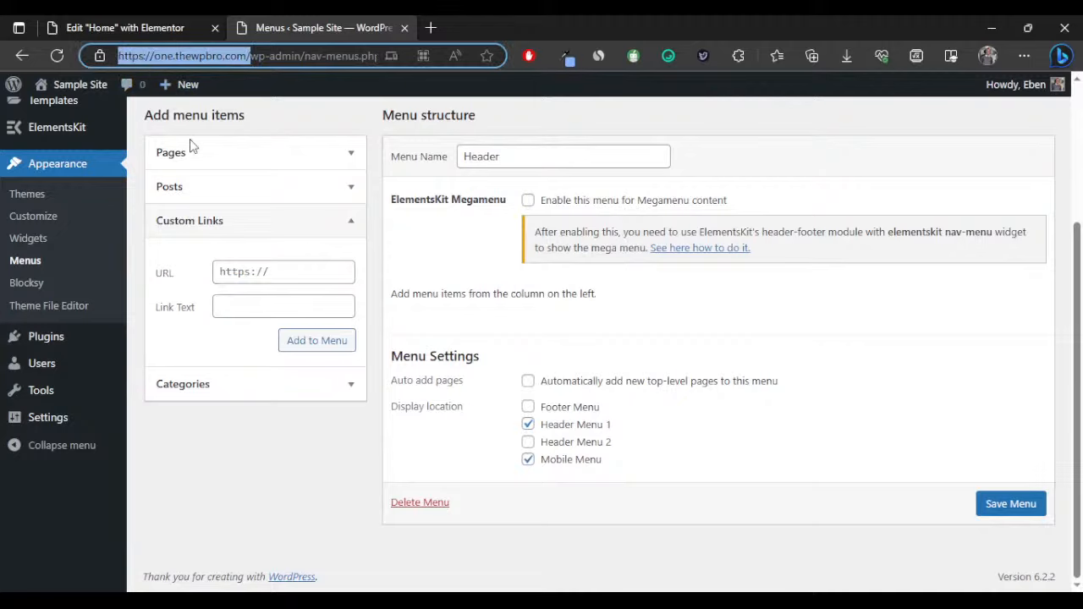
click(237, 275)
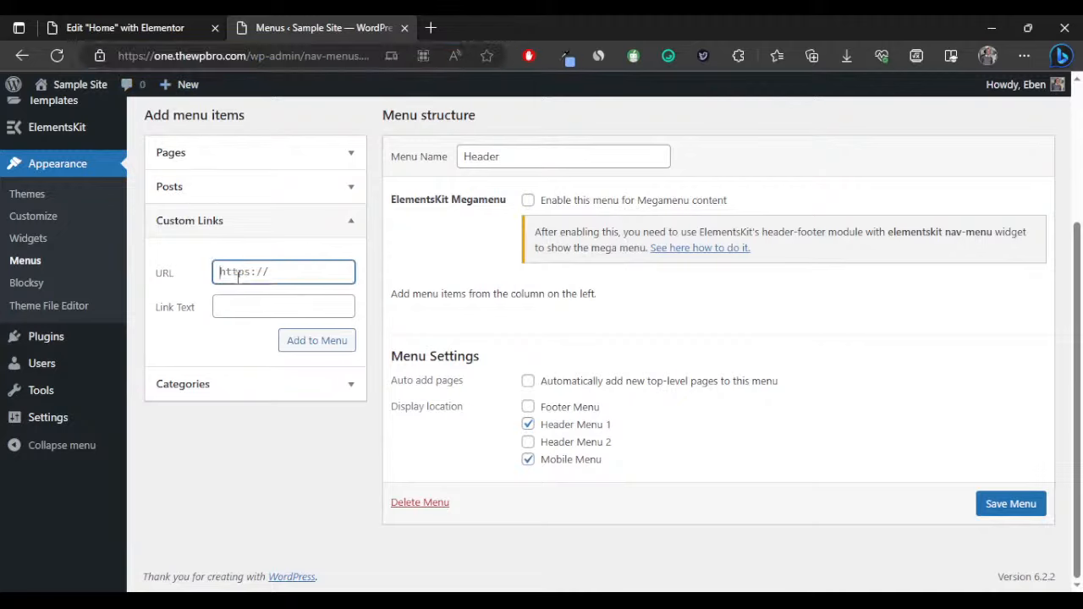
key(ctrl+v)
text(#about)
click(280, 310)
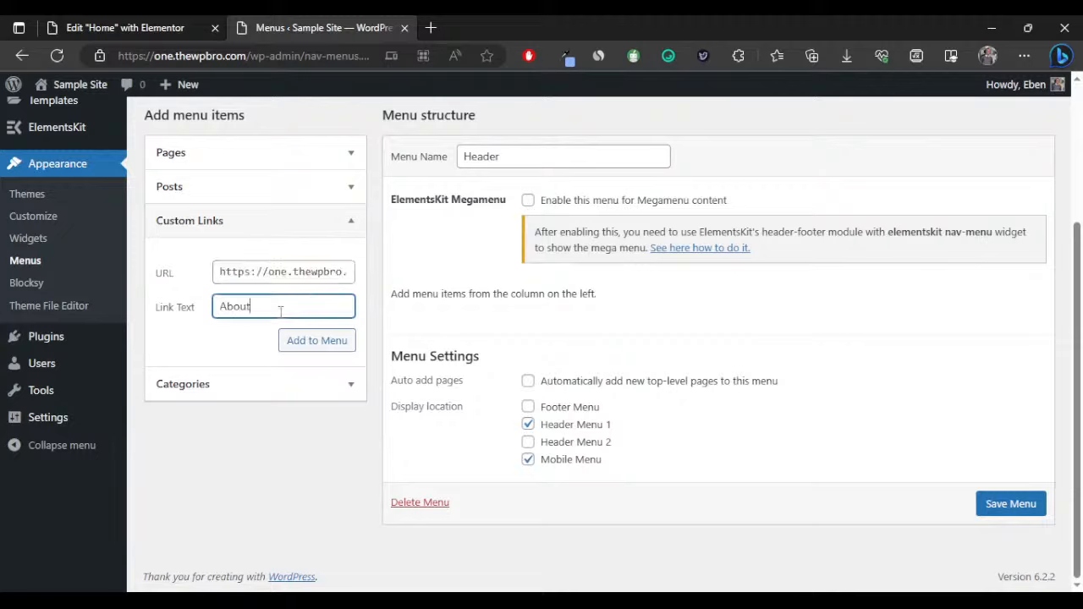
click(302, 345)
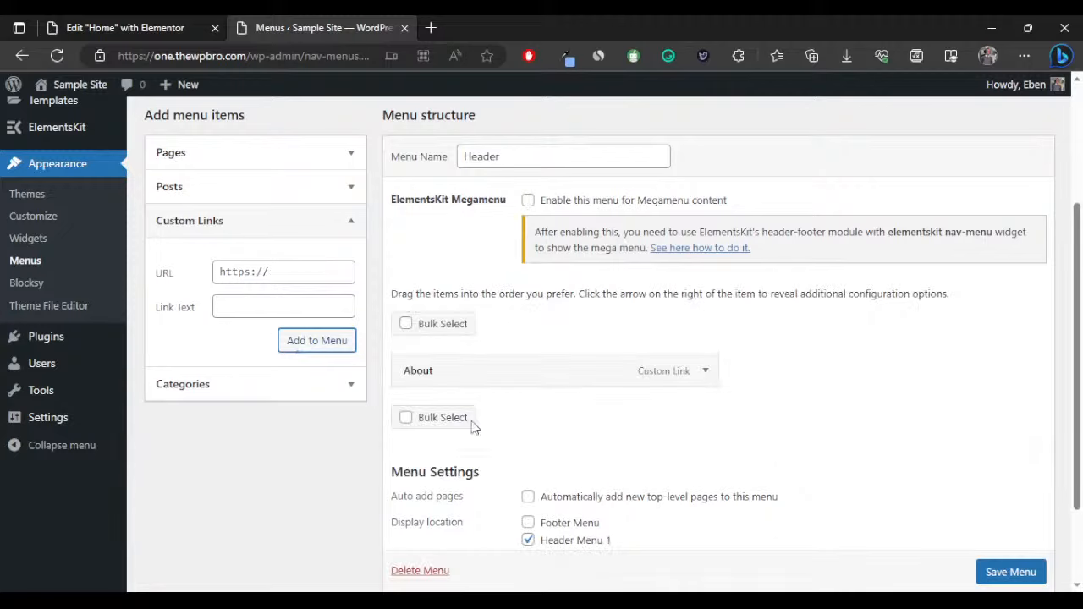
Add a Services custom link pointing to the site URL plus #services.
click(191, 13)
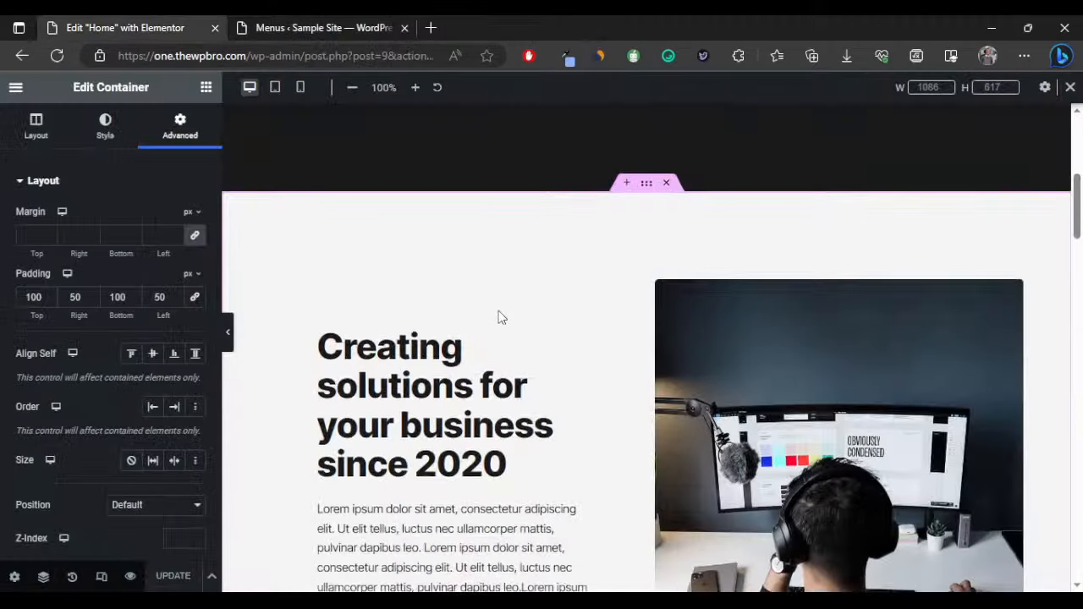
scroll(499, 317, down, 10)
click(292, 27)
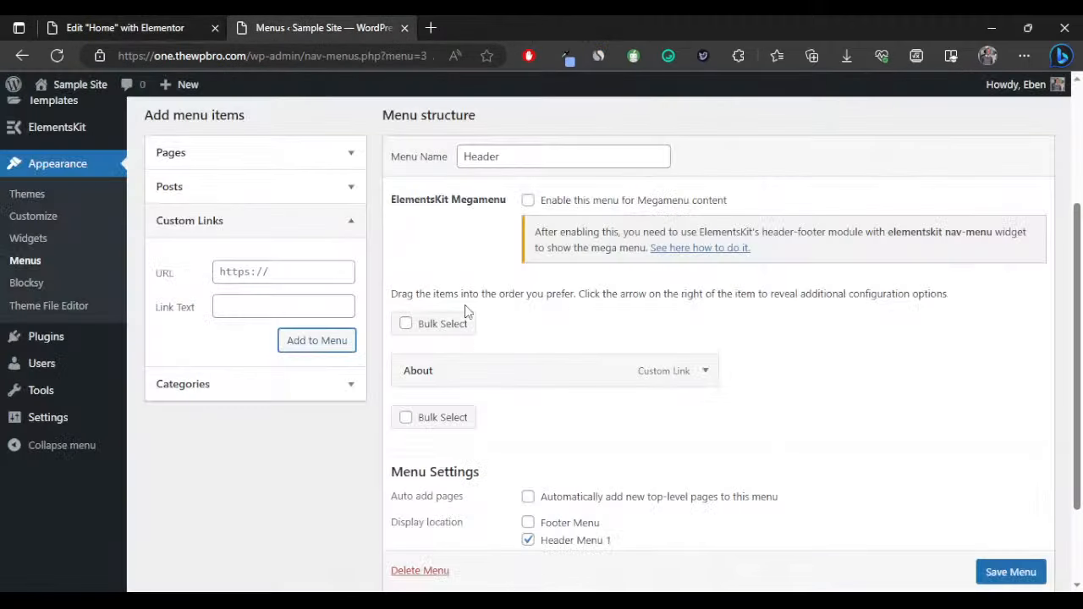
click(280, 277)
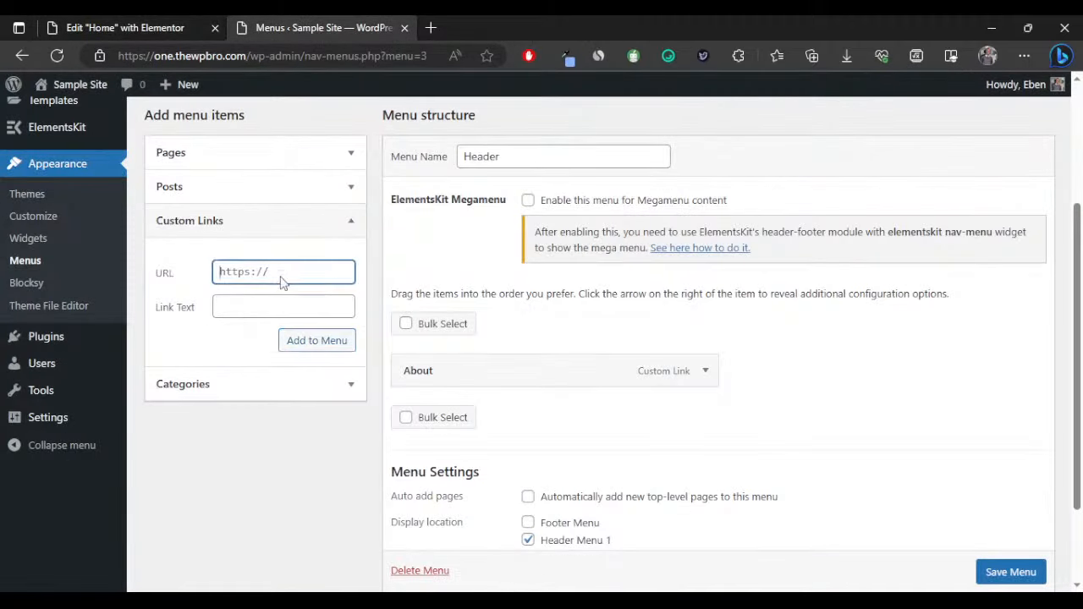
key(ctrl+v)
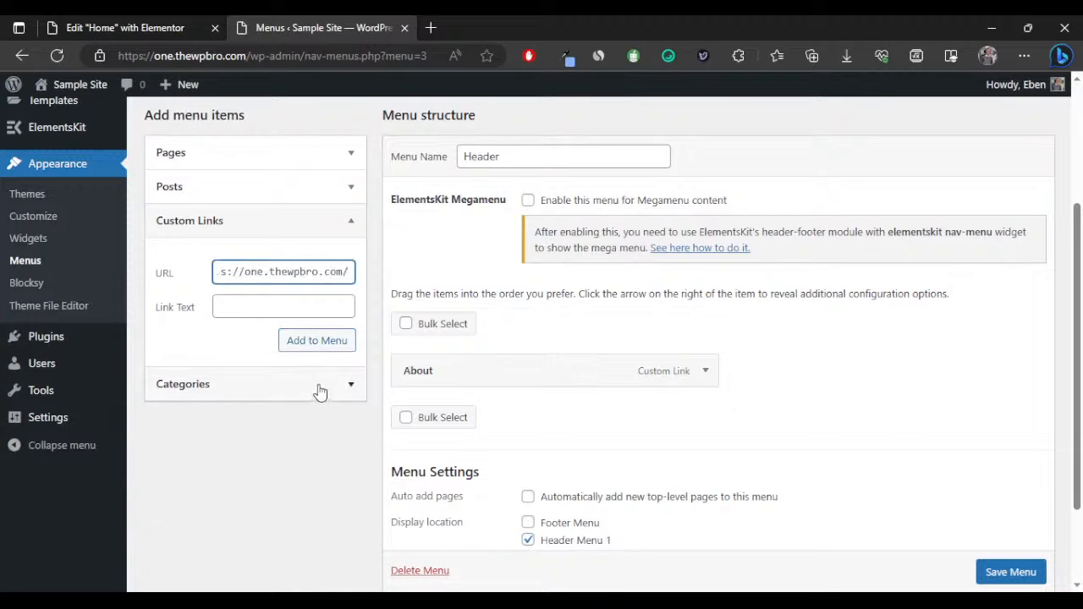
text(#se)
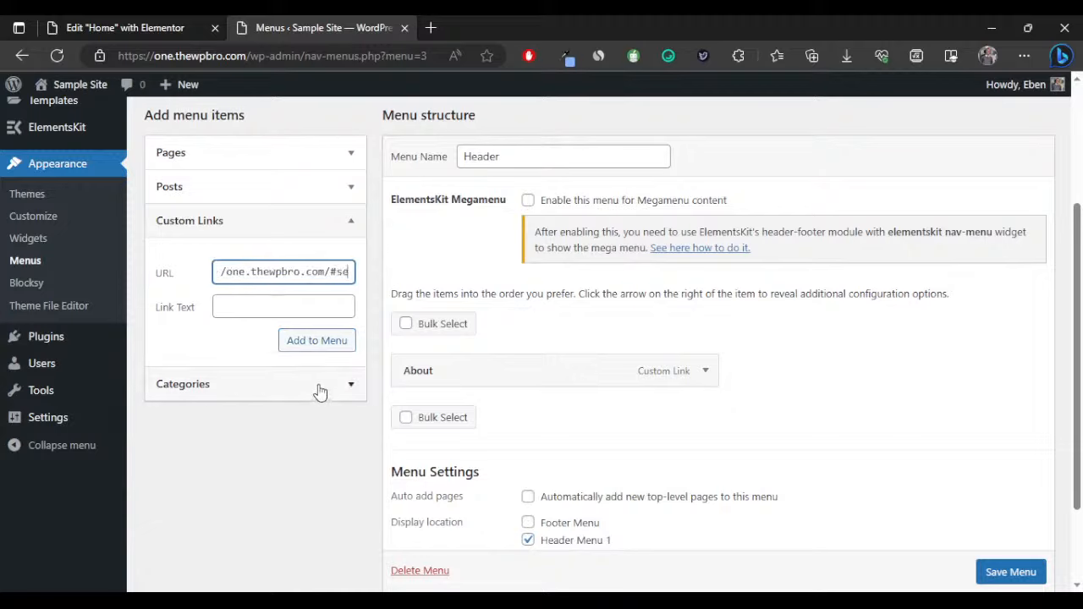
text(rvices)
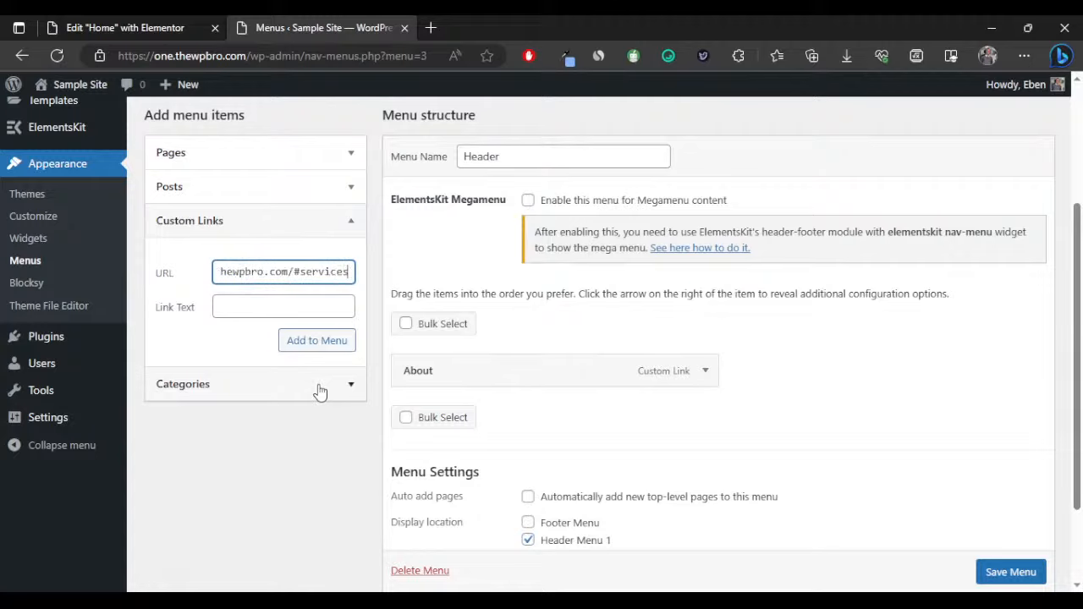
click(254, 303)
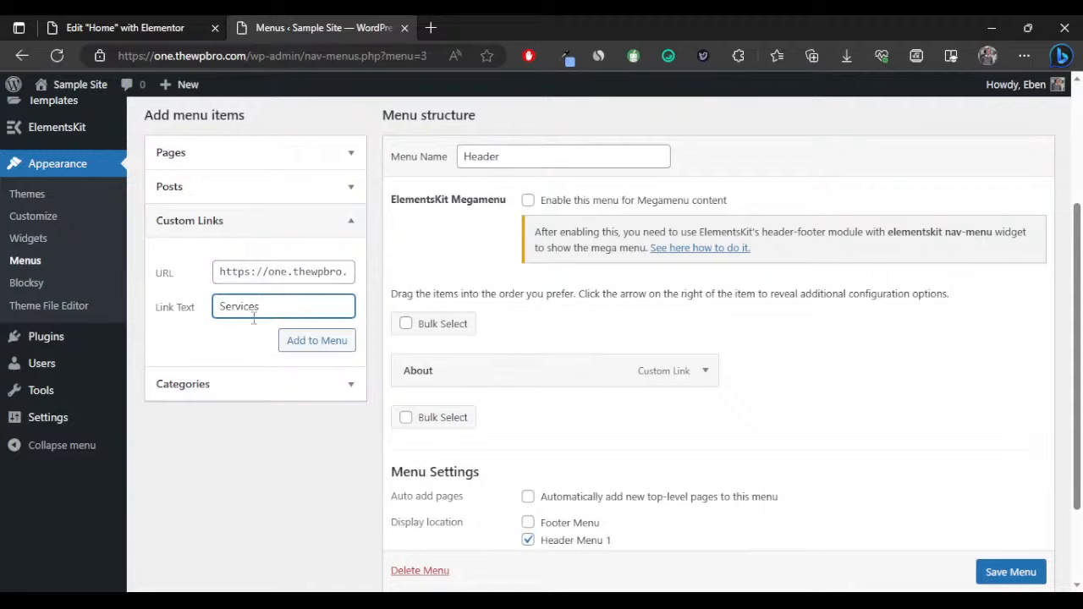
click(305, 342)
Add a Features custom link to #features and drag About below it.
click(126, 28)
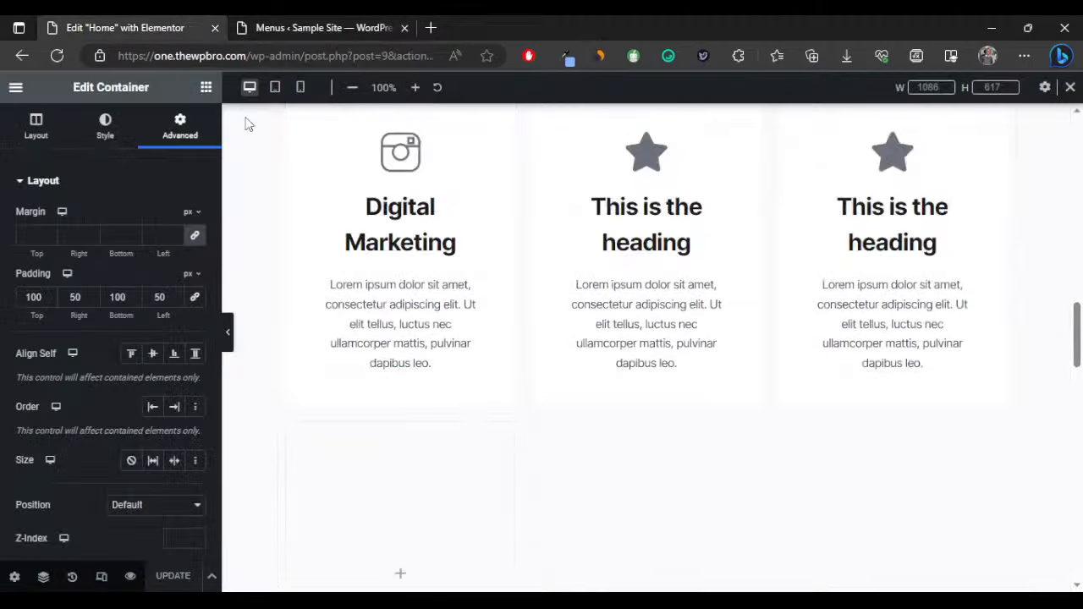
scroll(452, 321, down, 5)
scroll(452, 322, up, 6)
scroll(448, 321, down, 6)
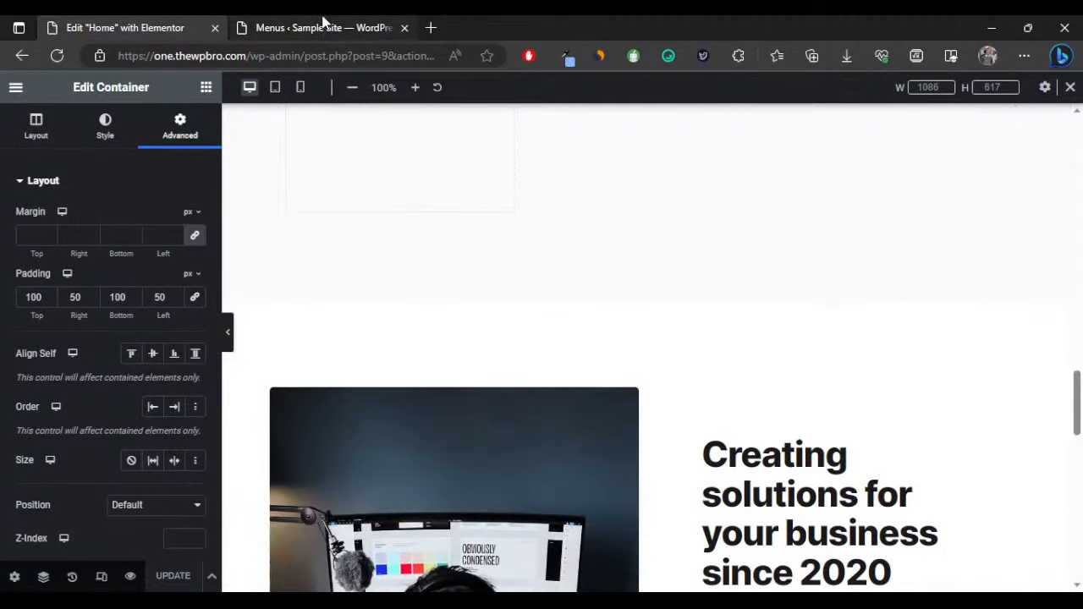
click(323, 26)
click(261, 269)
text(https://one.thewpbro.com/)
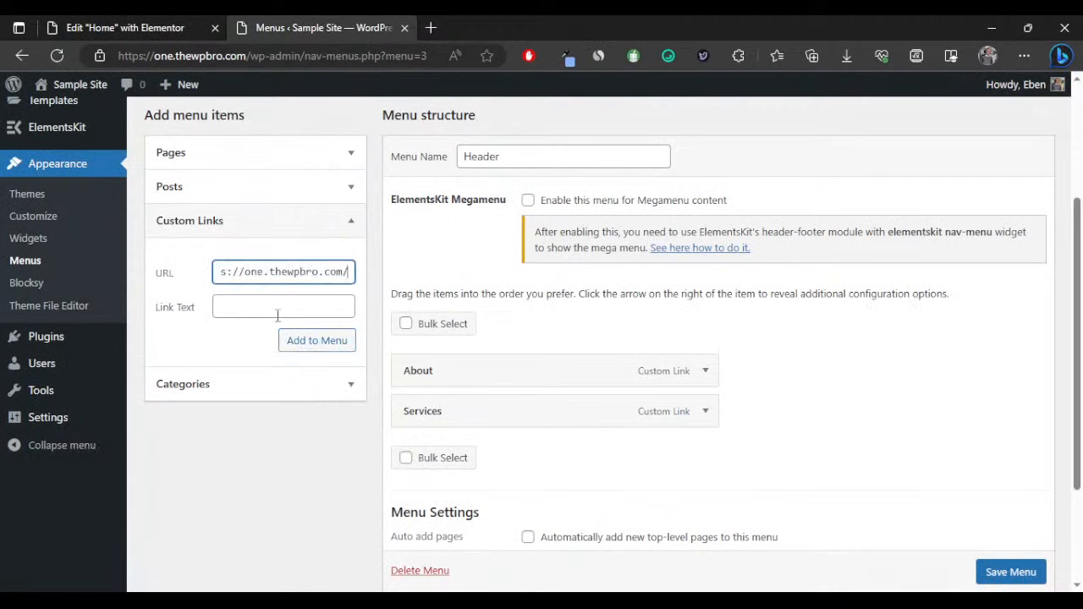
click(268, 299)
click(339, 271)
drag(339, 271, 359, 282)
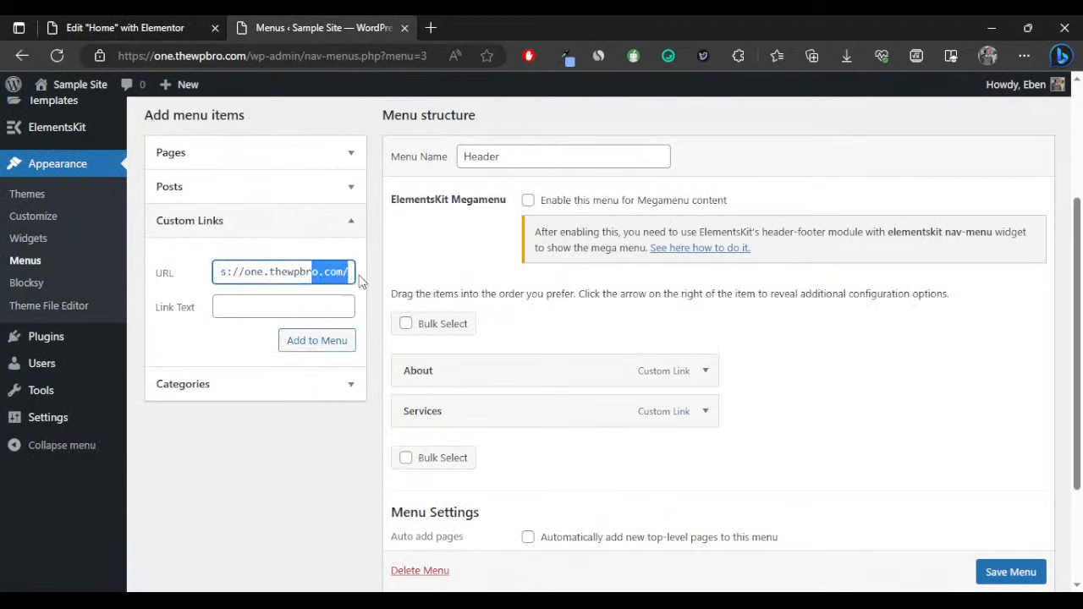
click(349, 272)
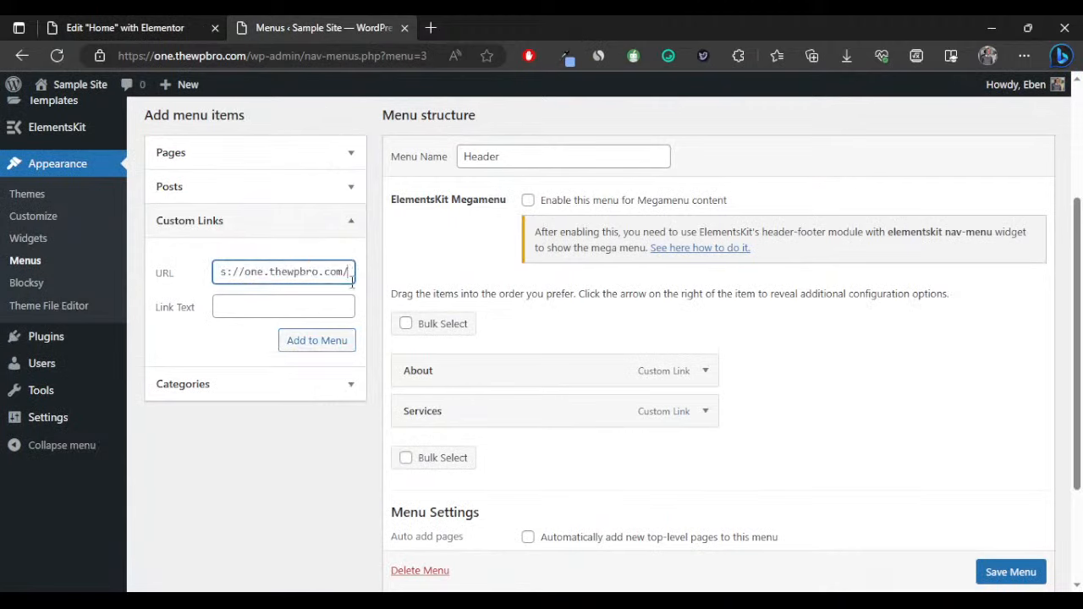
text(#features)
click(294, 305)
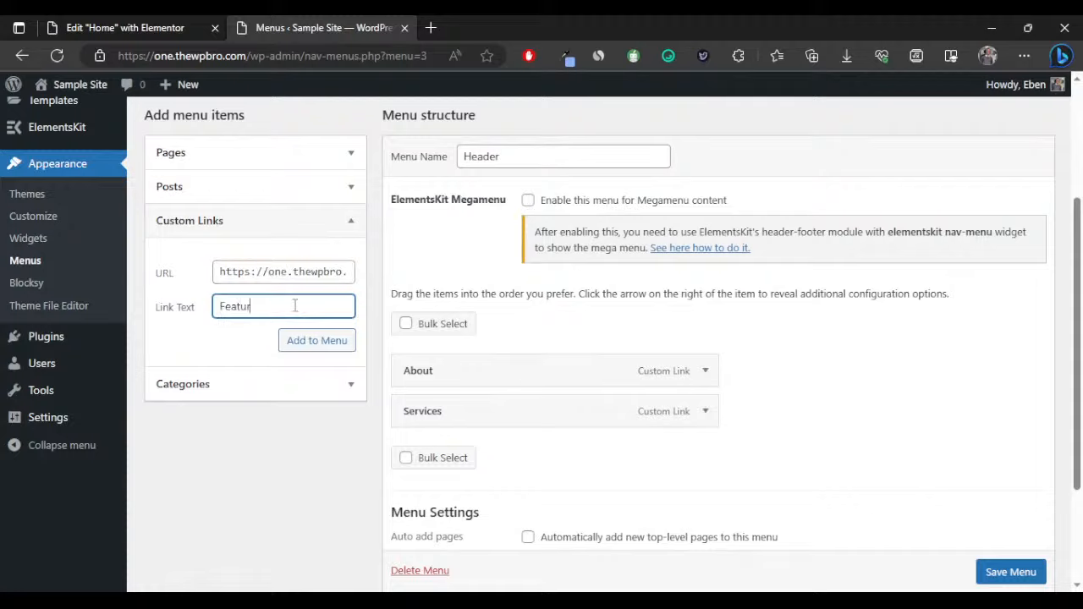
click(303, 340)
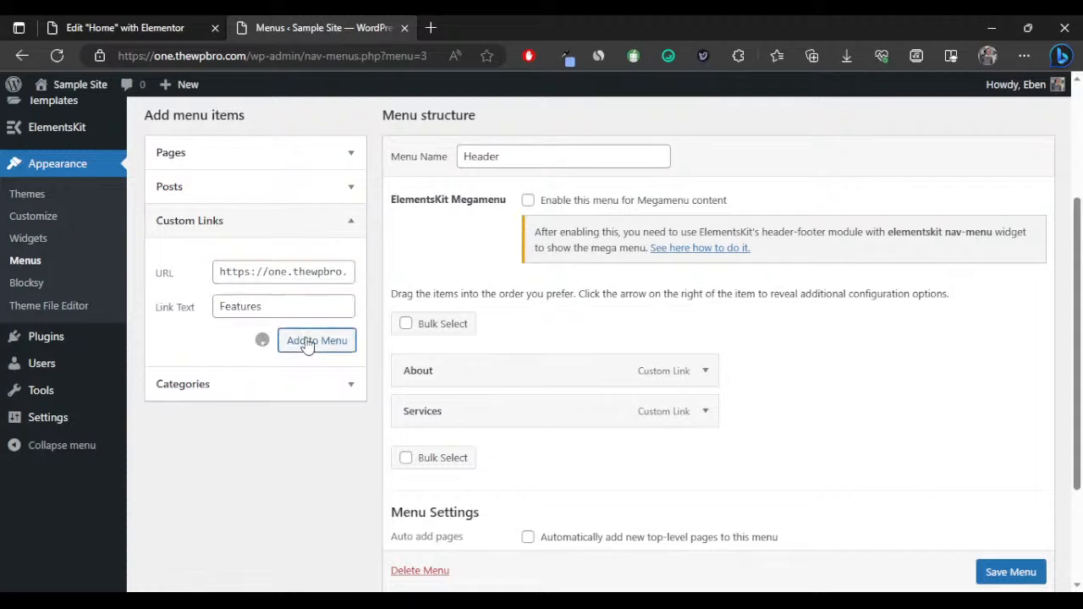
drag(465, 375, 474, 457)
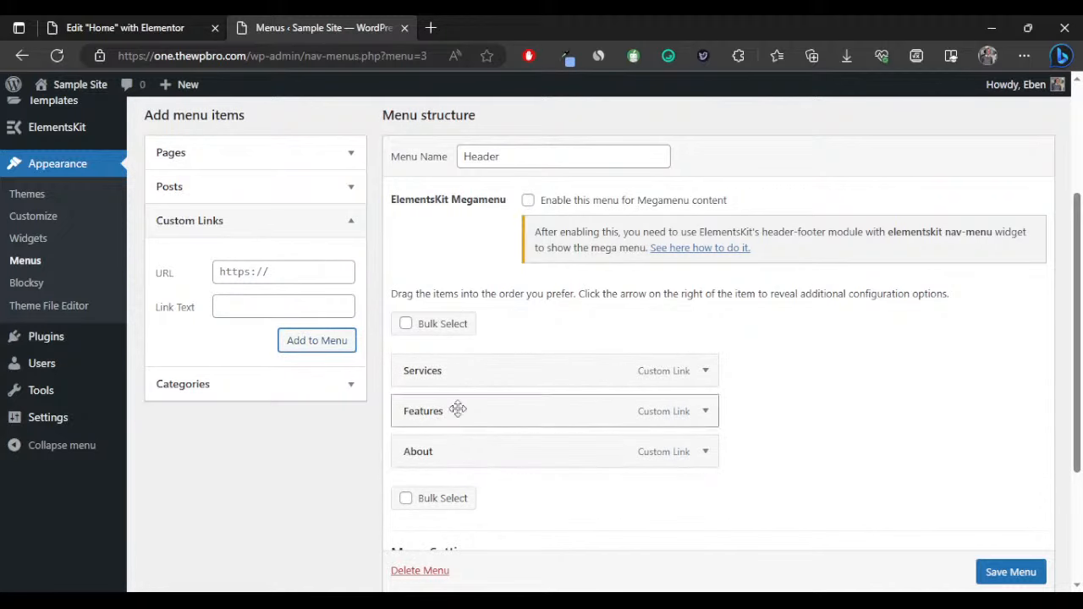
Check the contact section's CSS ID on the Home page in Elementor.
click(148, 25)
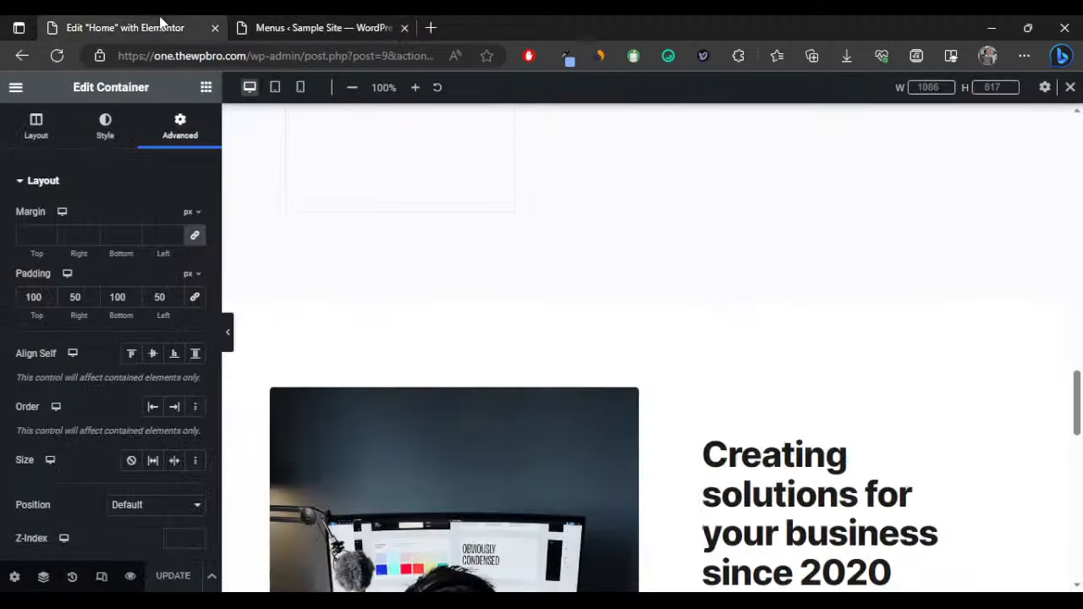
scroll(541, 288, down, 3)
scroll(568, 283, up, 3)
scroll(575, 279, down, 9)
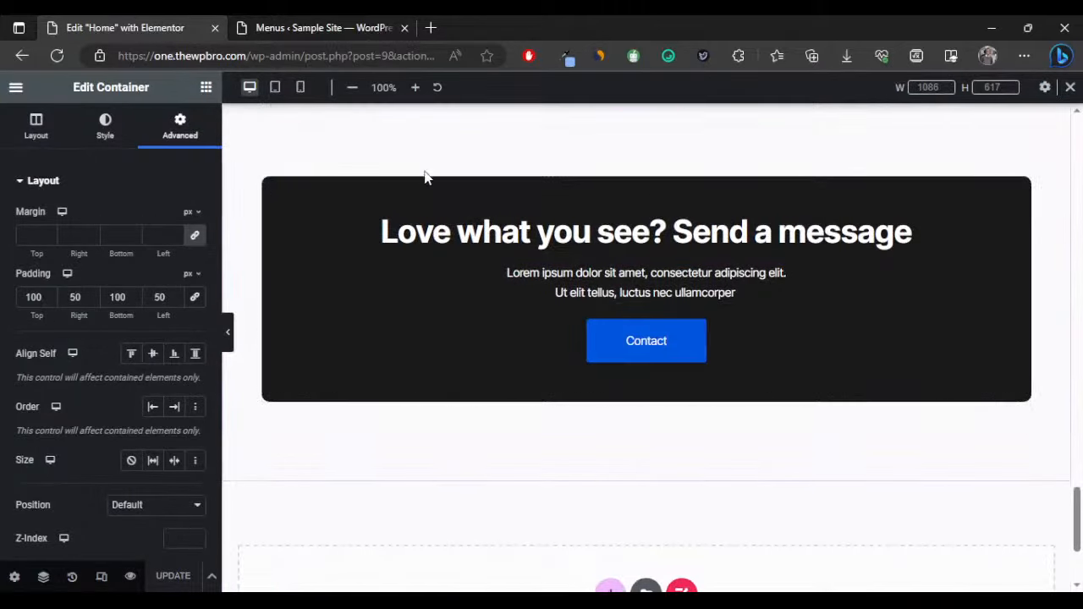
scroll(516, 181, up, 1)
scroll(127, 356, down, 4)
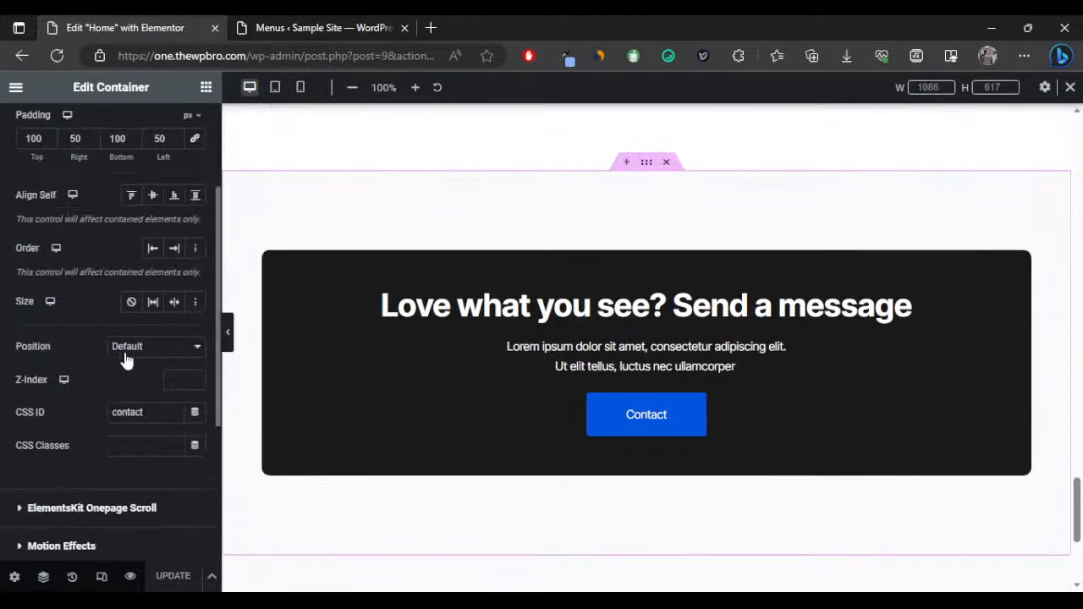
Enter a 'contact' custom link to #contact and save the Header menu.
click(275, 33)
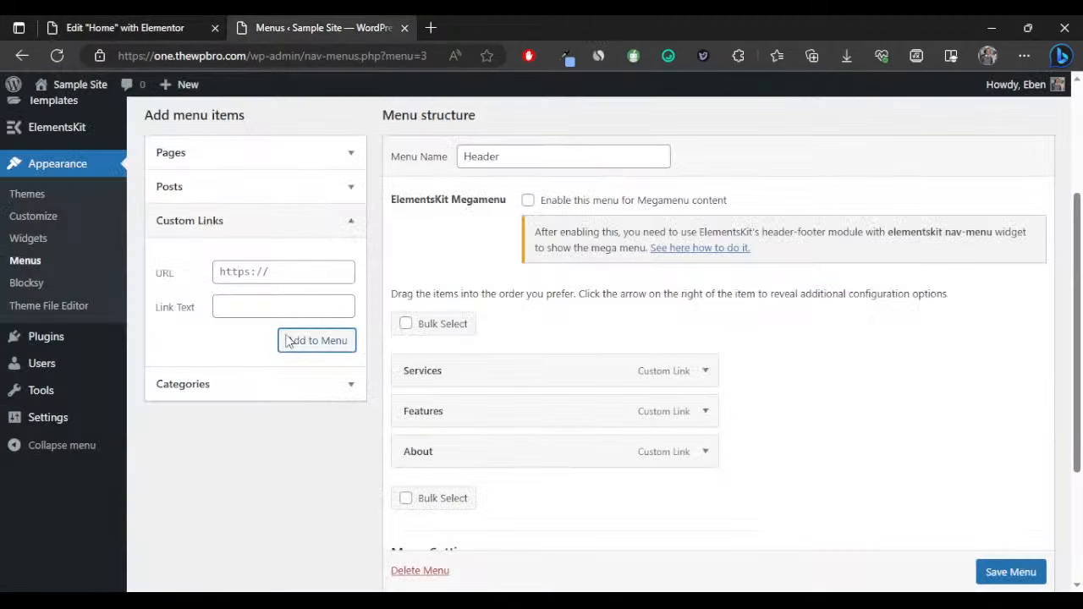
click(282, 284)
text(https://one.thewpbro.com/)
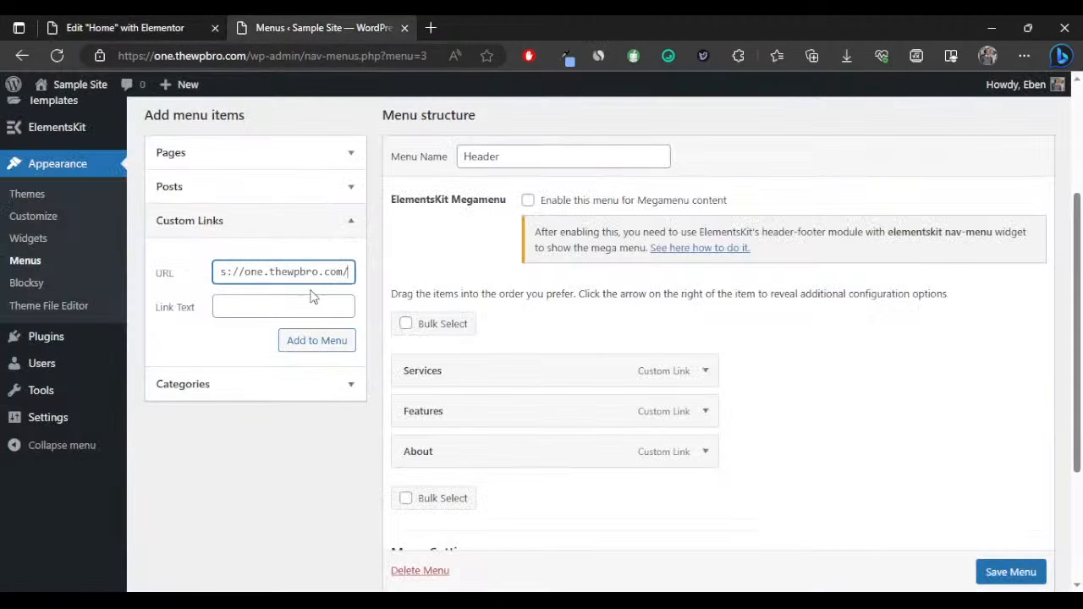
text(#contact)
click(291, 302)
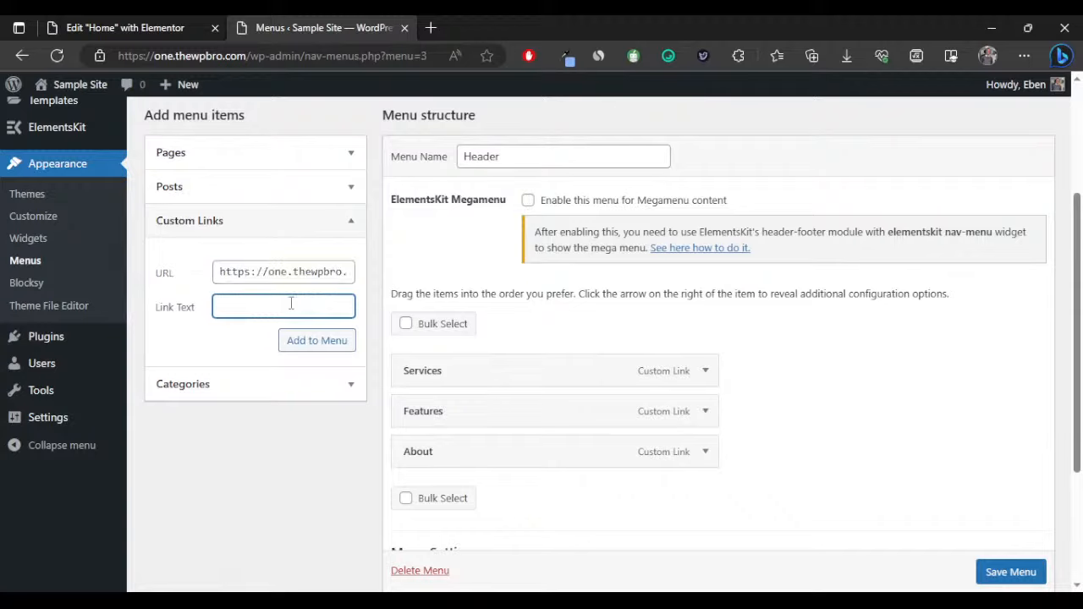
text(contact)
click(395, 476)
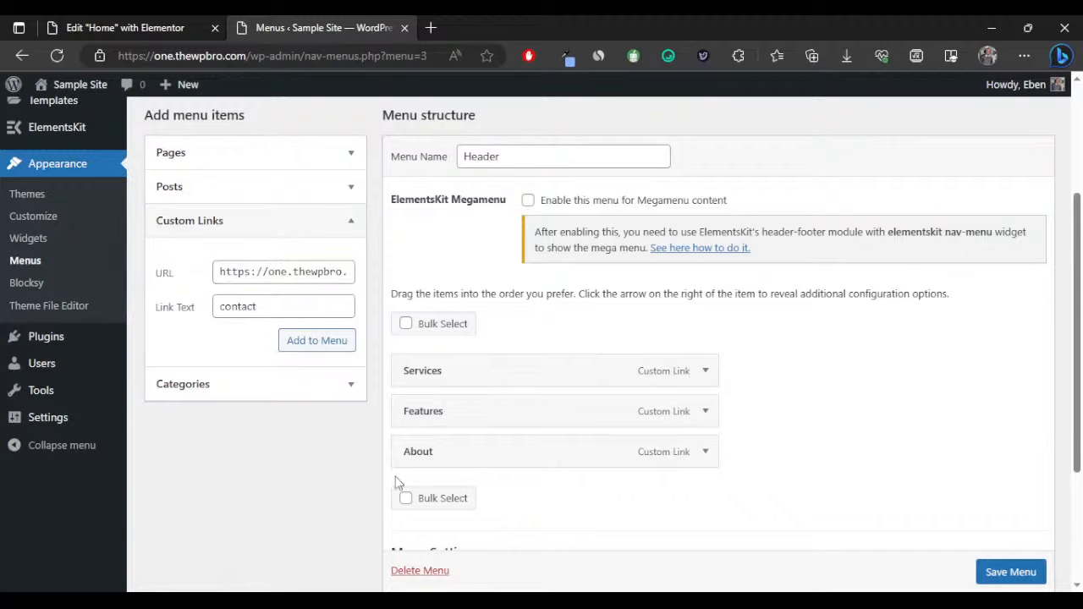
click(1002, 571)
scroll(995, 570, down, 1)
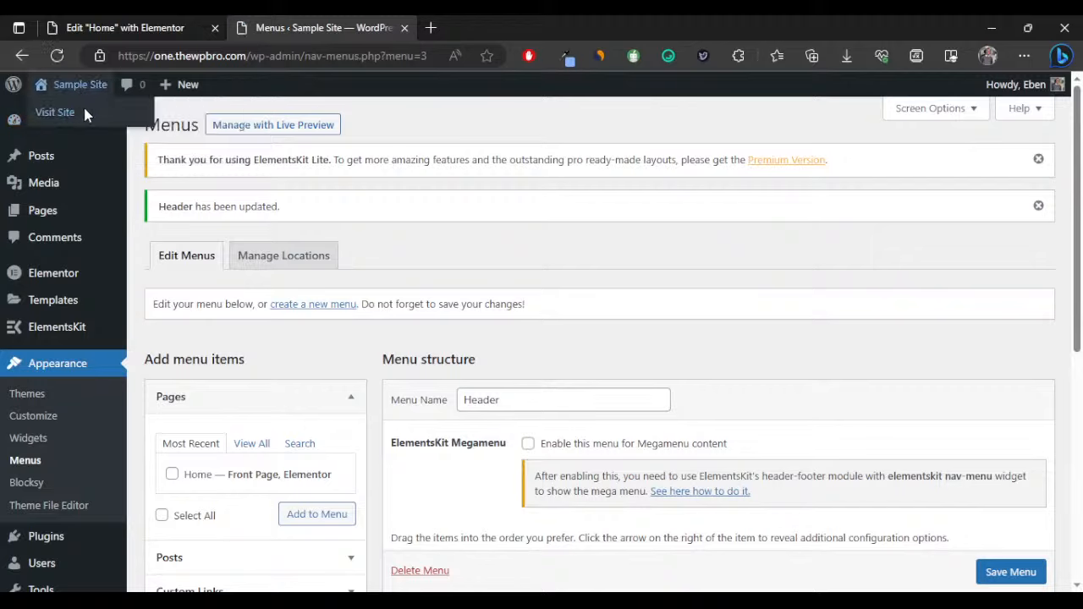
Visit the live site and try the SERVICES, FEATURES and ABOUT header links.
click(84, 114)
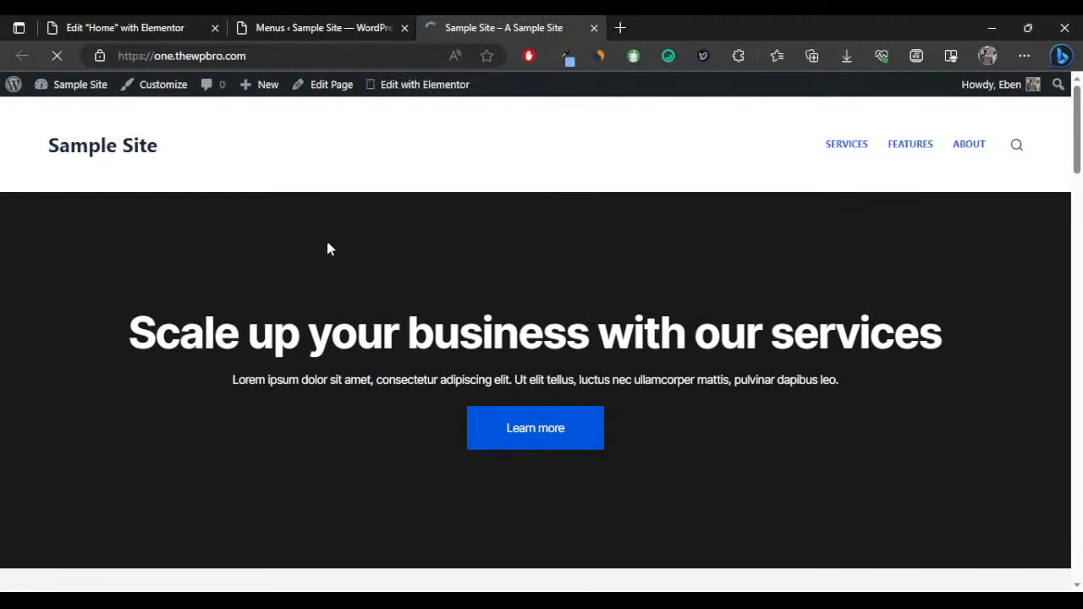
click(848, 145)
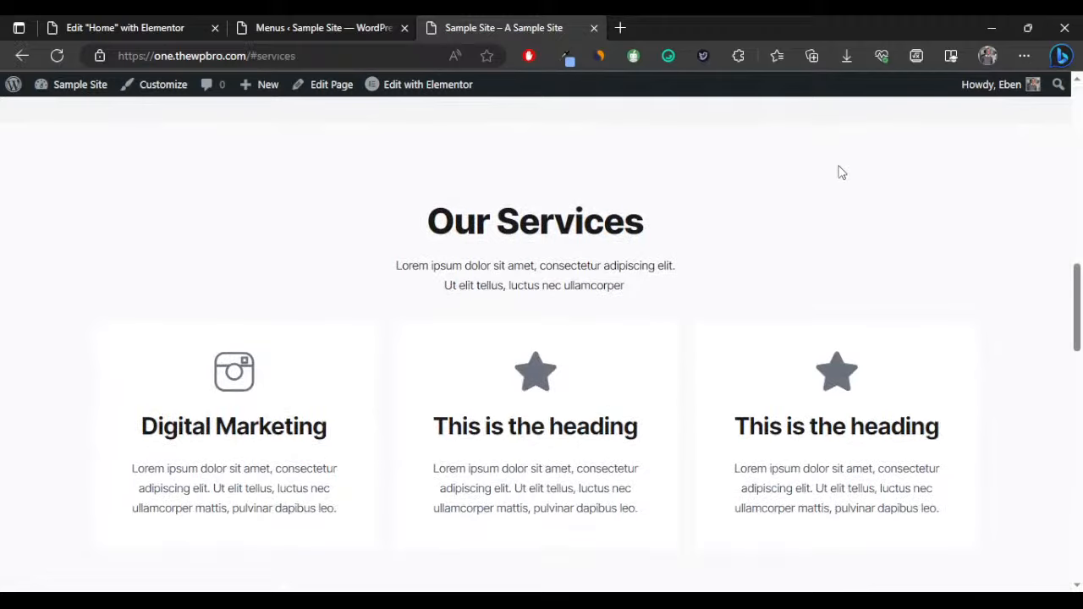
scroll(838, 177, up, 10)
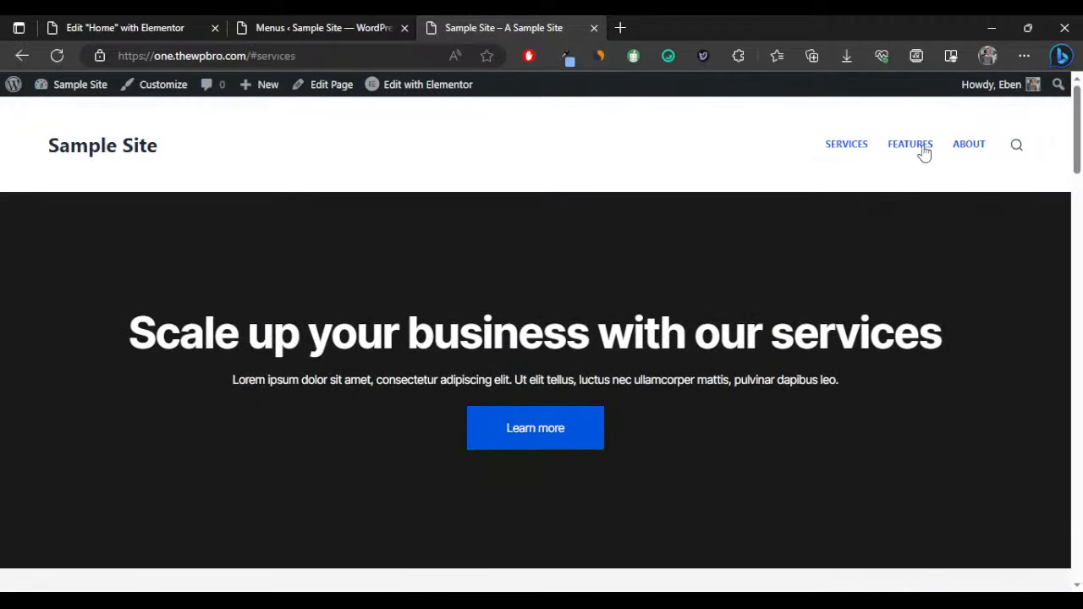
click(922, 151)
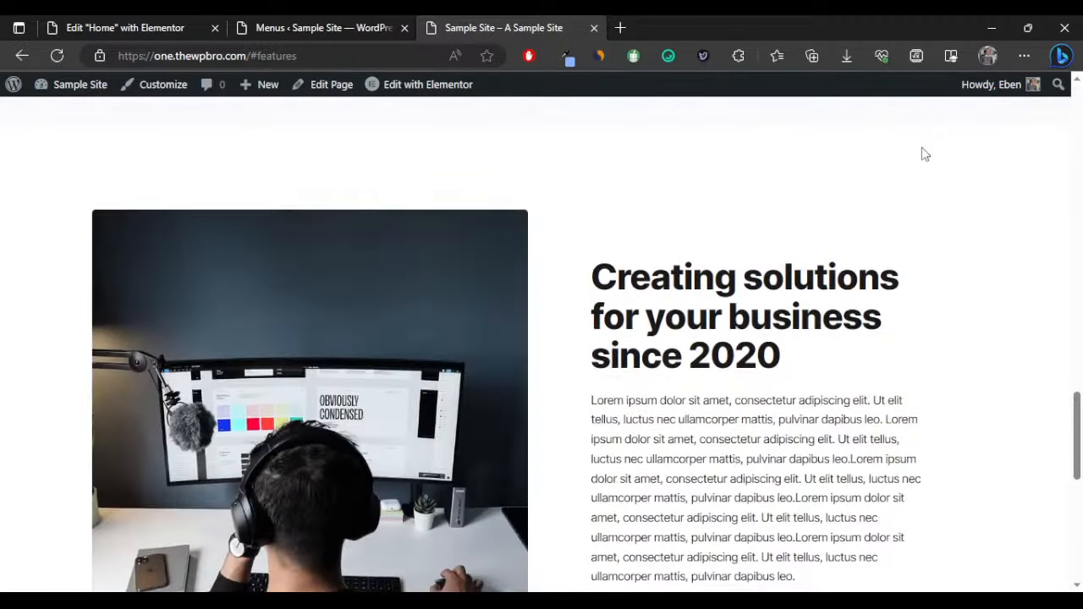
scroll(918, 165, up, 5)
scroll(912, 169, up, 10)
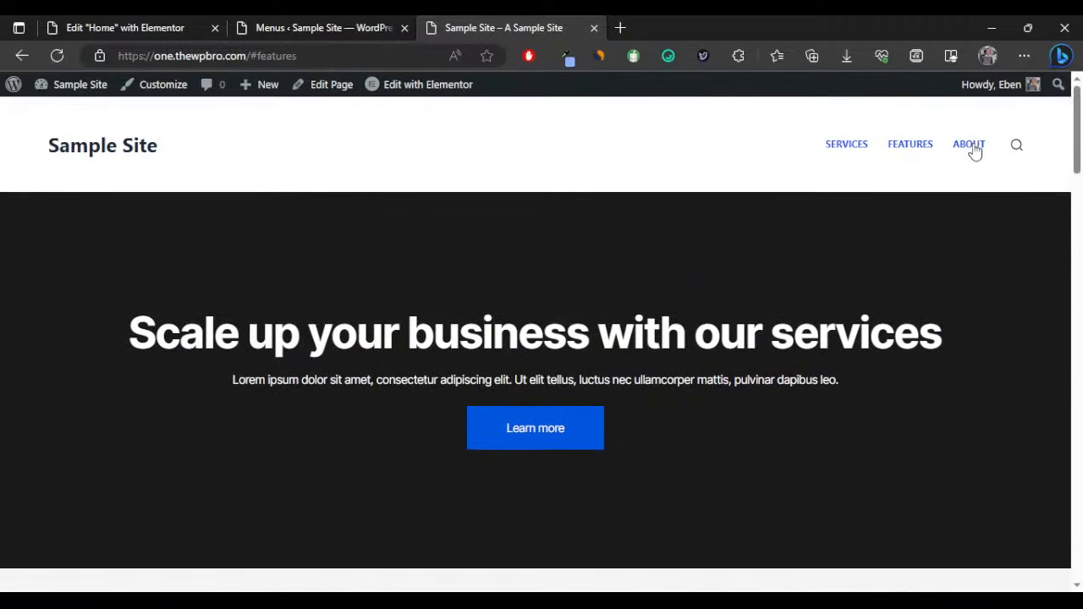
click(972, 148)
scroll(930, 169, up, 10)
Add a Contact link to #contact, place it above About, and save the menu.
click(314, 32)
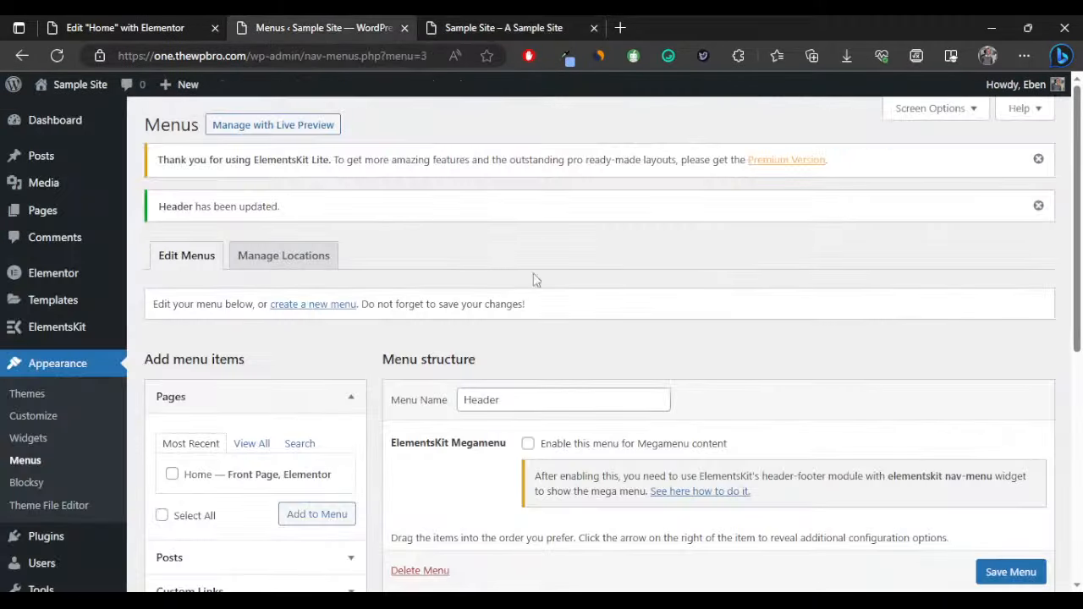
scroll(533, 279, down, 5)
scroll(283, 246, up, 1)
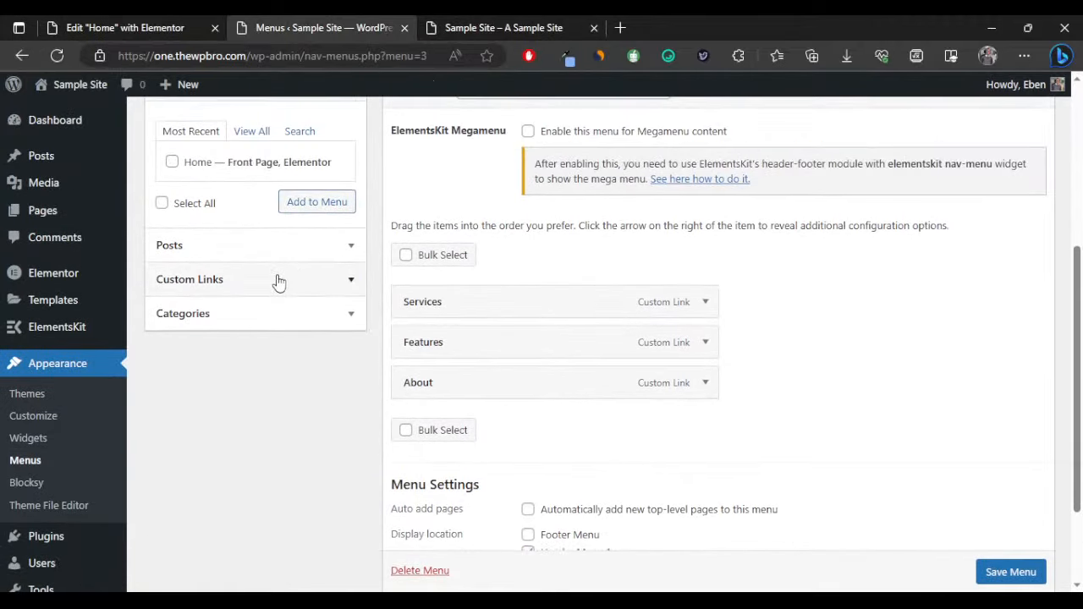
click(278, 280)
click(281, 213)
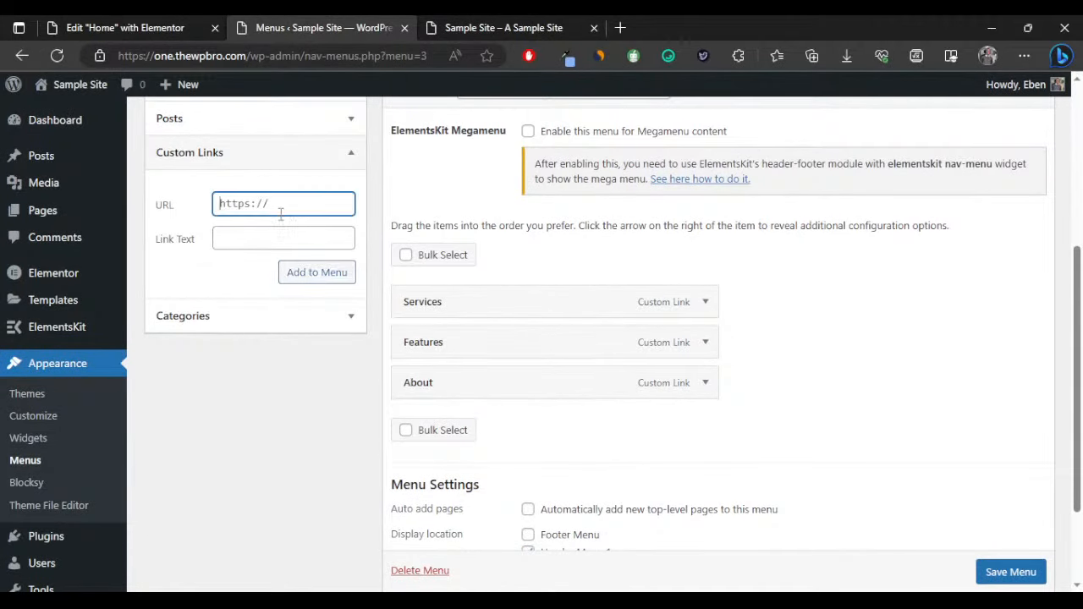
key(ctrl+v)
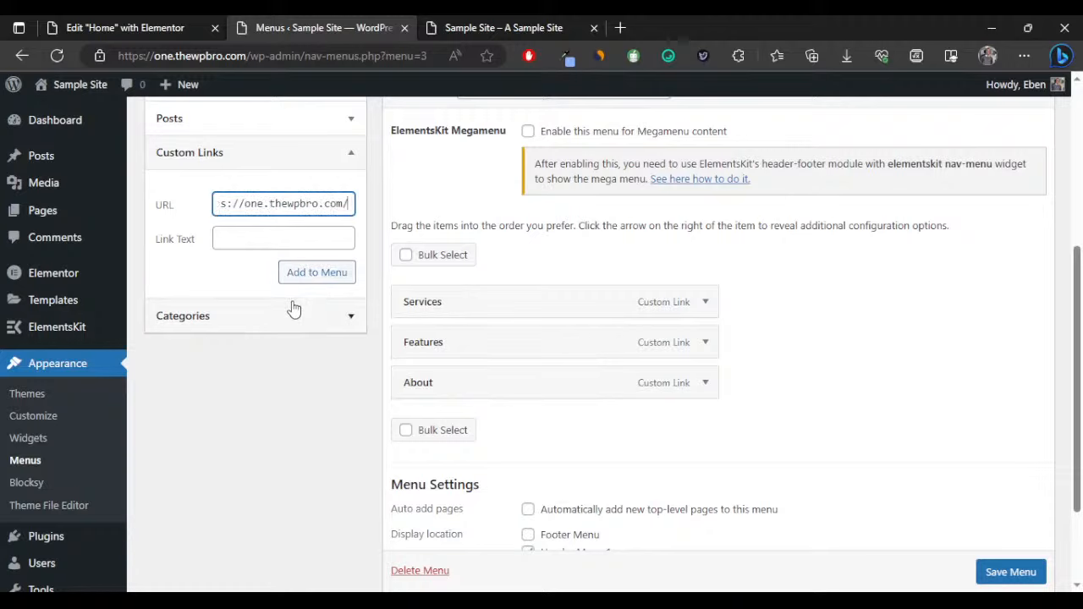
text(#con)
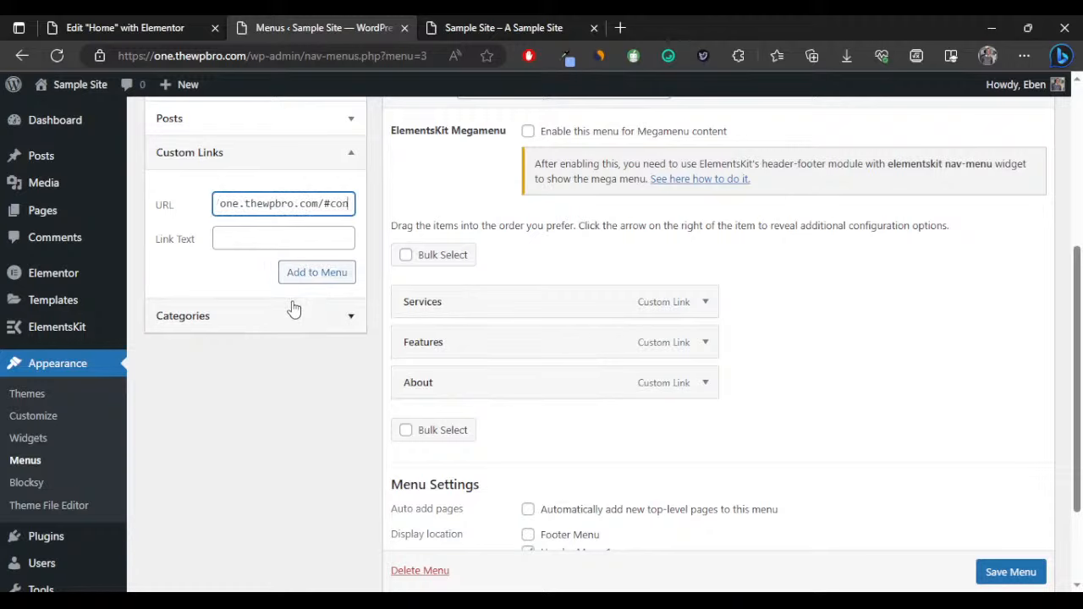
text(tact)
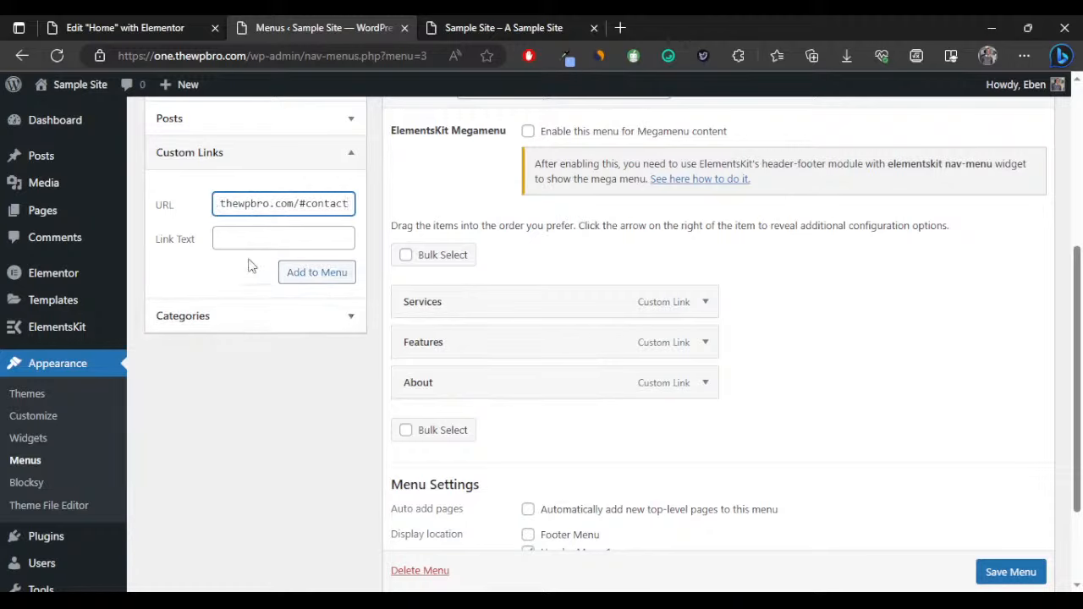
click(236, 229)
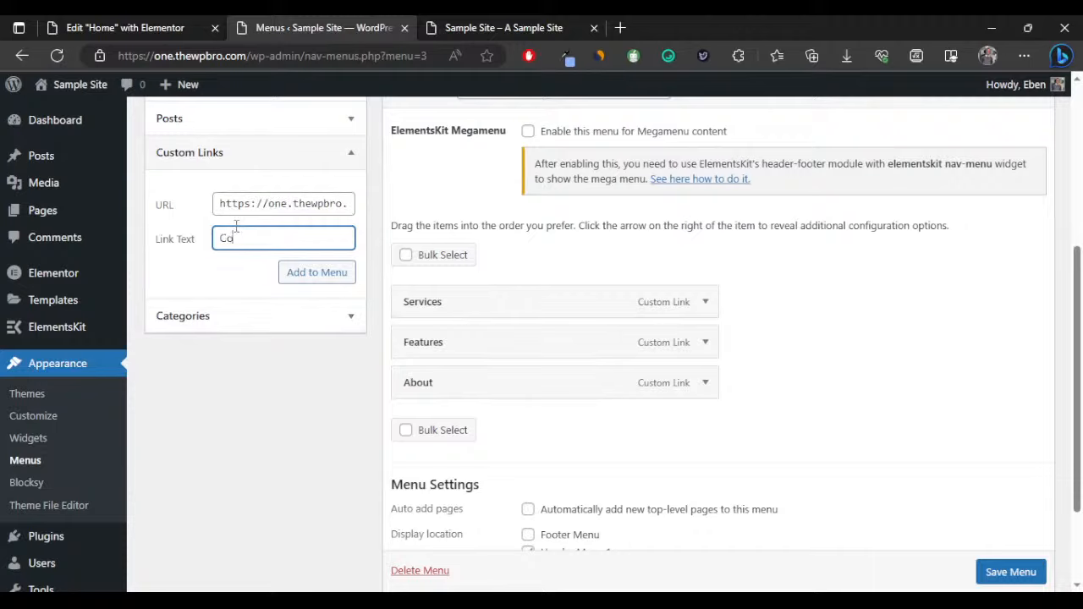
text(Contact)
click(298, 271)
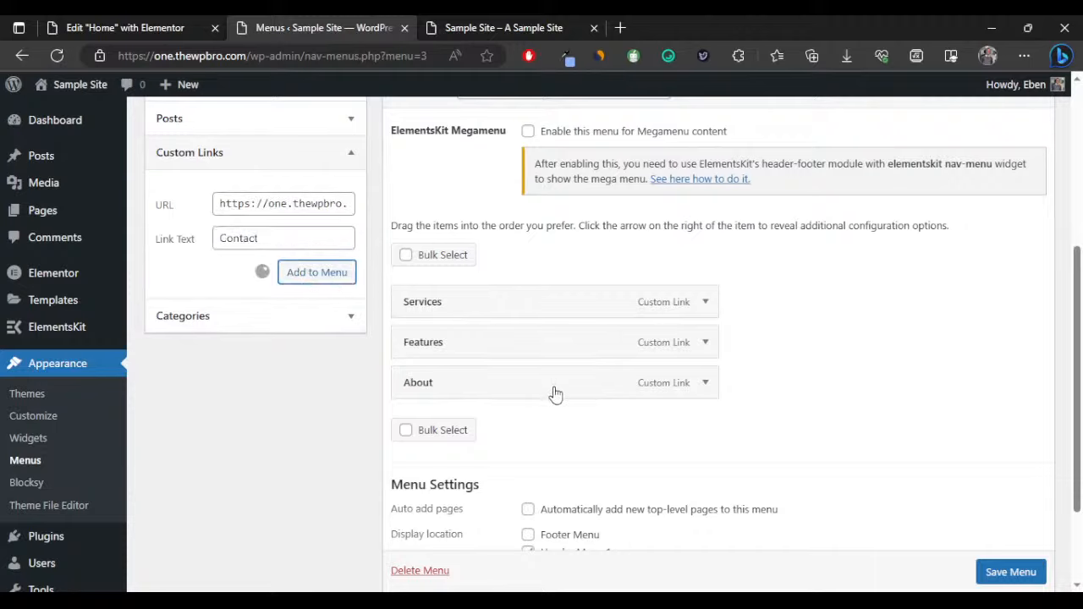
drag(524, 426, 512, 382)
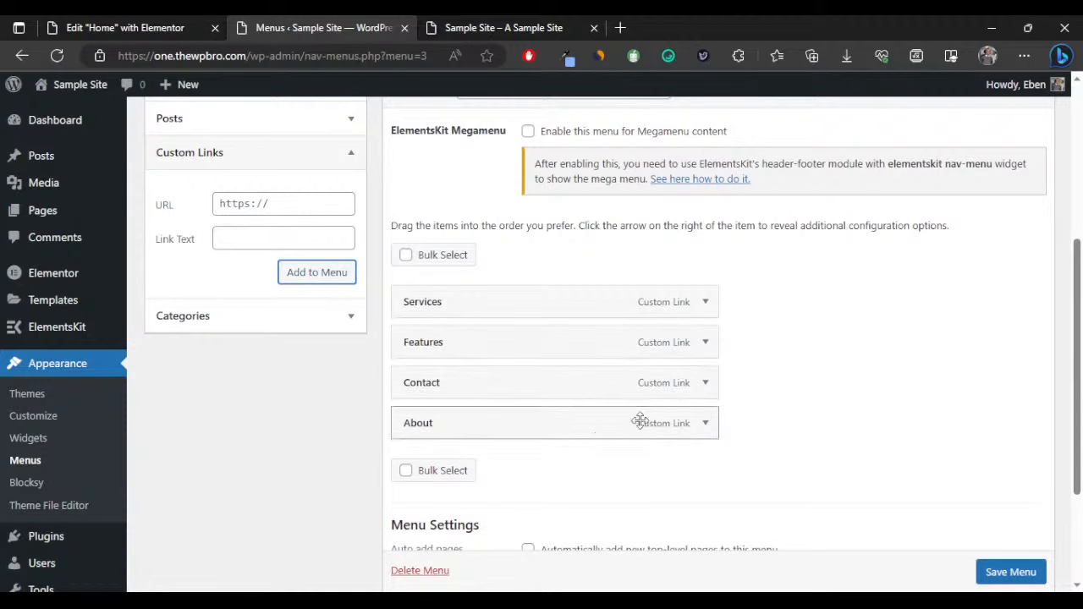
click(1012, 573)
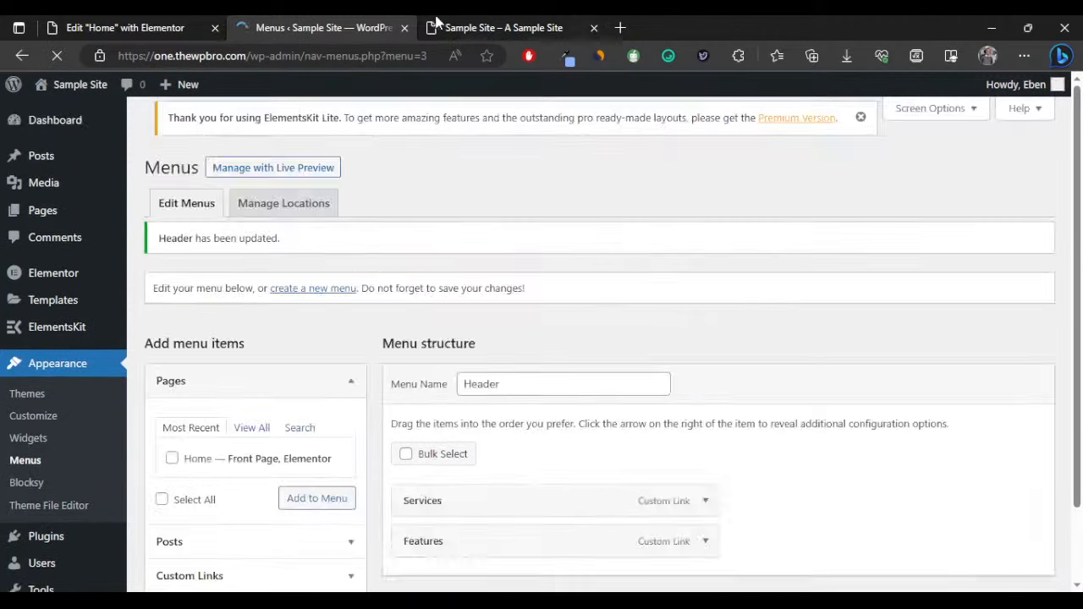
Reload the live site and check that CONTACT jumps to the 'Send a message' section.
click(503, 27)
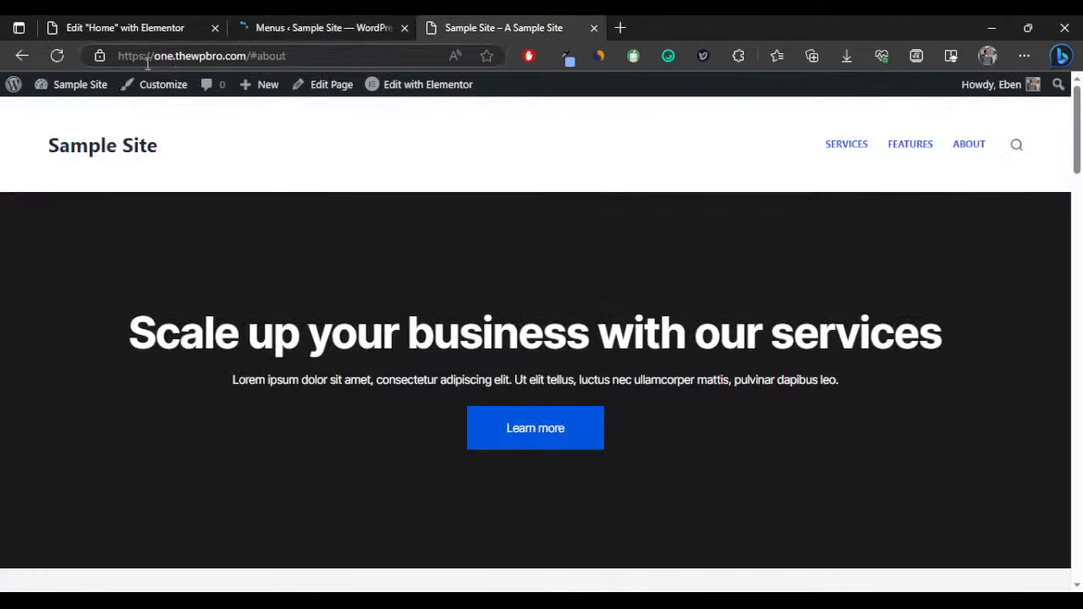
click(57, 57)
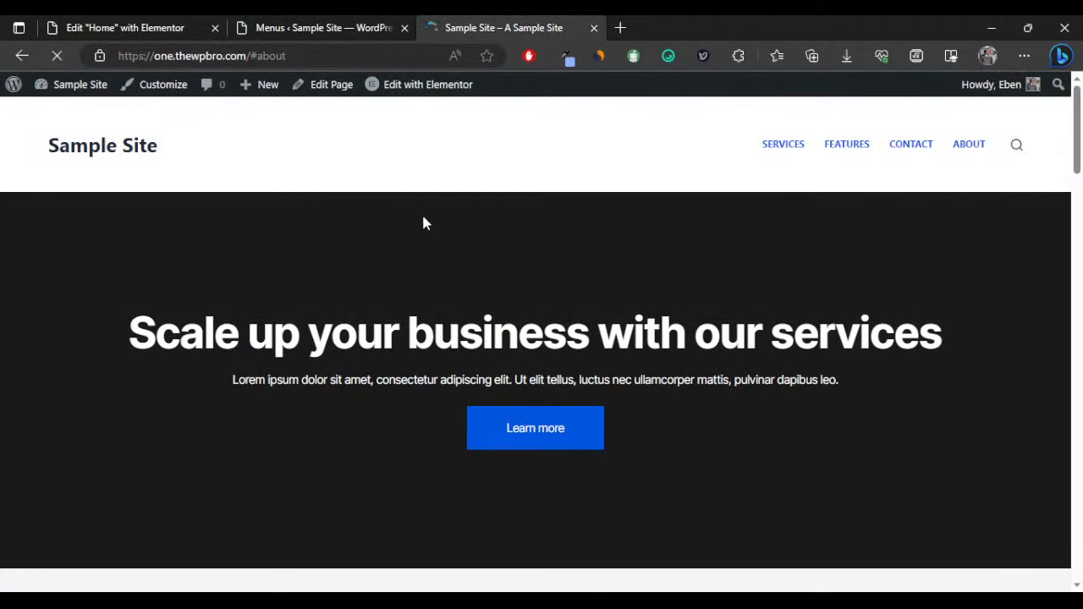
click(915, 153)
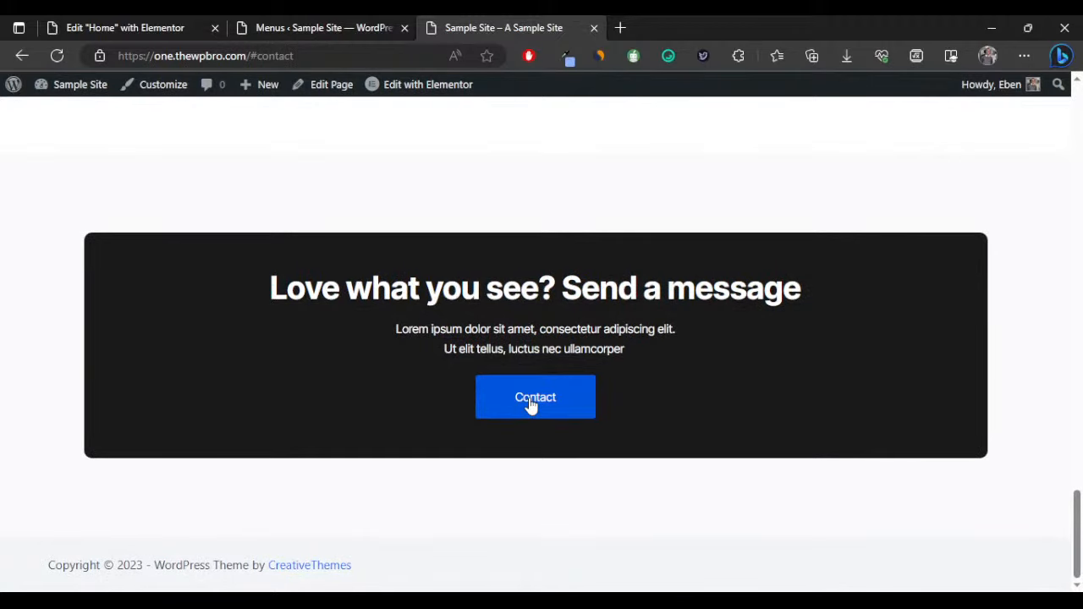
scroll(529, 405, up, 1)
scroll(531, 401, down, 1)
click(499, 600)
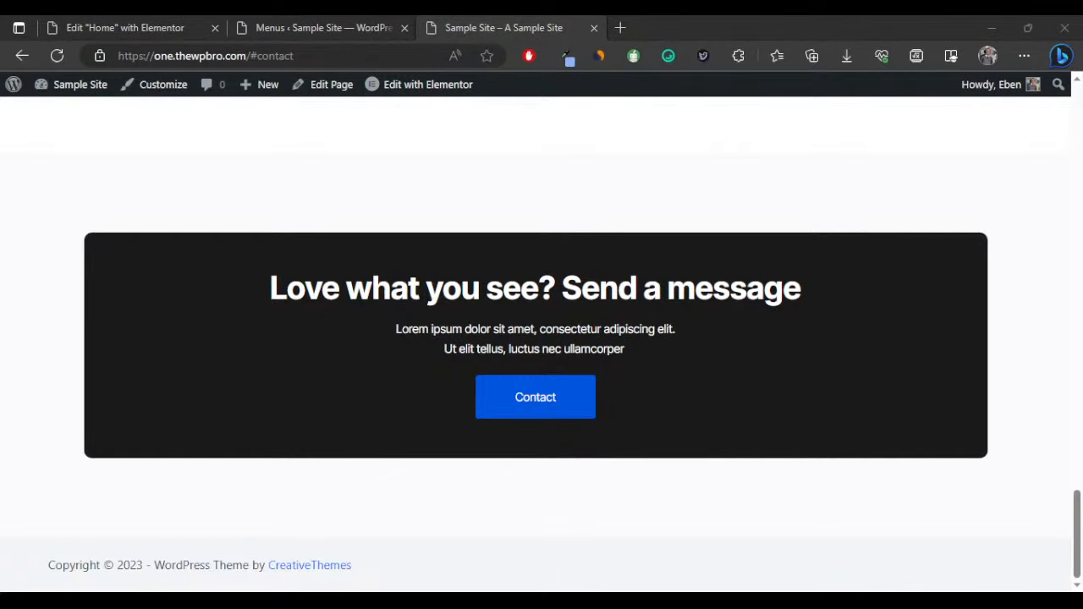
Test the Contact button's email link, close the blank tab, and return to the top.
click(138, 547)
drag(522, 406, 682, 22)
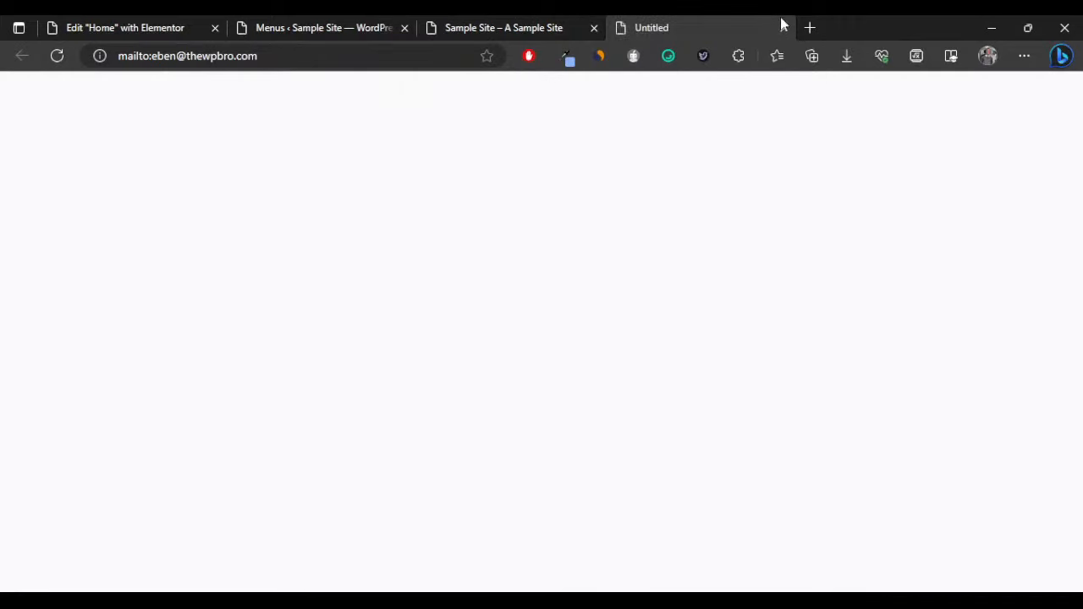
click(783, 28)
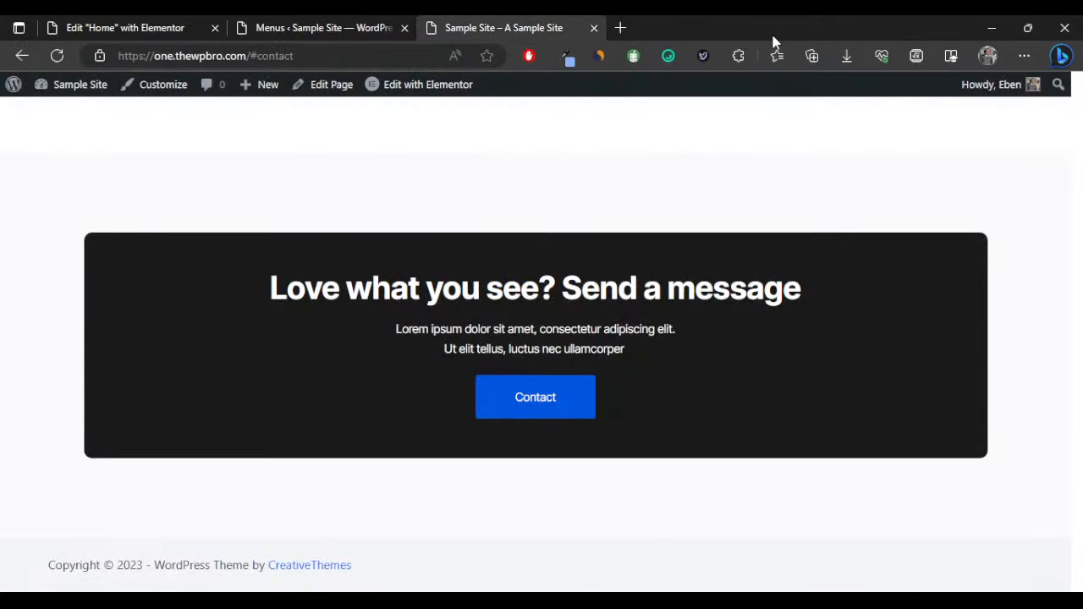
scroll(967, 262, up, 15)
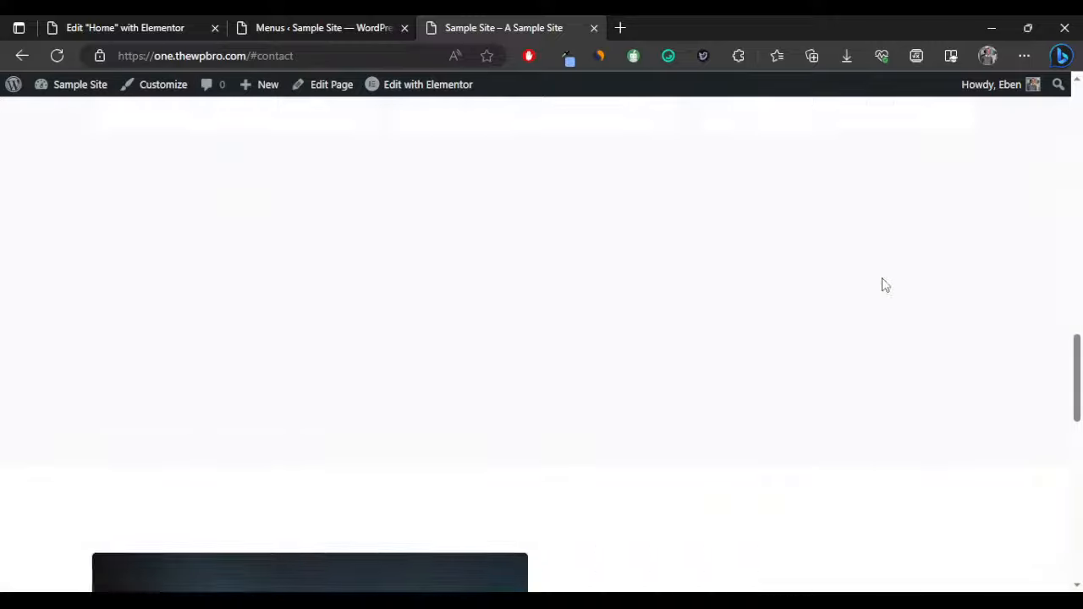
scroll(656, 282, up, 10)
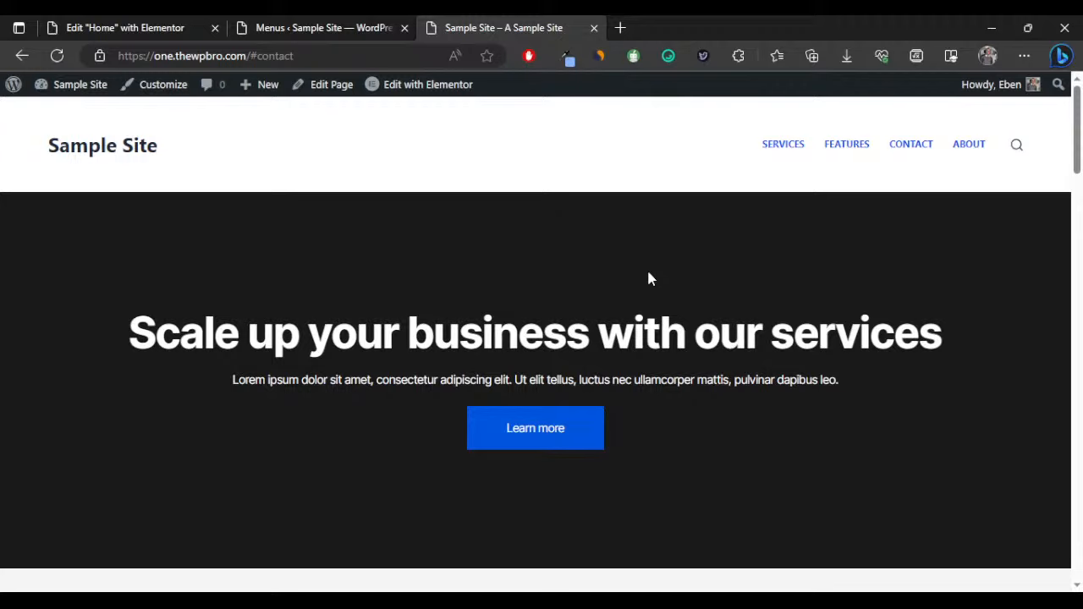
scroll(649, 279, down, 5)
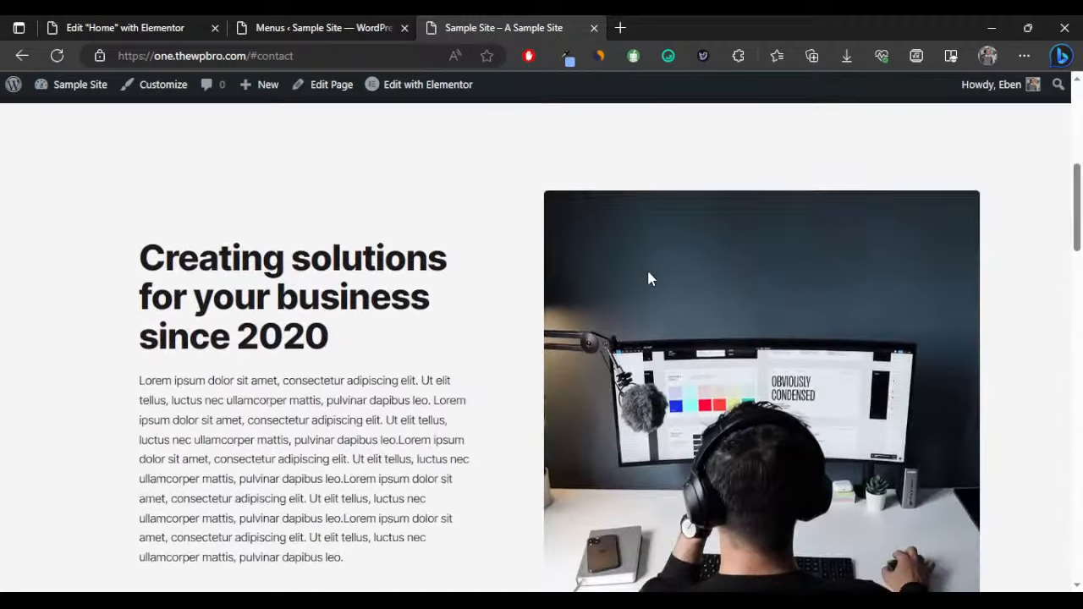
scroll(648, 278, up, 5)
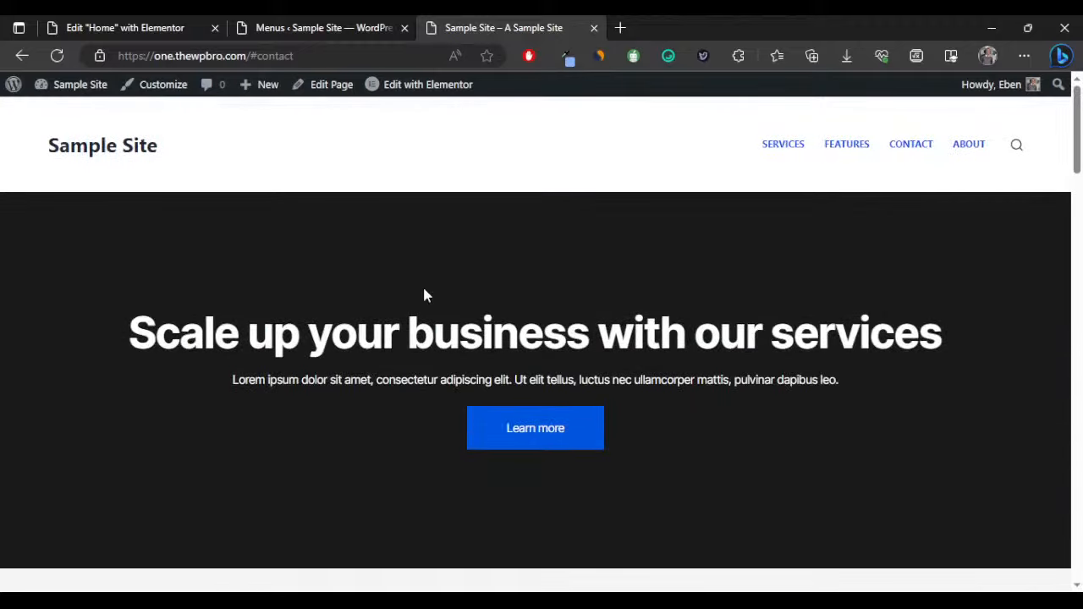
scroll(365, 295, down, 10)
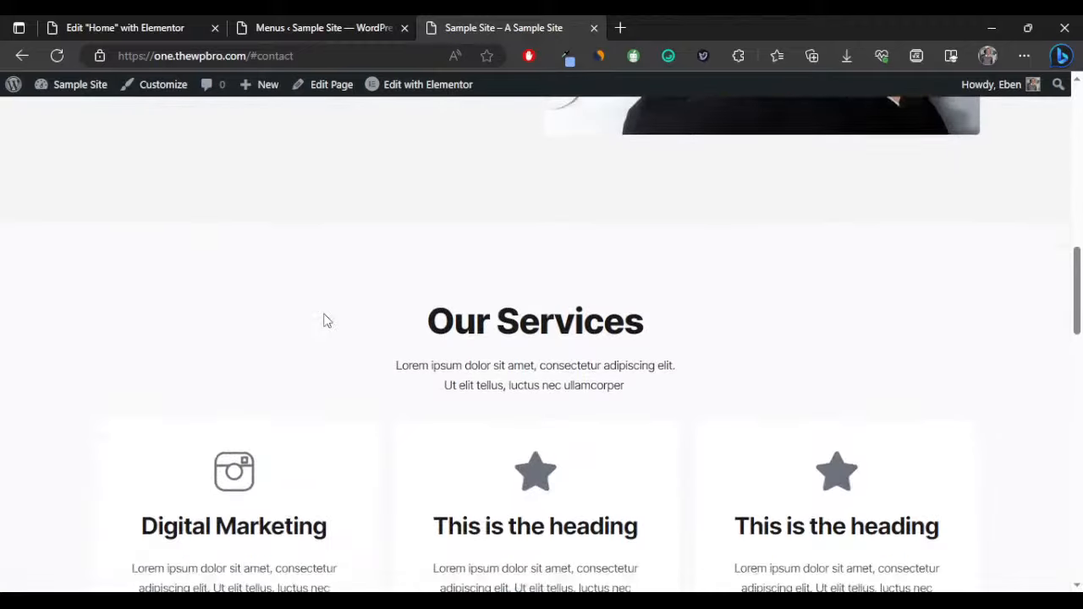
scroll(325, 320, up, 4)
scroll(324, 319, down, 1)
scroll(325, 320, down, 3)
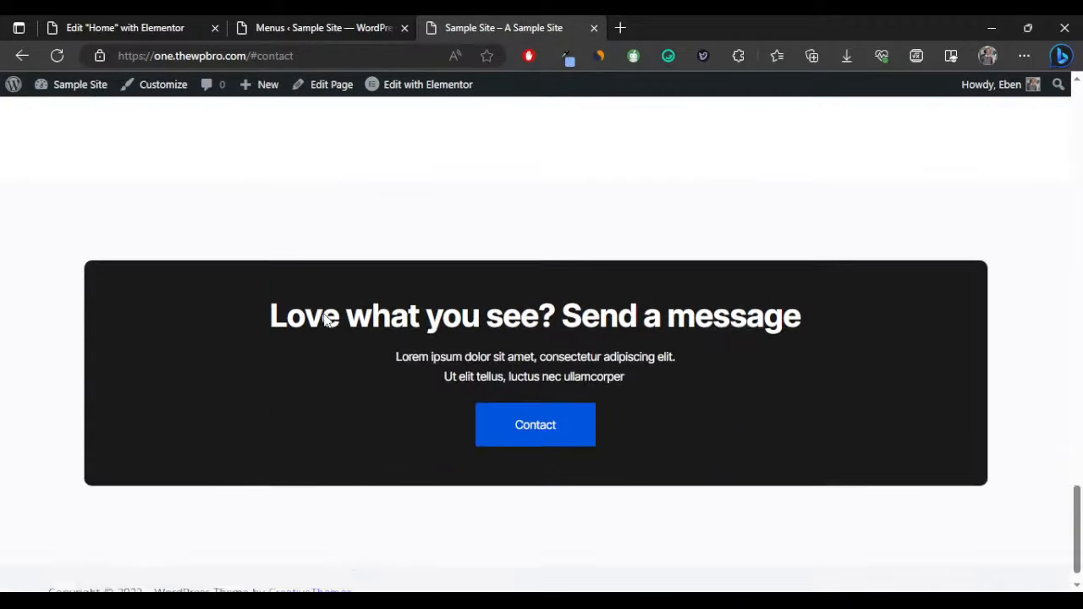
scroll(325, 320, up, 8)
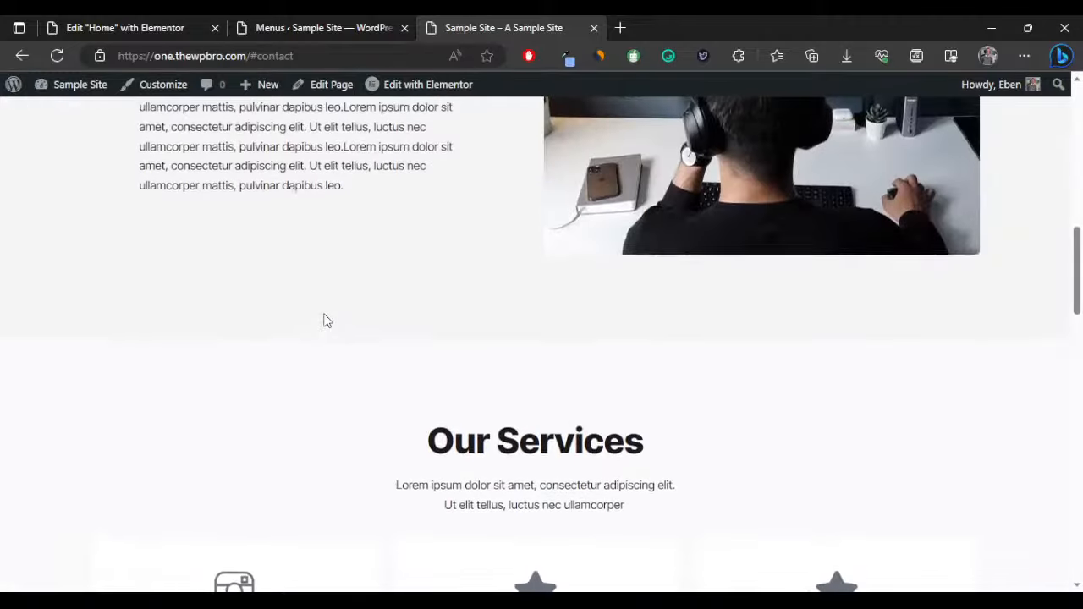
scroll(325, 319, up, 8)
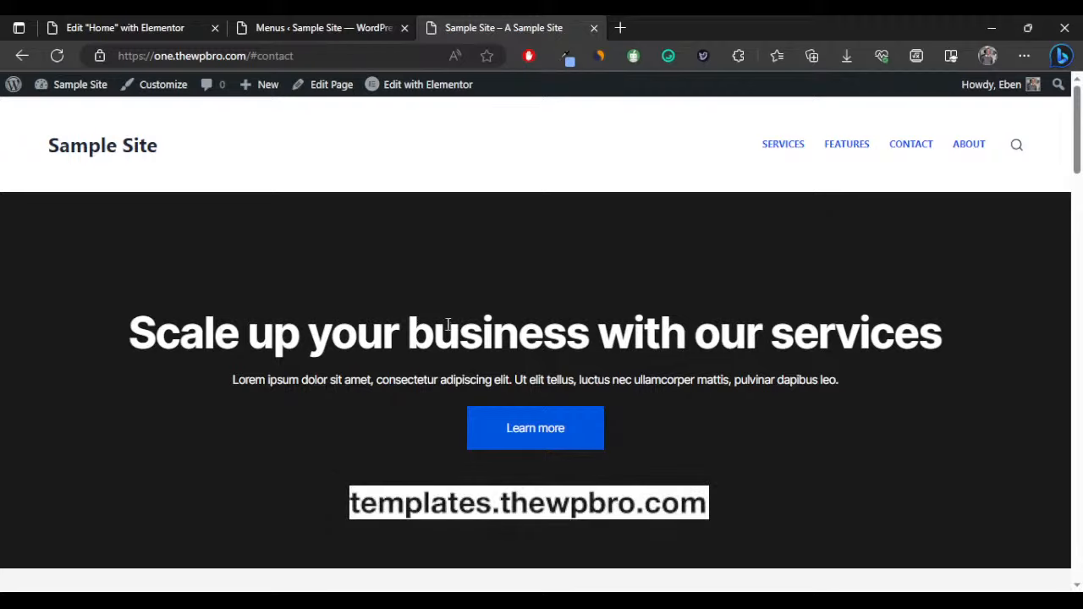
click(501, 599)
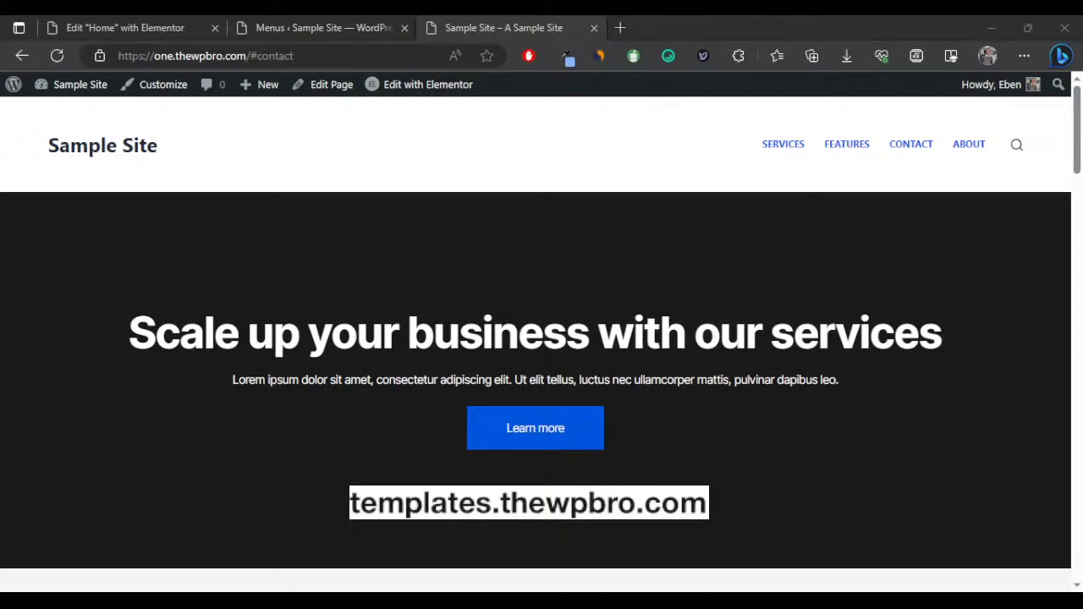
scroll(291, 450, down, 5)
scroll(293, 454, up, 3)
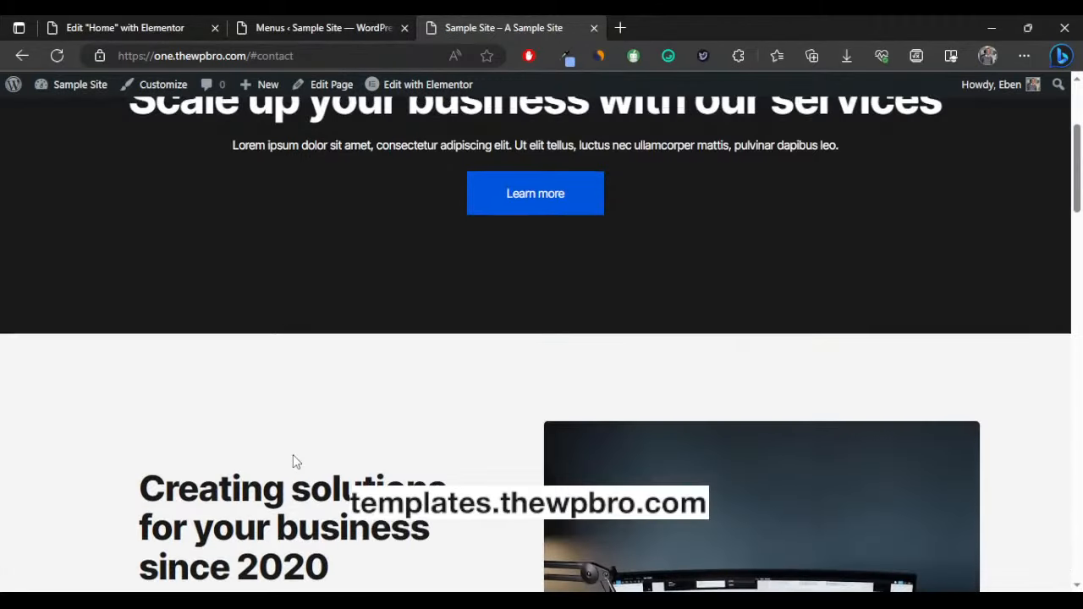
scroll(293, 461, up, 3)
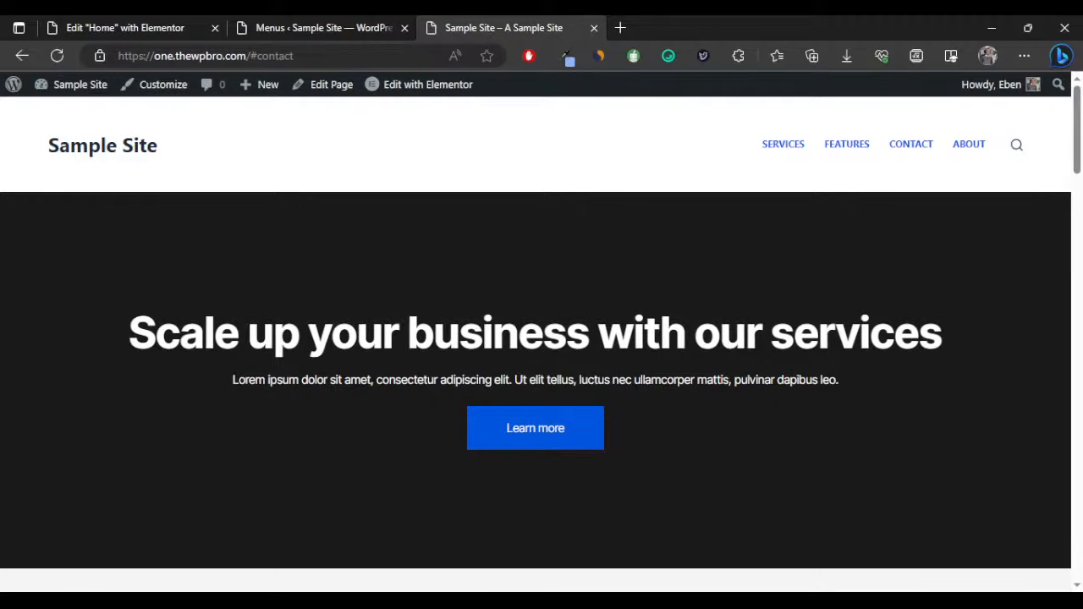
click(494, 605)
scroll(217, 399, down, 3)
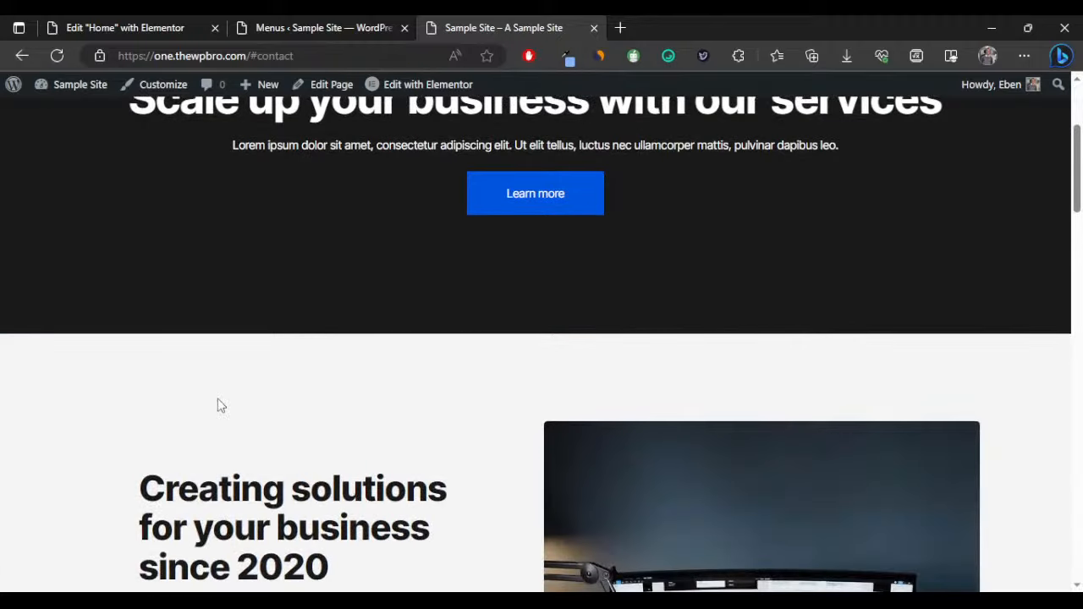
scroll(217, 399, down, 1)
scroll(218, 398, down, 4)
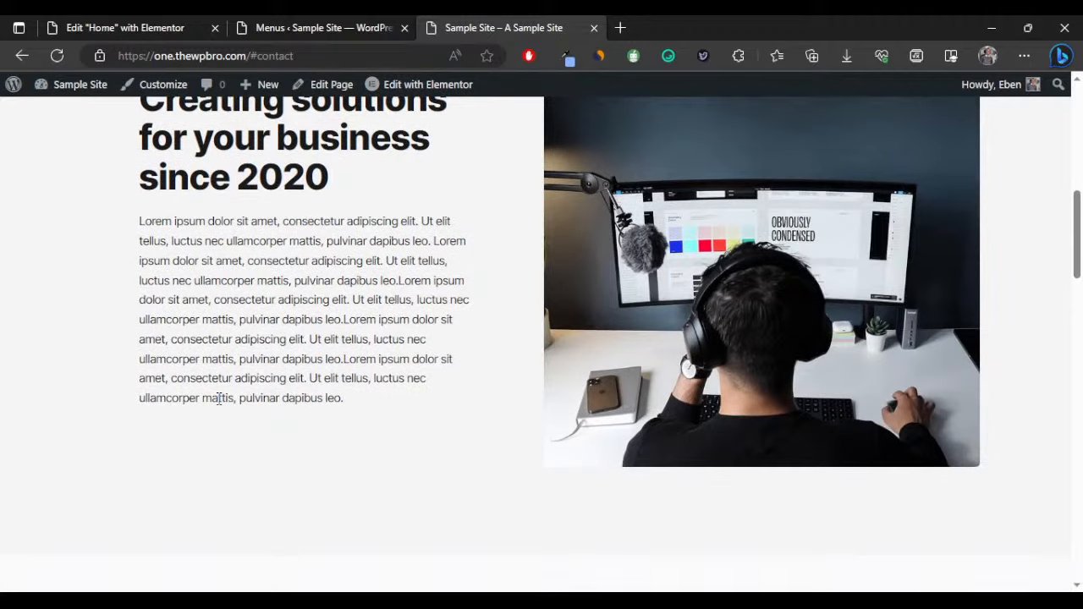
scroll(218, 399, down, 1)
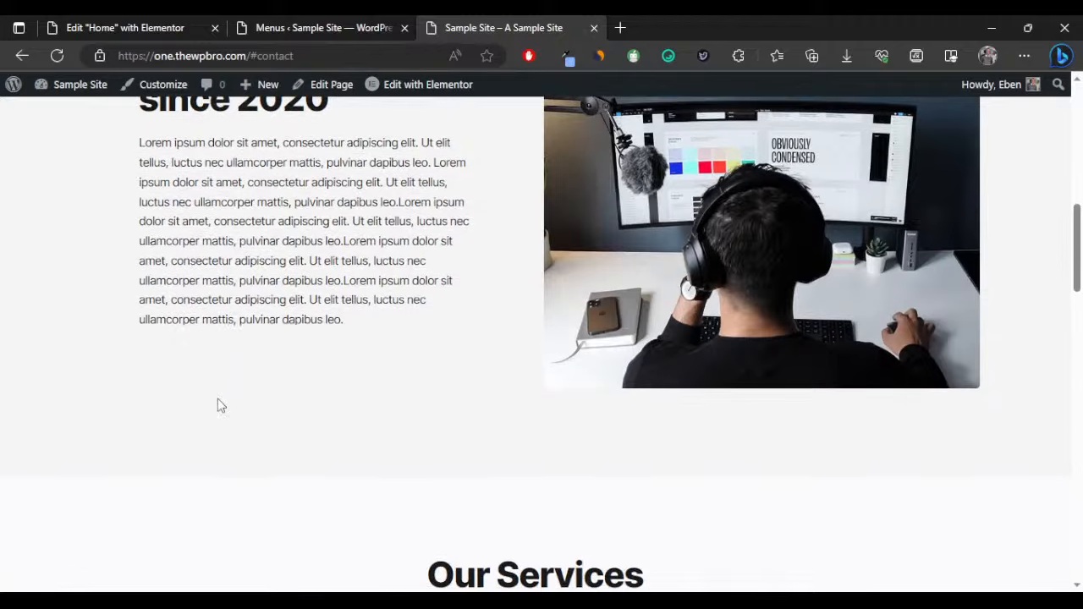
Load templates.thewpbro.com in a new browser tab alongside the Sample Site.
click(621, 30)
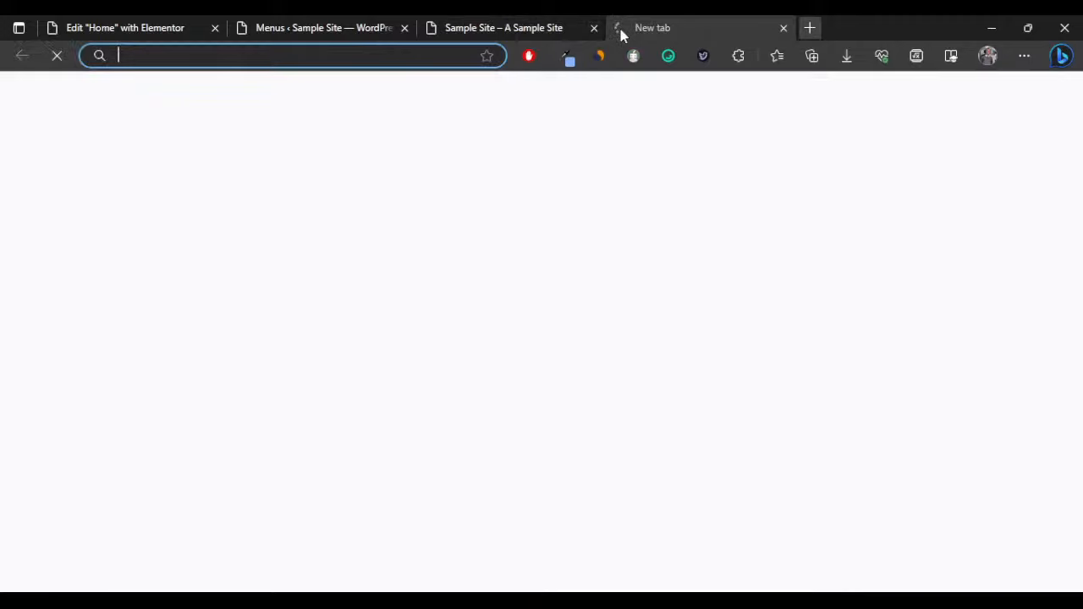
text(templ)
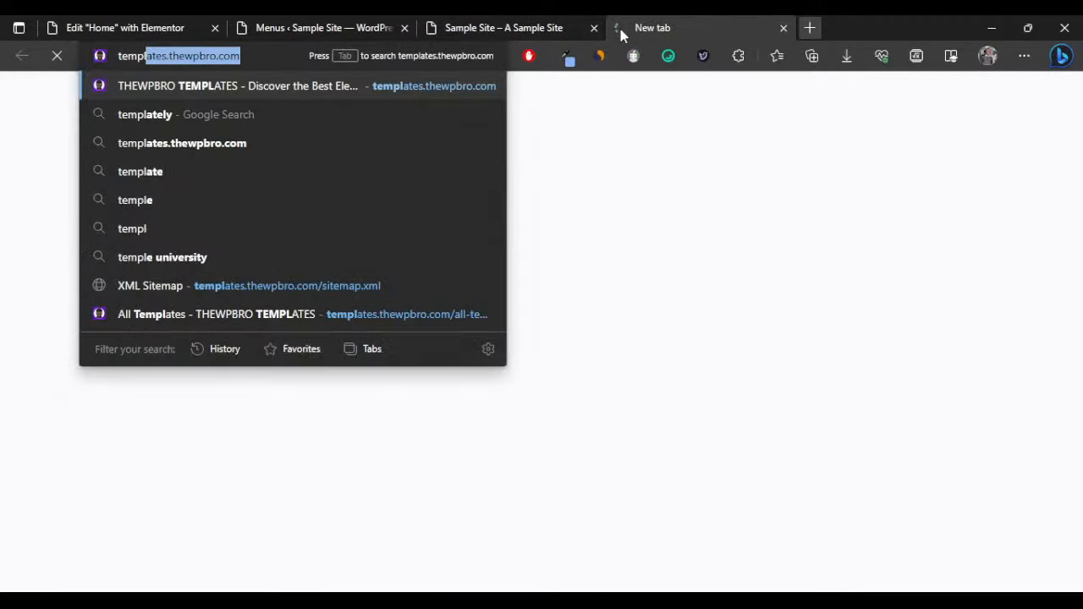
key(Return)
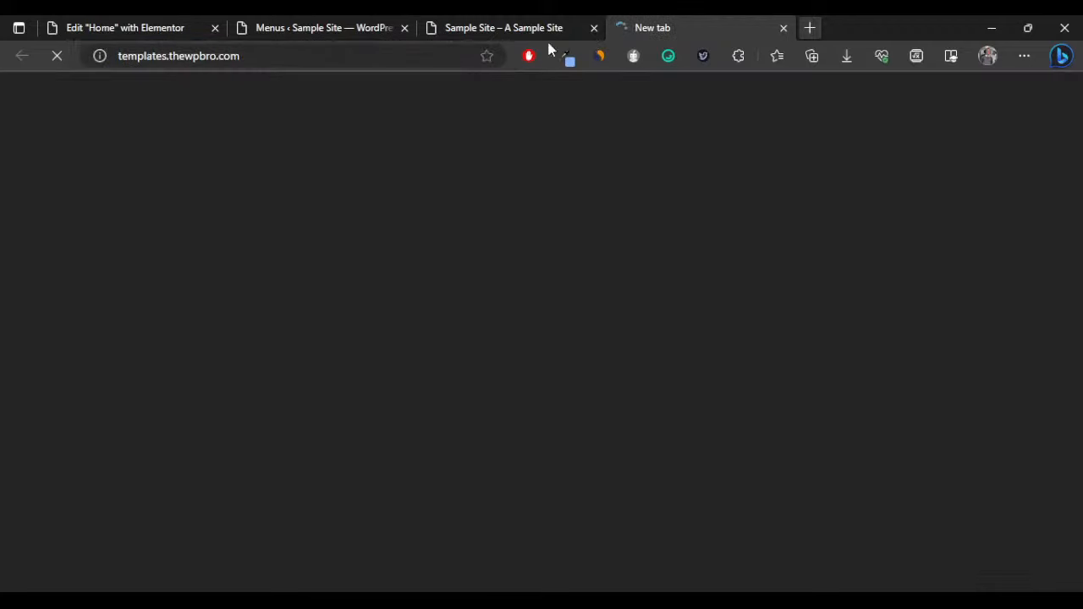
click(522, 34)
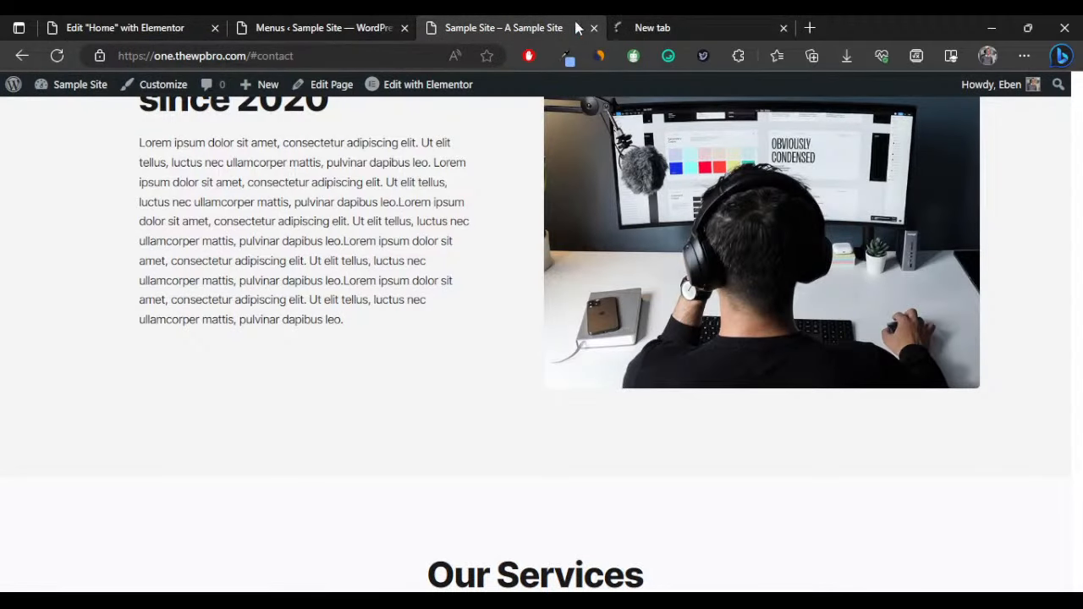
click(664, 23)
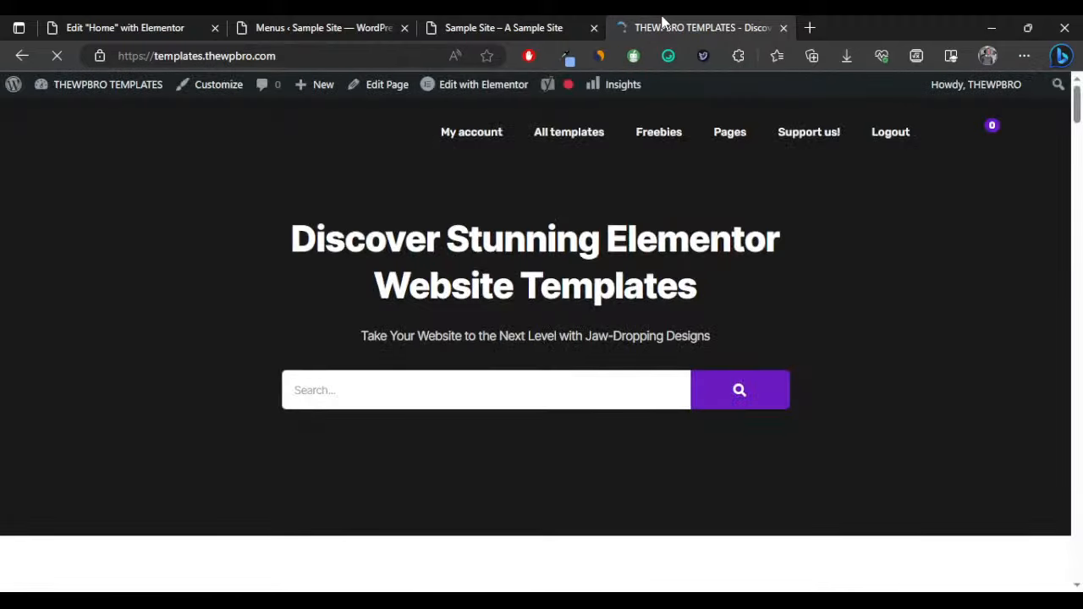
Scroll through the Free and Premium Templates listings on the THEWPBRO site.
scroll(601, 225, down, 12)
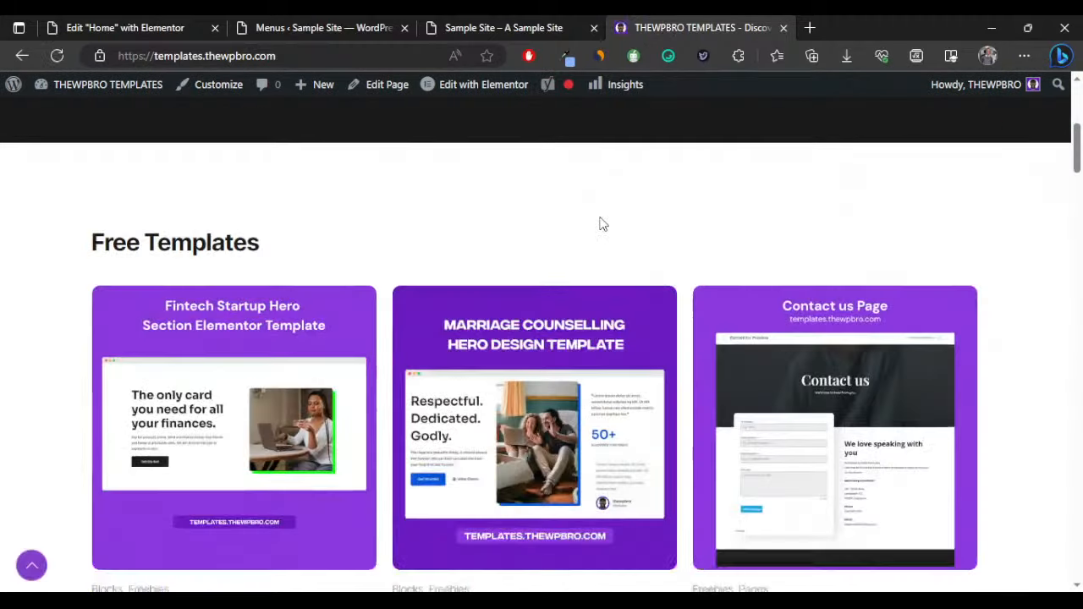
scroll(490, 279, down, 5)
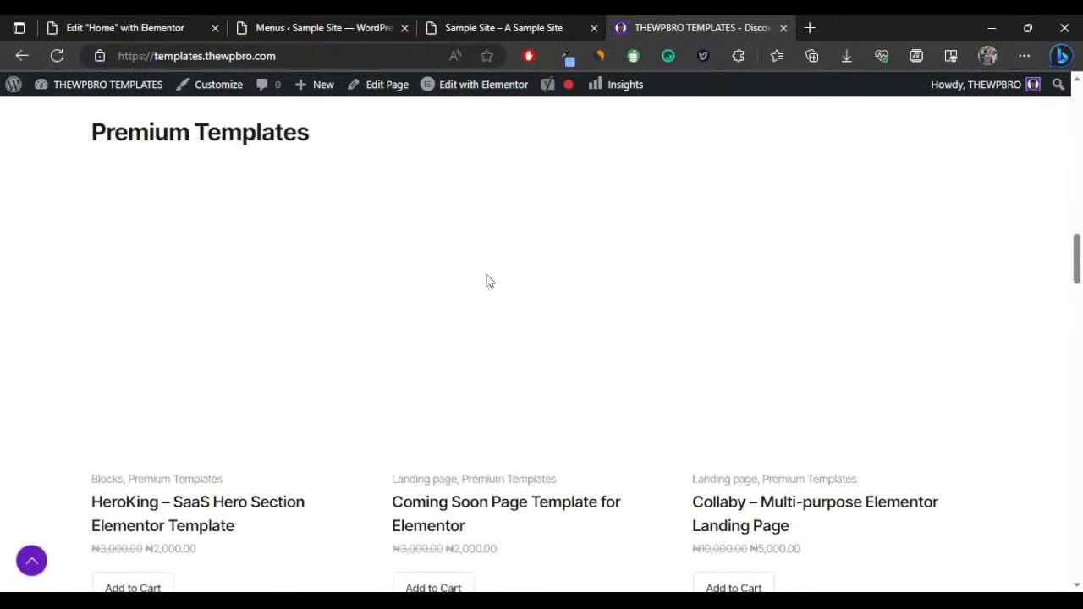
scroll(496, 356, down, 4)
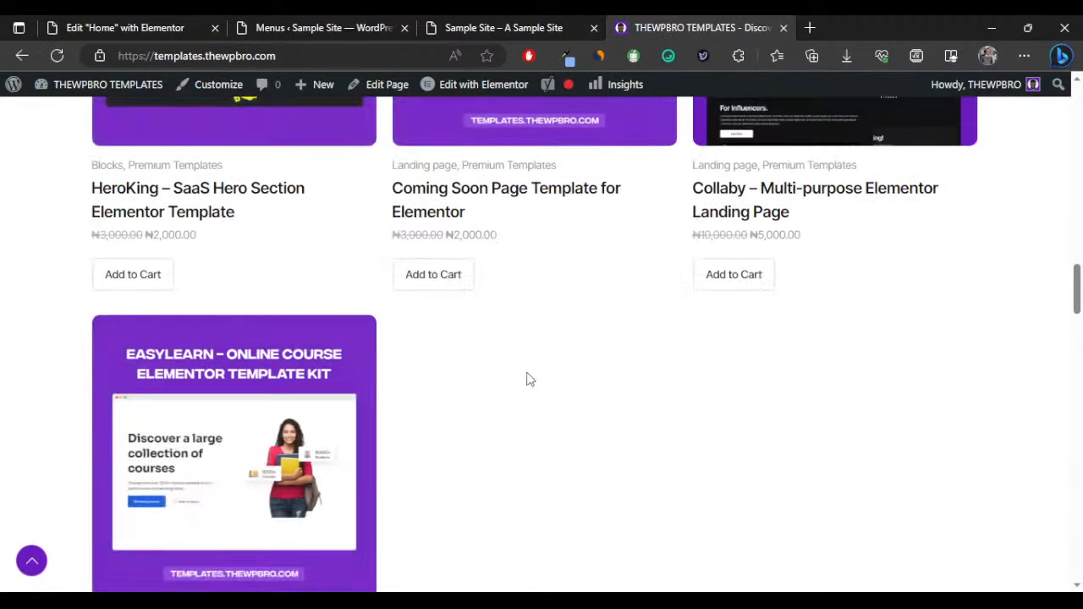
scroll(483, 358, up, 5)
scroll(950, 338, down, 3)
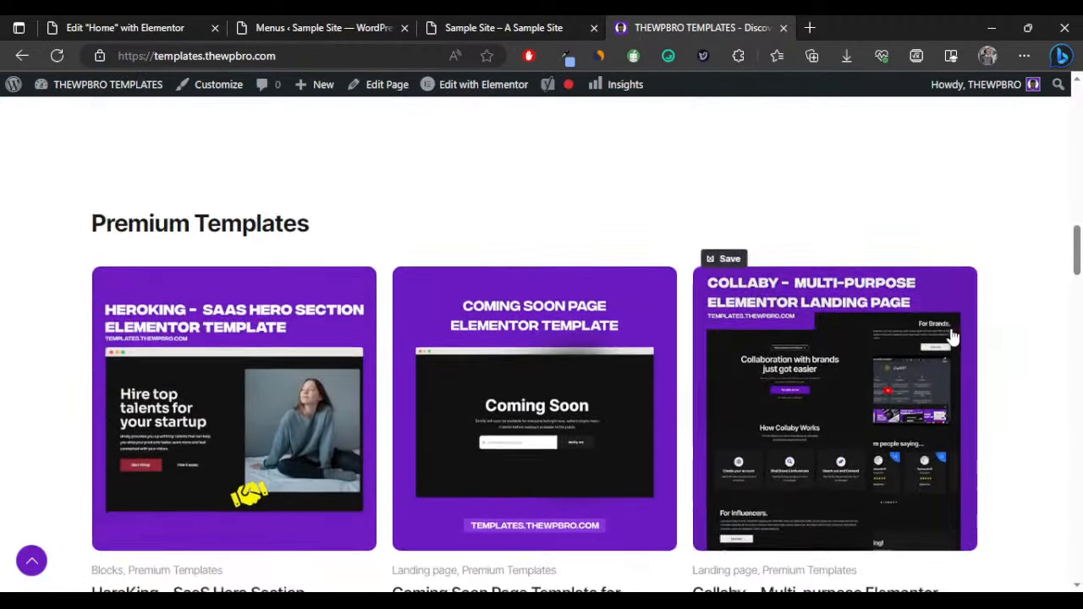
scroll(949, 364, up, 5)
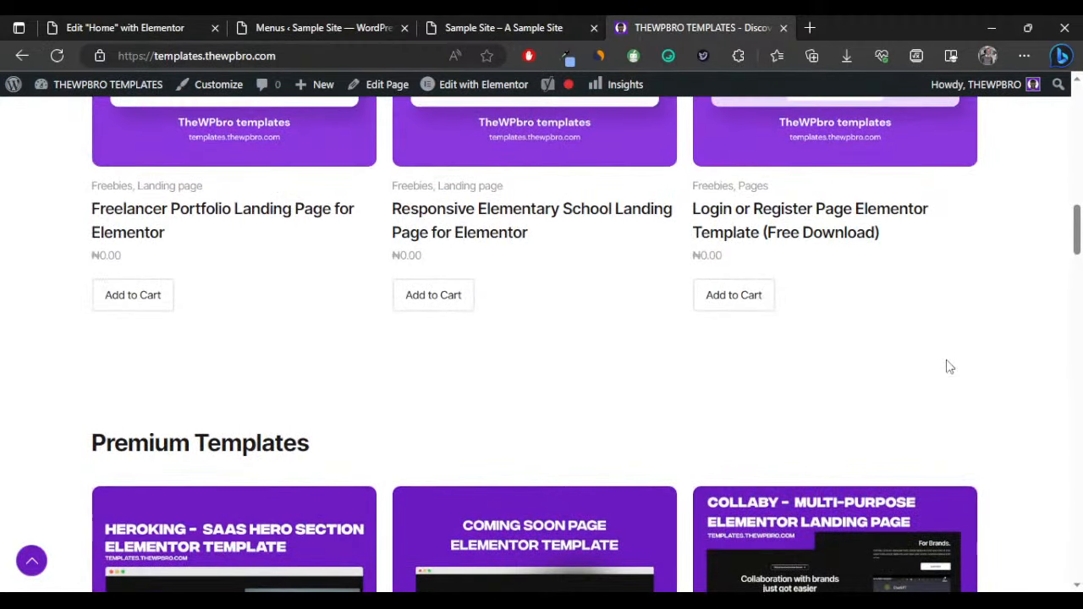
scroll(949, 367, down, 10)
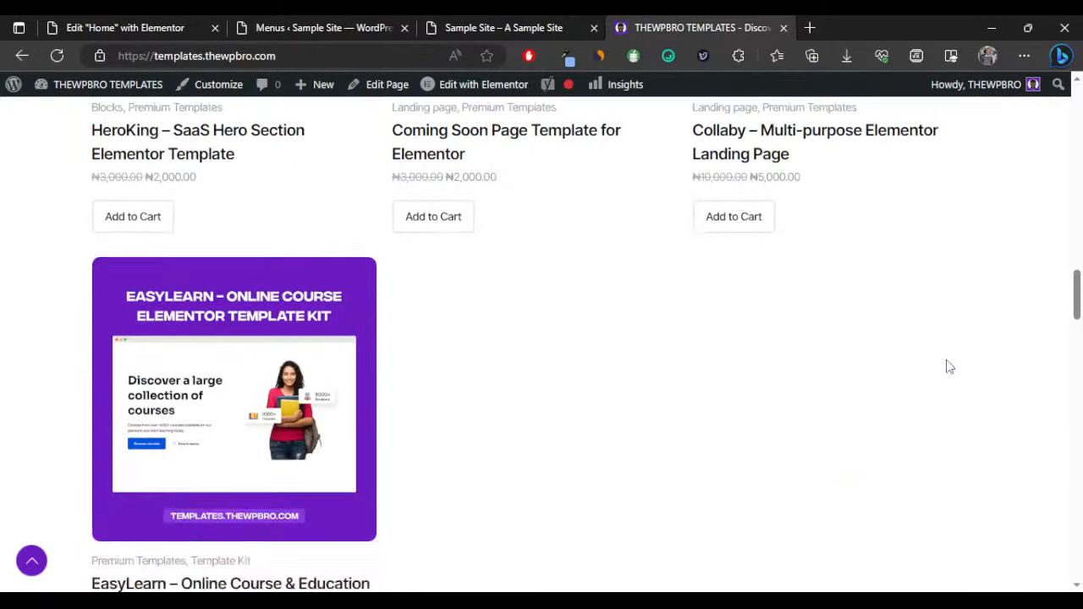
scroll(949, 366, up, 4)
scroll(949, 367, down, 12)
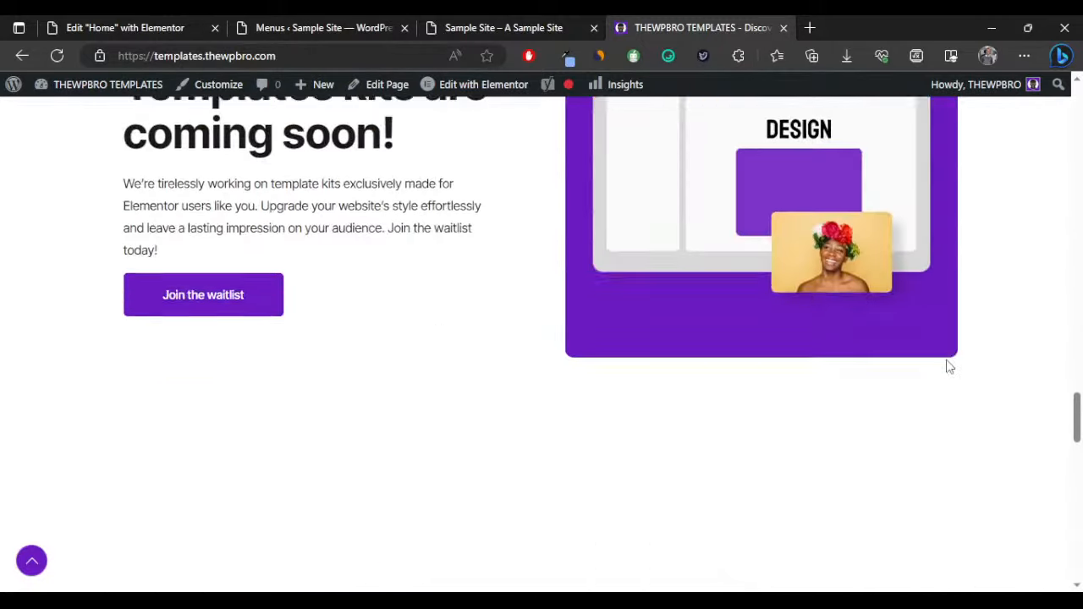
scroll(949, 367, down, 5)
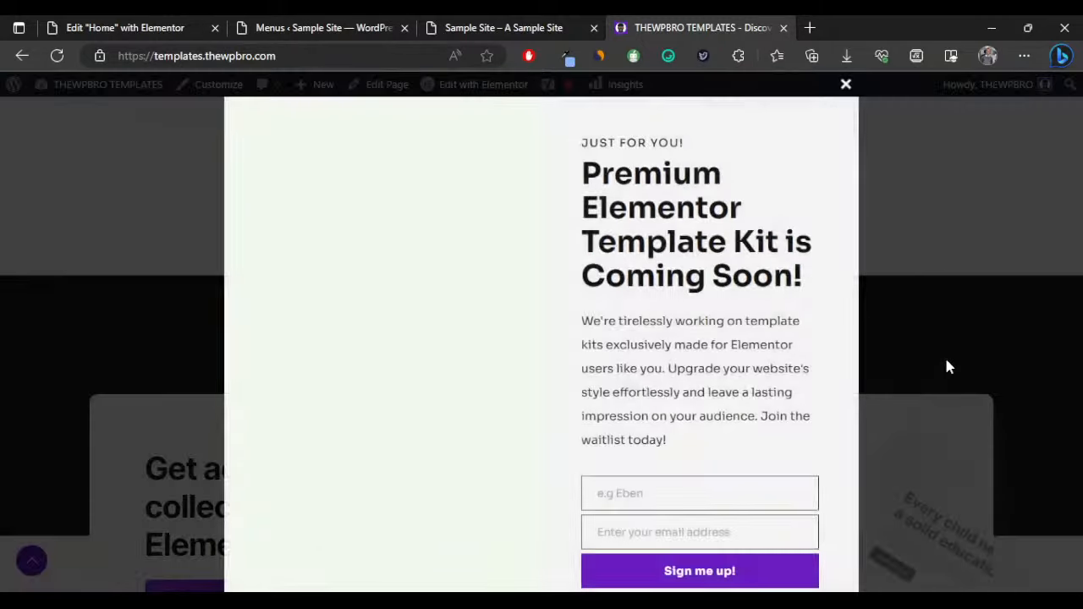
Dismiss the template kit waitlist popup and return up to the stats.
click(839, 84)
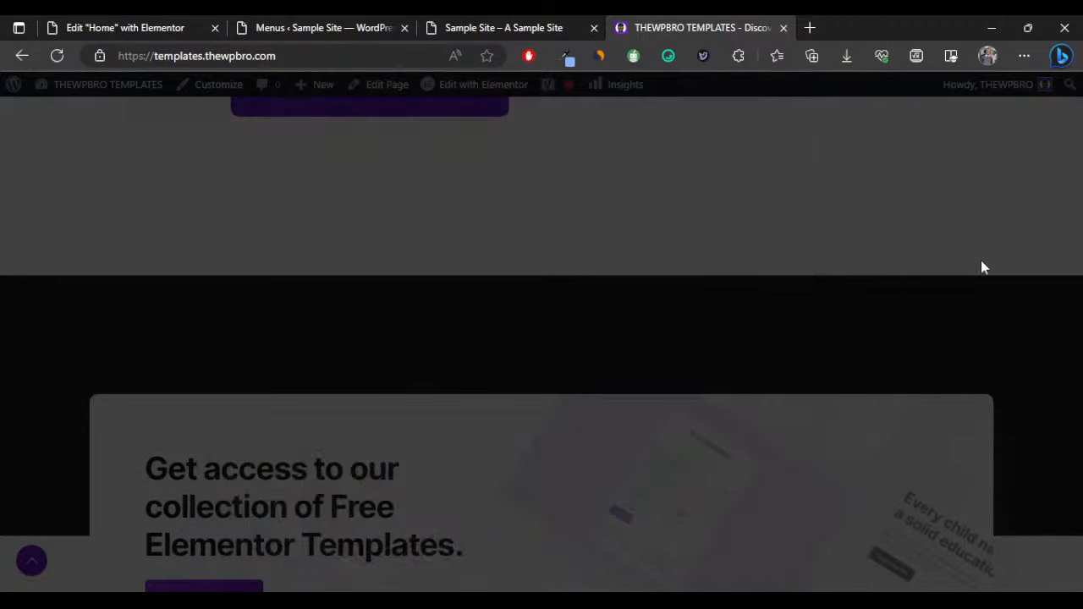
scroll(981, 265, up, 5)
scroll(1004, 290, up, 6)
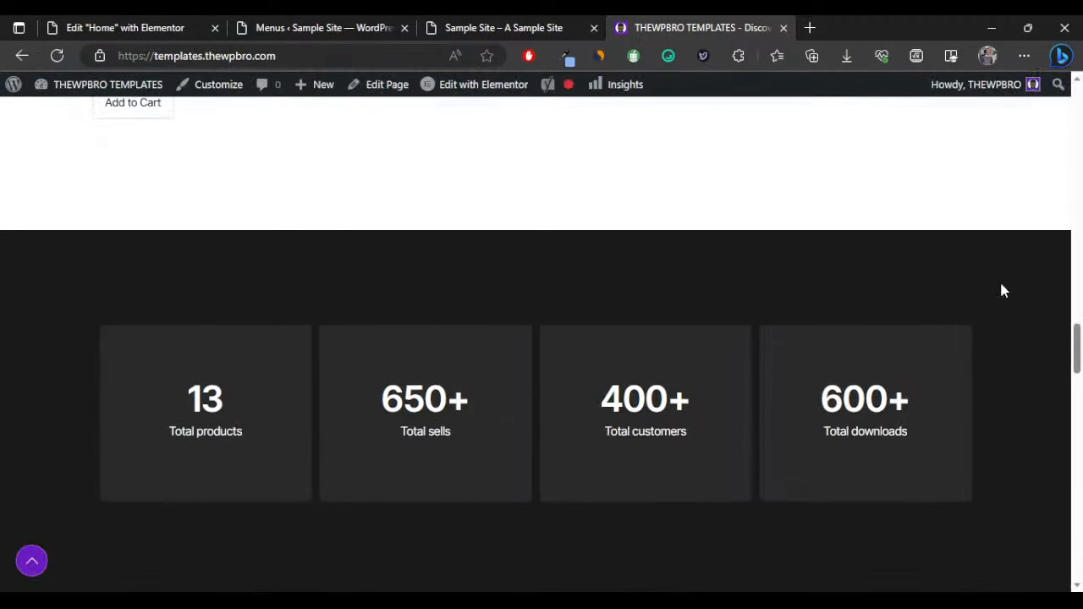